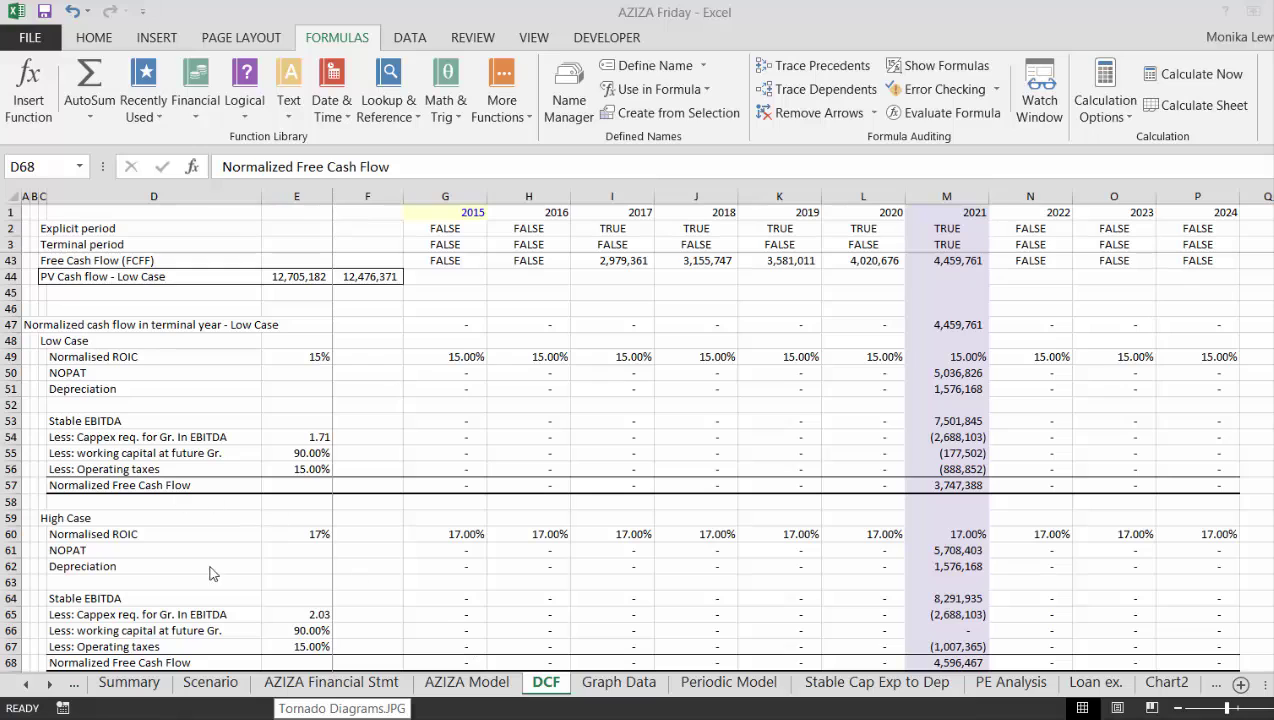
Go from the DCF sheet to the Summary sheet.
left_click(484, 426)
key("ctrl+Page_Up")
key("ctrl+Page_Up")
key("ctrl+Page_Up")
key("ctrl+Page_Up")
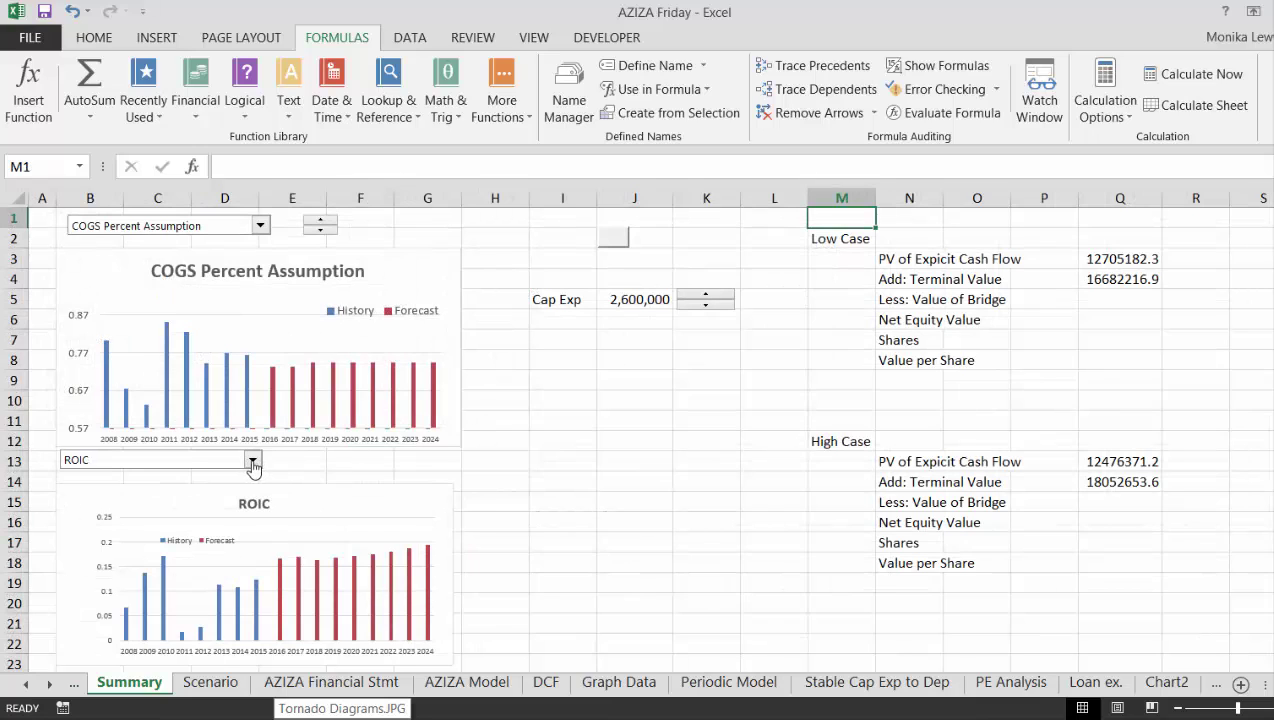
left_click(253, 462)
left_click(253, 462)
Enter the header Growth in cell Q2 above the Low Case values.
key("Down")
key("Right")
key("Right")
key("Right")
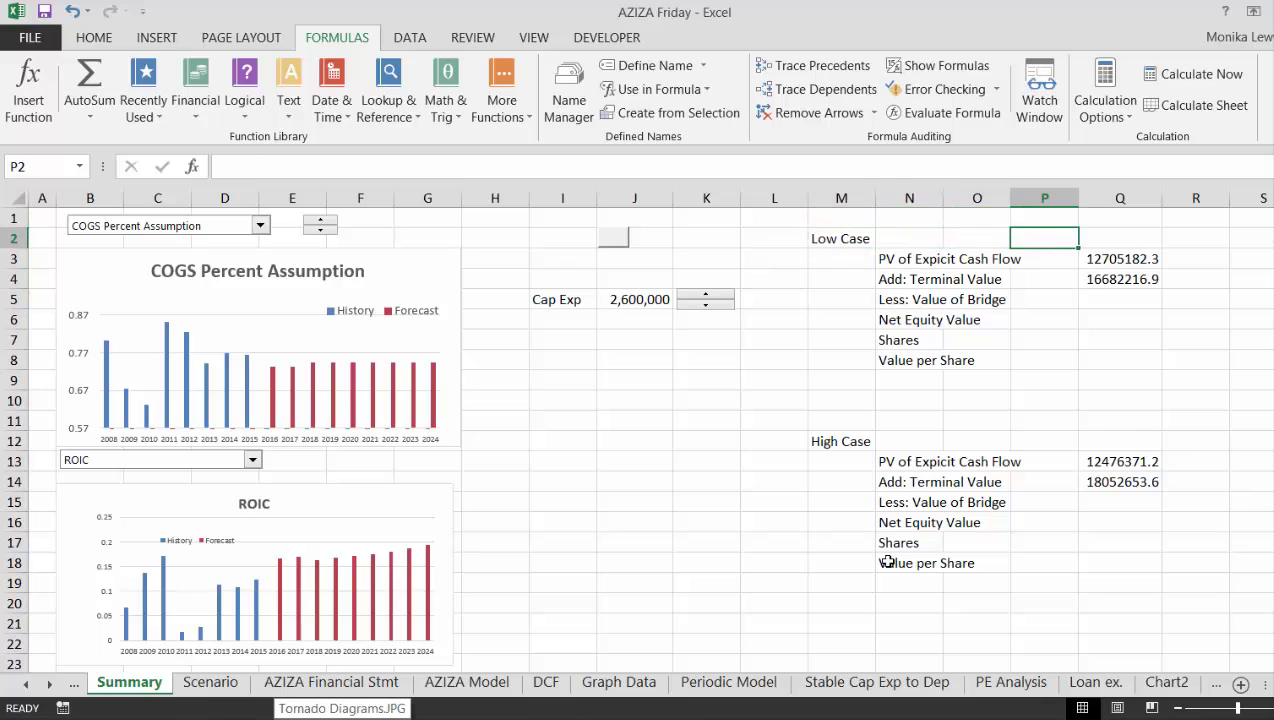
key("Right")
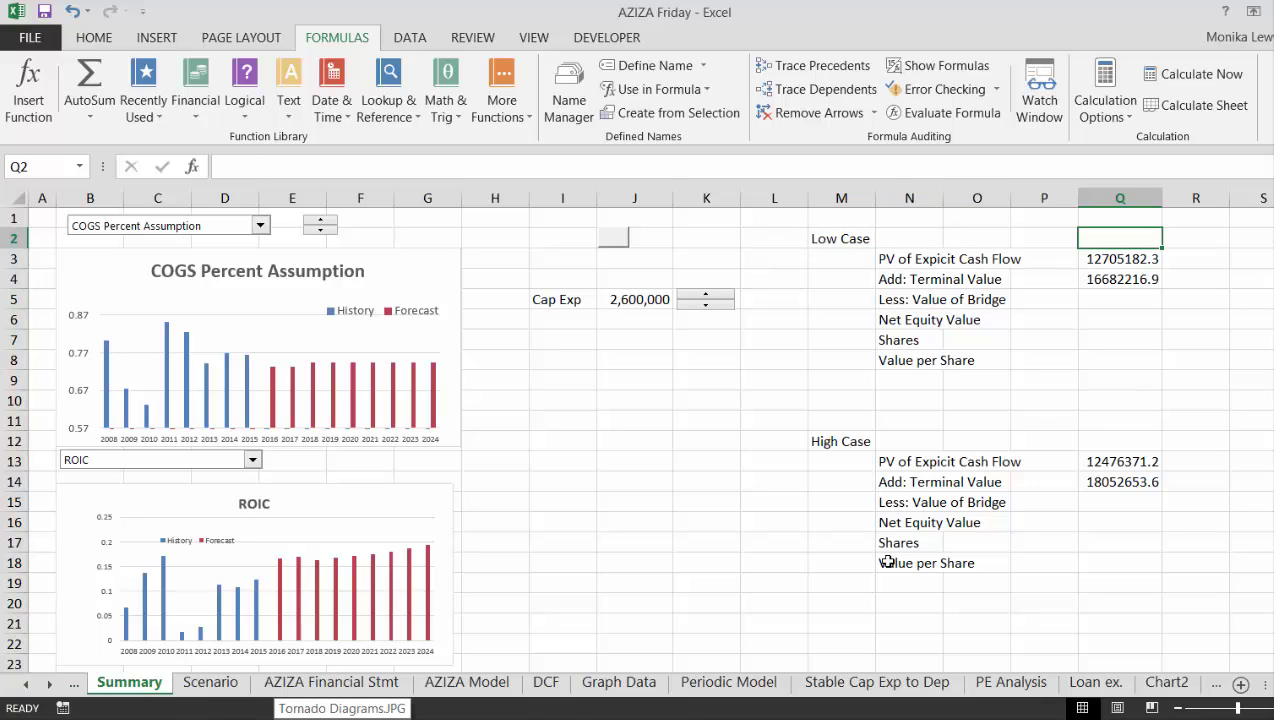
type("Go")
key("BackSpace")
type("rowth")
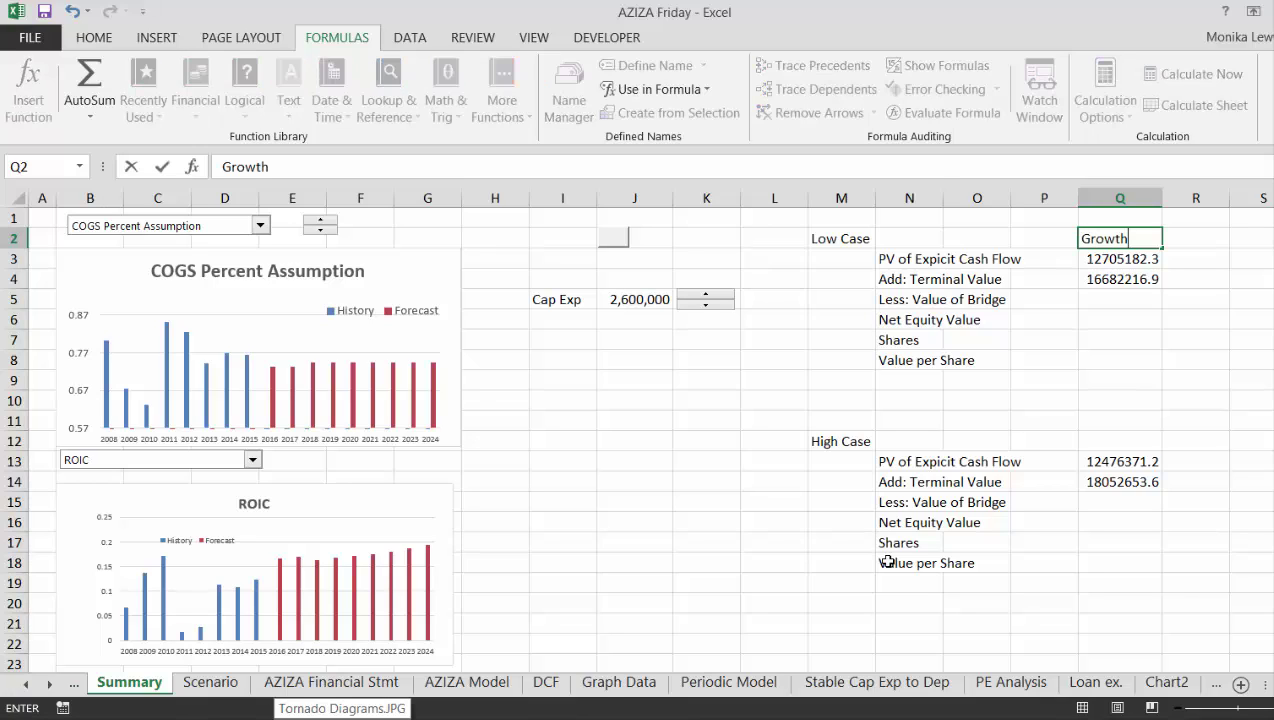
key("Return")
Copy the Growth header into cell Q12 above the High Case values.
key("Up")
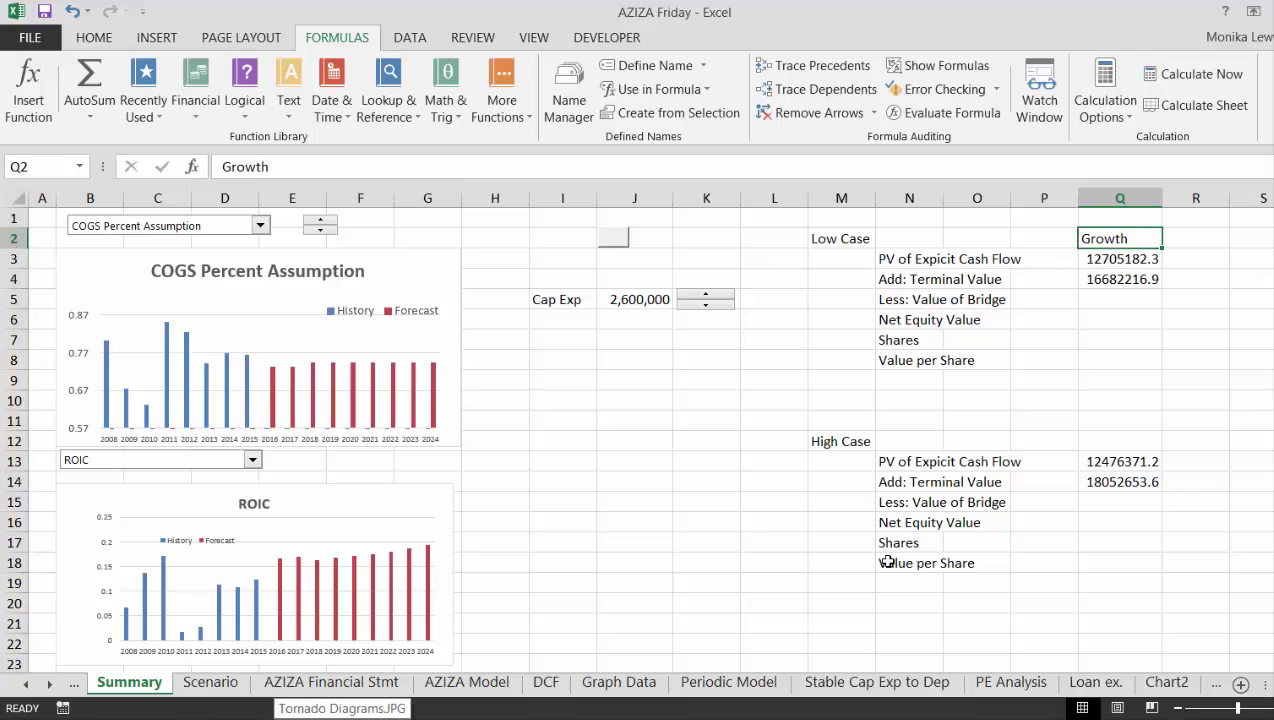
key("ctrl+c")
key("Down")
key("Down")
key("Down")
key("Down")
key("Down")
key("Down")
key("Down")
key("Down")
key("Down")
key("Down")
key("Down")
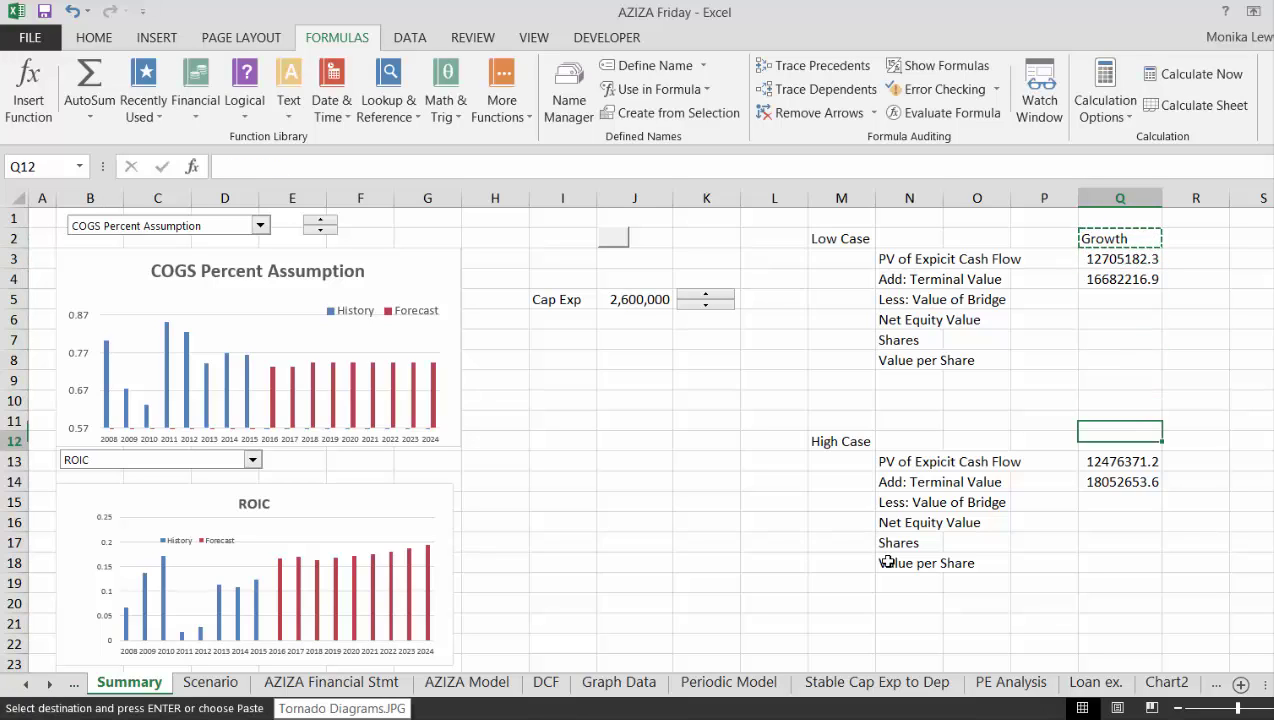
key("Up")
key("ctrl+v")
key("Escape")
Enter the header EV/EBITDA in cell R2 beside the Low Case Growth header.
key("Up")
key("Up")
key("Up")
key("Up")
key("Up")
key("Up")
key("Up")
key("Up")
key("Up")
key("Up")
key("Right")
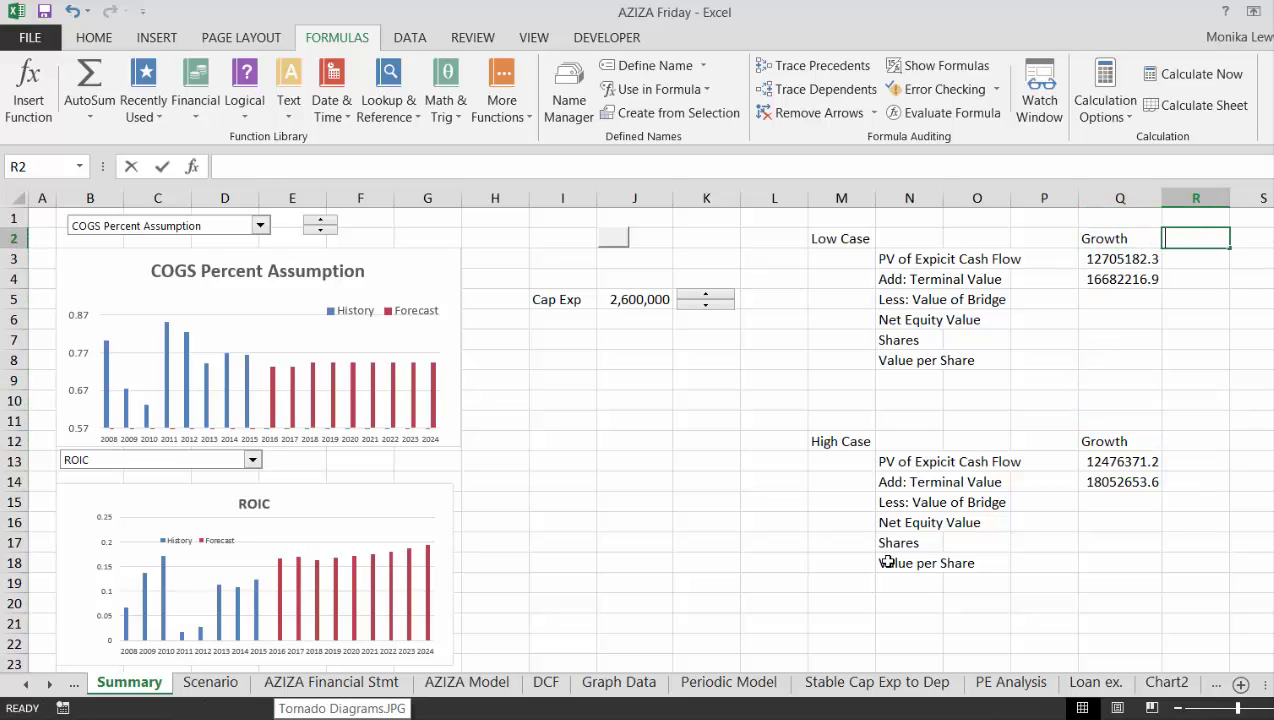
type("EV/EBITDA")
key("Return")
Enter the header Value Drive in cell S2.
key("Up")
key("Right")
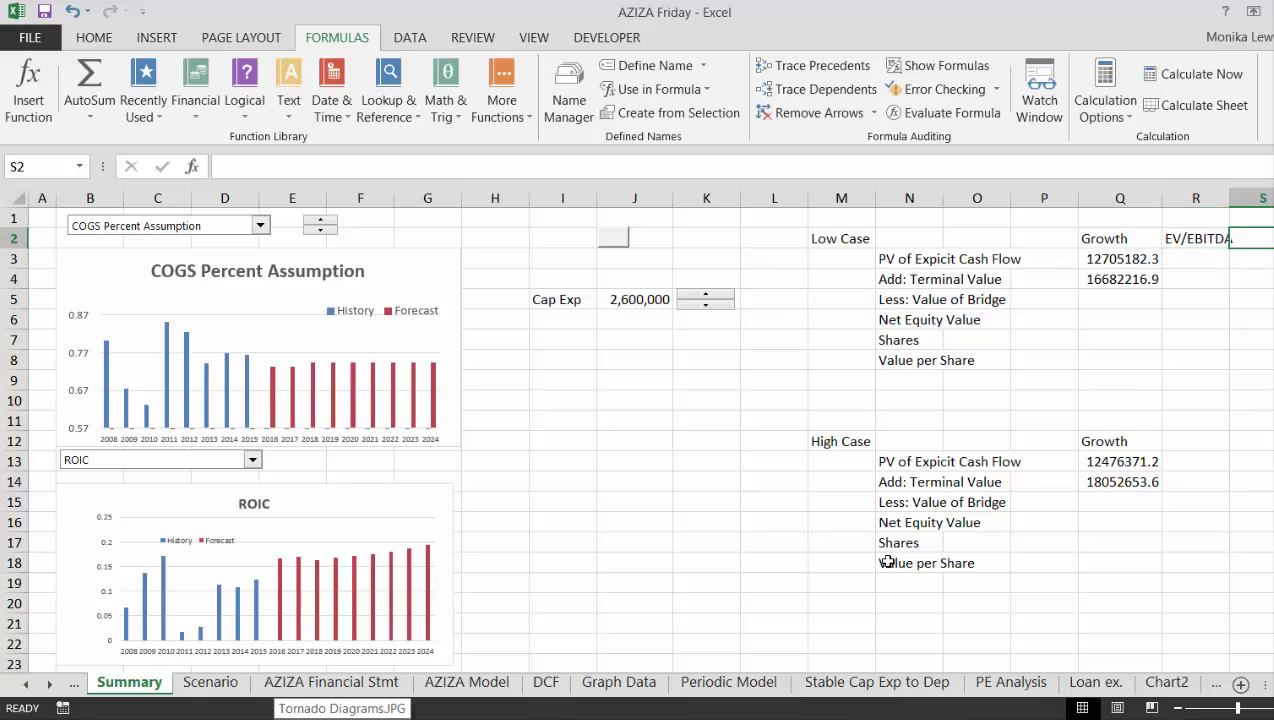
type("Value Dr")
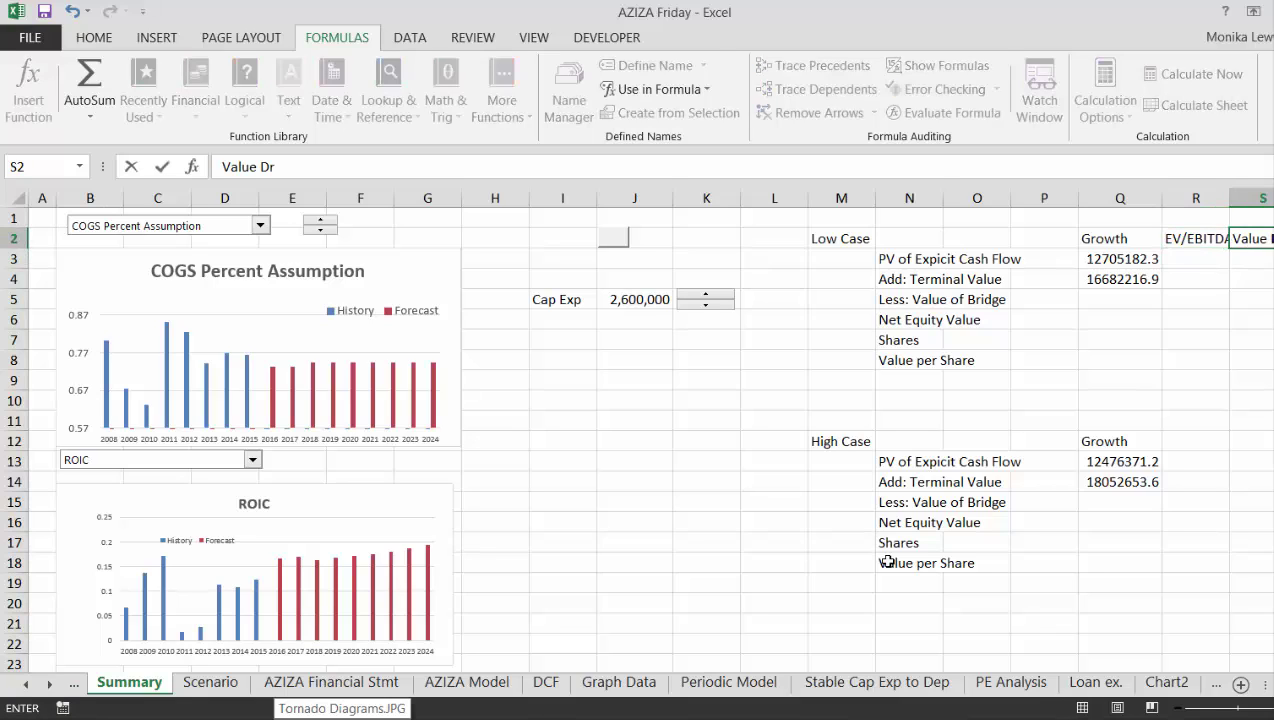
type("ive")
key("Return")
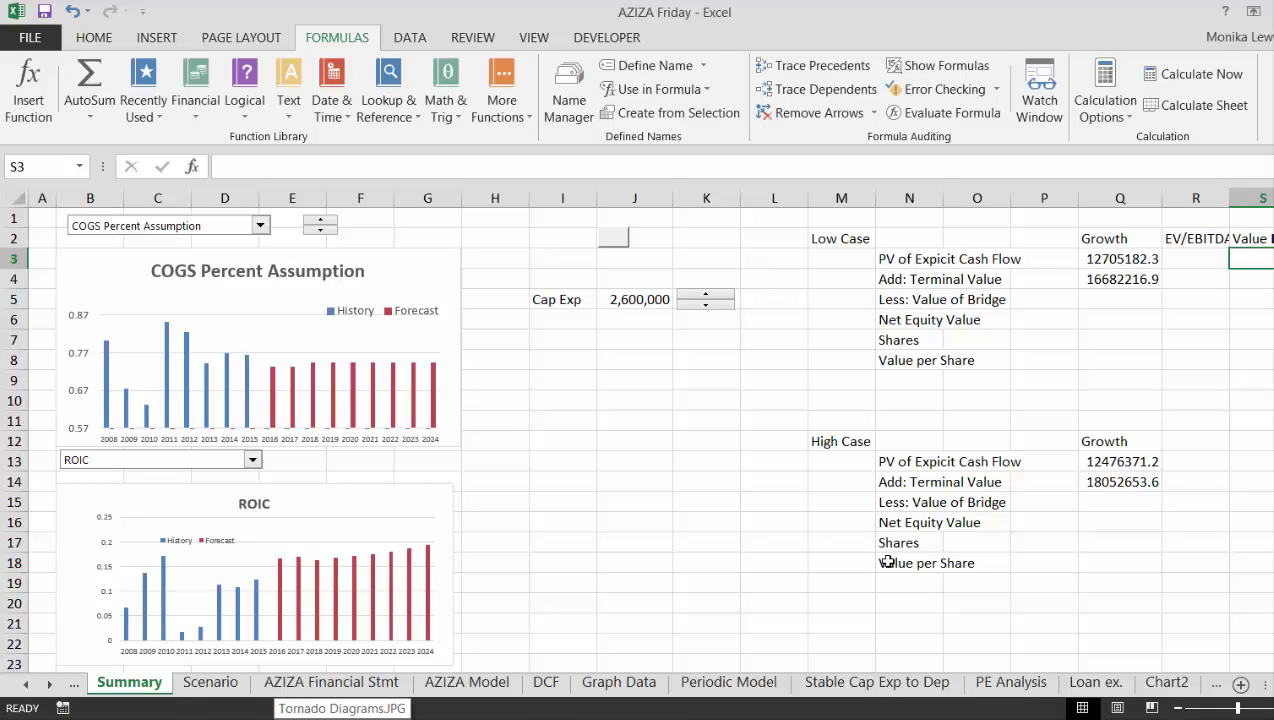
Copy the two headers in R2:S2 to the High Case header row, starting at R12.
key("Down")
key("Left")
key("Up")
key("Up")
key("shift+Right")
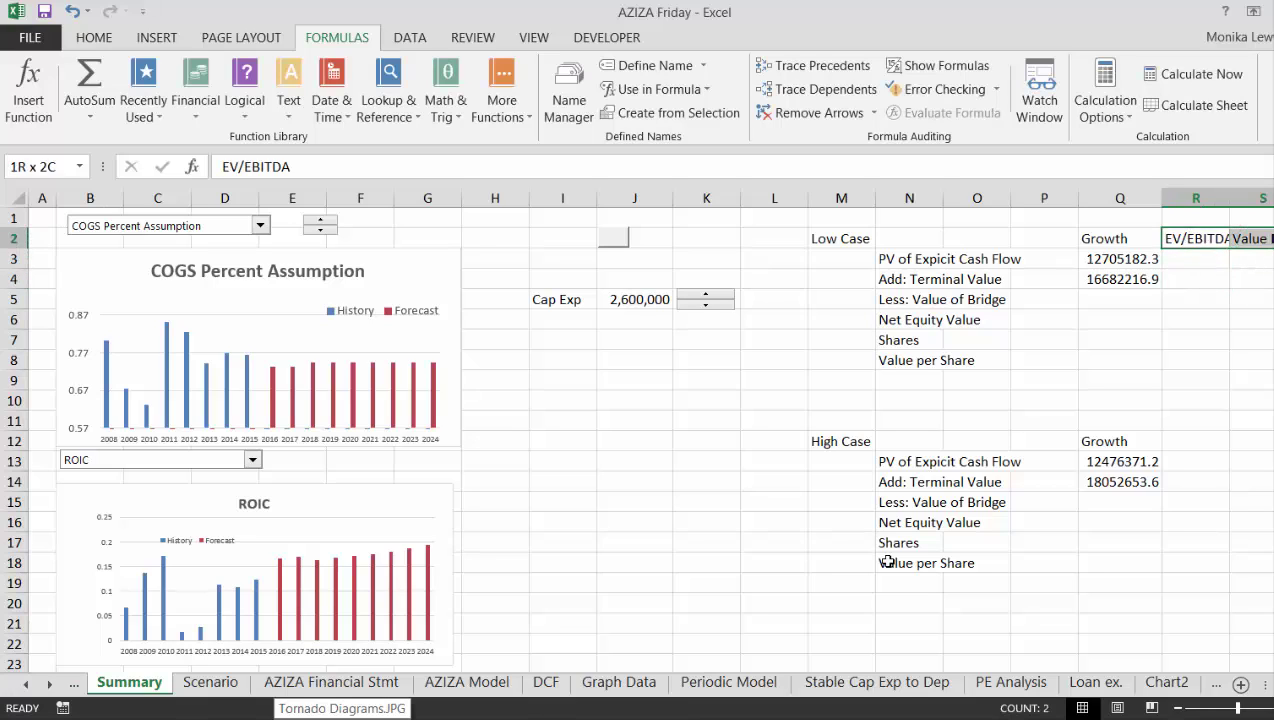
key("ctrl+c")
key("Down")
key("Down")
key("Down")
key("Down")
key("Down")
key("Down")
key("Down")
key("Down")
key("Down")
key("Down")
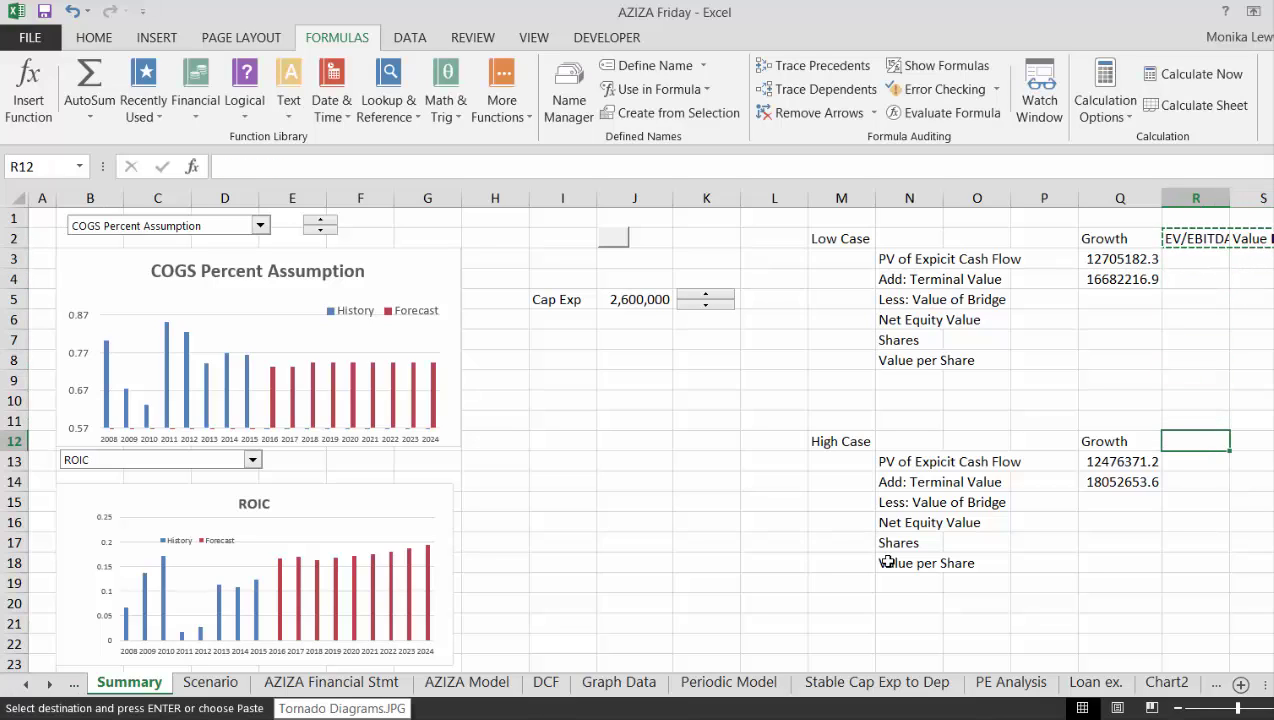
key("Return")
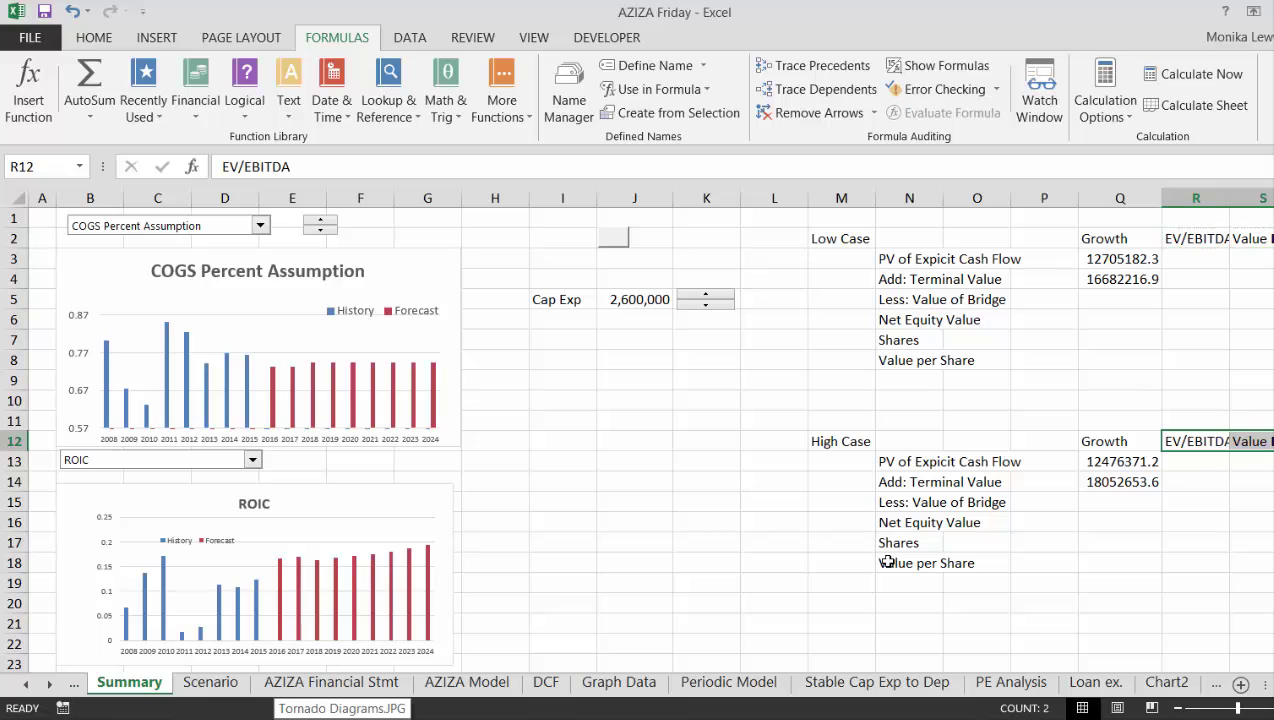
Switch to the workbook File for Developing Valuation and Refinancing Summary Pages and examine its Football Field sheet.
key("alt+Tab")
key("alt+Tab")
key("alt+Tab")
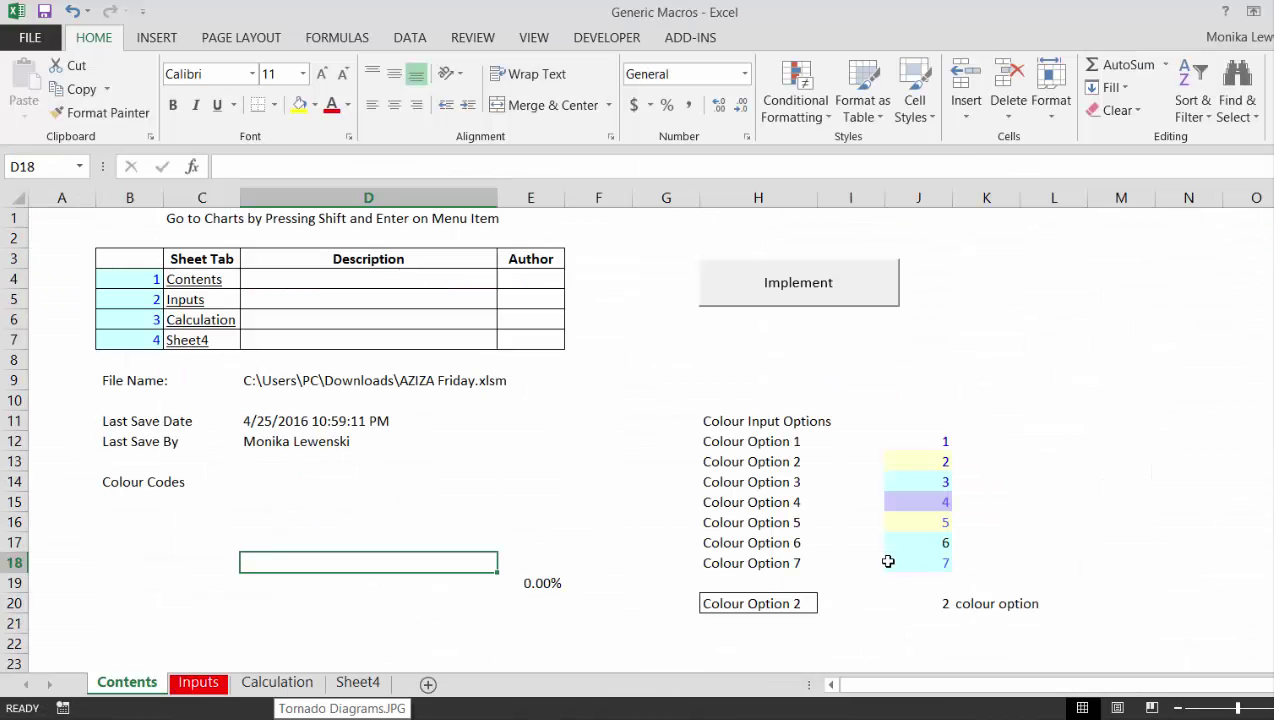
key("alt+Tab")
key("alt+Tab")
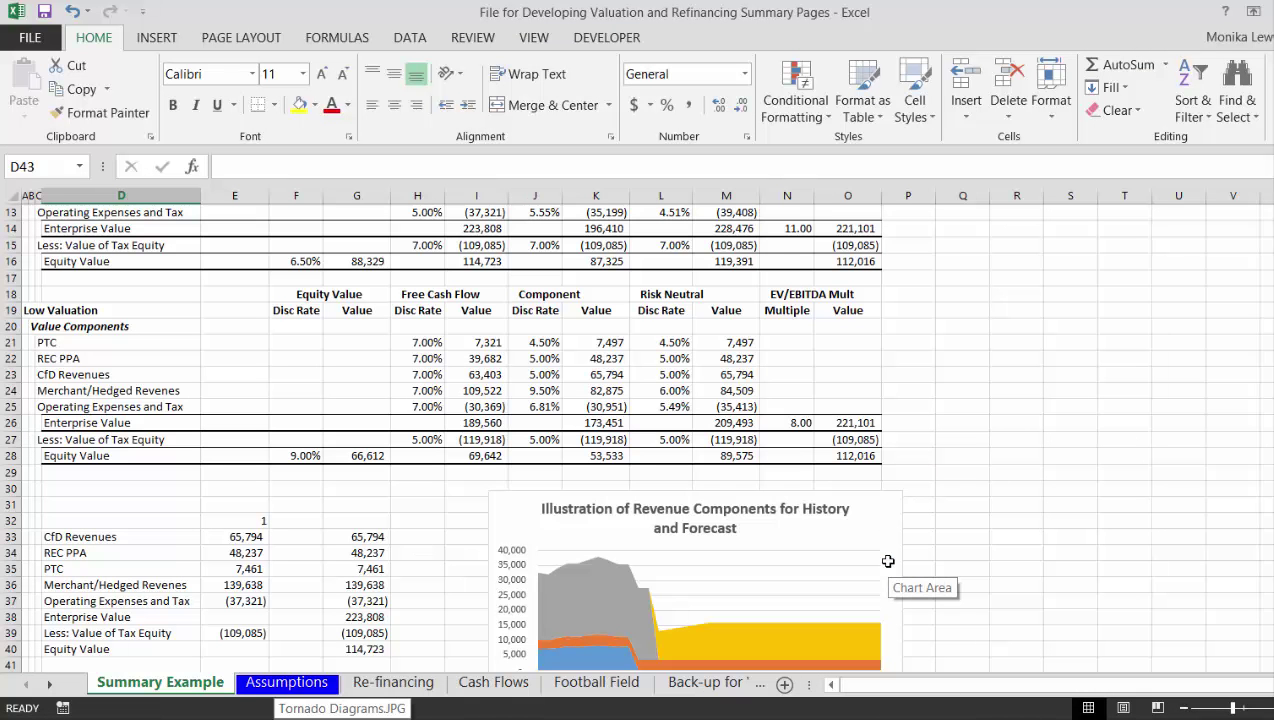
key("ctrl+Page_Down")
key("ctrl+Page_Down")
key("ctrl+Page_Down")
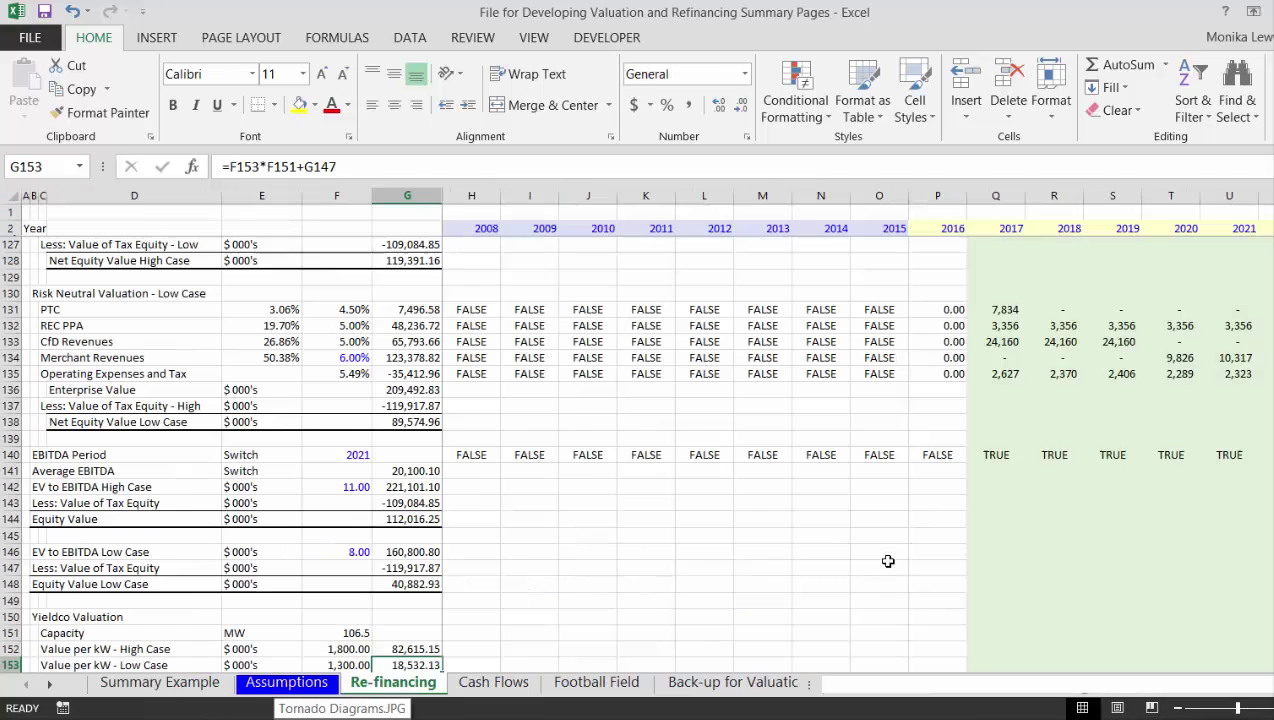
key("ctrl+Page_Down")
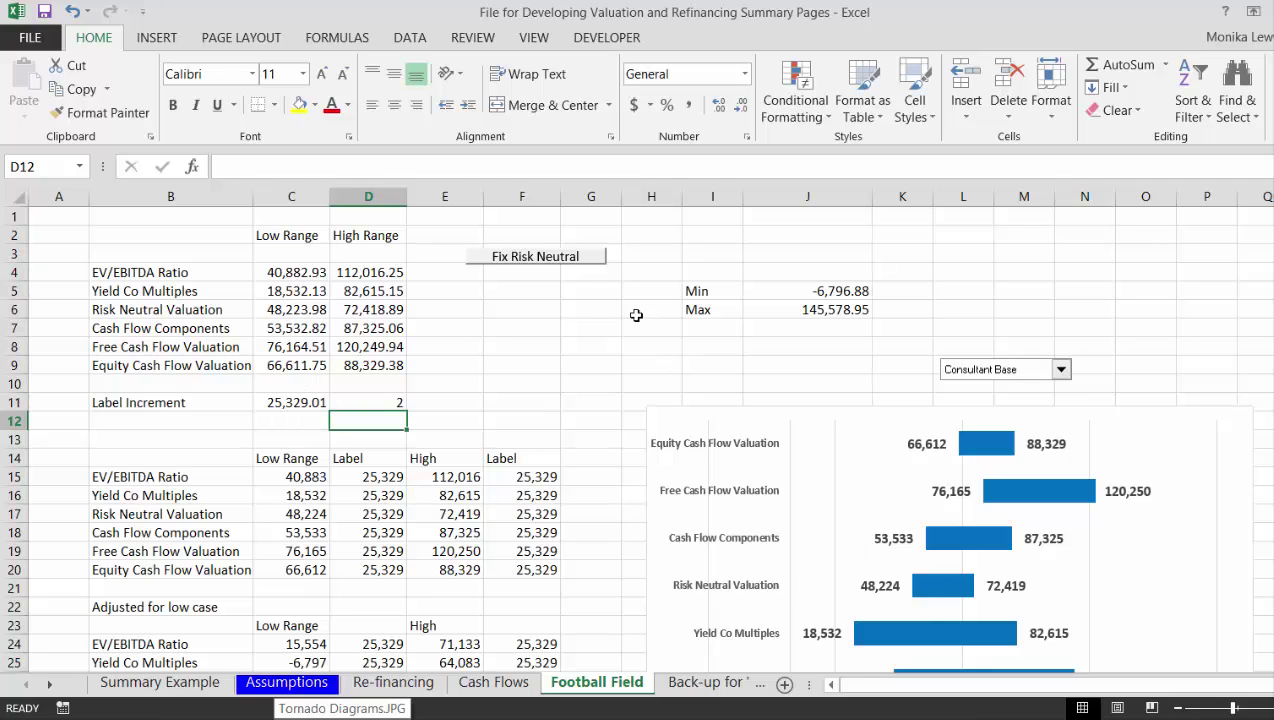
Return to the Summary sheet of the AZIZA Friday workbook and widen columns Q through S.
key("ctrl+Tab")
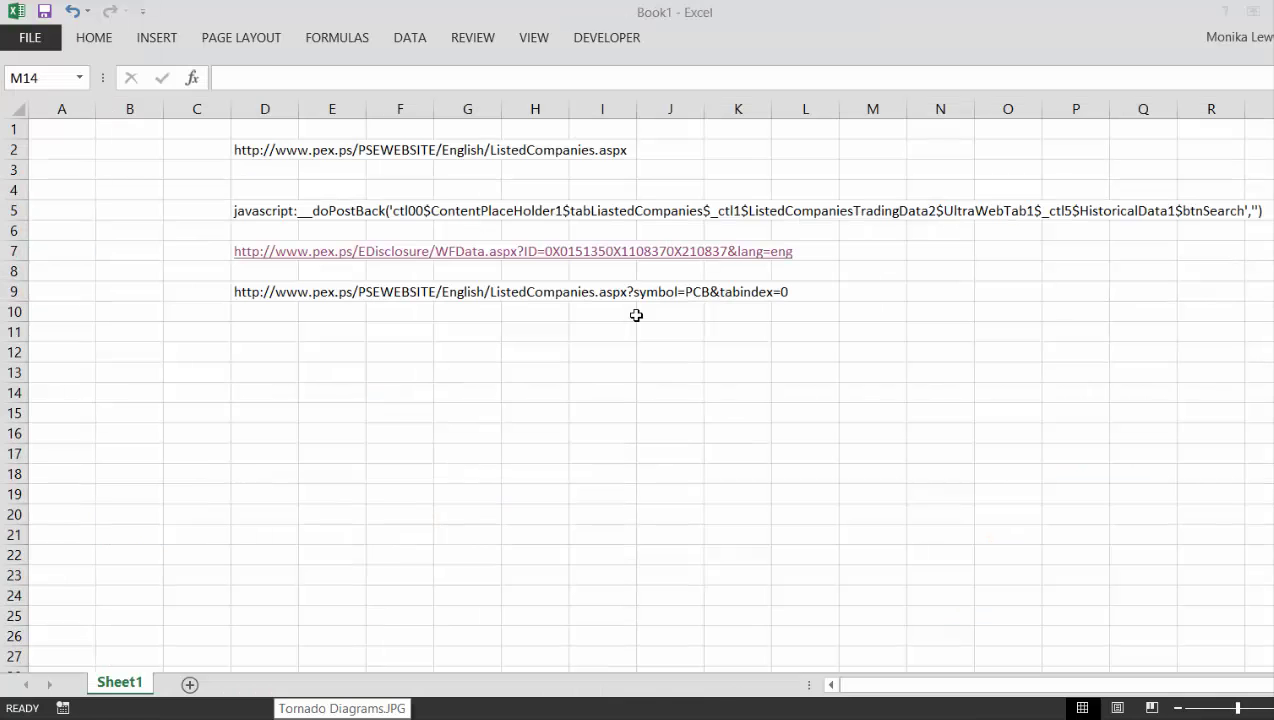
key("ctrl+Tab")
key("ctrl+shift+Tab")
key("ctrl+Tab")
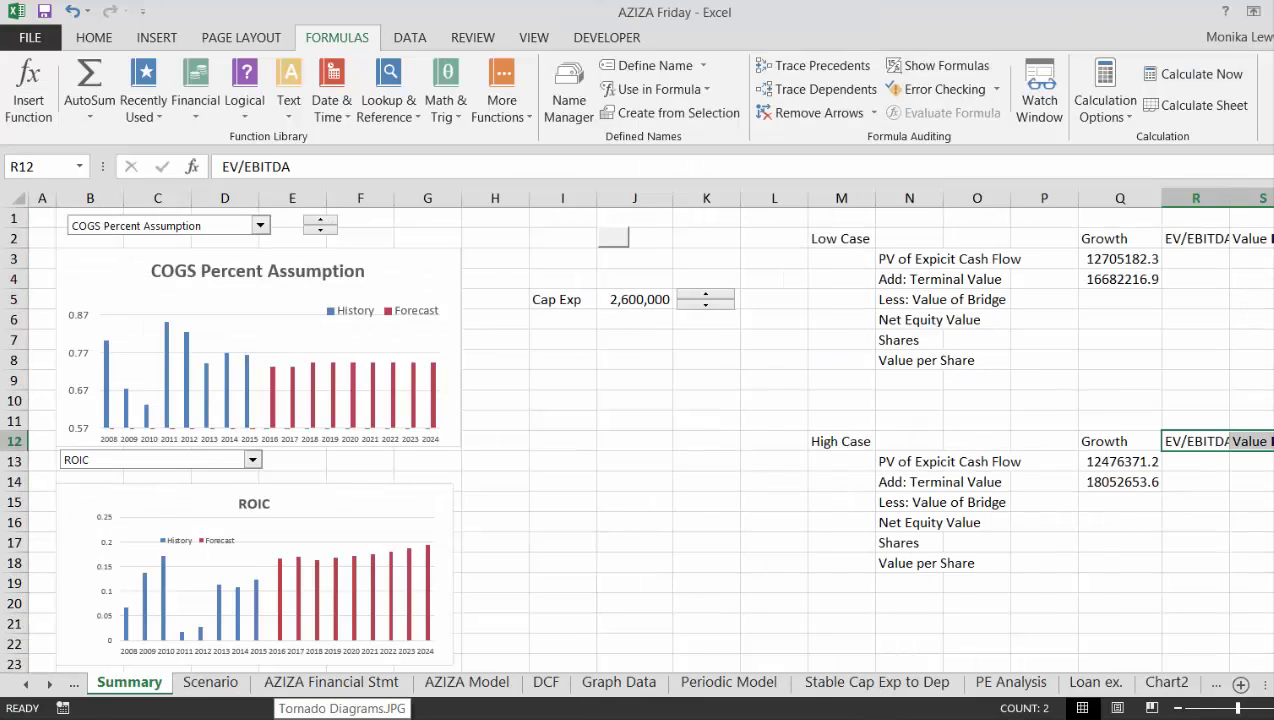
left_click_drag(1110, 198, 1248, 205)
left_click_drag(1158, 203, 1169, 201)
Review the Low Case Growth column's valuation rows, from PV of explicit cash flow down to value per share.
key("Down")
key("Down")
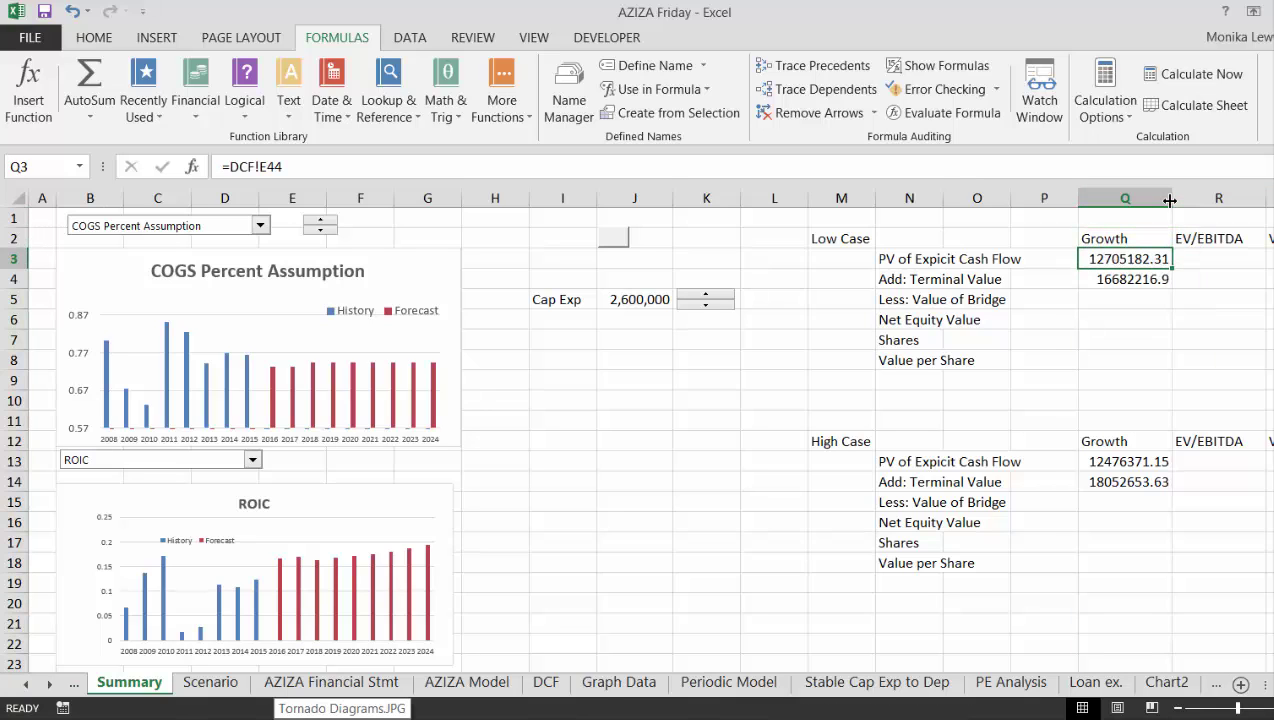
key("shift+Down")
key("shift+Down")
key("shift+Down")
key("shift+Down")
key("shift+Down")
key("shift+Down")
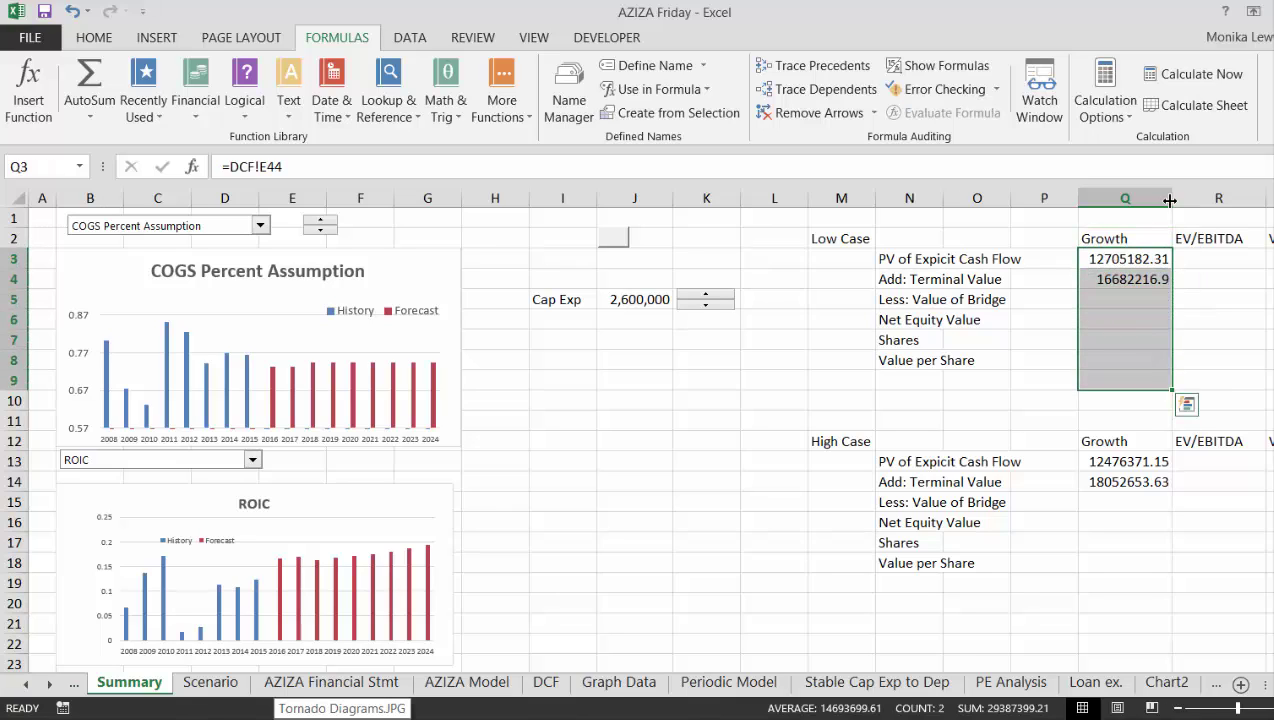
key("shift+Up")
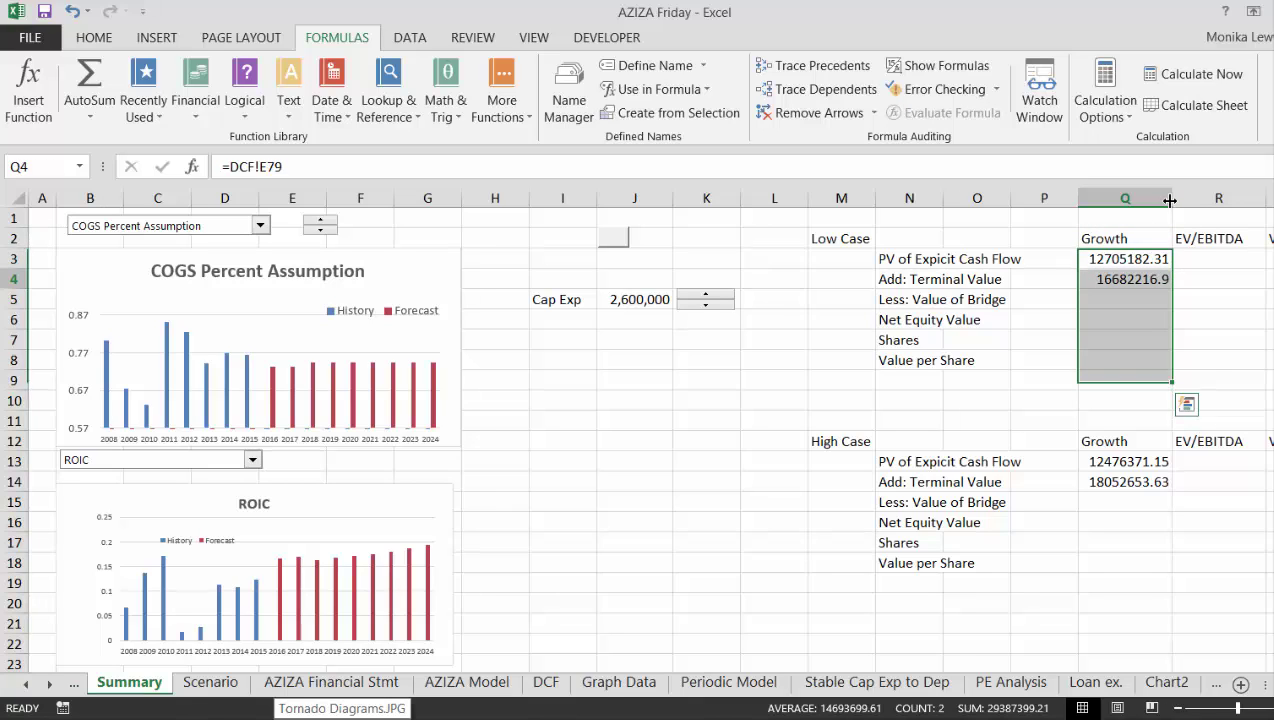
key("Down")
key("Down")
key("Down")
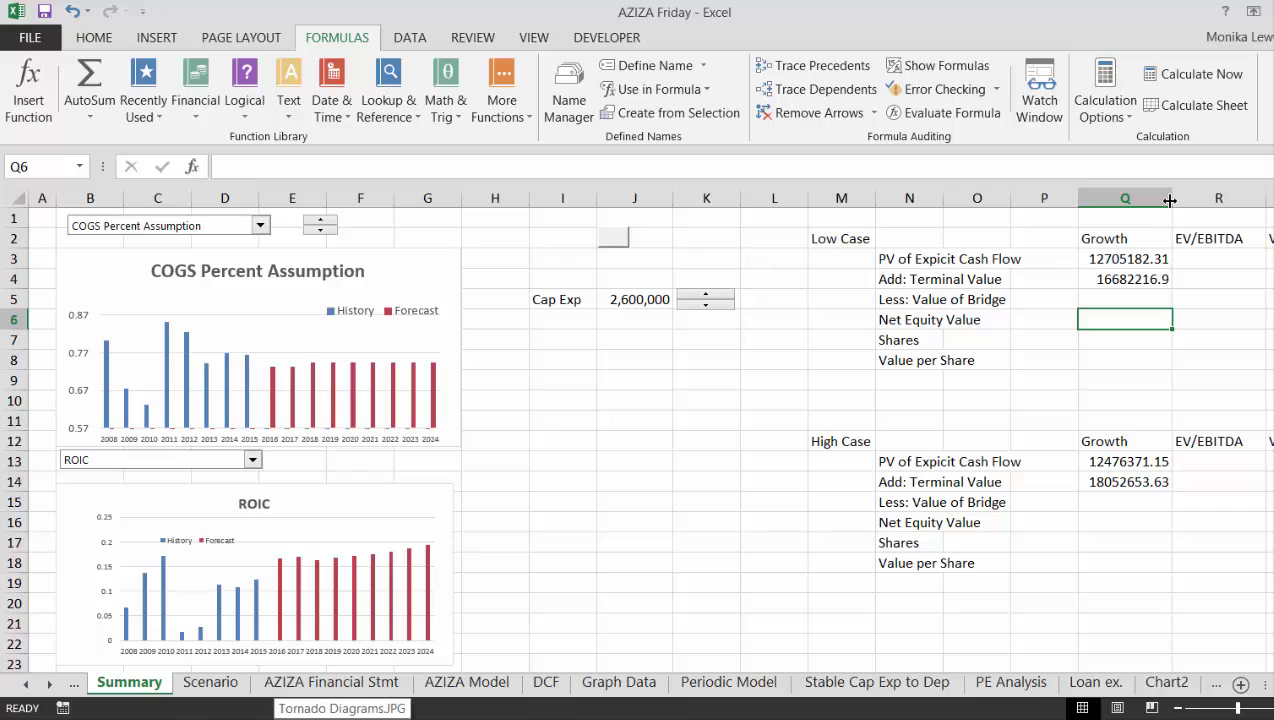
Go to the DCF sheet's valuation assumptions and select the Low Case WACC cell E7.
key("ctrl+Page_Down")
key("ctrl+Page_Down")
key("ctrl+Page_Down")
key("ctrl+Page_Down")
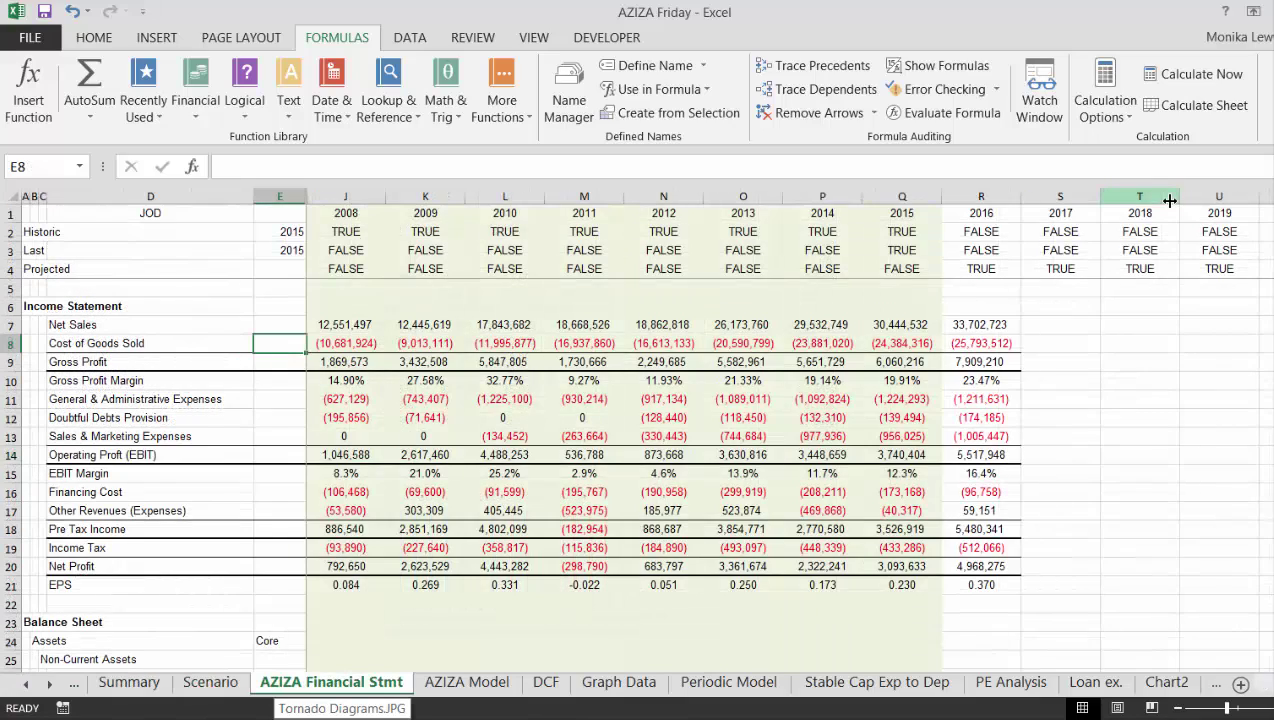
key("Left")
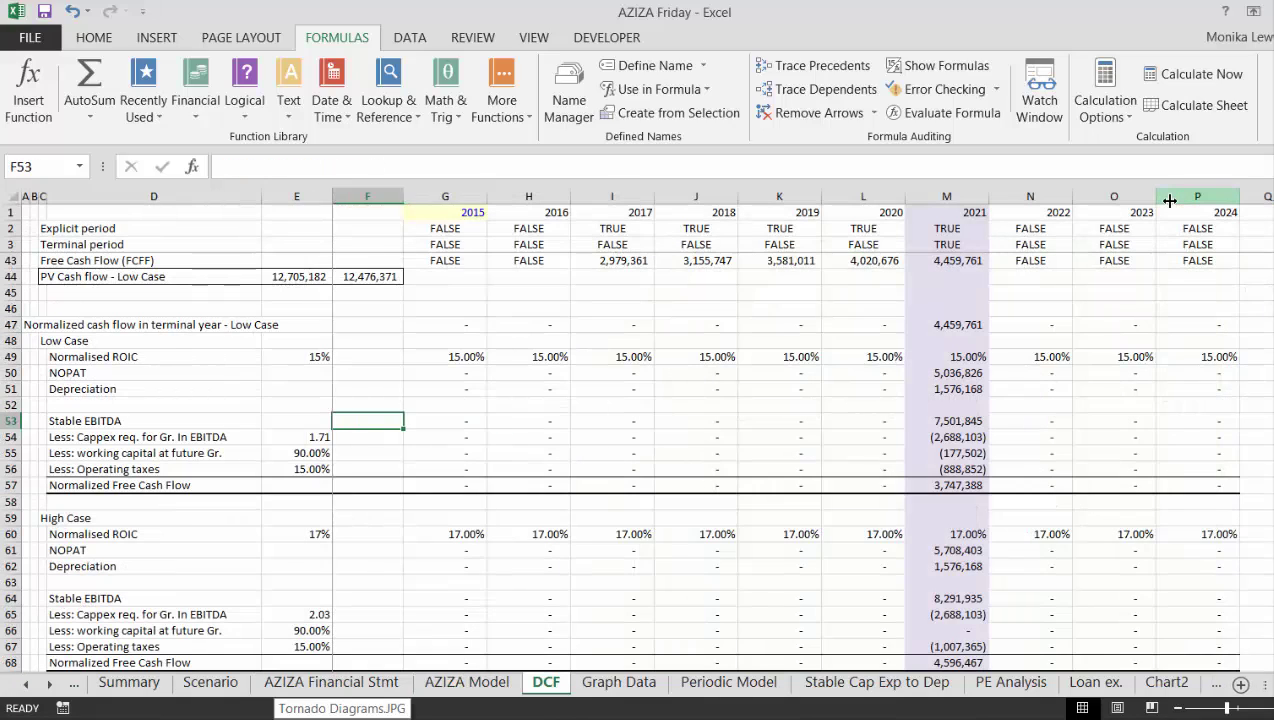
key("Left")
key("Home")
key("Page_Up")
key("Page_Up")
key("Page_Down")
key("Page_Up")
key("Right")
key("Up")
key("Up")
key("Up")
key("Up")
key("Up")
key("Up")
key("Up")
key("Right")
key("Right")
key("Right")
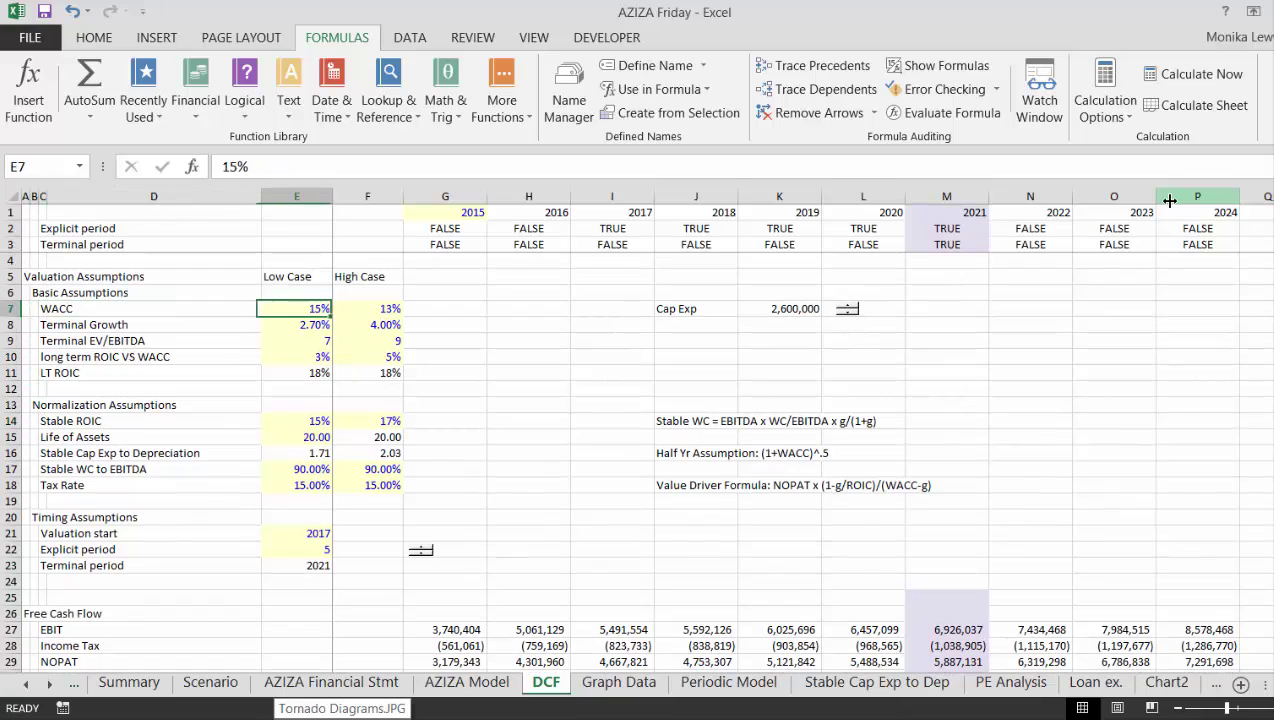
Center the Low Case and High Case headers in E5:F5 horizontally.
key("Up")
key("Up")
key("shift+Right")
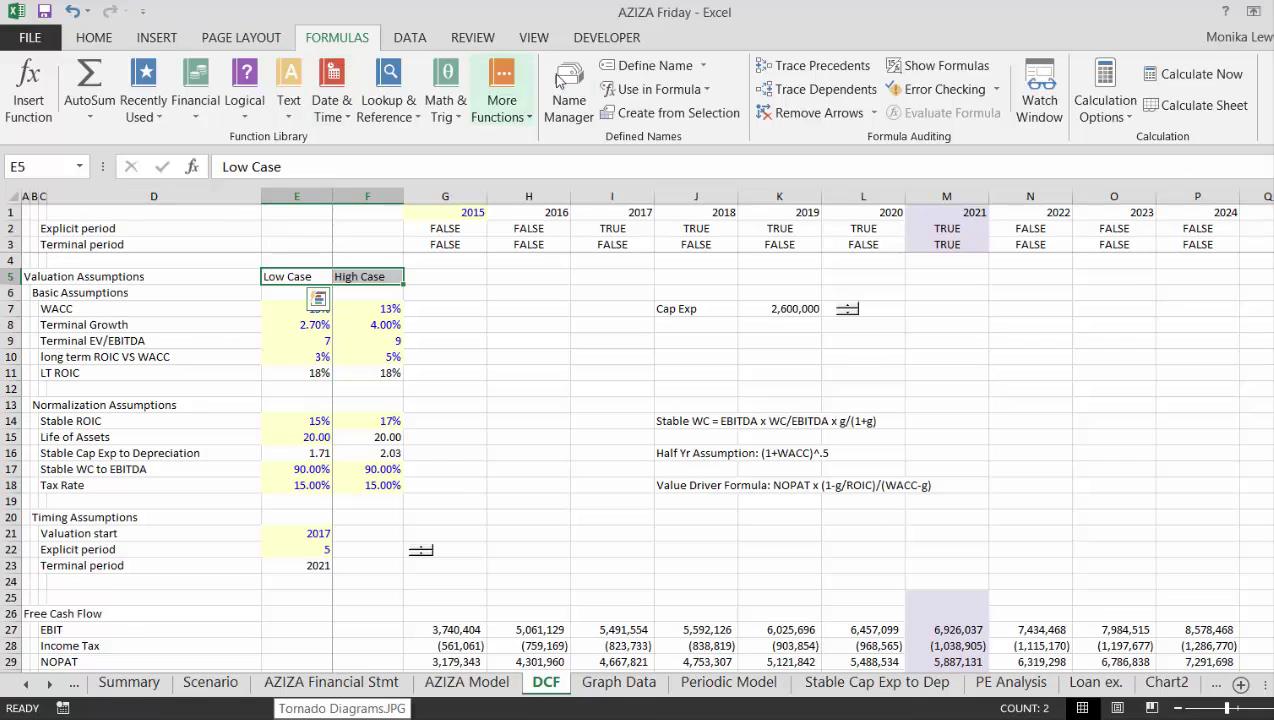
left_click(94, 40)
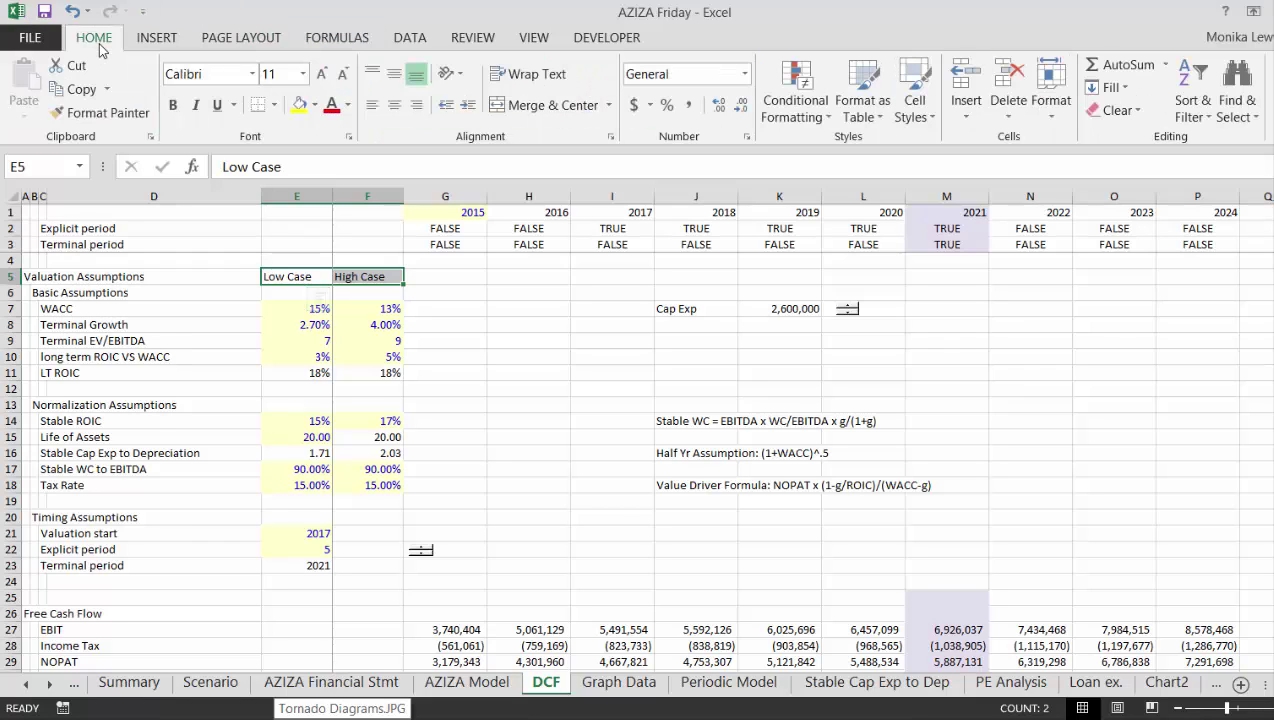
left_click(394, 105)
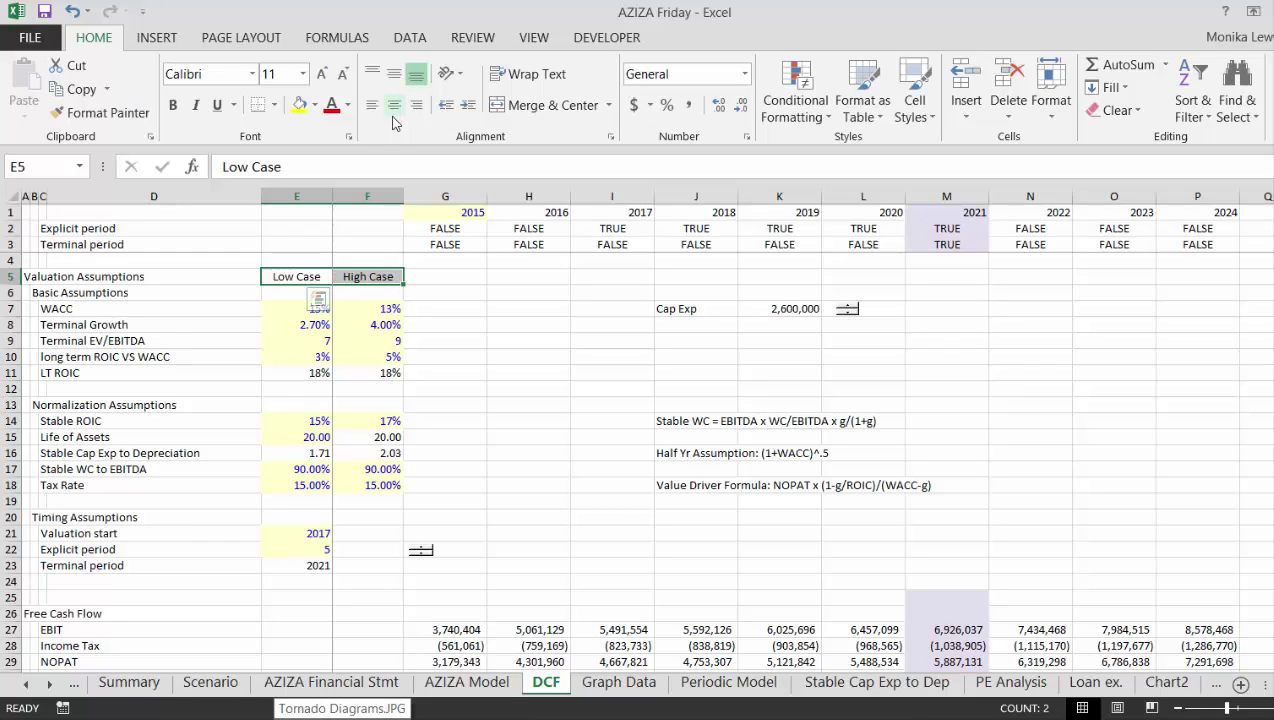
Insert a small spin button form control inside the Low Case WACC cell E7.
left_click(449, 312)
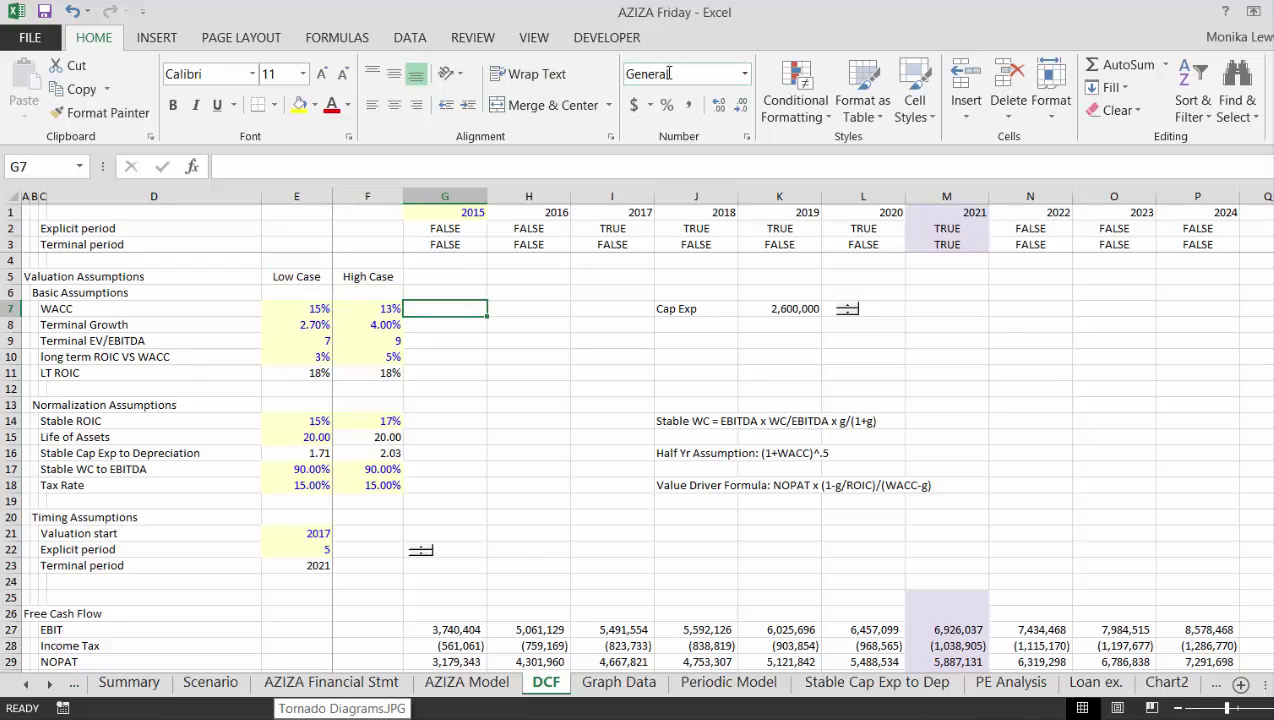
left_click(601, 40)
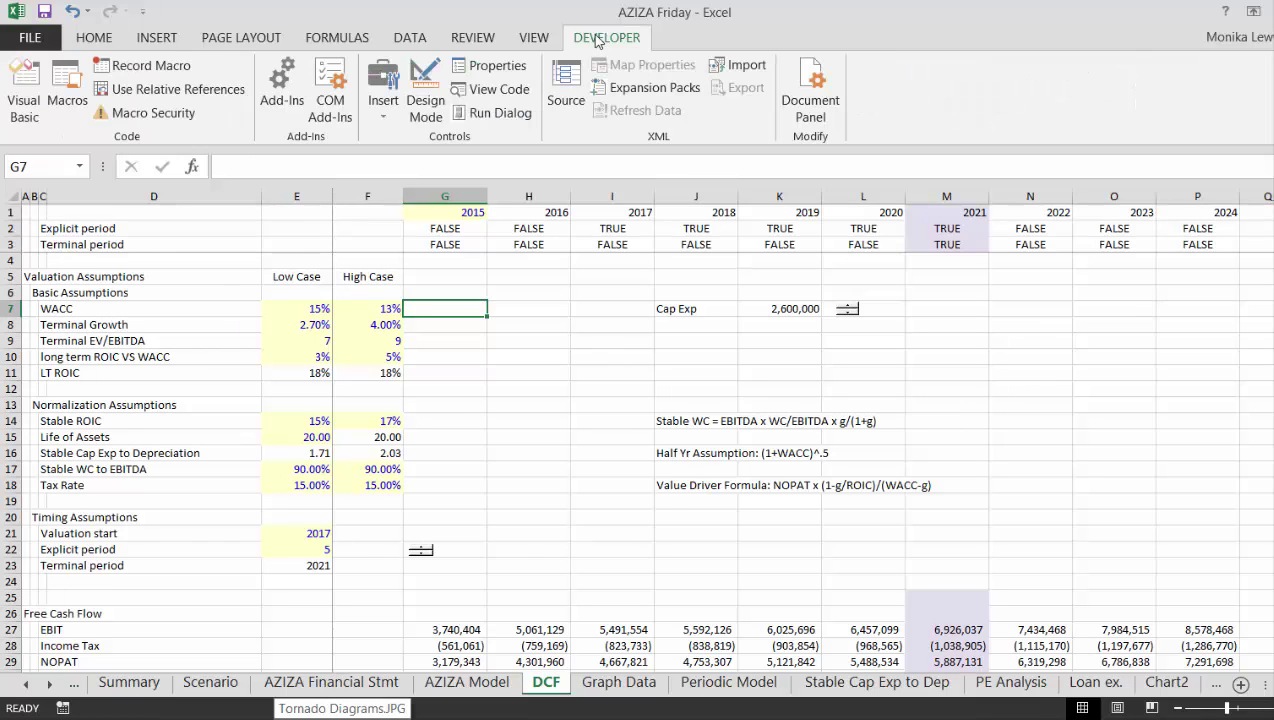
left_click(380, 90)
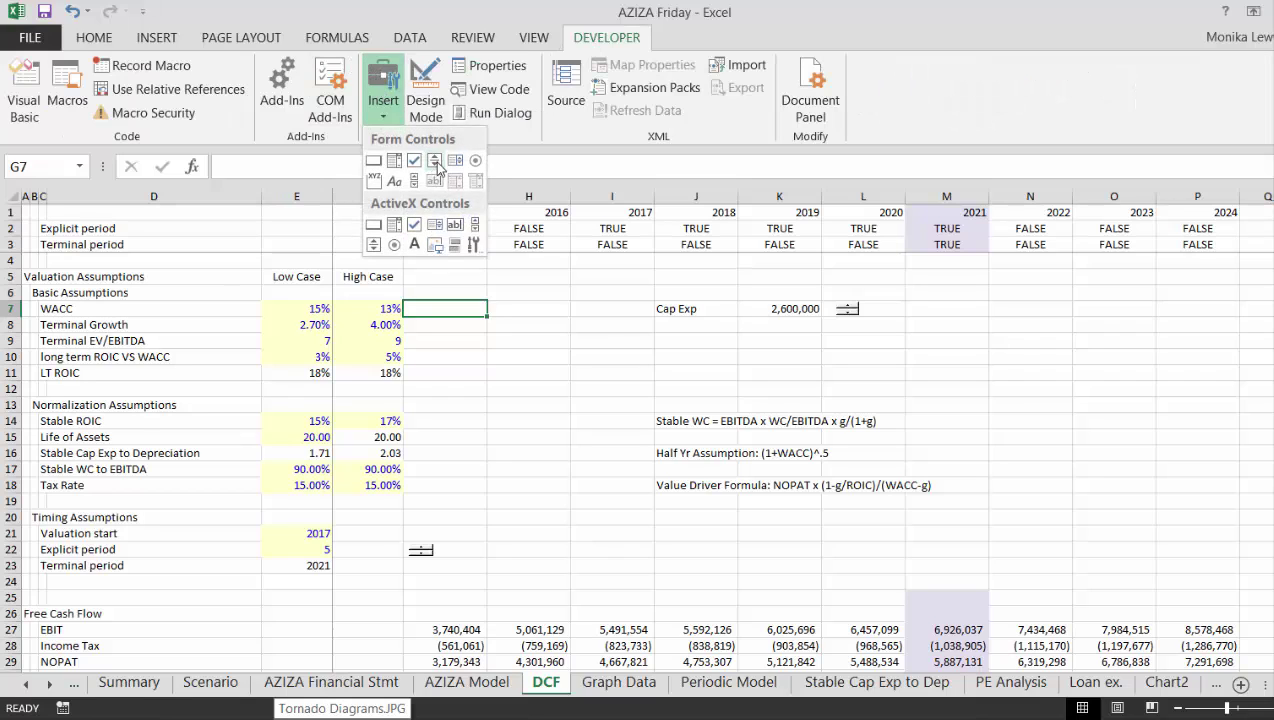
left_click(434, 153)
left_click_drag(268, 300, 289, 313)
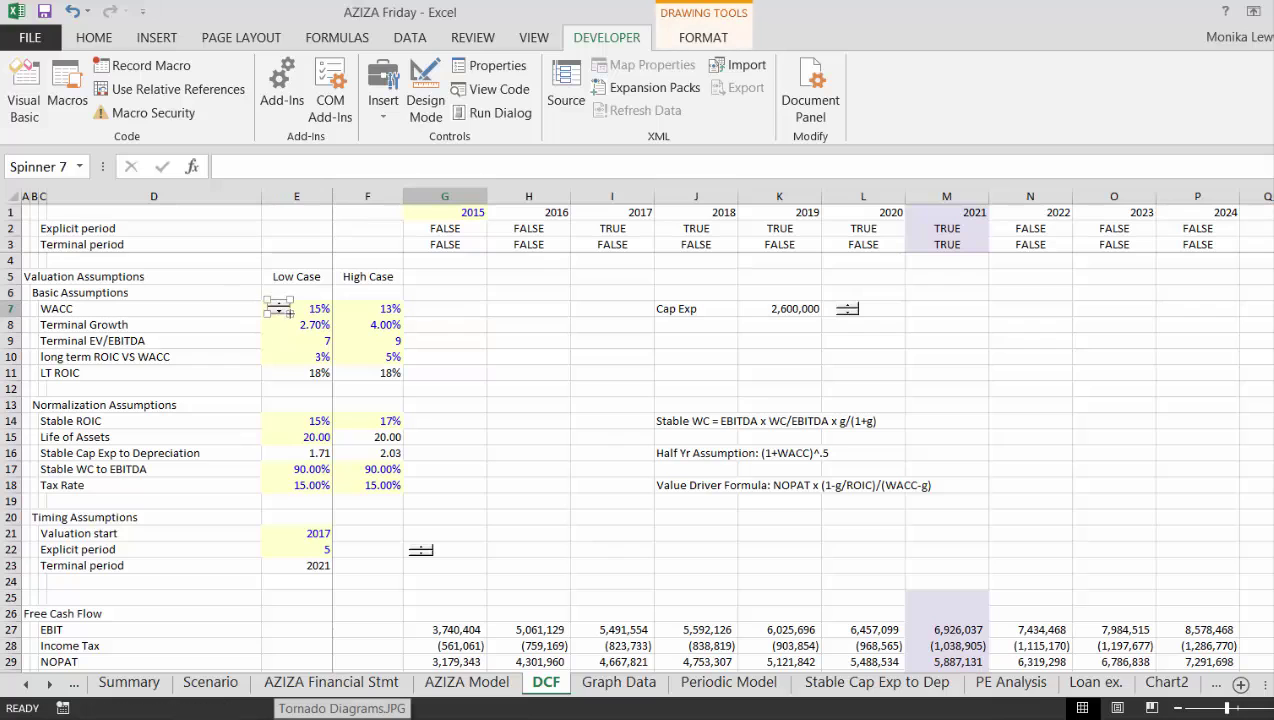
Link the Low Case WACC spin button to cell G7 and set its maximum value to 100.
right_click(288, 312)
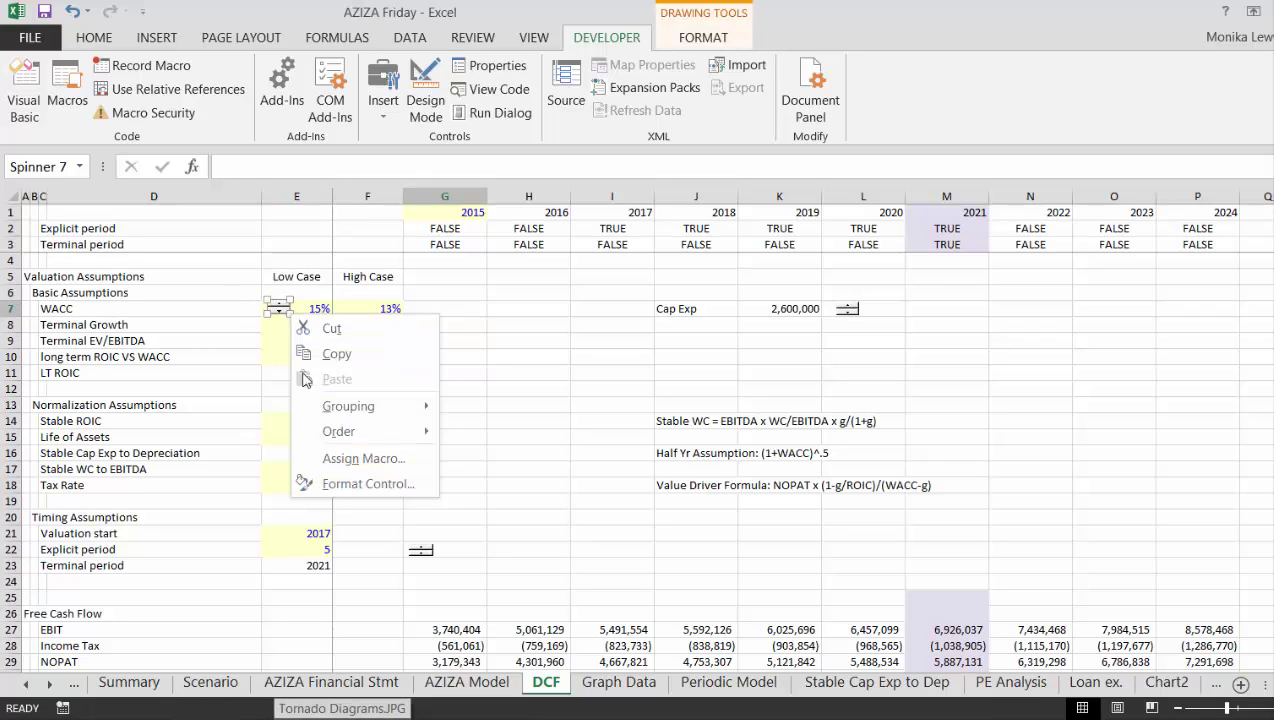
left_click(324, 488)
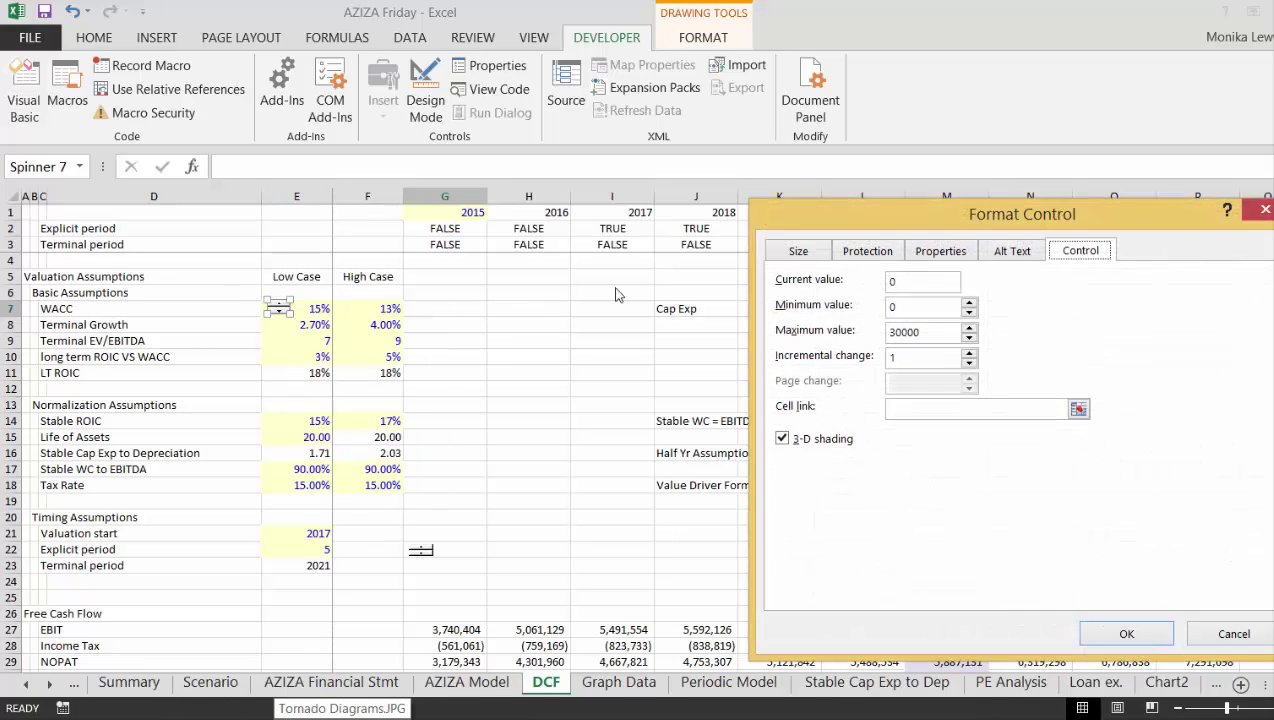
left_click(1085, 413)
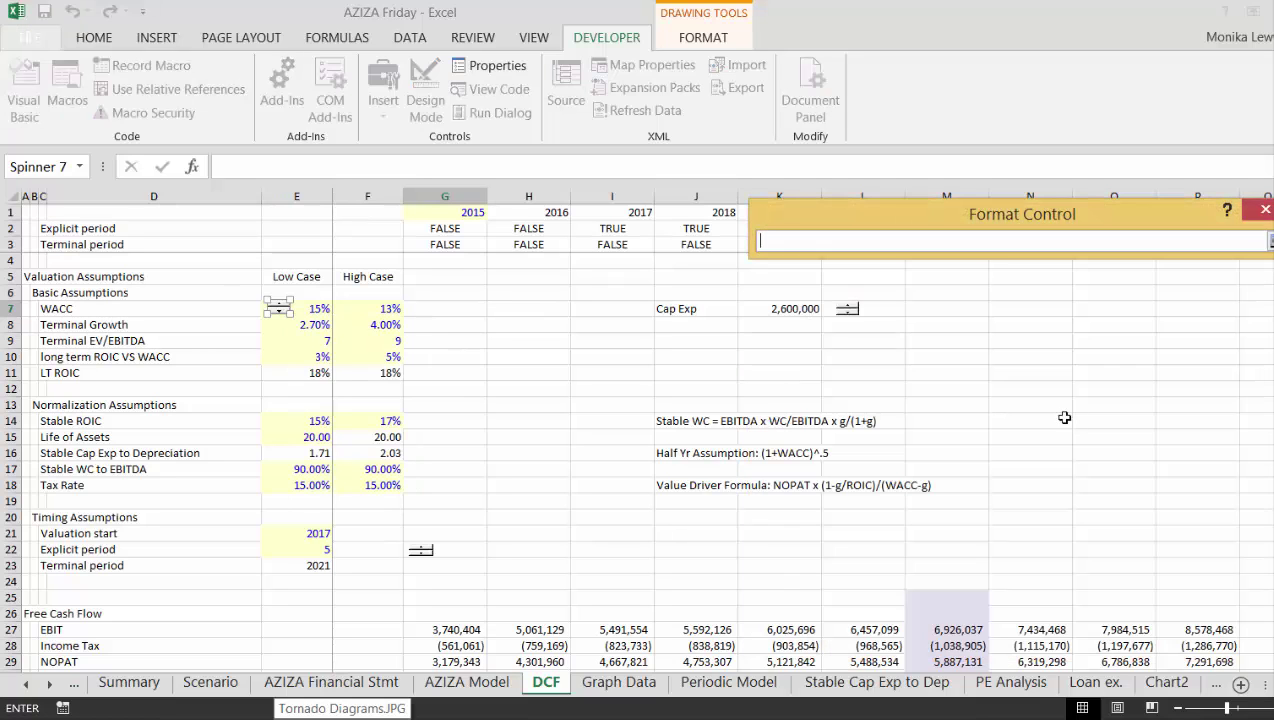
left_click(620, 690)
left_click(545, 683)
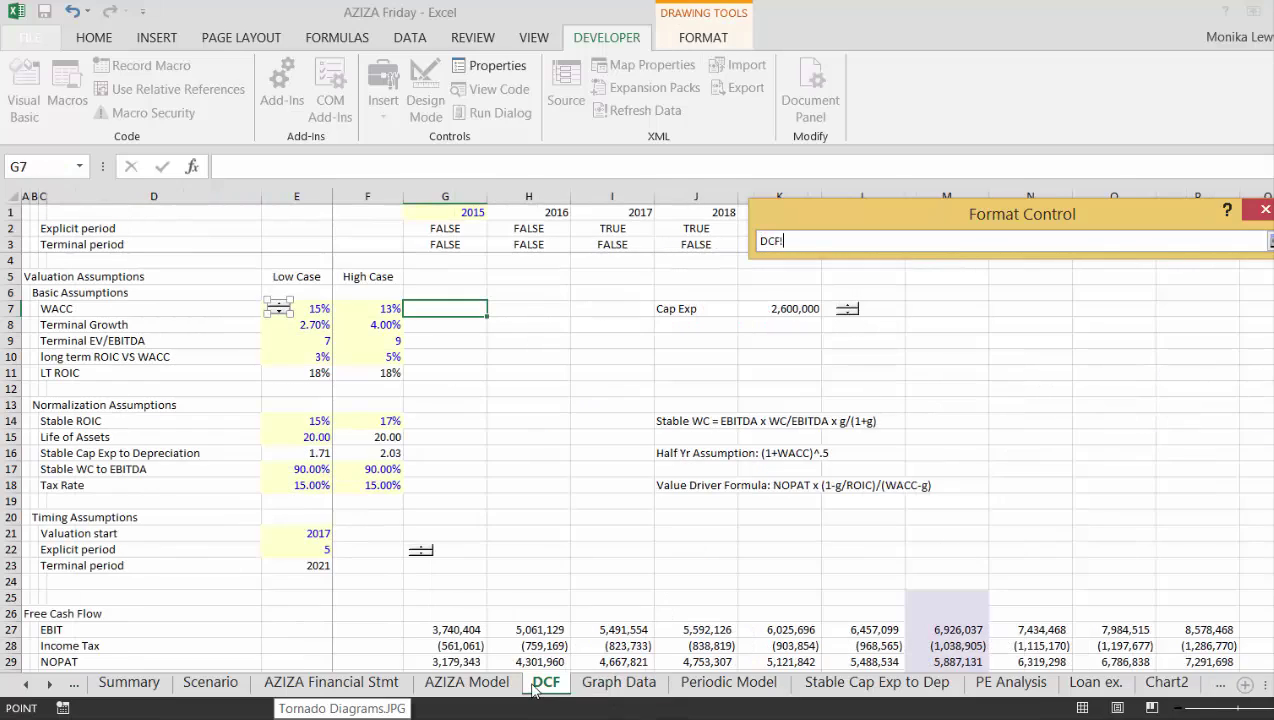
left_click(438, 313)
key("Return")
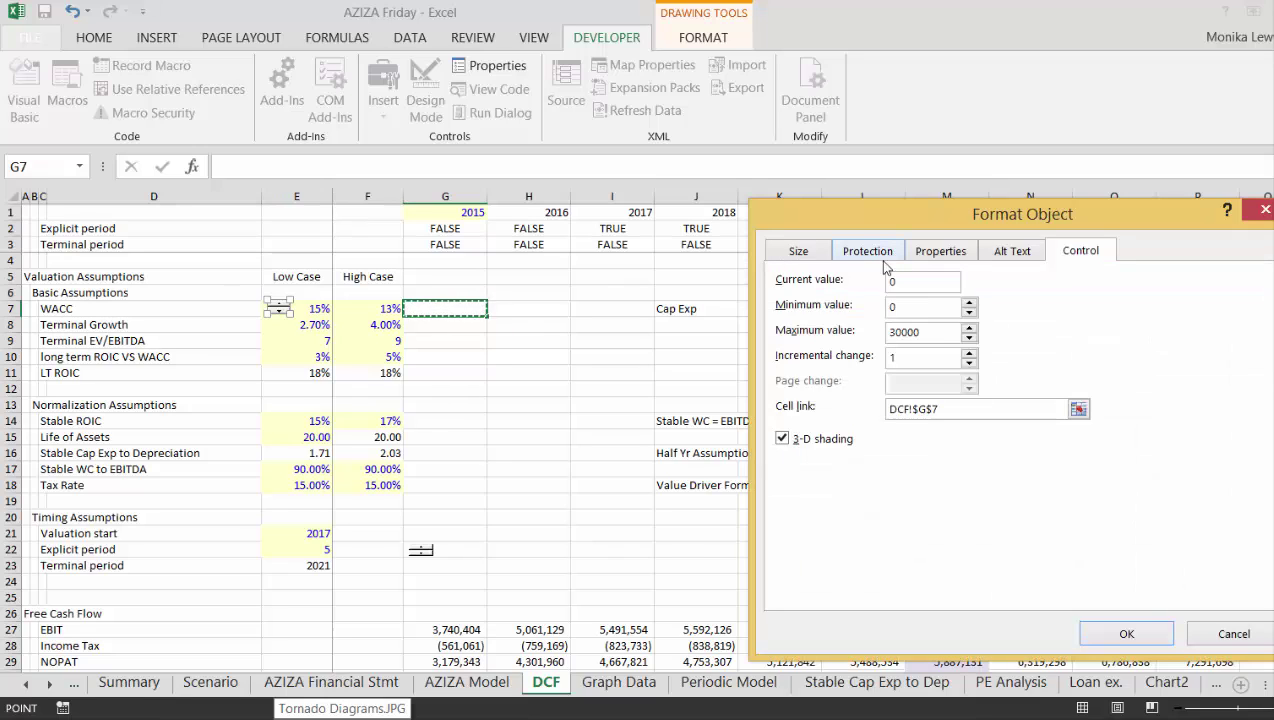
left_click(930, 332)
key("BackSpace")
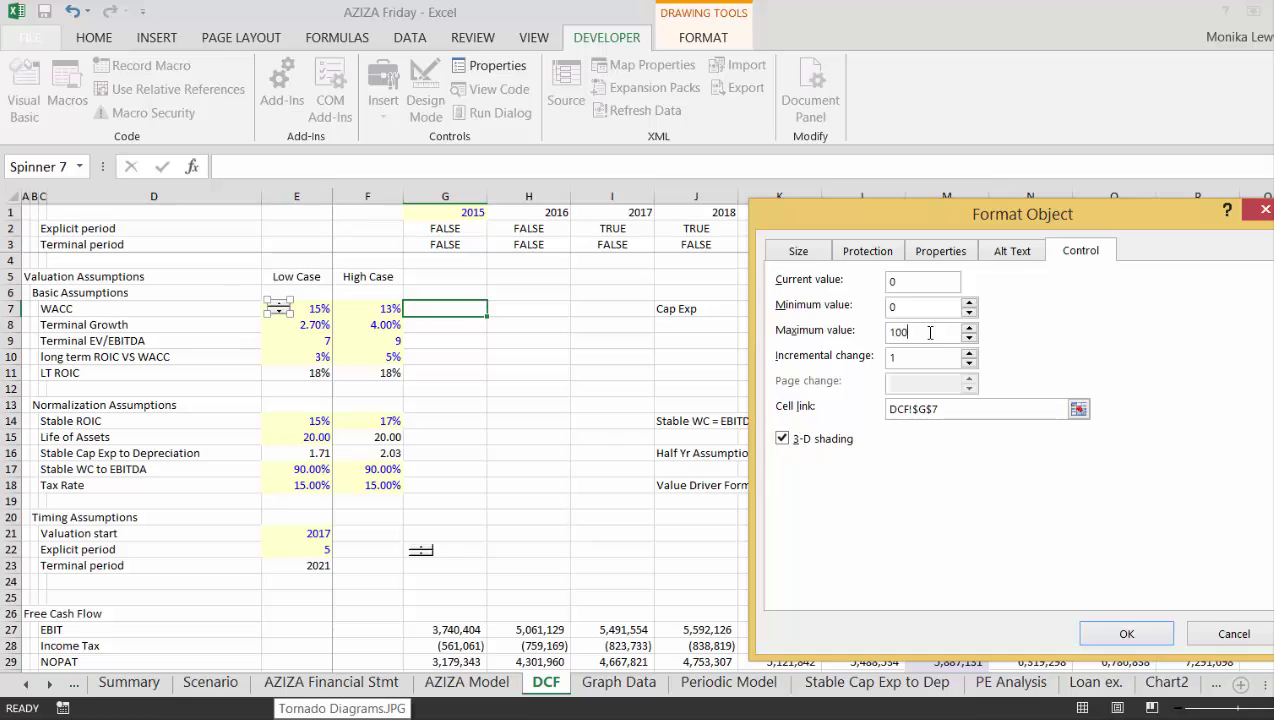
left_click(1125, 632)
left_click(530, 356)
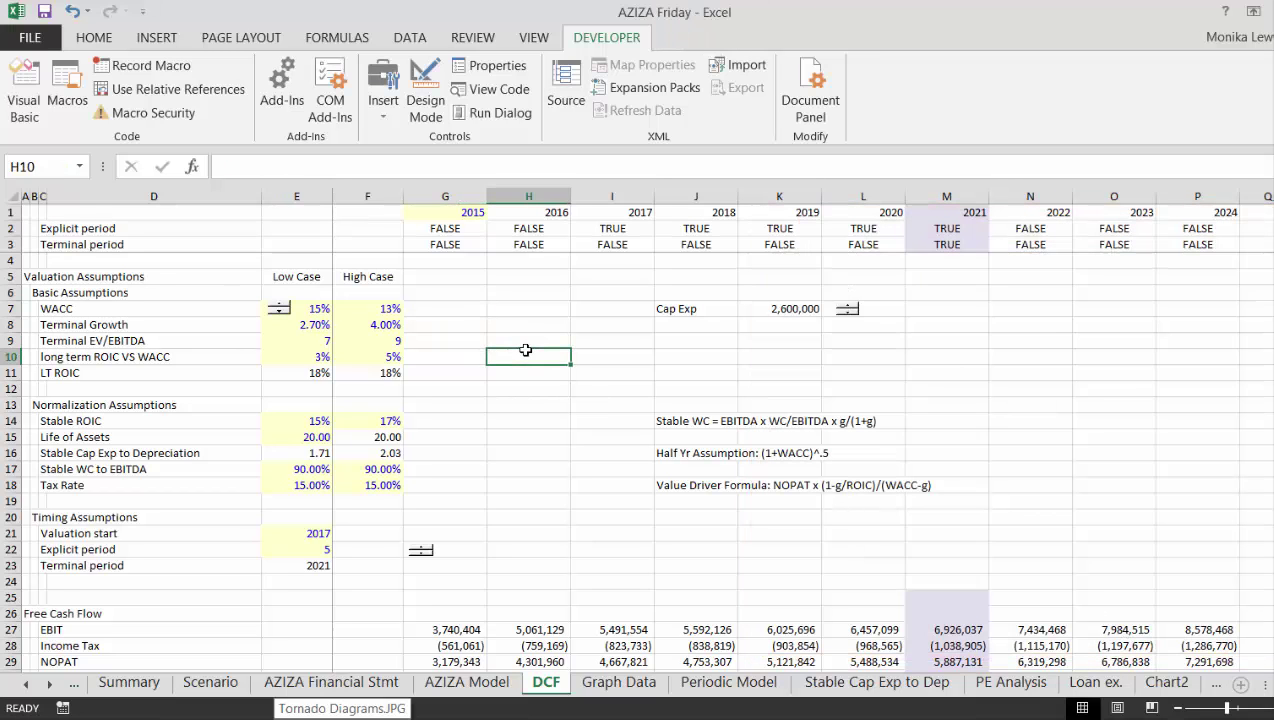
Test the Low Case WACC spin button and copy it into the High Case WACC cell F7.
left_click(280, 307)
left_click(280, 307)
right_click(280, 310)
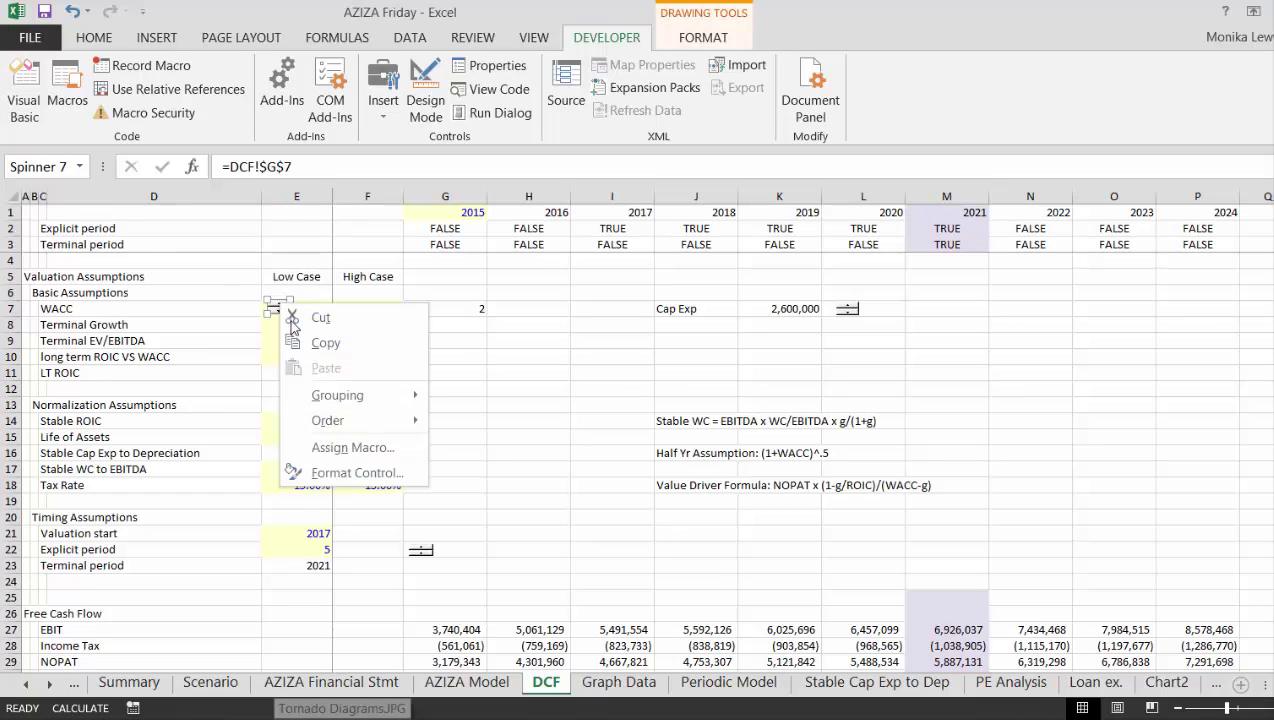
left_click(345, 333)
left_click(356, 308)
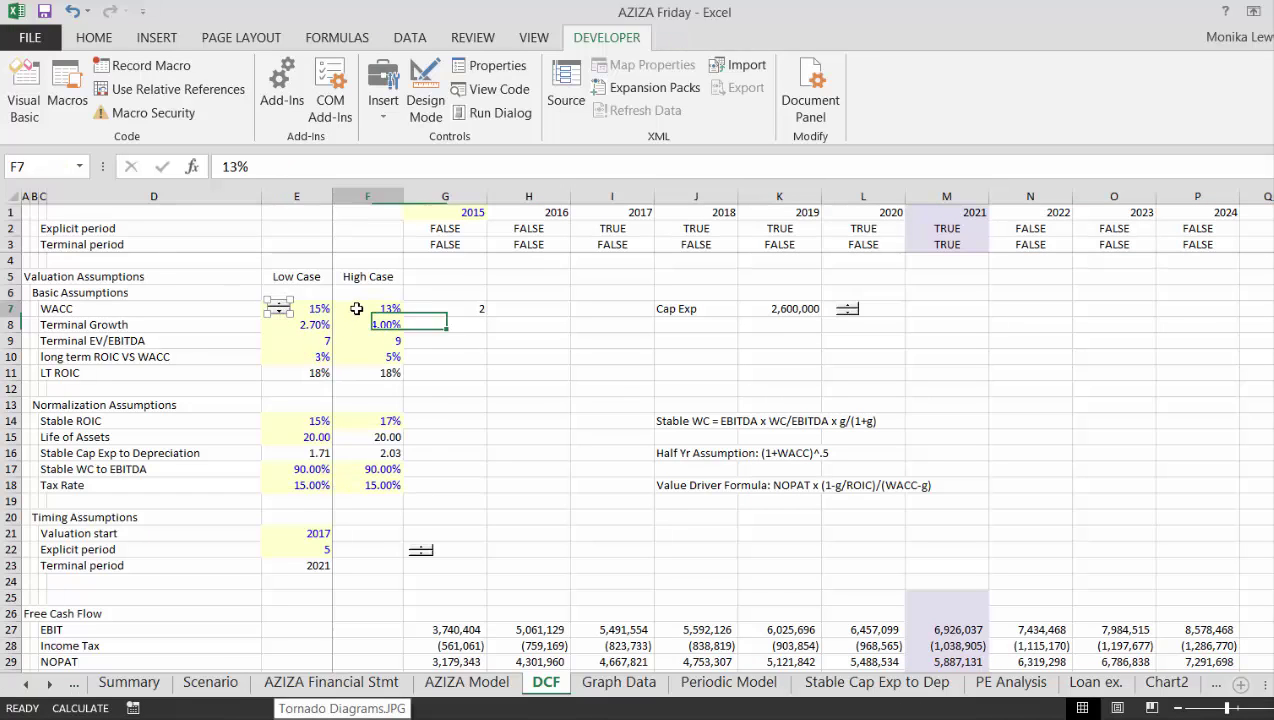
key("ctrl+v")
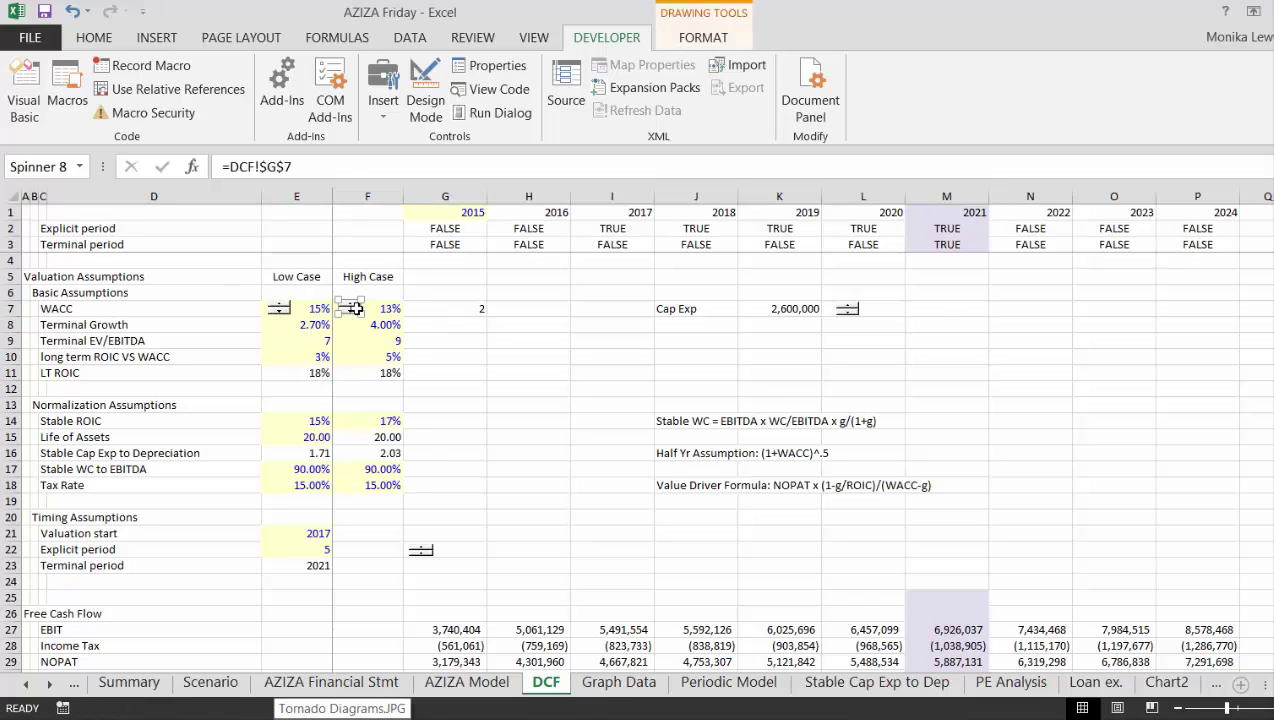
Copy the Low Case WACC spin button into the Low Case and High Case Terminal Growth cells E8 and F8.
left_click(290, 330)
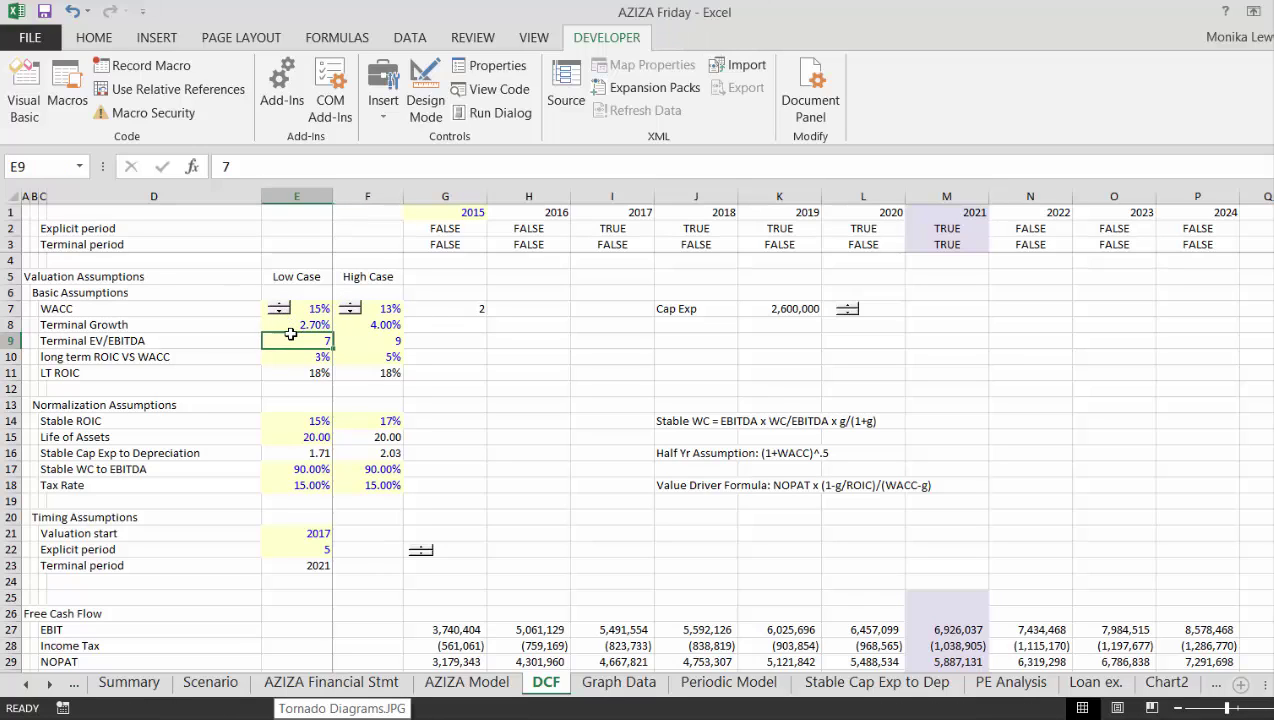
right_click(281, 301)
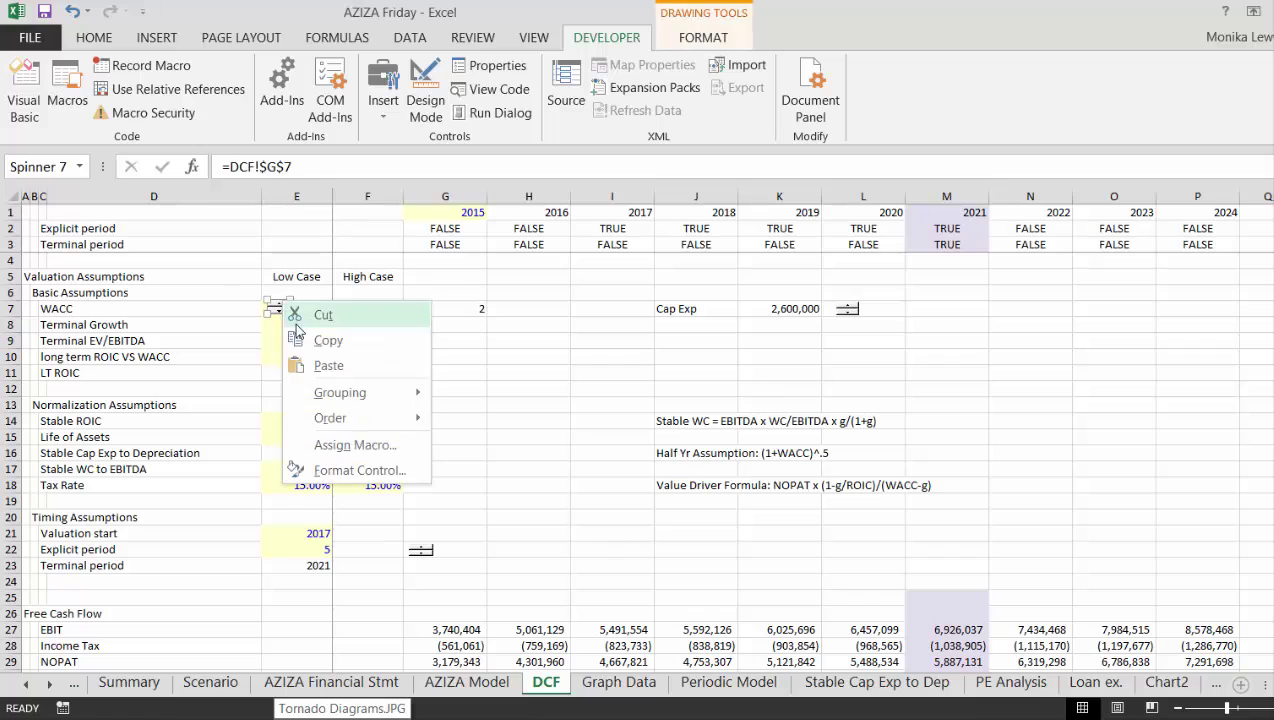
left_click(299, 340)
left_click(277, 327)
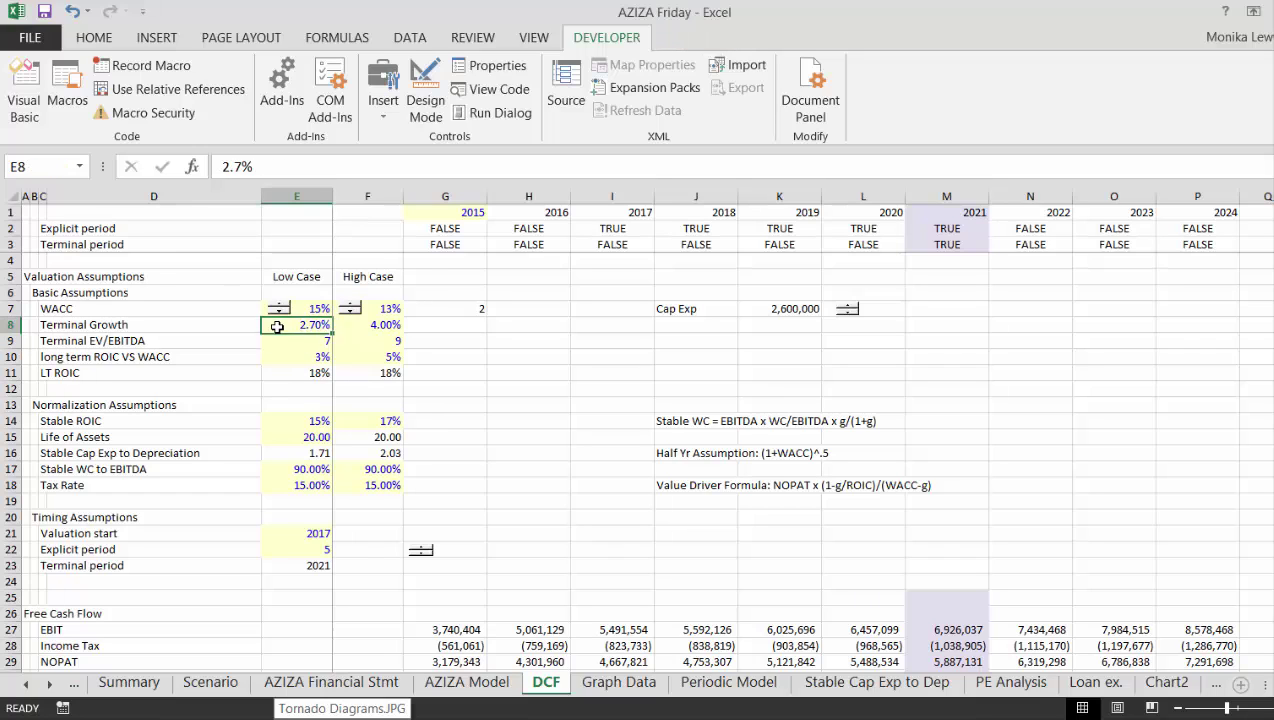
key("ctrl+v")
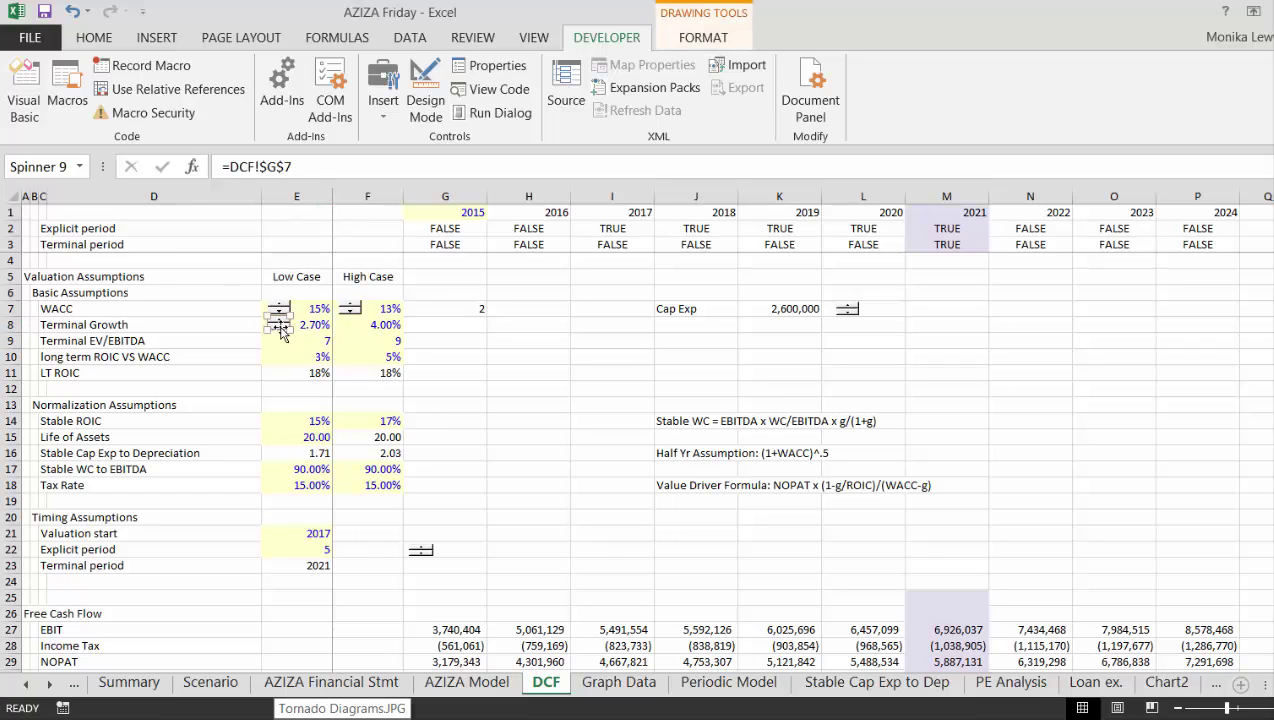
left_click(358, 327)
key("ctrl+v")
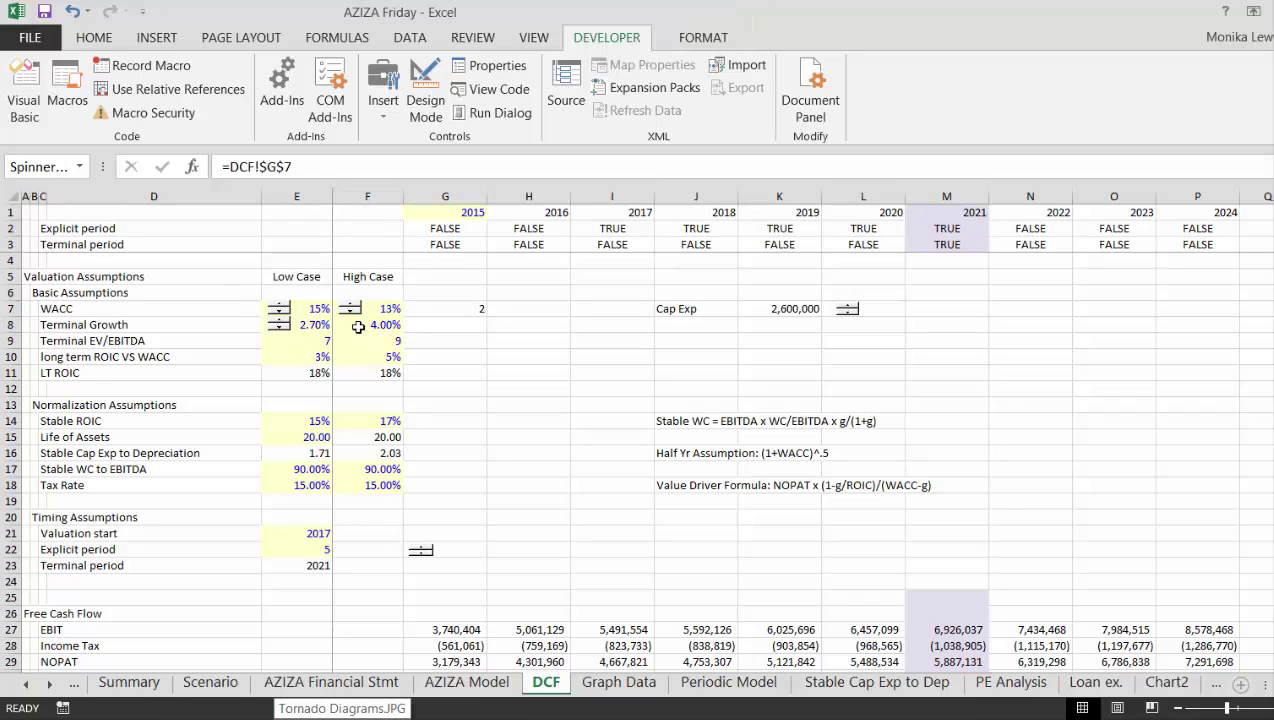
Select all spin buttons on the DCF sheet and resize them together to make them slightly wider.
left_click(452, 353)
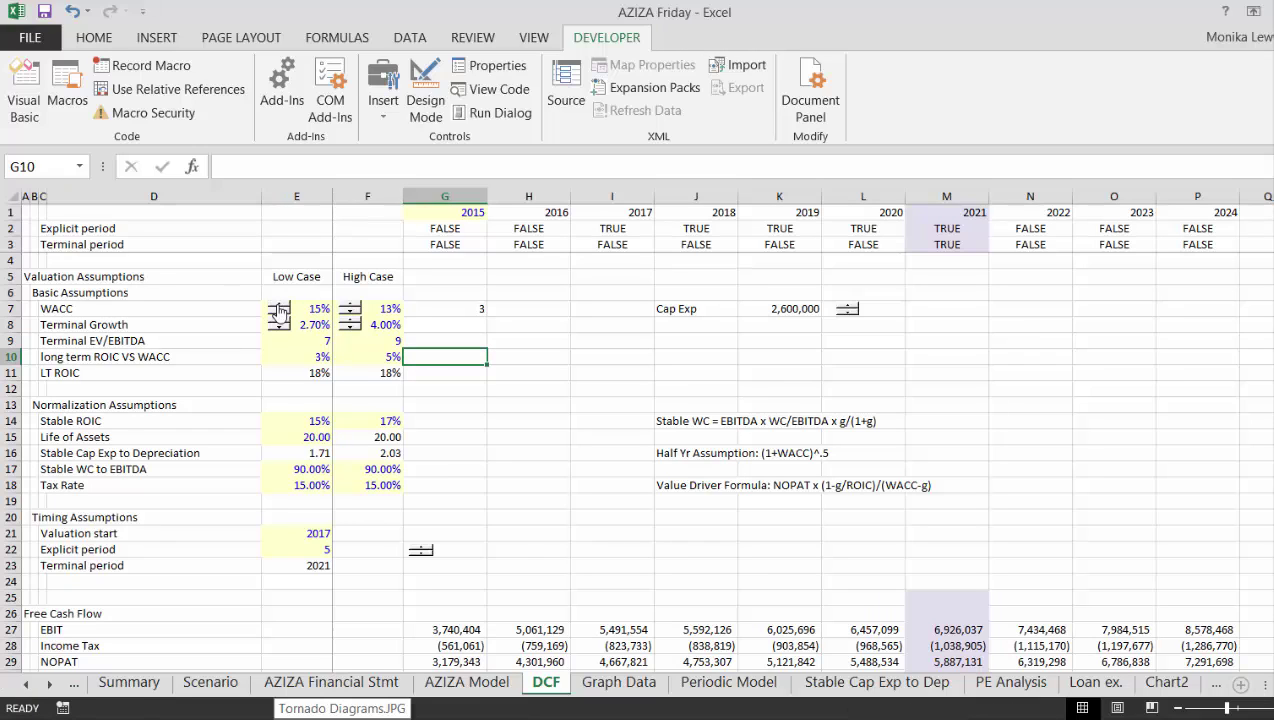
key("ctrl+a")
right_click(279, 311)
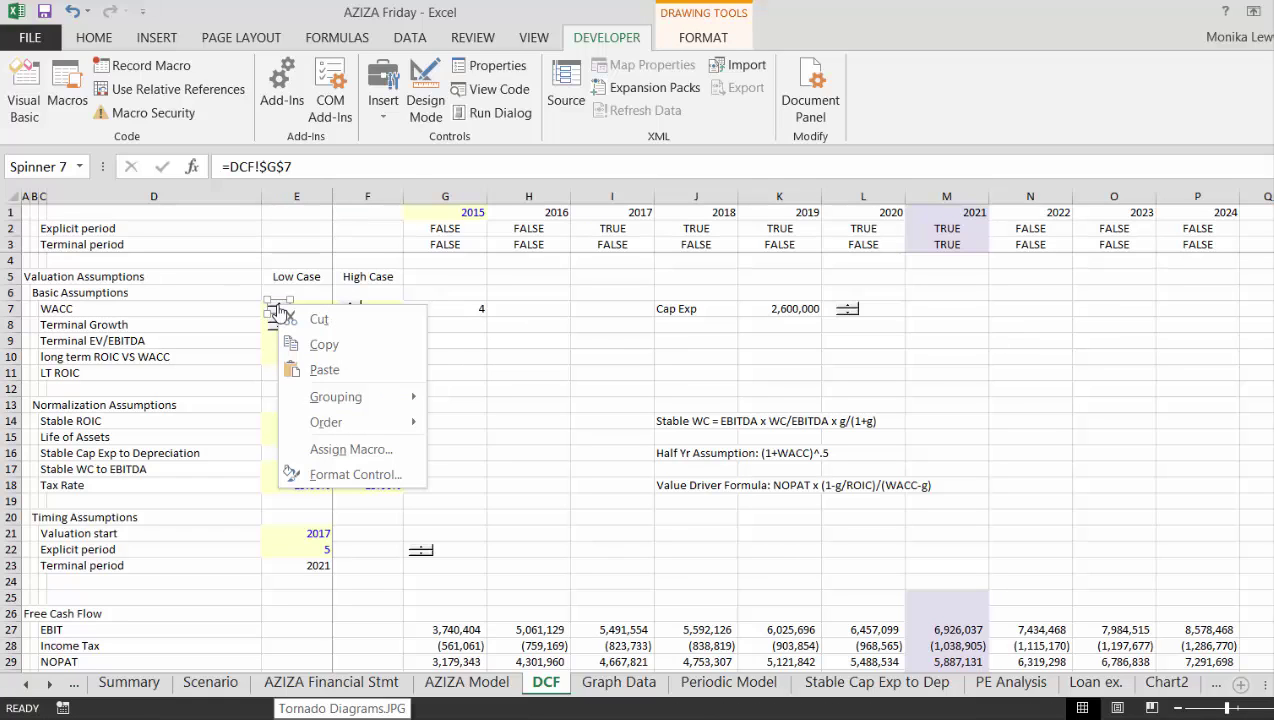
key("Escape")
key("ctrl+a")
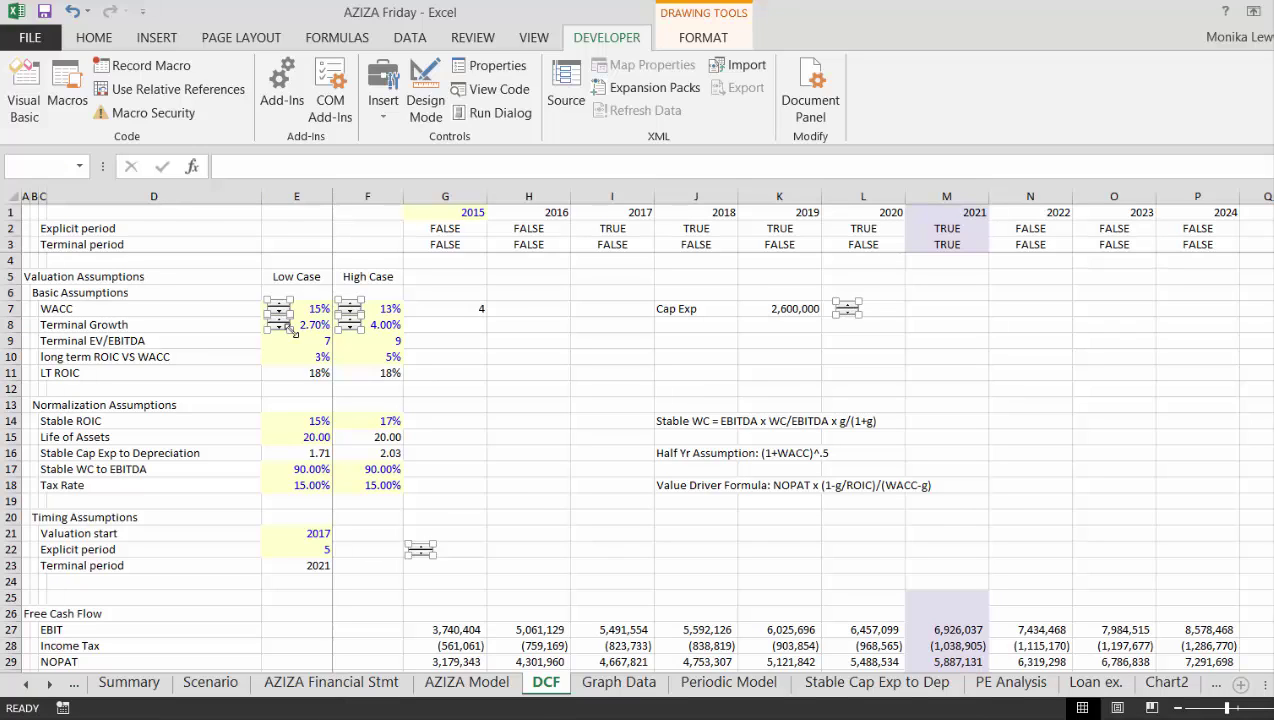
key("Delete")
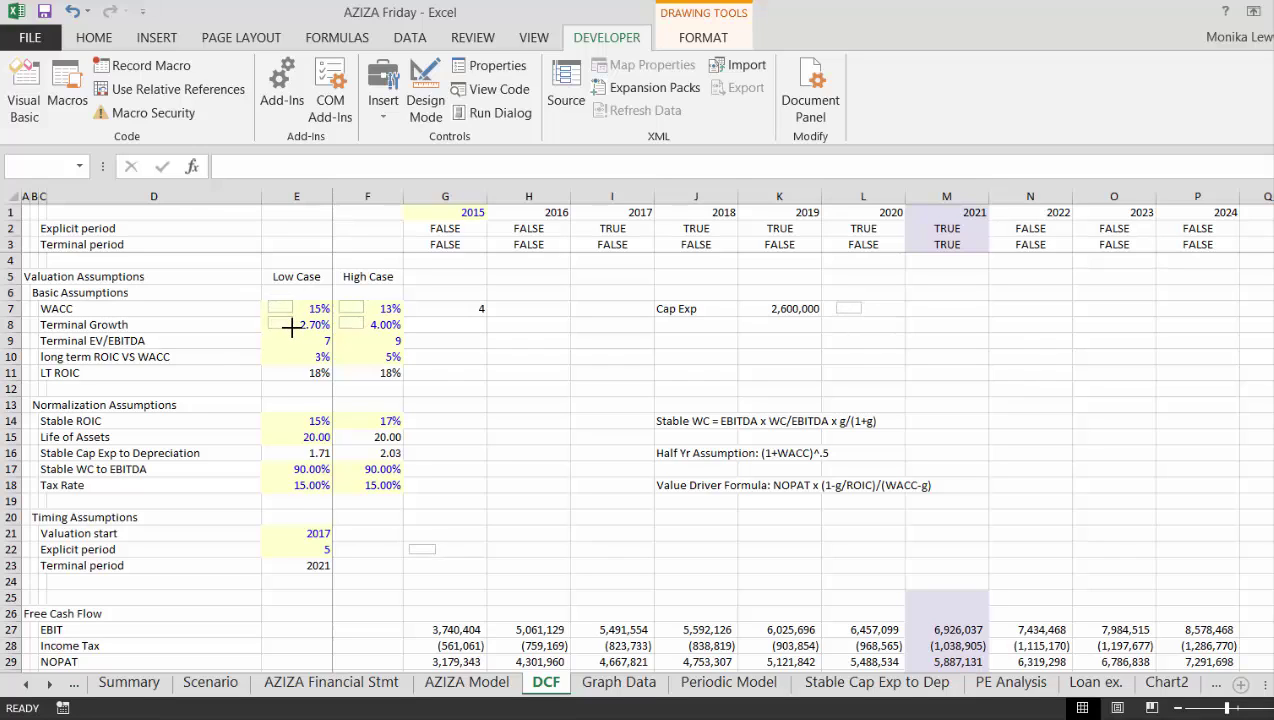
key("ctrl+z")
left_click(465, 371)
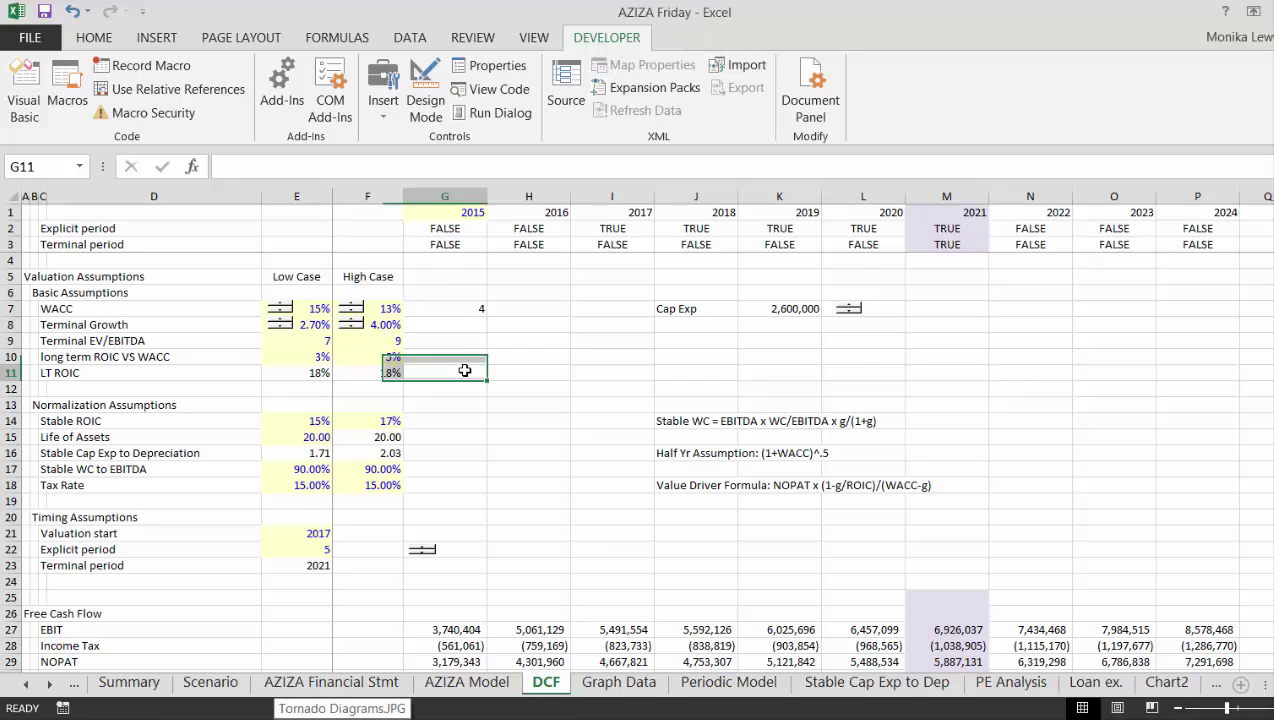
Look through the DCF sheet's free cash flow section, from EBIT and invested capital down to the PV of explicit cash flow.
key("Down")
key("Down")
key("Down")
key("Down")
key("Down")
key("Down")
key("Down")
key("Down")
key("Down")
key("Down")
key("Down")
key("Down")
key("Down")
key("Down")
key("Down")
key("Down")
key("Down")
key("Down")
key("Down")
key("Down")
key("Up")
key("Up")
key("Up")
key("Up")
key("Up")
key("Up")
key("Up")
key("Up")
key("Up")
key("Up")
key("Up")
key("Up")
key("Up")
key("Up")
key("Up")
key("Up")
key("Up")
key("Up")
key("Up")
key("Down")
key("Down")
key("Down")
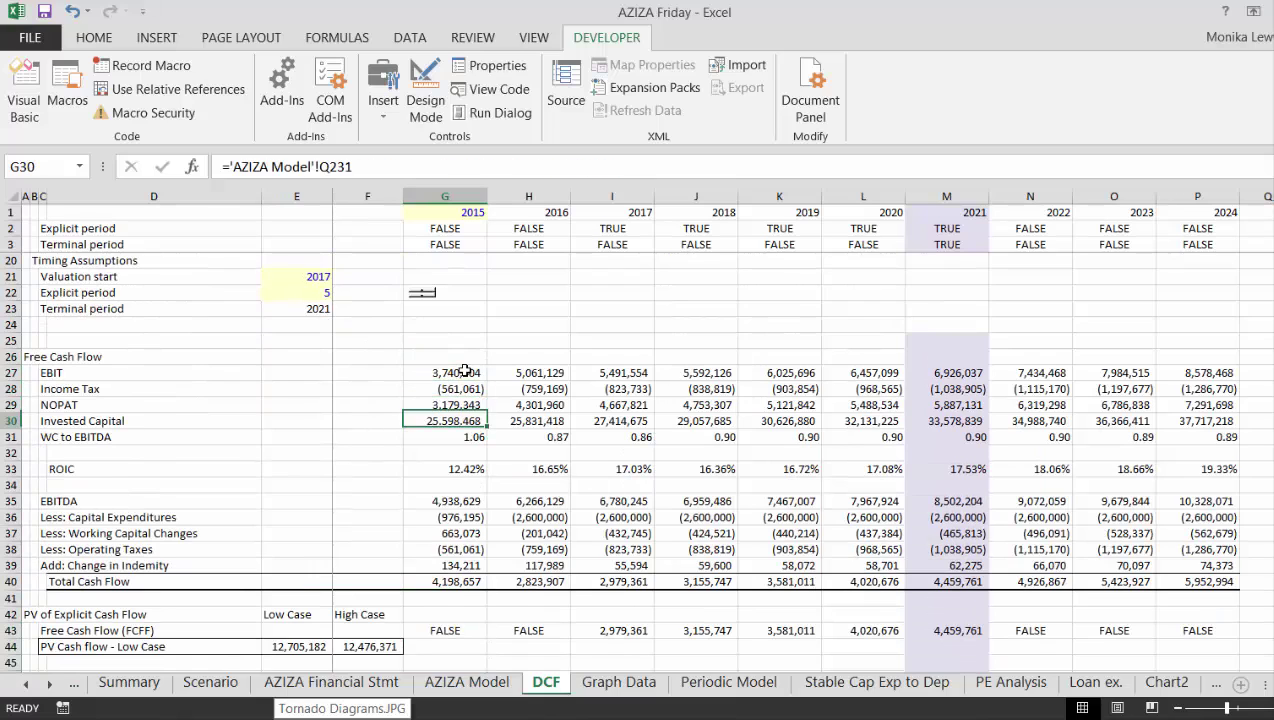
key("Down")
key("Down")
key("Down")
key("Down")
key("Down")
key("Down")
key("Down")
key("Up")
key("Up")
key("Up")
key("Up")
key("Up")
key("Up")
key("Up")
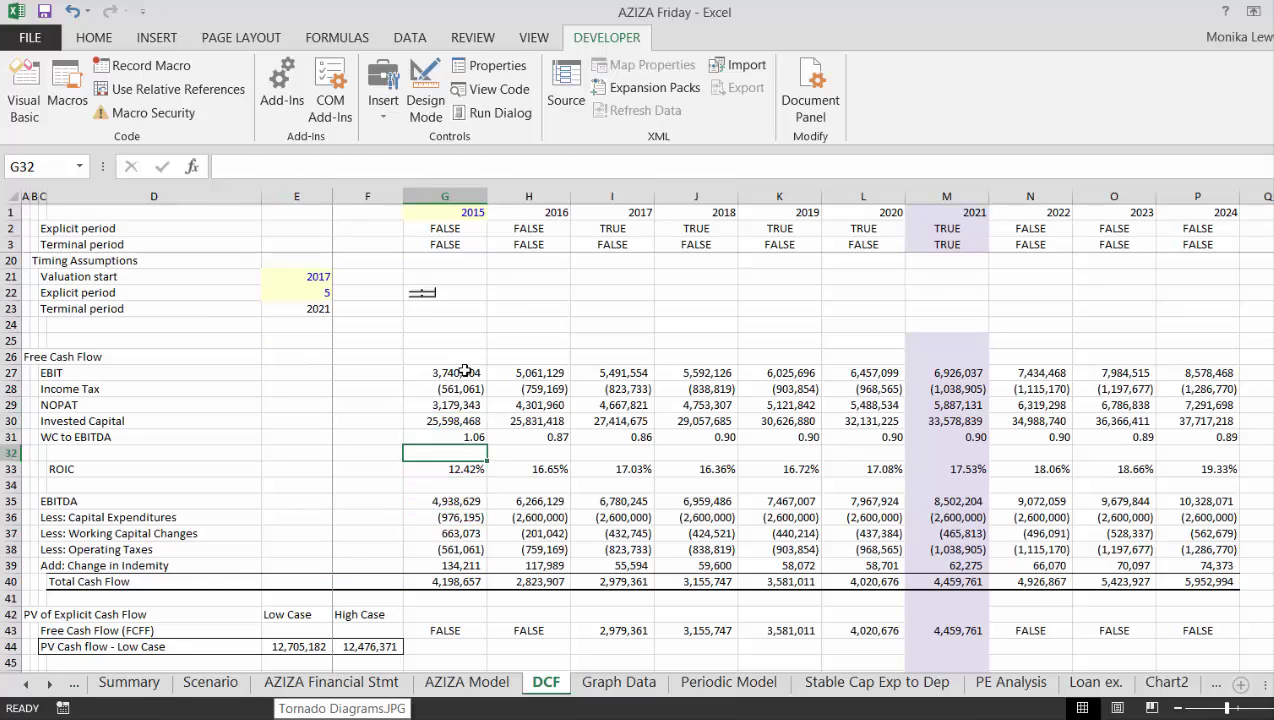
Change the row label in C30 to "Invested Capital Average".
key("Left")
key("Left")
key("Left")
key("Left")
key("F2")
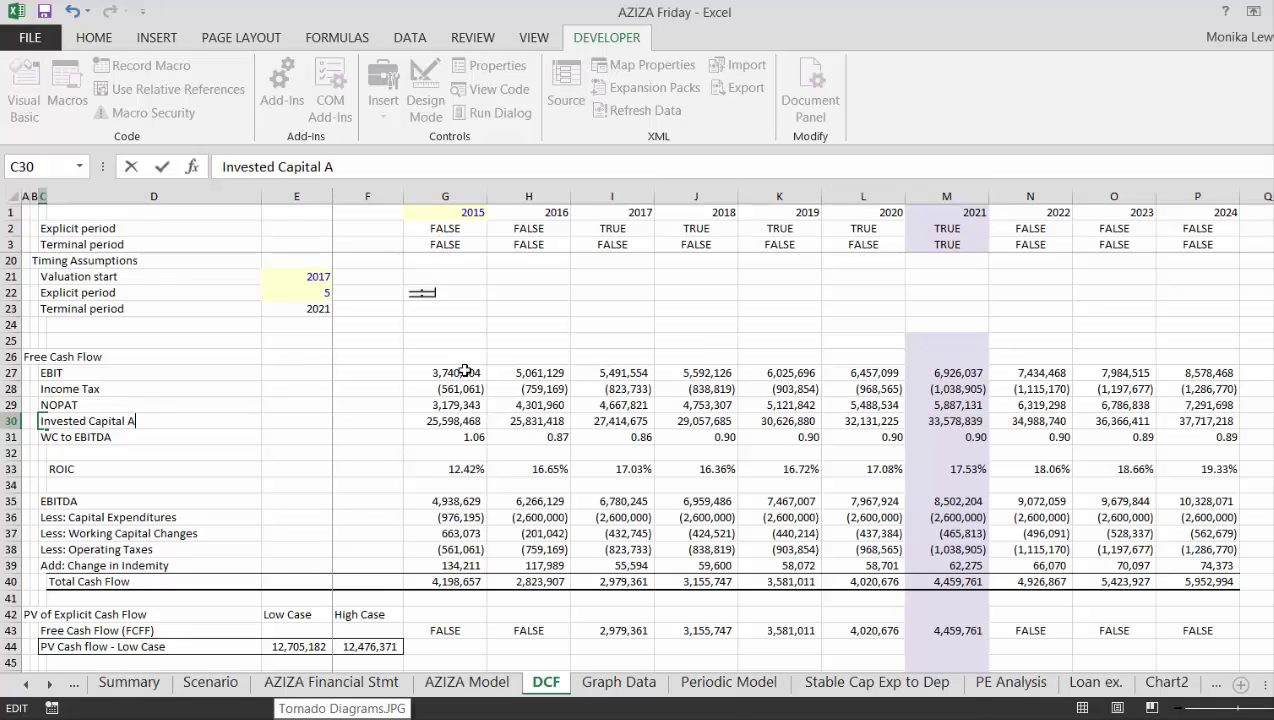
type("Average")
key("Return")
Examine the AZIZA Model sheet's financial ratios and its balance sheet section across the historic and projected years.
key("ctrl+Page_Up")
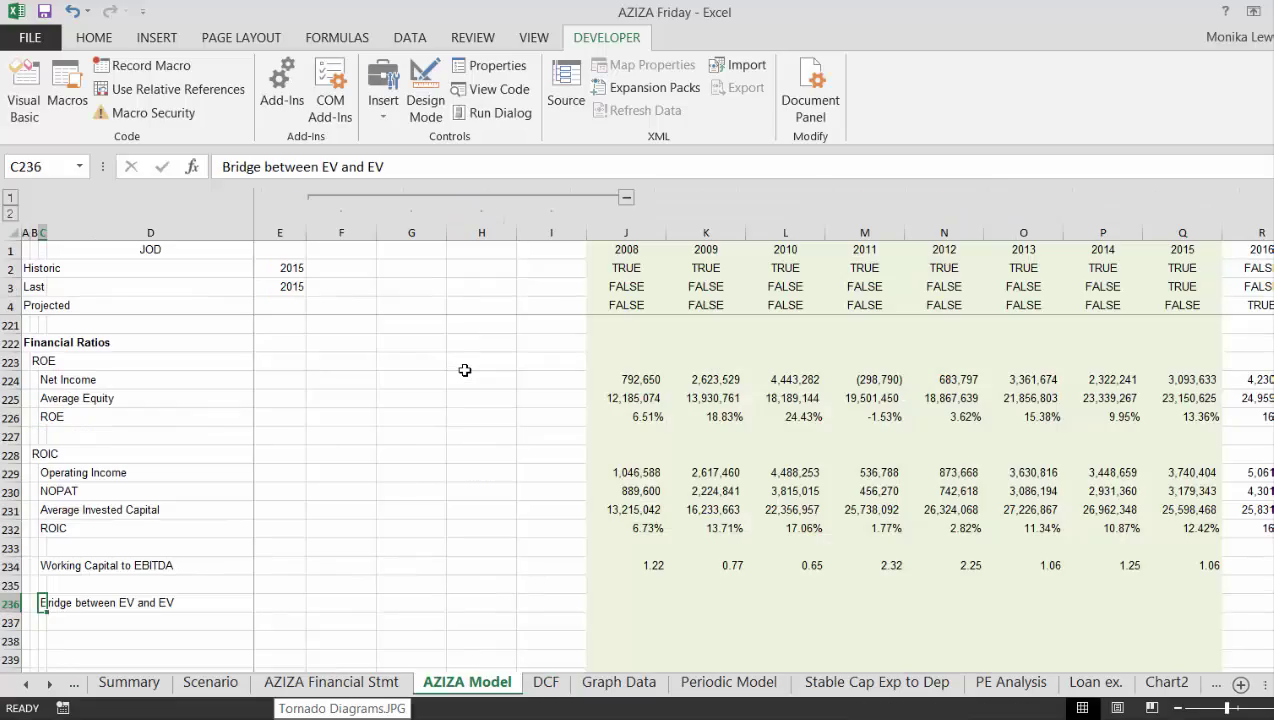
key("Page_Up")
key("Page_Up")
key("Page_Up")
key("Page_Up")
key("Page_Down")
key("Page_Down")
key("Right")
key("Right")
key("Right")
key("Right")
key("Right")
key("Right")
key("Right")
key("Right")
key("Right")
key("Right")
key("Right")
key("Right")
key("Right")
key("Right")
key("Right")
key("Right")
key("Right")
key("Right")
key("Right")
key("Right")
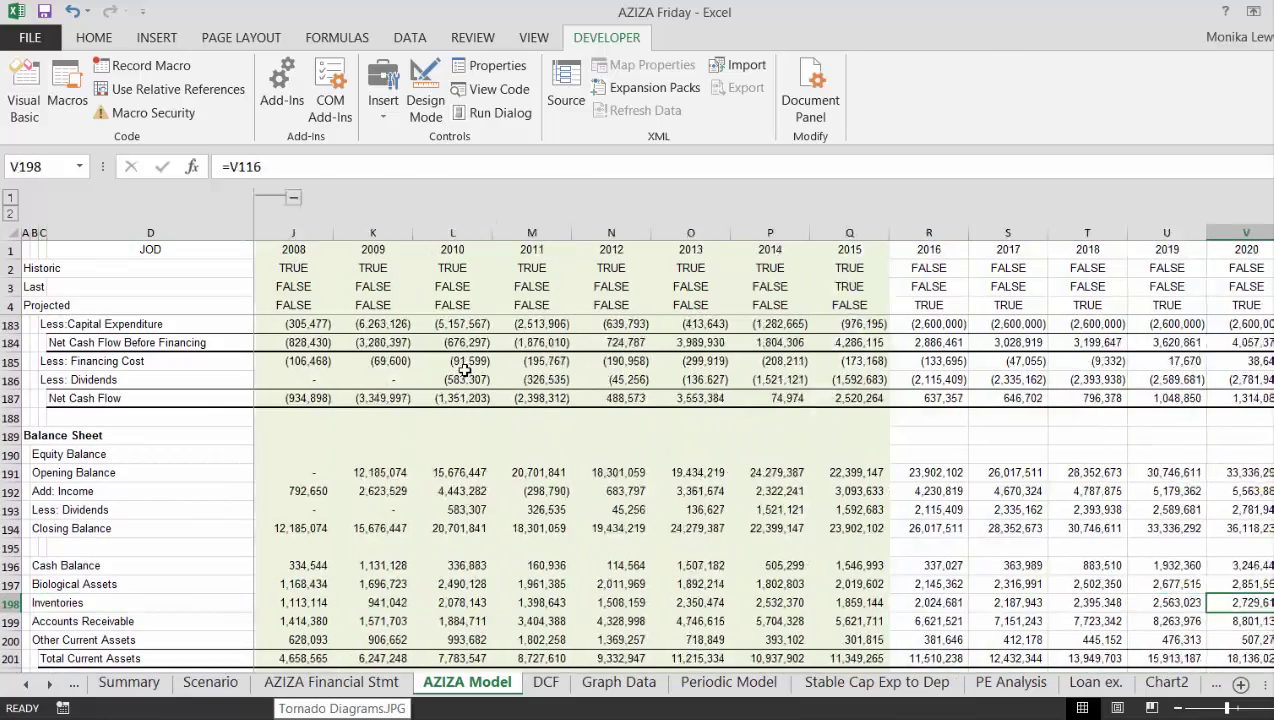
key("Left")
key("Left")
key("Left")
key("Left")
key("Left")
key("Left")
key("Left")
key("Left")
key("Left")
key("Left")
key("Left")
key("Left")
key("Left")
key("Left")
key("Left")
key("Left")
key("Left")
key("Left")
key("Left")
key("Left")
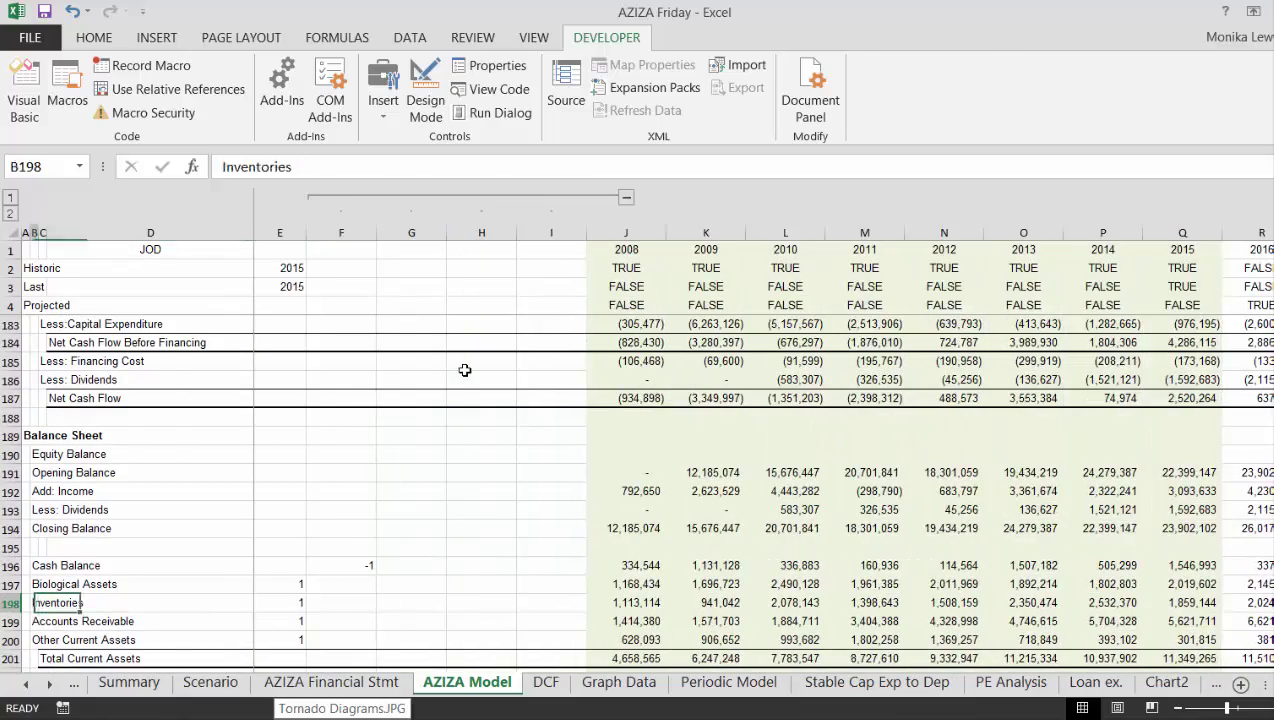
Return to the DCF sheet and select the blank label cell C32 below WC to EBITDA.
key("ctrl+Page_Down")
key("ctrl+Page_Down")
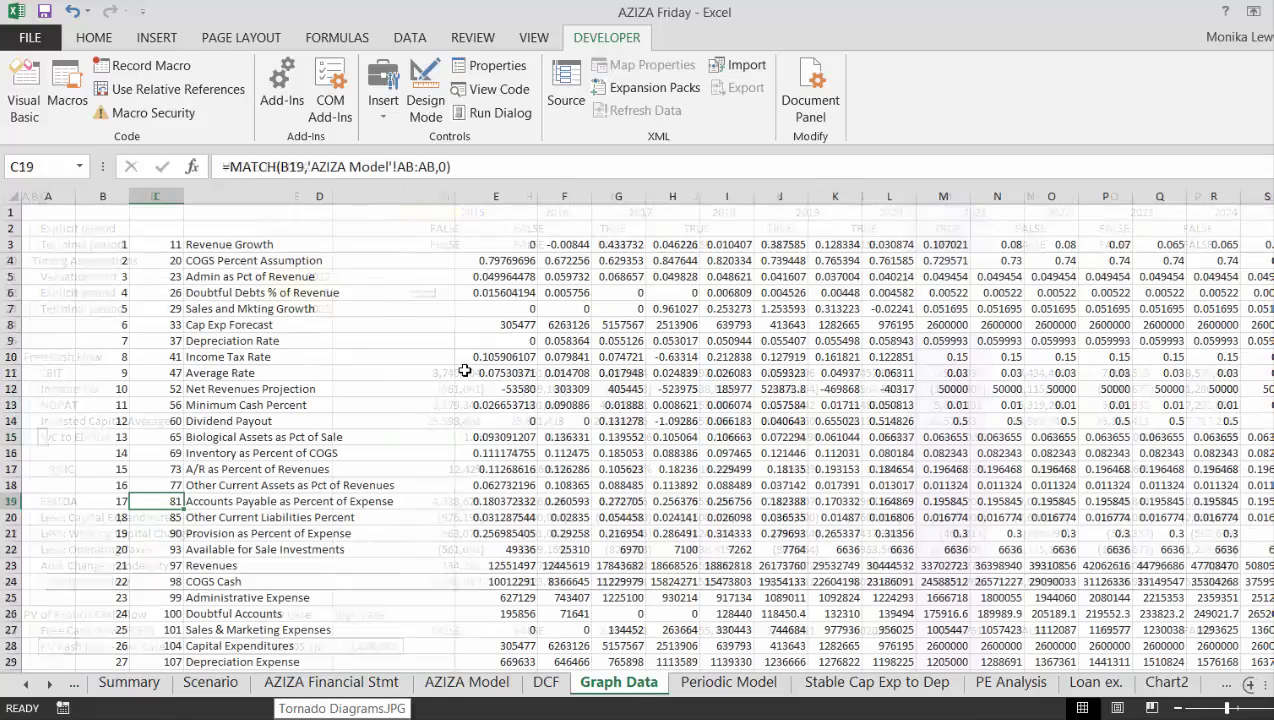
key("ctrl+Page_Up")
key("Down")
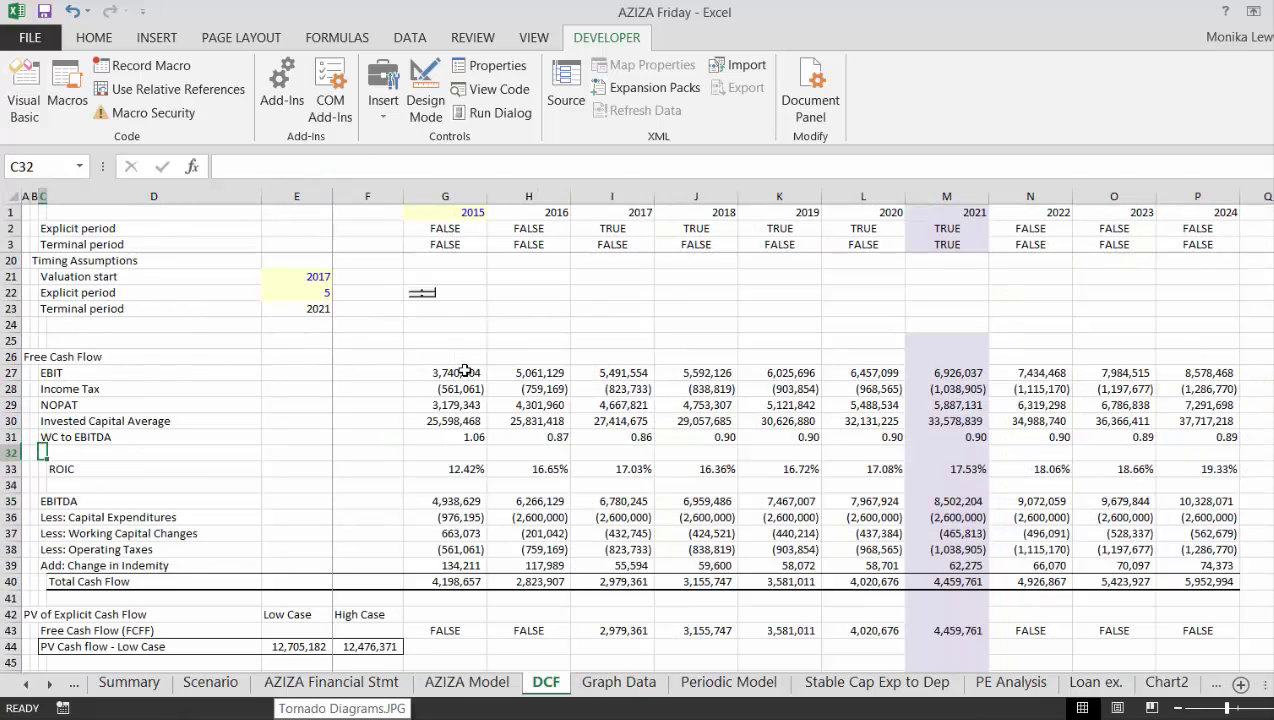
Look through the DCF sheet from the ROIC and total cash flow rows to the normalized terminal-year cash flow, returning to PV of Explicit Cash Flow.
key("Down")
key("Down")
key("Down")
key("Down")
key("Down")
key("Down")
key("Down")
key("Down")
key("Down")
key("Down")
key("Down")
key("Down")
key("Down")
key("Down")
key("Down")
key("Down")
key("Down")
key("Down")
key("Down")
key("Down")
key("Up")
key("Up")
key("Up")
key("Up")
key("Up")
key("Up")
key("Up")
key("Up")
key("Up")
key("Up")
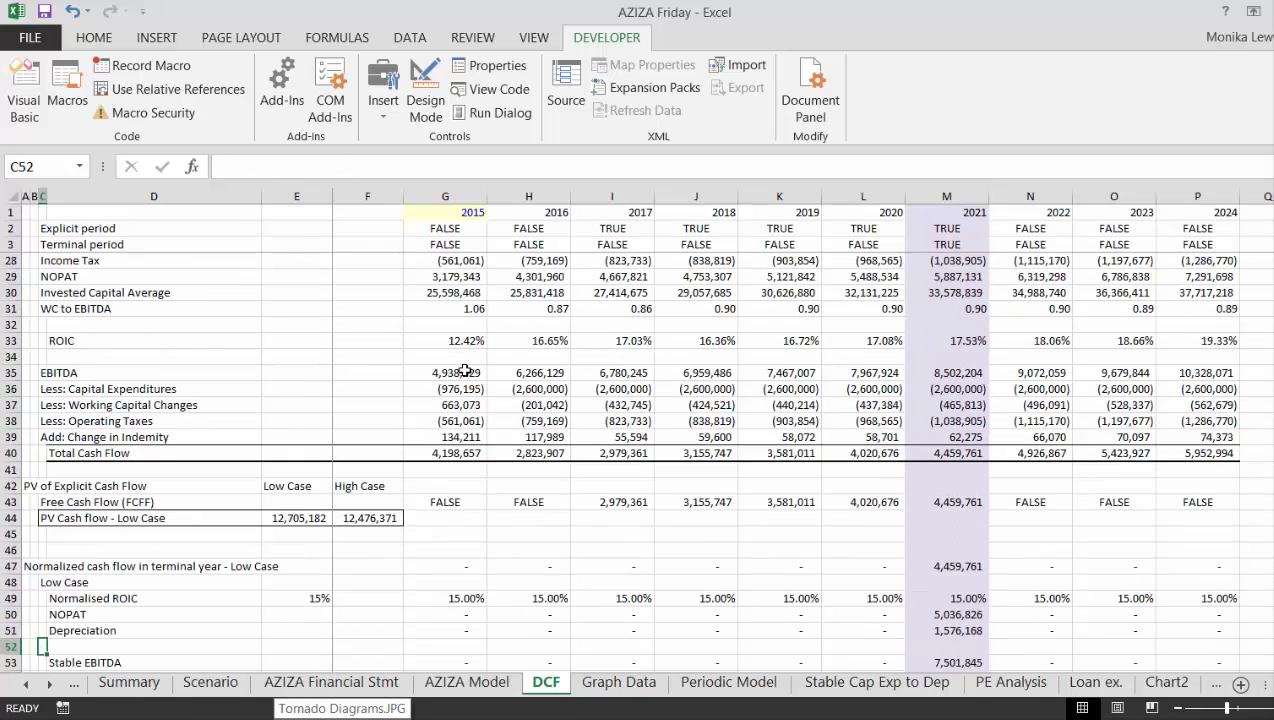
key("Up")
key("Up")
key("Up")
key("Up")
key("Up")
key("Up")
key("Up")
key("Down")
key("Down")
key("Down")
key("Down")
key("Down")
key("Down")
key("Down")
Compare the low case and high case NPV formulas for the PV of explicit cash flow in E44 and F44.
key("Right")
key("Right")
key("Down")
key("Right")
key("Left")
key("Right")
key("Left")
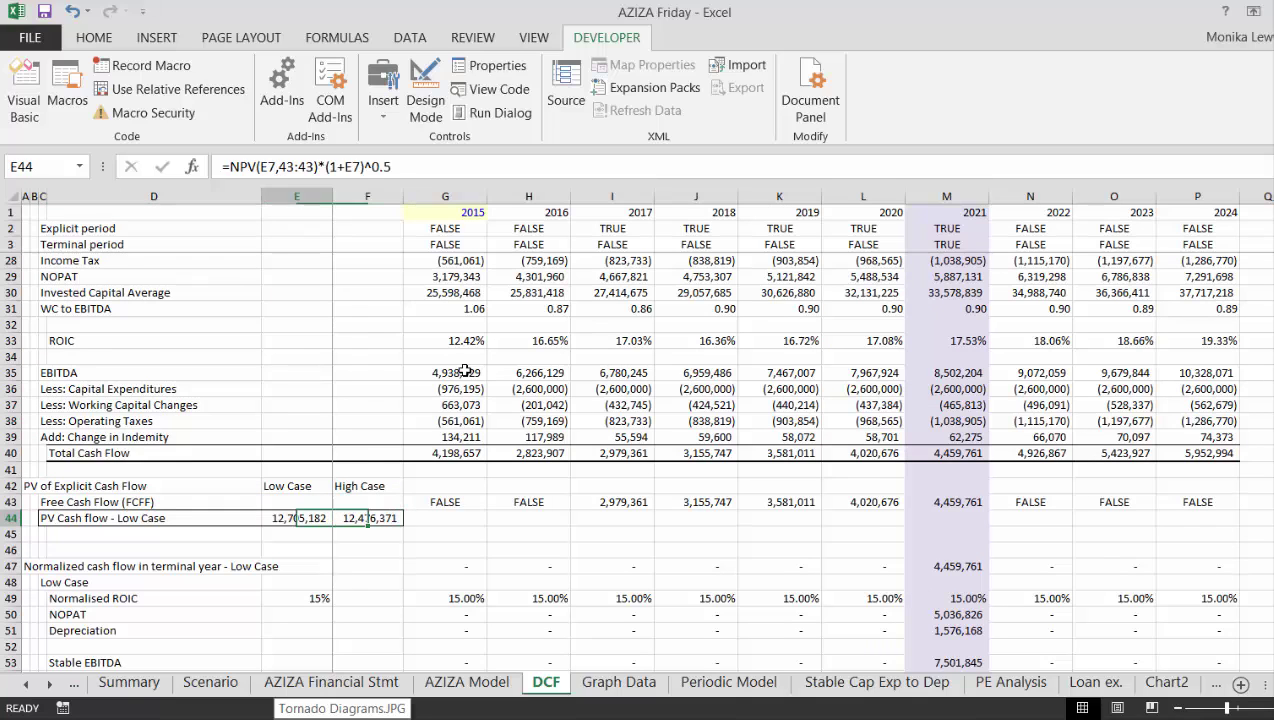
key("Right")
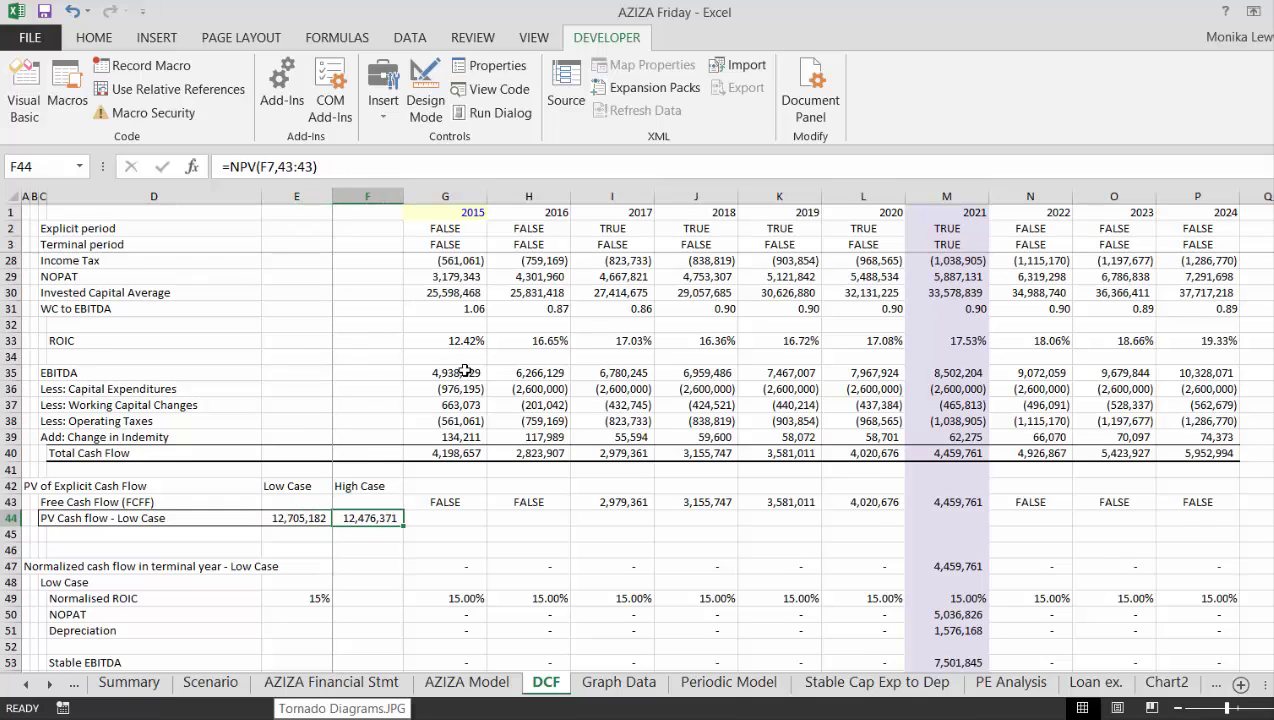
key("F2")
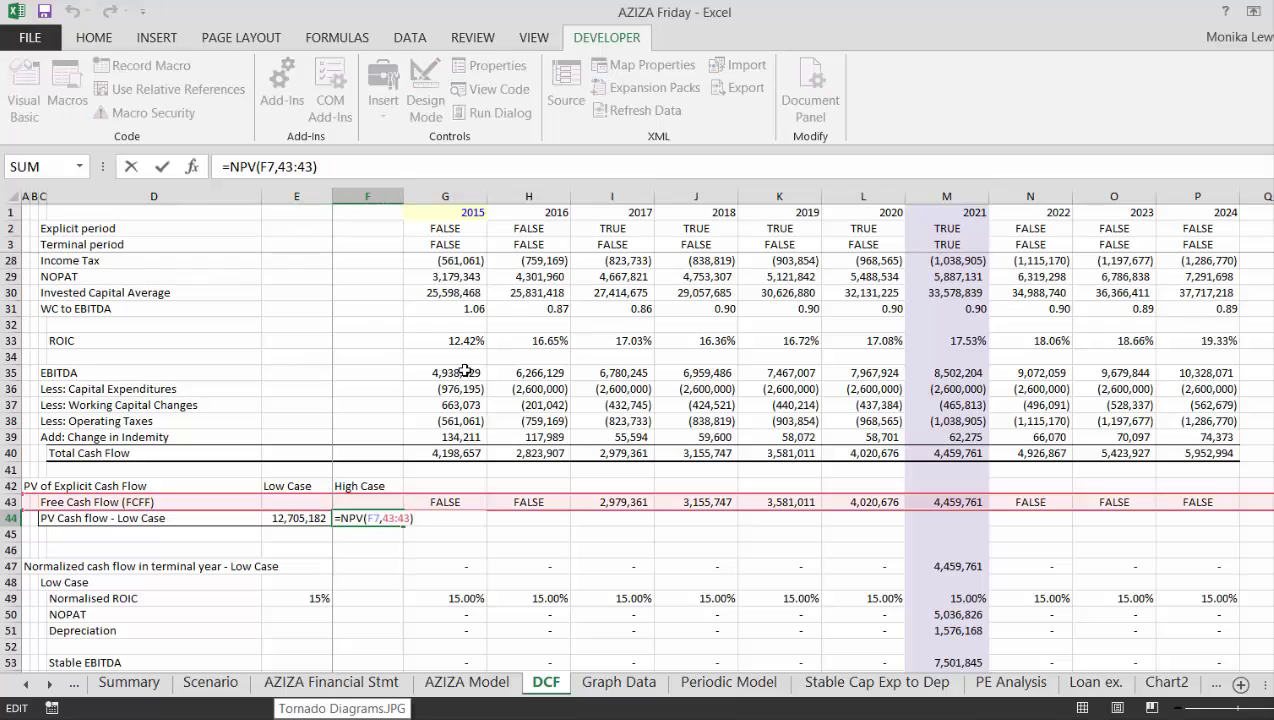
key("Escape")
key("Left")
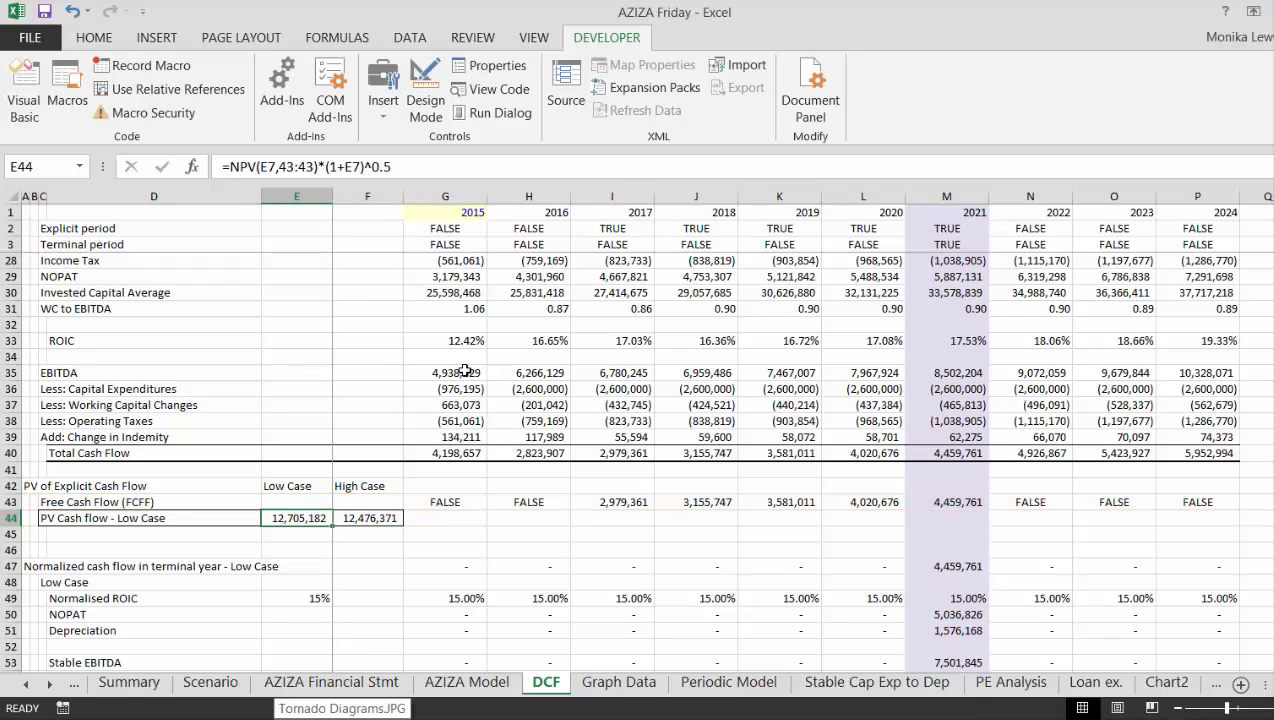
key("F2")
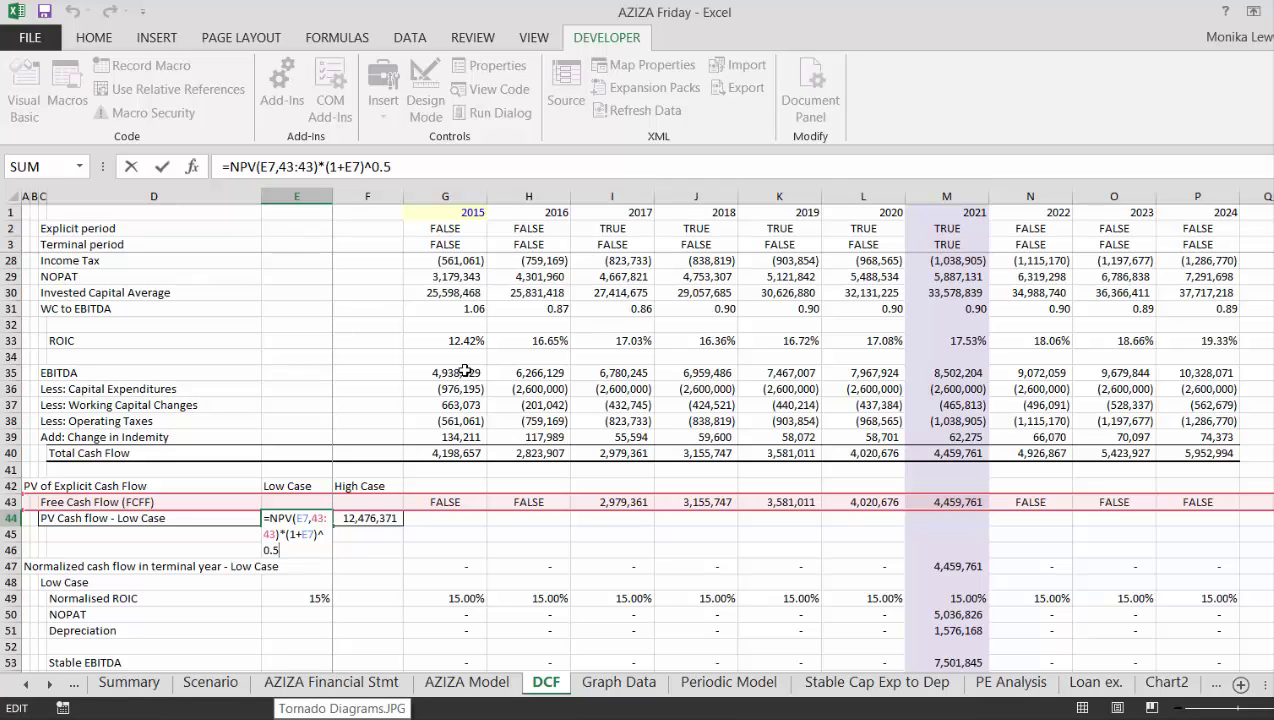
key("Return")
Examine the low case and high case blocks of the normalized terminal-year cash flow, including normalised ROIC, stable EBITDA and its deductions.
key("Down")
key("Down")
key("Down")
key("Down")
key("Down")
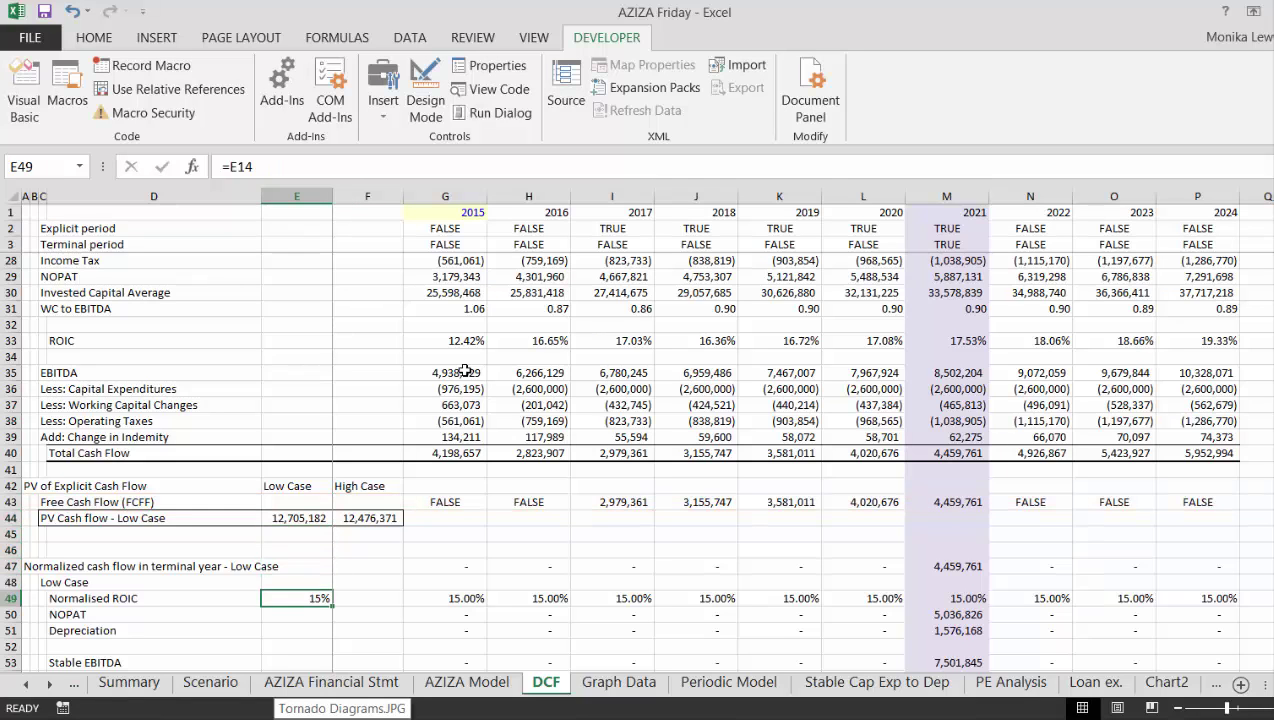
key("Down")
key("Down")
key("Down")
key("Down")
key("Down")
key("Down")
key("Down")
key("Down")
key("Down")
key("Down")
key("Down")
key("Down")
key("Down")
key("Down")
key("Down")
key("Down")
key("Down")
key("Up")
key("Up")
key("Up")
key("Up")
key("Up")
key("Up")
key("Up")
key("Up")
key("Up")
key("Up")
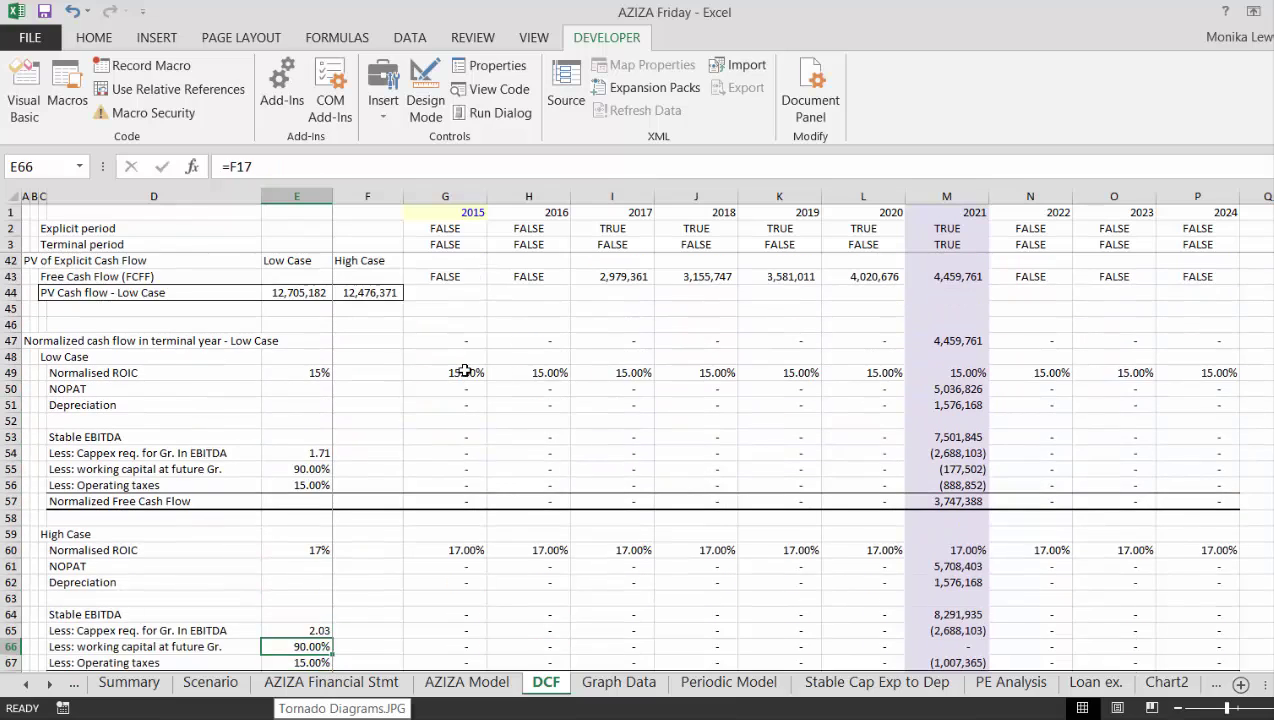
key("Up")
key("Up")
key("Up")
key("Up")
key("Up")
key("Up")
key("Up")
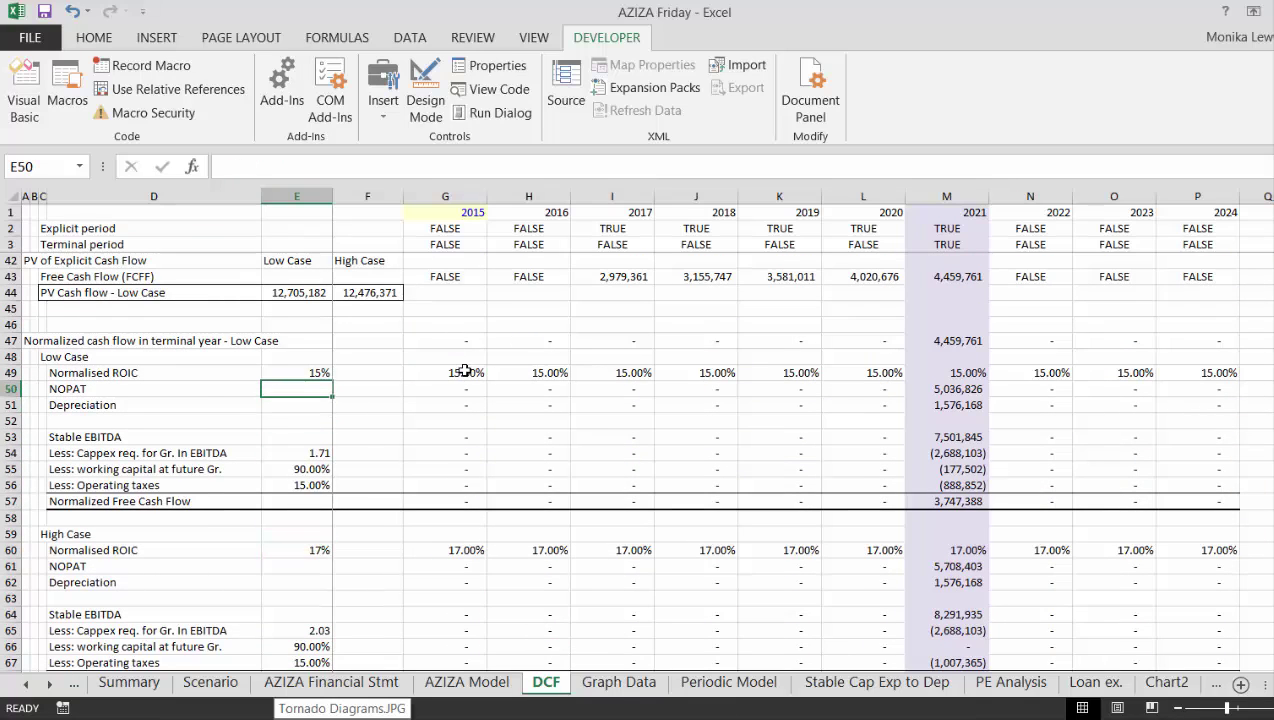
Go back up to the Normalization Assumptions and examine the Stable ROIC and Life of Assets inputs.
key("Up")
key("Up")
key("Up")
key("Up")
key("Up")
key("Up")
key("Up")
key("Up")
key("Up")
key("Up")
key("Up")
key("Up")
key("Up")
key("Up")
key("Up")
key("Up")
key("Up")
key("Up")
key("Up")
key("Up")
key("Up")
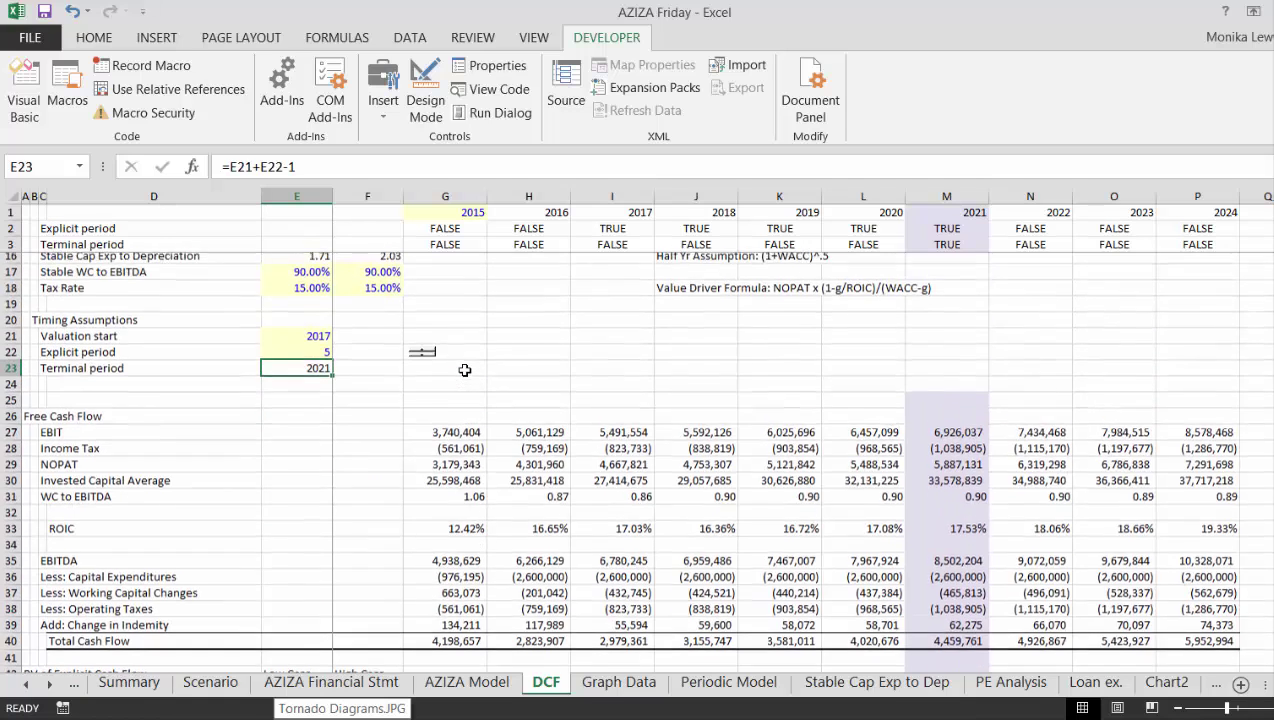
key("Down")
key("Down")
key("Down")
key("Right")
key("Down")
key("Left")
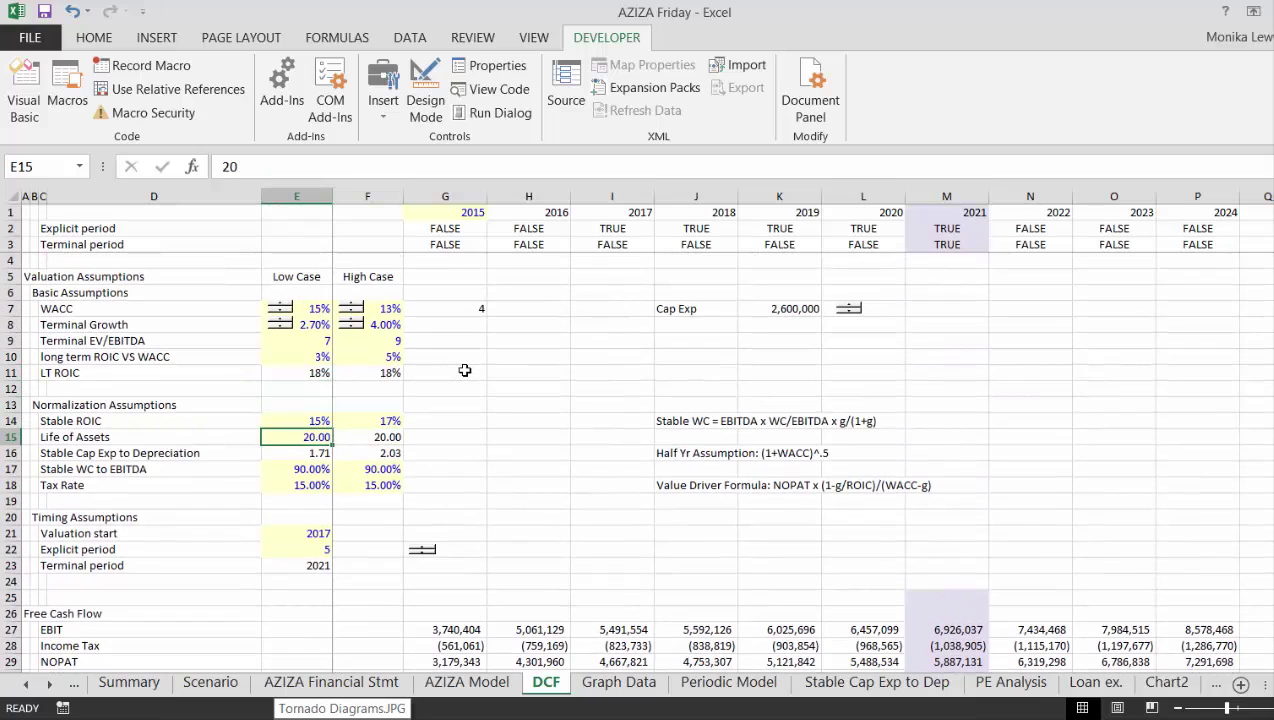
Compare the low and high case cells for Stable Cap Exp to Depreciation and Stable WC to EBITDA, ending on the low case Tax Rate.
key("Down")
key("Right")
key("Left")
key("Left")
key("Right")
key("Right")
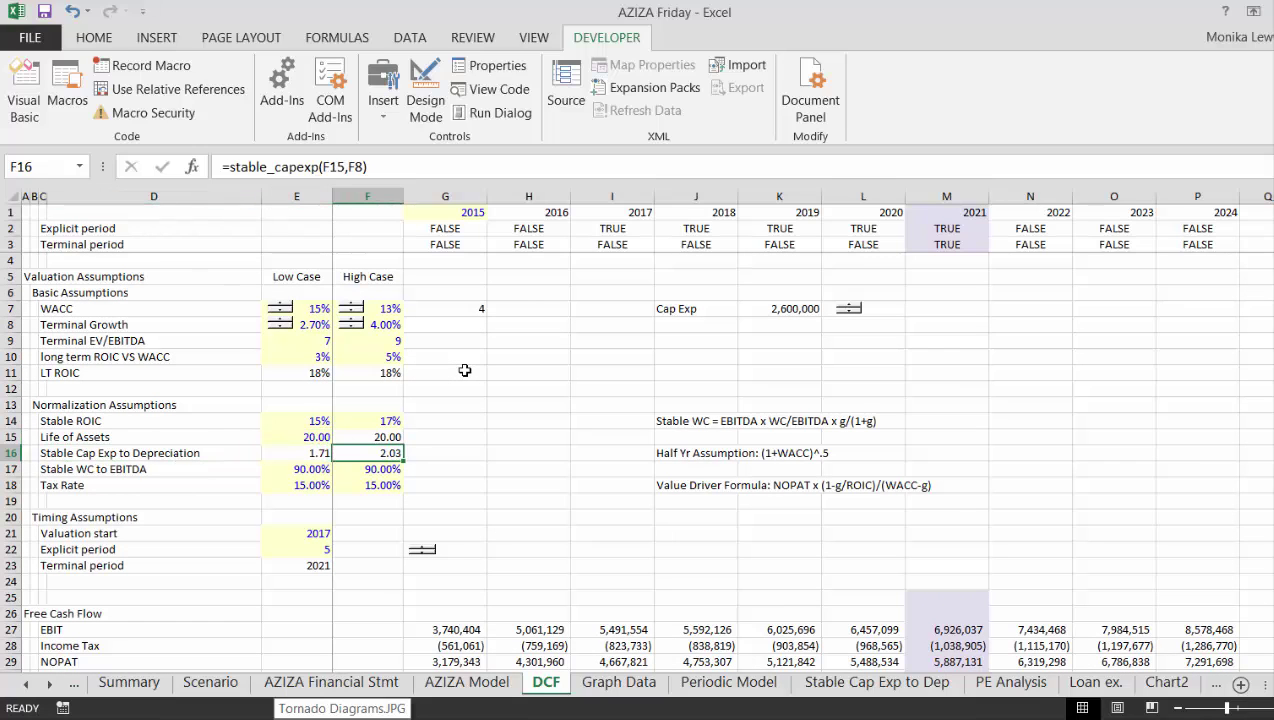
key("Down")
key("Left")
key("Left")
key("Right")
key("Right")
key("Left")
key("Down")
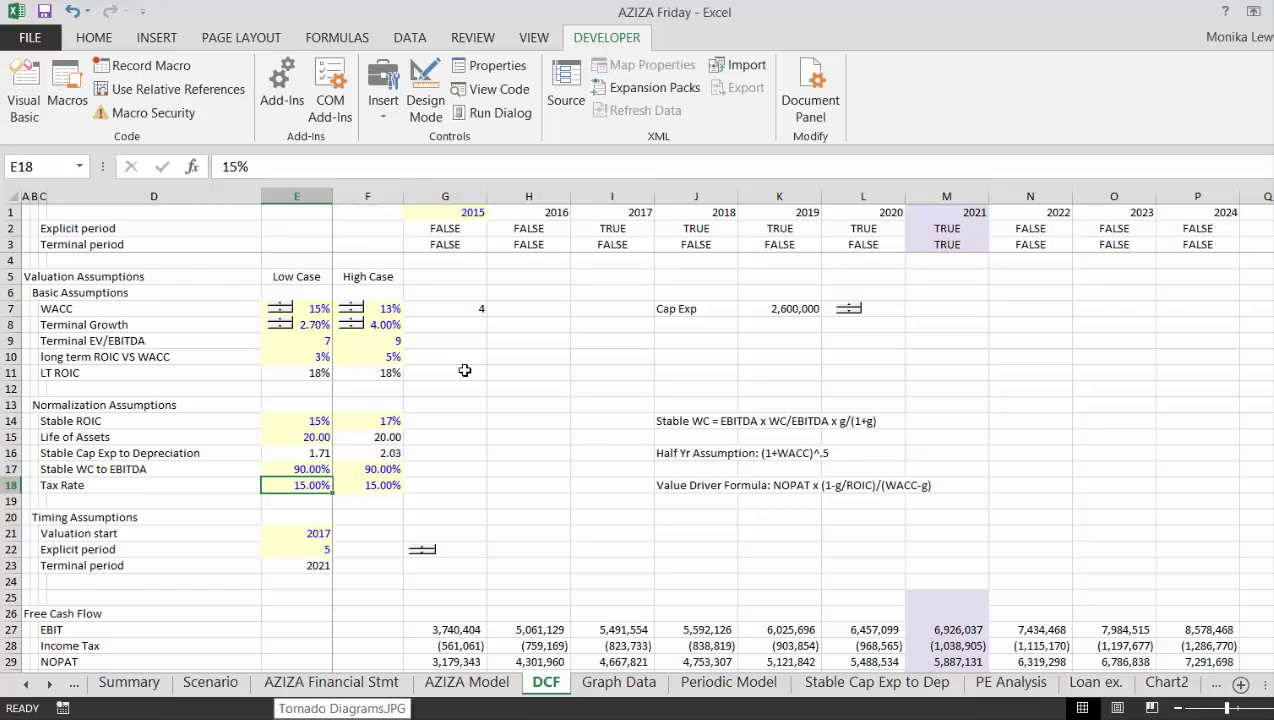
Return to the low case of the normalized terminal-year cash flow and examine the 2015 NOPAT formula in G50.
key("Page_Down")
key("Down")
key("Down")
key("Down")
key("Down")
key("Down")
key("Down")
key("Down")
key("Down")
key("Down")
key("Down")
key("Down")
key("Down")
key("Down")
key("Down")
key("Down")
key("Down")
key("Down")
key("Down")
key("Down")
key("Down")
key("Down")
key("Up")
key("Up")
key("Up")
key("Up")
key("Up")
key("Up")
key("Up")
key("Up")
key("Up")
key("Up")
key("Up")
key("Up")
key("Up")
key("Up")
key("Right")
key("Up")
key("Right")
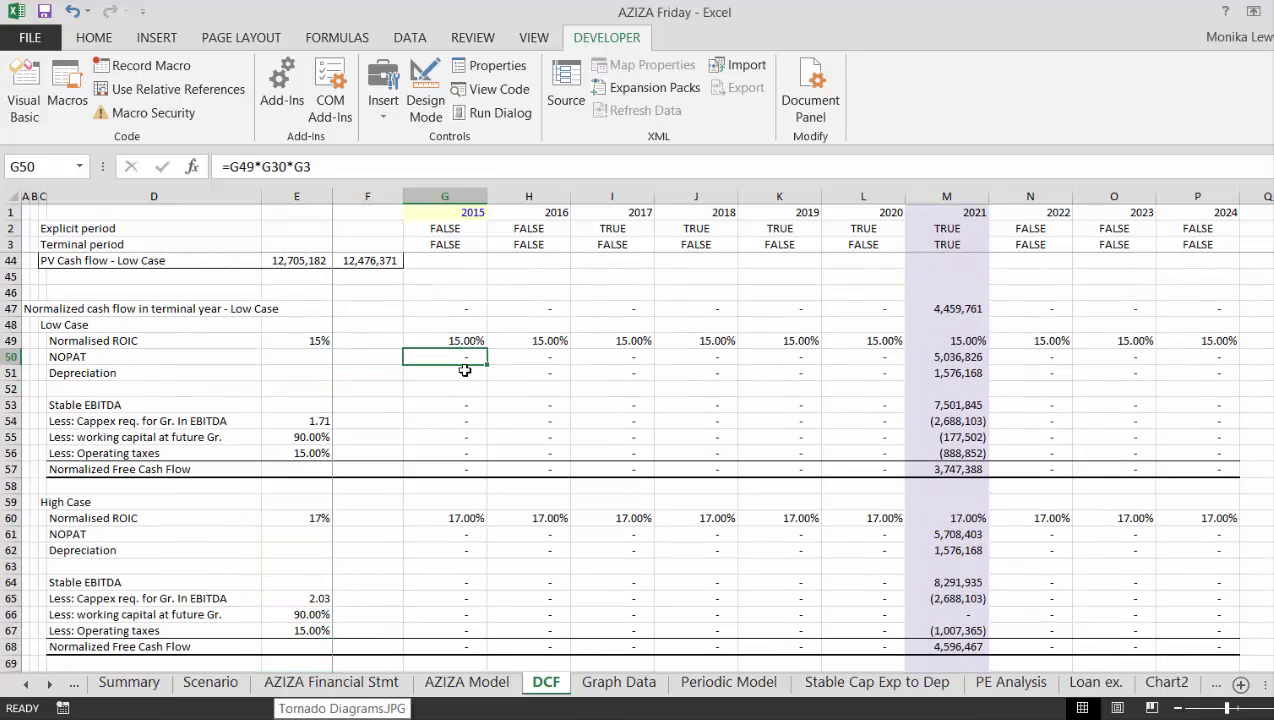
Examine the 2015 low case formulas for normalised ROIC, depreciation, the capex requirement and stable EBITDA.
key("Up")
key("Down")
key("Down")
key("Right")
key("Left")
key("Right")
key("Down")
key("Down")
key("Down")
key("Left")
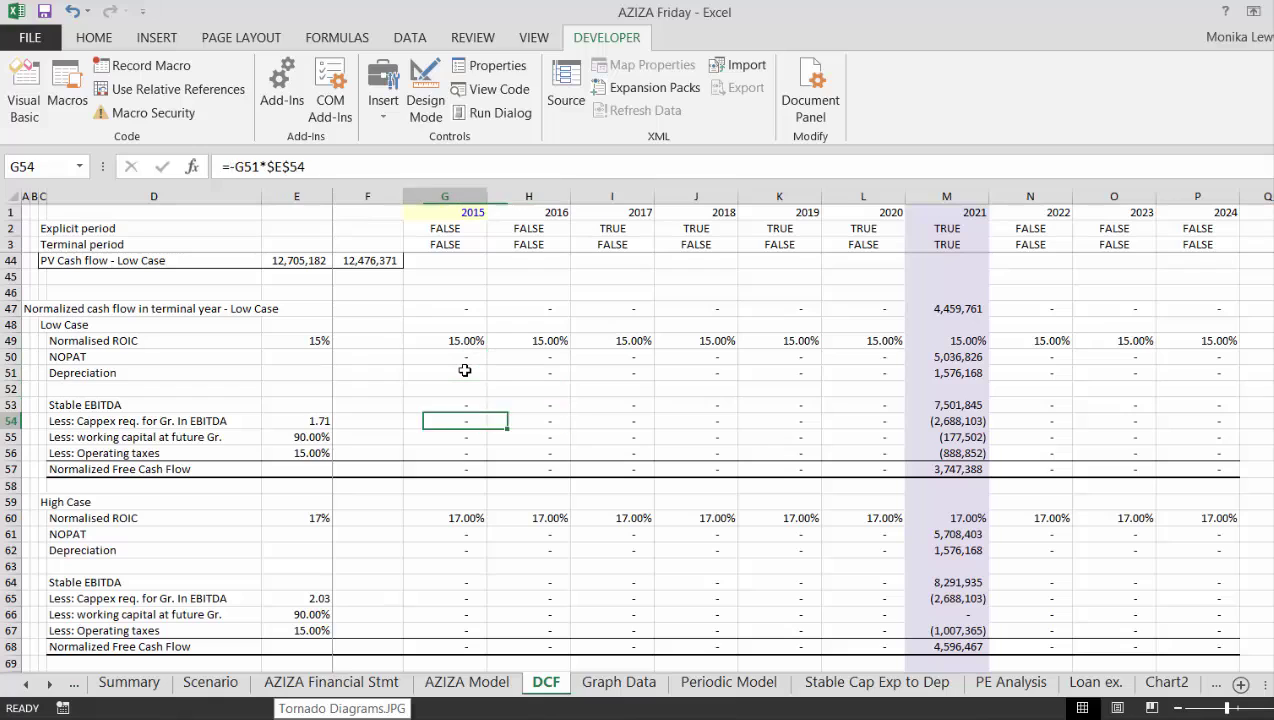
key("Left")
key("Left")
key("Up")
key("Right")
key("Right")
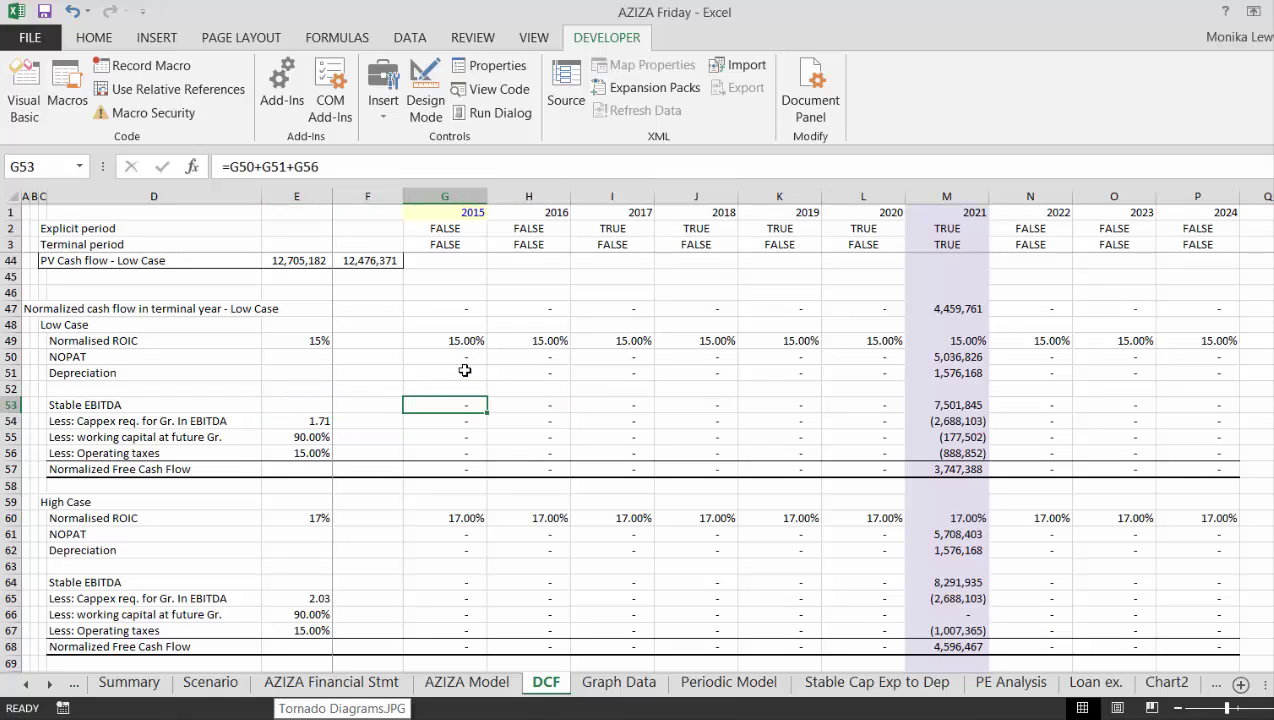
Follow the low case capex requirement formulas in row 54 across the years to the 2021 terminal column.
key("Down")
key("Down")
key("Up")
key("Up")
key("Down")
key("Right")
key("Right")
key("Right")
key("Right")
key("Right")
key("Right")
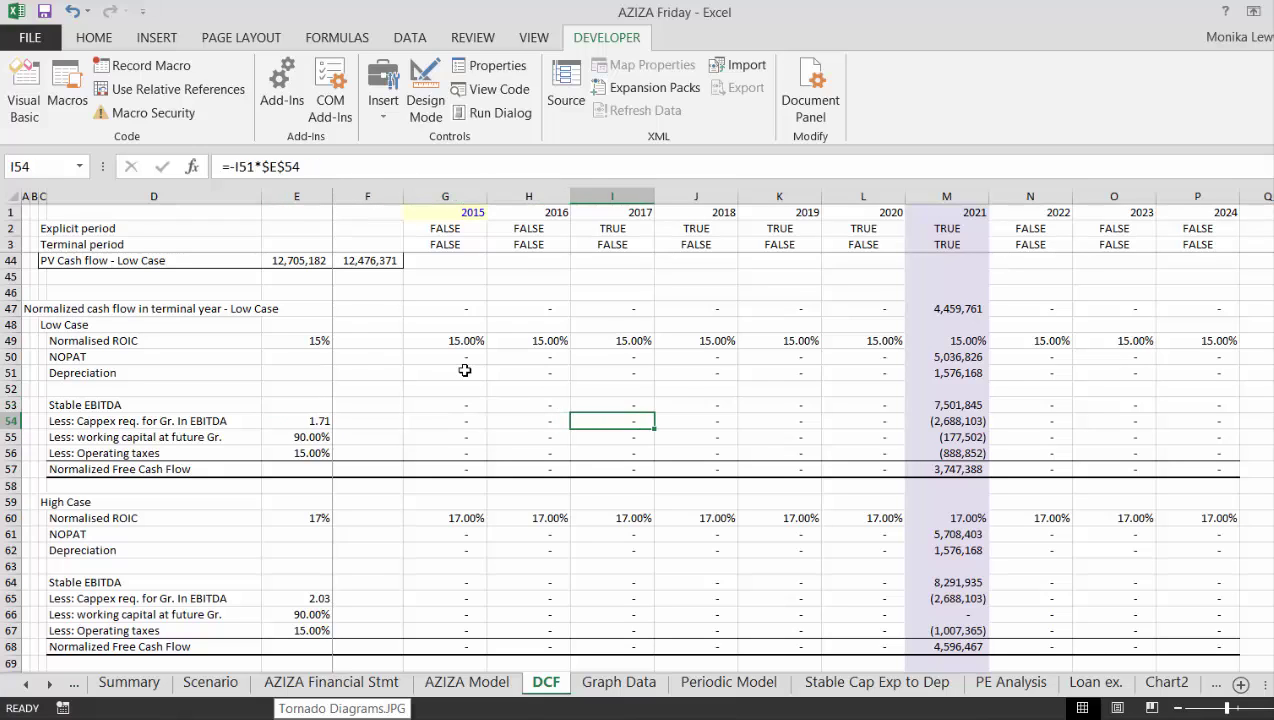
Trace the 2021 column up to the explicit Total Cash Flow in M40 and the deductions above it.
key("Up")
key("Up")
key("Up")
key("Up")
key("Up")
key("Up")
key("Up")
key("Up")
key("Up")
key("Up")
key("Up")
key("Up")
key("Up")
key("Up")
key("Up")
key("Up")
key("Up")
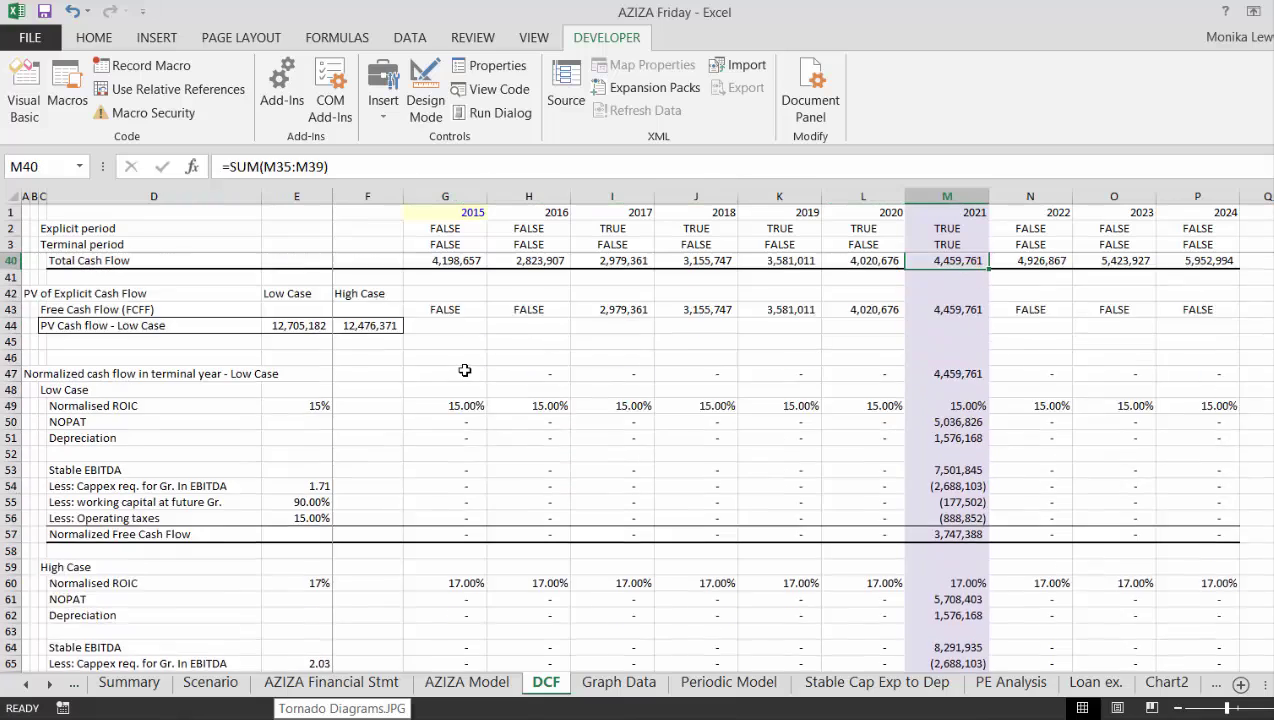
Examine the 2021 low case formulas for working capital at future growth in M55 and operating taxes in M56.
key("Down")
key("Down")
key("Down")
key("Down")
key("Down")
key("Down")
key("Down")
key("Down")
key("Down")
key("Down")
key("Down")
key("Down")
key("Down")
key("Down")
key("Down")
key("Down")
key("Down")
key("Down")
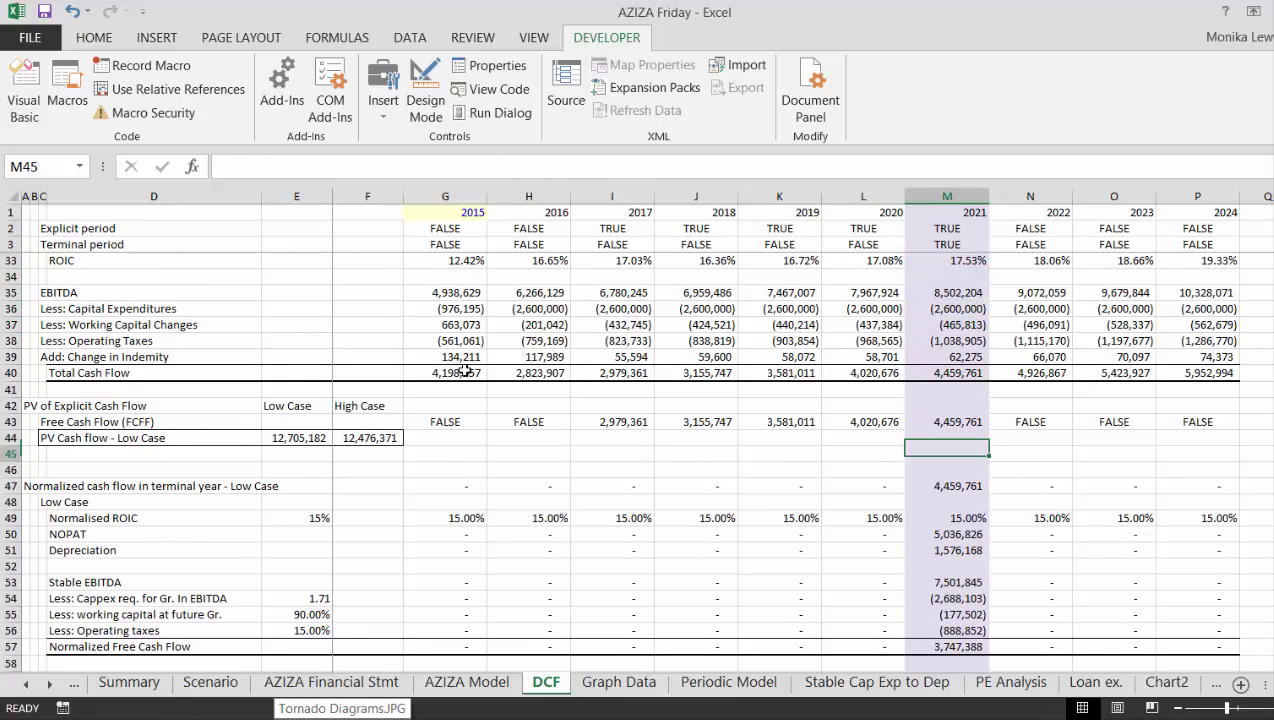
key("Up")
key("Down")
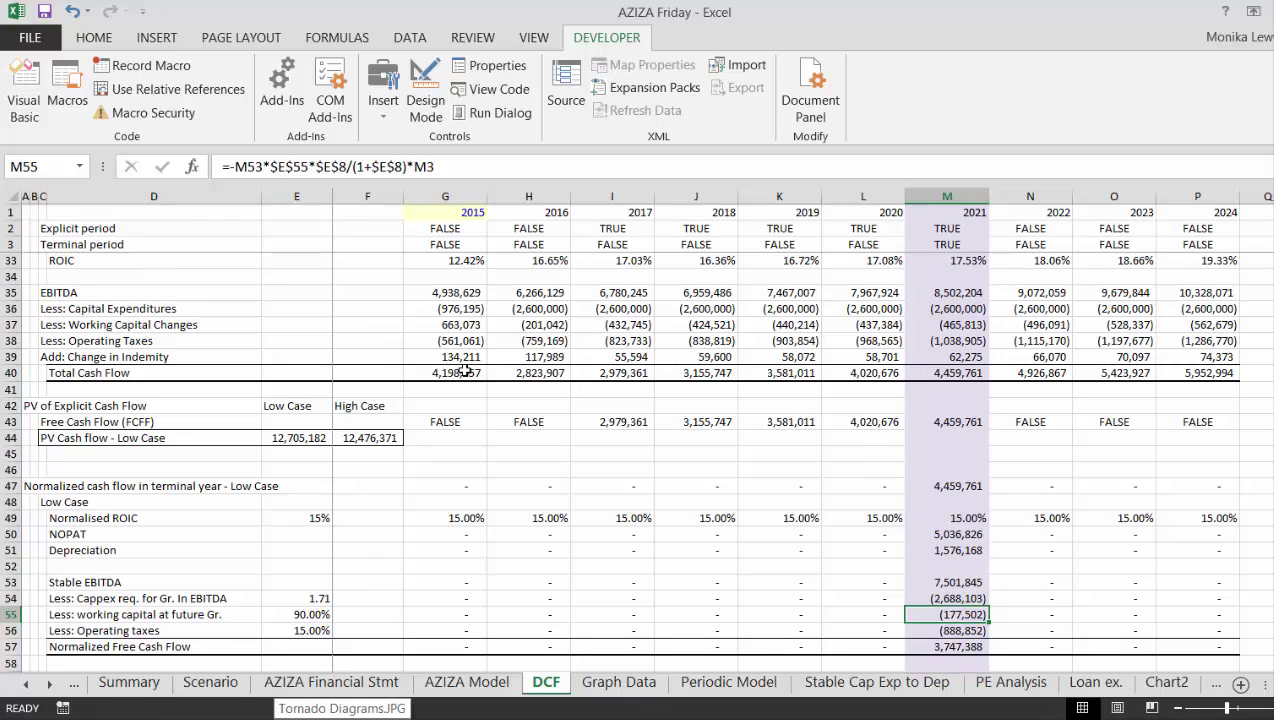
key("Down")
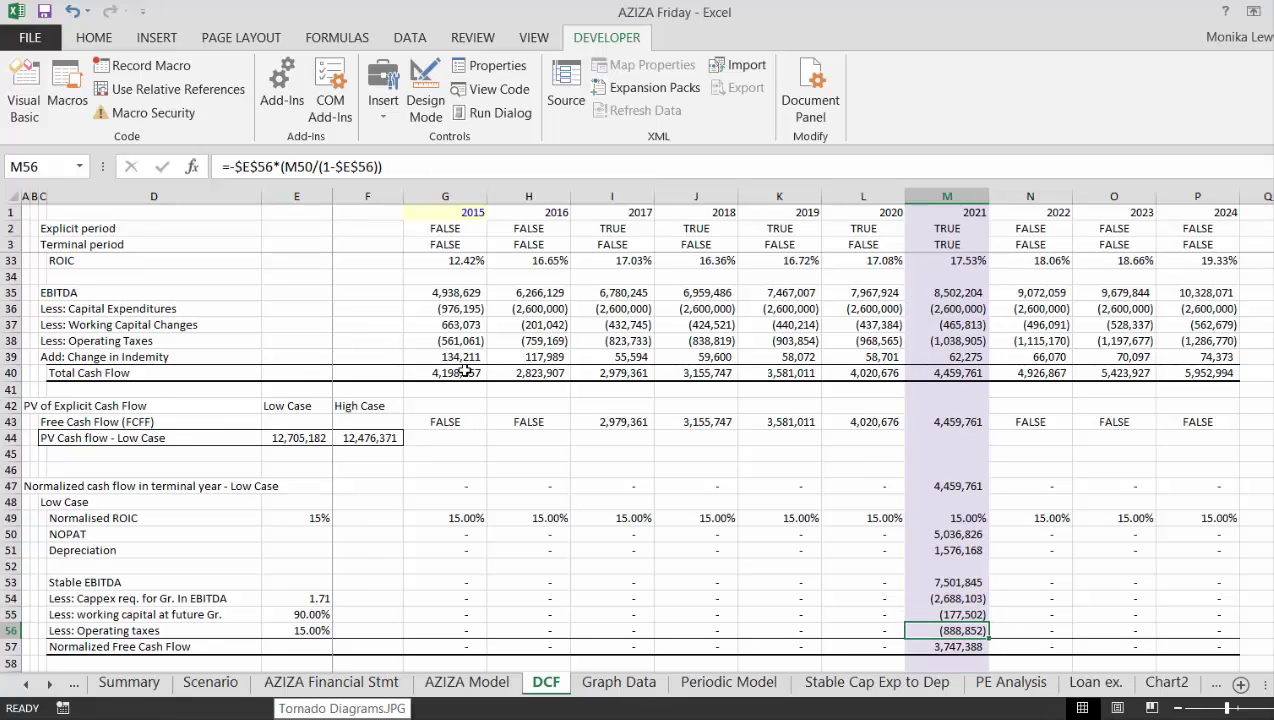
Compare the explicit cash flow lines for 2021 with the low case normalized lines, including normalised ROIC and NOPAT.
key("Up")
key("Up")
key("Up")
key("Up")
key("Up")
key("Up")
key("Up")
key("Up")
key("Up")
key("Up")
key("Up")
key("Up")
key("Up")
key("Up")
key("Up")
key("Up")
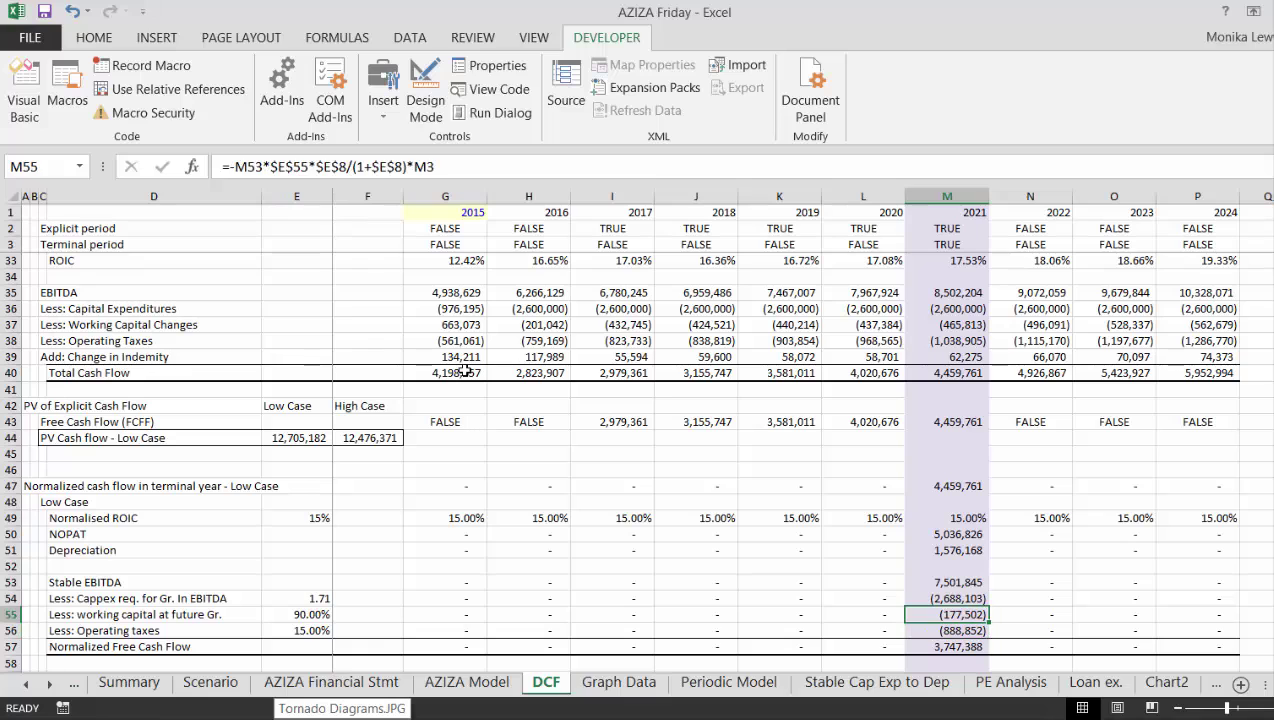
key("Down")
key("Down")
key("Down")
key("Down")
key("Down")
key("Down")
key("Down")
key("Down")
key("Down")
key("Down")
key("Down")
key("Down")
key("Down")
key("Down")
key("Down")
key("Down")
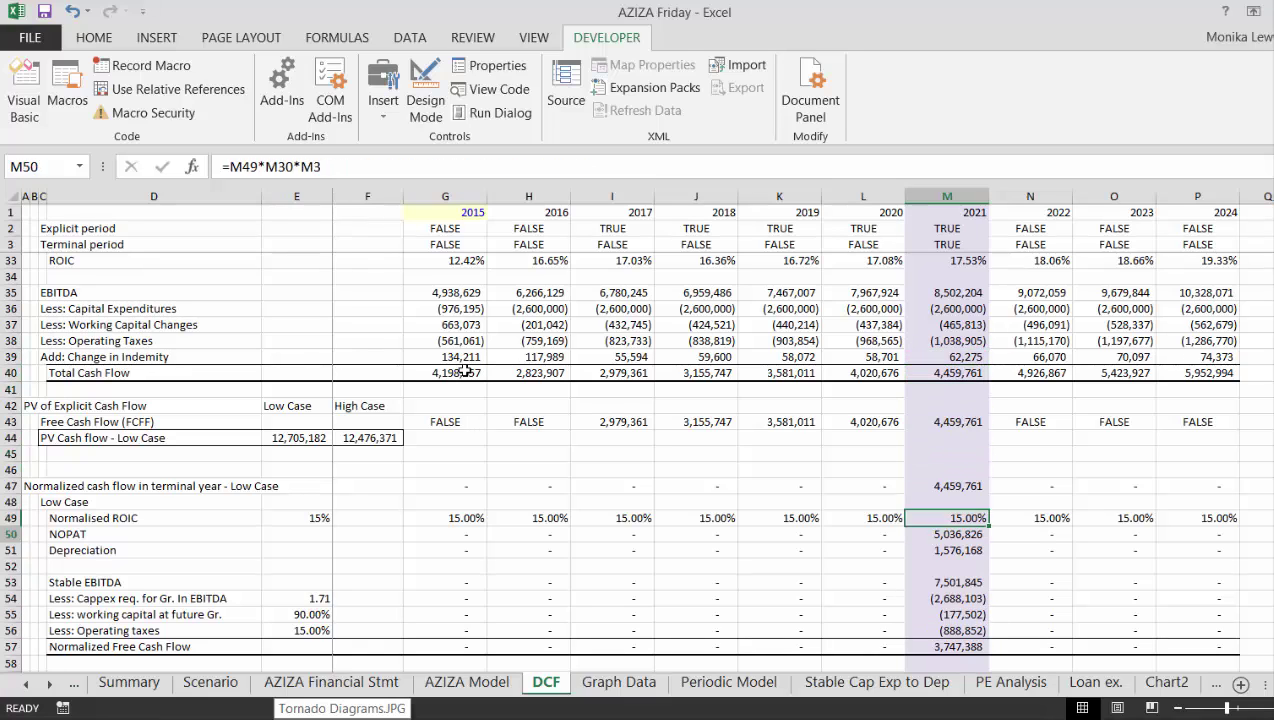
Insert a row above the low case Normalized Free Cash Flow and copy the Add: Change in Indemnity label from row 39 into it.
key("shift+space")
key("ctrl+plus")
key("Up")
key("Up")
key("Up")
key("Up")
key("Up")
key("Up")
key("Up")
key("Up")
key("Up")
key("Up")
key("Up")
key("Up")
key("Up")
key("Up")
key("Up")
key("Up")
key("Up")
key("Up")
key("Left")
key("Left")
key("Left")
key("Left")
key("Left")
key("Left")
key("Left")
key("Left")
key("Left")
key("Left")
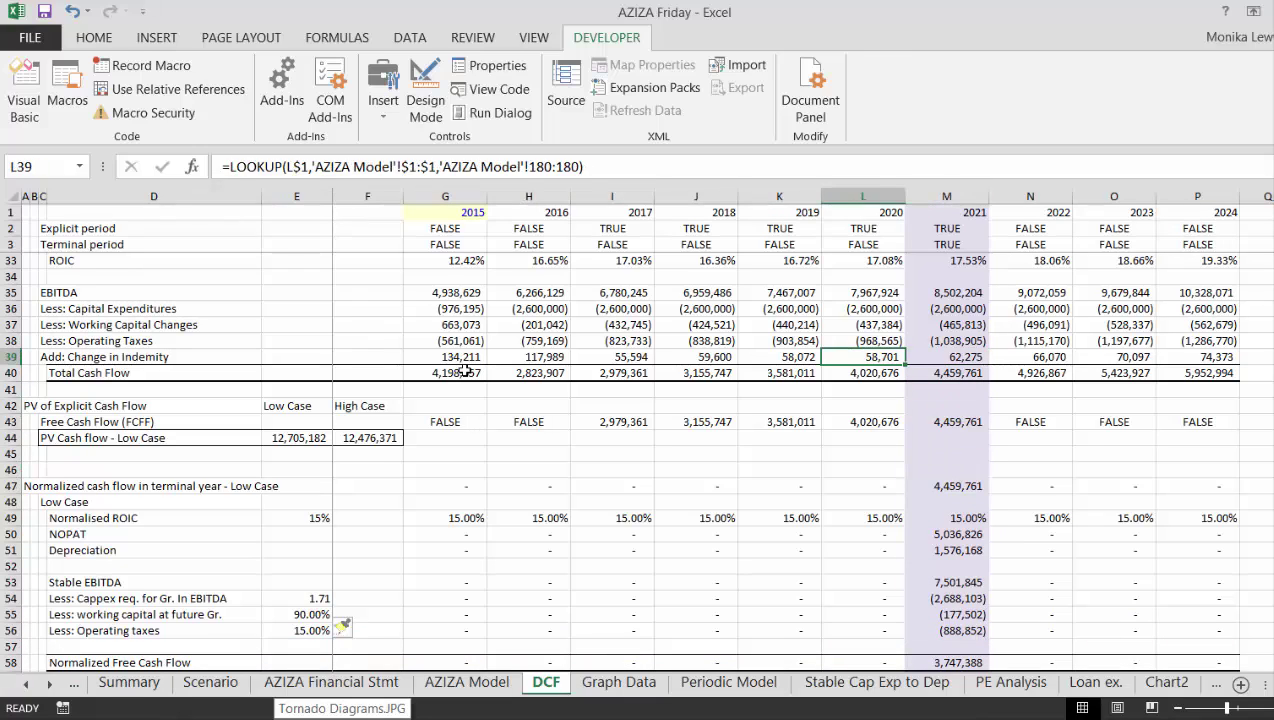
key("ctrl+c")
key("Down")
key("Down")
key("Down")
key("Down")
key("Down")
key("Down")
key("Down")
key("Down")
key("Down")
key("Down")
key("Down")
key("Down")
key("Down")
key("Down")
key("Down")
key("Down")
key("Down")
key("Down")
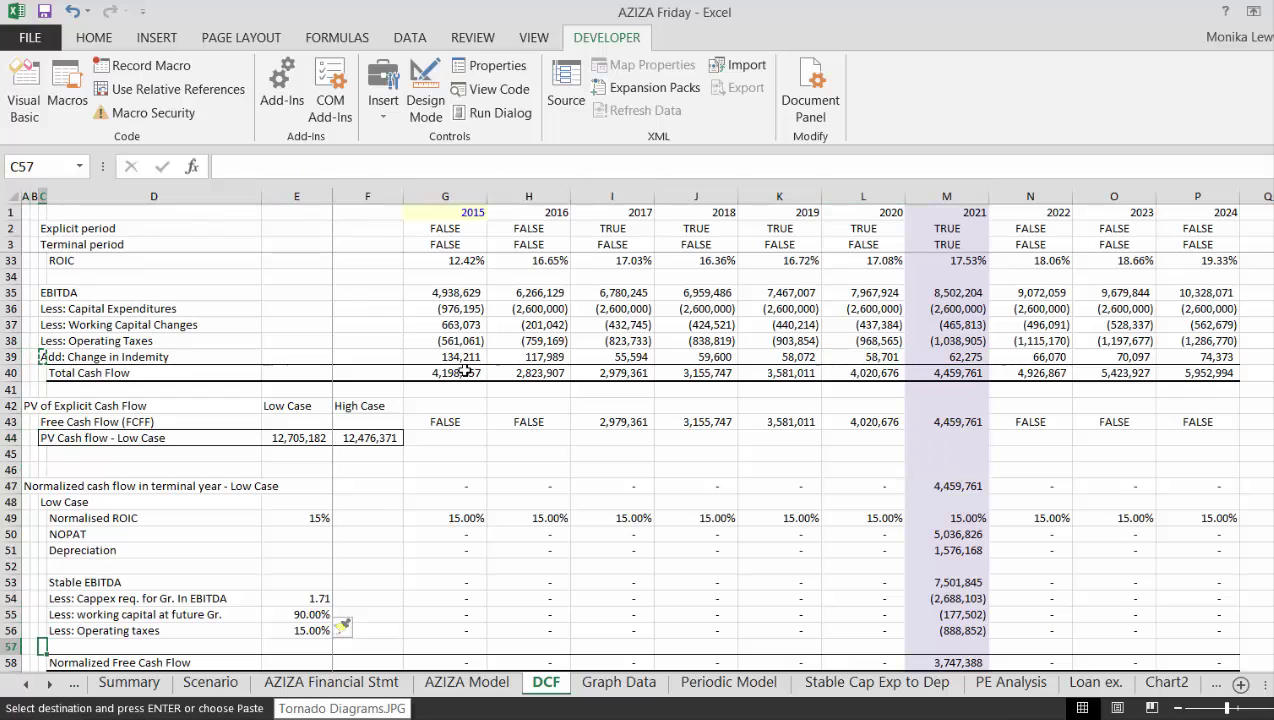
key("ctrl+v")
key("Escape")
Link the 2015 cell of the new low case indemnity row, G57, to the explicit Change in Indemnity in G39.
key("Right")
key("Right")
key("Right")
key("Right")
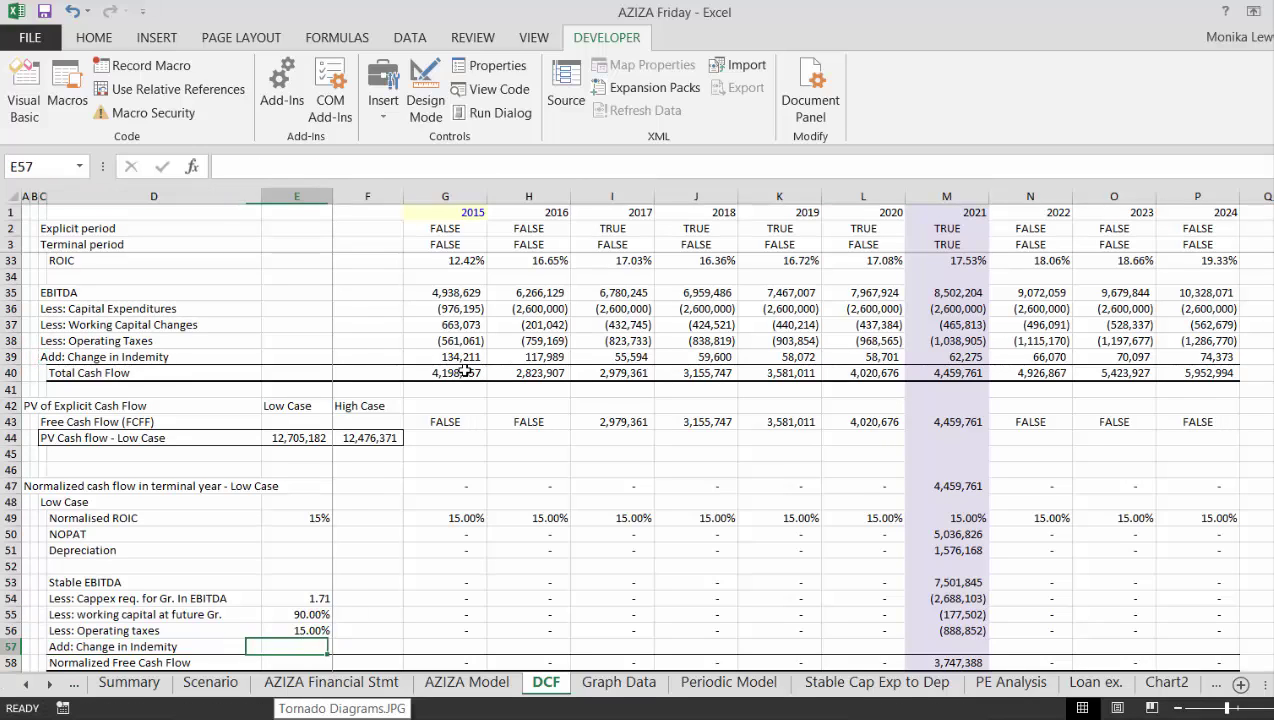
type("=")
key("Up")
key("Up")
key("Up")
key("Up")
key("Up")
key("Up")
key("Up")
key("Up")
key("Up")
key("Up")
key("Up")
key("Up")
key("Up")
key("Up")
key("Up")
key("Up")
key("Up")
key("Up")
key("Up")
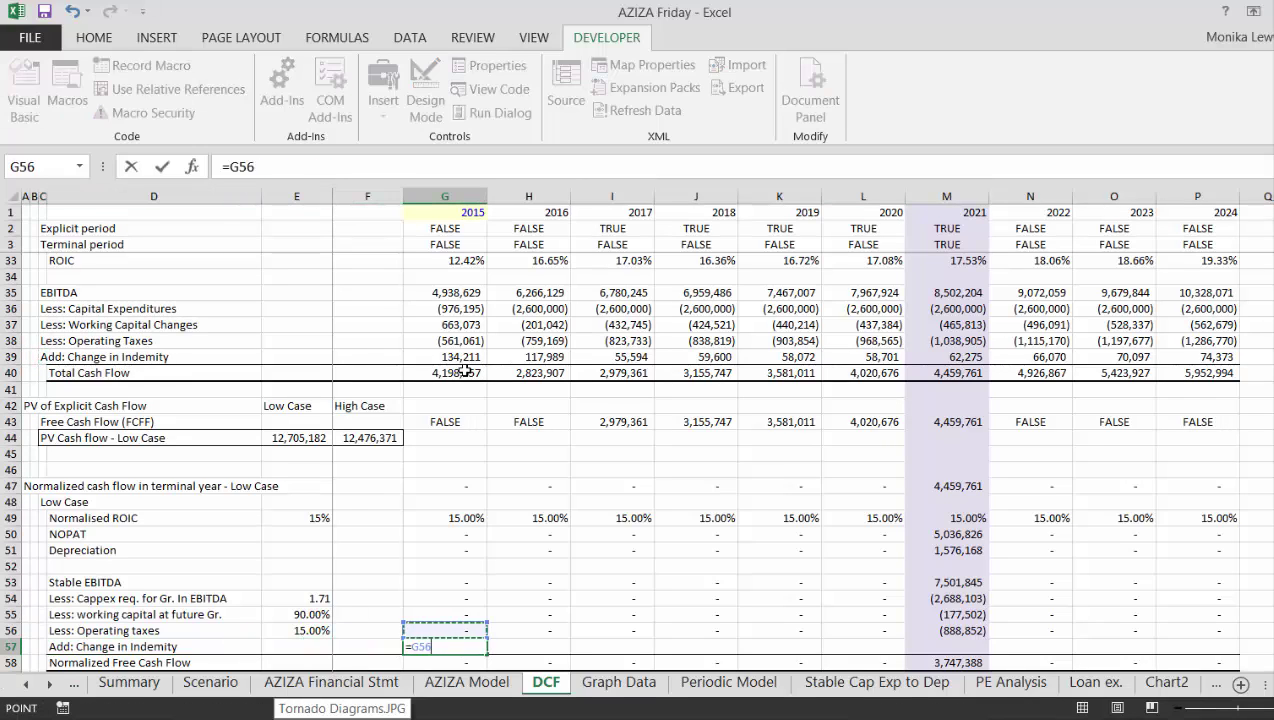
key("Down")
key("Return")
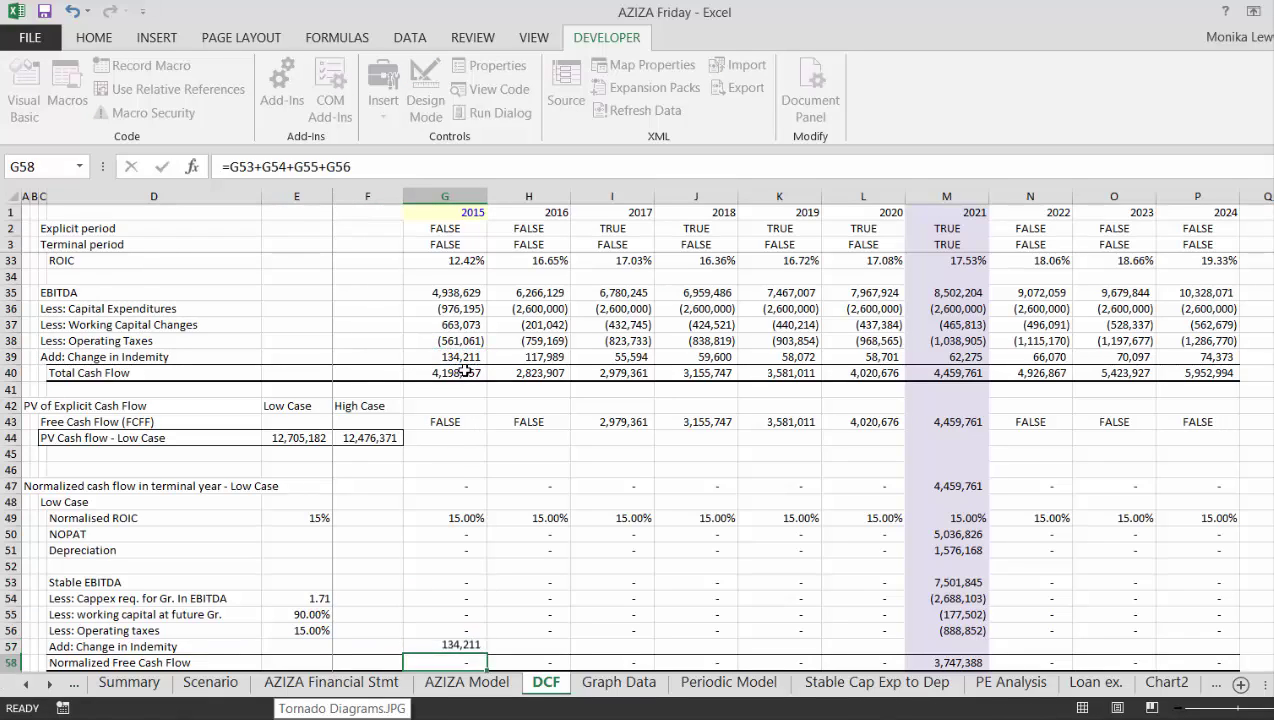
Multiply the formula in G57 by the 2015 terminal period flag in G3.
key("Up")
key("F2")
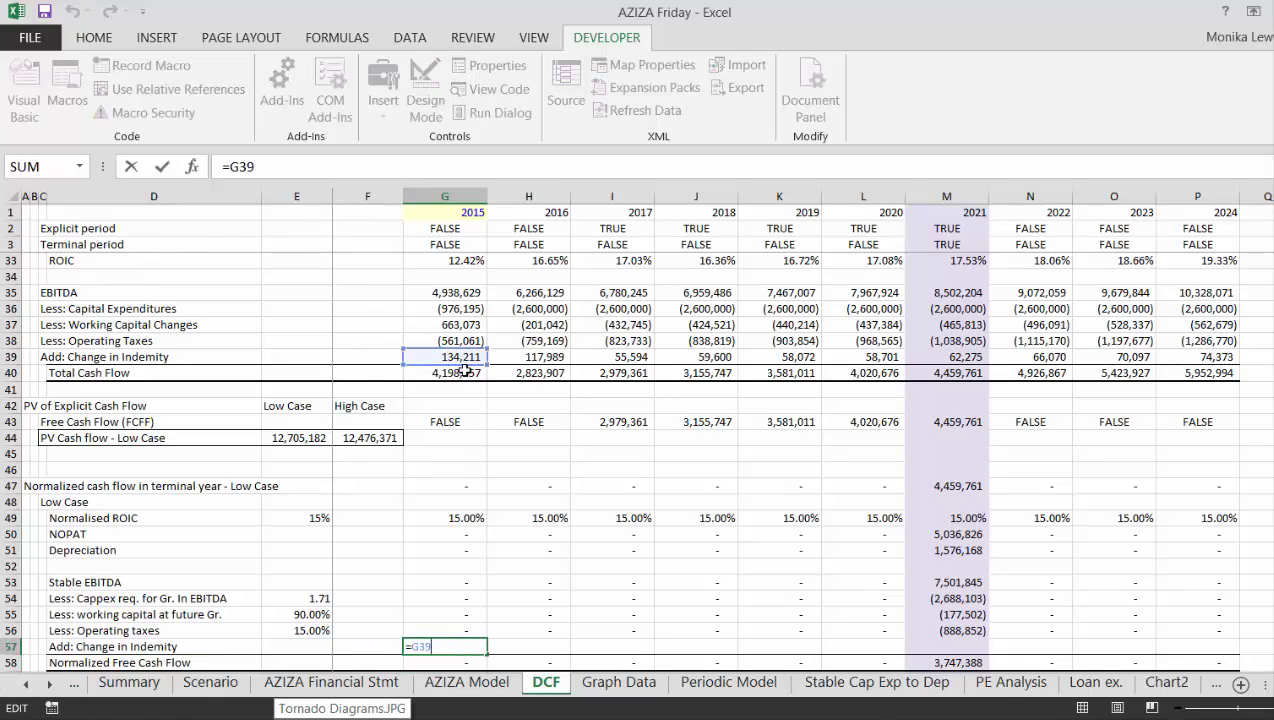
type("*")
left_click(439, 243)
key("Return")
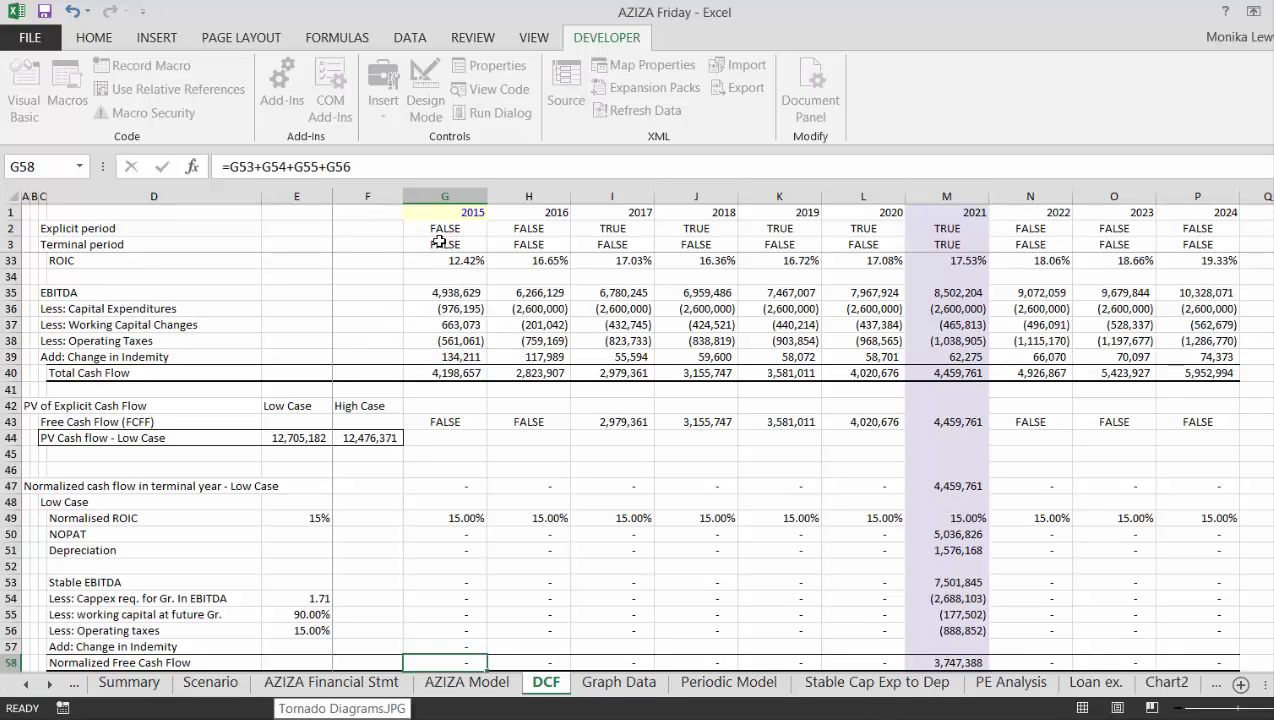
Fill the low case Change in Indemnity formula from G57 across row 57 through 2024.
key("Up")
key("shift+Right")
key("shift+Right")
key("shift+Right")
key("shift+Right")
key("shift+Right")
key("shift+Right")
key("shift+Right")
key("shift+Right")
key("shift+Right")
key("ctrl+r")
Add the indemnity cell G57 to the 2015 low case Normalized Free Cash Flow formula in G58.
key("Down")
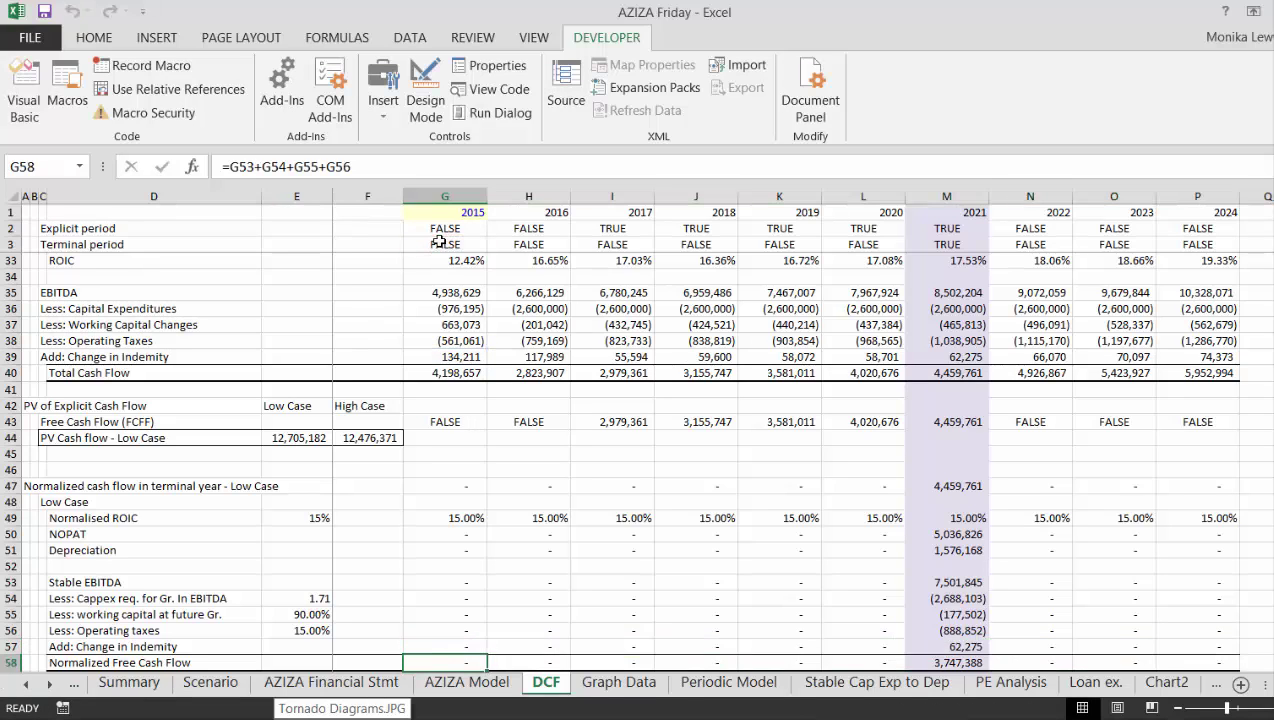
key("F2")
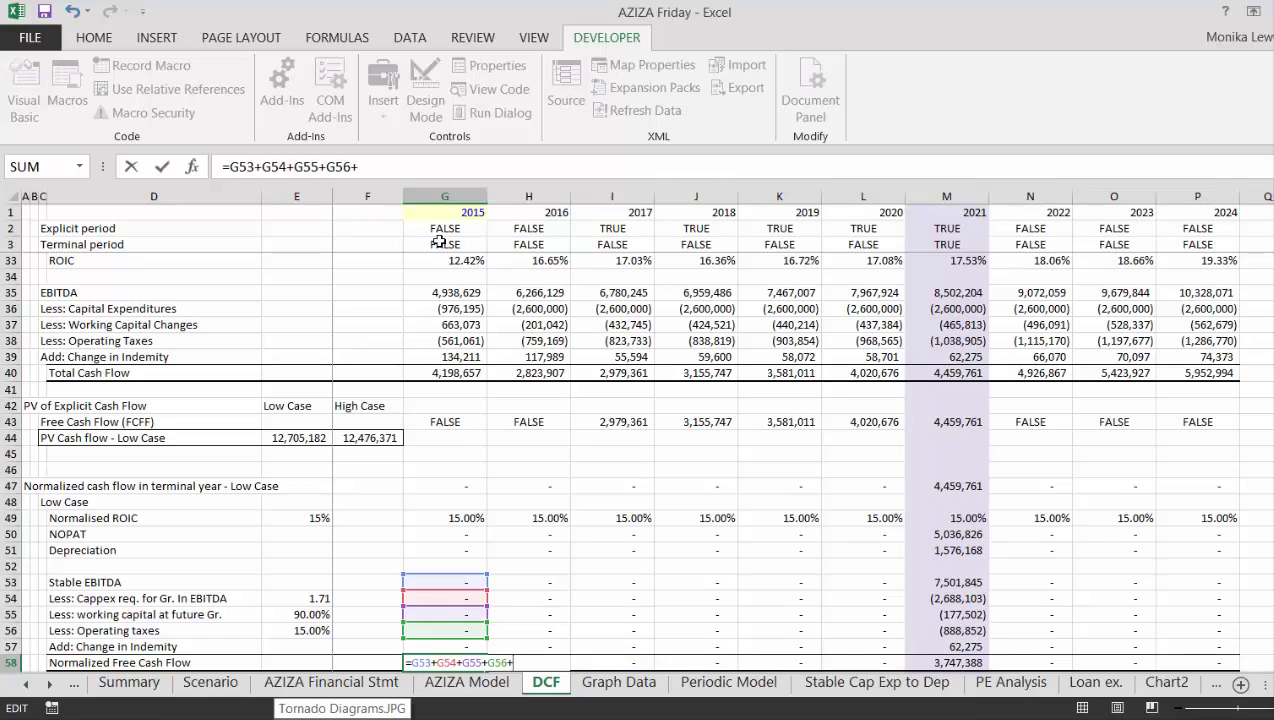
left_click(441, 650)
key("Return")
key("Up")
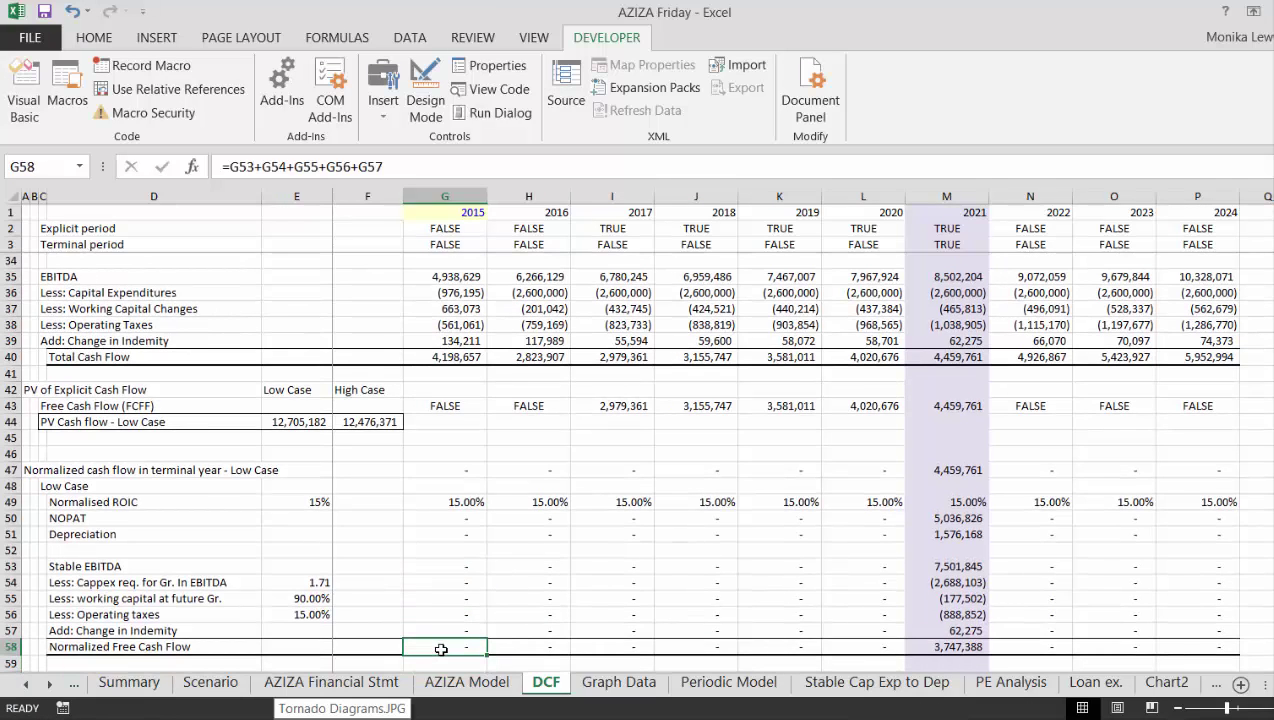
Fill the extended Normalized Free Cash Flow formula from G58 across row 58 through 2024.
key("shift+Right")
key("shift+Right")
key("shift+Right")
key("shift+Right")
key("shift+Right")
key("shift+Right")
key("shift+Right")
key("shift+Right")
key("shift+Right")
key("ctrl+r")
left_click(441, 650)
key("Up")
type("=G39*G3")
key("Return")
double_click(441, 650)
key("Return")
Insert a blank row between Less: Operating taxes and Normalized Free Cash Flow in the high case section.
key("Down")
key("Down")
key("Down")
key("Down")
key("Down")
key("Down")
key("Down")
key("Down")
key("Down")
key("Down")
key("Down")
key("Down")
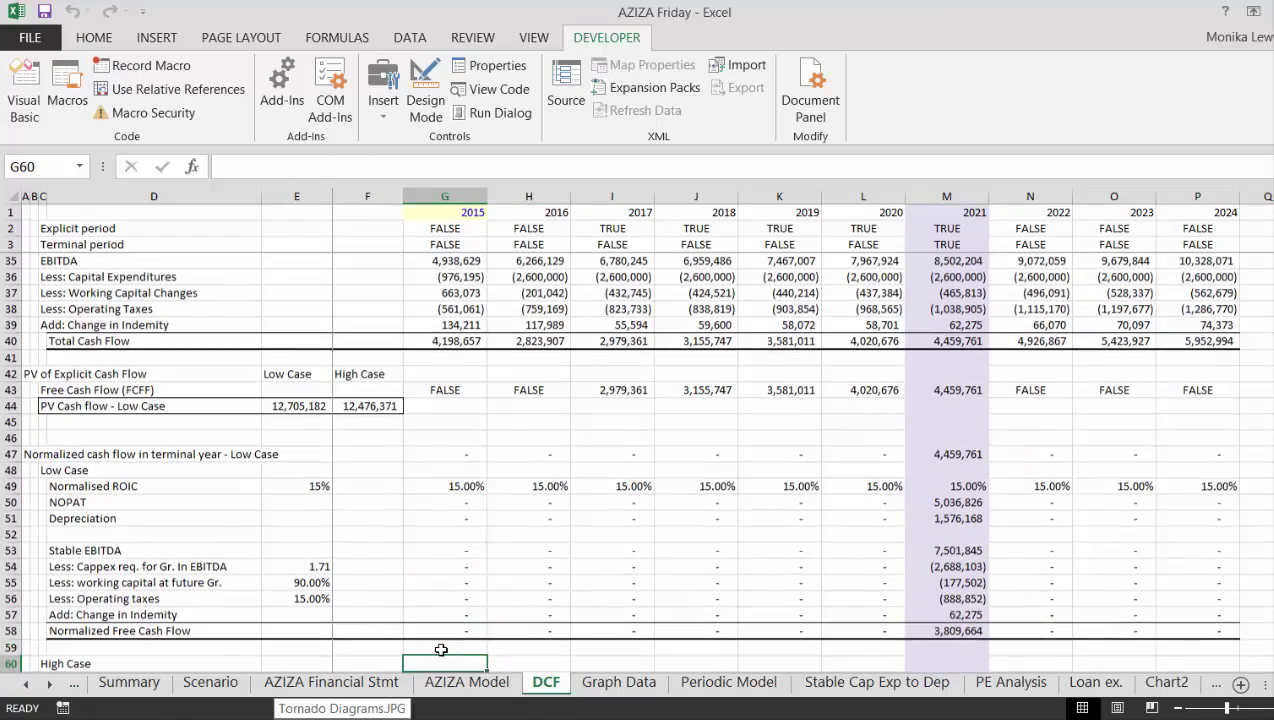
key("Up")
key("Up")
key("Up")
key("Down")
key("shift+space")
key("ctrl+plus")
Copy the "Add: Change in Indemity" label from D57 into D69 in the high case section.
key("Left")
key("Left")
key("Left")
key("Up")
key("Up")
key("Up")
key("Up")
key("Up")
key("Up")
key("Up")
key("Up")
key("Up")
key("Up")
key("Up")
key("Up")
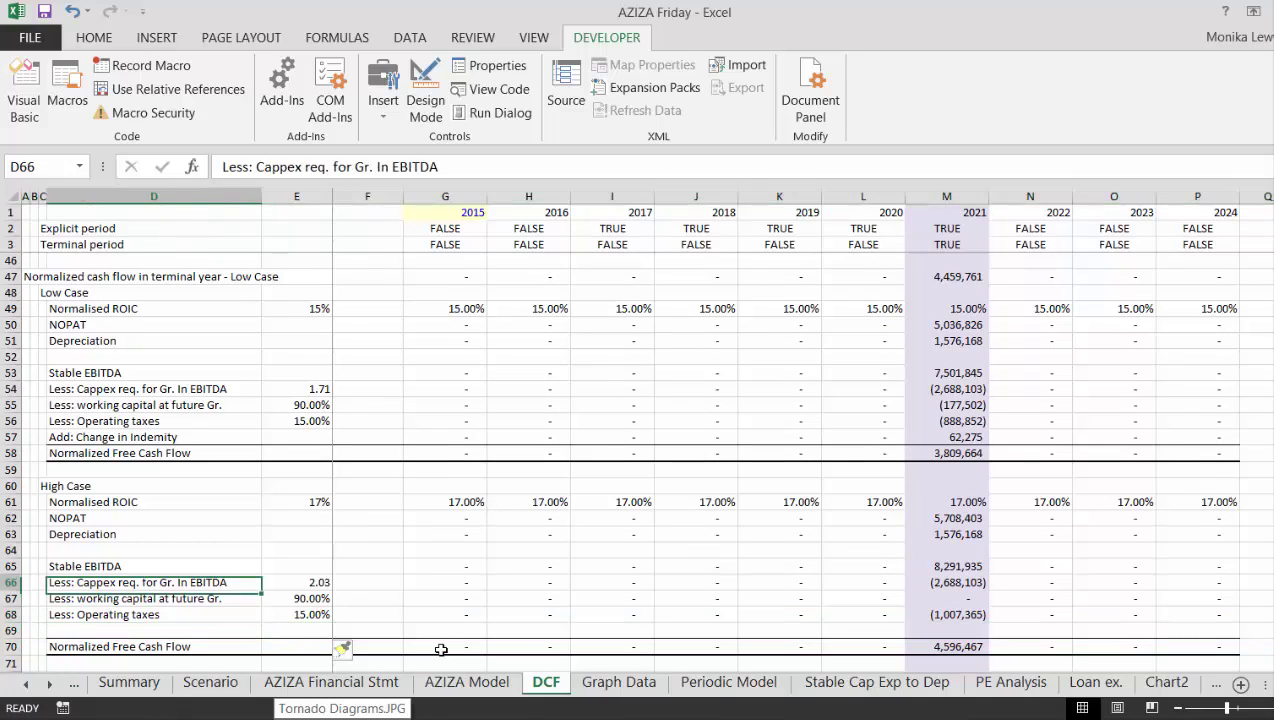
key("ctrl+c")
key("Down")
key("Down")
key("Down")
key("Down")
key("Down")
key("Down")
key("Down")
key("Down")
key("Down")
key("Down")
key("Down")
key("Down")
key("Down")
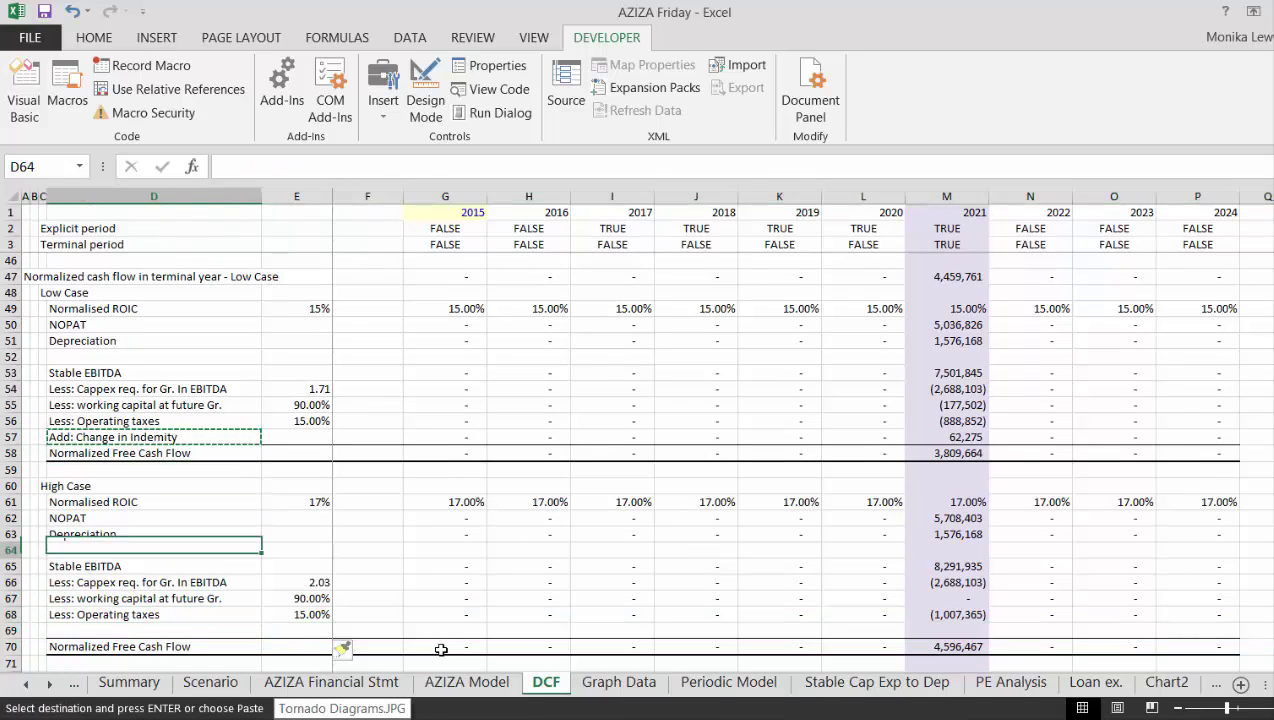
key("Up")
key("ctrl+v")
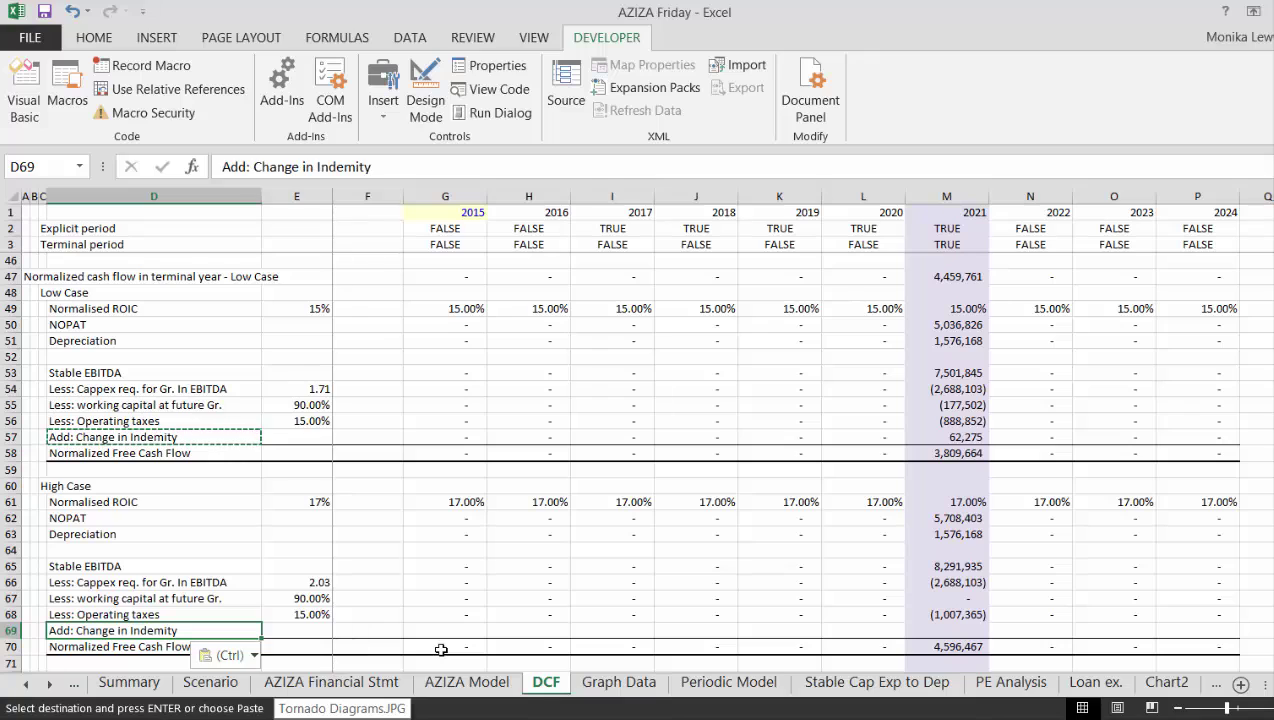
key("Escape")
Link the 2015 high case Change in Indemity cell G69 to the low case value with =G57.
key("Right")
key("Right")
key("Right")
type("=")
key("Up")
key("Up")
key("Up")
key("Up")
key("Up")
key("Up")
key("Up")
key("Up")
key("Up")
key("Up")
key("Up")
key("Up")
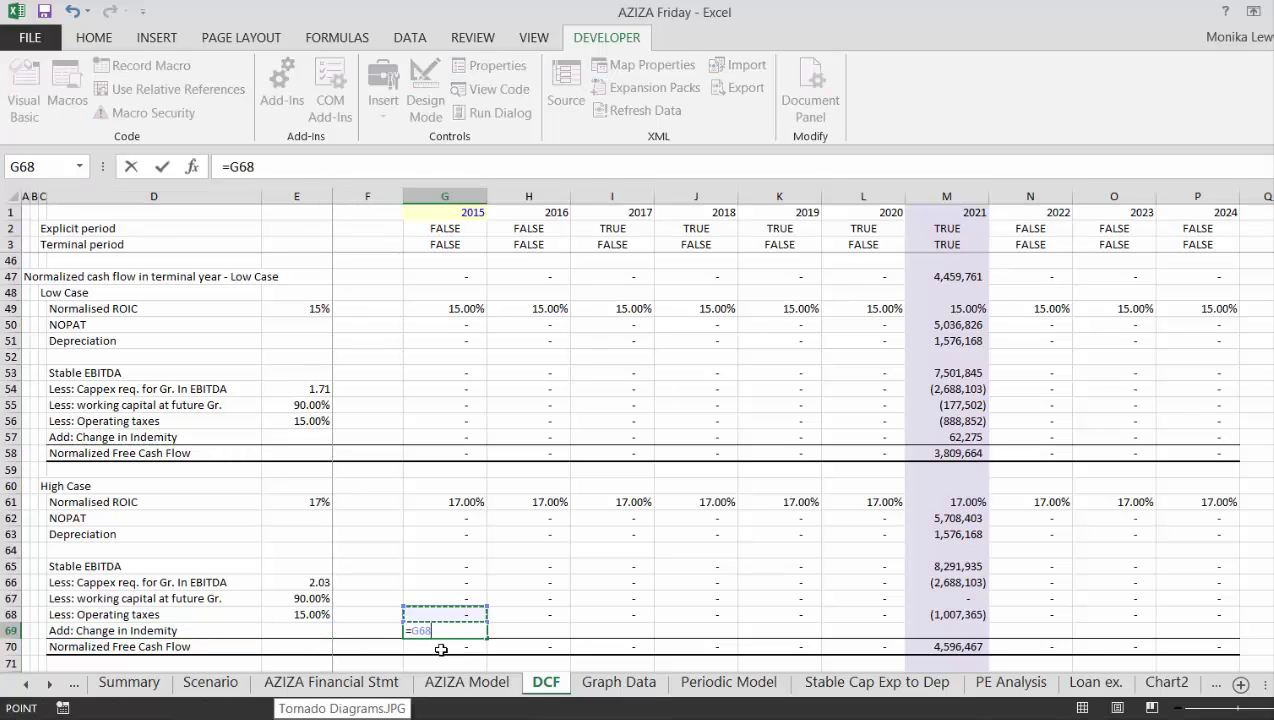
key("Return")
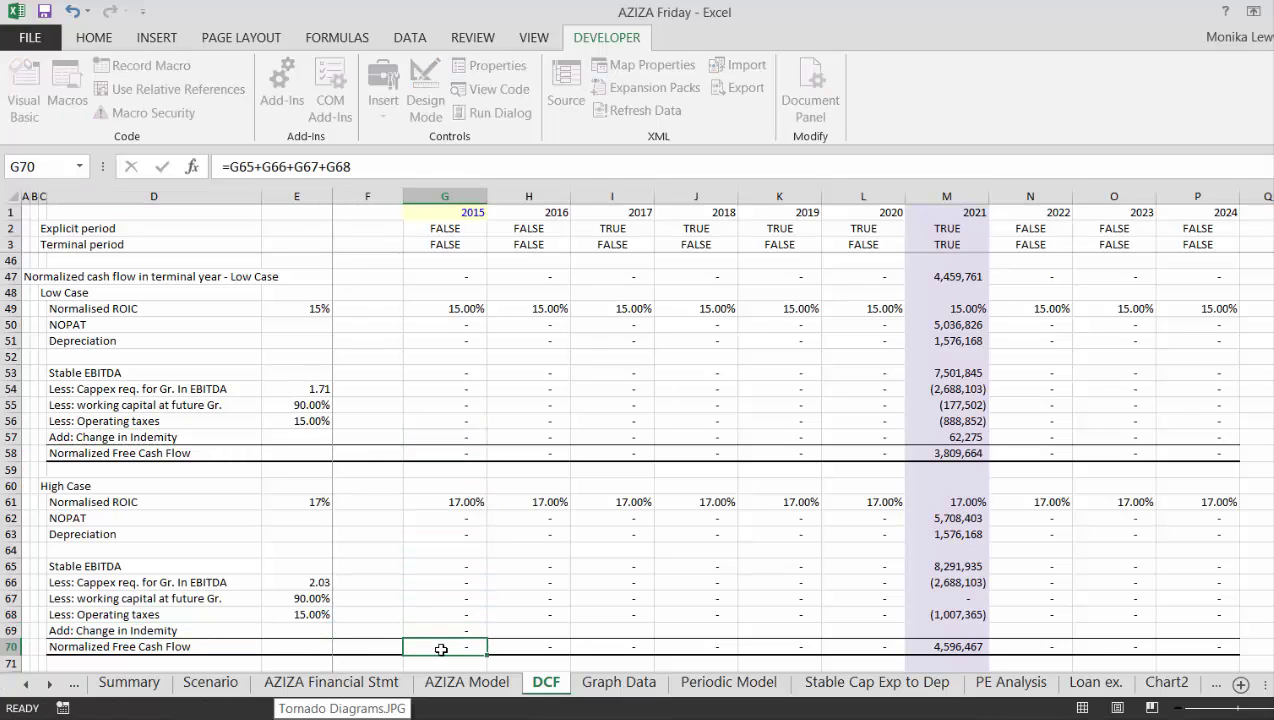
Add the indemnity cell G69 to the 2015 high case Normalized Free Cash Flow formula in G70.
key("F2")
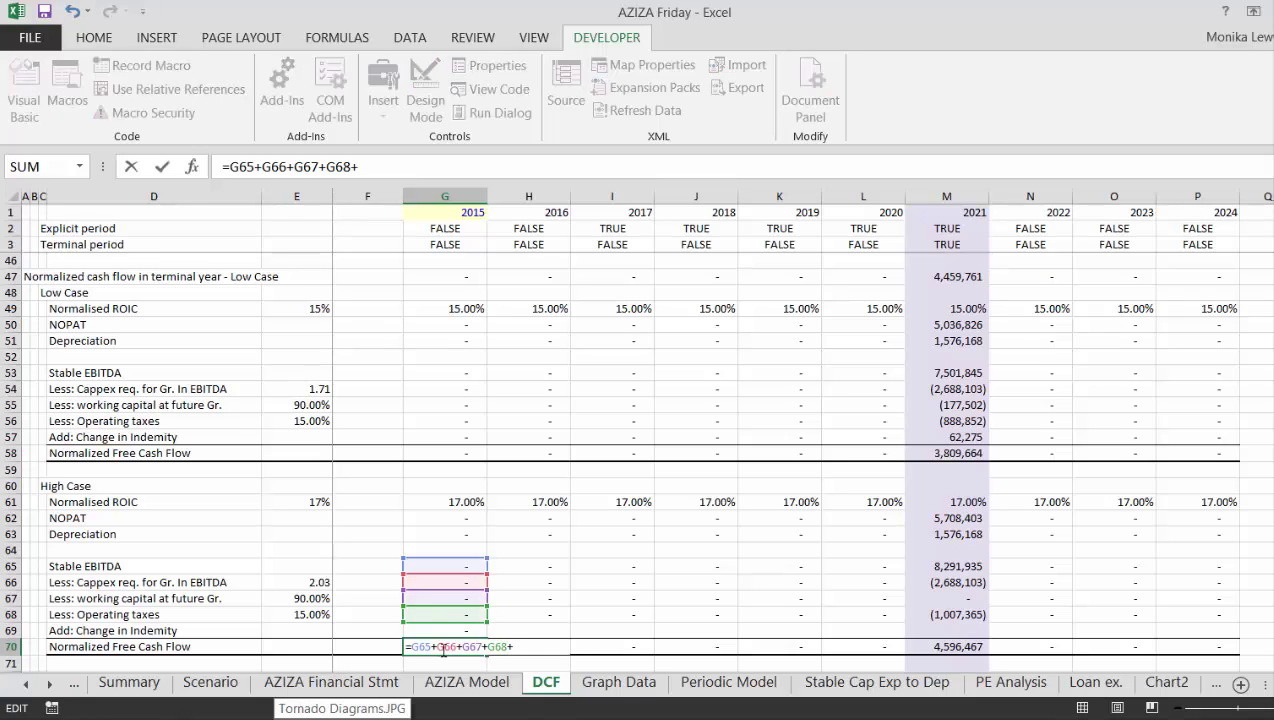
type("+")
left_click(459, 634)
key("Return")
key("Up")
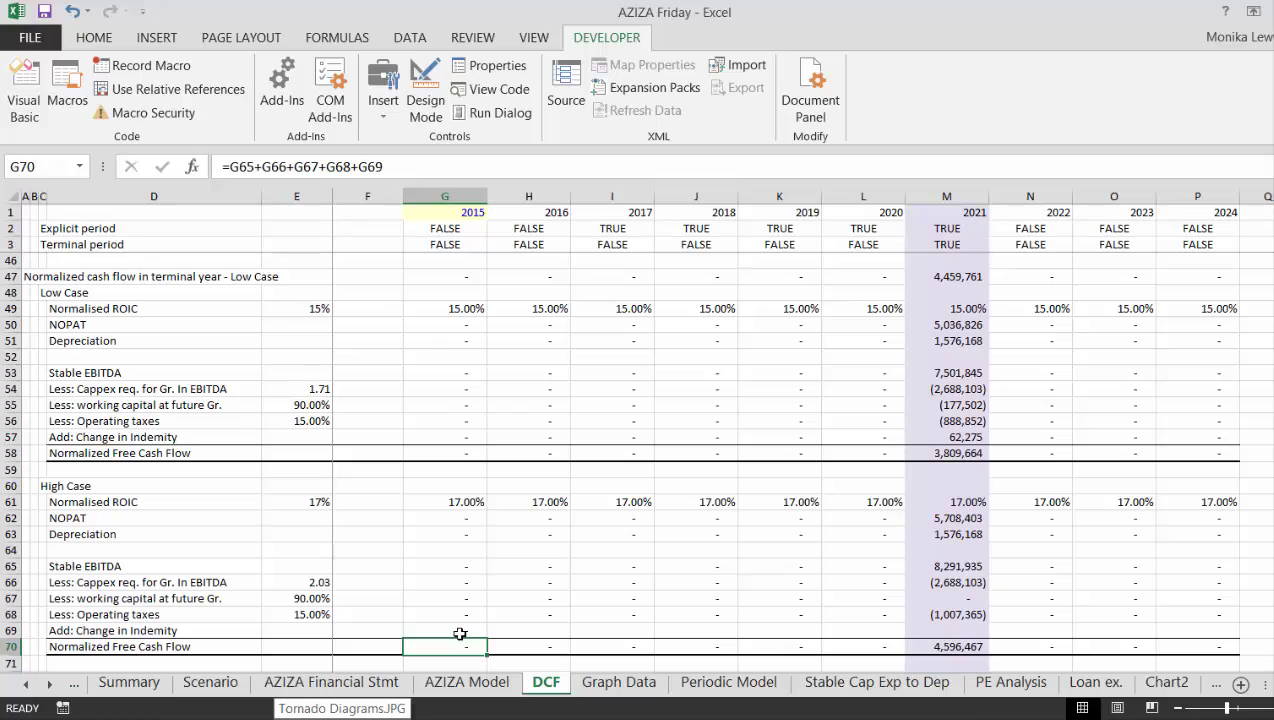
Fill the high case Change in Indemity formula from G69 across row 69 through 2024.
key("Up")
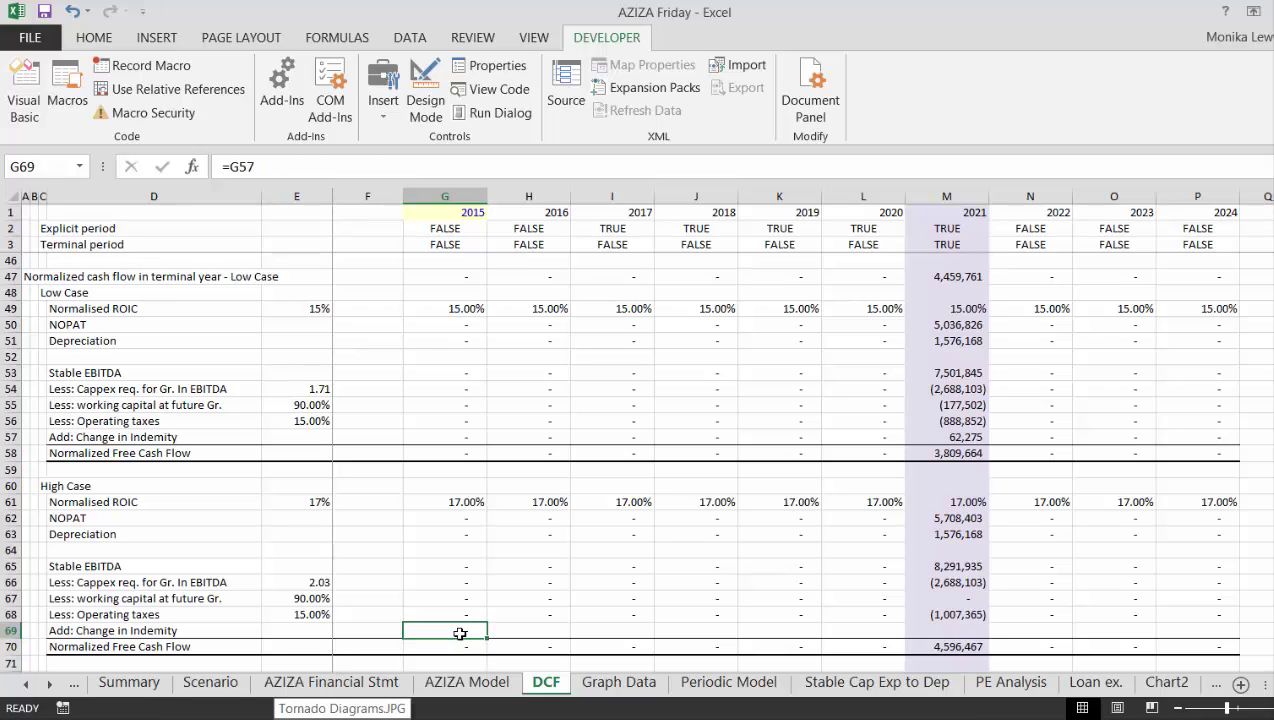
key("ctrl+shift+Right")
key("ctrl+r")
Fill the extended high case Normalized Free Cash Flow formula from G70 across row 70 through 2024.
key("Down")
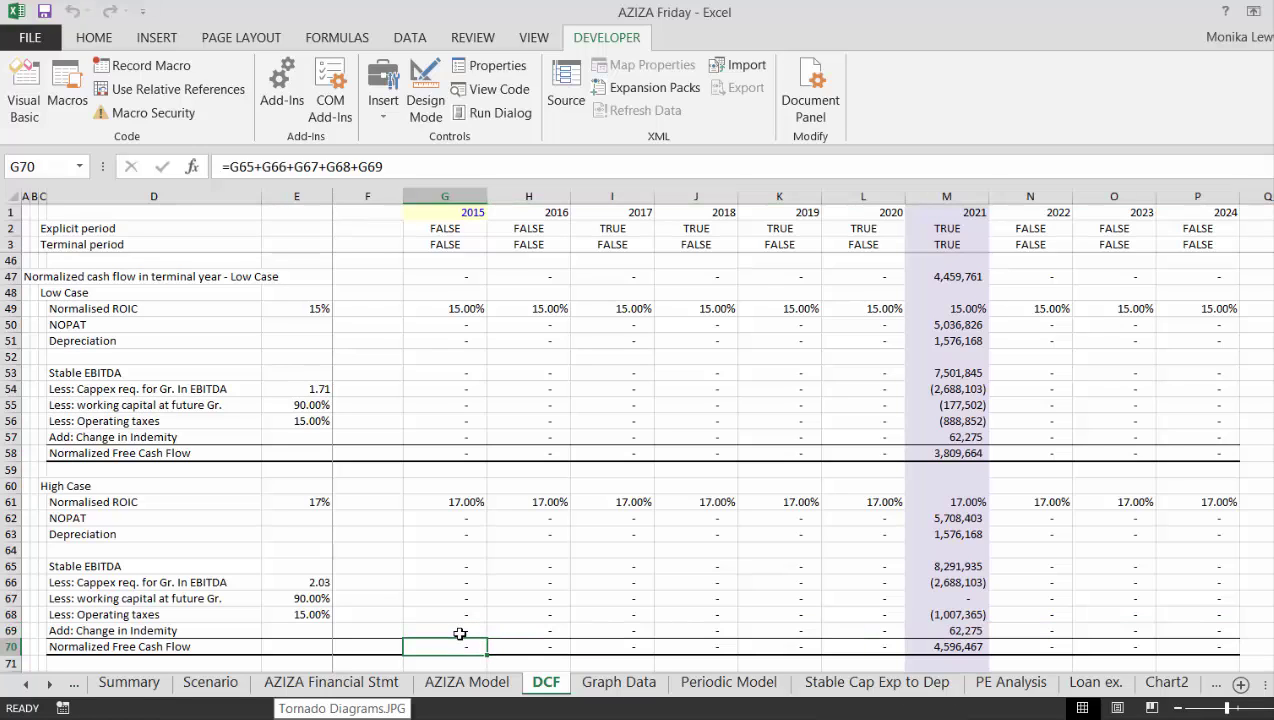
key("F2")
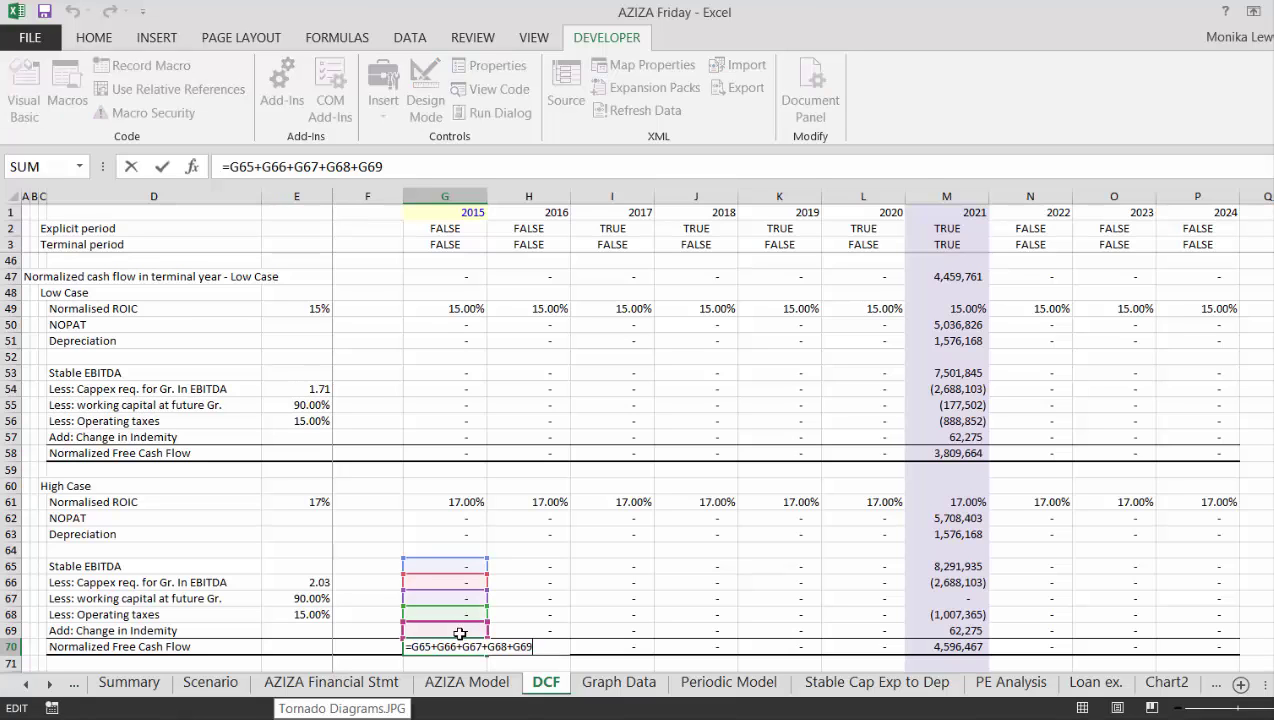
key("Return")
key("Up")
key("ctrl+shift+Right")
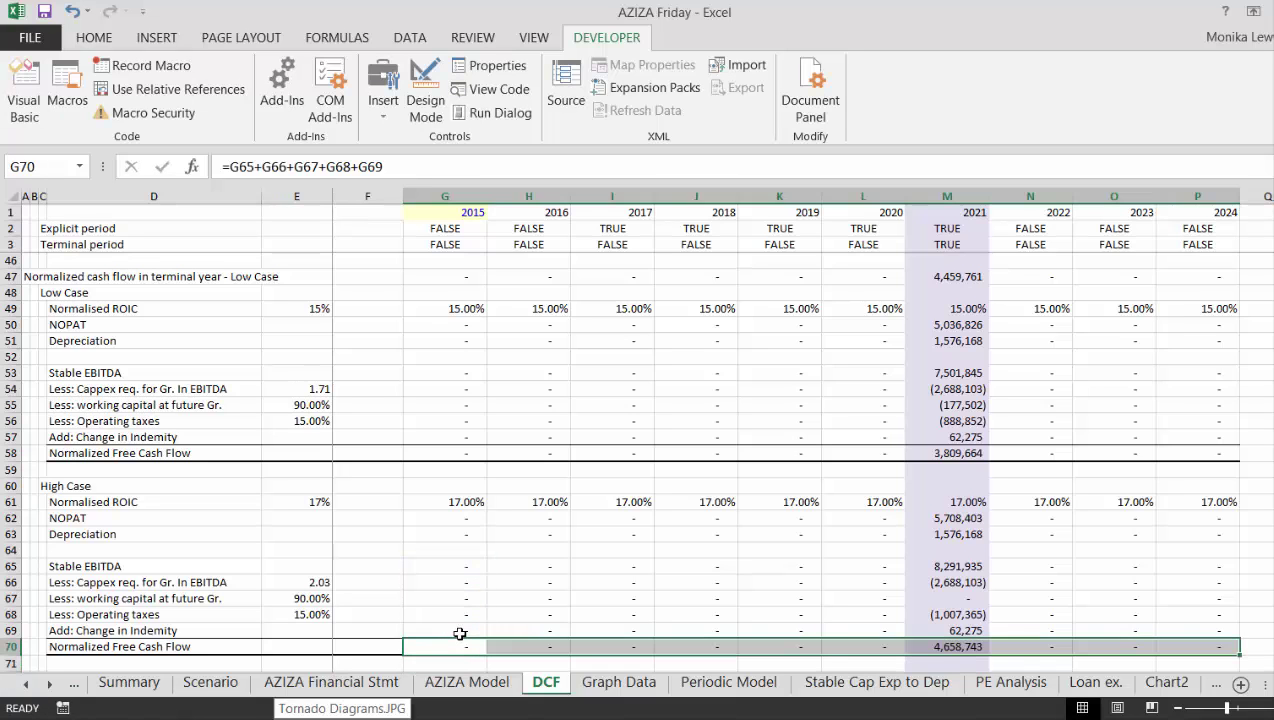
key("ctrl+r")
Review the Gordon method terminal value rows and the PV of terminal value rows for both cases.
key("Down")
key("Down")
key("Down")
key("Down")
key("Down")
key("Down")
key("Down")
key("Down")
key("Down")
key("Down")
key("Down")
key("Down")
key("Down")
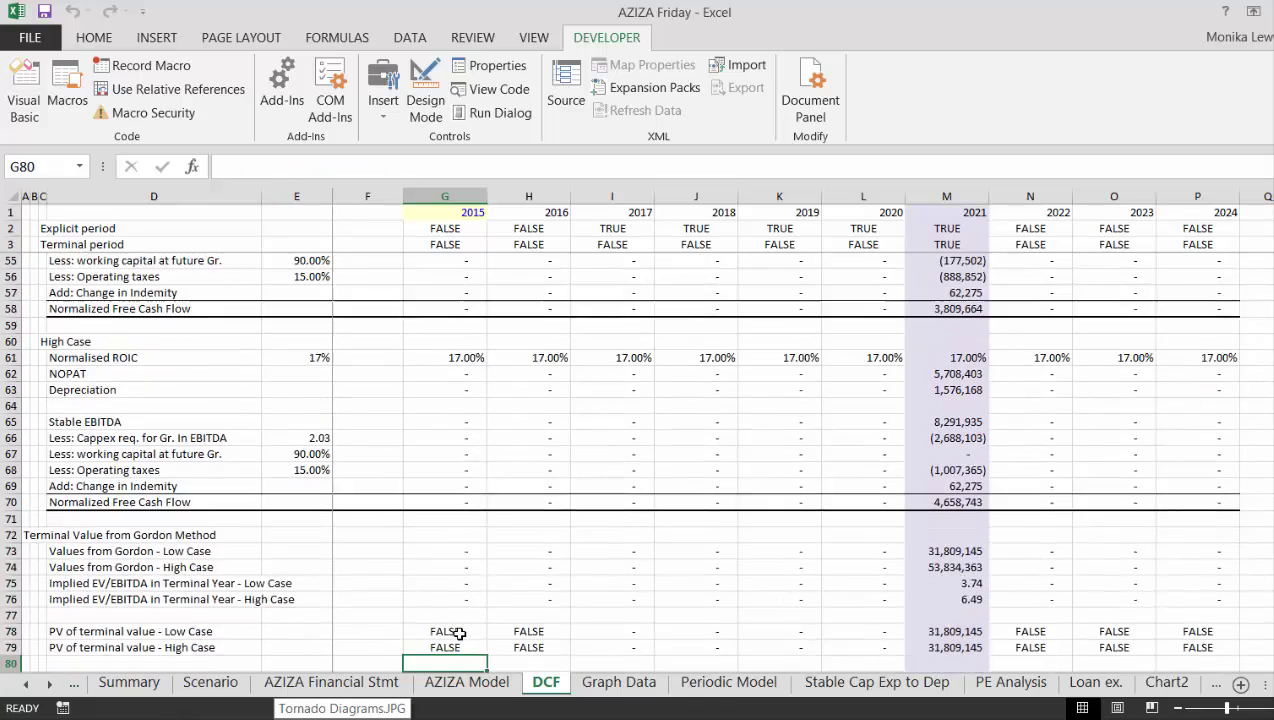
key("Up")
key("Up")
key("Up")
key("Up")
key("Up")
key("Up")
key("Up")
key("Up")
key("Up")
key("Down")
key("Down")
key("Down")
key("Down")
key("Up")
key("Up")
key("Up")
key("Up")
key("Up")
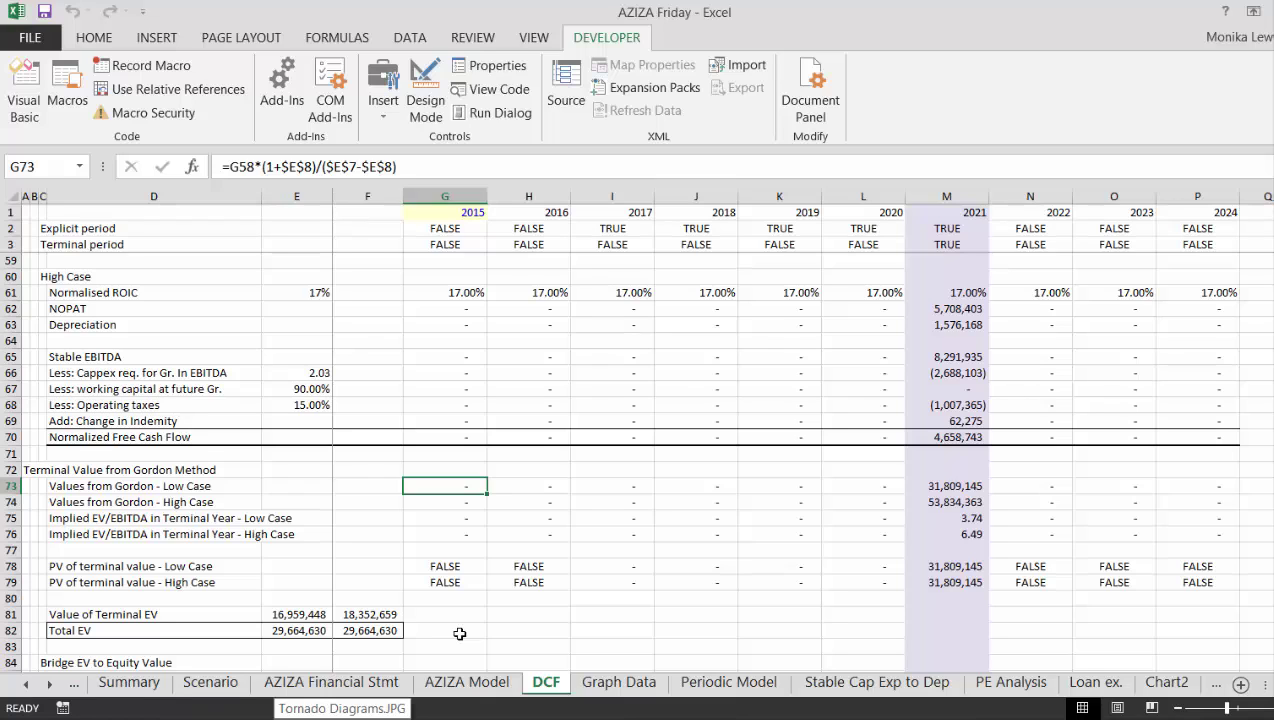
Check which normalized cash flow row and rate cells the low case Gordon value formula in G73 references.
key("Up")
key("Up")
key("Up")
key("Down")
key("Up")
key("Up")
key("Up")
key("Up")
key("Up")
key("Up")
key("Up")
key("Up")
key("Up")
key("Up")
key("Up")
key("Up")
key("Up")
key("Up")
key("Up")
key("Up")
key("Up")
key("Up")
key("Up")
key("Up")
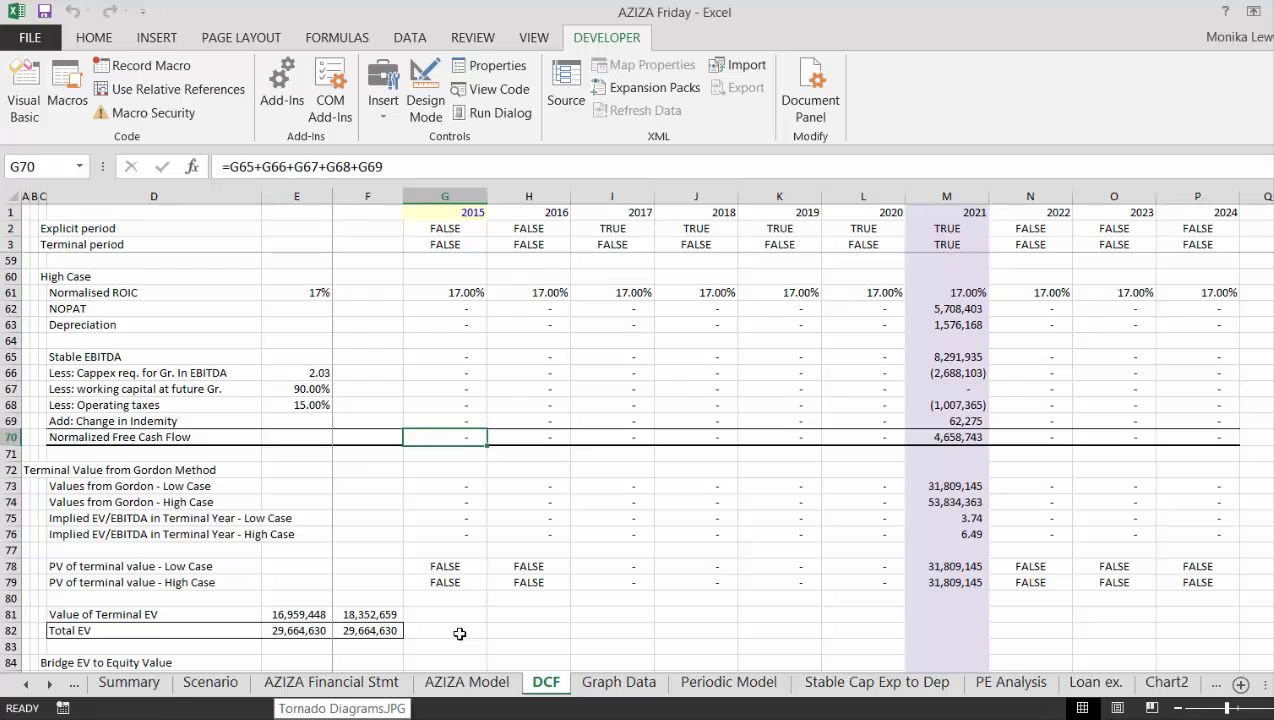
key("Down")
key("Down")
key("Down")
key("Down")
key("Down")
key("Down")
key("Down")
key("Down")
key("Down")
key("Down")
key("Down")
key("Down")
key("Down")
key("Down")
key("Down")
key("Down")
key("Down")
key("Down")
key("Down")
key("Down")
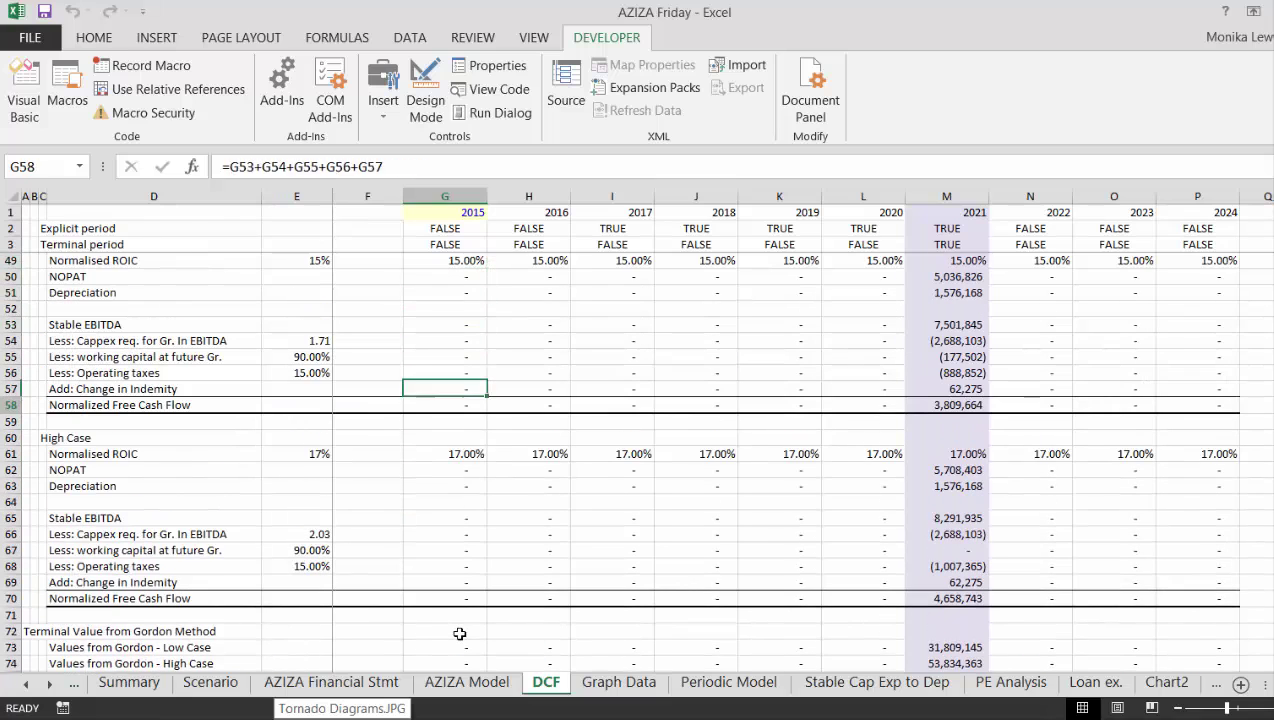
key("F2")
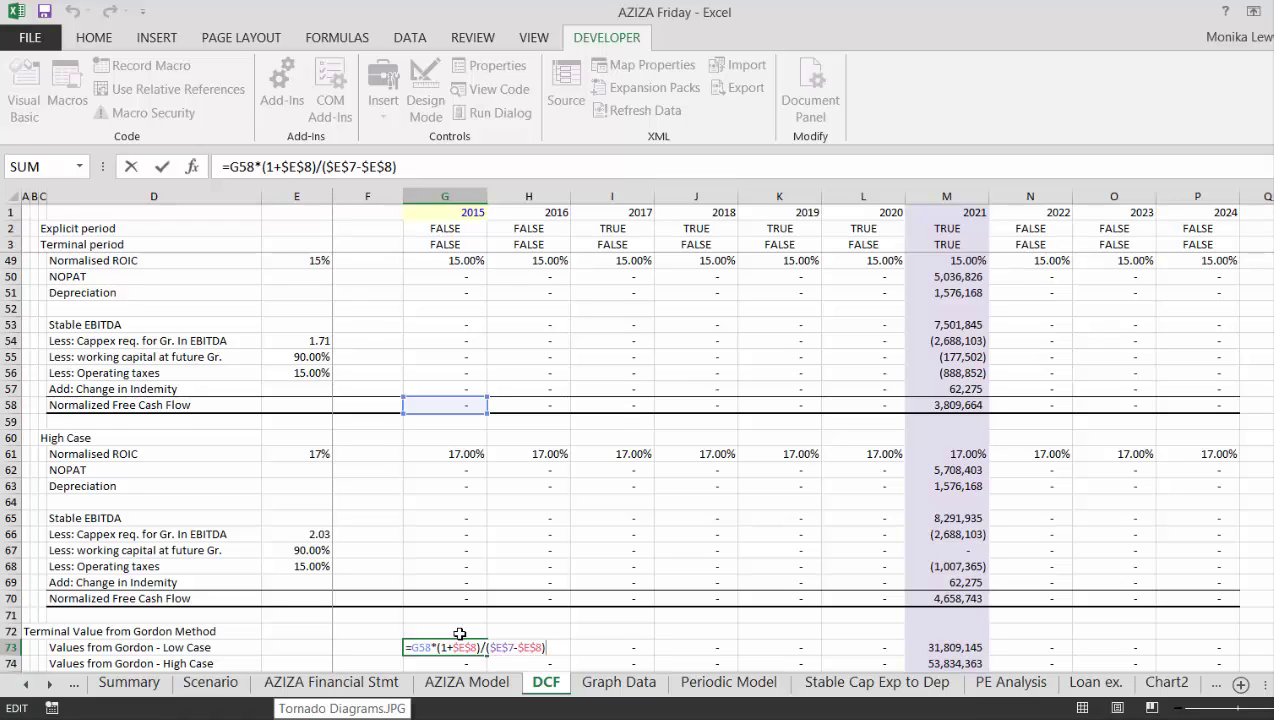
key("Return")
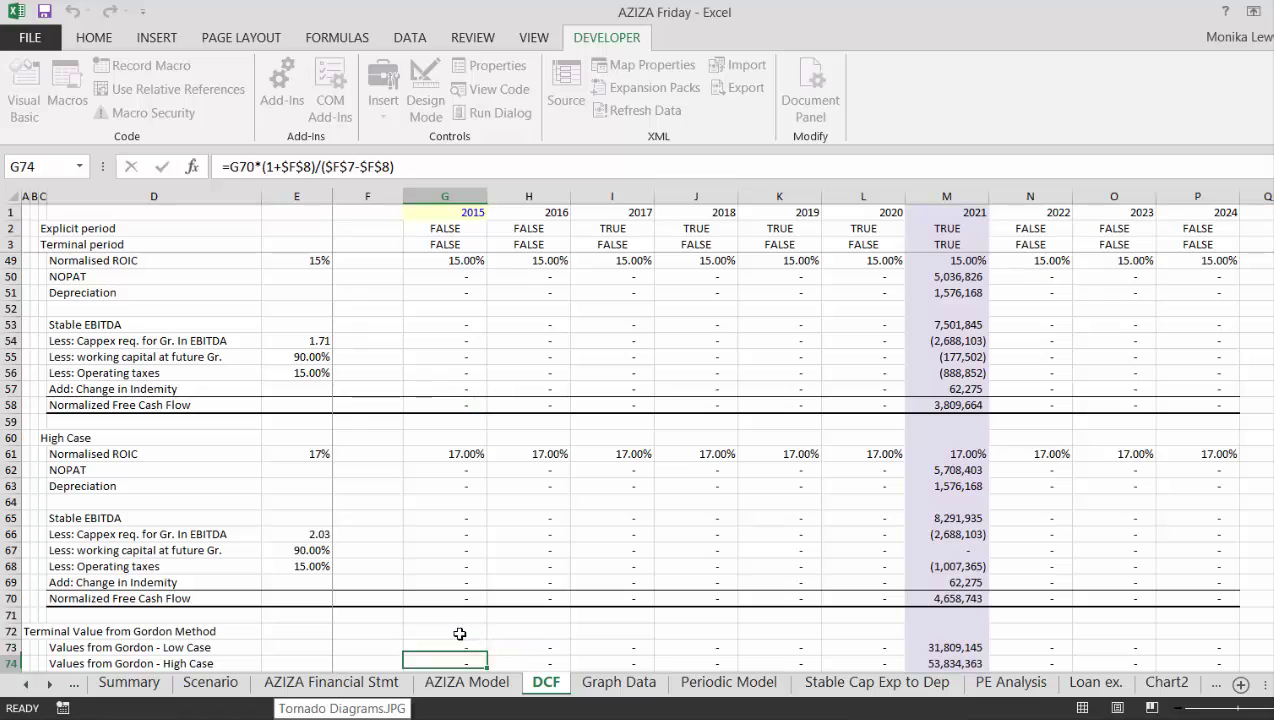
Check the cells referenced by the high case Gordon value formula in G74, then review the PV of terminal value rows.
key("F2")
key("Return")
key("Down")
key("Up")
key("Down")
key("Down")
key("Down")
key("Up")
key("Up")
key("Up")
key("Right")
key("Right")
key("Right")
key("Right")
key("Right")
key("Right")
key("Right")
key("Left")
key("Down")
key("Down")
key("Down")
key("Left")
key("Left")
key("Down")
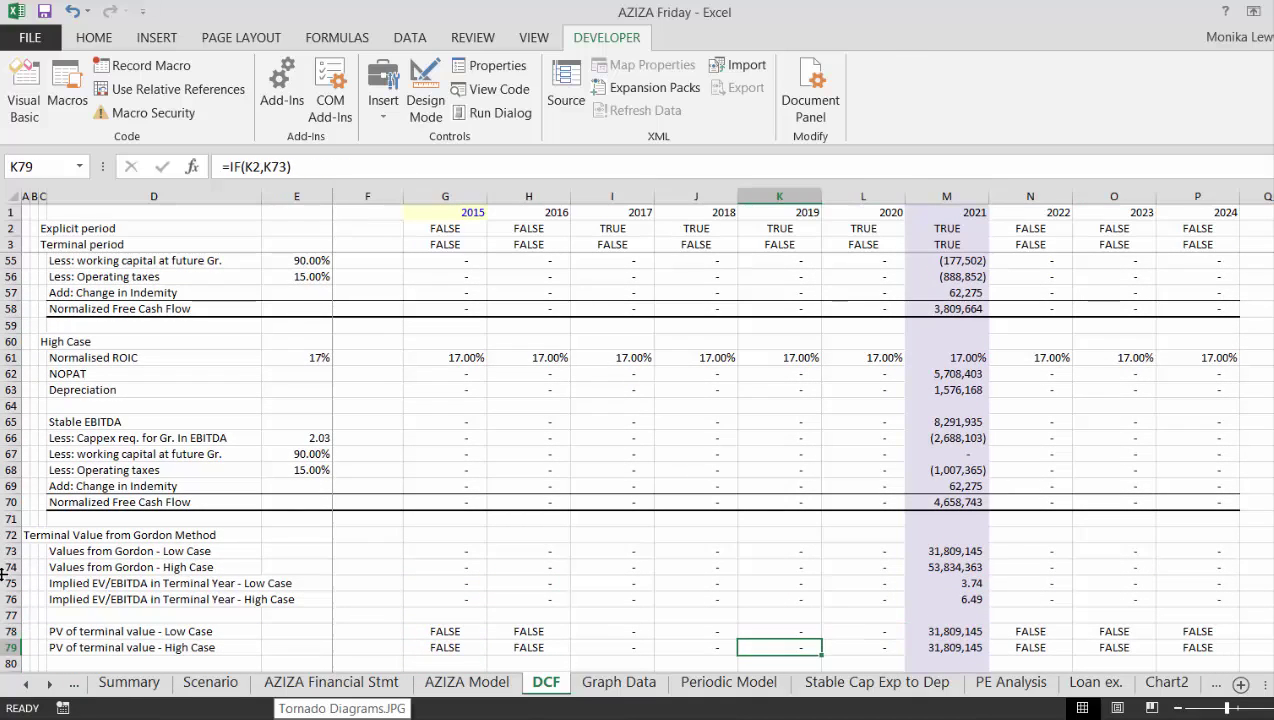
Change the PV of terminal value - High Case formula in G79 to =IF(G2,G74).
key("Left")
key("Left")
key("Left")
key("Left")
key("F2")
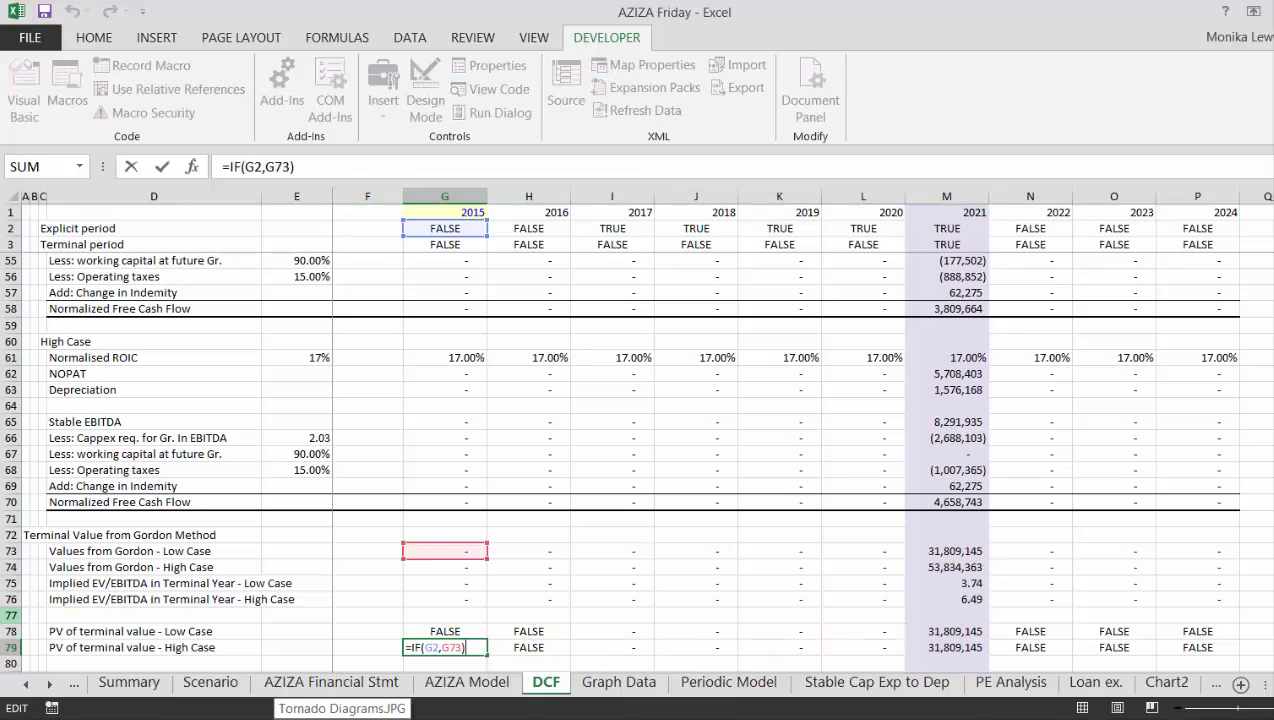
left_click_drag(443, 563, 447, 575)
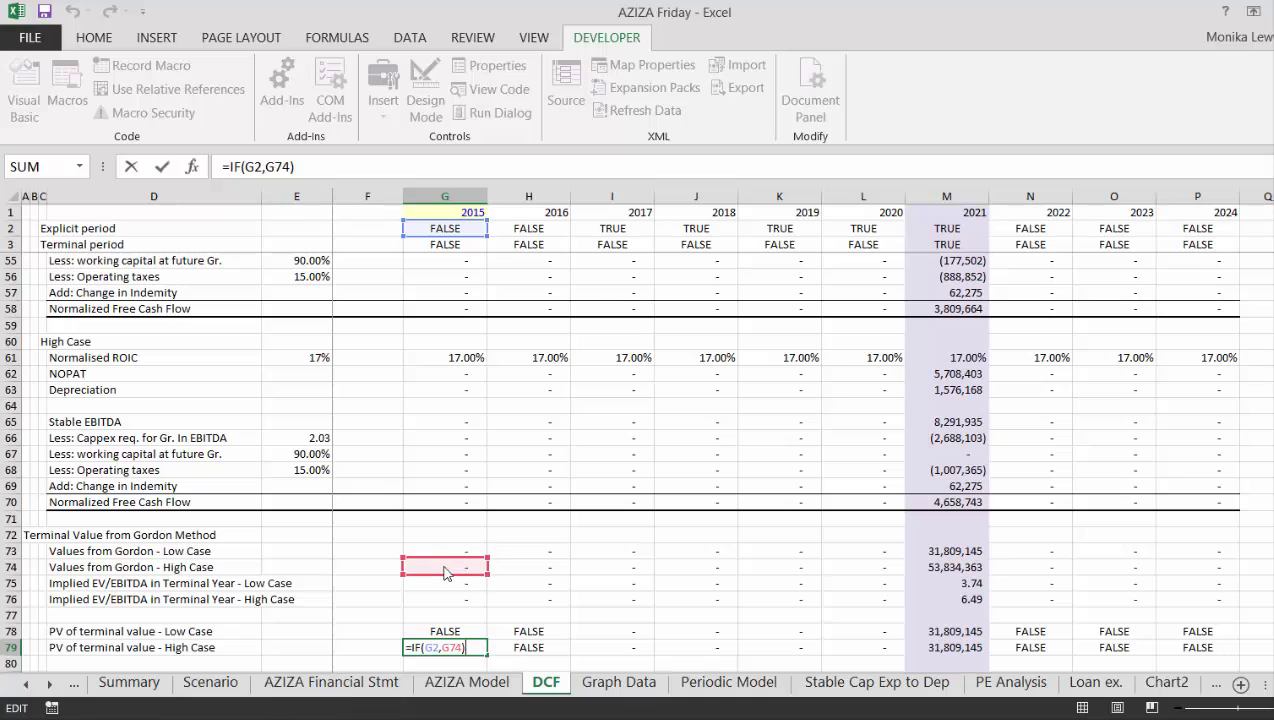
key("Return")
key("Up")
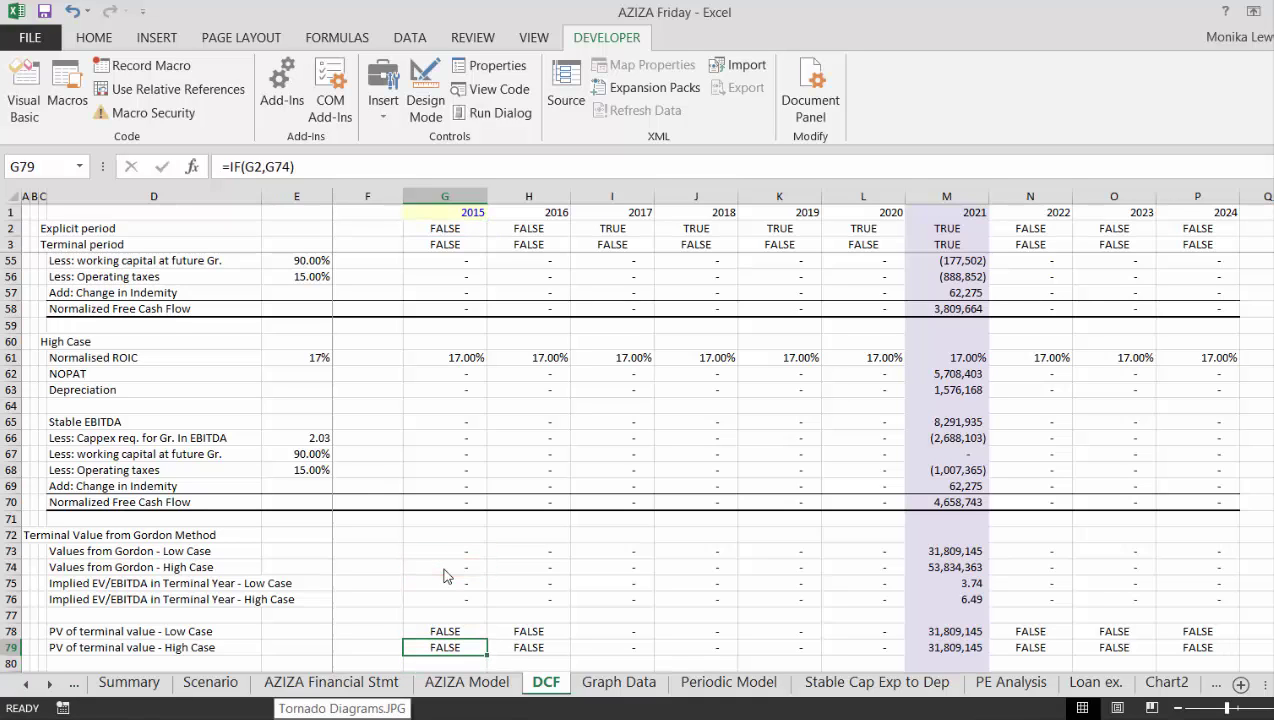
Fill the corrected high case PV of terminal value formula from G79 across row 79 through 2024.
key("ctrl+shift+Right")
key("ctrl+r")
key("Left")
key("Right")
Check the references of the high case PV of terminal value formulas in row 79, starting with G79.
key("F2")
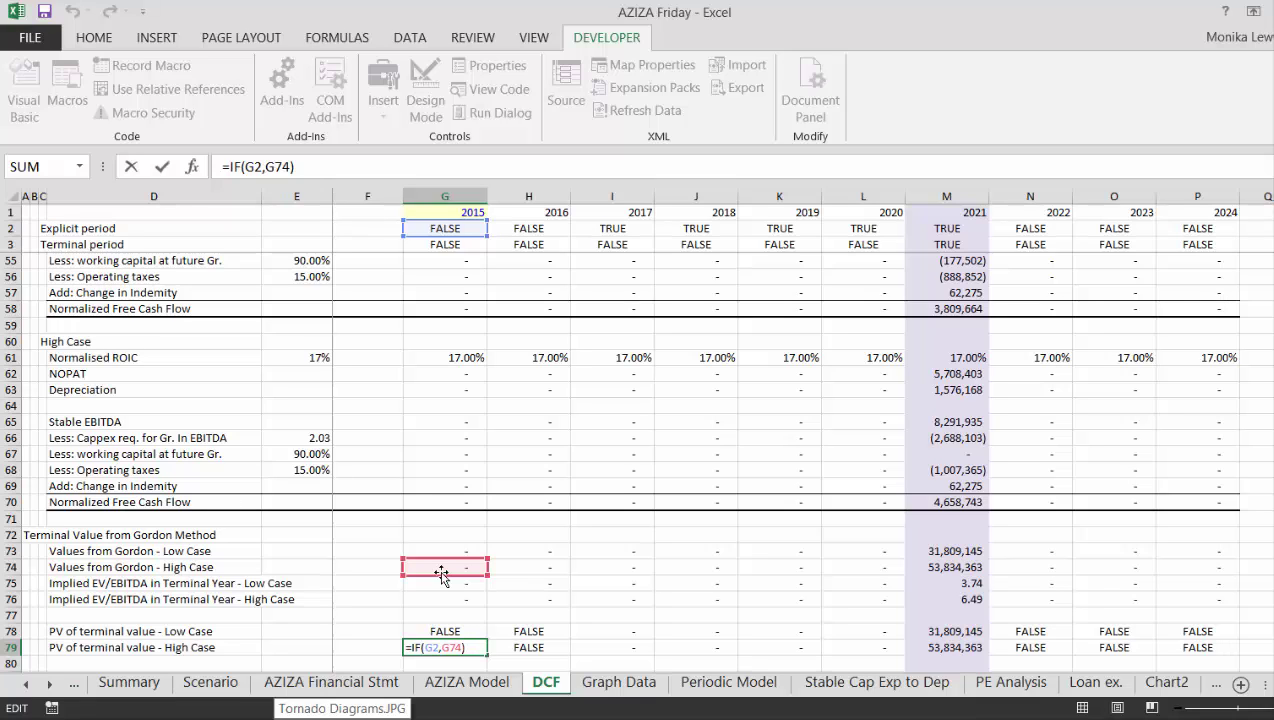
key("ctrl+Return")
key("Right")
key("Right")
key("Right")
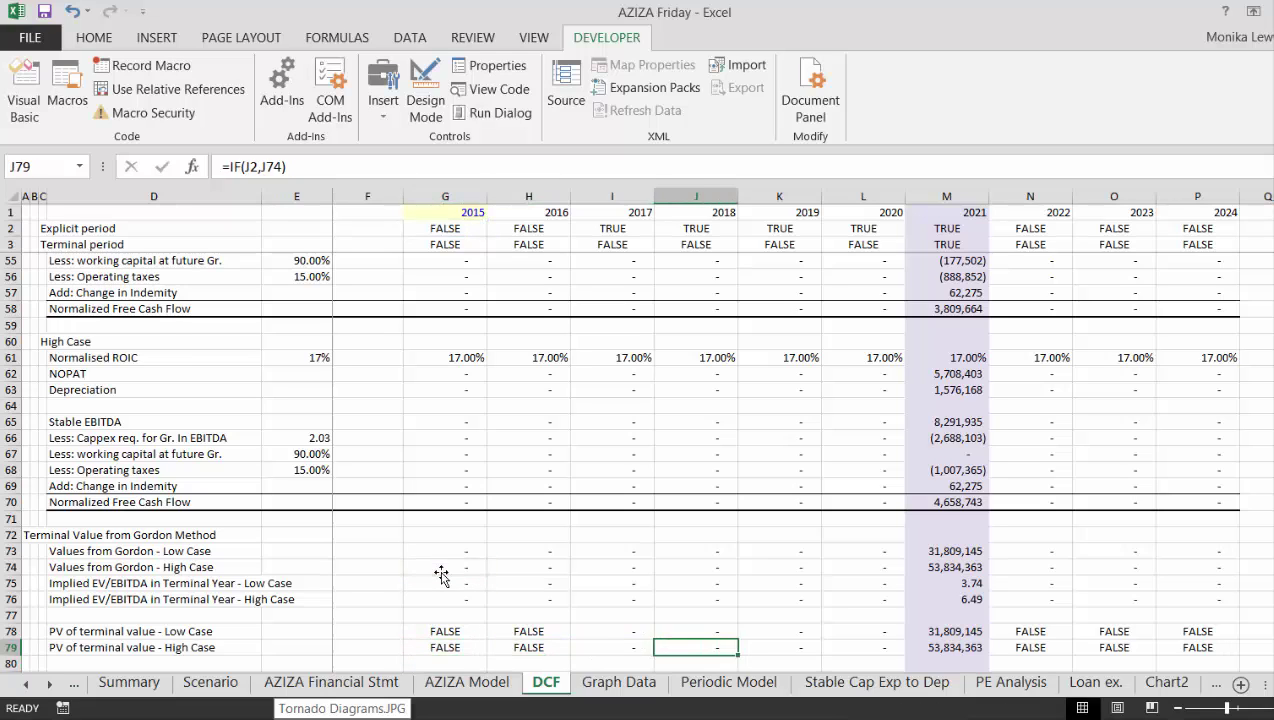
key("Left")
key("Left")
key("Right")
key("Left")
key("Right")
key("Left")
key("Right")
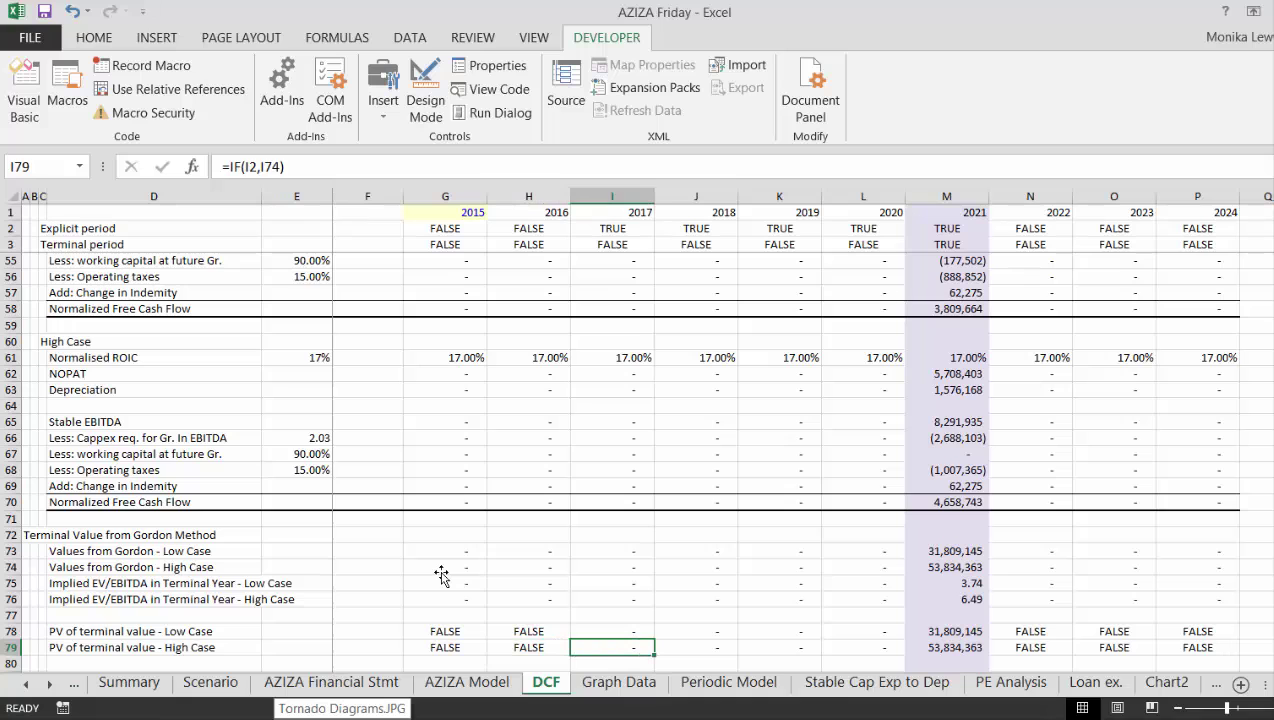
key("Left")
key("Left")
key("Left")
key("Right")
key("Right")
key("Left")
key("Down")
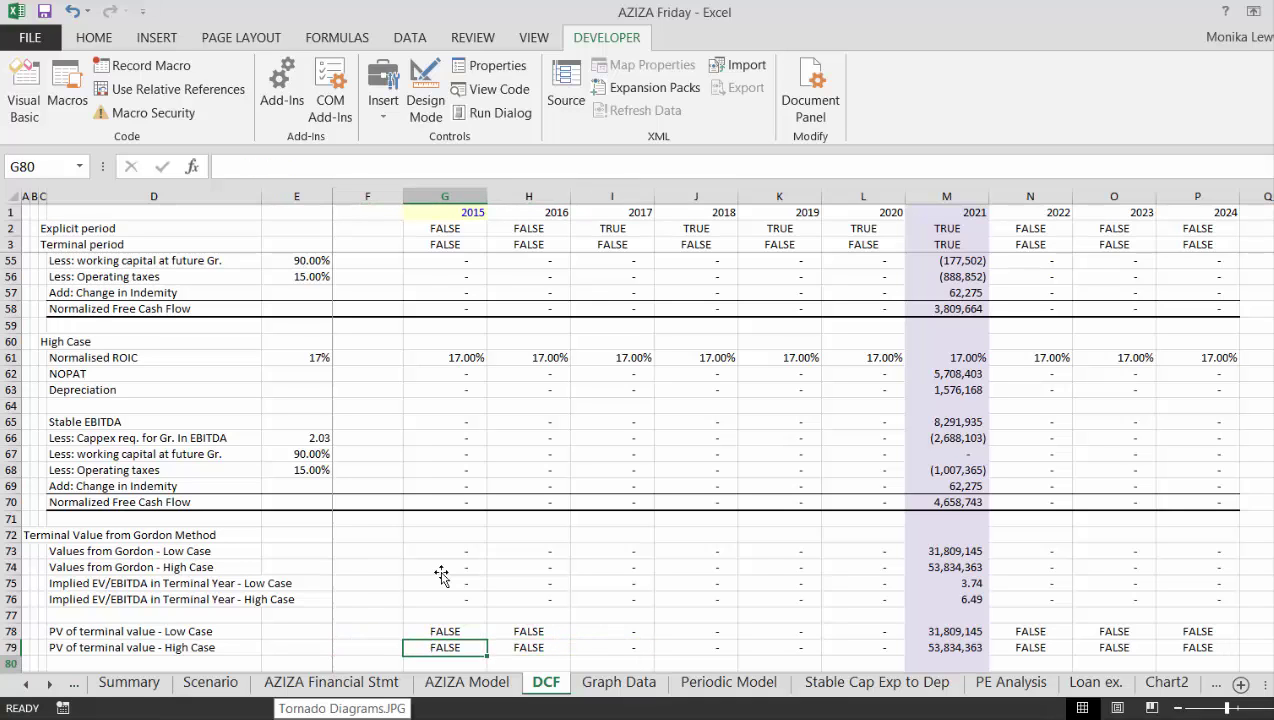
Review the Value of Terminal EV, Total EV and Bridge EV to Equity Value rows below the Gordon method section.
key("Down")
key("Down")
key("Down")
key("Down")
key("Down")
key("Down")
key("Down")
key("Down")
key("Down")
key("Down")
key("Down")
key("Down")
key("Up")
key("Up")
key("Up")
key("Up")
key("Up")
key("Up")
key("Up")
key("Left")
key("Left")
key("Left")
key("Down")
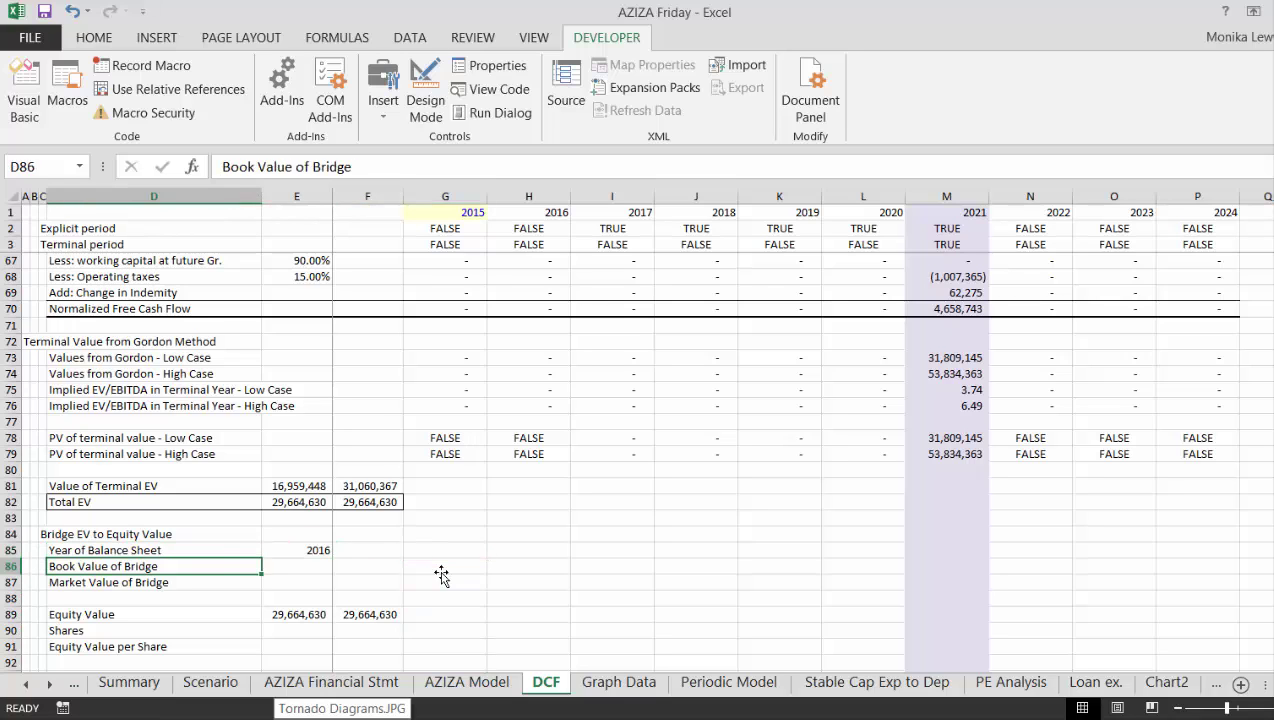
key("Right")
key("Right")
key("Left")
Look through the equity value rows, the EV/EBITDA terminal value section and the Value Driver Formula section for missing entries.
key("Down")
key("Down")
key("Down")
key("Down")
key("Down")
key("Down")
key("Down")
key("Down")
key("Down")
key("Down")
key("Down")
key("Down")
key("Down")
key("Down")
key("Down")
key("Down")
key("Down")
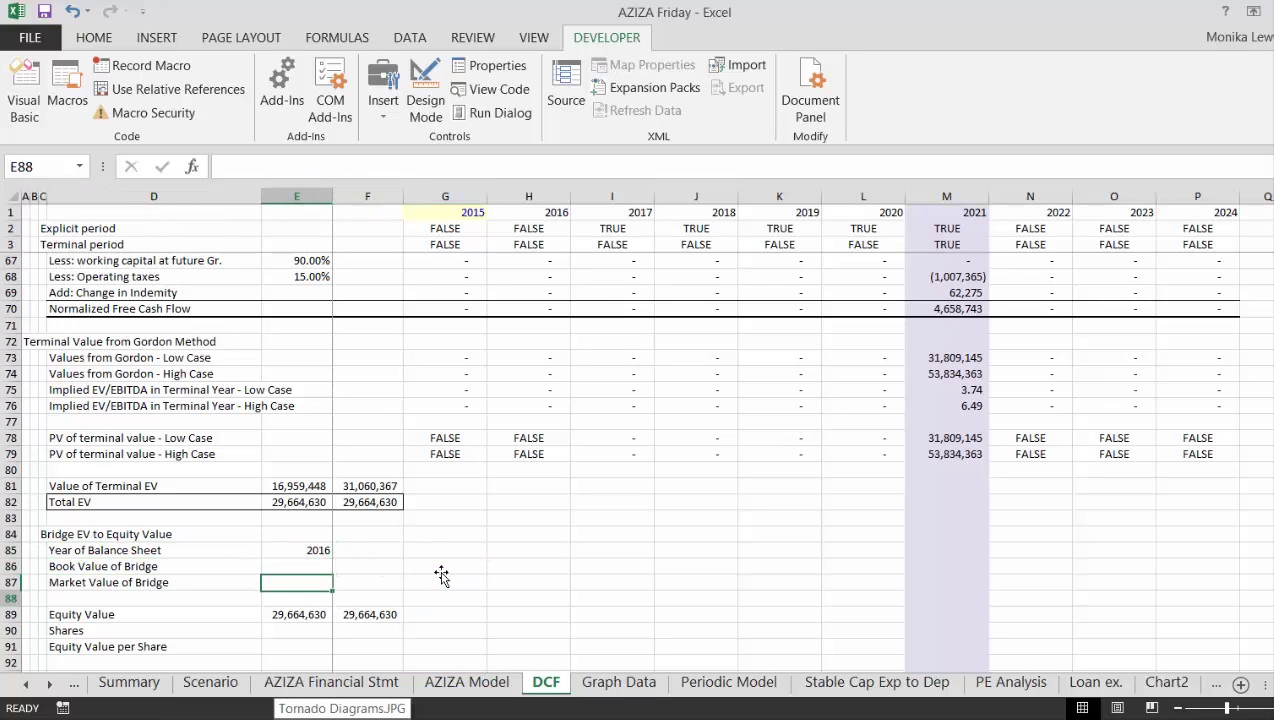
key("Down")
key("Down")
key("Down")
key("Down")
key("Down")
key("Up")
key("Down")
key("Down")
key("Down")
key("Down")
key("Down")
key("Down")
key("Down")
key("Down")
key("Down")
key("Down")
key("Down")
key("Down")
key("Down")
key("Down")
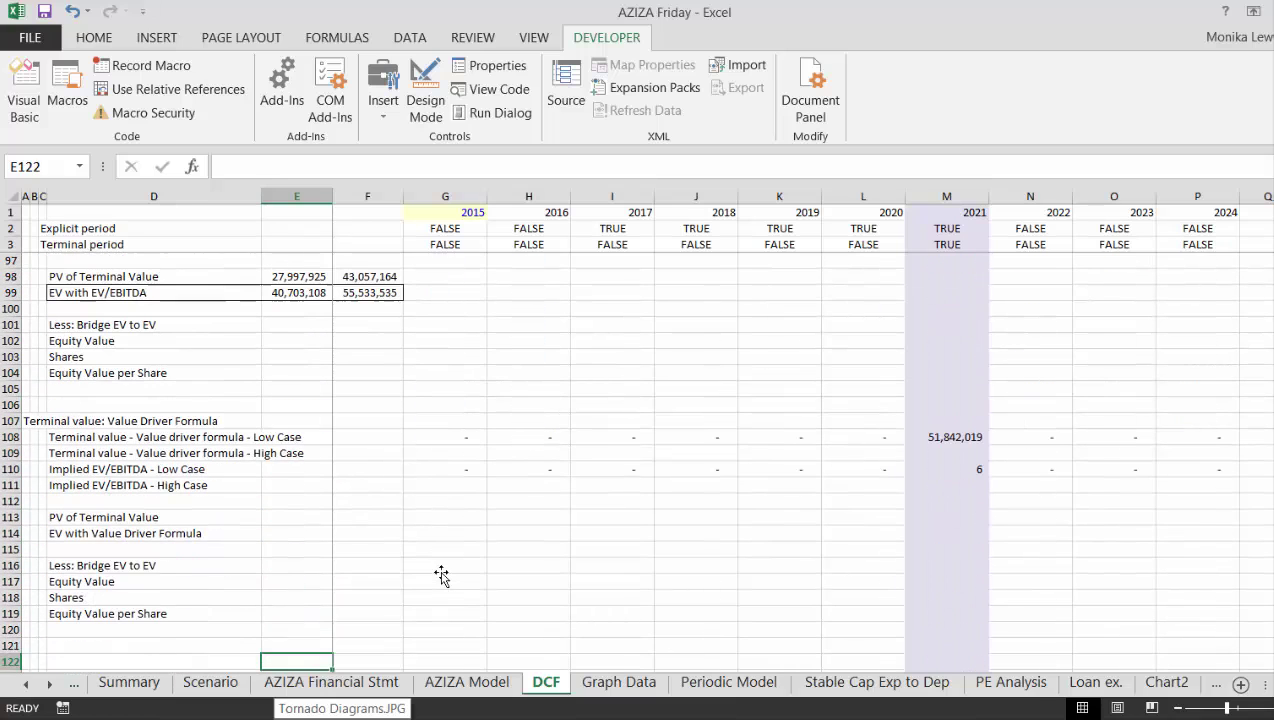
Start the high case value driver terminal value formula in G109 with a reference to the high case NOPAT in G62.
key("Up")
key("Up")
key("Up")
key("Up")
key("Up")
key("Up")
key("Up")
key("Up")
key("Up")
key("Up")
key("Up")
key("Up")
key("Up")
key("Up")
key("Down")
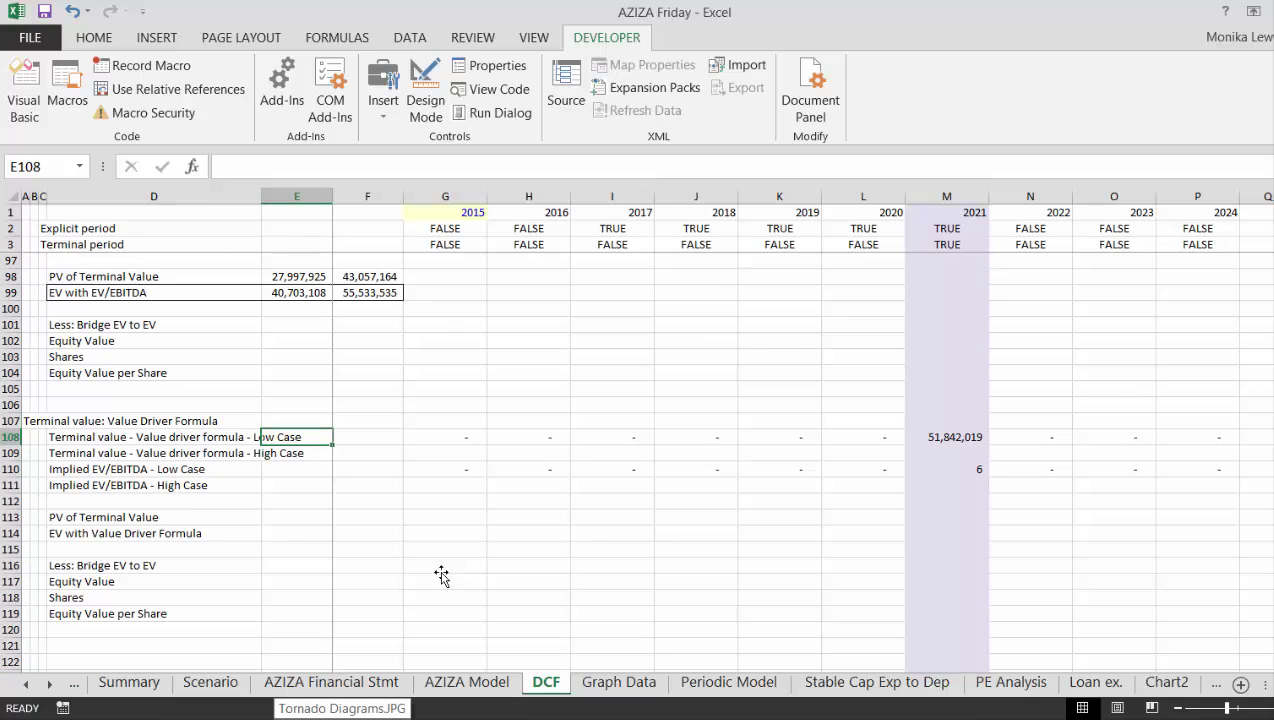
key("Up")
key("Up")
key("Down")
key("Down")
key("Down")
key("Right")
key("Right")
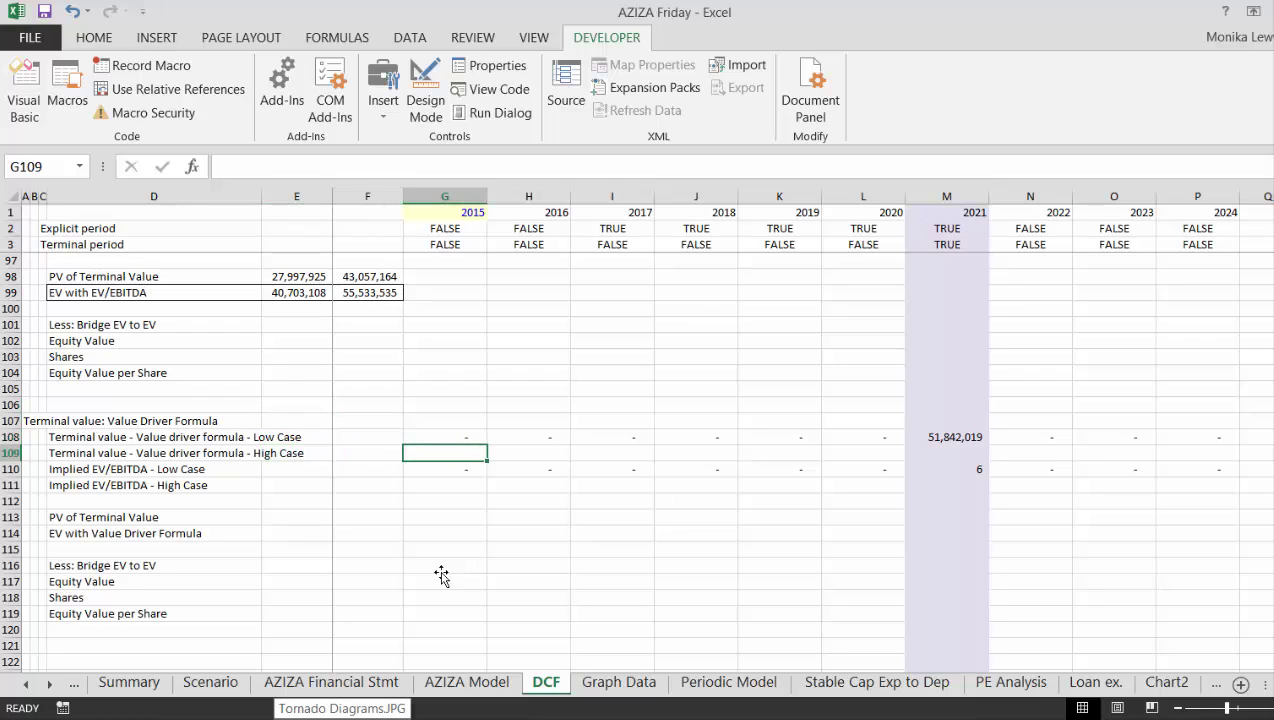
type("=")
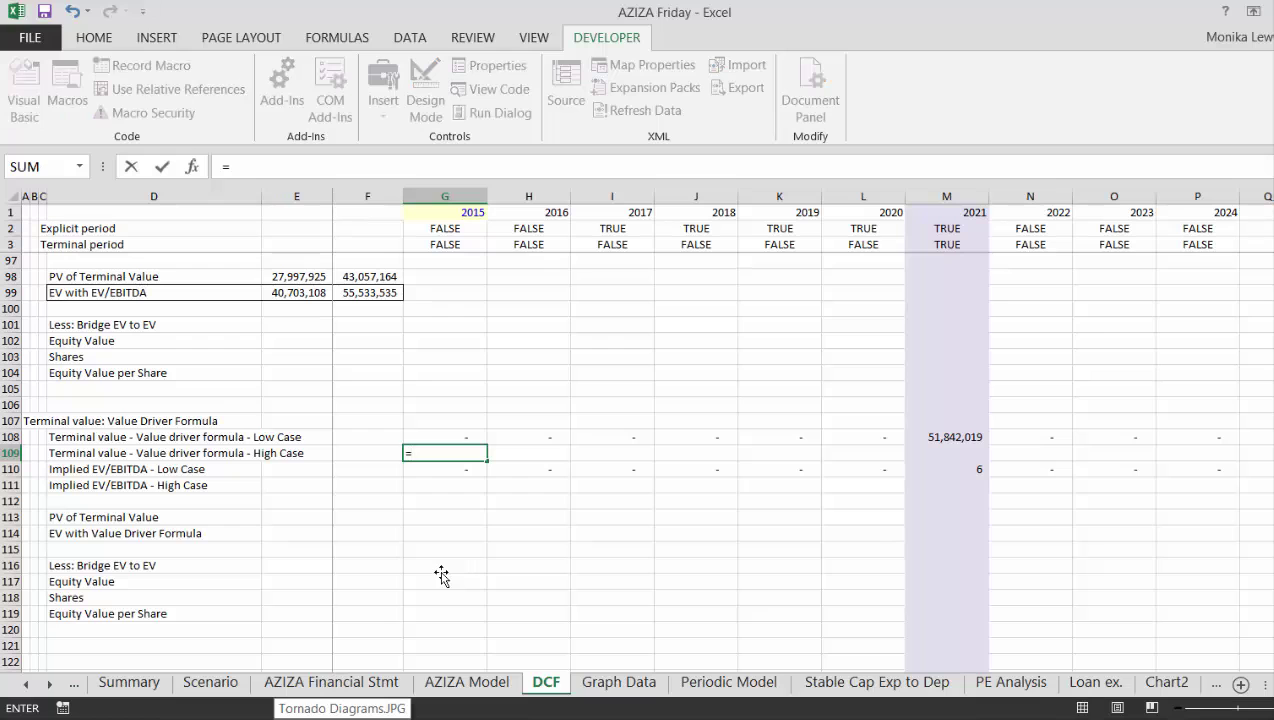
key("Up")
key("Page_Up")
key("Page_Up")
key("Page_Up")
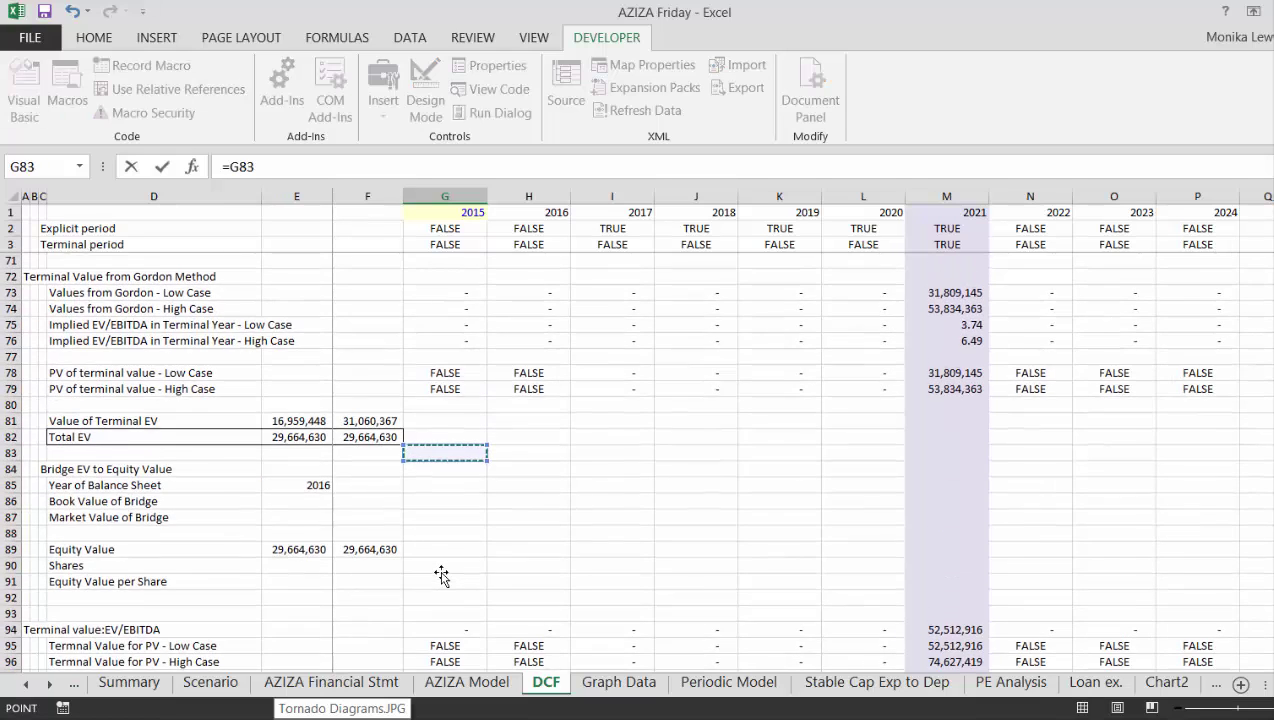
key("Down")
key("Down")
key("Down")
key("Down")
key("Down")
key("Down")
key("Down")
key("Down")
key("Down")
key("Down")
key("Down")
key("Down")
key("Down")
key("Down")
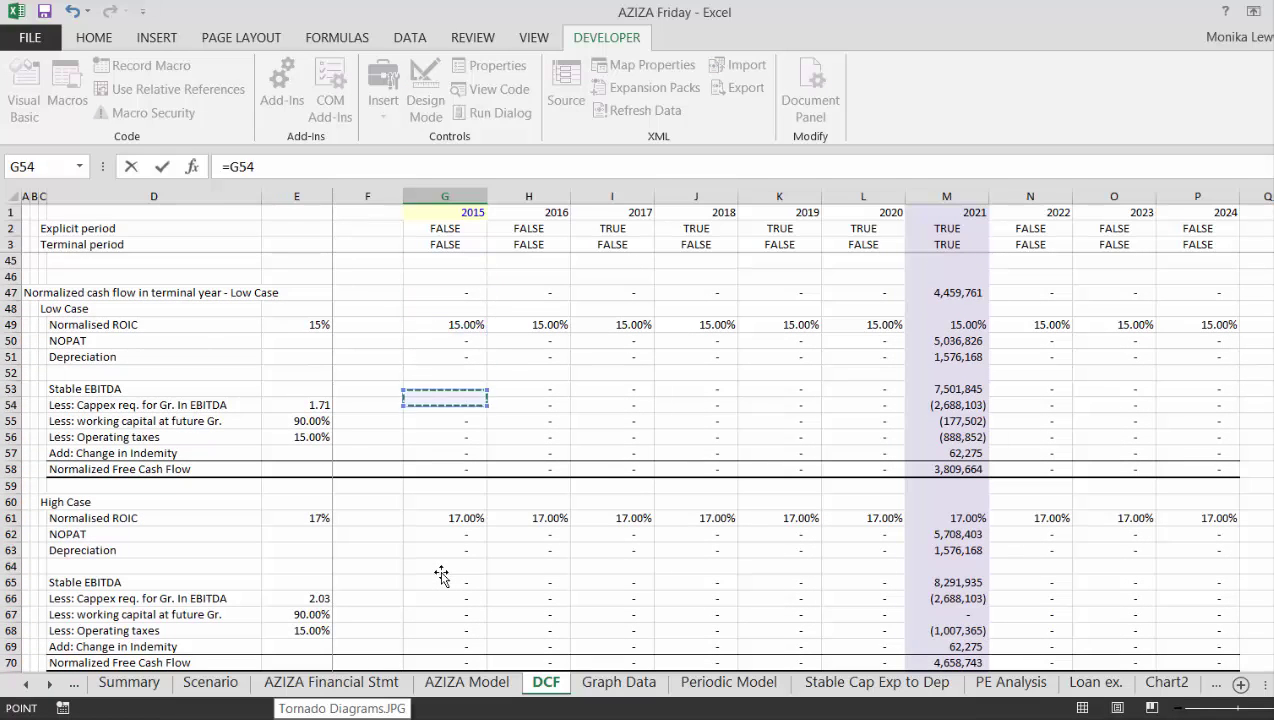
key("Down")
key("Down")
key("Down")
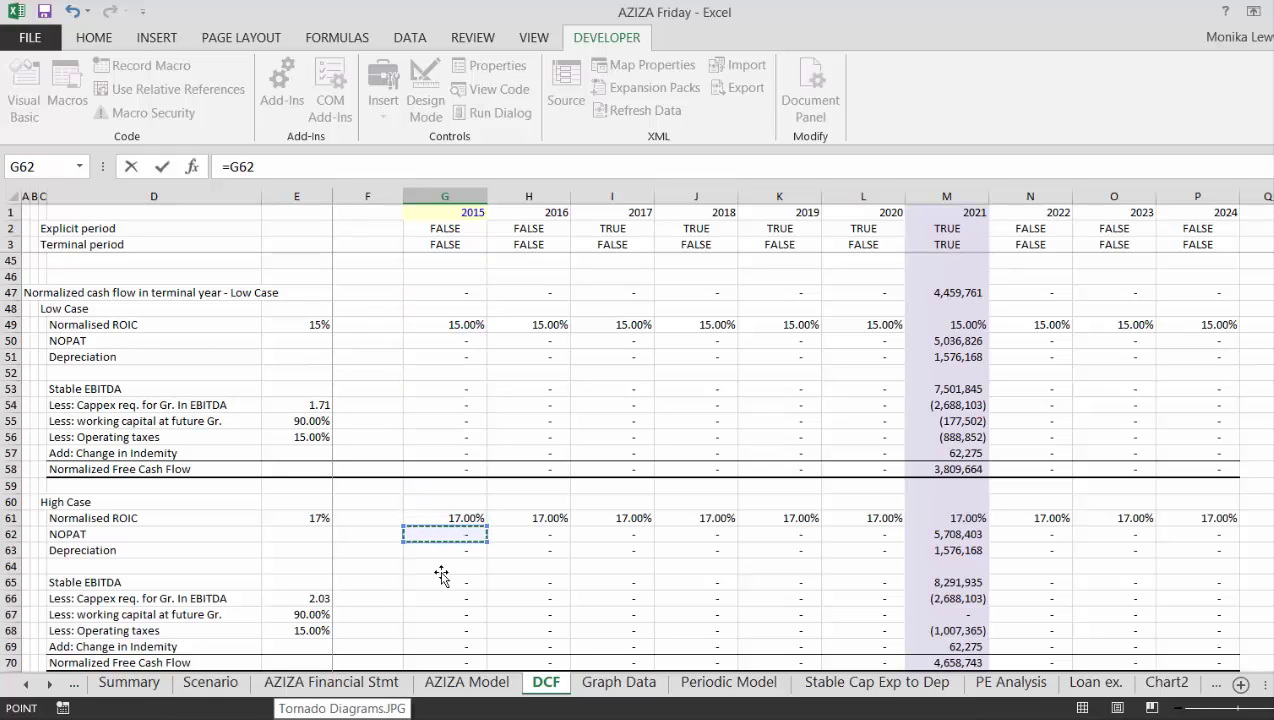
Multiply G62 in the G109 formula by (1-$F$8/$F$14), using the high case terminal growth and stable ROIC.
type("*(1+")
key("Up")
key("Up")
key("Up")
key("Up")
key("Up")
key("Up")
key("Up")
key("Up")
key("Up")
key("Up")
key("Up")
key("Up")
key("Up")
key("Up")
key("Up")
key("Up")
key("Up")
key("Up")
key("Up")
key("Up")
key("Down")
key("Down")
key("Down")
key("Left")
key("Down")
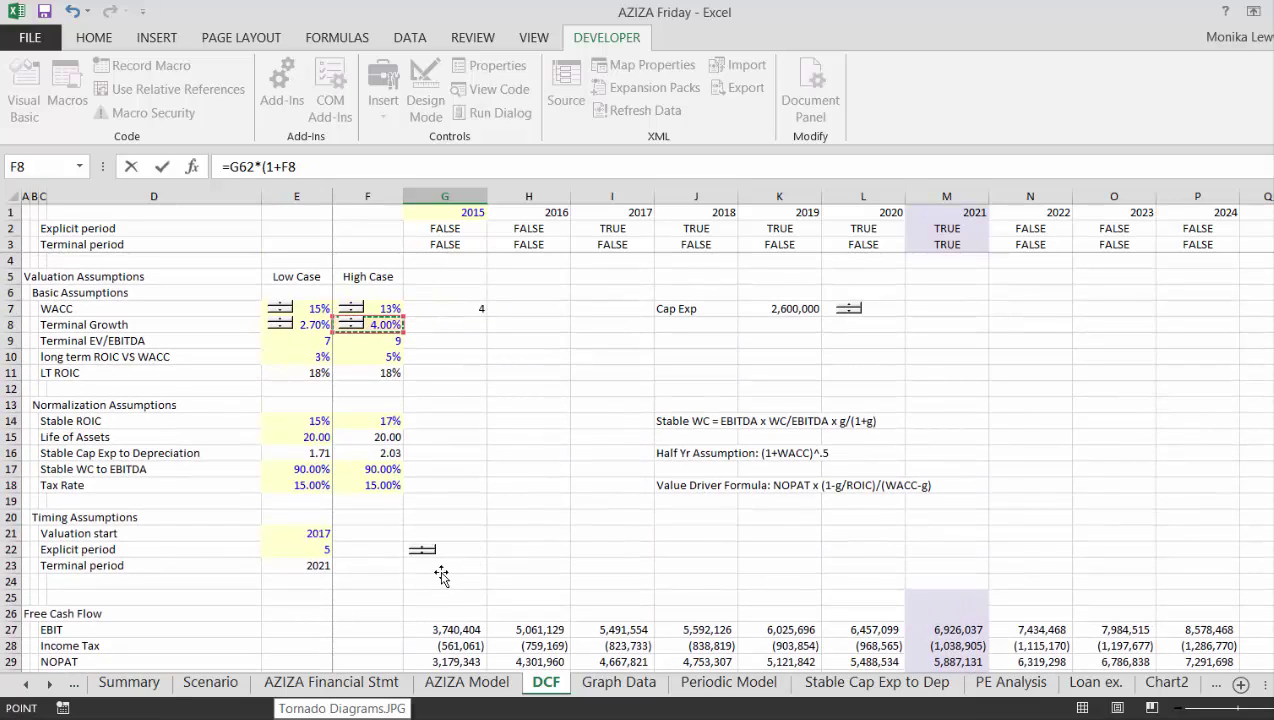
key("F4")
type(")")
key("BackSpace")
key("BackSpace")
key("BackSpace")
key("BackSpace")
key("BackSpace")
key("BackSpace")
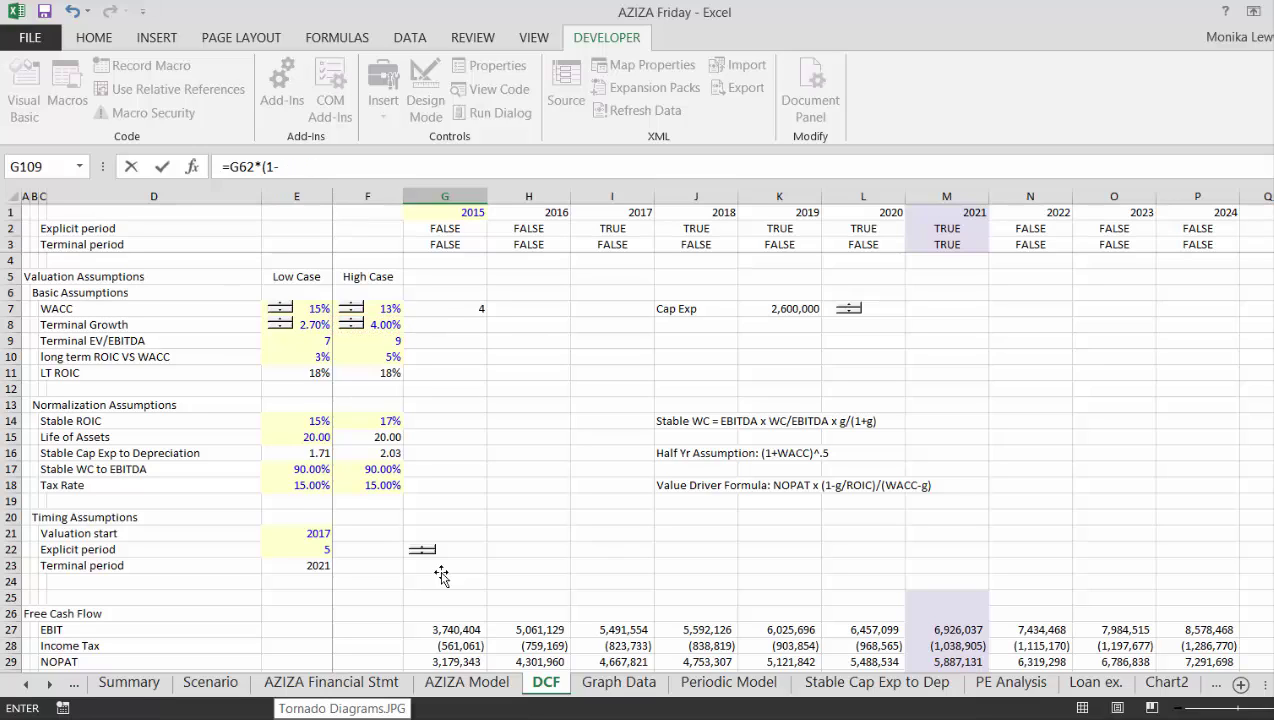
left_click(378, 312)
key("Down")
key("F4")
type("/")
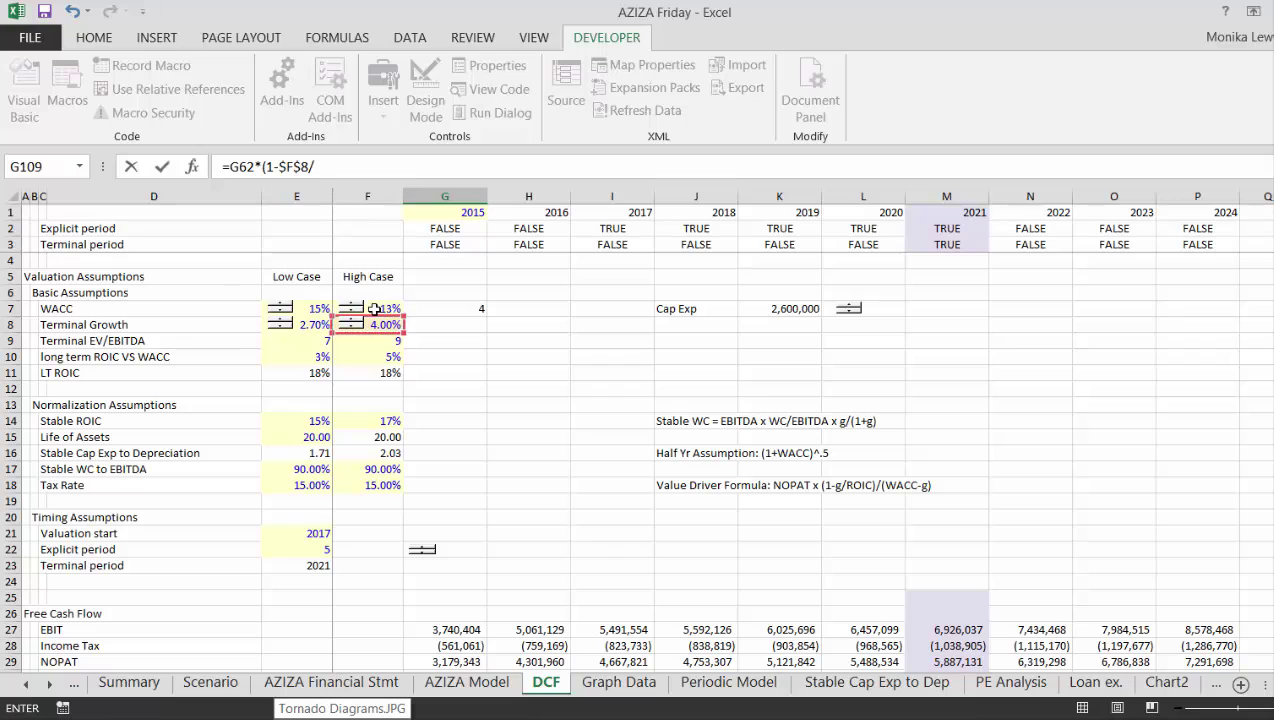
left_click(377, 422)
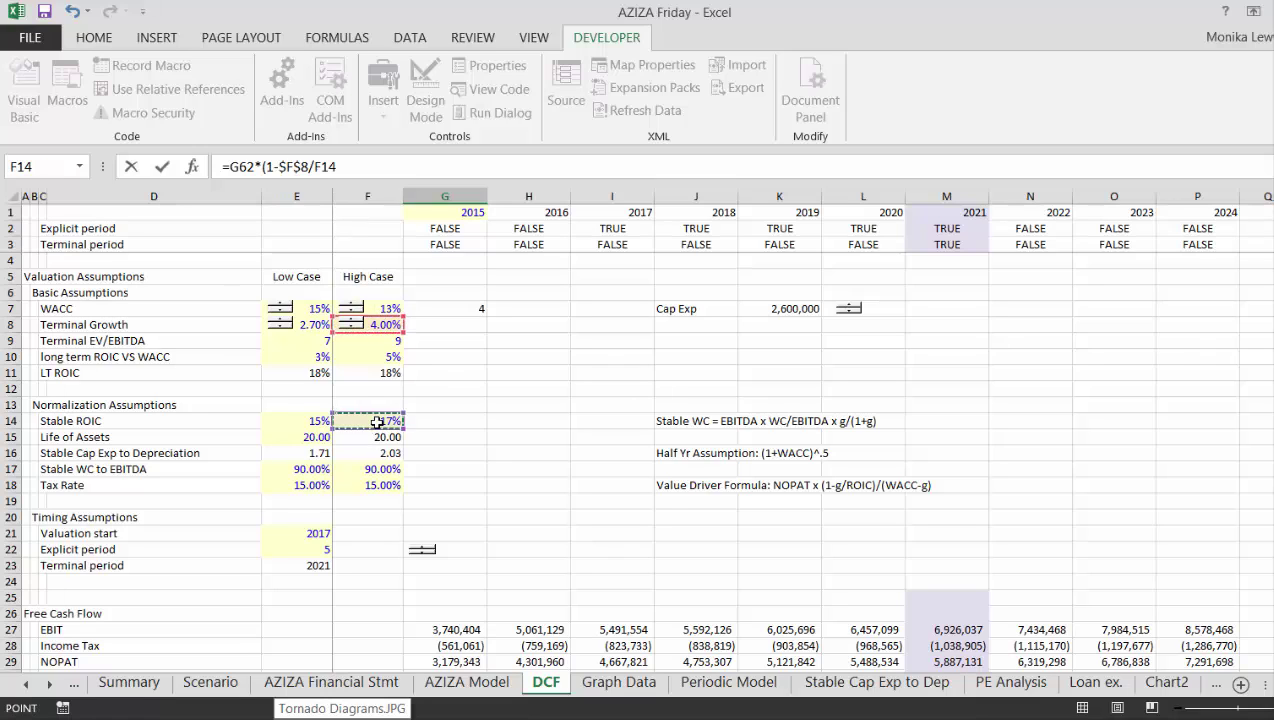
key("F4")
type(")/(")
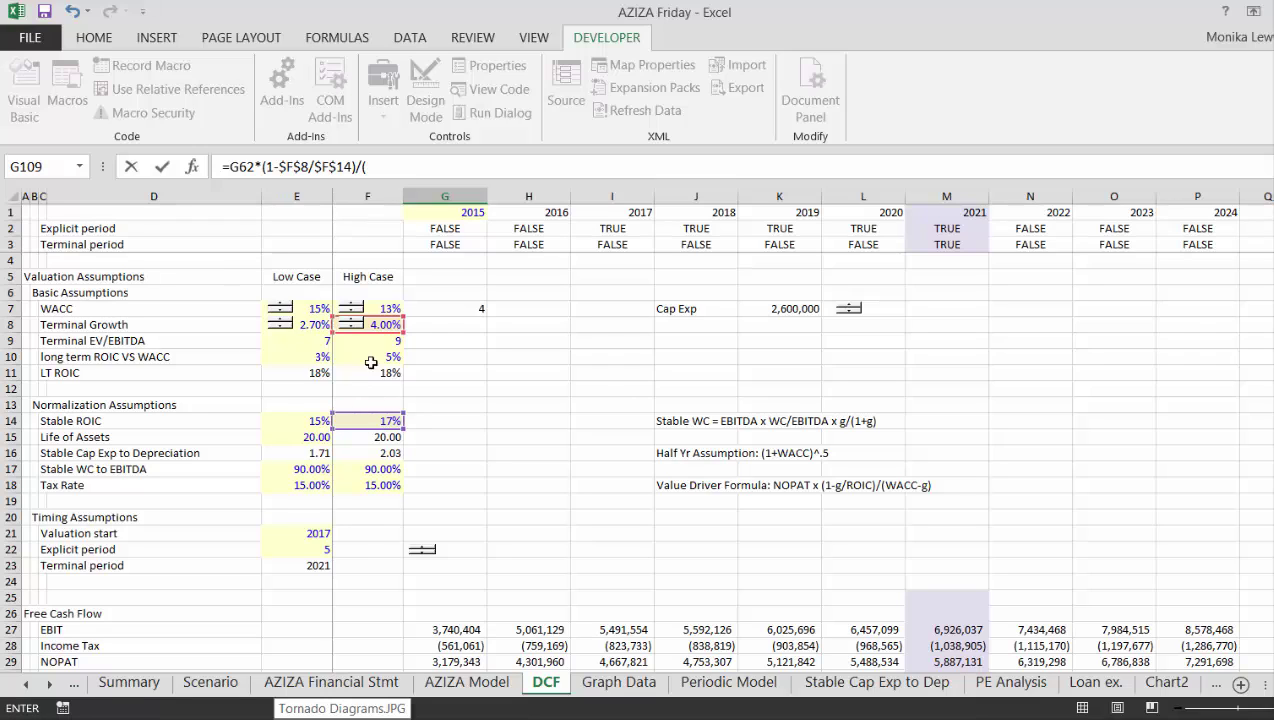
Divide the G109 formula by ($F$7-$F$8), the high case WACC less growth, and fill it across row 109 through 2024.
left_click(378, 305)
key("F4")
type("-")
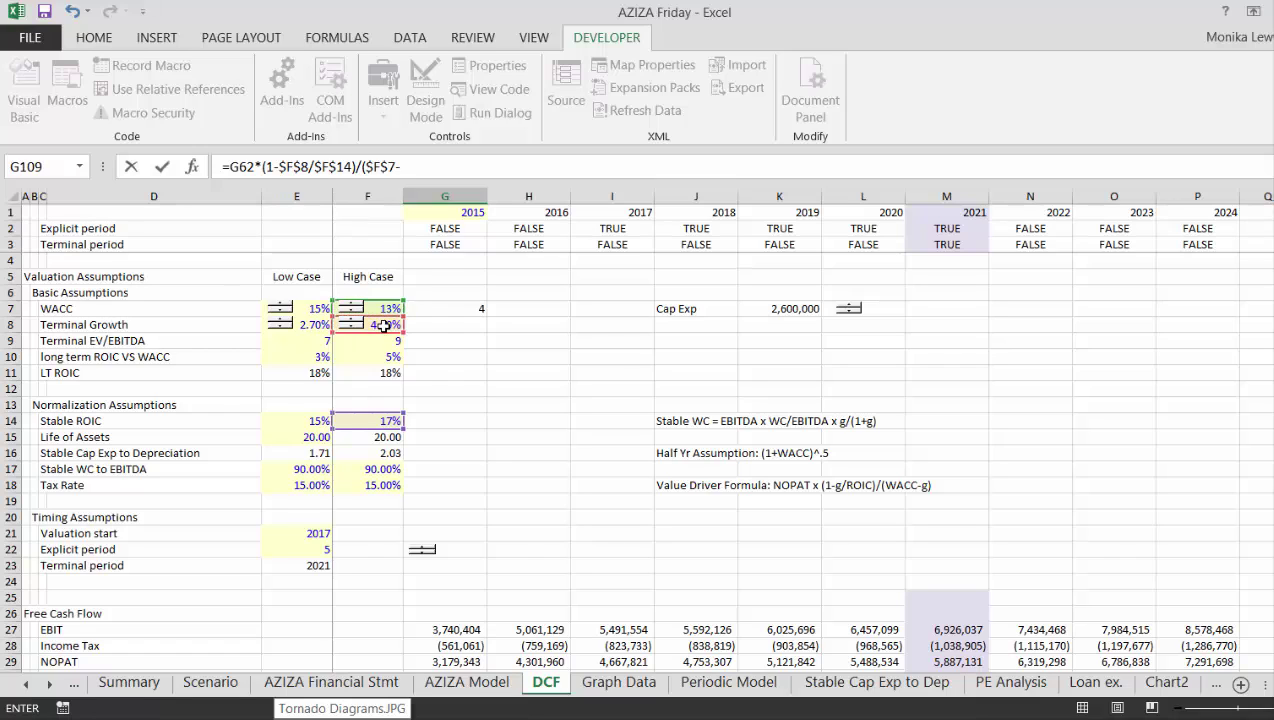
left_click(384, 325)
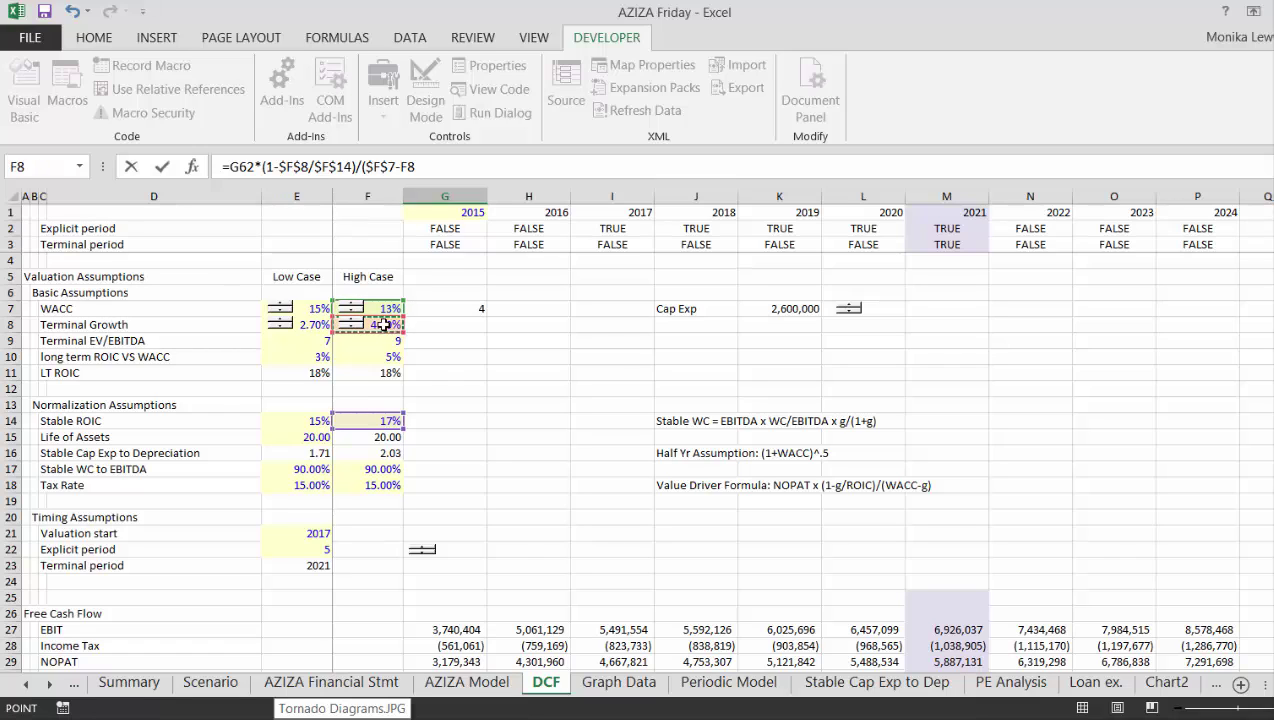
key("F4")
key("ctrl+Return")
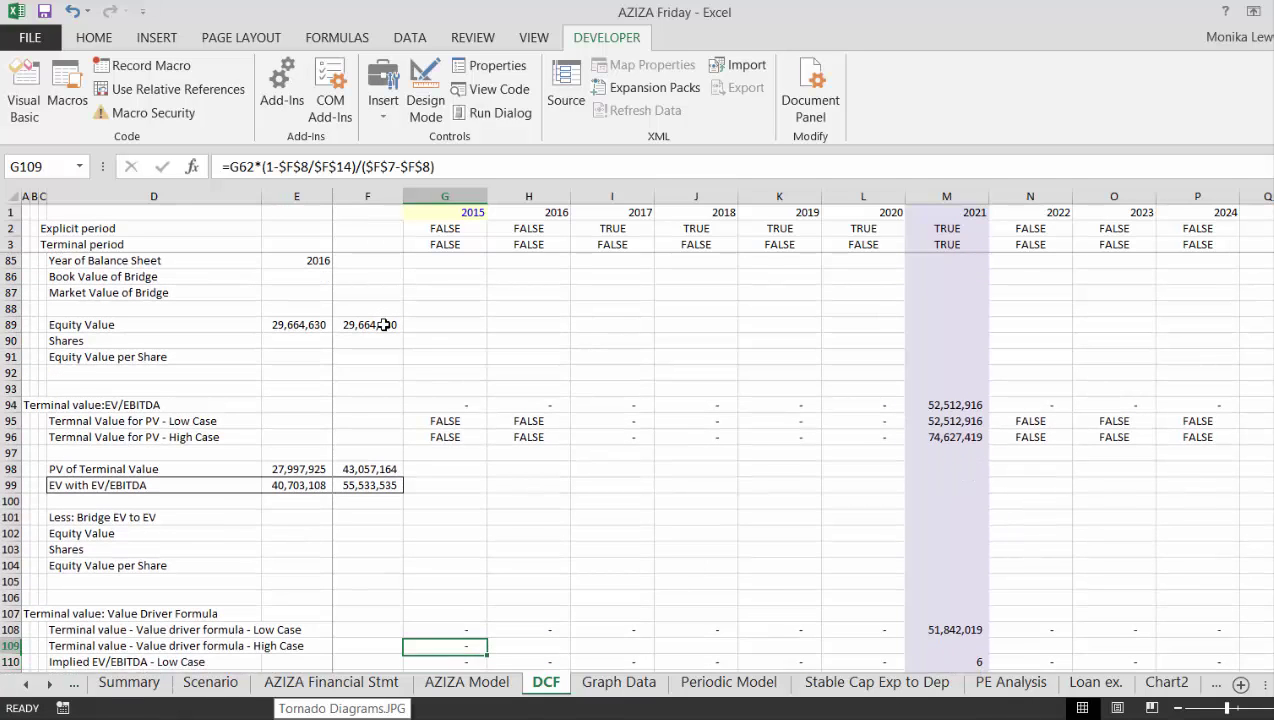
key("ctrl+alt+r")
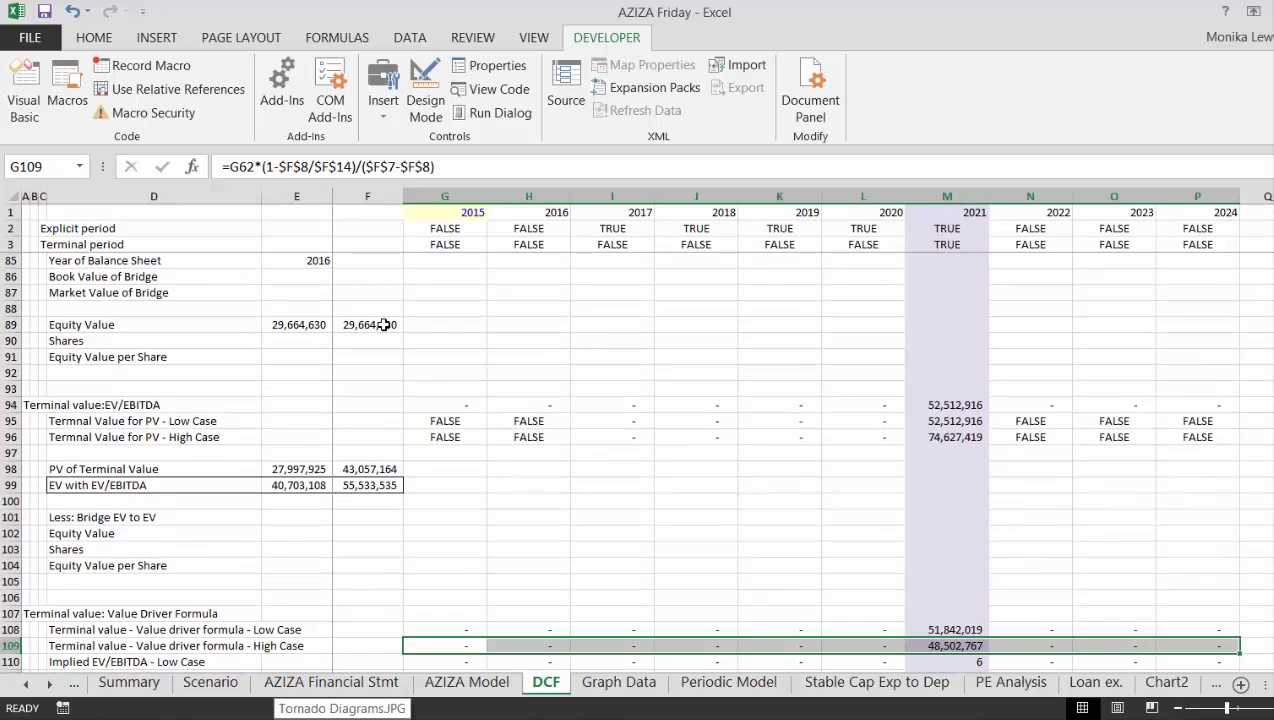
Examine the terminal value and implied EV/EBITDA formulas in the Value Driver Formula section, rows 108 to 112.
key("Down")
key("Down")
key("Down")
key("Down")
key("Down")
key("Up")
key("Up")
key("Up")
key("Up")
key("Up")
key("Up")
key("Down")
key("Down")
key("Down")
key("Down")
key("Down")
key("Down")
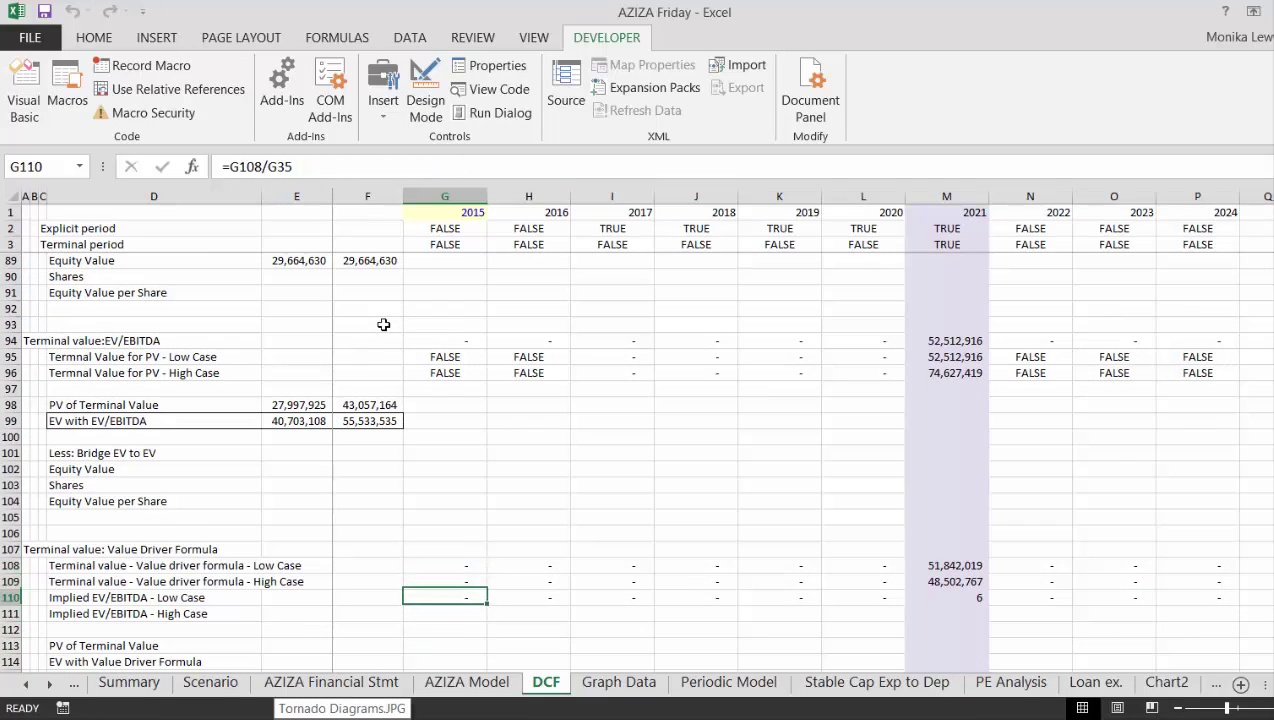
key("Up")
key("Up")
key("Up")
key("Up")
key("Up")
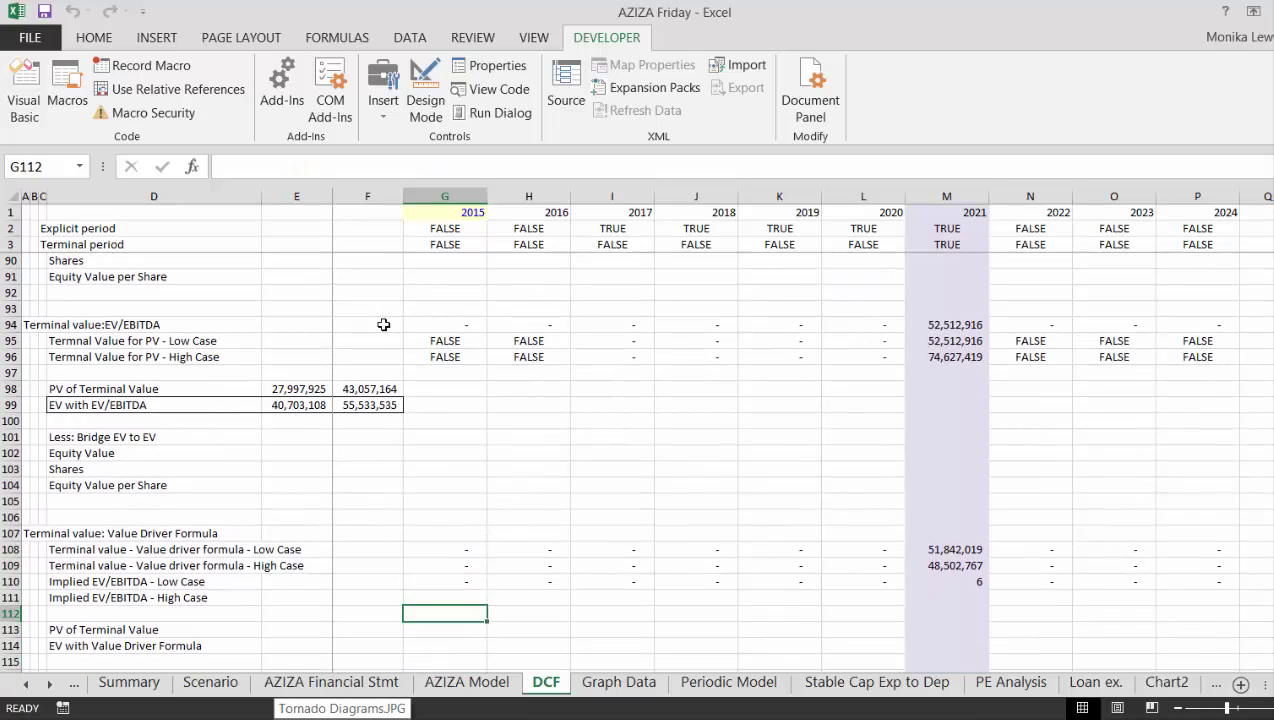
Wrap the low case terminal value formula in G108 in an IF testing explicit period flag G2, and fill it across row 108 through 2024.
key("Left")
key("Left")
key("Left")
key("Right")
key("Up")
key("Right")
key("Right")
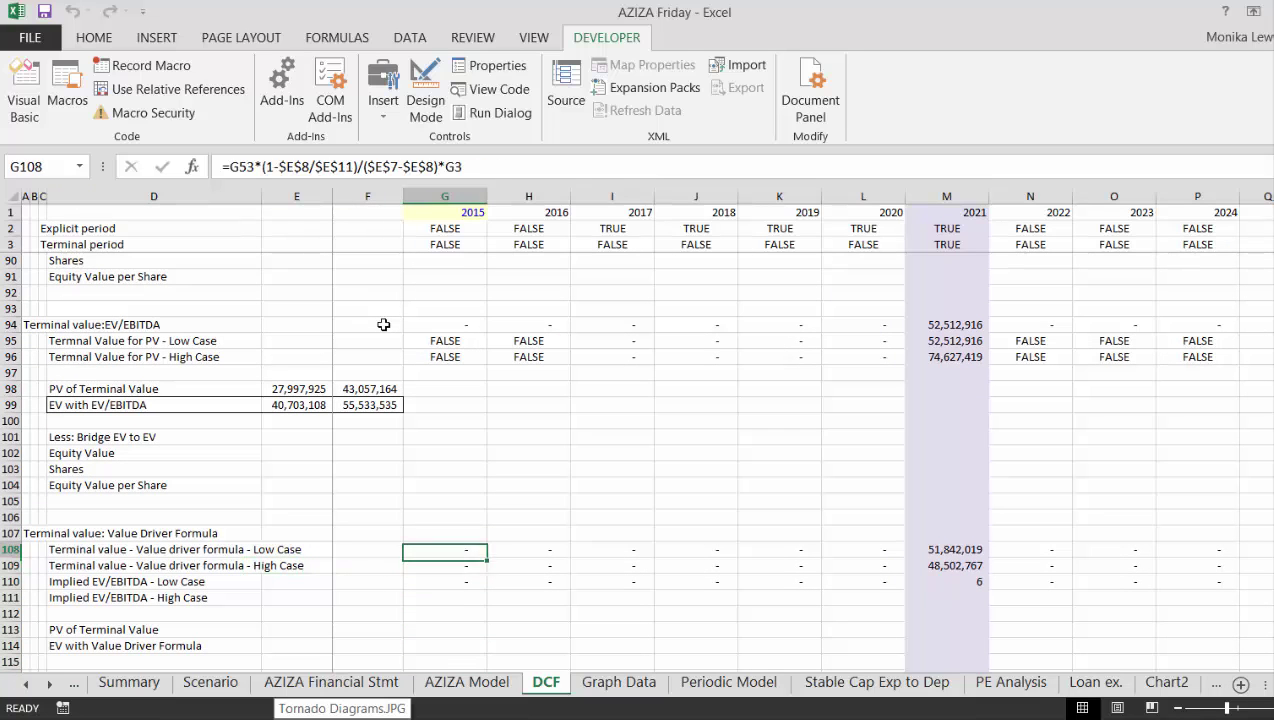
key("F2")
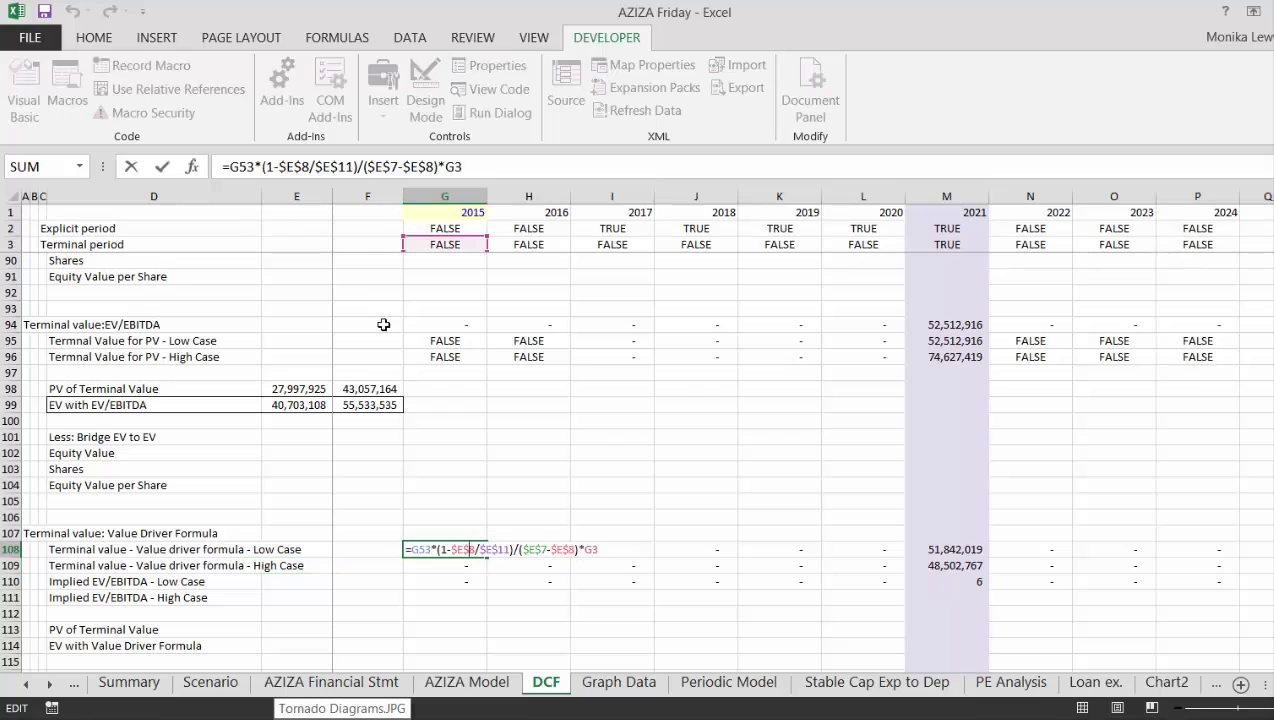
type("if(")
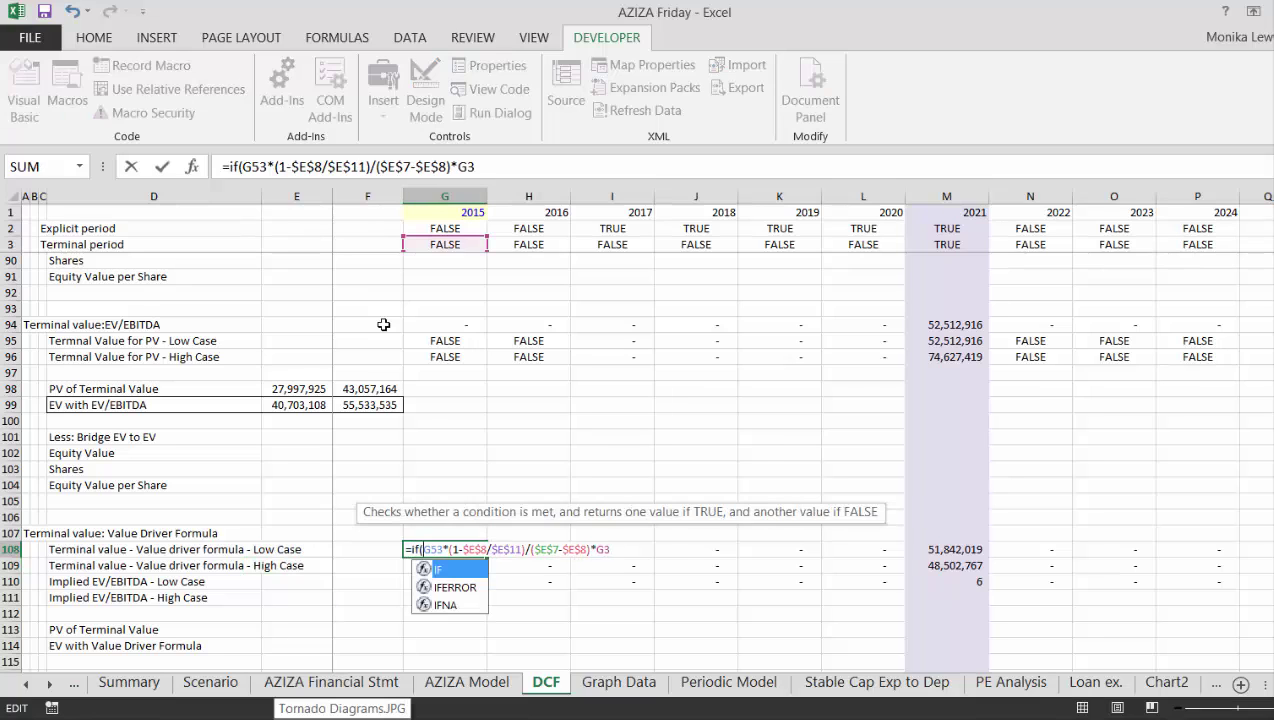
left_click(436, 230)
type(",")
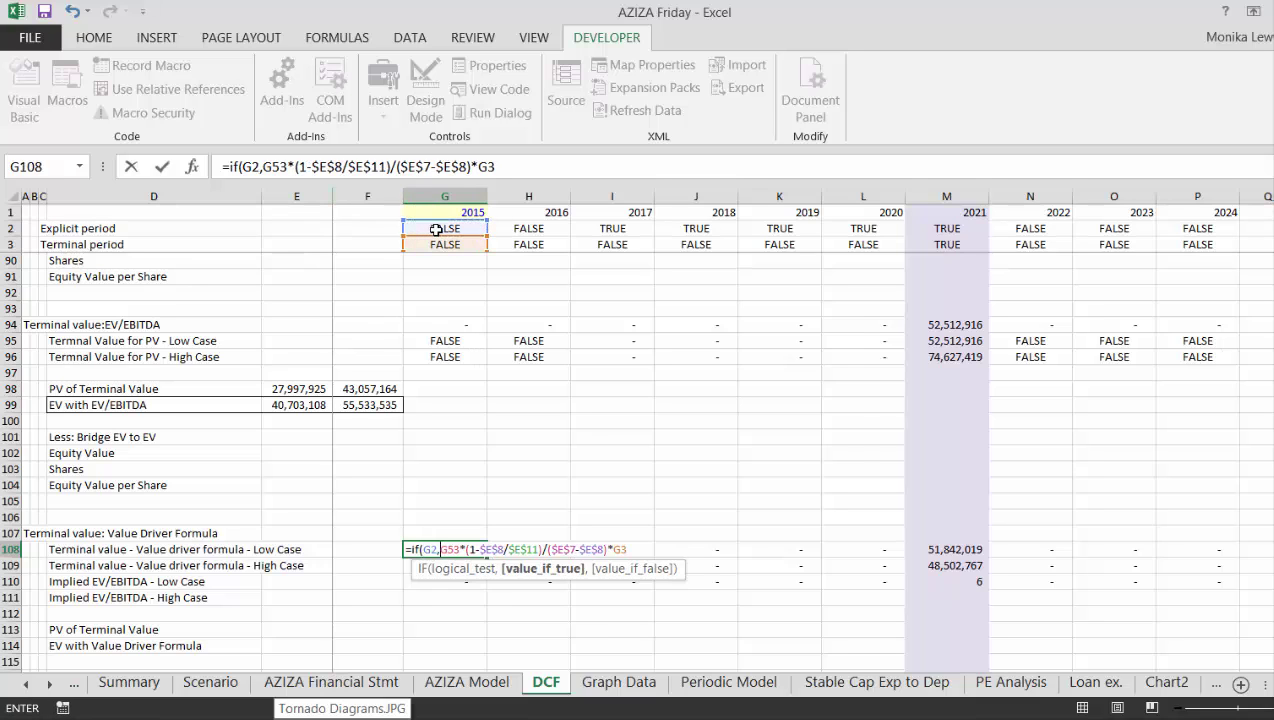
key("Return")
key("Return")
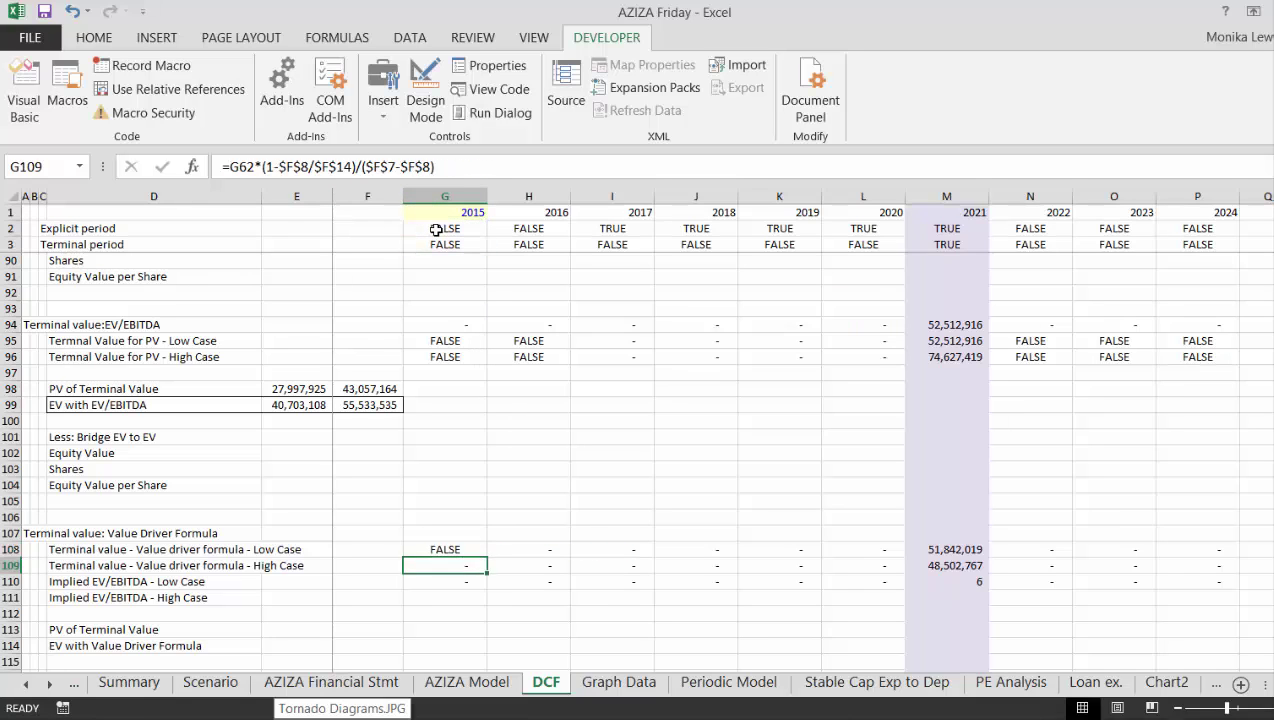
key("ctrl+shift+Right")
key("ctrl+r")
key("Down")
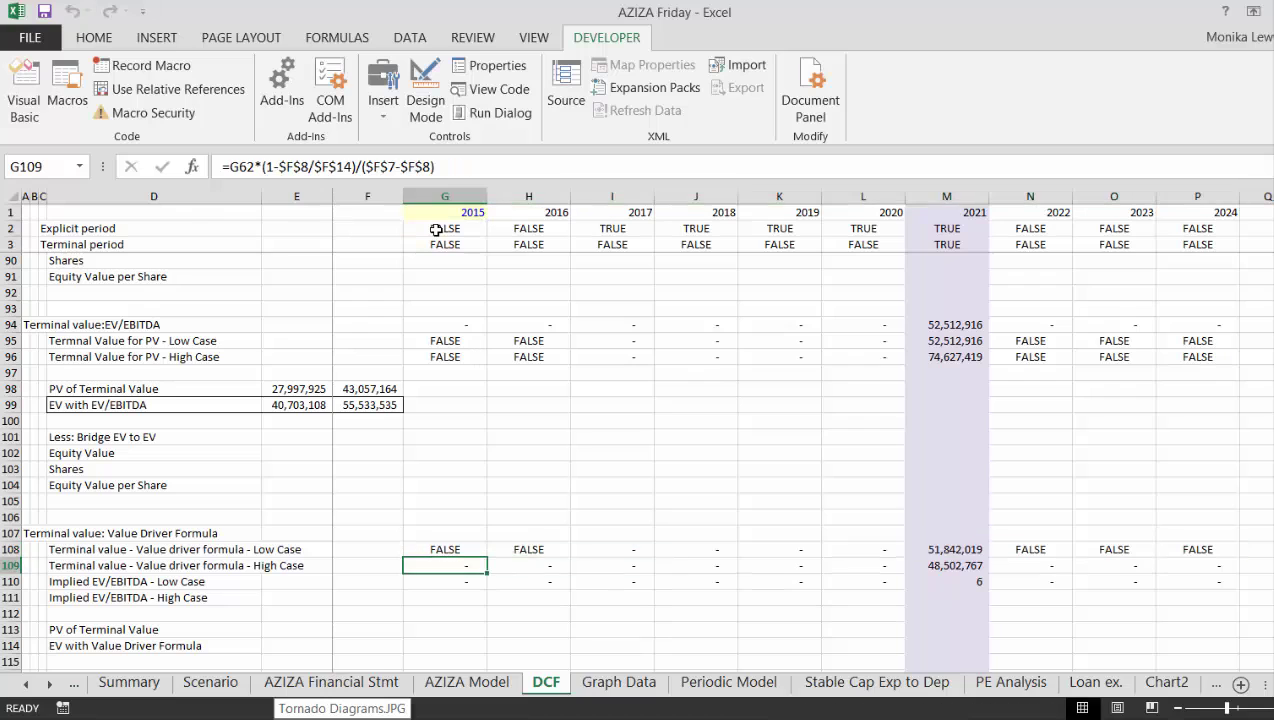
Wrap the high case terminal value formula in G109 in an IF testing G2, and fill it across row 109 through 2024.
key("F2")
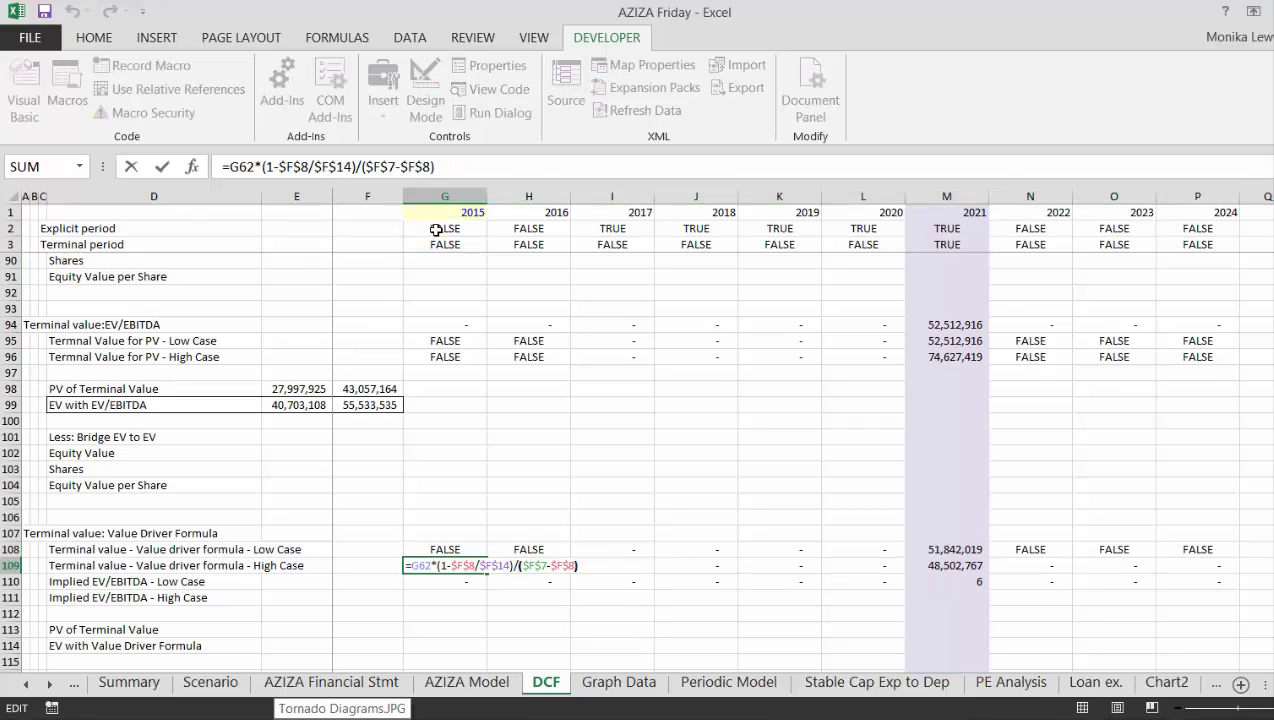
type("if(")
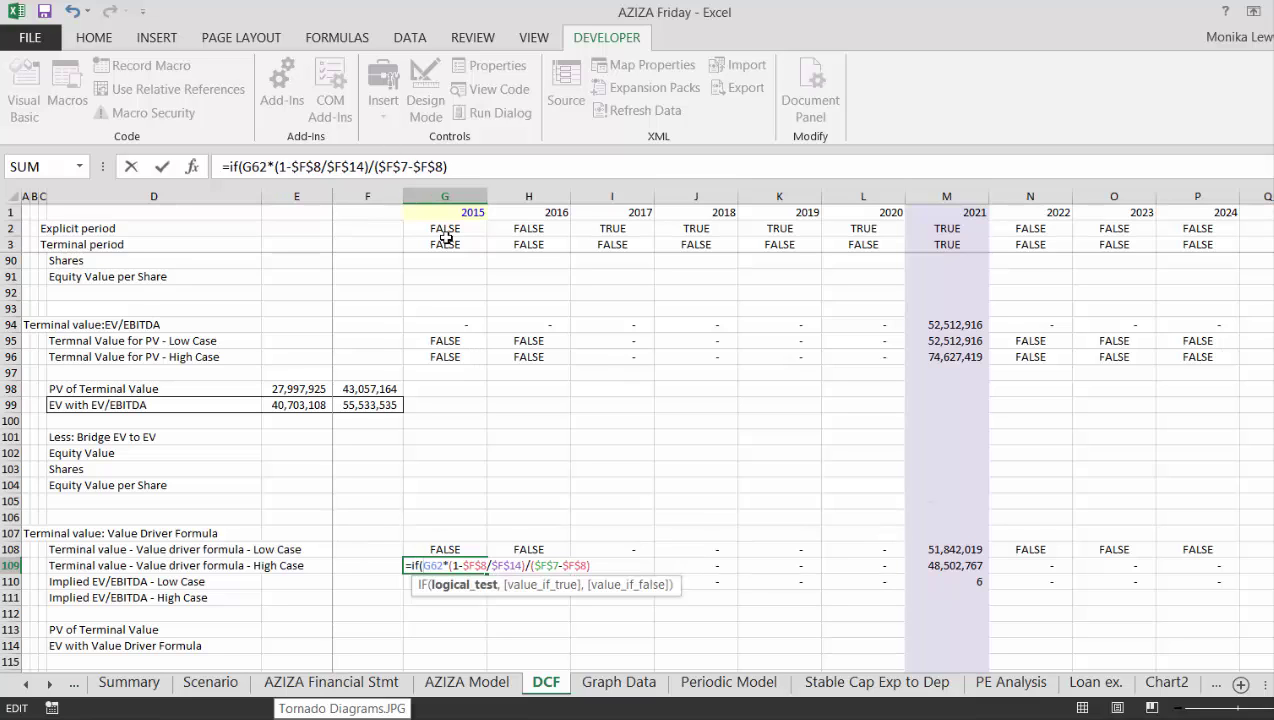
left_click(445, 229)
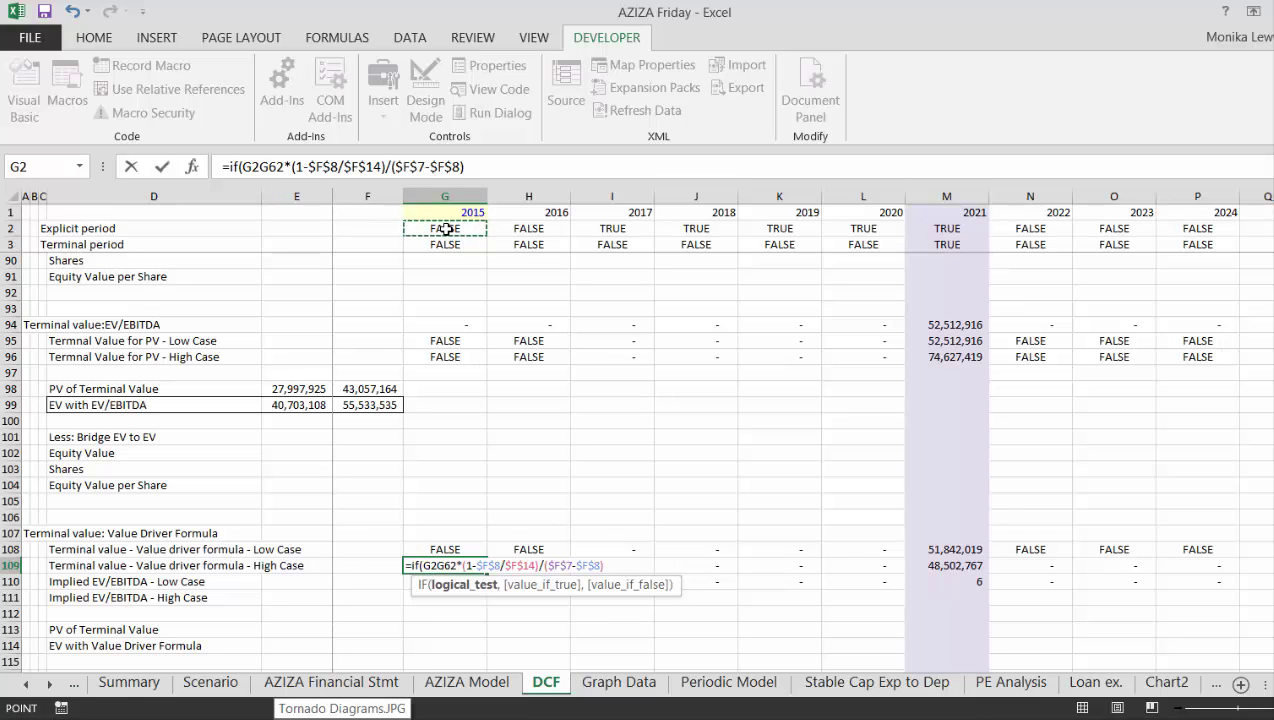
type(",")
key("Return")
key("Return")
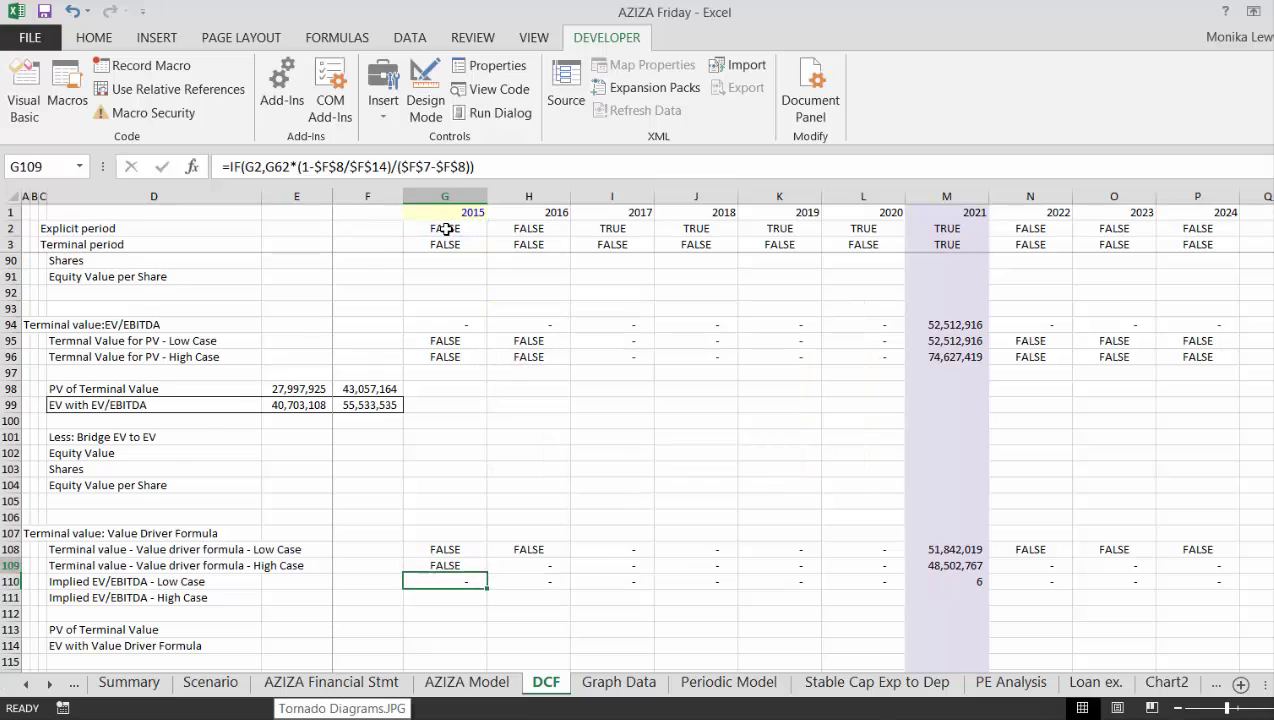
key("ctrl+shift+Right")
key("ctrl+r")
Enter =NPV(E7,108:108) in E113 to discount the low case value driver terminal value at the low case WACC.
key("Down")
key("Down")
key("Down")
key("Down")
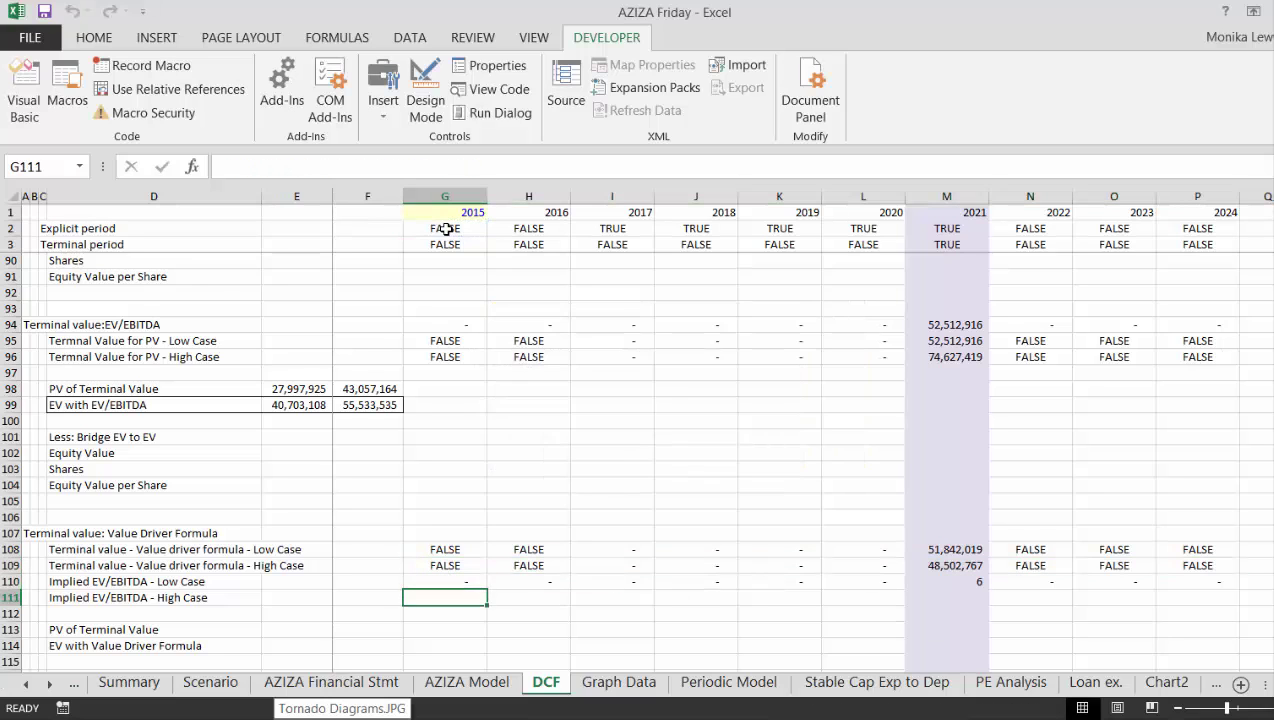
key("Left")
key("Left")
key("Left")
key("Right")
type("=npv(")
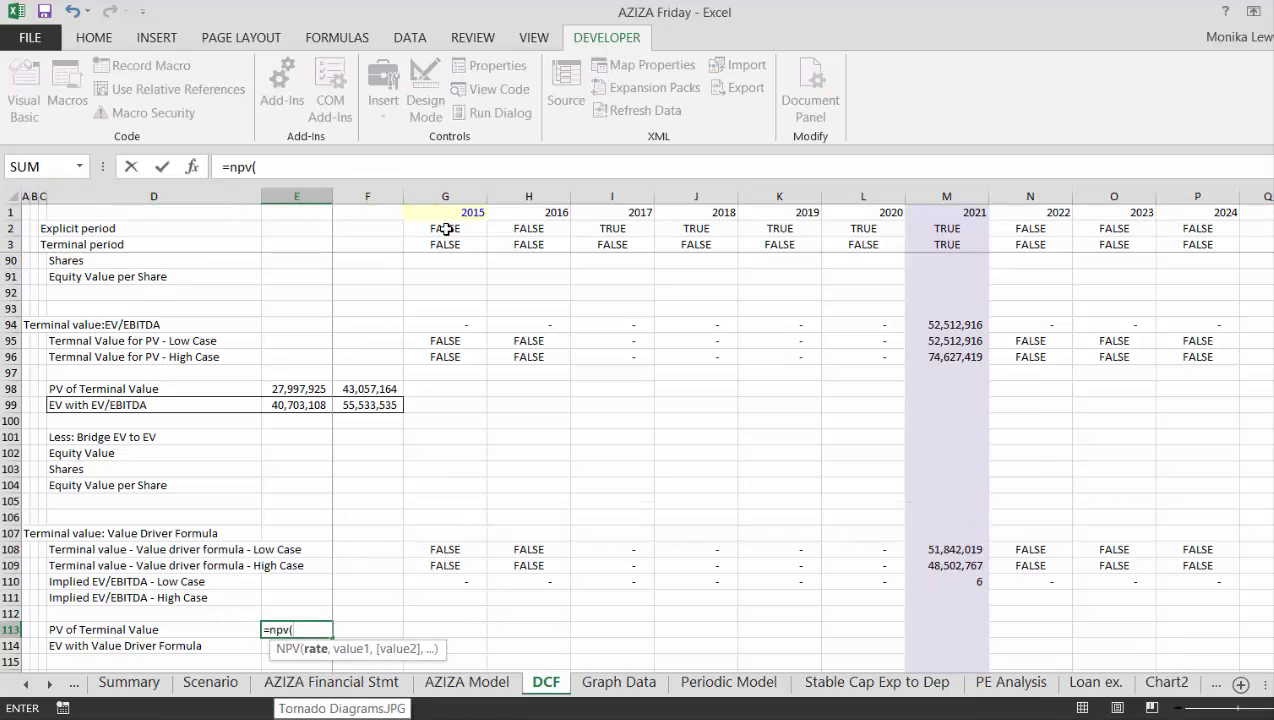
key("Page_Up")
key("Page_Up")
key("Page_Up")
key("Page_Up")
key("Page_Up")
key("Down")
key("Down")
key("Down")
type(",")
key("Up")
key("Up")
key("Up")
key("Up")
key("Up")
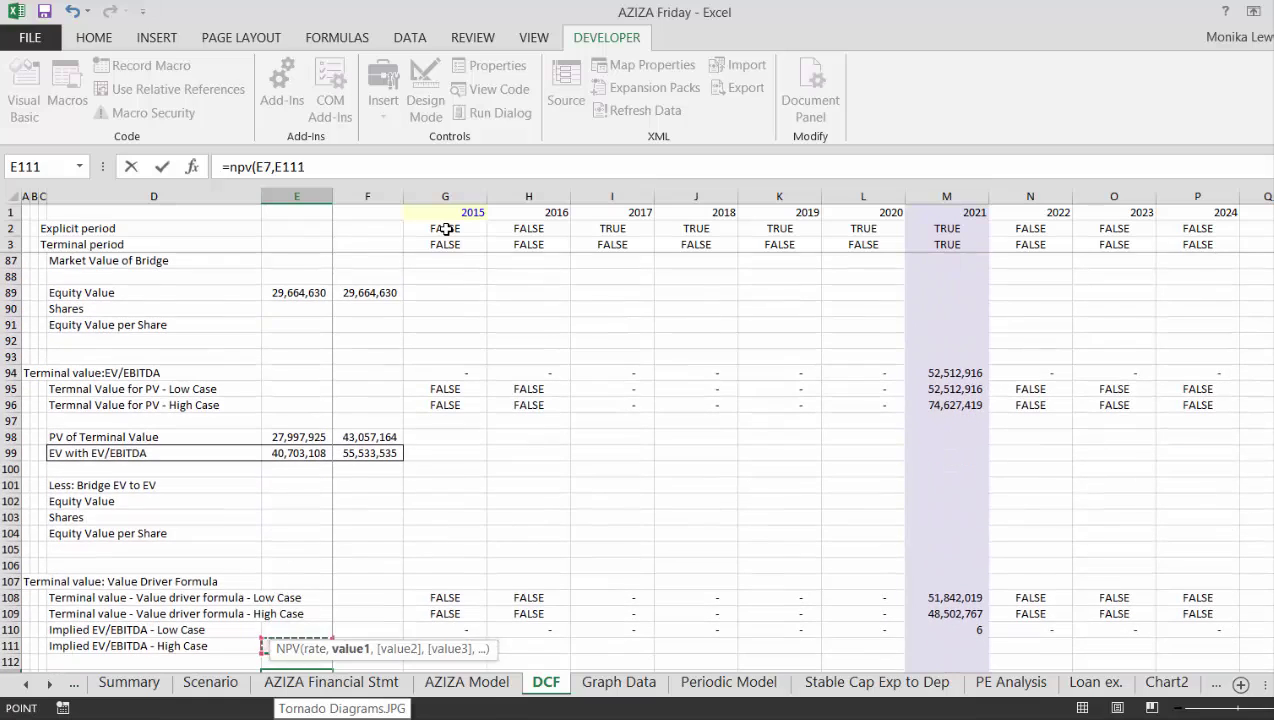
key("shift+space")
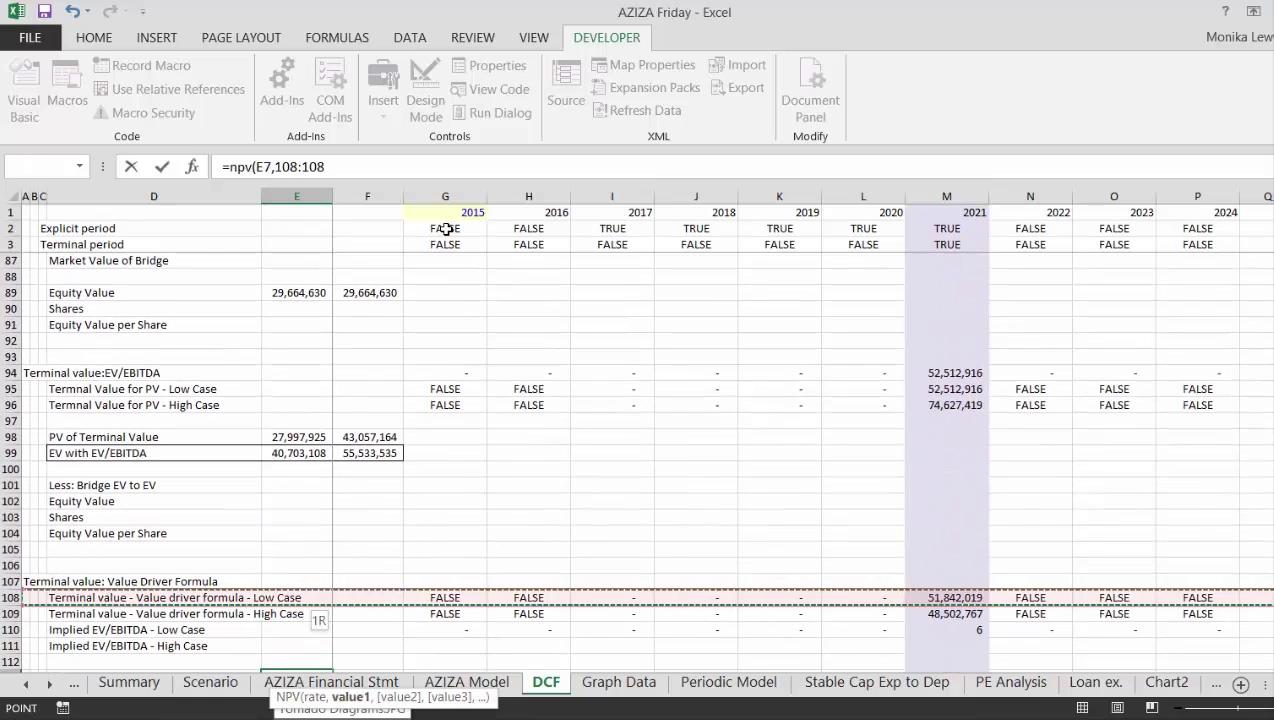
key("Return")
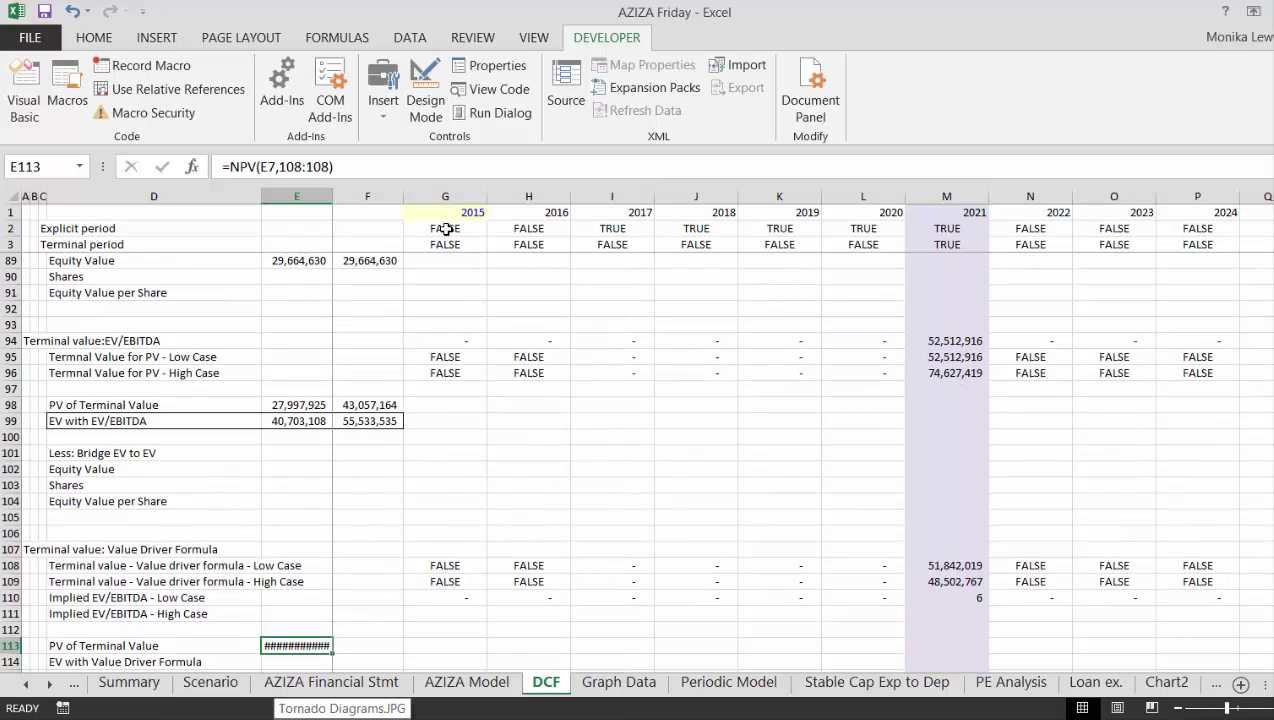
Remove the decimals from the low case PV of Terminal Value in E113.
left_click(93, 38)
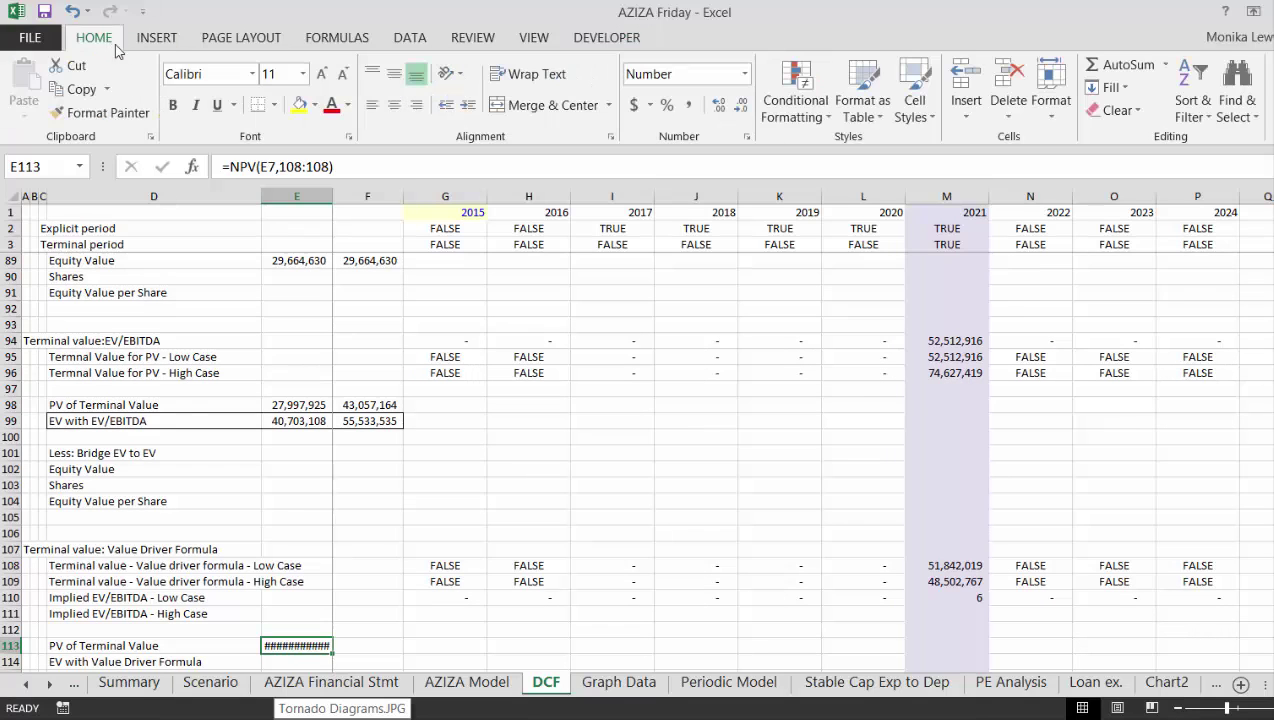
left_click(742, 110)
left_click(742, 110)
Multiply the E113 formula by (1+E7)^.5 to apply the half-year assumption at the low case WACC.
key("F2")
type("*")
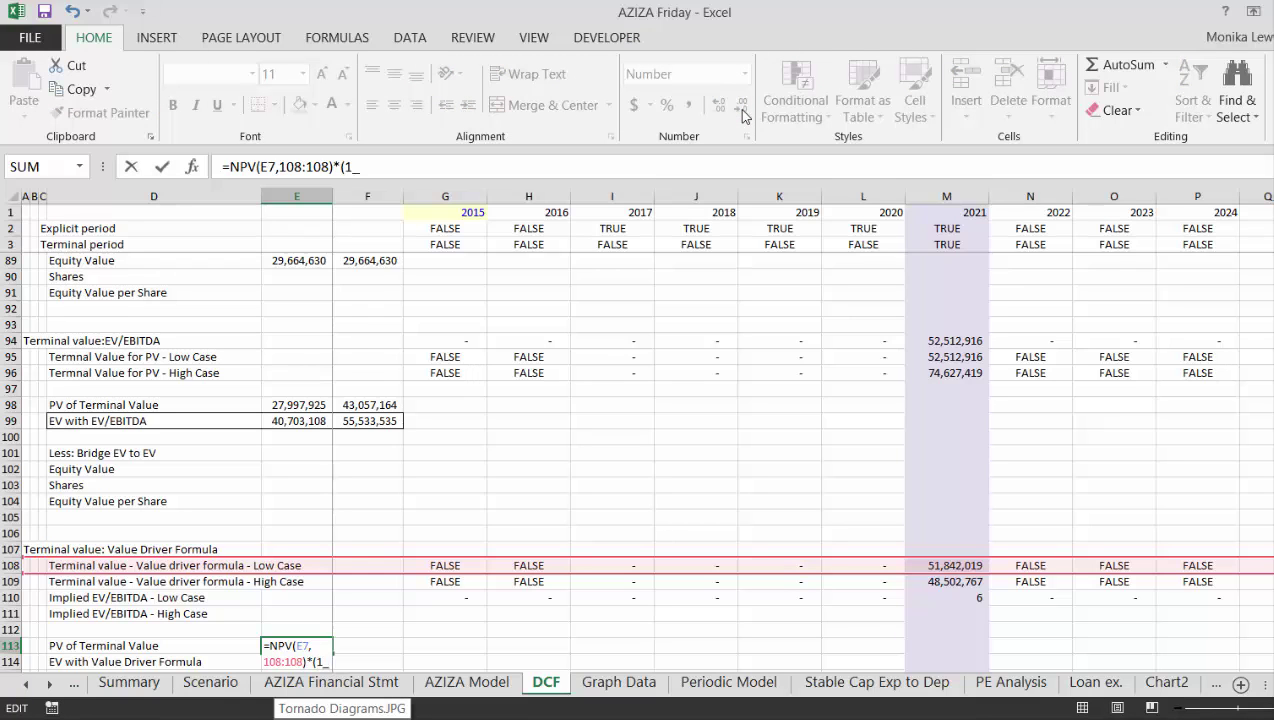
left_click(297, 286)
key("ctrl+Up")
key("ctrl+Up")
key("ctrl+Up")
key("ctrl+Up")
key("ctrl+Up")
key("ctrl+Up")
key("ctrl+Up")
key("ctrl+Up")
key("ctrl+Up")
key("ctrl+Up")
key("ctrl+Up")
key("ctrl+Up")
key("ctrl+Up")
key("ctrl+Up")
key("ctrl+Up")
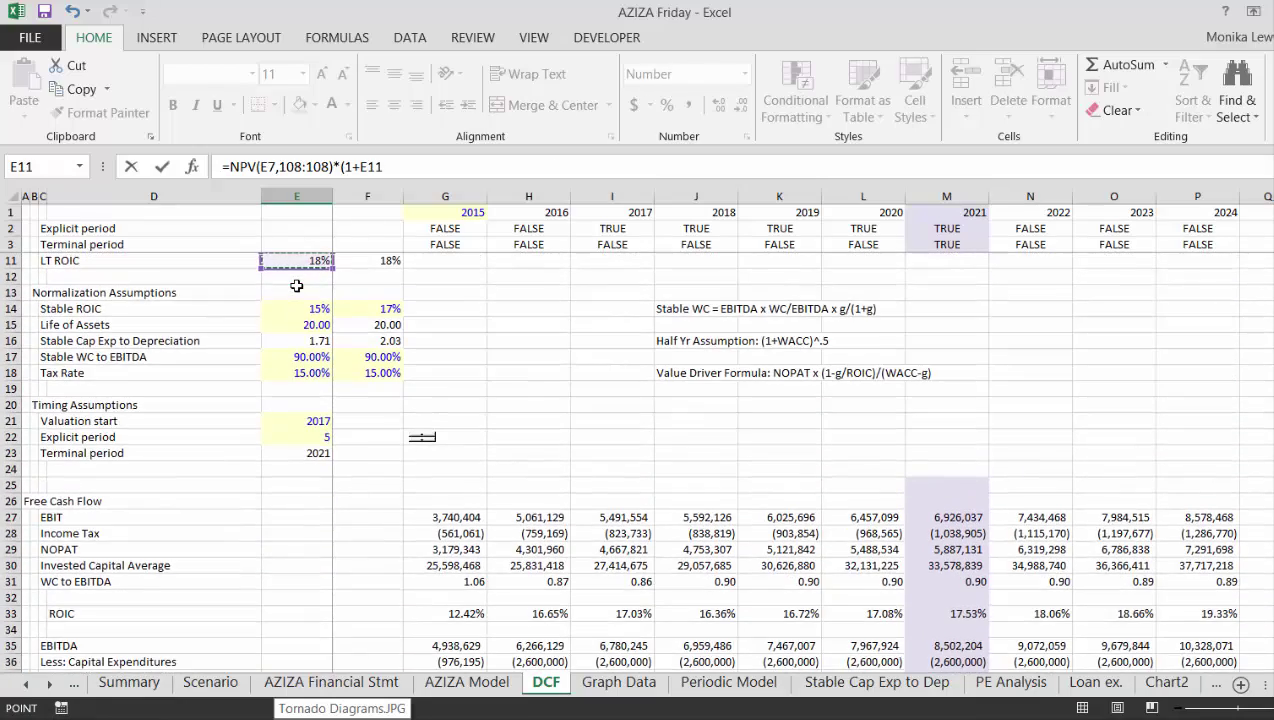
key("Up")
key("Up")
key("Up")
key("Up")
key("Up")
key("Up")
key("Up")
key("Down")
key("Down")
key("Down")
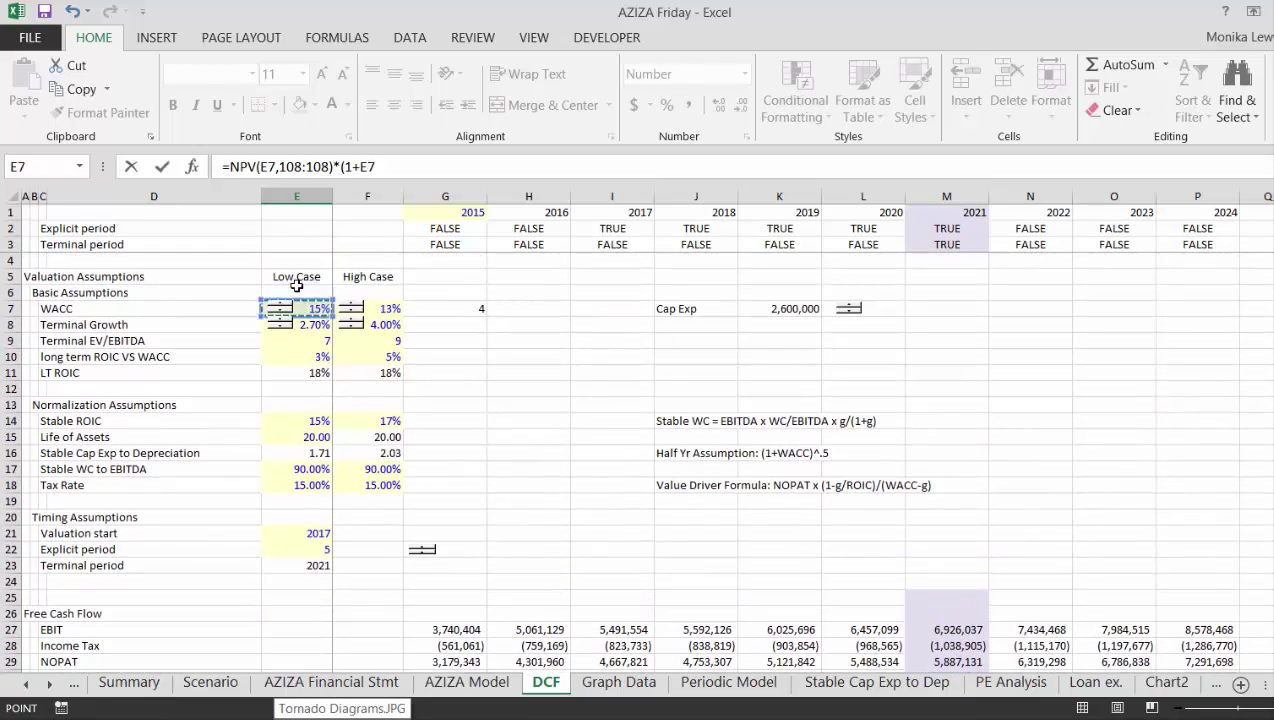
type("^.5")
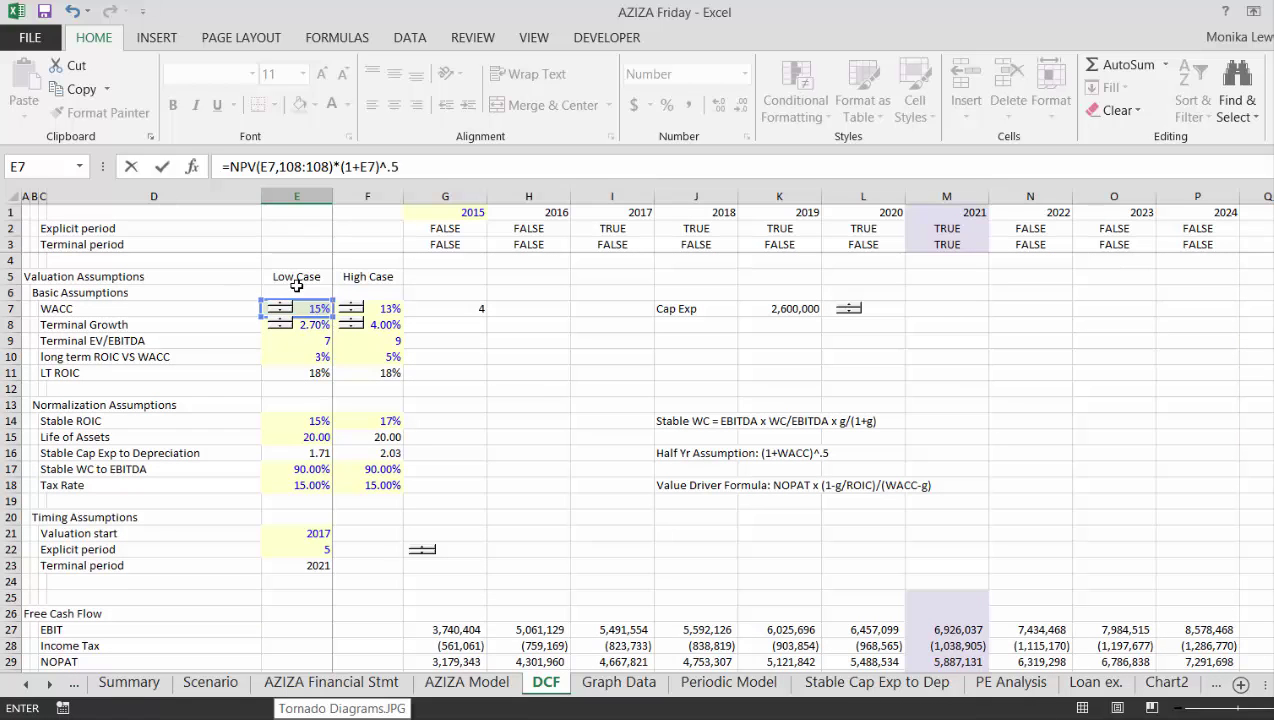
key("Return")
key("Up")
Enter =NPV(F7,109:109) in F113 to discount the high case value driver terminal value at the high case WACC.
key("Right")
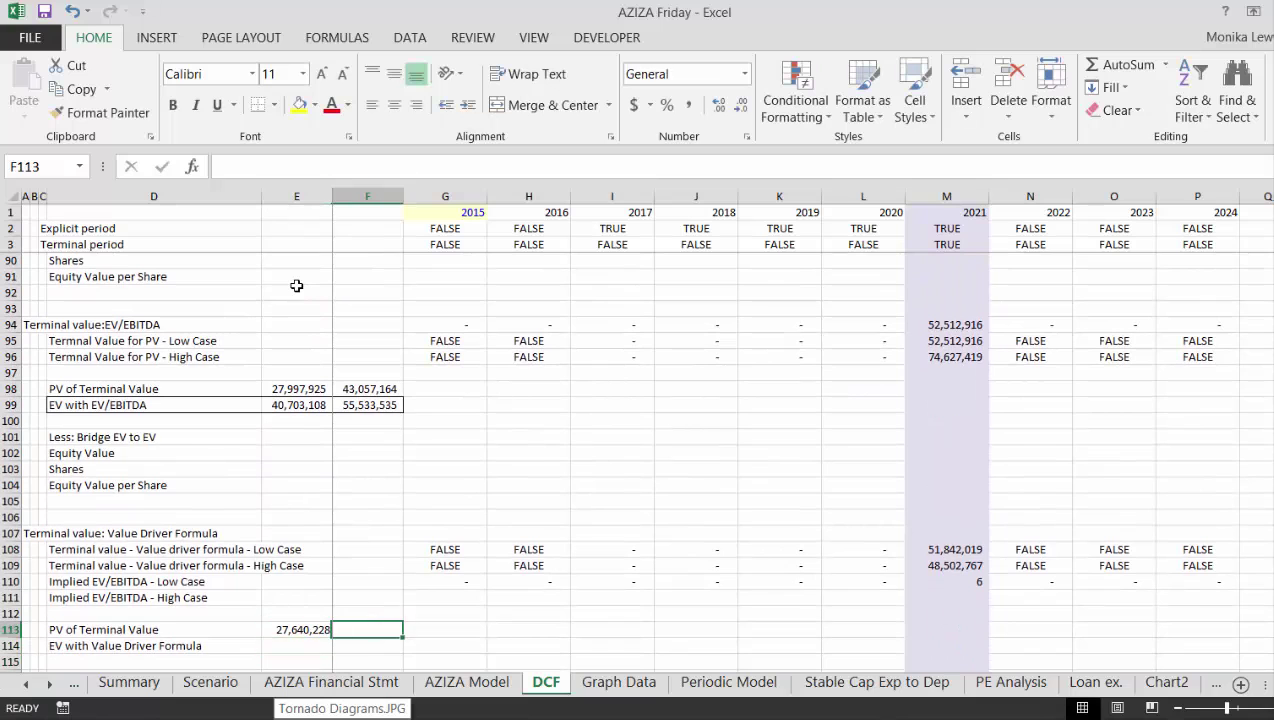
type("=n")
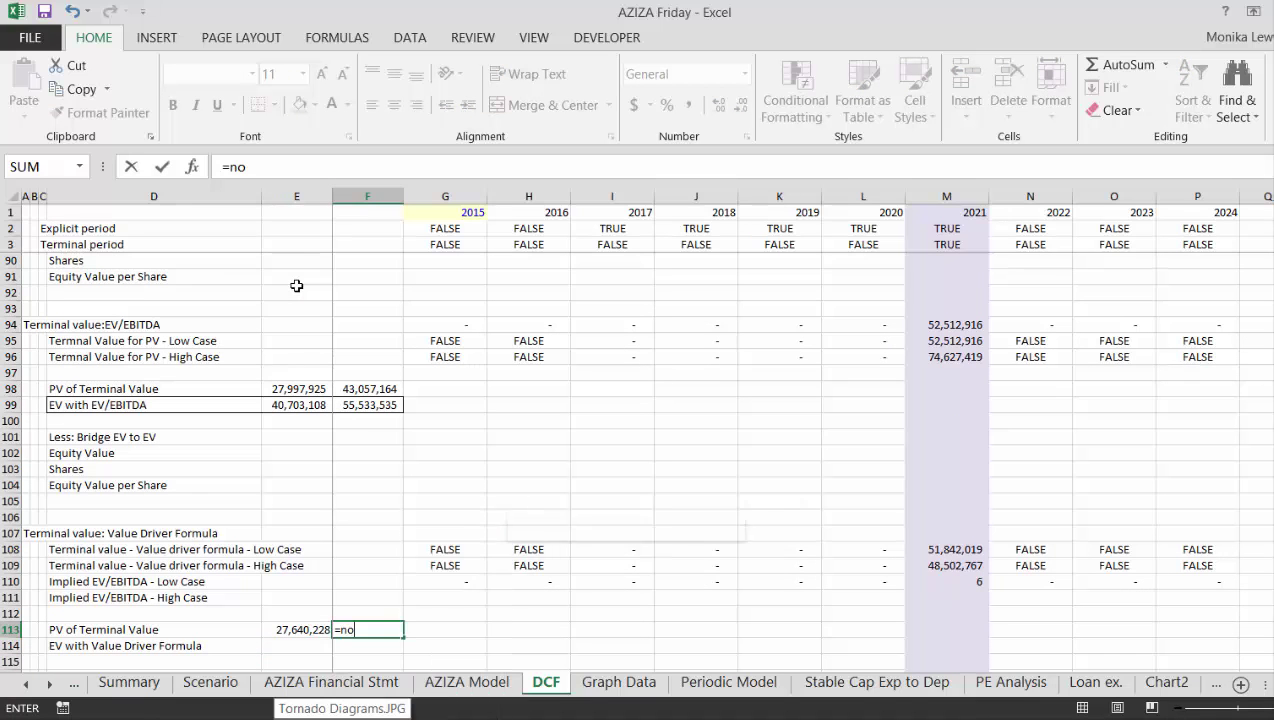
type("pv(")
key("Page_Up")
key("Page_Up")
key("Page_Up")
key("Page_Up")
key("Page_Up")
key("Down")
key("Down")
key("Down")
type(",")
key("Page_Up")
key("Page_Up")
key("Page_Up")
key("Page_Up")
key("Page_Up")
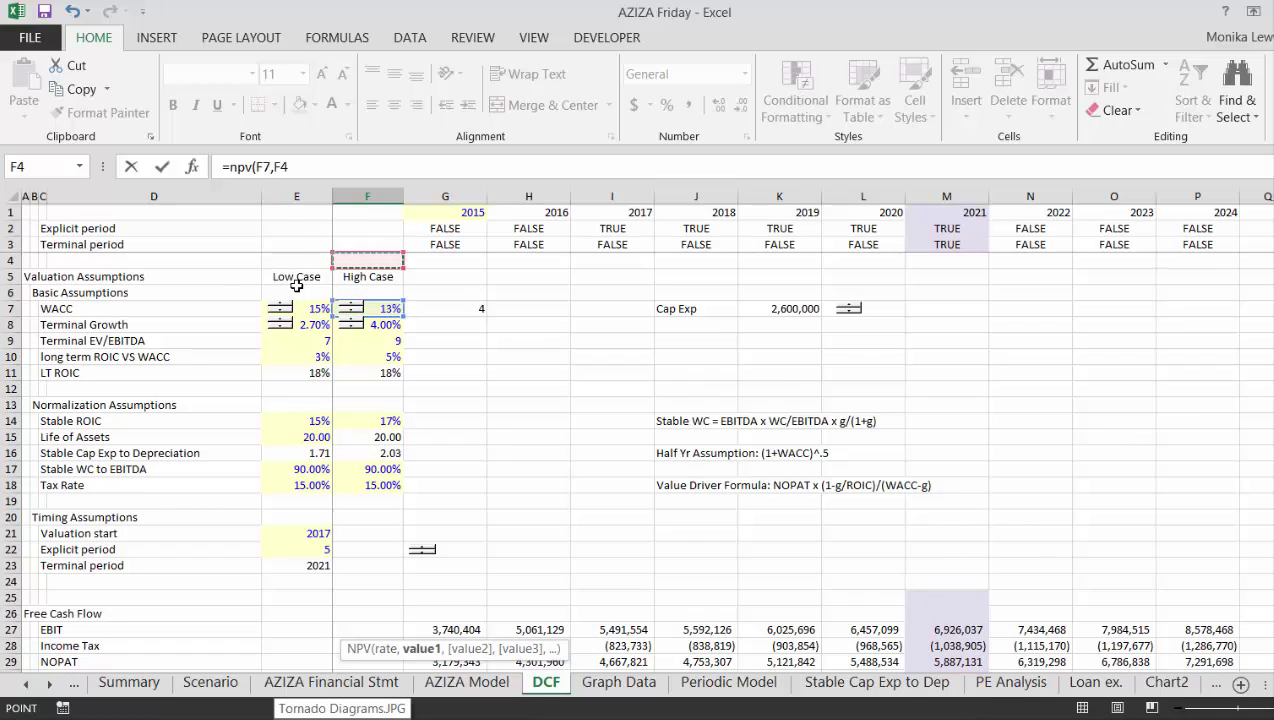
key("Down")
key("Down")
key("Down")
key("Page_Down")
key("Page_Down")
key("Page_Down")
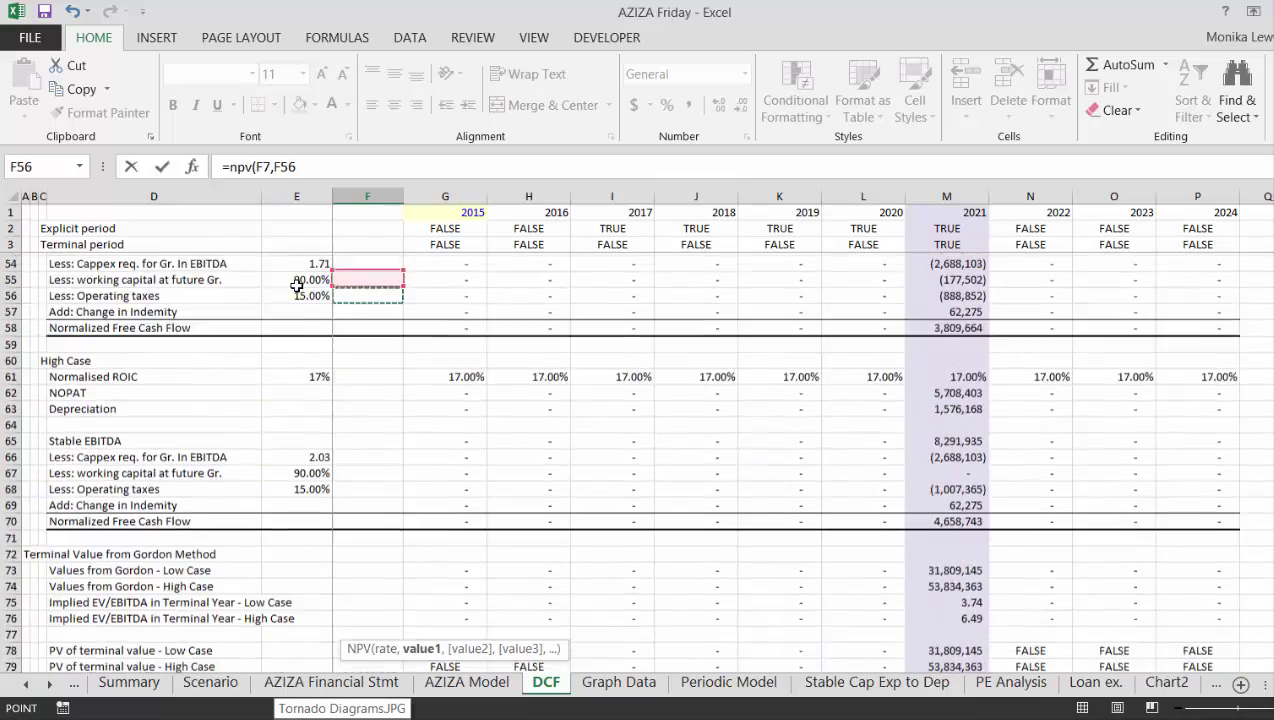
key("Page_Down")
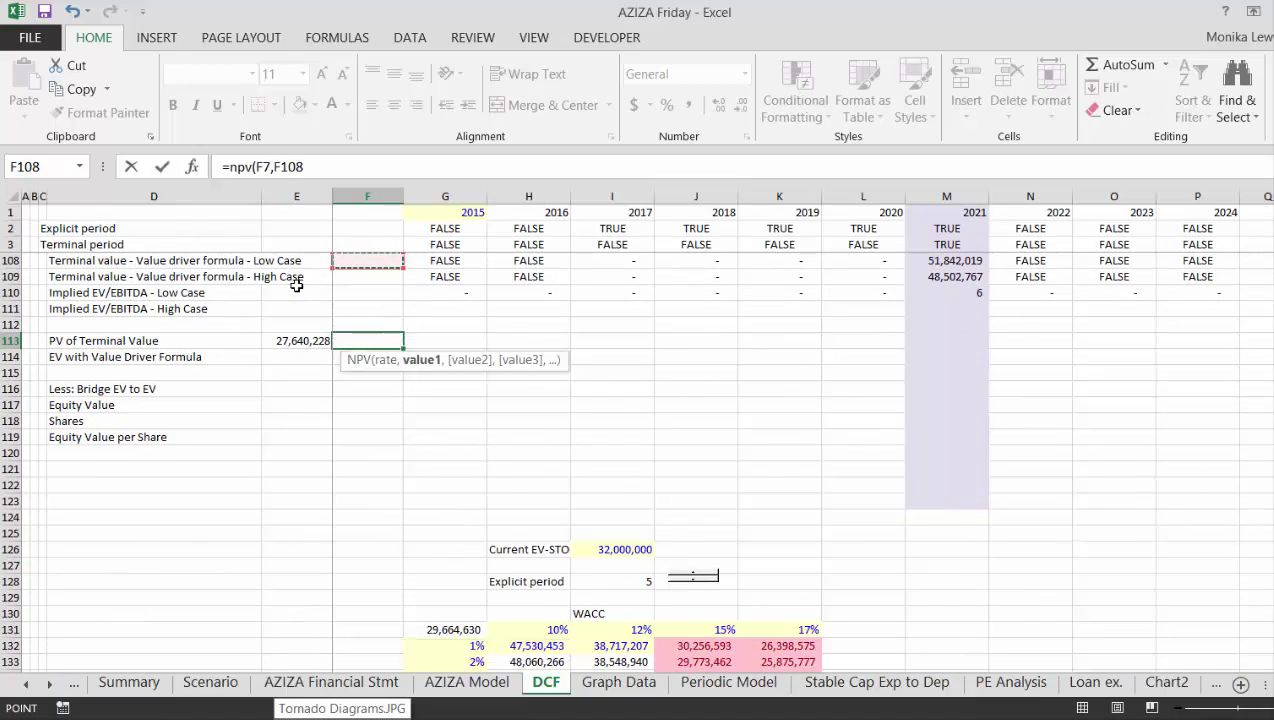
key("Up")
key("Up")
key("Up")
key("Down")
key("Down")
key("Down")
key("Down")
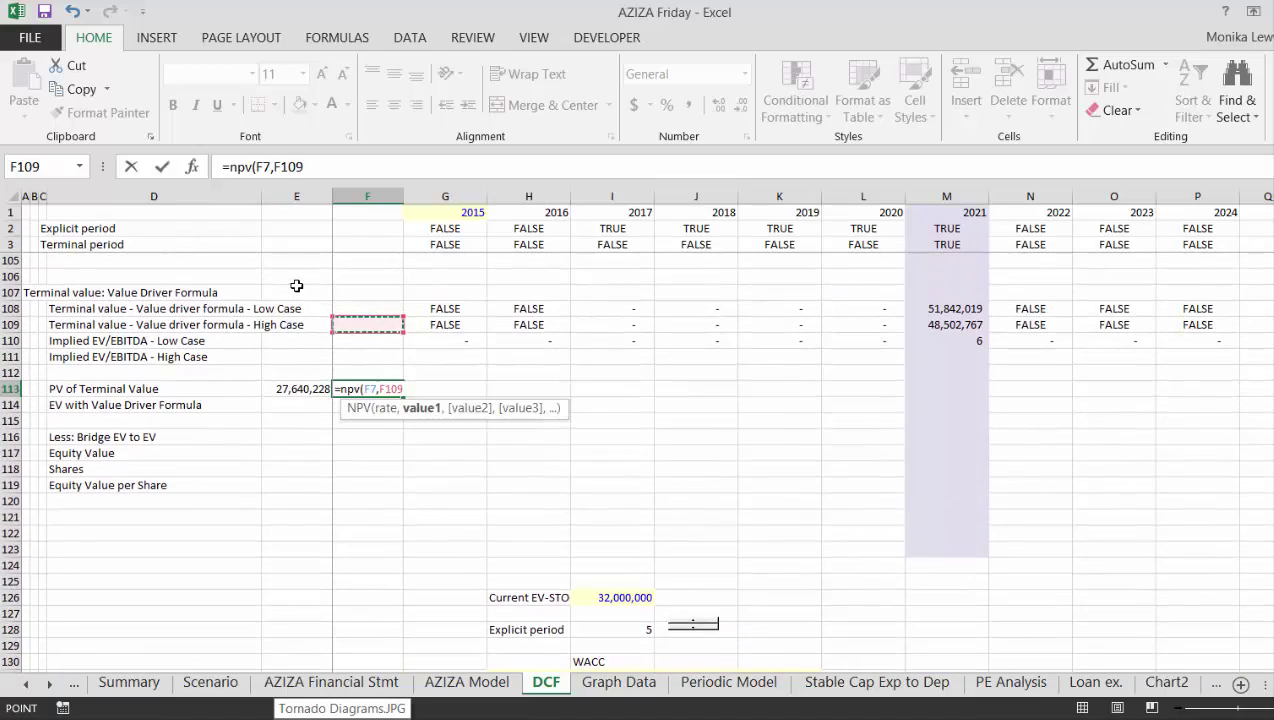
key("shift+space")
key("ctrl+Return")
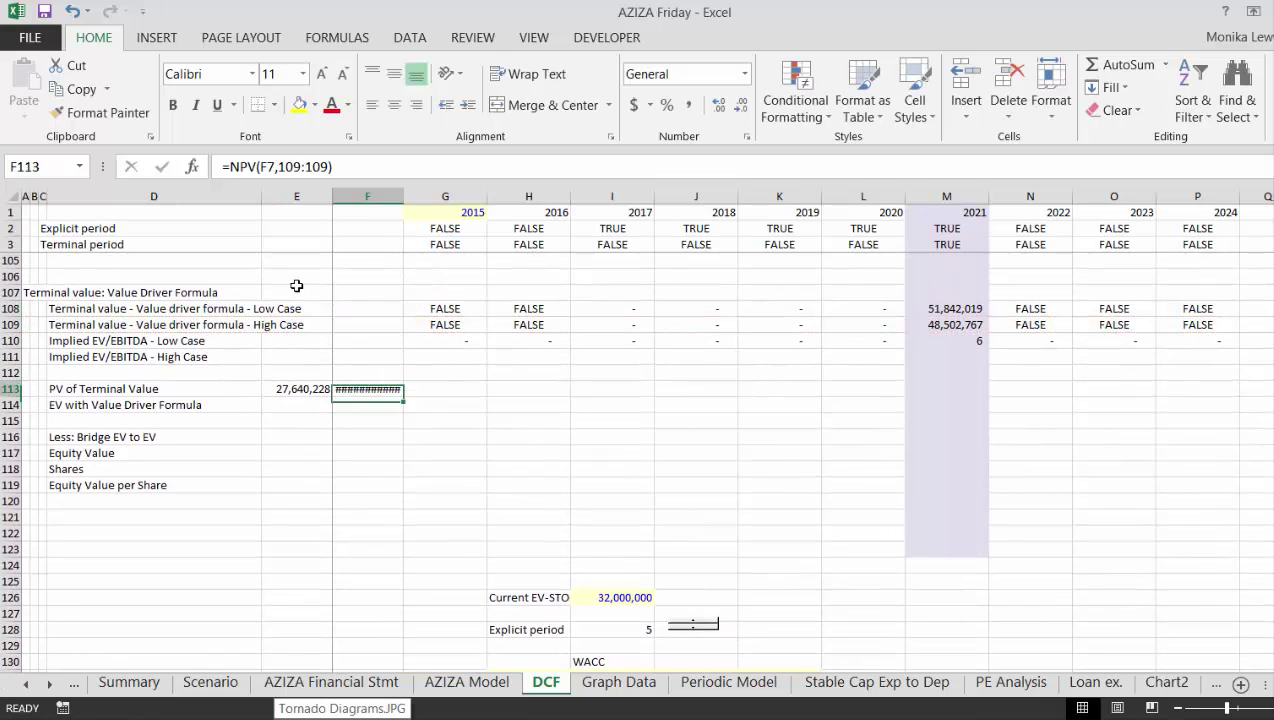
Format the high case PV of Terminal Value in F113 as a number without decimals.
key("ctrl+shift+1")
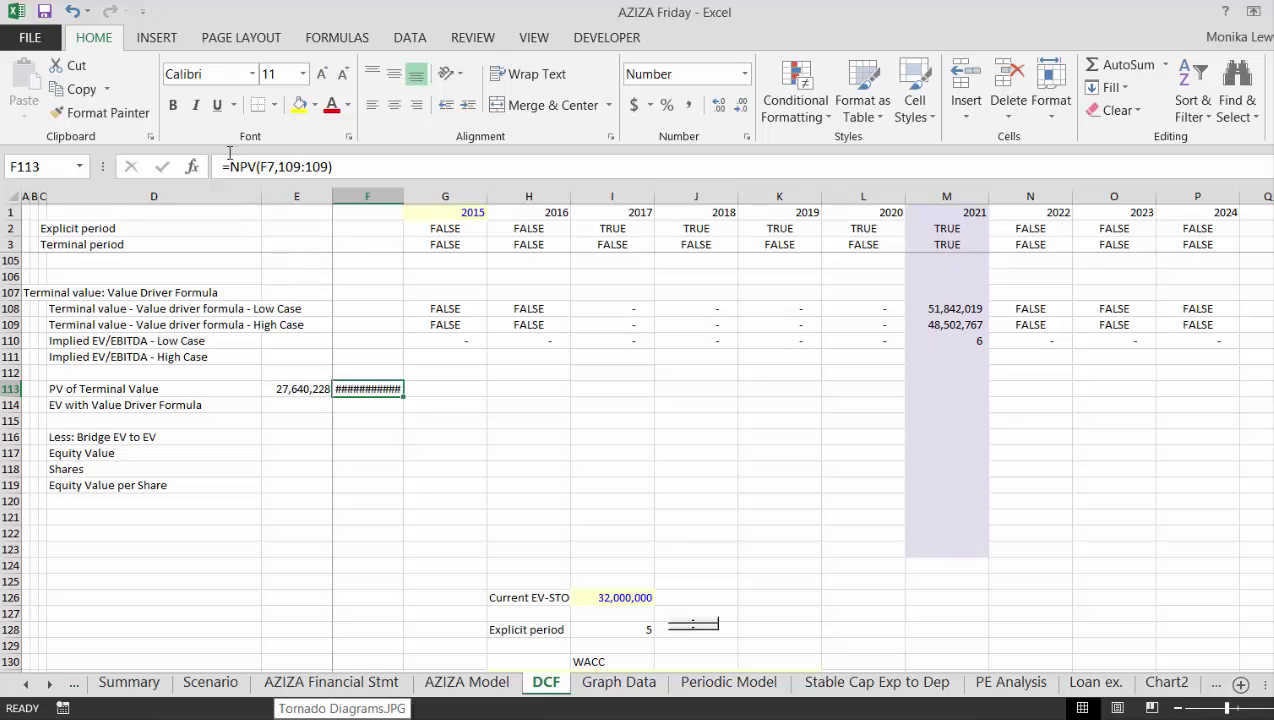
left_click(742, 110)
left_click(742, 110)
type("*")
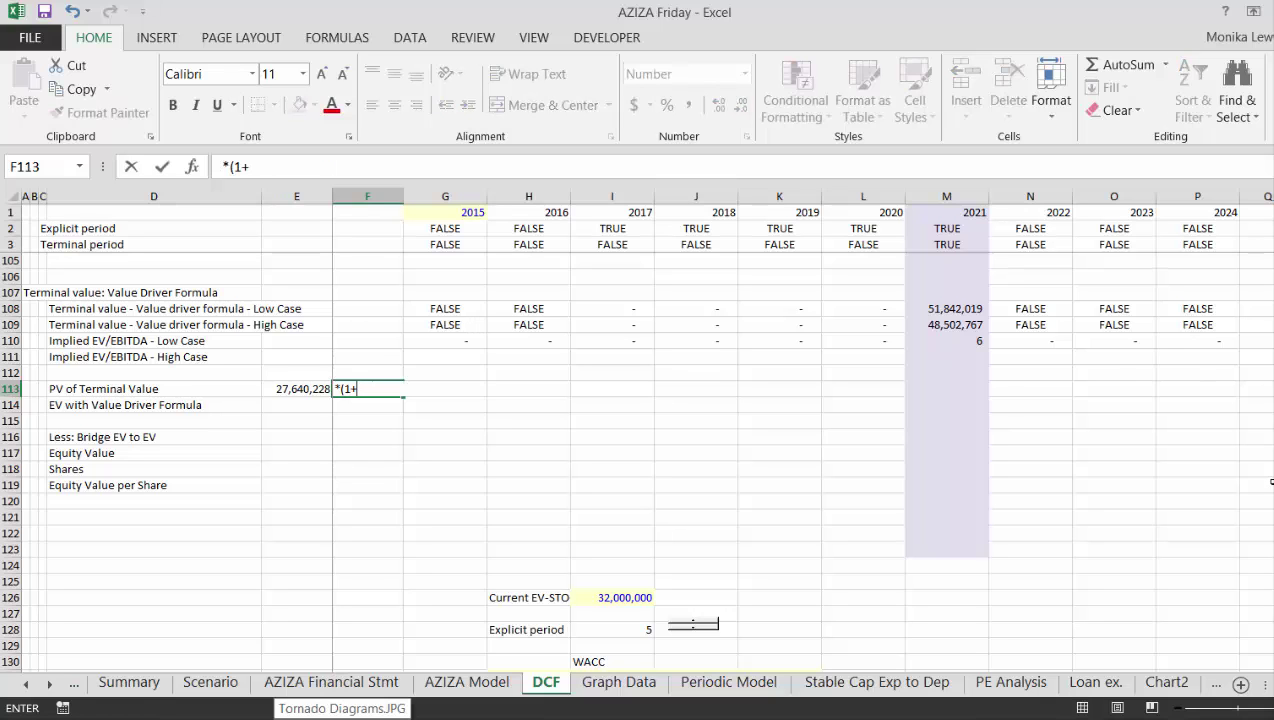
left_click_drag(1273, 531, 1273, 205)
key("Escape")
left_click(375, 308)
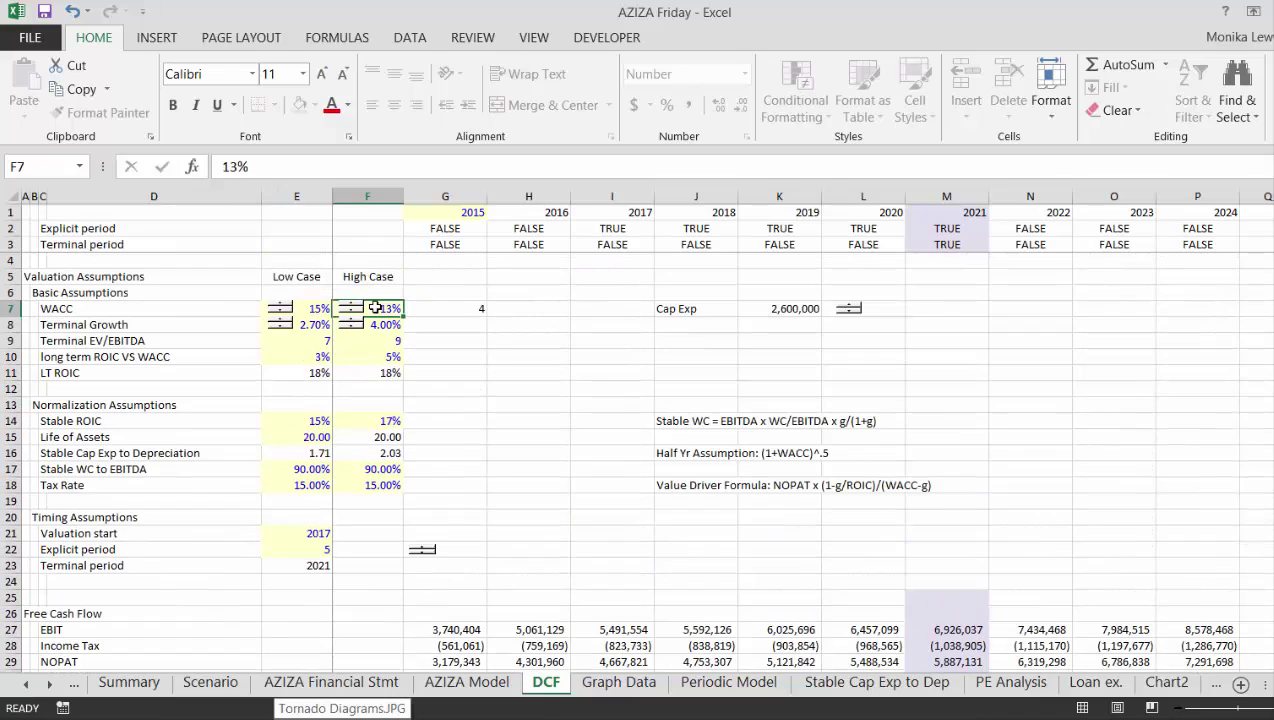
key("Page_Down")
key("Page_Down")
key("Page_Down")
key("Page_Down")
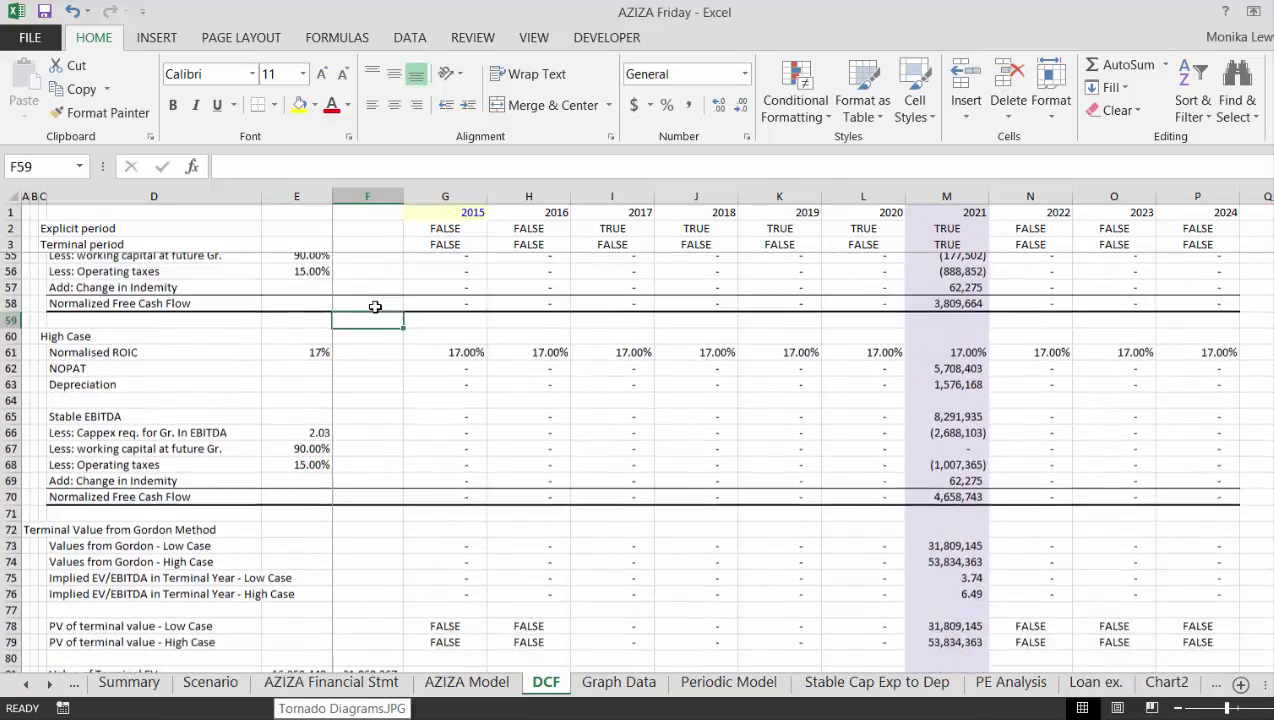
key("Down")
key("Down")
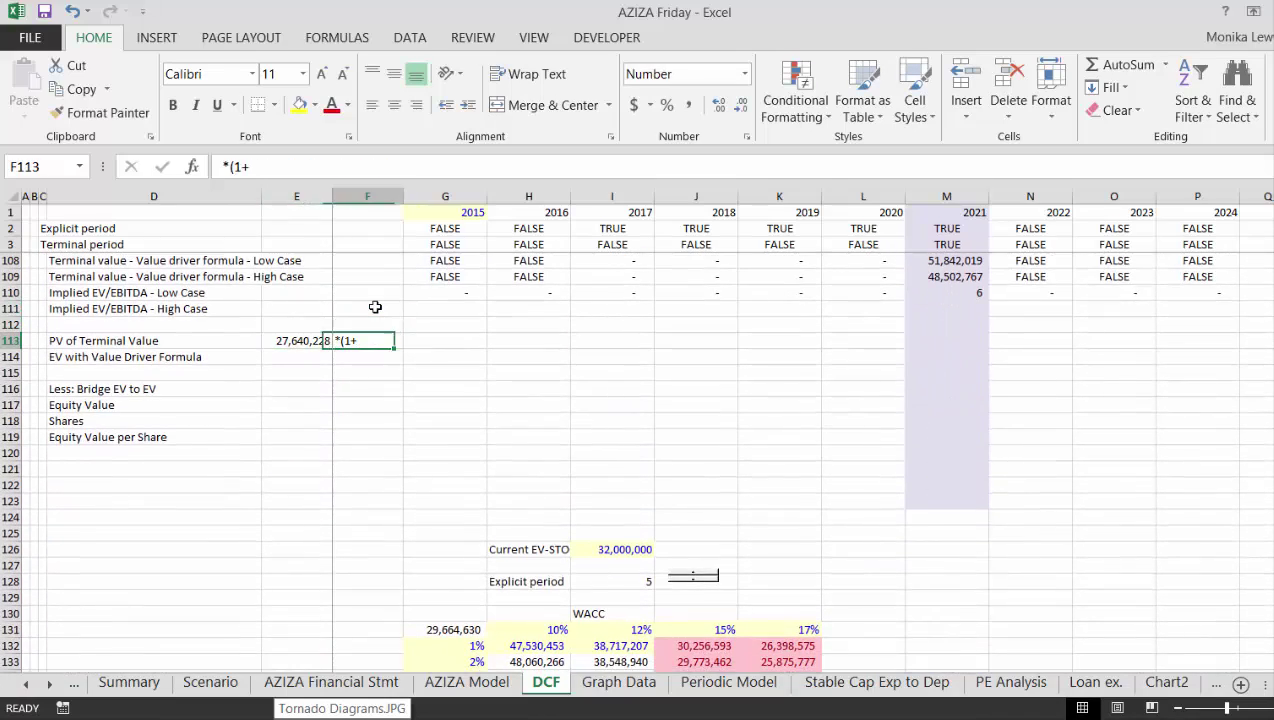
key("F2")
key("Escape")
key("ctrl+z")
Multiply the F113 formula by (1+F7)^.5 to apply the half-year assumption at the high case WACC.
key("F2")
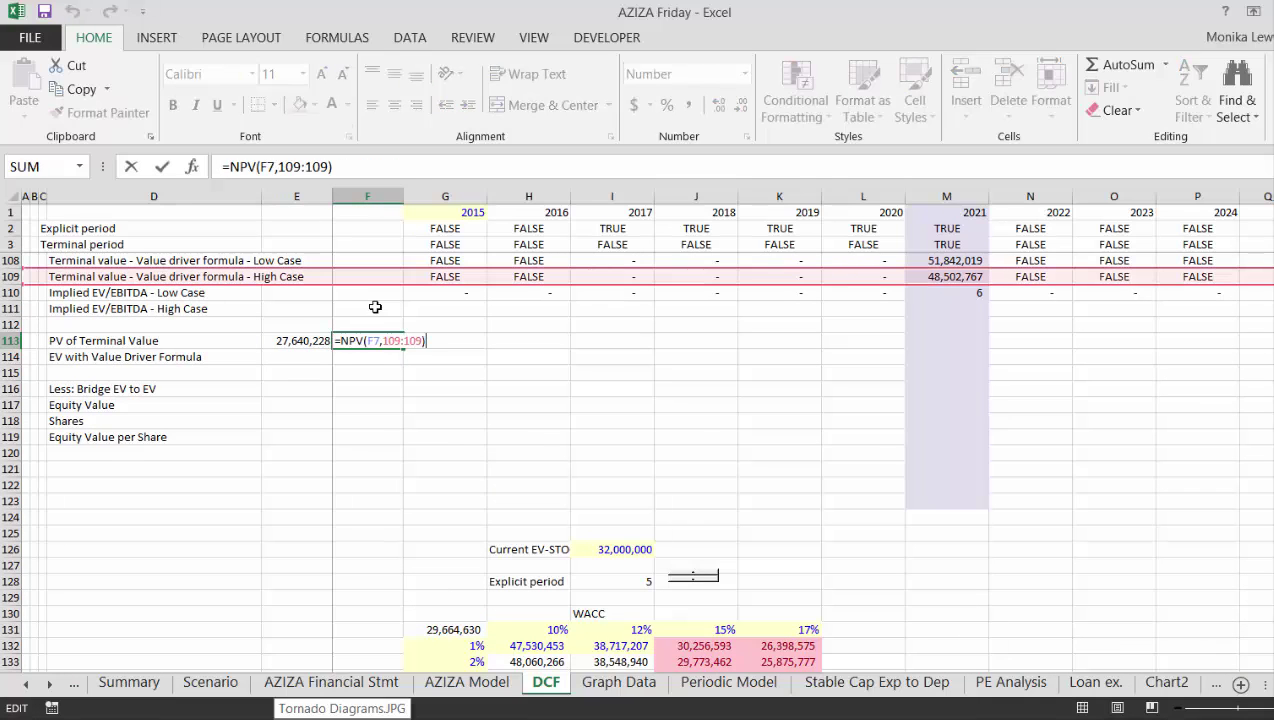
type("*")
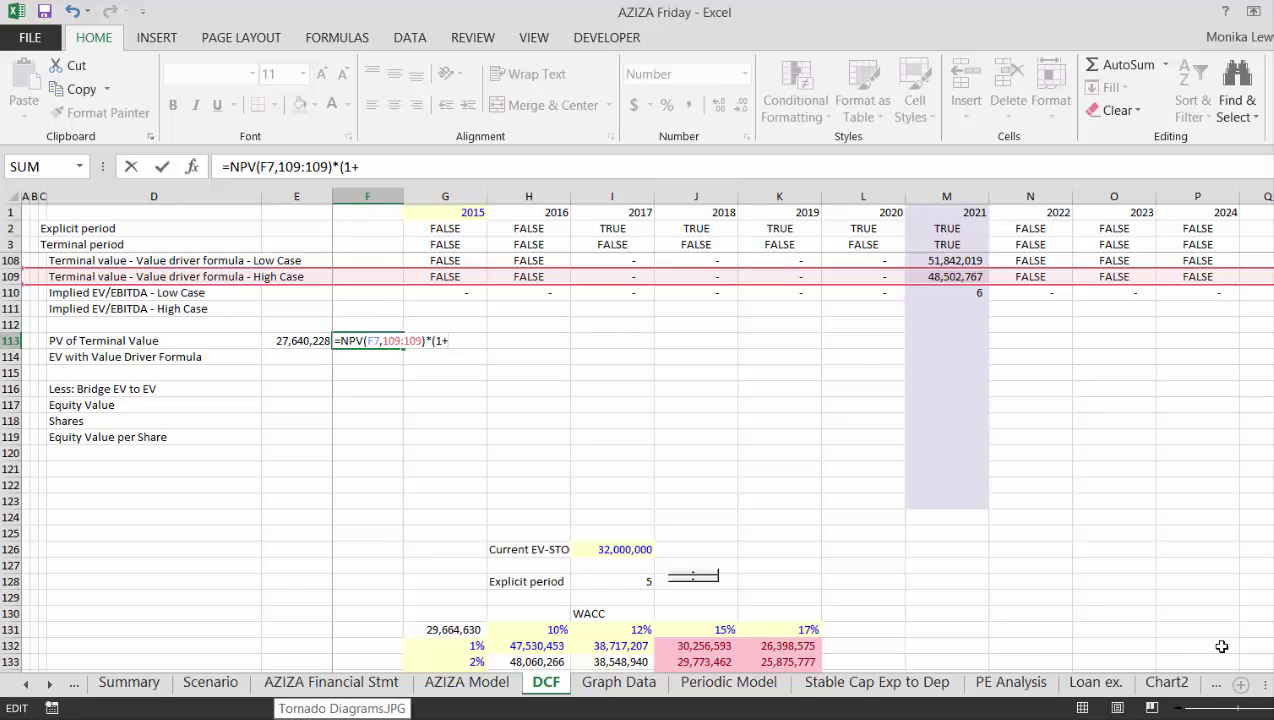
scroll(637, 450, "up", 20)
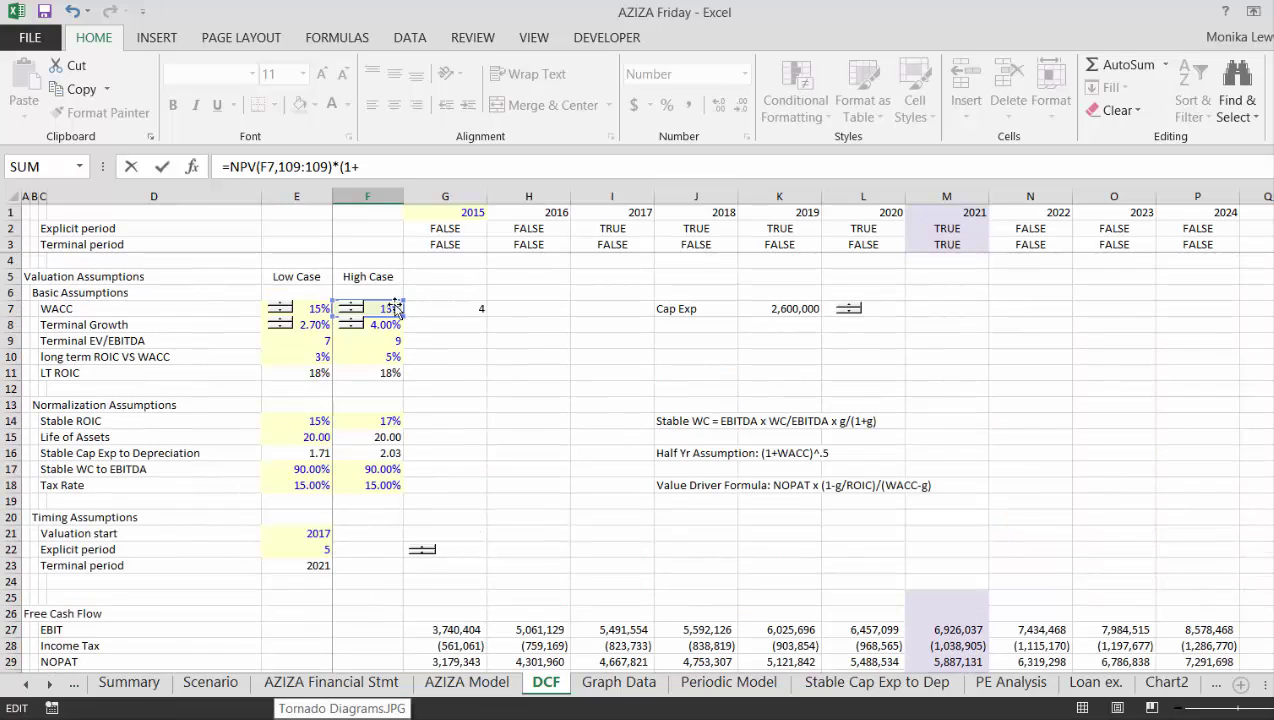
left_click(379, 309)
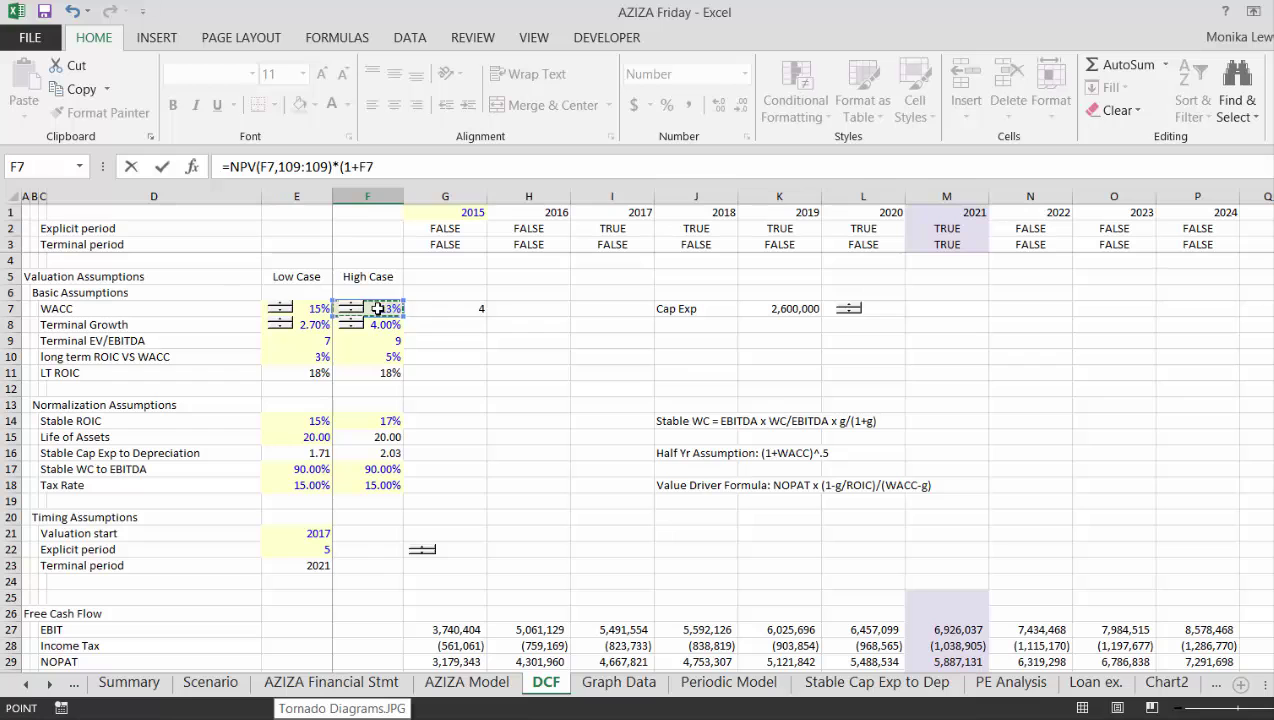
type("^.5")
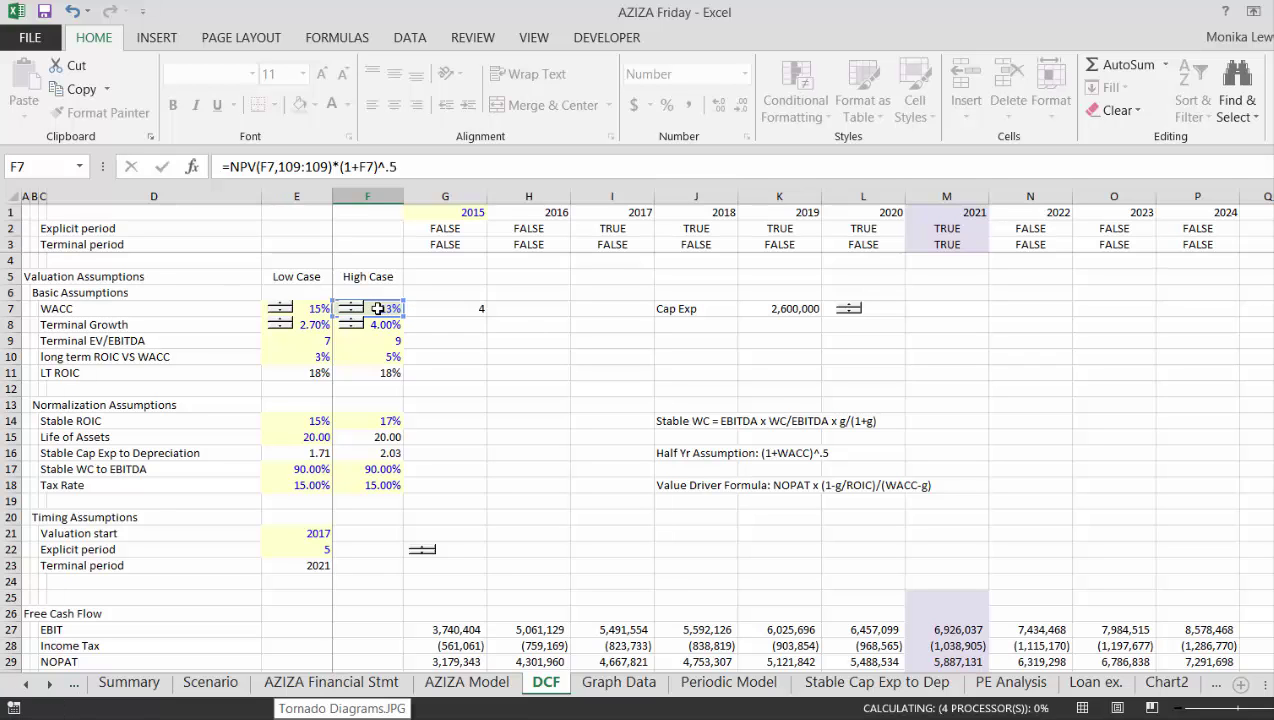
key("Return")
Add the PV of explicit cash flow in E44 to E113 in E114, EV with Value Driver Formula, and fill it into F114.
key("Down")
key("Down")
key("Down")
key("Up")
key("Up")
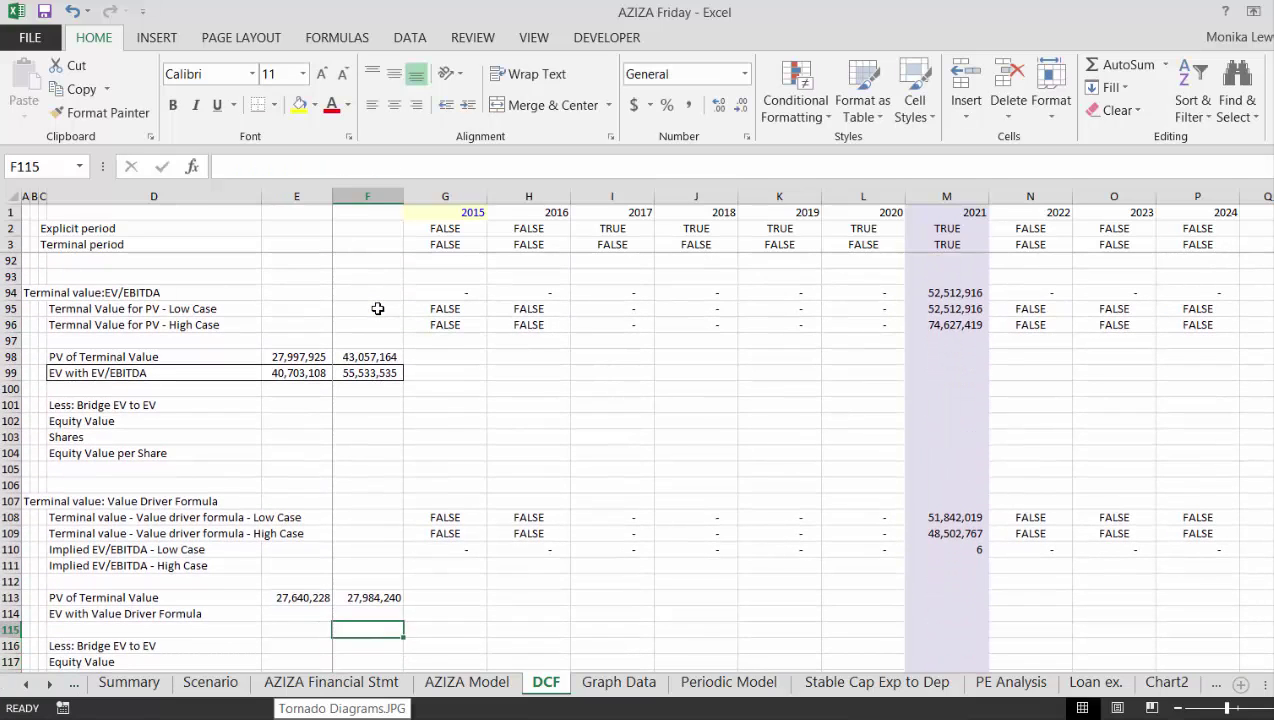
key("Left")
key("Up")
type("=")
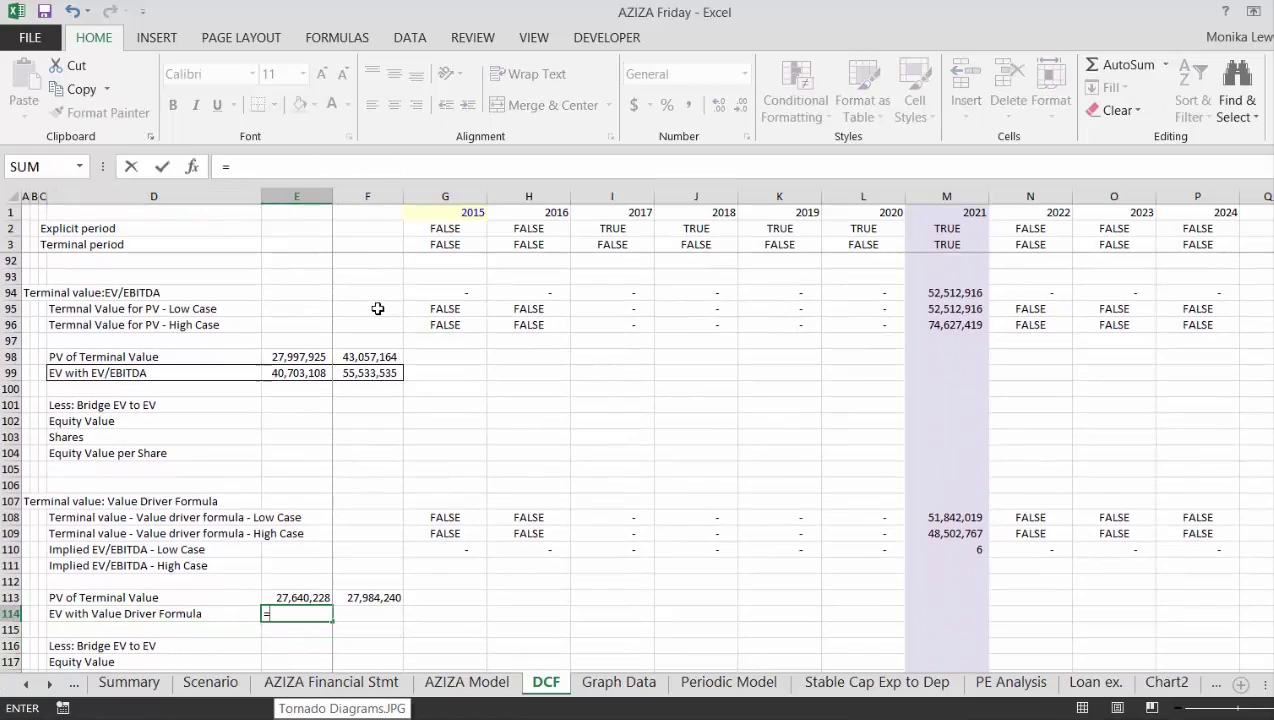
key("Page_Up")
key("Page_Up")
key("Page_Up")
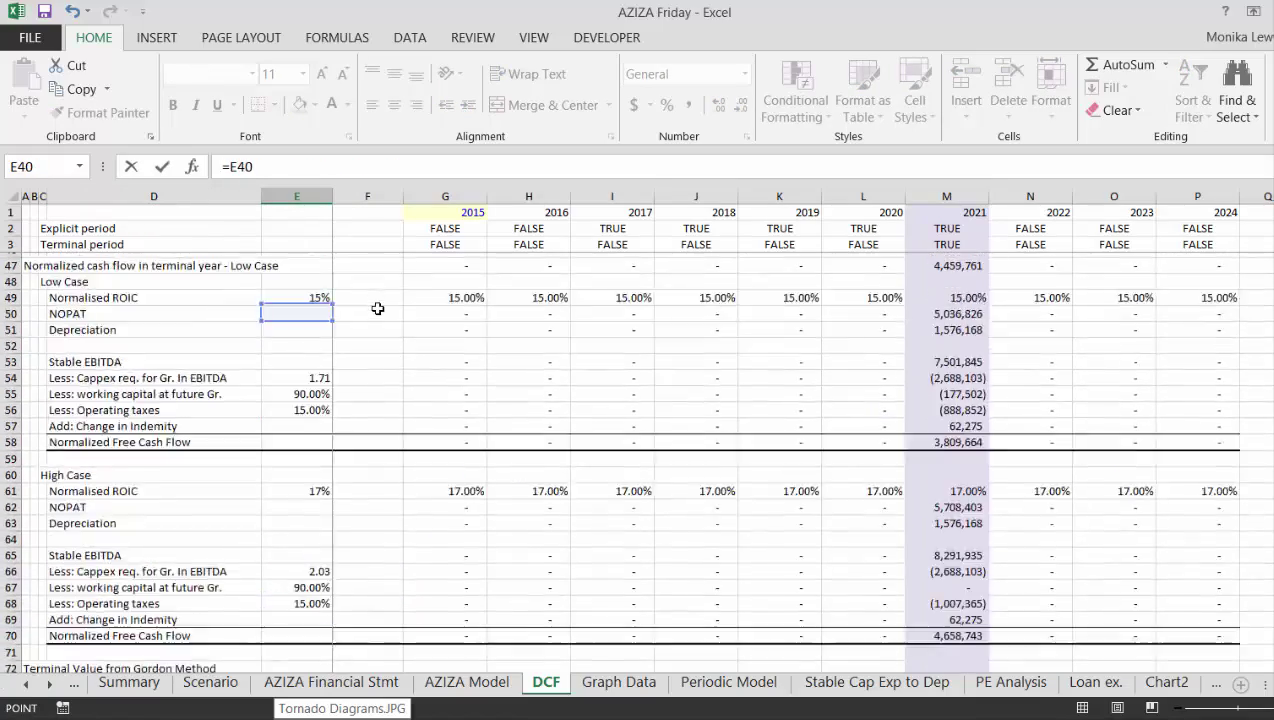
key("Page_Down")
key("Down")
key("Down")
key("Down")
key("Down")
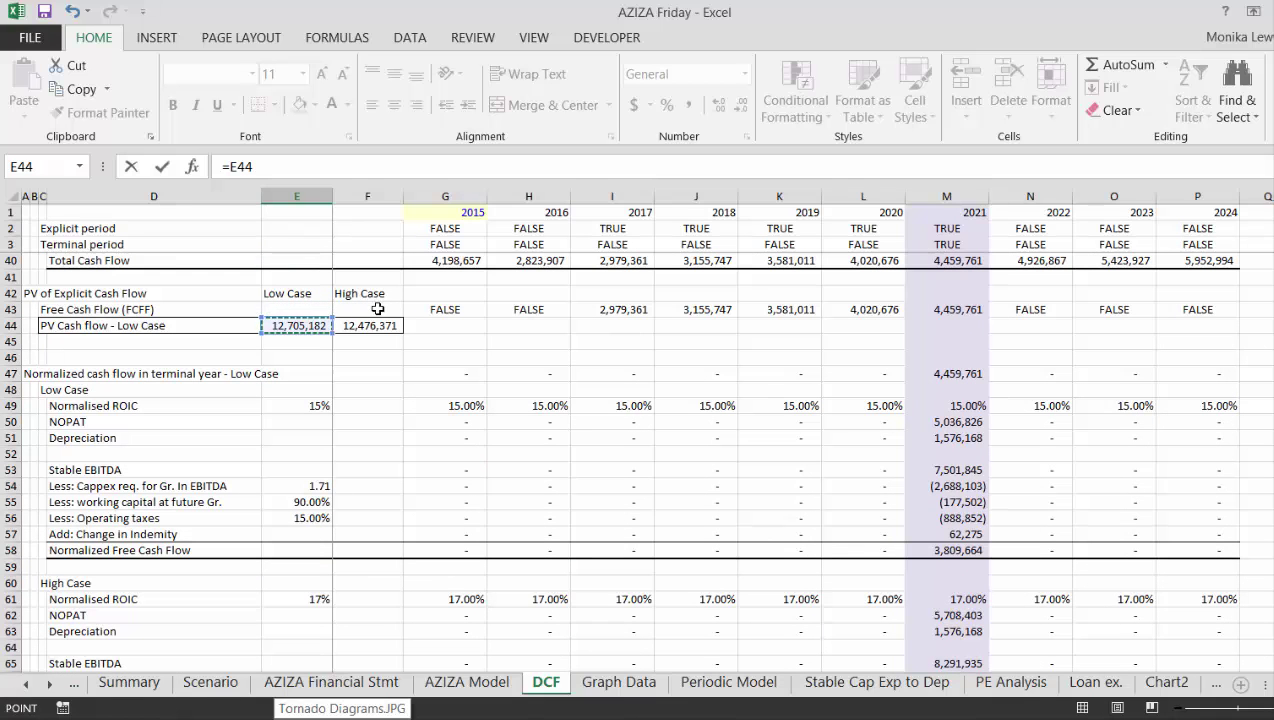
type("+")
key("Down")
key("Down")
key("Down")
key("Up")
key("Up")
key("Up")
key("Up")
key("Return")
key("Up")
key("shift+Right")
key("ctrl+r")
Put an outline border around the EV with Value Driver Formula row, D114:F114.
key("Left")
key("shift+Right")
key("shift+Right")
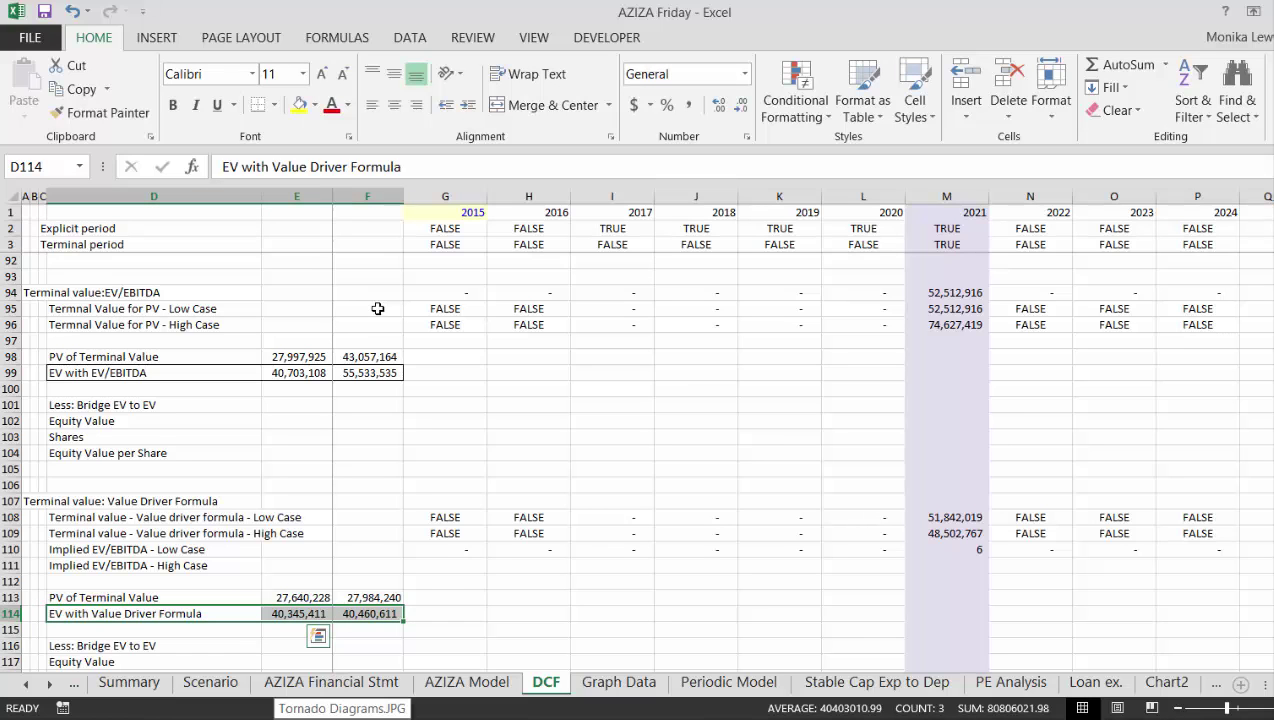
key("Down")
key("Down")
key("Down")
key("Down")
key("Down")
key("Down")
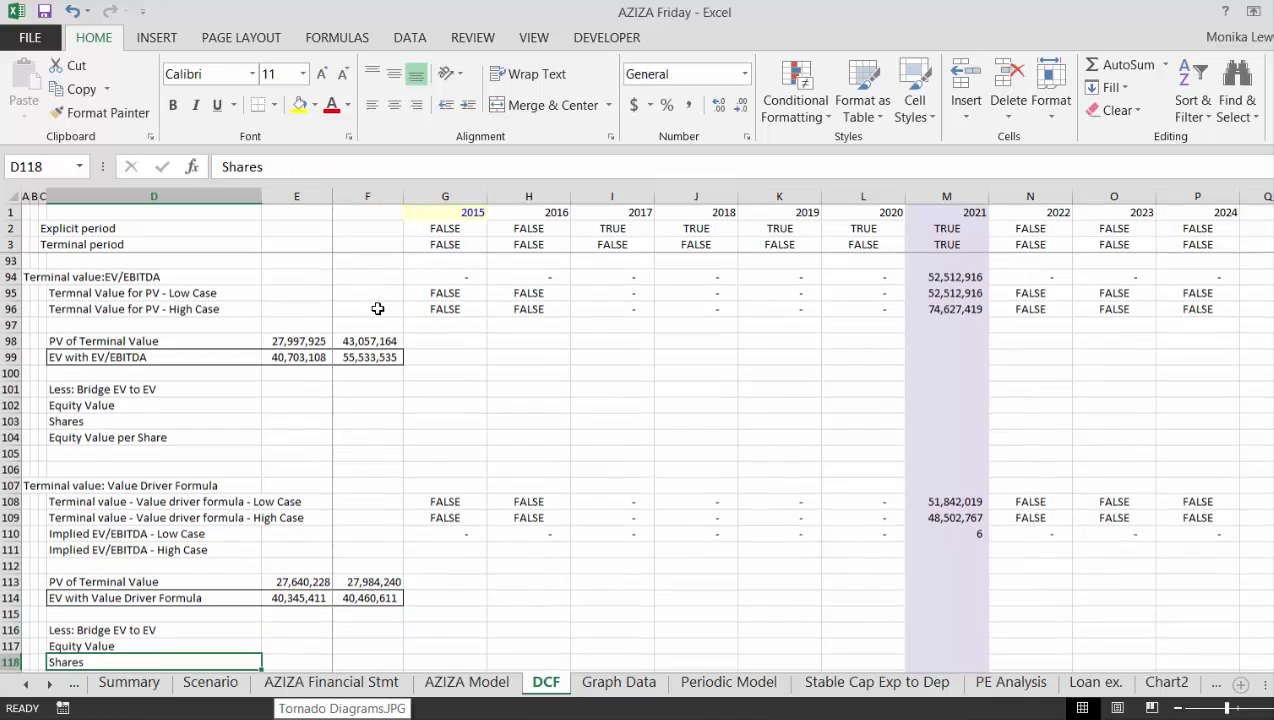
key("Up")
key("Right")
key("Right")
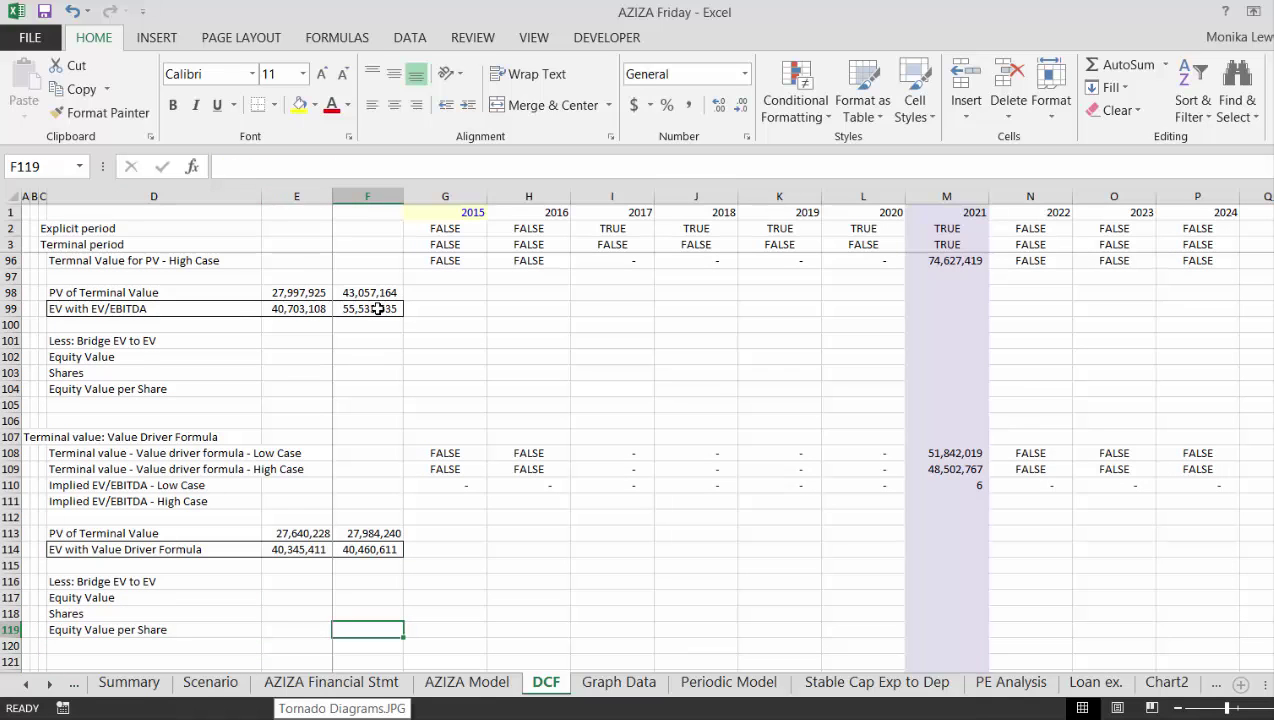
Examine the low case and high case valuation tables on the Summary sheet for the growth, EV/EBITDA and value driver methods.
key("ctrl+Page_Up")
key("ctrl+Page_Up")
key("ctrl+Page_Up")
key("ctrl+Page_Up")
key("ctrl+Page_Up")
key("ctrl+Page_Down")
key("Right")
key("Right")
key("Right")
key("Left")
key("Left")
key("Left")
key("Left")
key("Left")
key("Right")
key("Right")
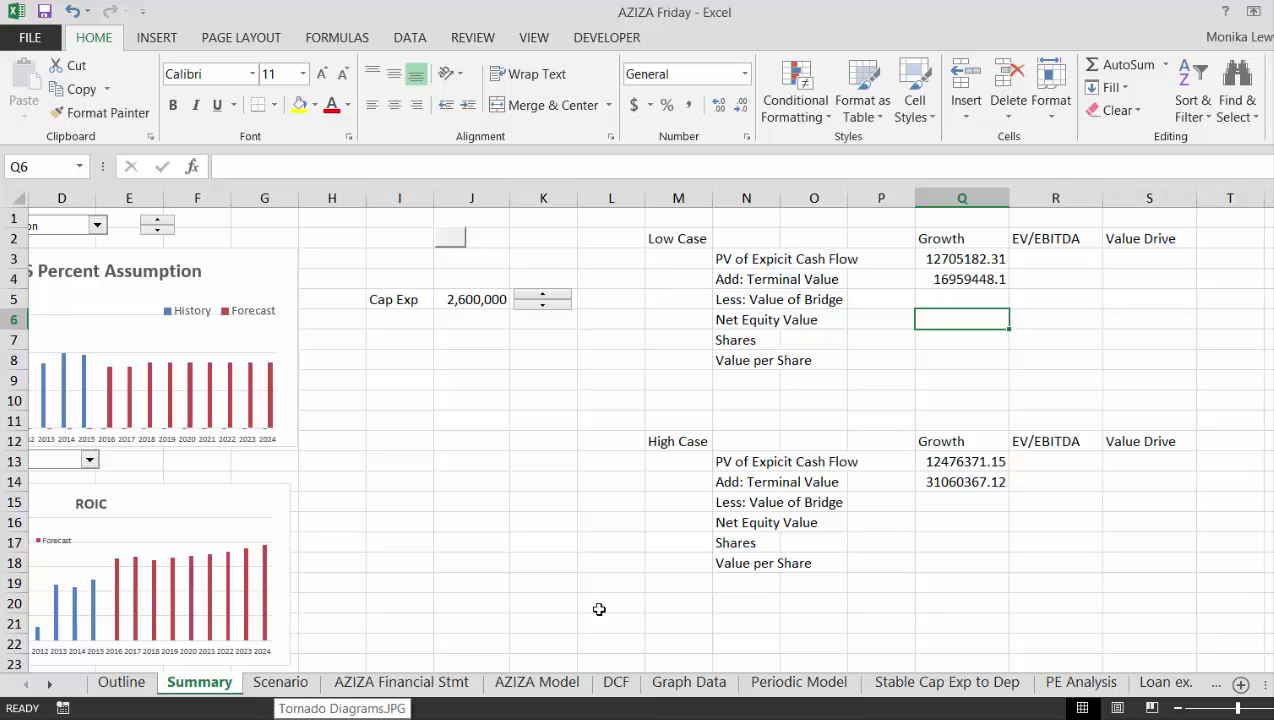
left_click(1042, 717)
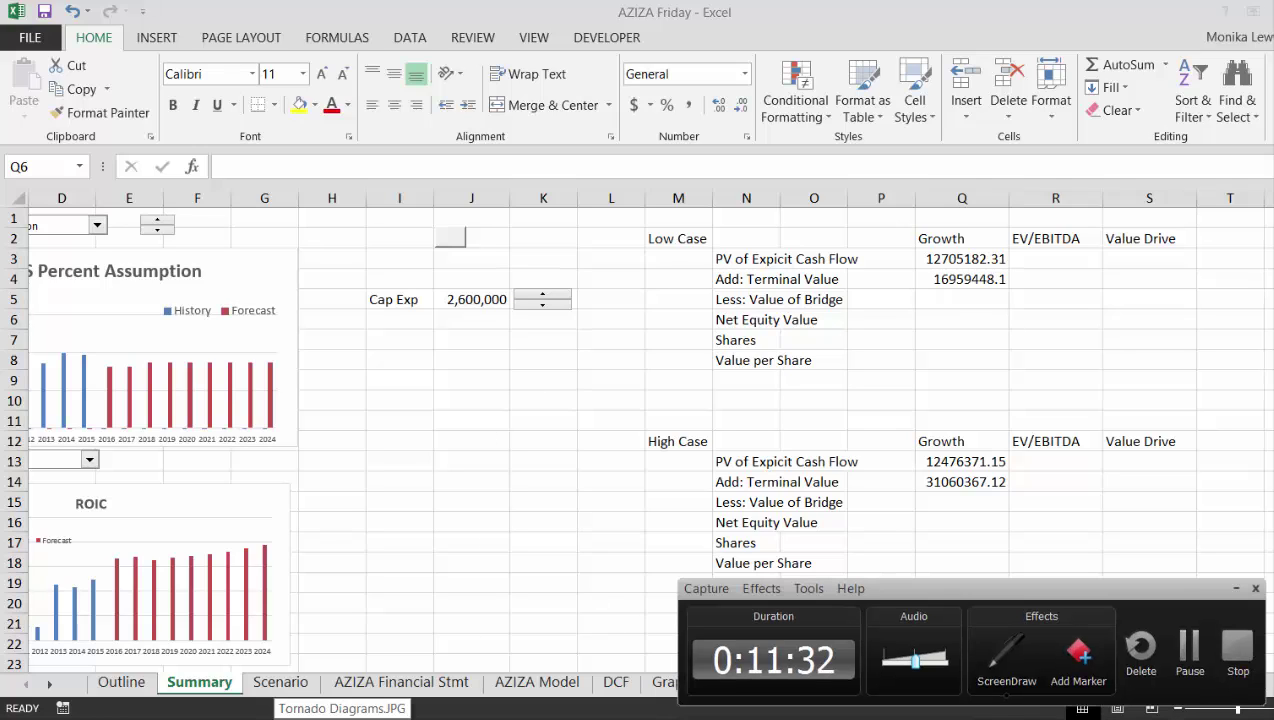
left_click(1205, 665)
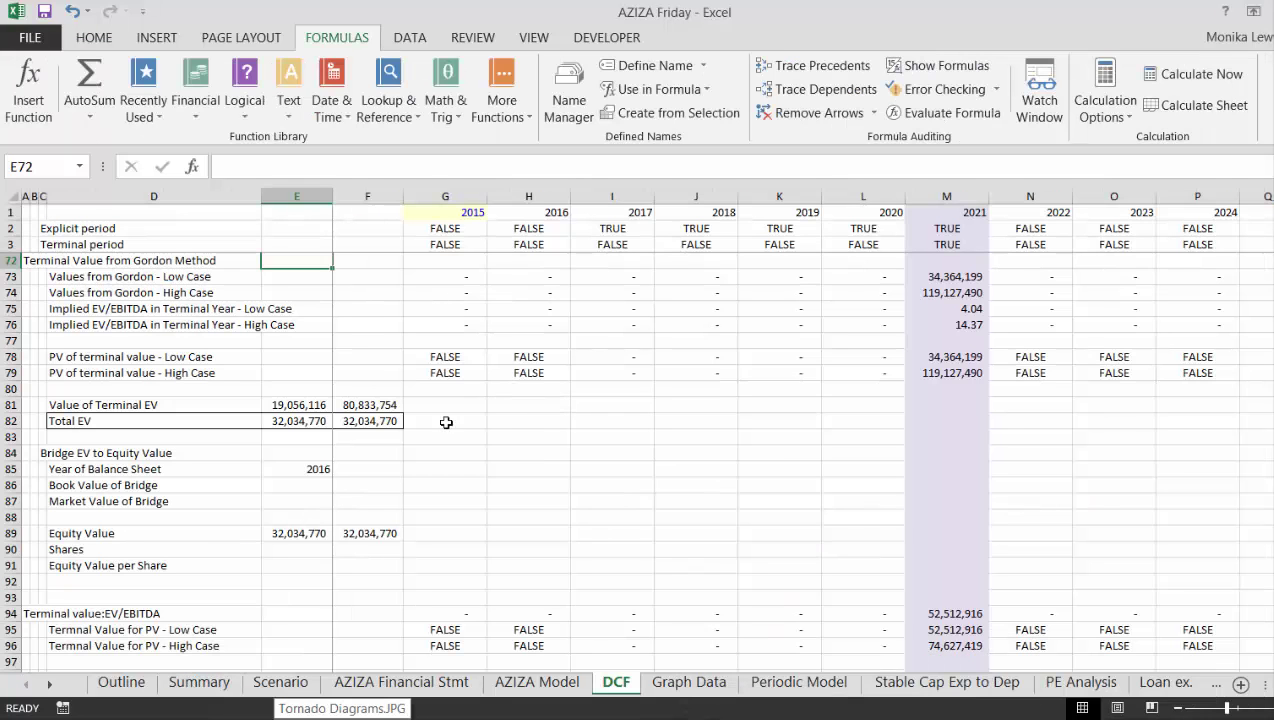
Check the Book Value of Bridge row on the DCF sheet, and look over the balance sheet on the AZIZA Model sheet up to row 194.
left_click(298, 483)
key("Left")
key("Left")
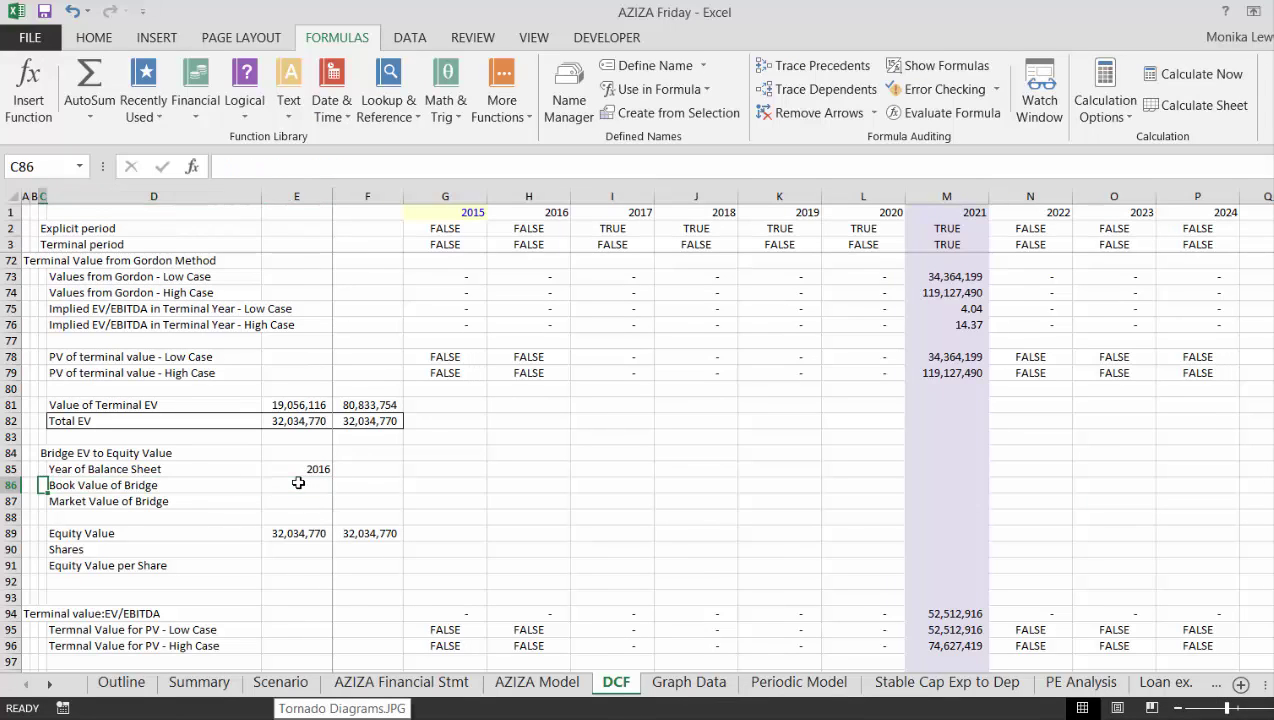
key("Right")
key("Right")
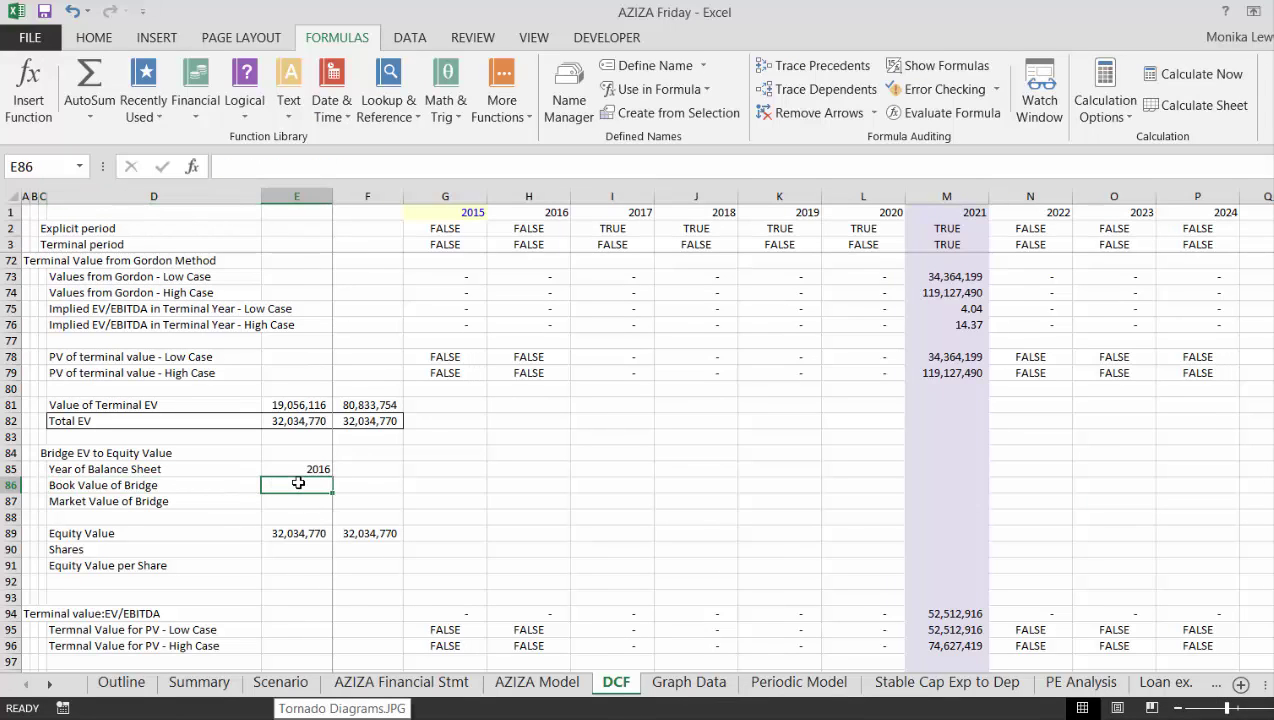
key("ctrl+Page_Up")
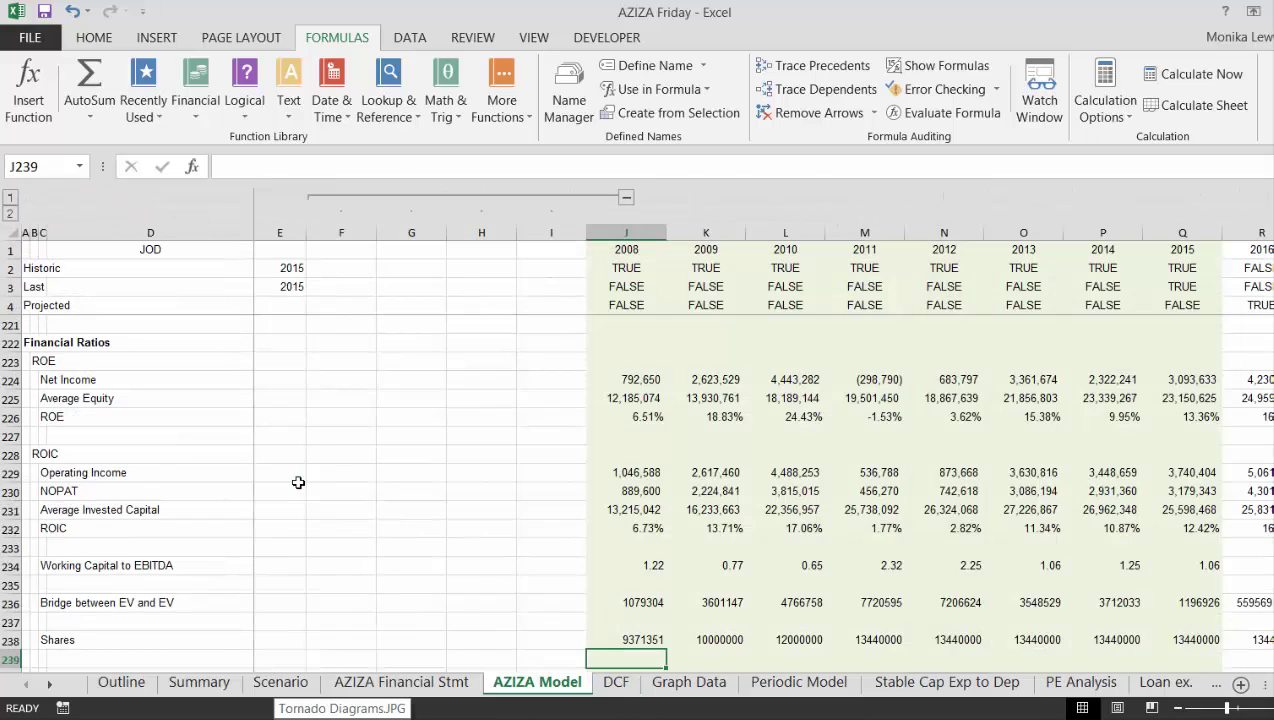
key("Page_Up")
key("Up")
key("Up")
key("Up")
key("Up")
key("Up")
key("Up")
key("Up")
key("Up")
key("Up")
key("Up")
key("Up")
key("Up")
key("Up")
key("Up")
key("Up")
key("Up")
key("Up")
key("Up")
key("Up")
key("Up")
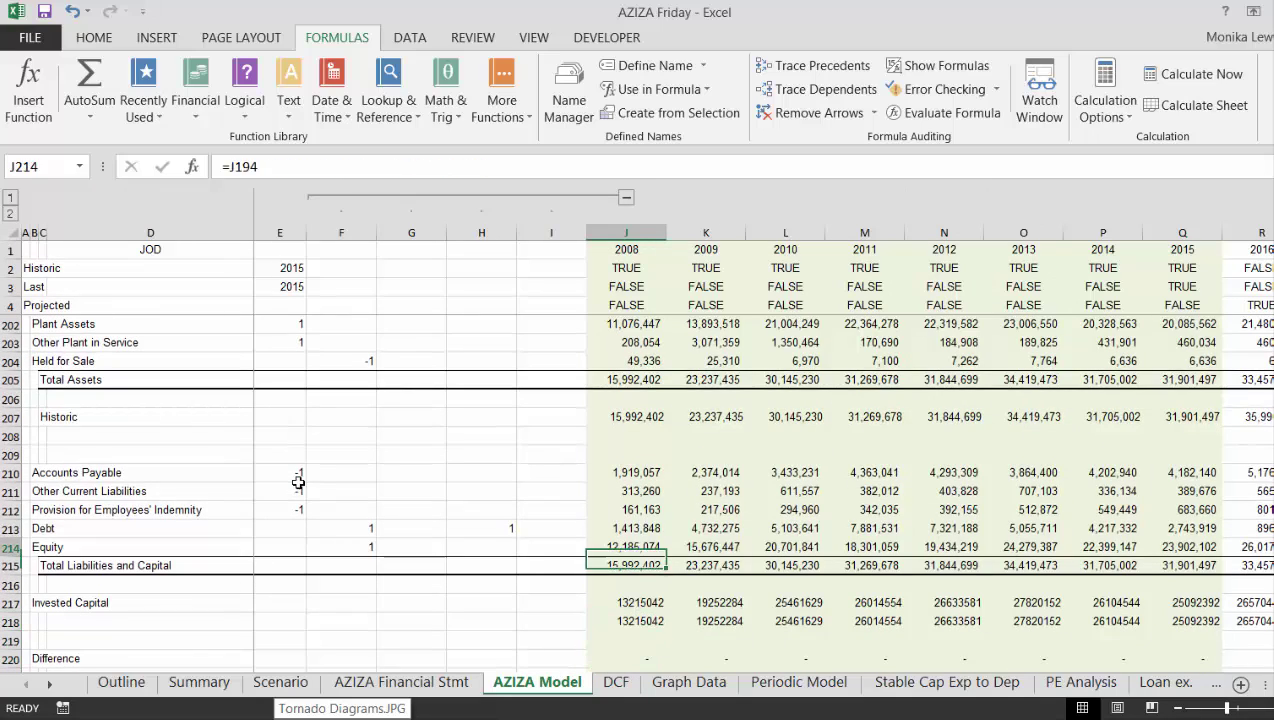
key("Up")
key("Up")
key("Up")
key("Up")
key("Down")
key("Down")
key("Down")
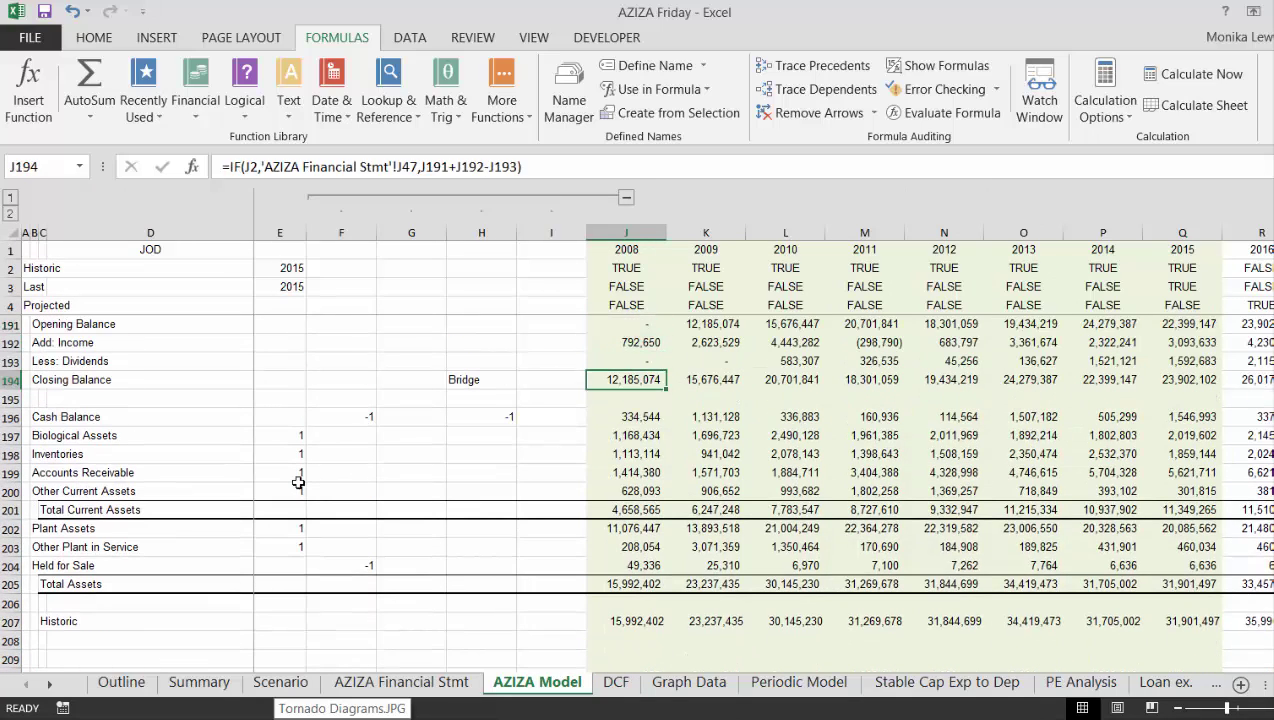
Examine the Bridge column flags in column H for the asset rows, from Cash Balance to Held for Sale.
key("Left")
key("Down")
key("Down")
key("Left")
key("Down")
key("Down")
key("Down")
key("Down")
key("Down")
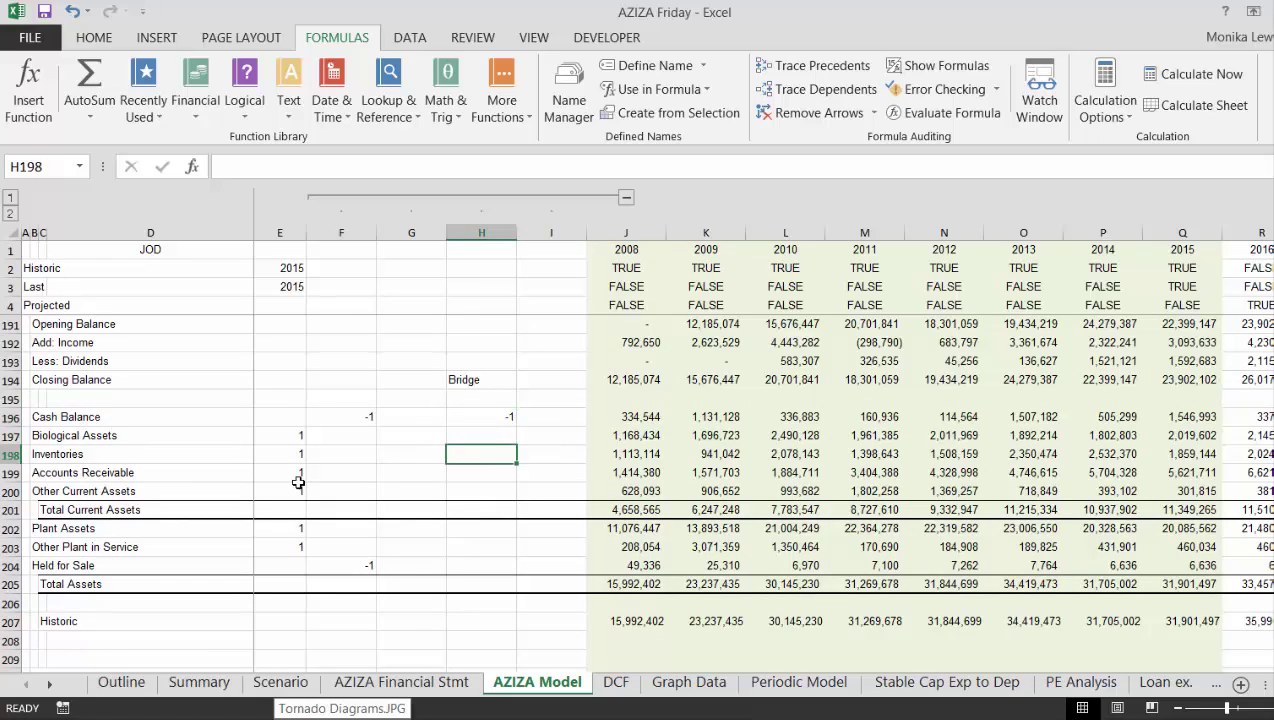
key("Down")
key("Down")
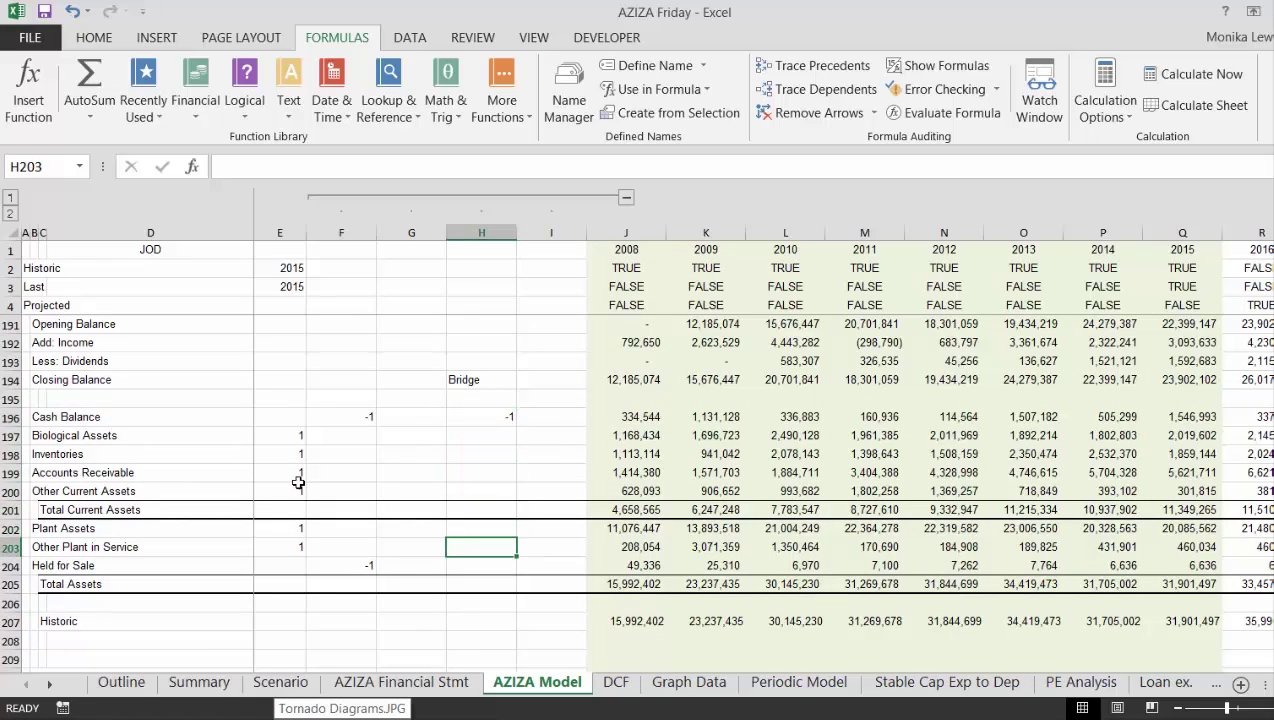
key("Down")
key("Up")
key("Up")
key("Down")
key("Up")
key("Up")
key("Up")
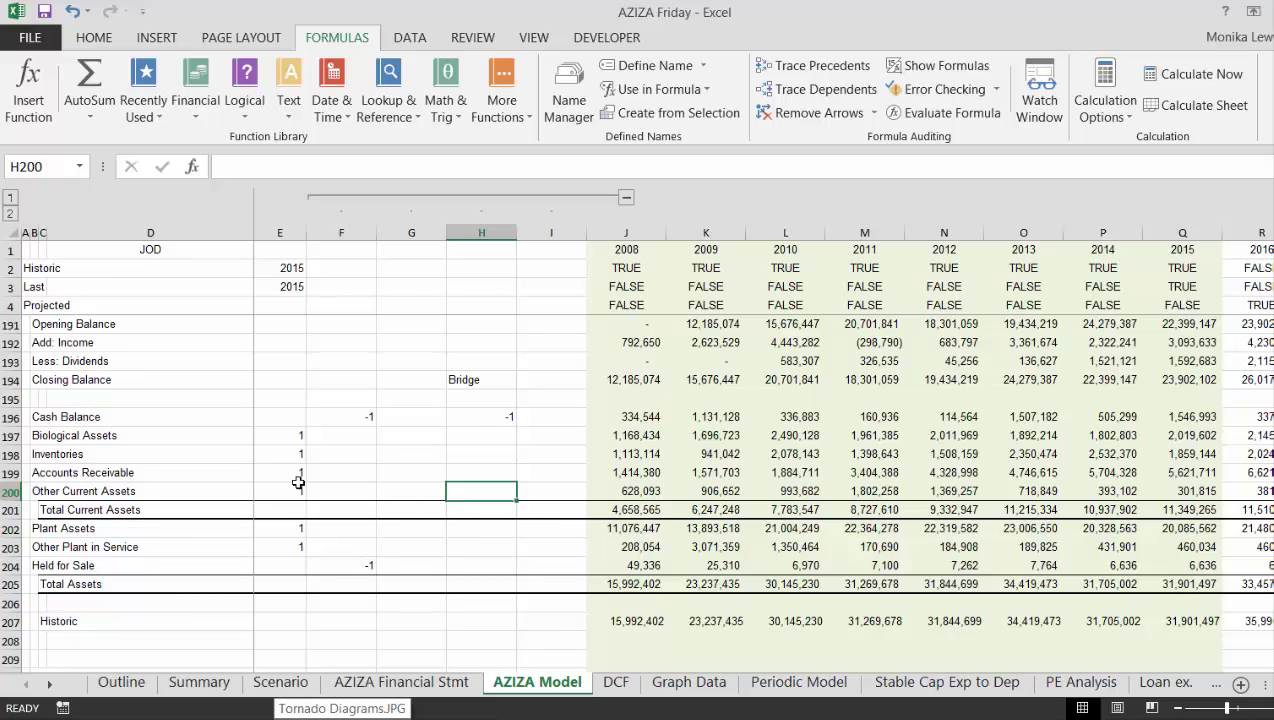
Enter -1 in H204 to include Held for Sale in the Bridge.
key("Down")
key("Down")
key("Down")
key("Down")
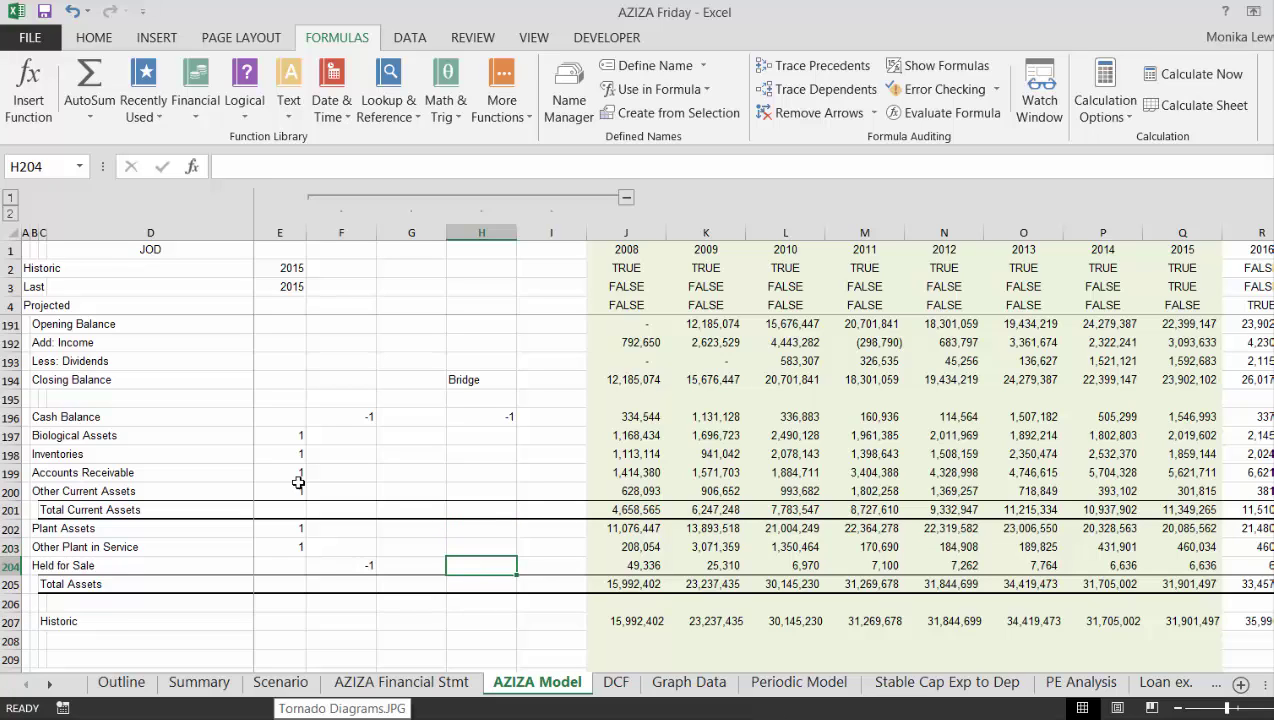
type("-1")
key("Return")
Examine the Bridge flags in column H for the liability rows, including Debt and Provision for Employees' Indemnity.
key("Down")
key("Down")
key("Down")
key("Down")
key("Down")
key("Down")
key("Down")
key("Down")
key("Down")
key("Down")
key("Down")
key("Down")
key("Down")
key("Down")
key("Down")
key("Down")
key("Up")
key("Up")
key("Up")
key("Up")
key("Up")
key("Up")
key("Up")
key("Up")
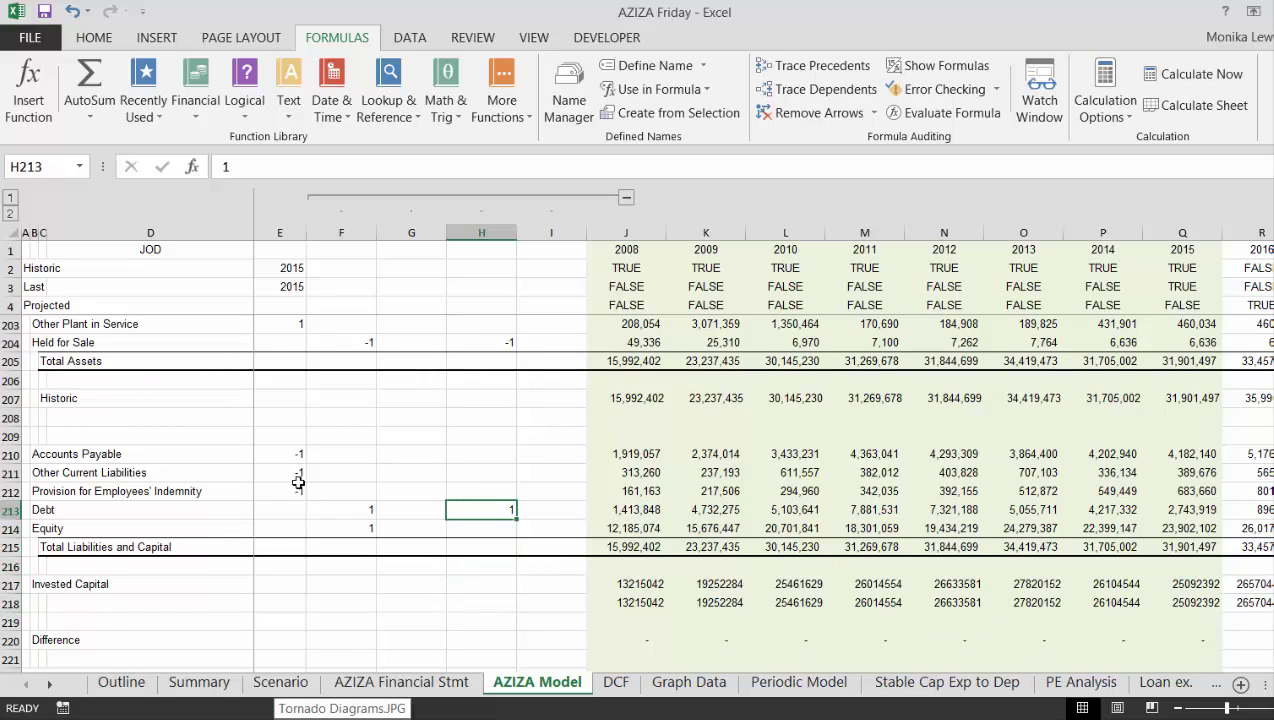
key("Up")
key("Up")
key("Down")
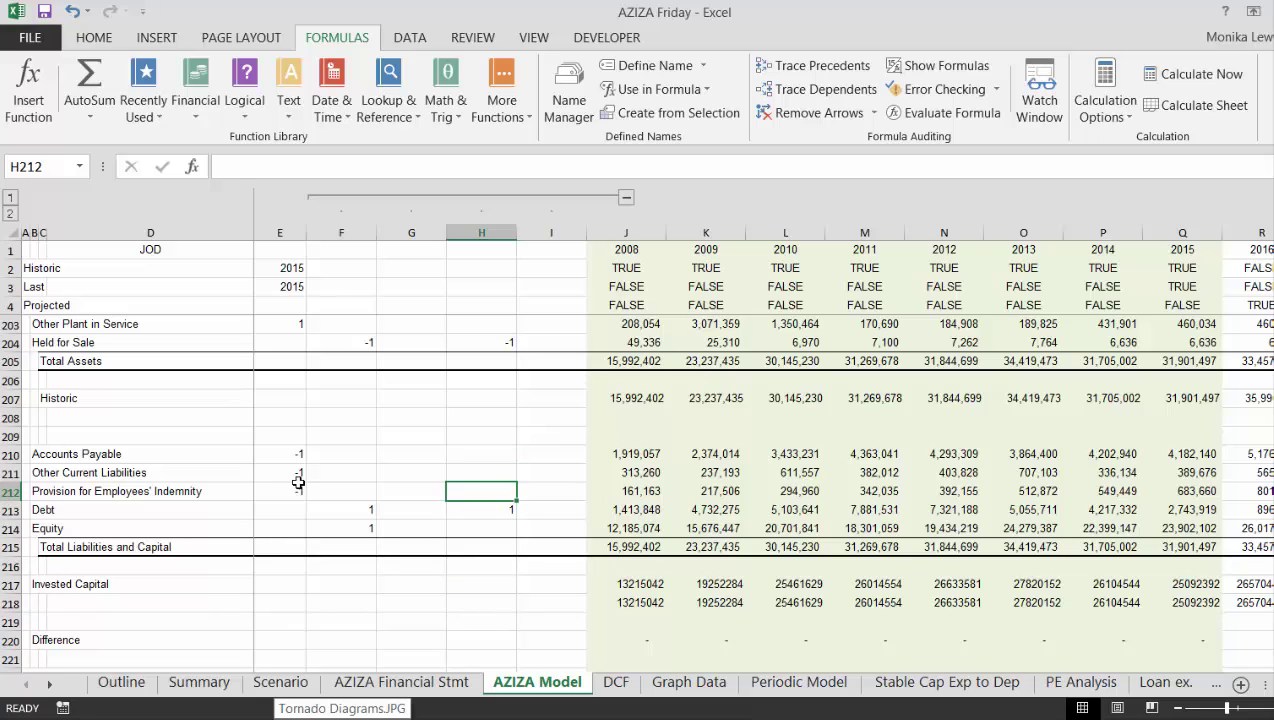
Inspect the SUMPRODUCT formula for the 2008 Bridge between EV and EV in J236 of the Financial Ratios section.
key("Down")
key("Down")
key("Down")
key("Down")
key("Down")
key("Down")
key("Down")
key("Down")
key("Down")
key("Down")
key("Down")
key("Down")
key("Down")
key("Down")
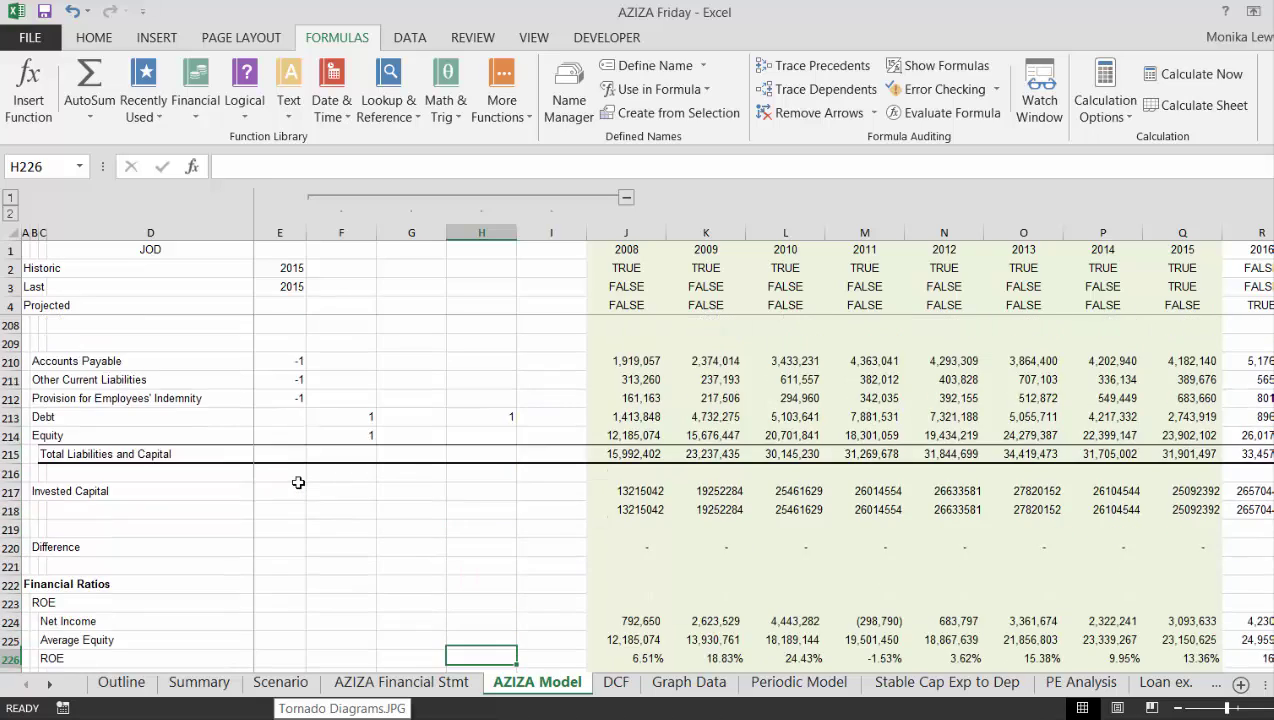
key("Down")
key("Down")
key("Down")
key("Down")
key("Down")
key("Down")
key("Down")
key("Down")
key("Down")
key("Down")
key("Down")
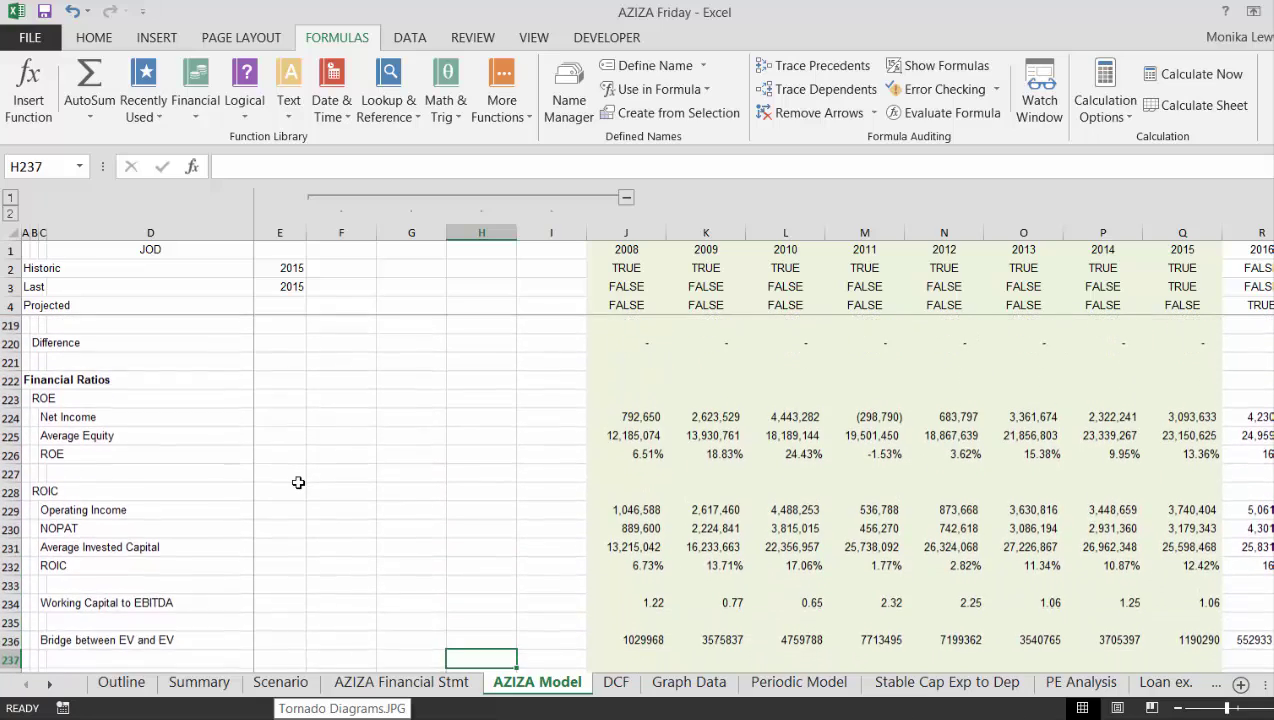
scroll(298, 482, "down", 1)
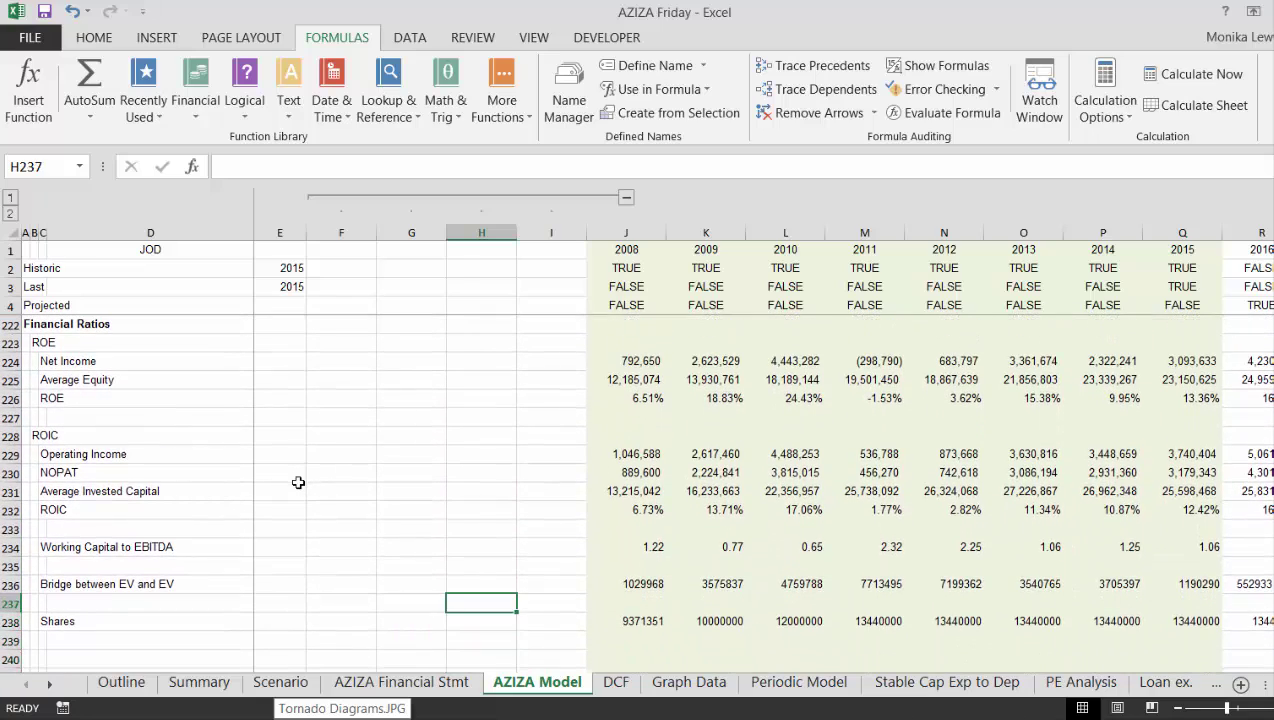
key("Right")
key("Right")
key("Up")
key("Up")
key("Down")
key("F2")
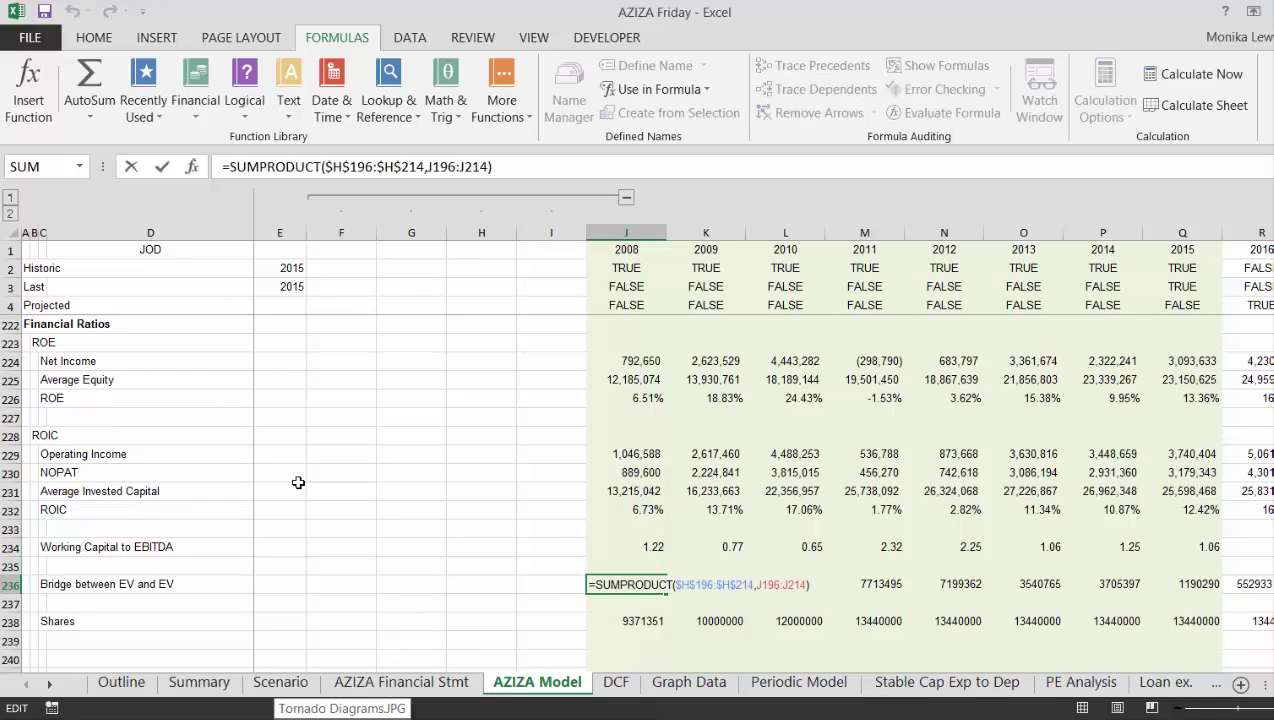
key("Return")
key("Up")
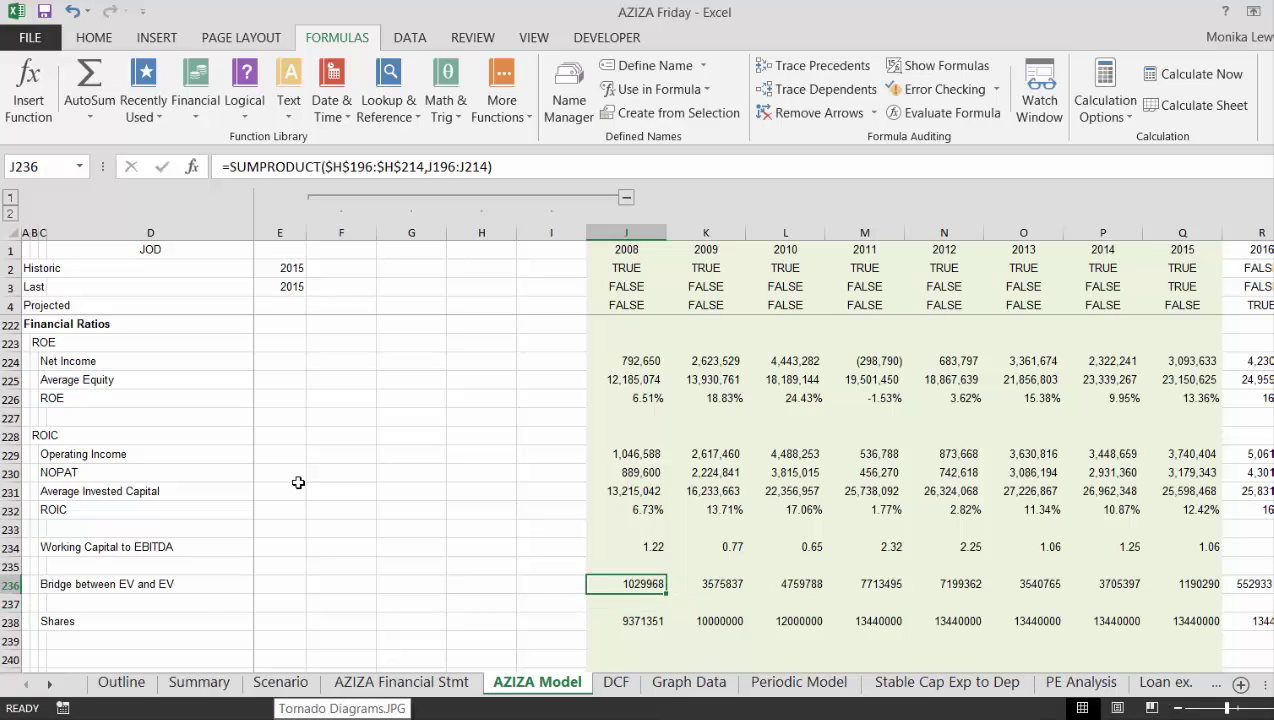
Review the Bridge between EV and EV row across all years, past 2024 to AA236.
key("Right")
key("Right")
key("Right")
key("Right")
key("Right")
key("Right")
key("Right")
key("Right")
key("Right")
key("Right")
key("Right")
key("Right")
key("Right")
key("Right")
key("Right")
key("Right")
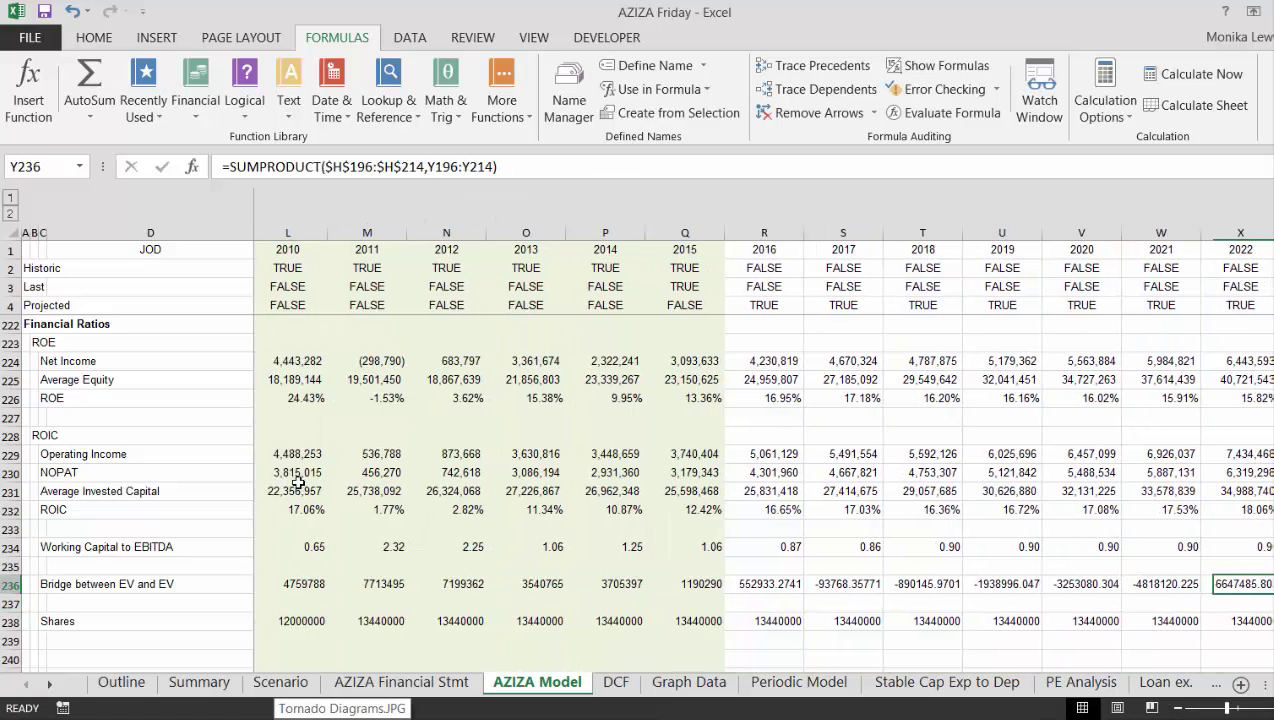
key("Left")
key("Right")
key("Right")
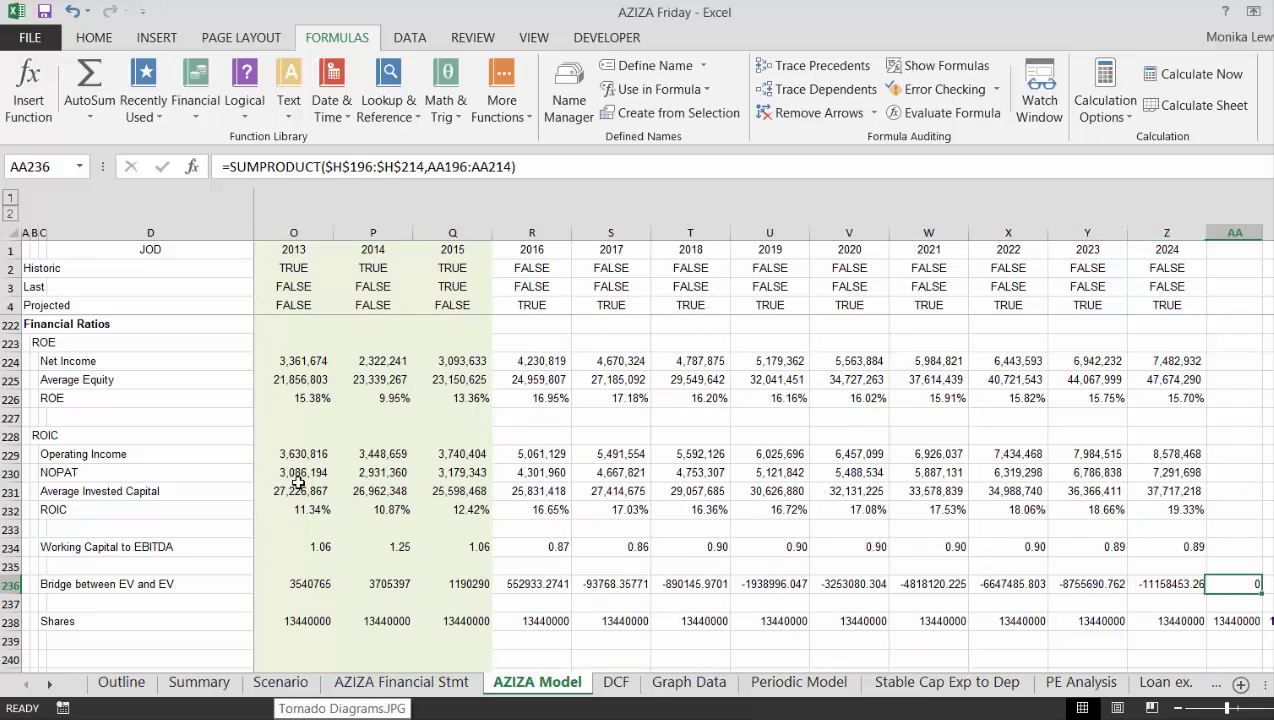
Clear the surplus Bridge and Shares formulas beyond 2024 in AA236:AB238 of the AZIZA Model sheet.
key("Right")
key("Right")
key("Left")
key("Left")
key("shift+Right")
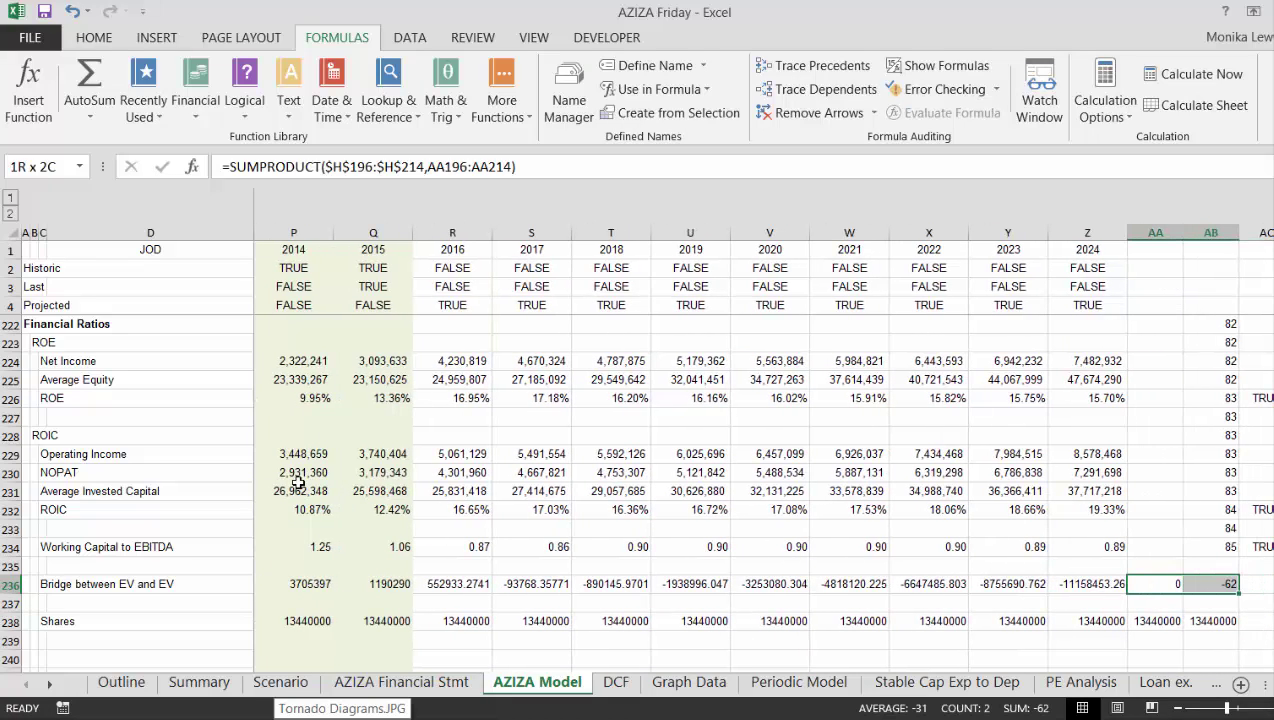
key("shift+Down")
key("shift+Down")
key("shift+Down")
key("Delete")
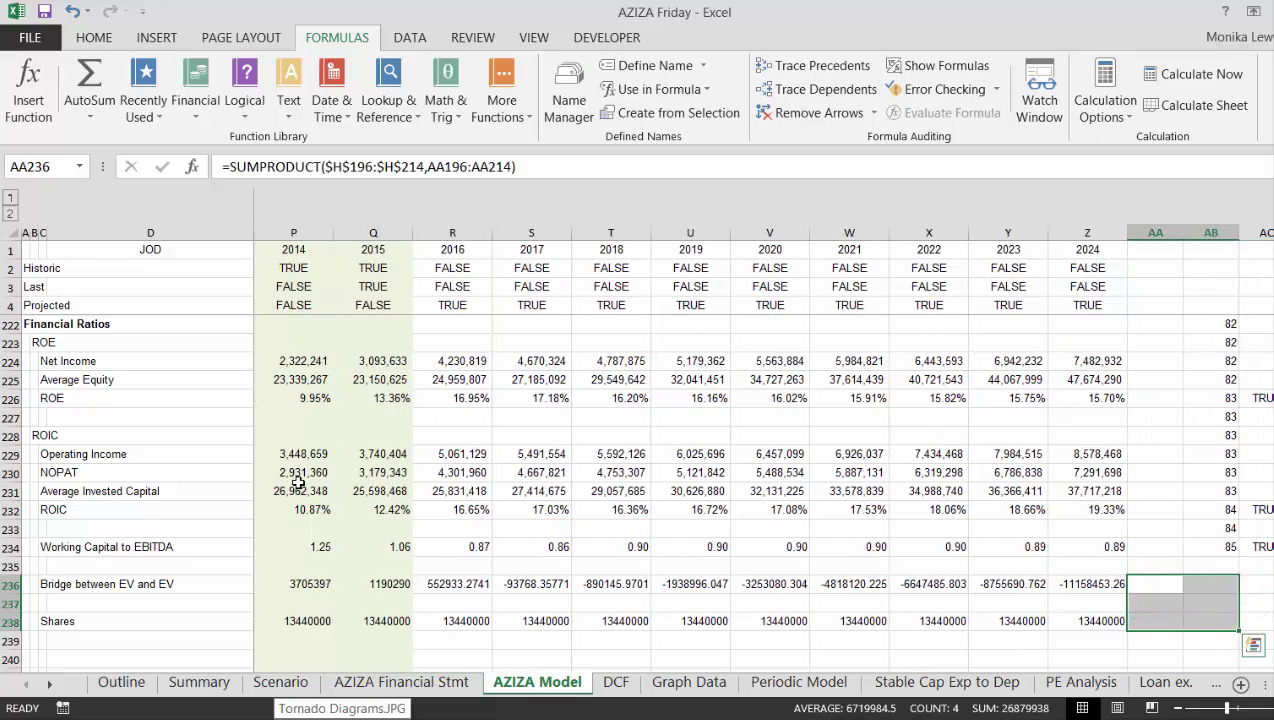
Fill the numbering and TRUE flag formulas in AB234:AC234 down to row 238.
key("Right")
key("Right")
key("Up")
key("Up")
key("Right")
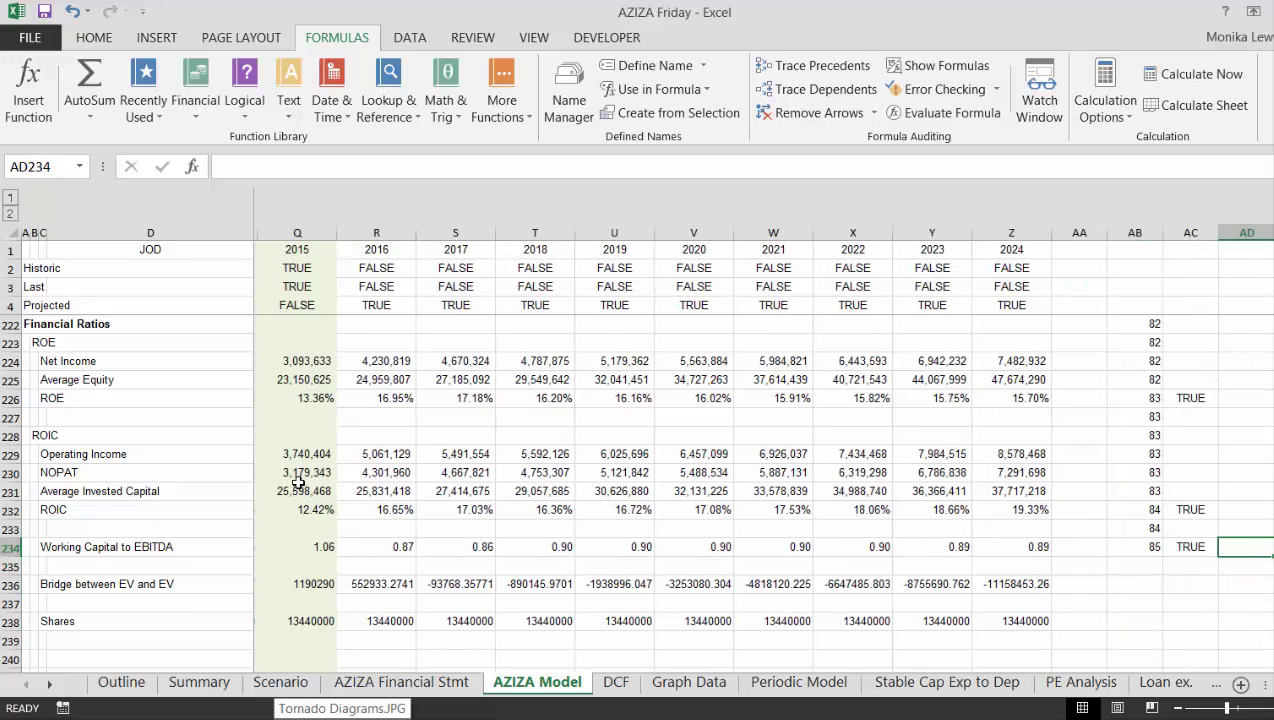
key("Left")
key("Left")
key("shift+Right")
key("shift+Down")
key("shift+Down")
key("shift+Down")
key("shift+Down")
key("ctrl+d")
key("Left")
key("Left")
key("Left")
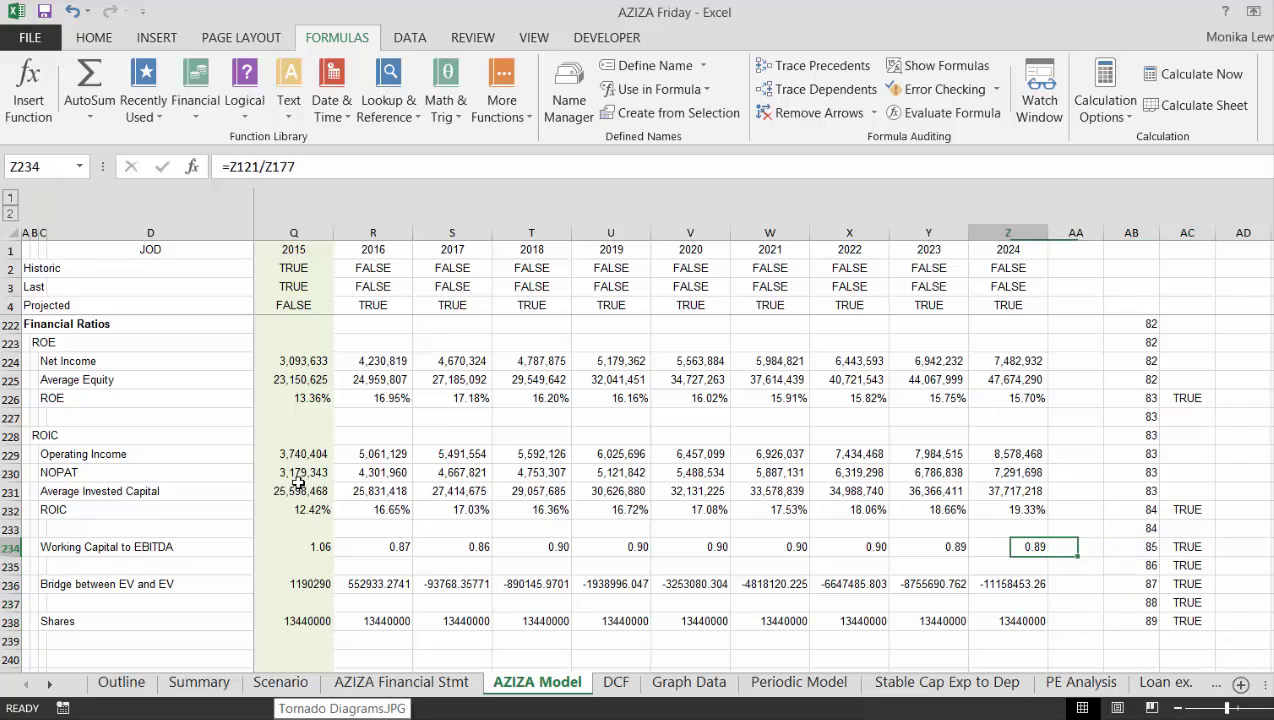
Clear the TRUE flags in AC235:AC238 alongside the Bridge and Shares rows.
key("Right")
key("Right")
key("Right")
key("Right")
key("Down")
key("shift+Down")
key("shift+Down")
key("shift+Down")
key("Delete")
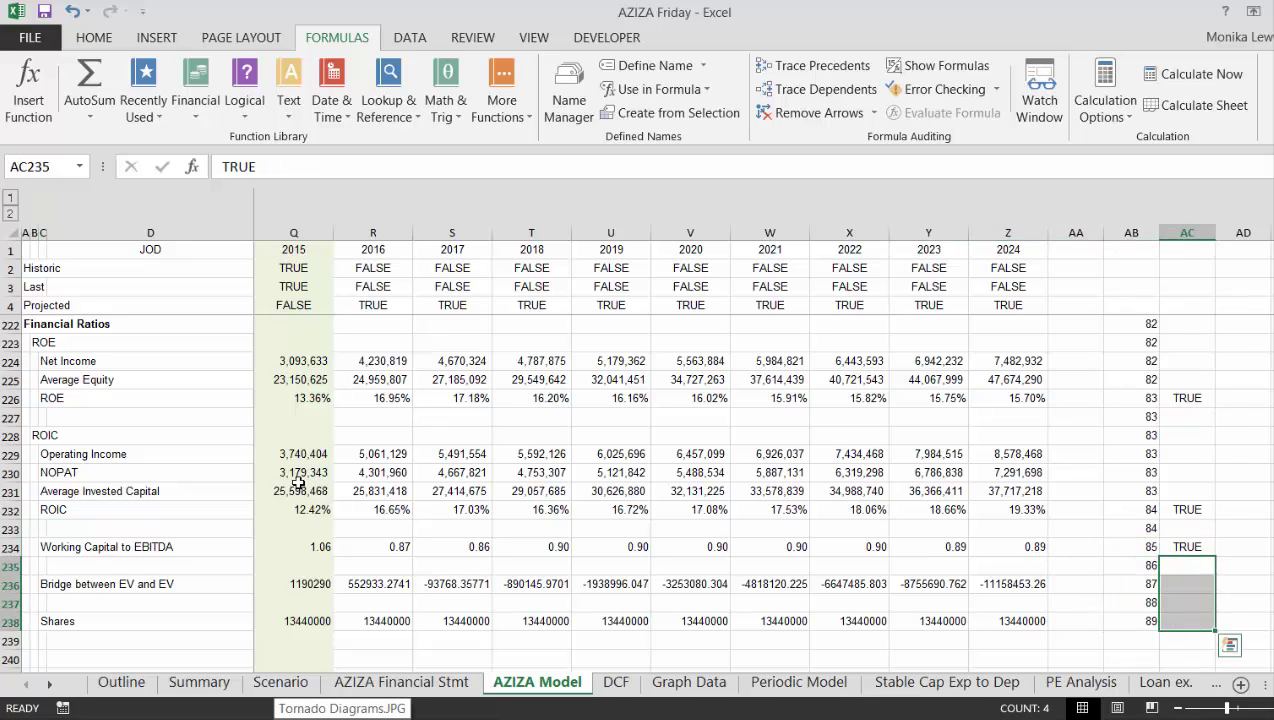
On the DCF sheet, enter =LOOKUP(E85,'AZIZA Model'!1:1,'AZIZA Model'!236:236) for Book Value of Bridge in E86, formatted with thousands separators and two decimals.
key("Left")
key("Left")
key("Left")
key("Left")
key("Left")
key("Left")
key("Left")
key("Left")
key("Left")
key("Left")
key("Left")
key("Left")
key("Left")
key("Left")
key("Left")
key("Left")
key("Left")
key("Left")
key("Left")
key("Left")
key("Left")
key("Left")
key("Left")
key("Left")
key("Left")
key("Left")
key("Left")
key("Left")
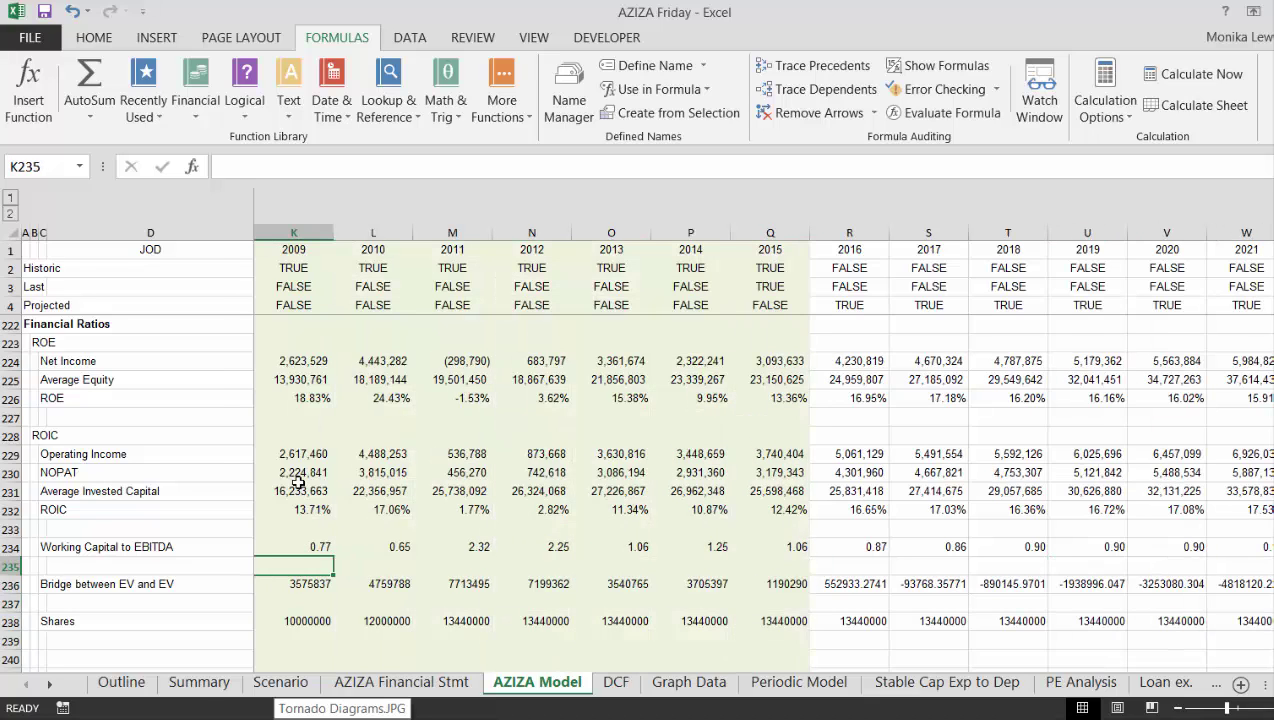
key("ctrl+Page_Down")
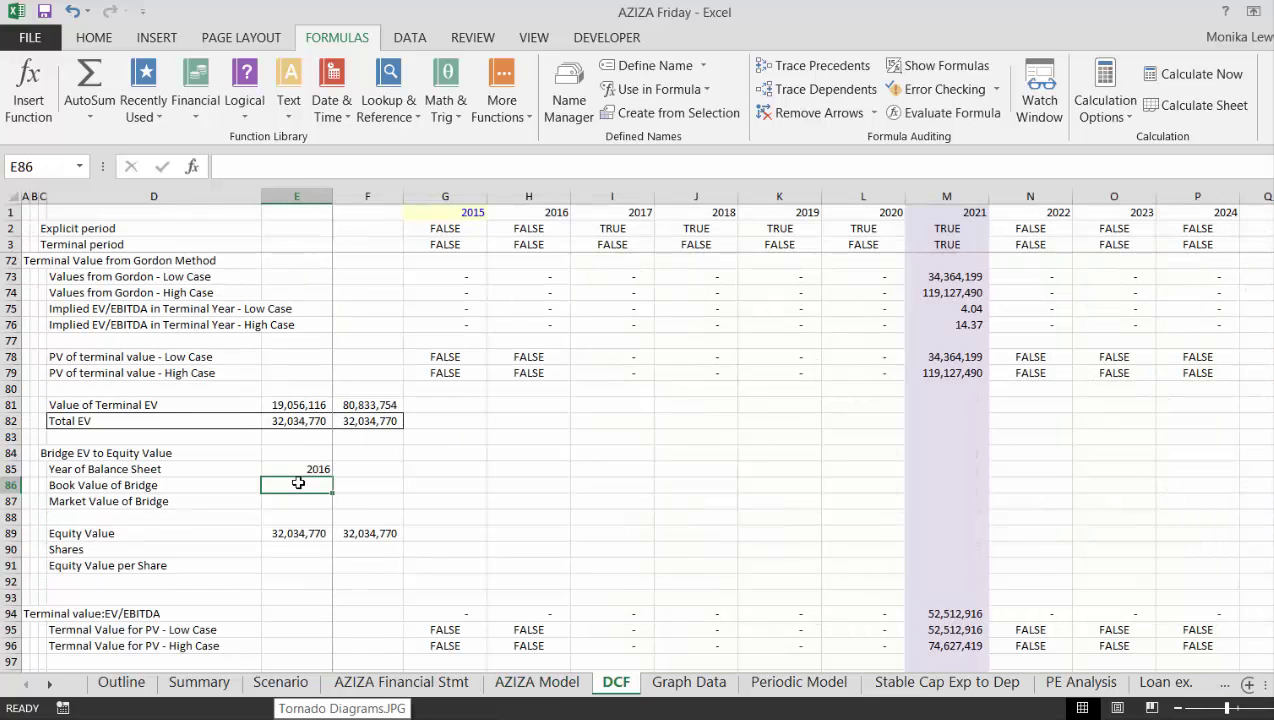
type("=l")
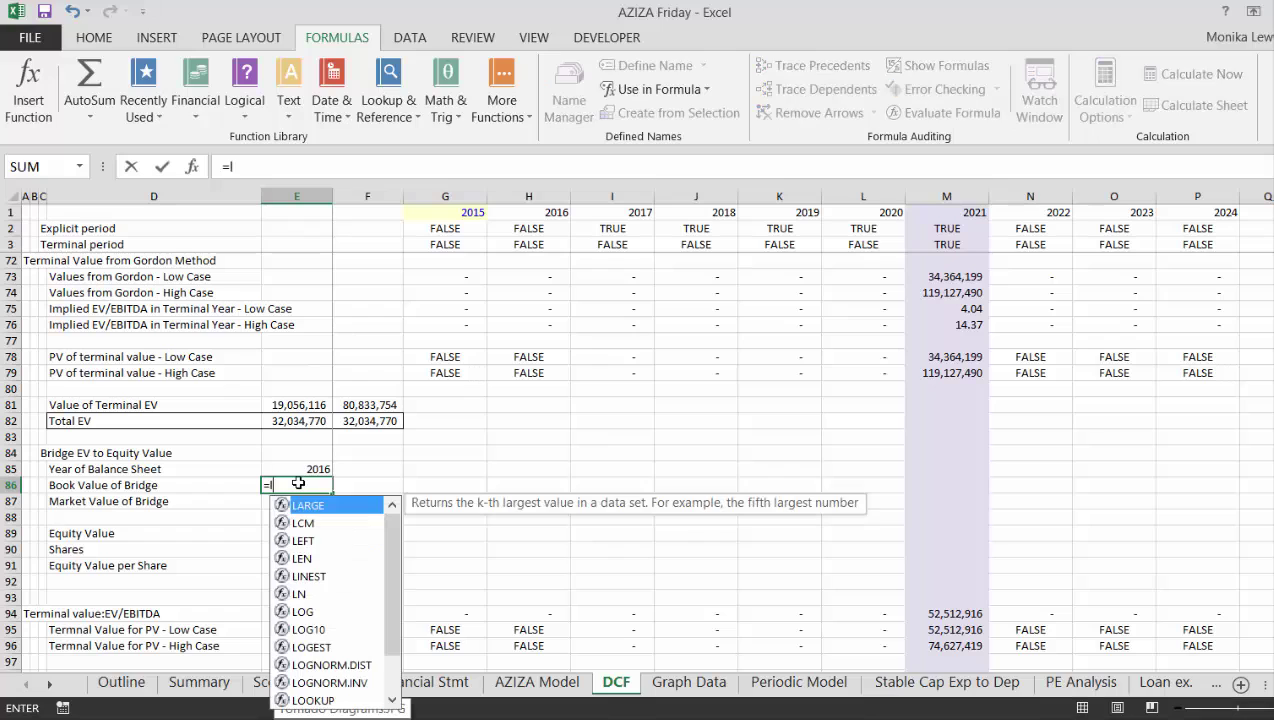
type("oo")
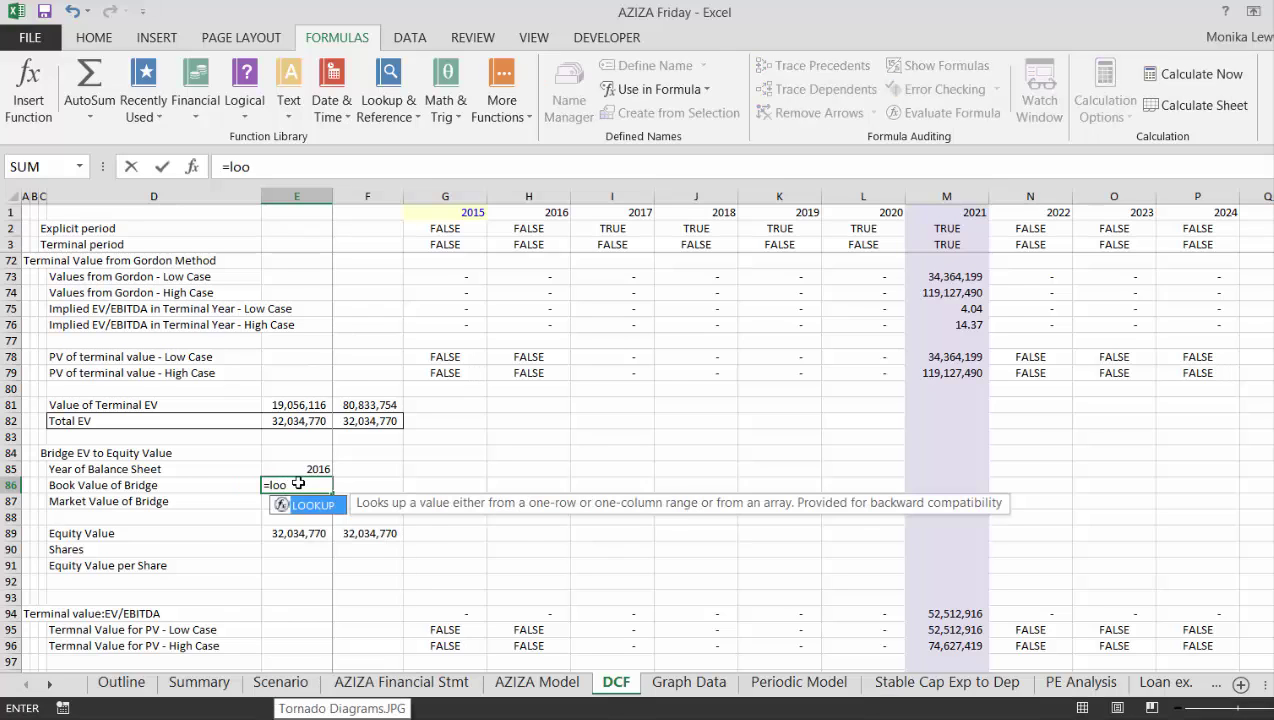
key("Tab")
key("Up")
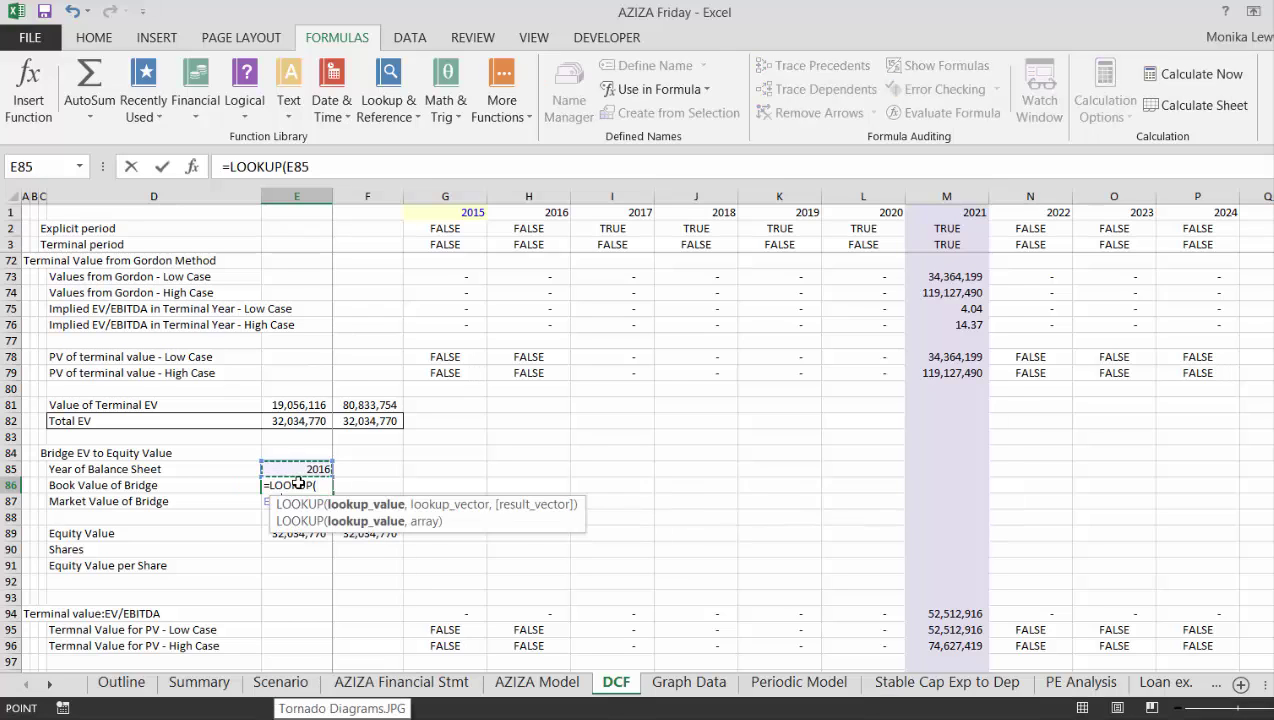
type(",")
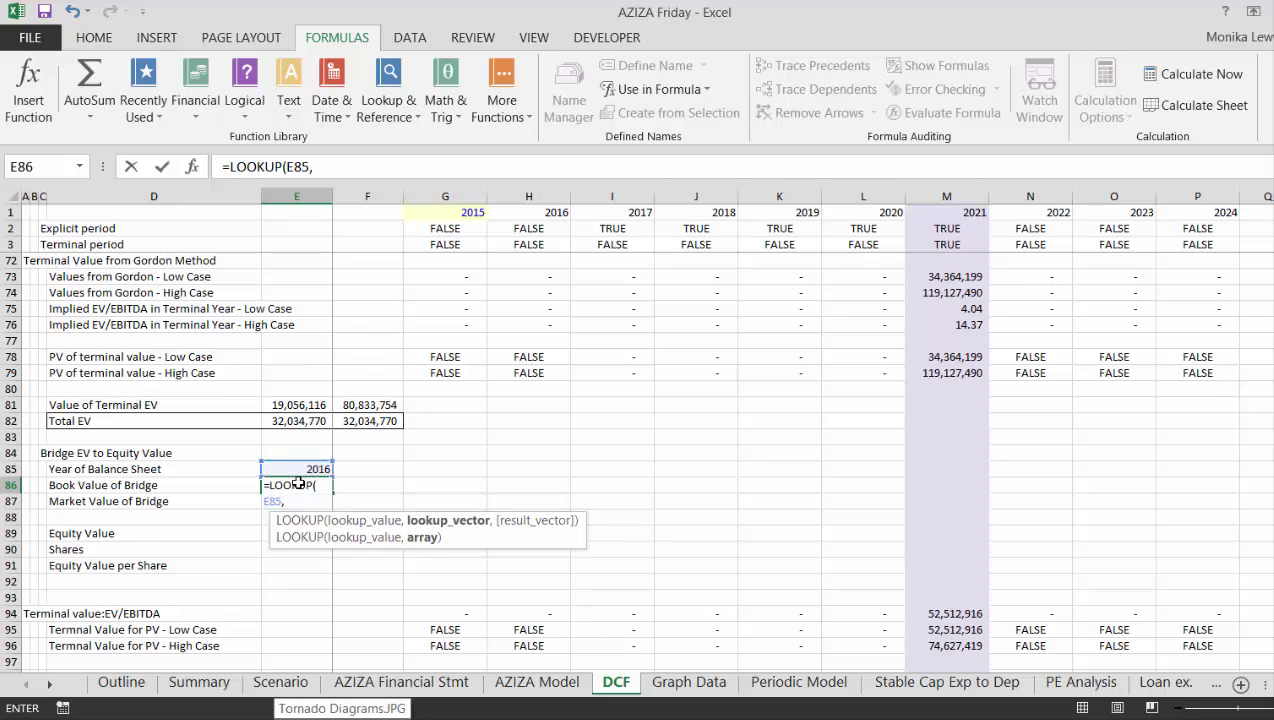
key("ctrl+Page_Up")
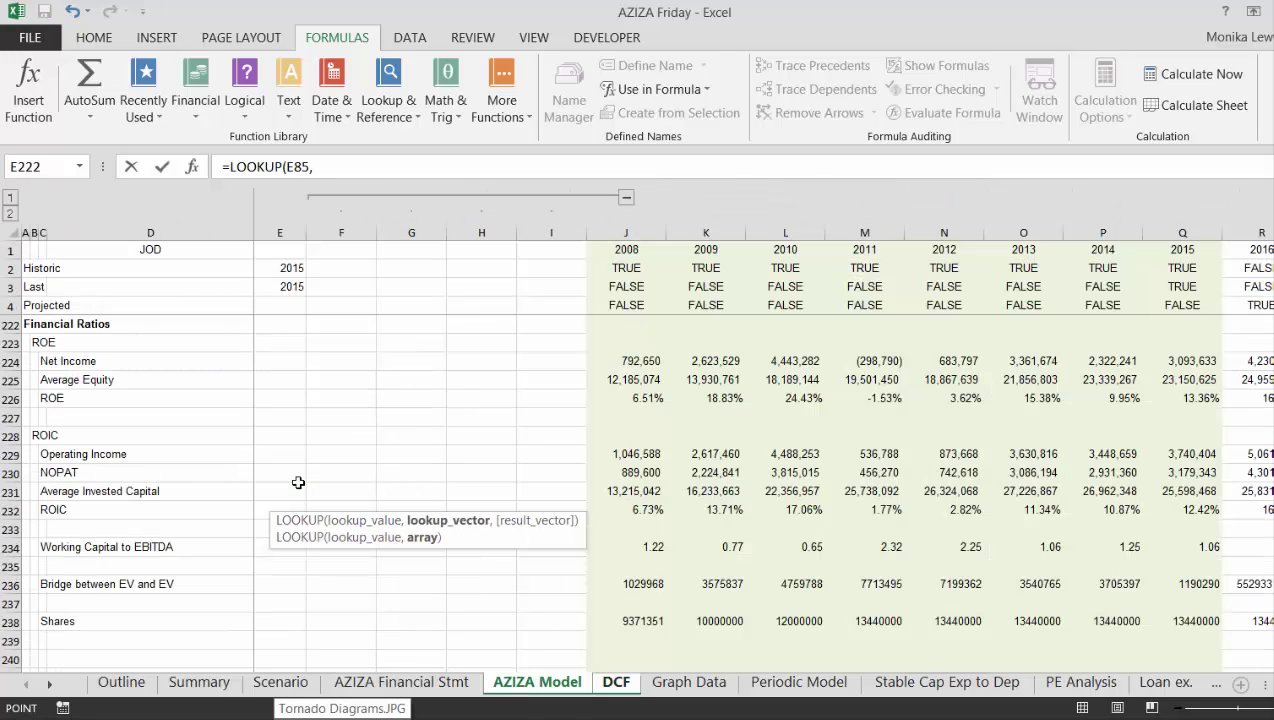
left_click(7, 249)
type(",")
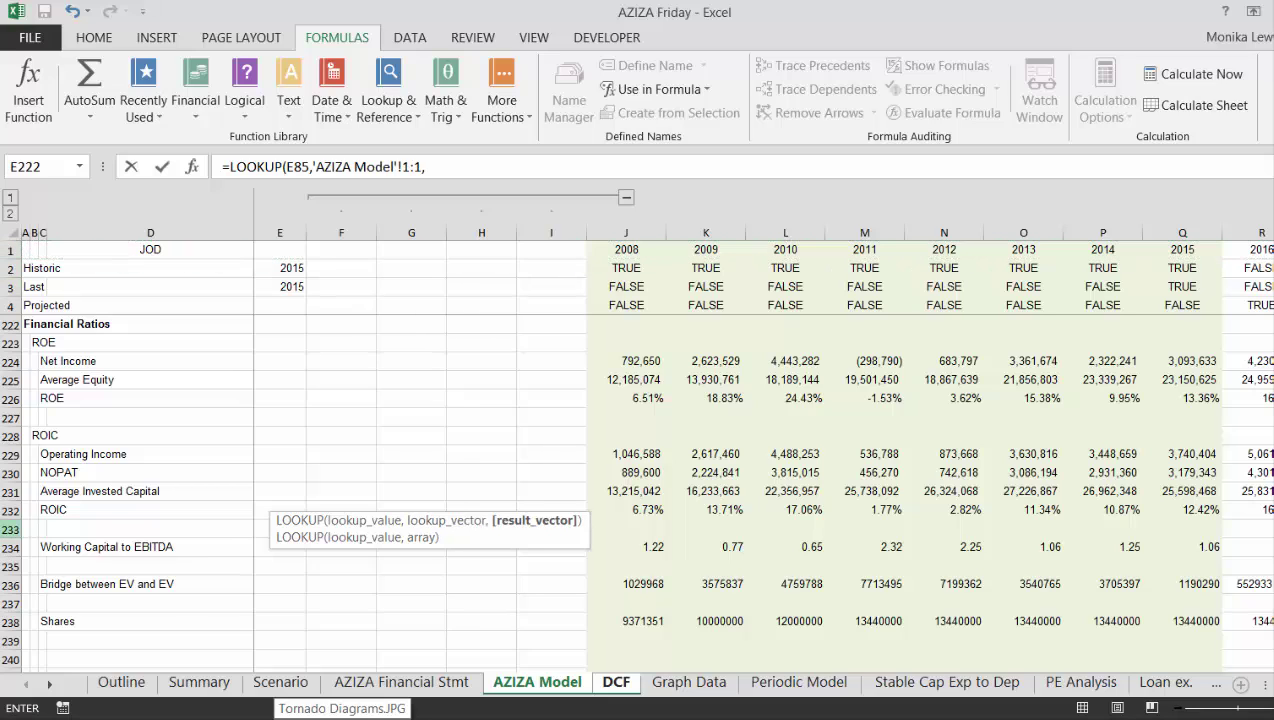
left_click(7, 584)
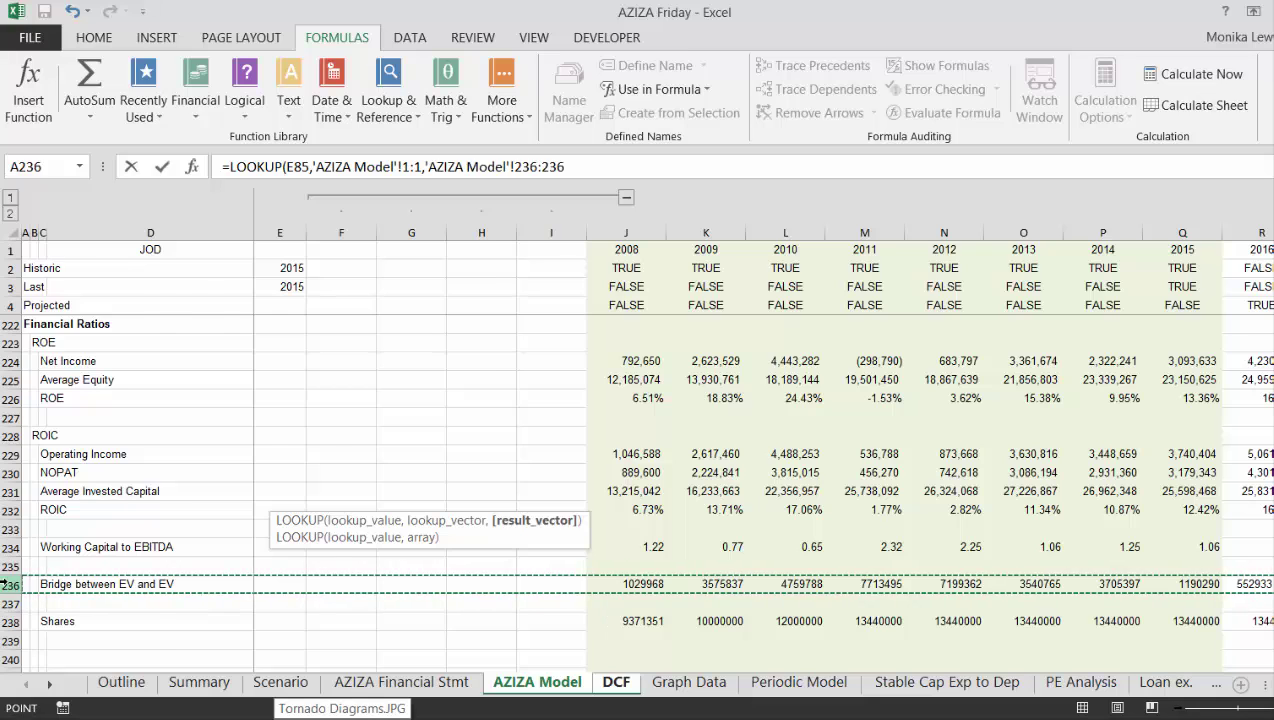
key("Return")
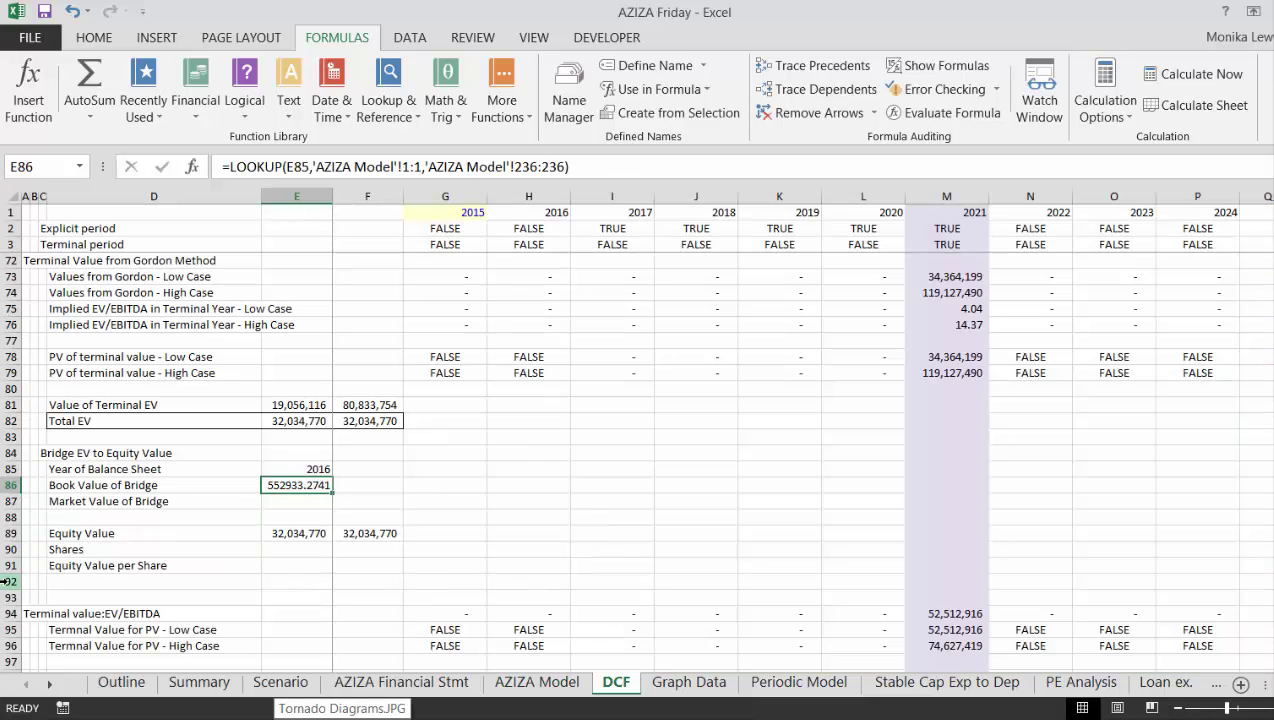
key("ctrl+shift+1")
Set the Market Value of Bridge in E87 equal to the book value with =E86.
key("Return")
type("=")
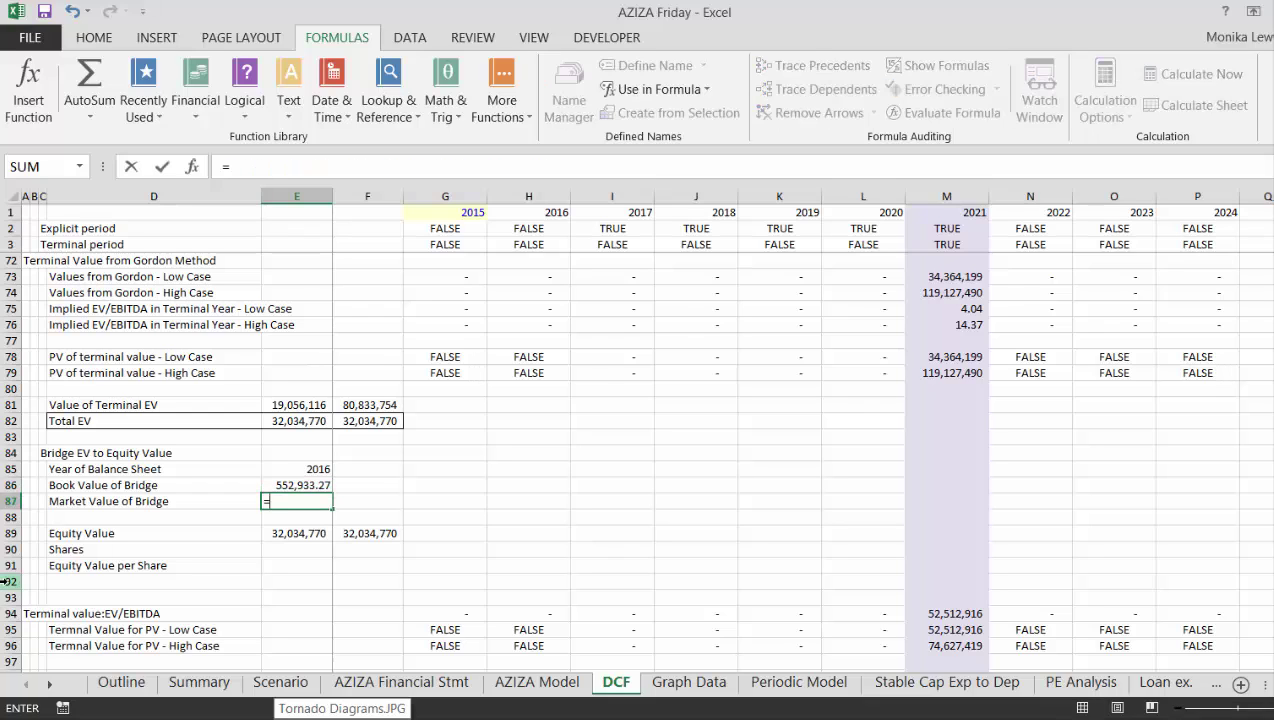
key("Up")
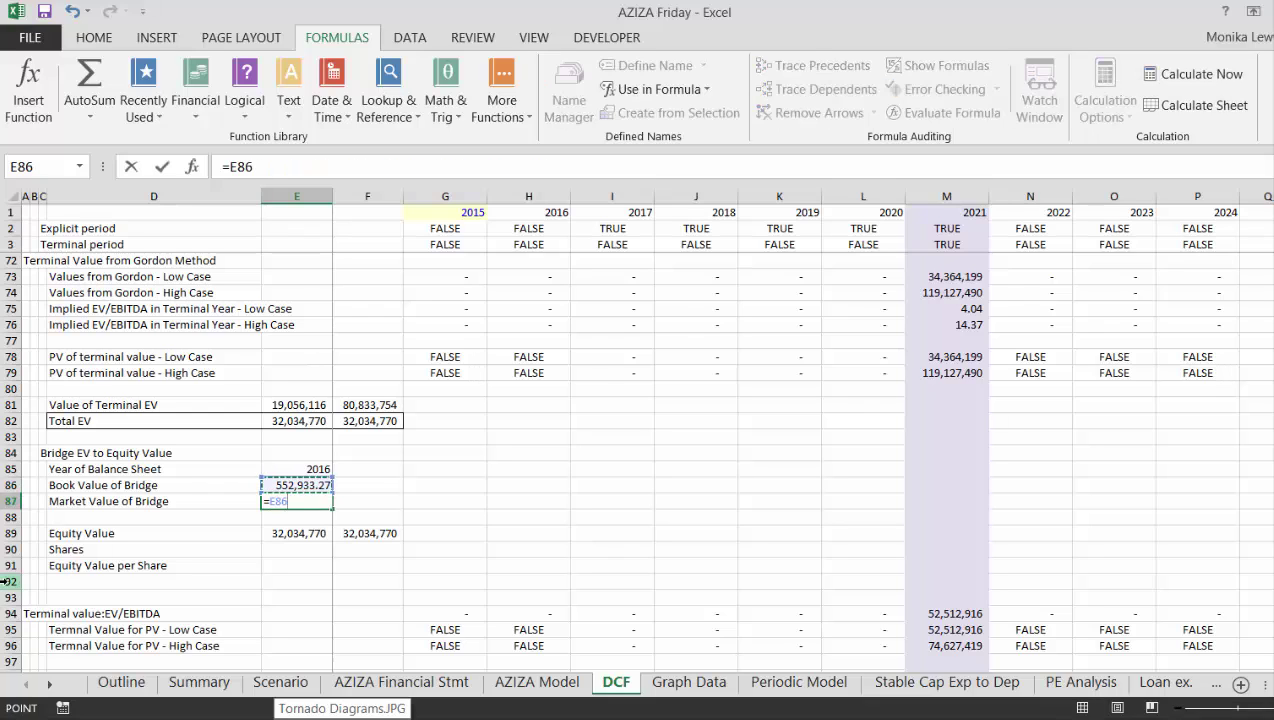
key("Return")
Look up Shares in E90 for the year in E85, using rows 1 and 238 of the AZIZA Model sheet.
key("Return")
key("Return")
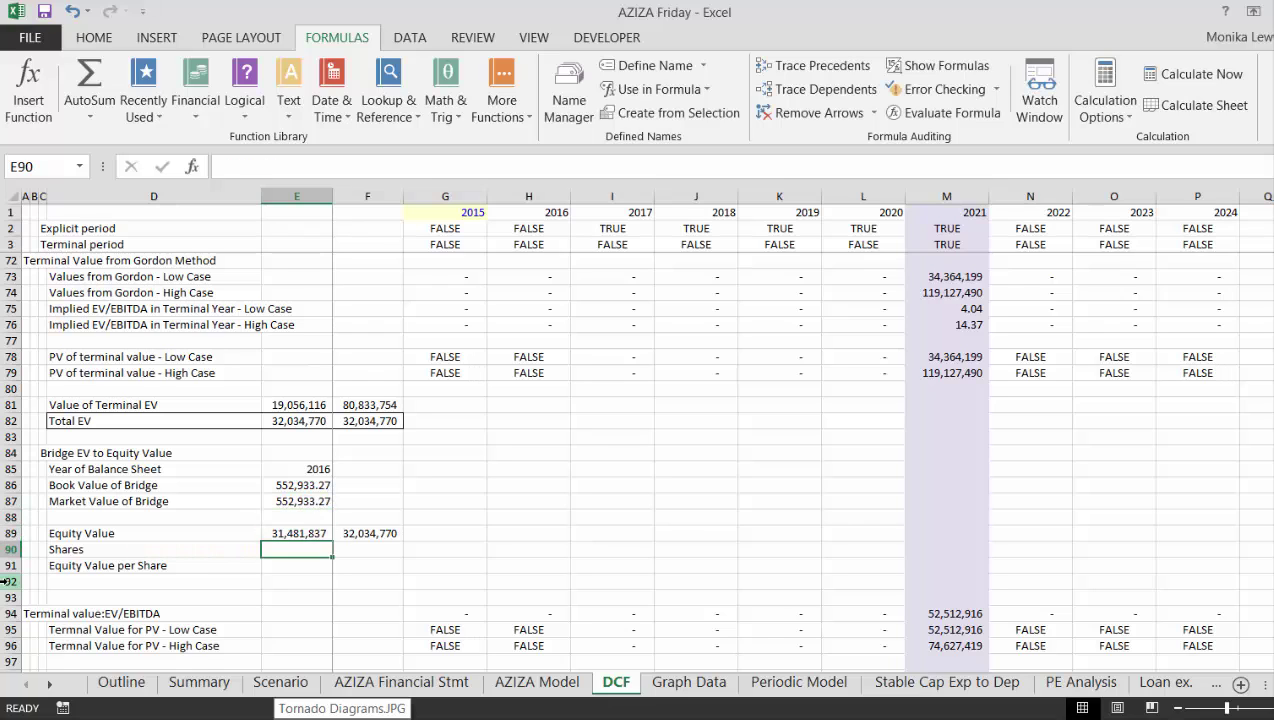
type("=loo")
key("Tab")
key("Up")
key("Up")
key("Up")
key("Up")
key("Up")
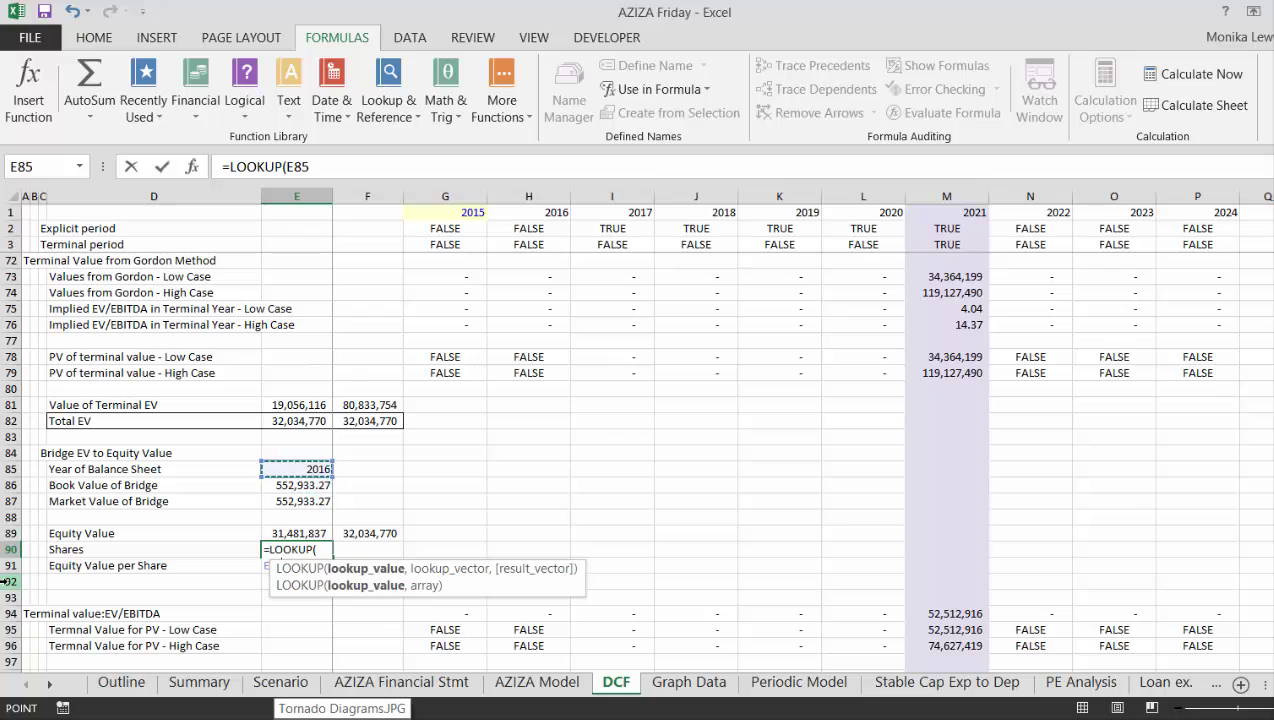
type(",")
key("ctrl+Page_Up")
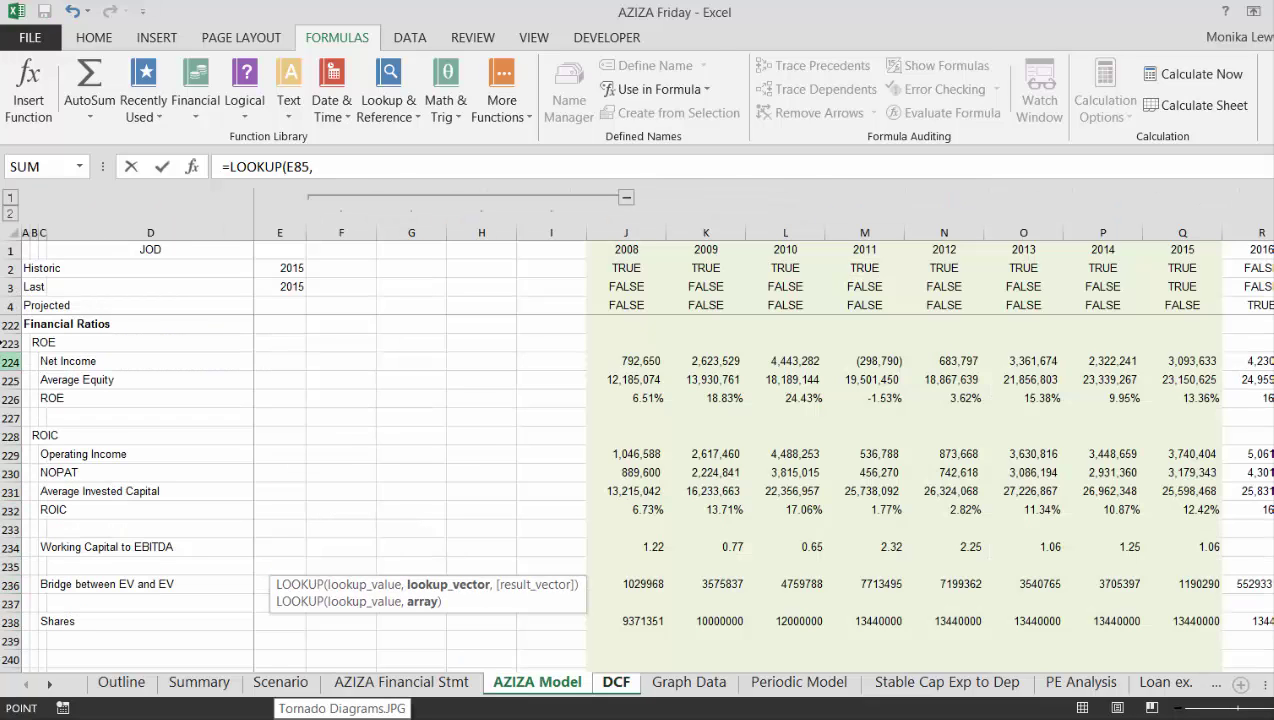
left_click(8, 249)
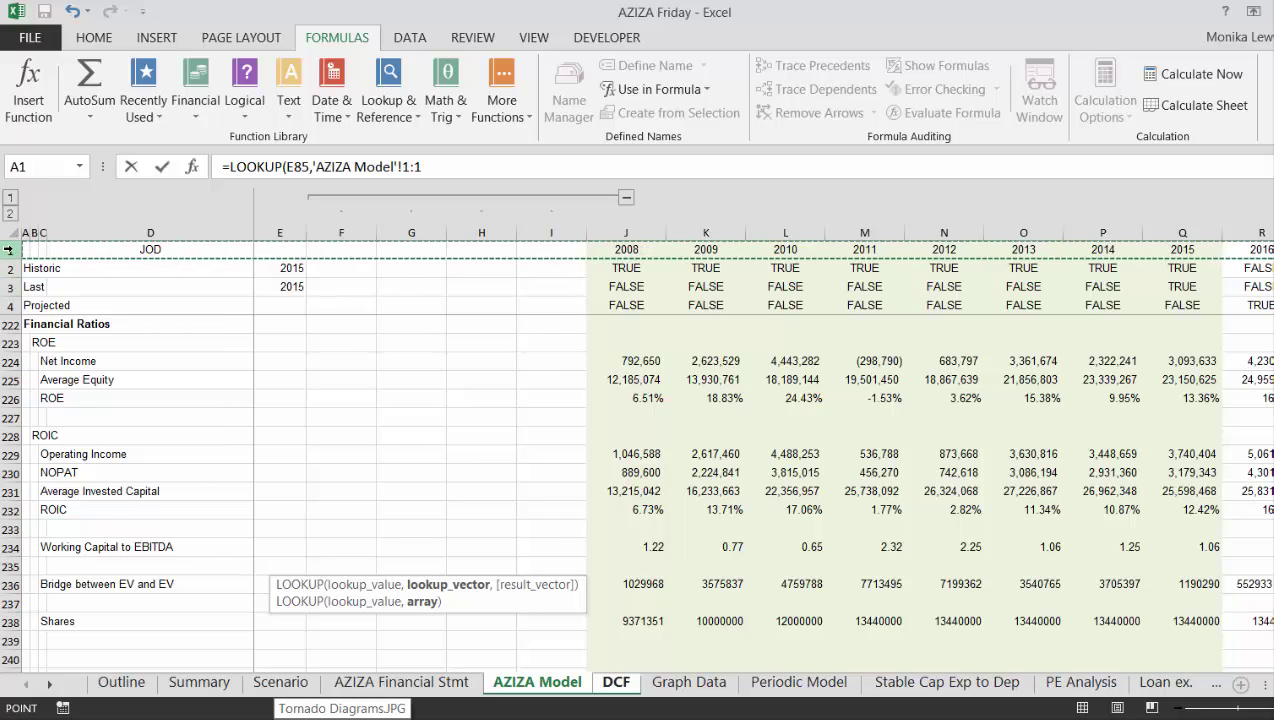
type(",")
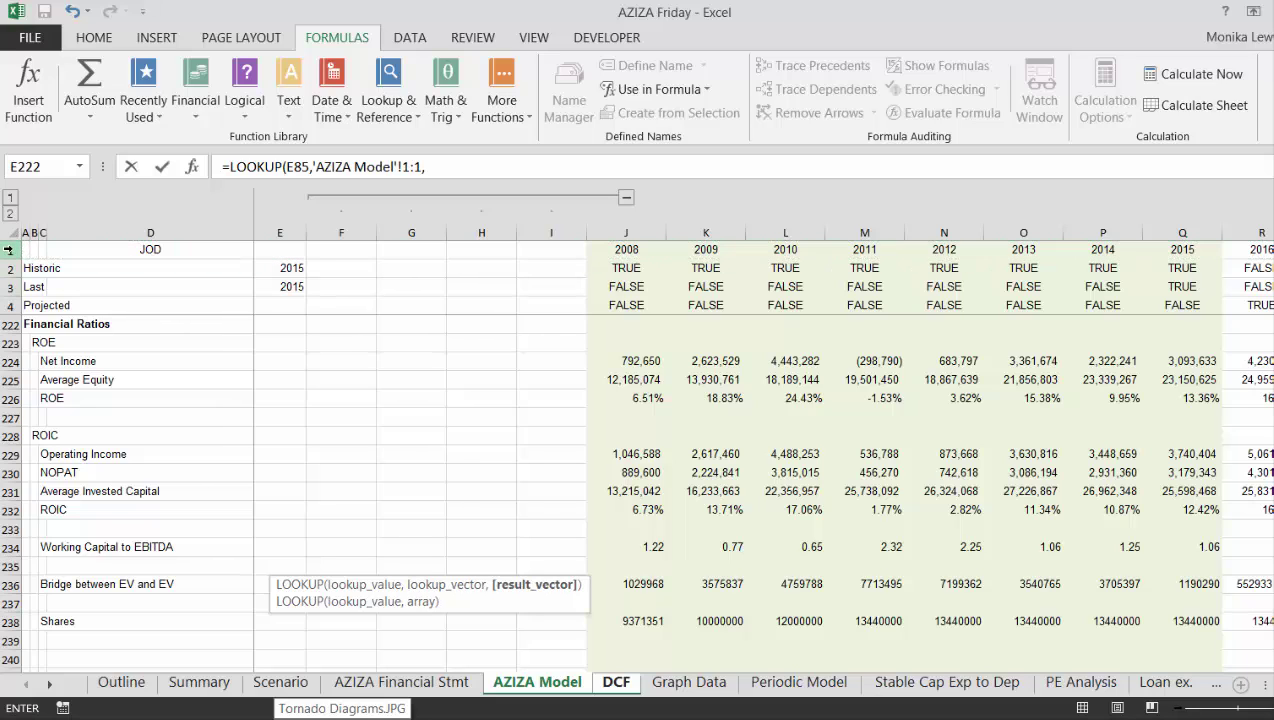
left_click(8, 621)
key("Return")
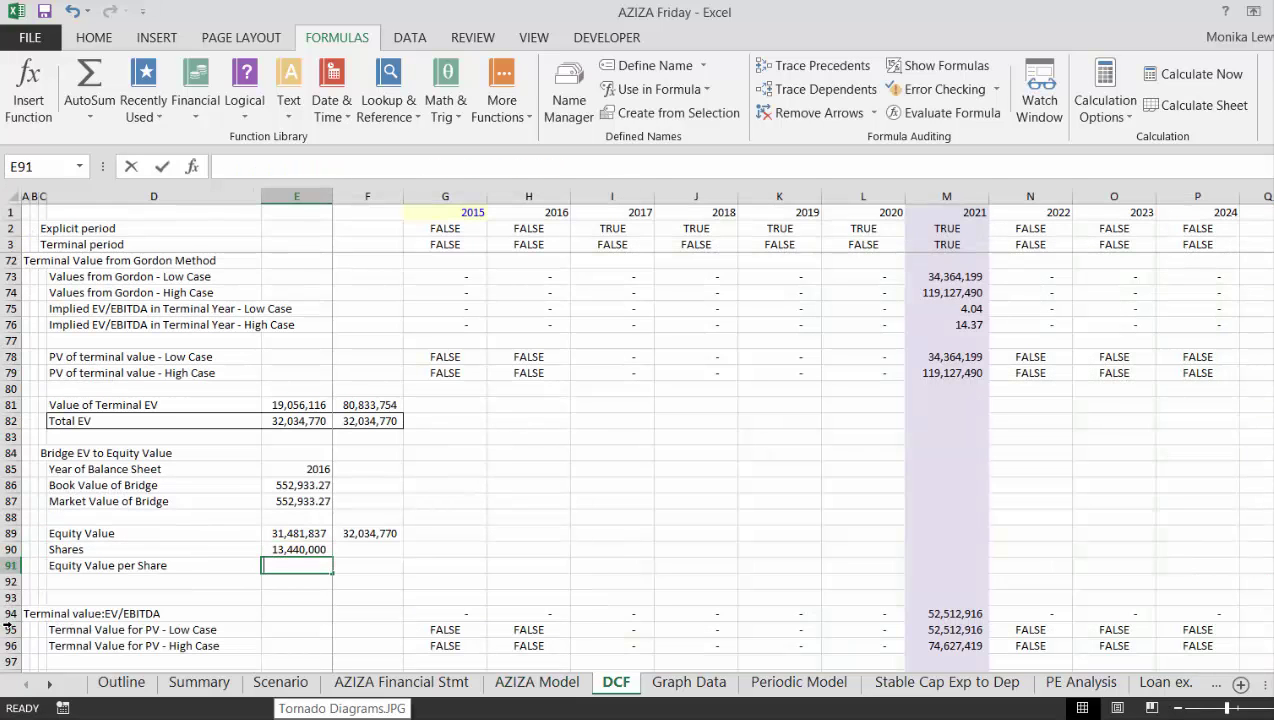
type("=")
key("Up")
key("Up")
key("Up")
key("Up")
key("Up")
key("Up")
key("Up")
key("Up")
key("Up")
type("-")
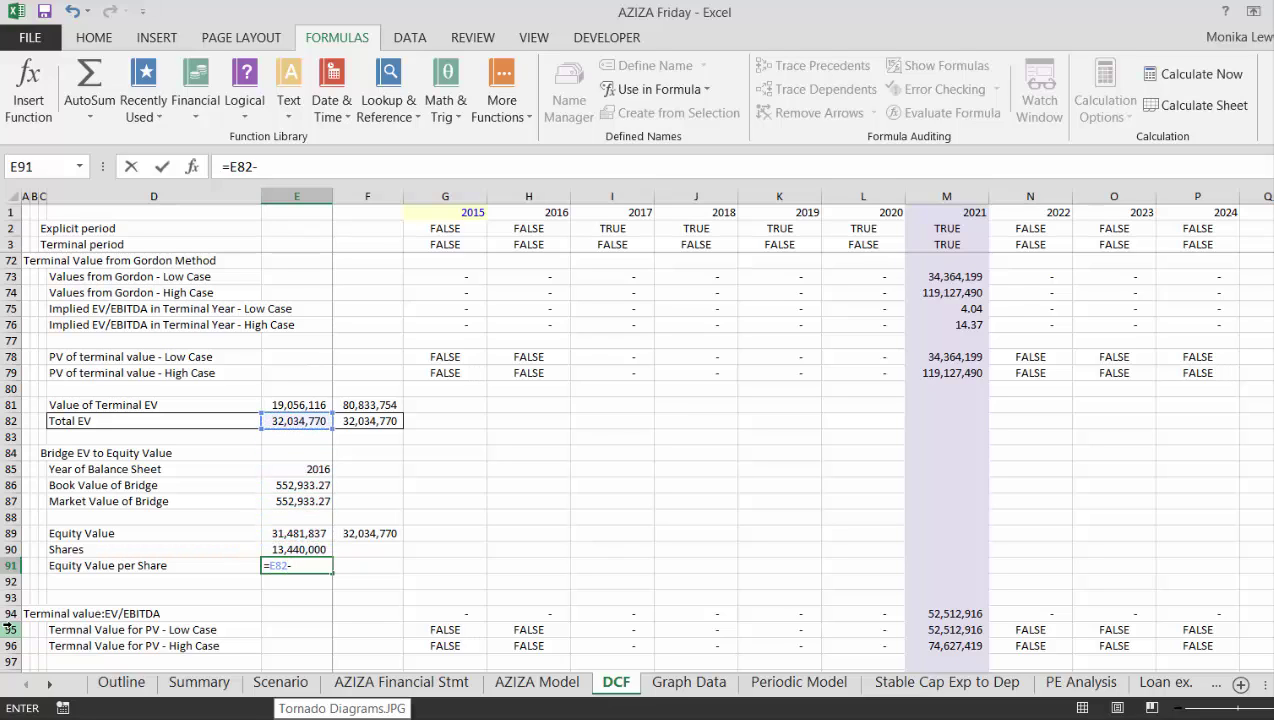
key("Up")
key("Up")
key("Up")
key("Up")
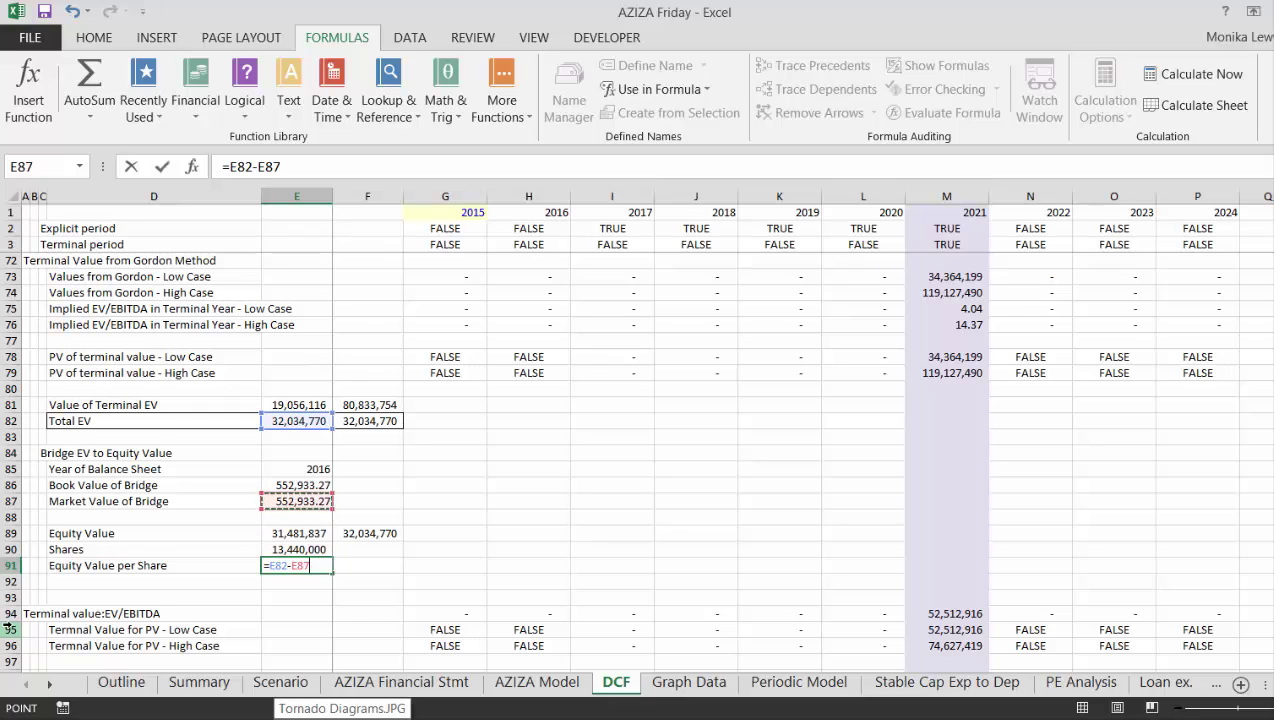
key("Escape")
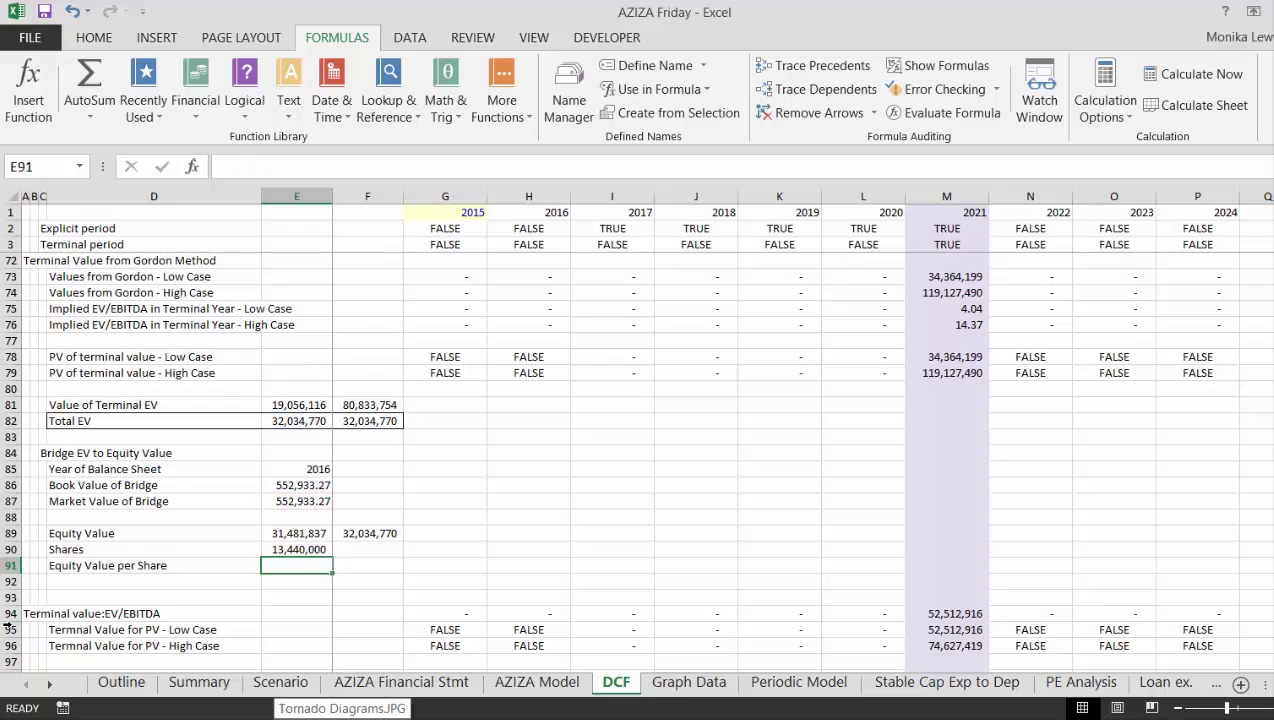
Calculate the low case Equity Value per Share in E91 as =E89/E90, shown with two decimals.
type("=")
key("Up")
key("Up")
type("/")
key("Up")
key("Return")
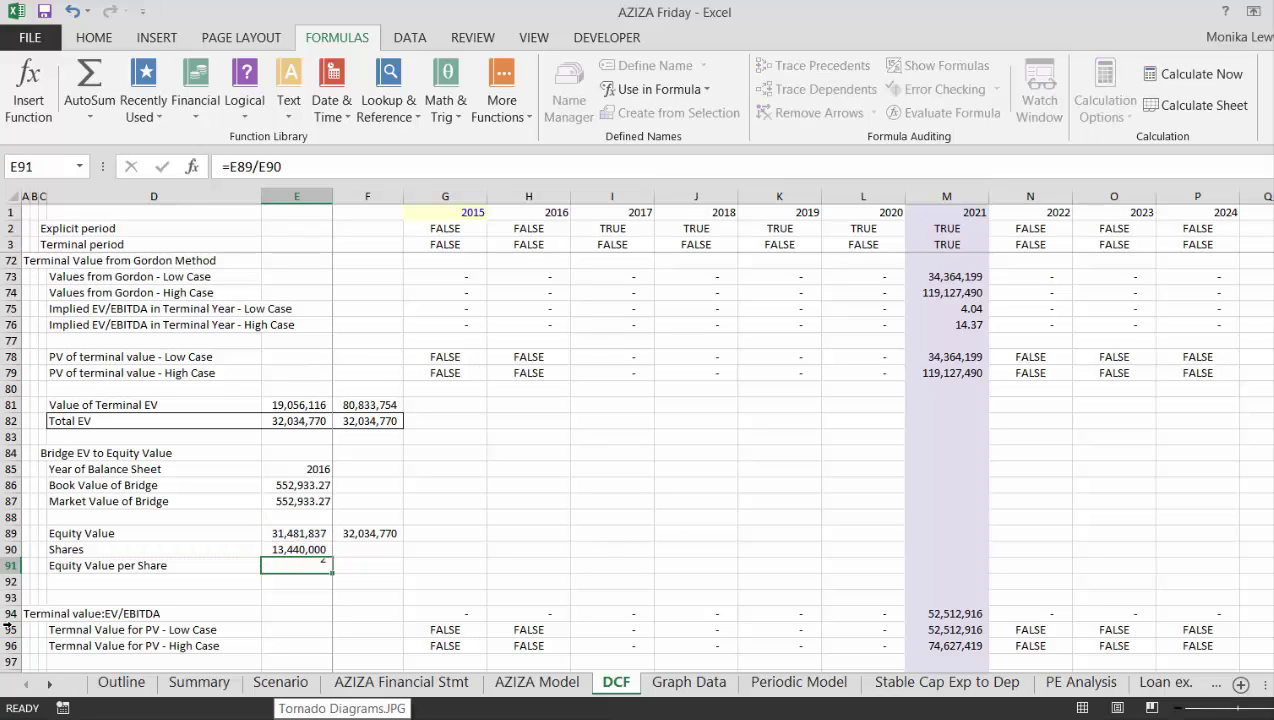
key("Up")
key("Down")
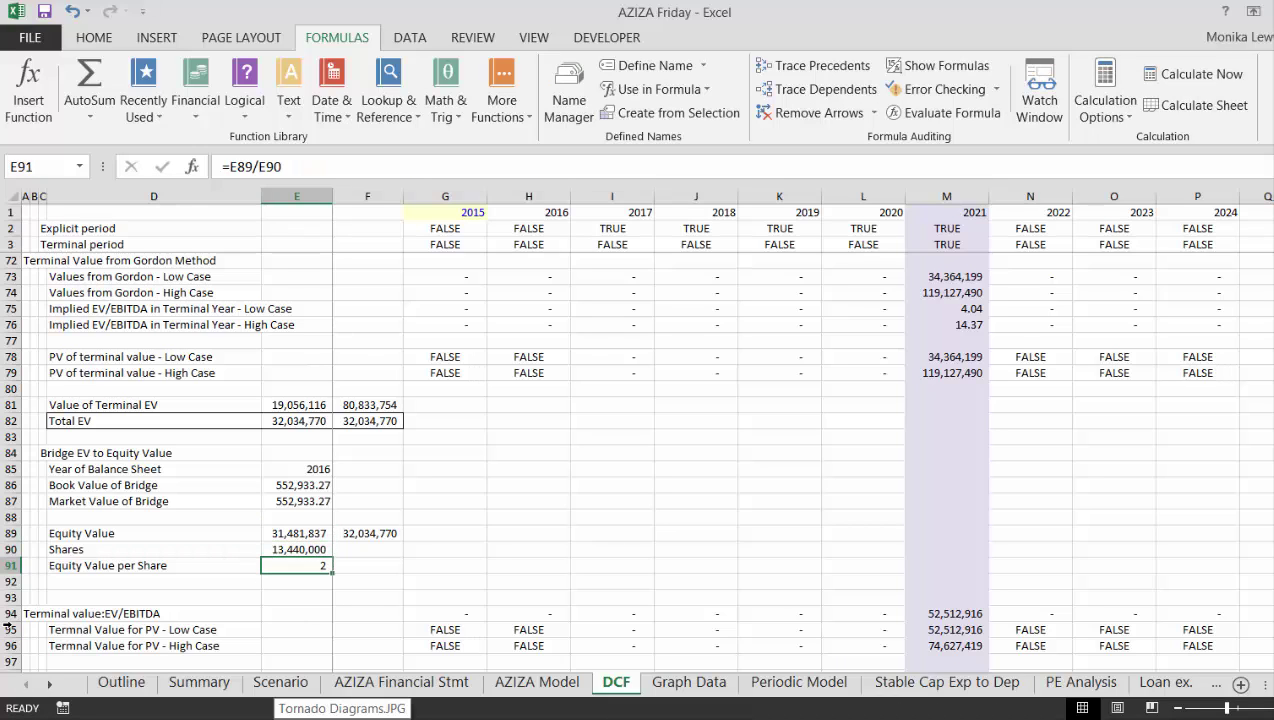
Link the high case Book Value of Bridge in F86 with =E86 and fill it down to Market Value of Bridge.
key("Right")
key("Up")
key("Up")
key("Up")
key("Up")
key("Up")
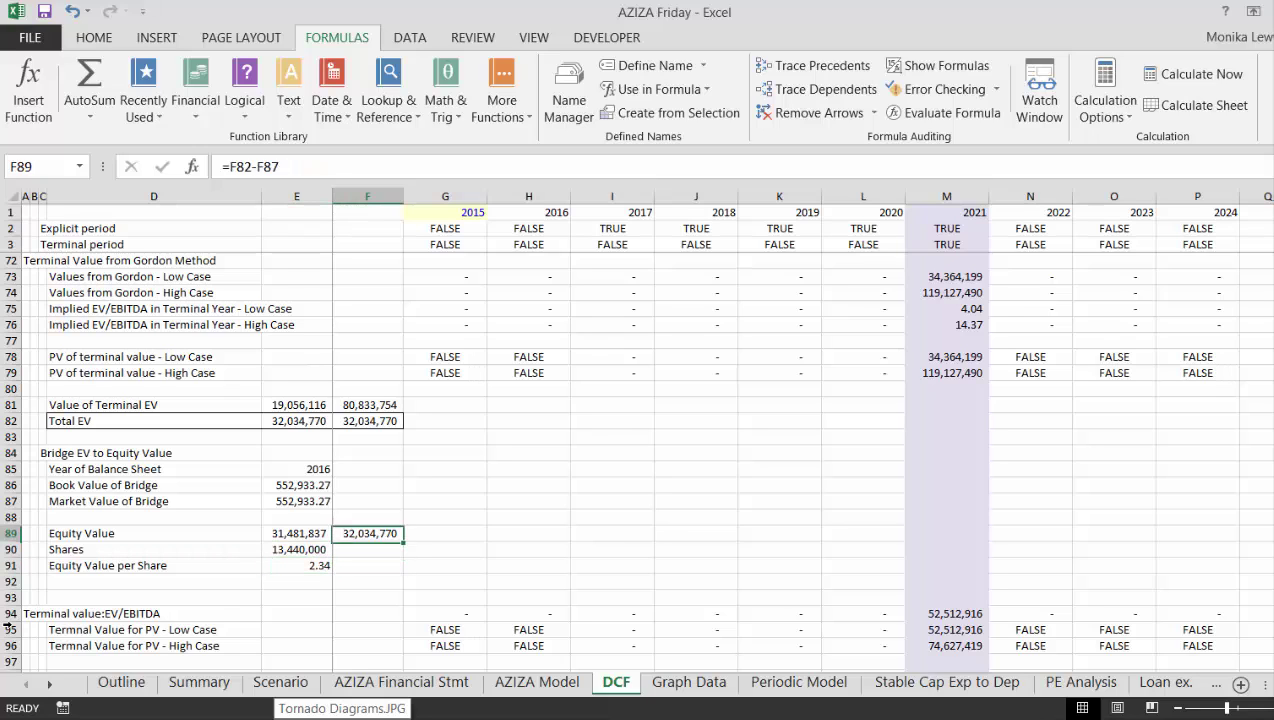
type("=")
key("Left")
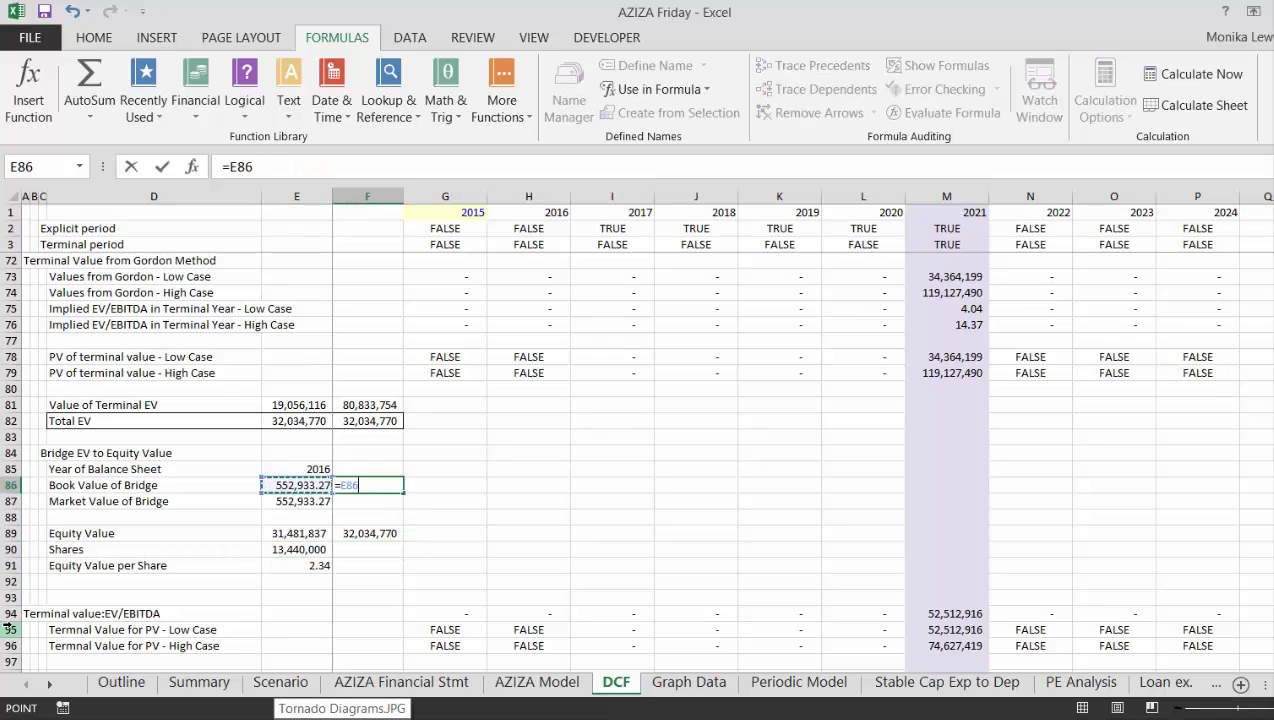
key("Return")
key("Up")
key("shift+Down")
key("ctrl+d")
Link the high case Shares in F90 to the low case with =E90.
key("Down")
key("Down")
key("Down")
key("Down")
key("Down")
key("Down")
key("Up")
key("Up")
type("=")
key("Left")
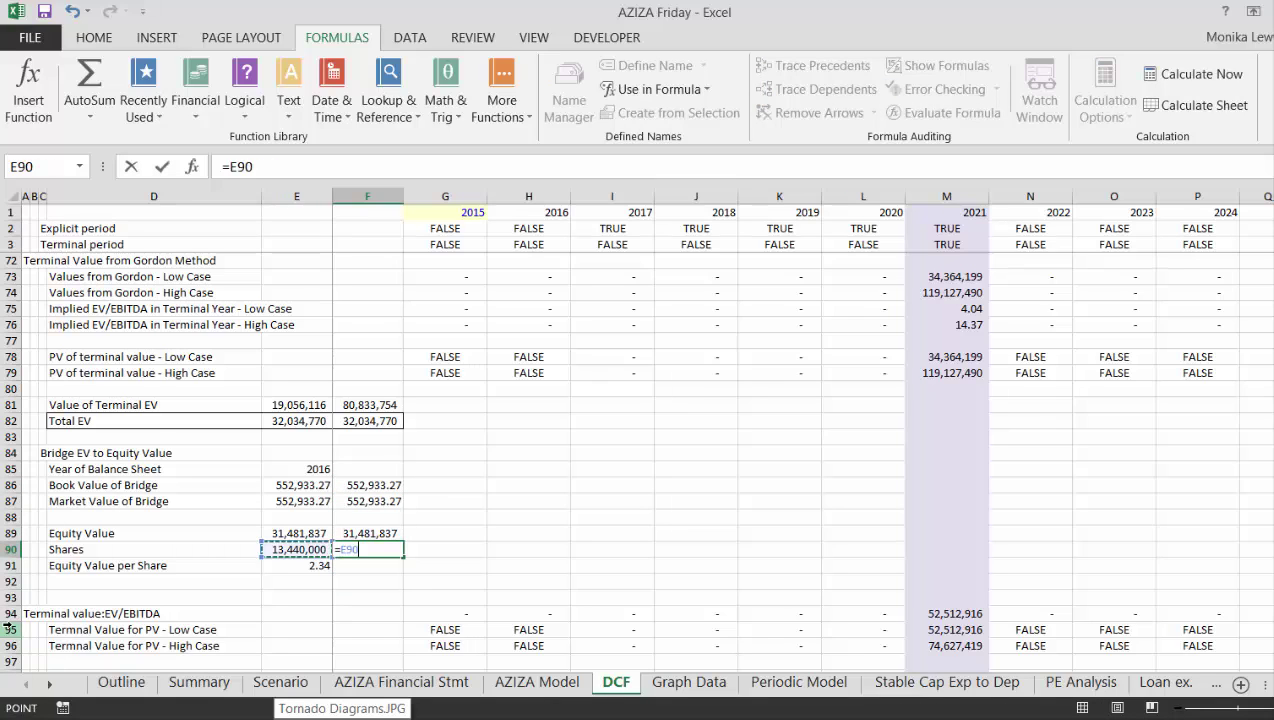
key("Return")
Copy the Equity Value per Share formula in E91 across to the high case in F91.
type("=")
key("Left")
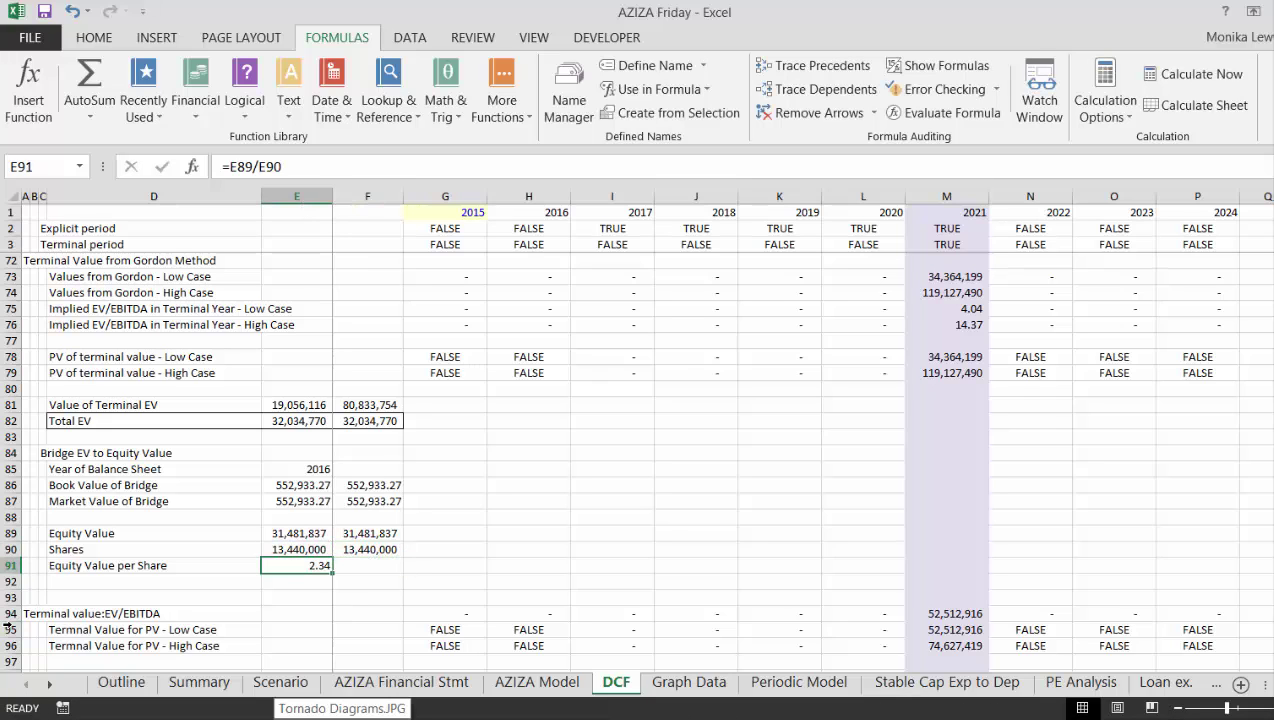
key("ctrl+Return")
key("ctrl+c")
key("Left")
key("Escape")
Go to the Summary sheet's Low Case and High Case equity value tables.
key("ctrl+Page_Up")
key("ctrl+Page_Up")
key("ctrl+Page_Up")
key("ctrl+Page_Up")
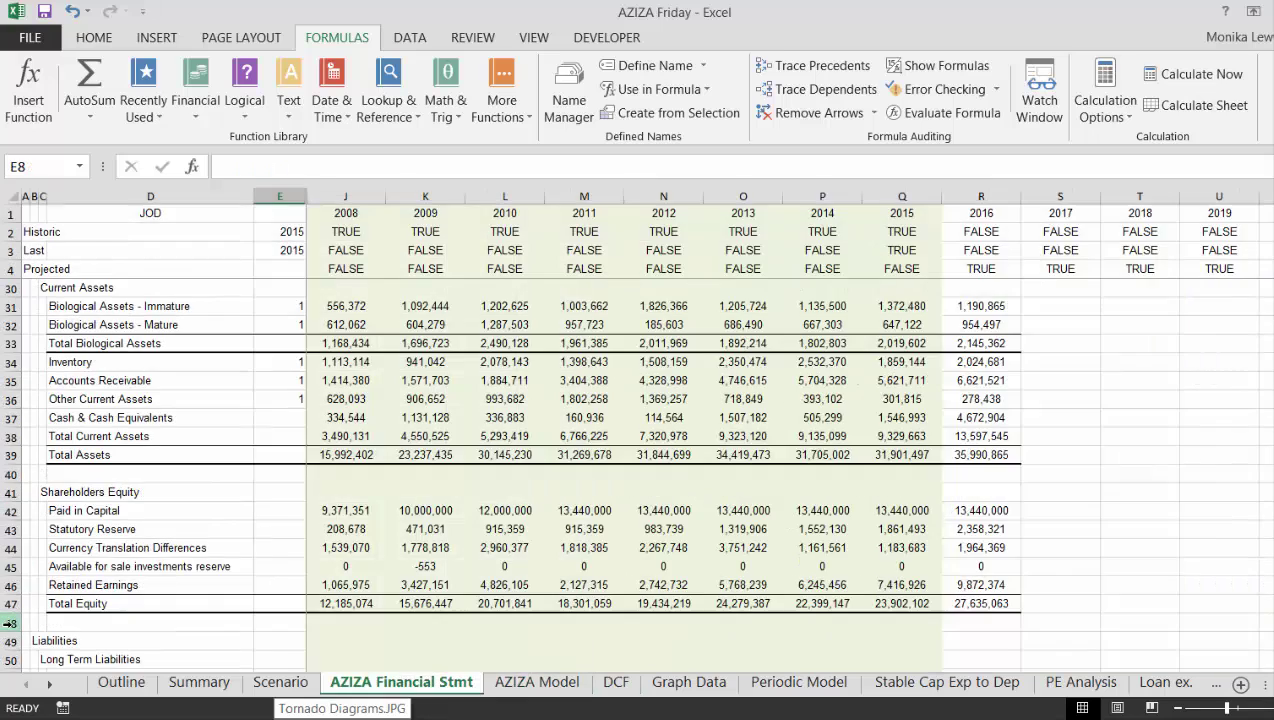
key("ctrl+Page_Up")
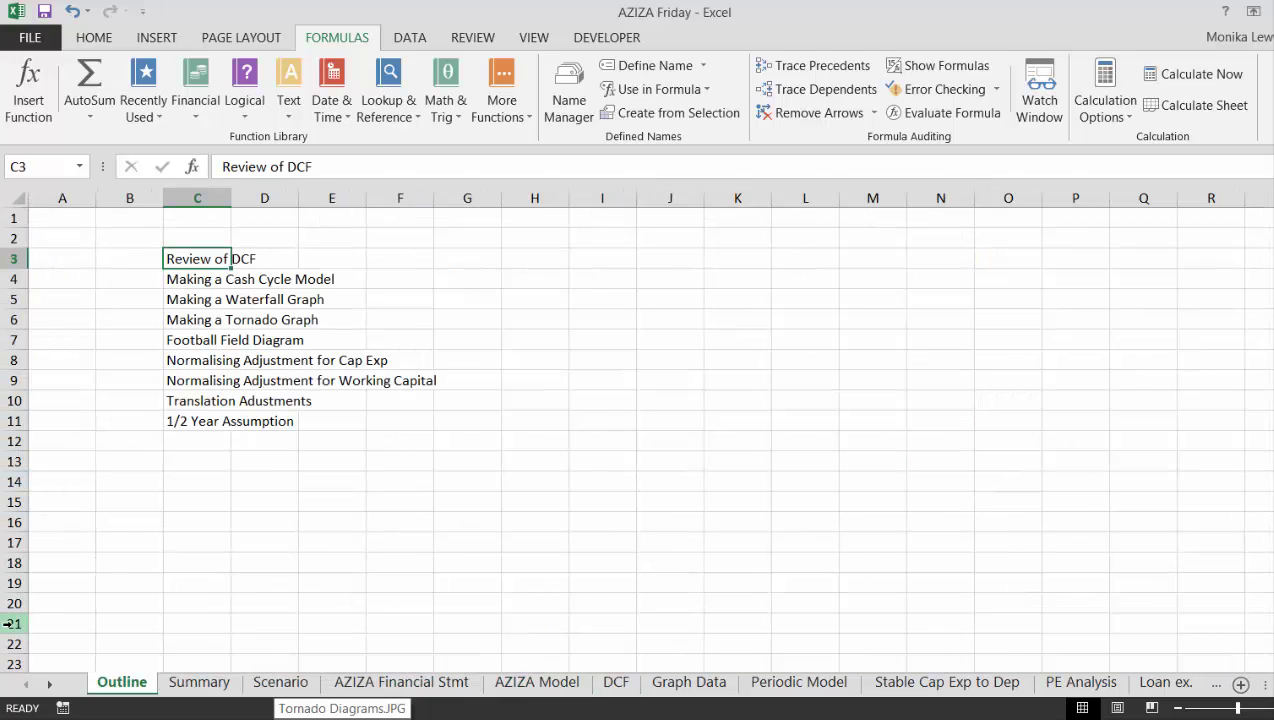
key("ctrl+Page_Down")
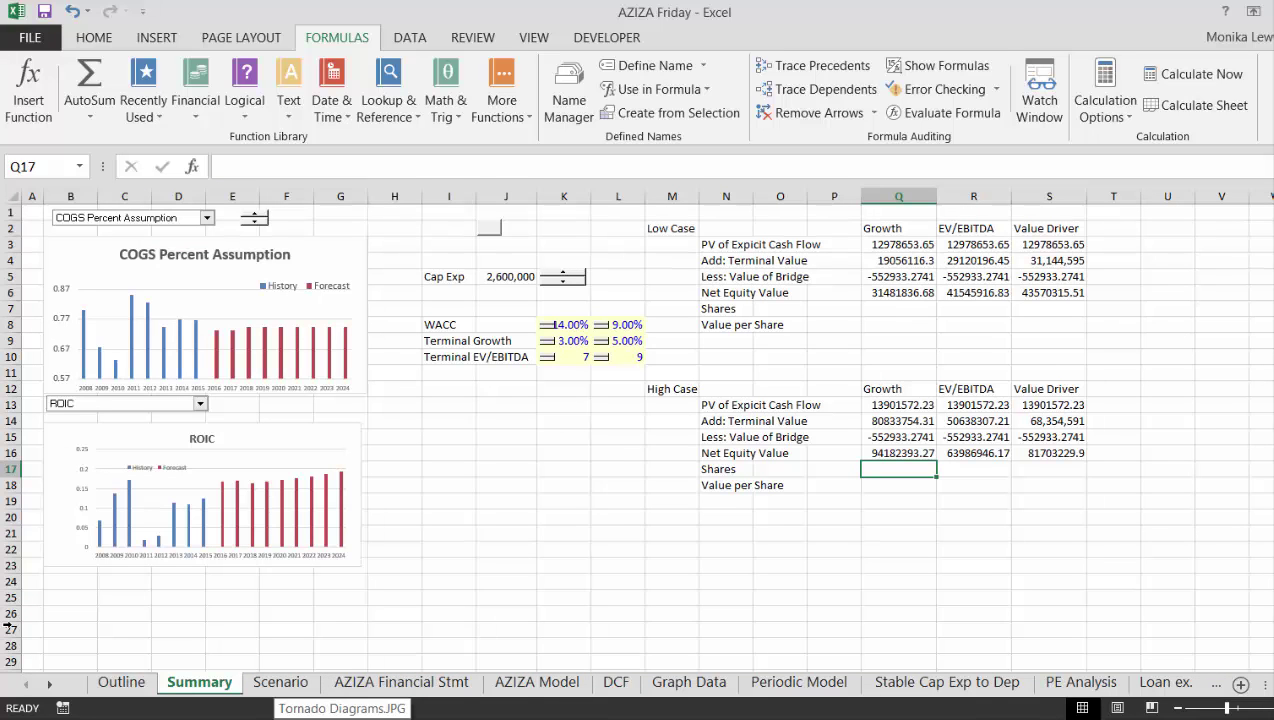
Link the low case Growth Shares cell Q7 to the DCF sheet's share count with =DCF!E90.
key("Up")
key("Up")
key("Up")
key("Up")
key("Up")
key("Up")
key("Up")
key("Up")
key("Up")
key("Up")
key("Up")
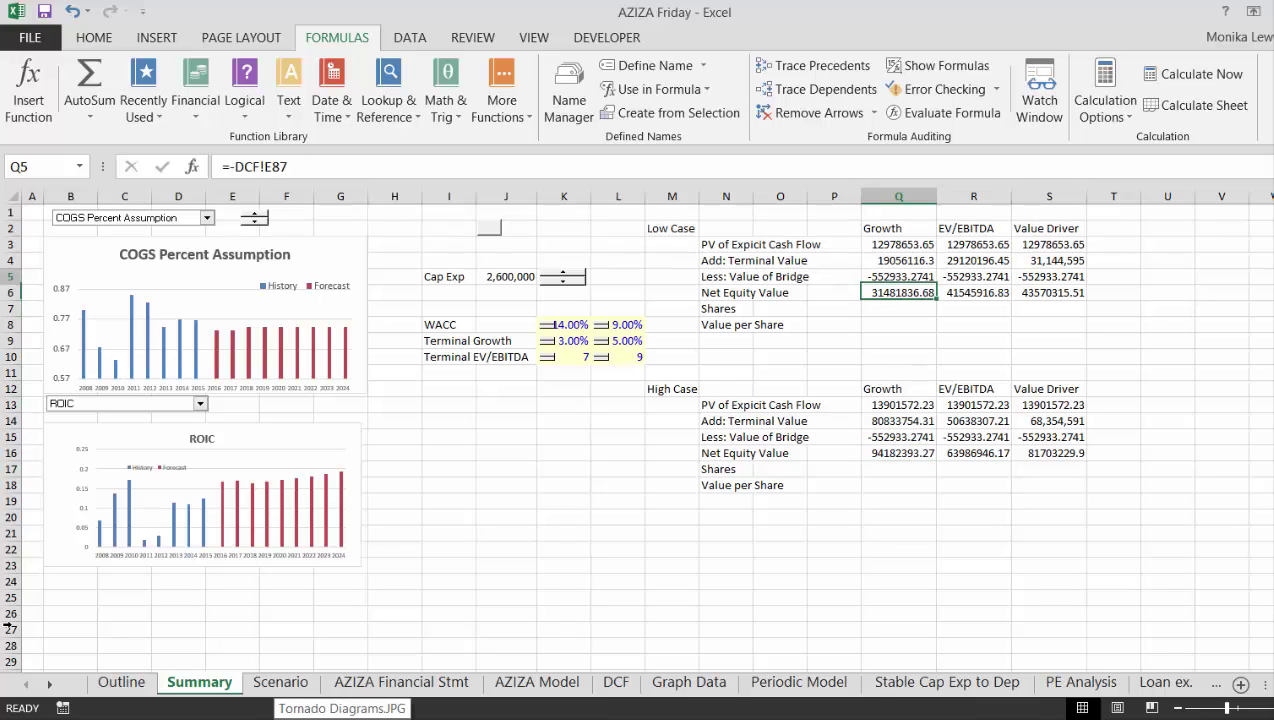
key("Down")
type("=")
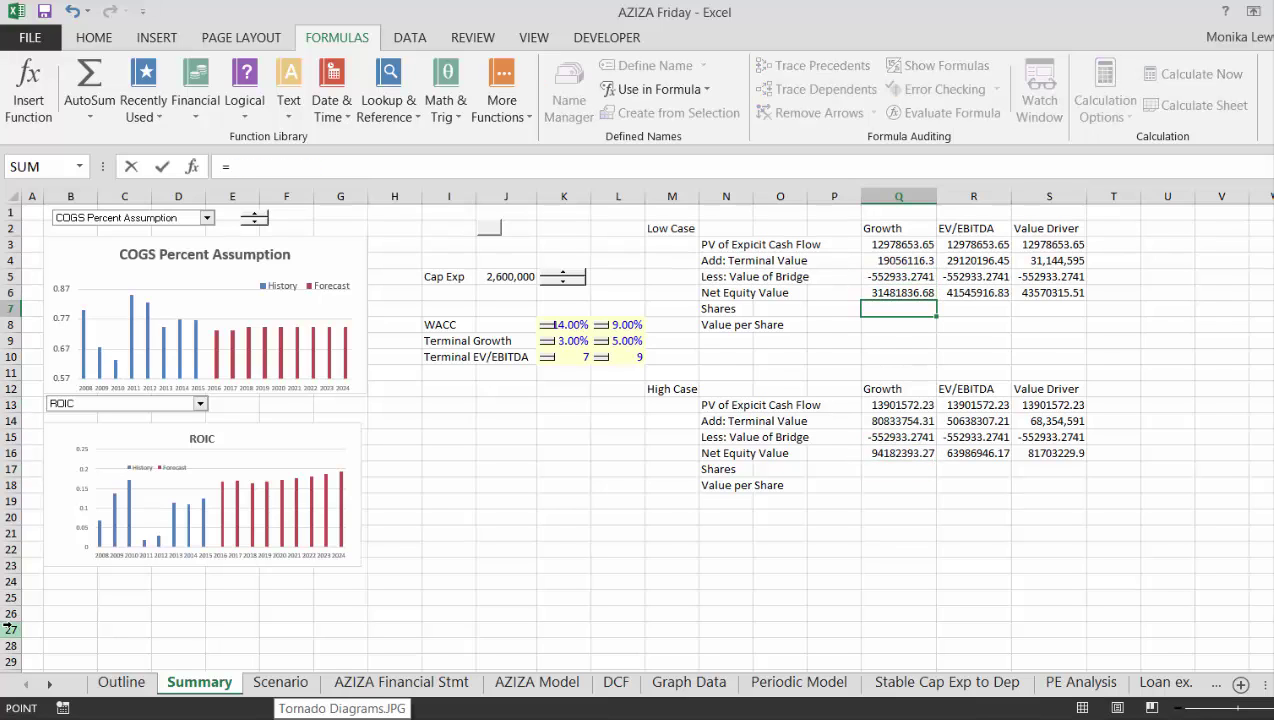
key("ctrl+Page_Down")
key("ctrl+Page_Down")
key("ctrl+Page_Down")
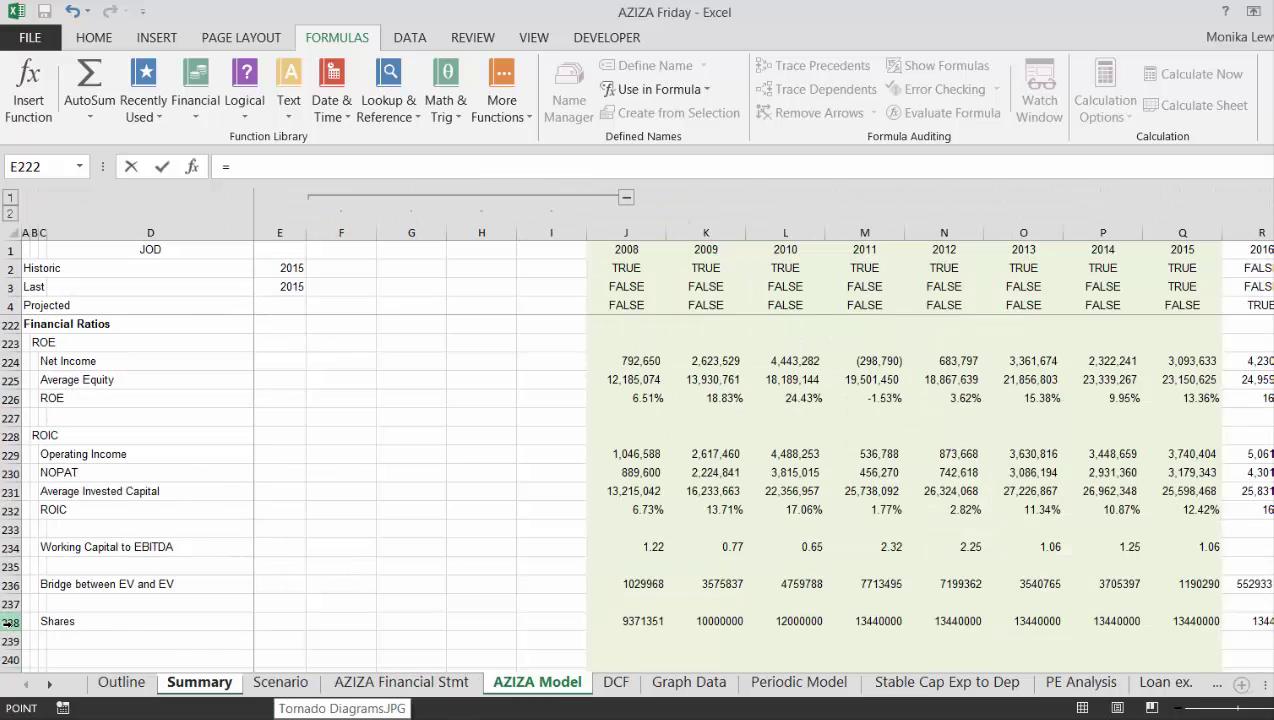
key("ctrl+Page_Down")
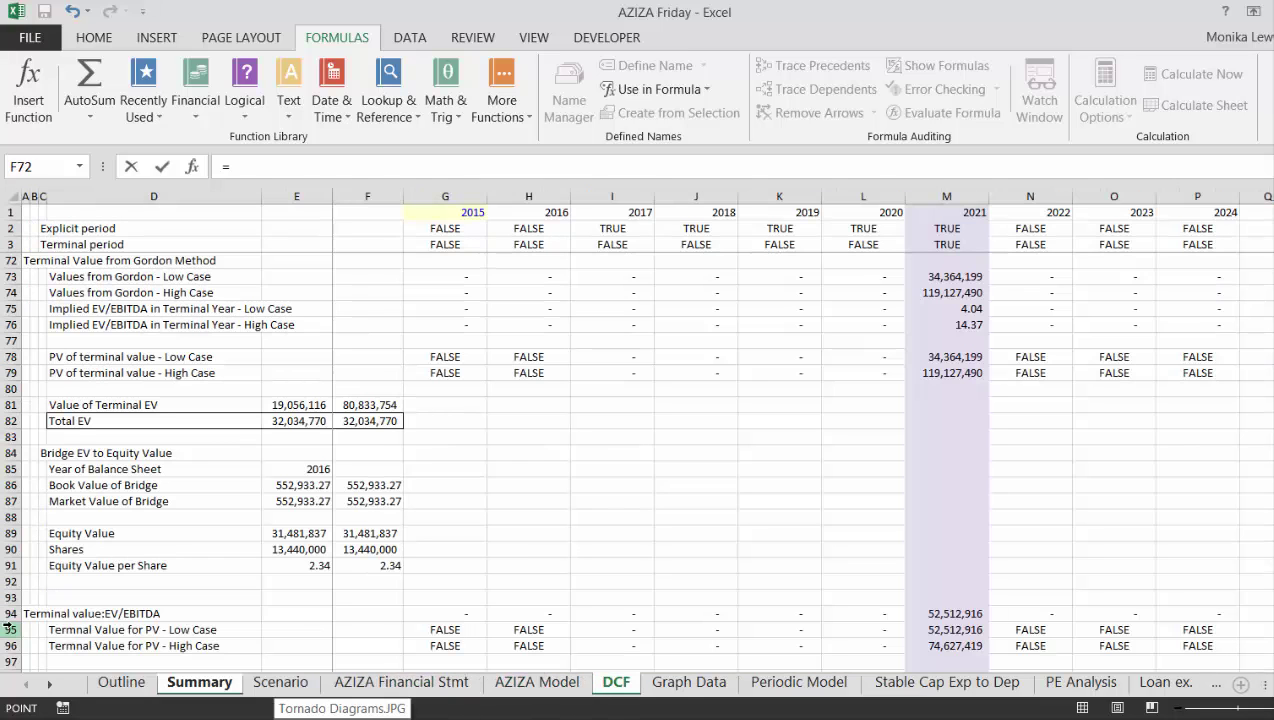
left_click(296, 556)
key("Return")
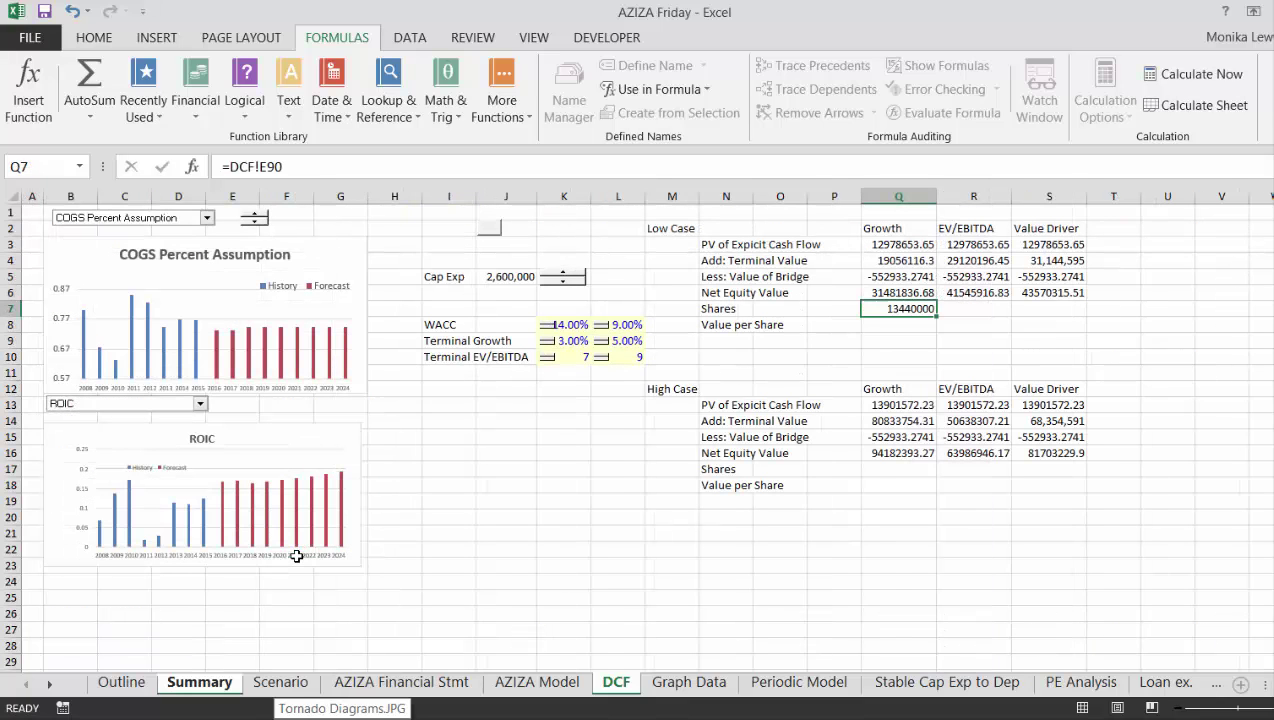
Try to fill the low case Shares link from Q7 across the EV/EBITDA and Value Driver columns.
key("Up")
key("shift+Right")
key("shift+Right")
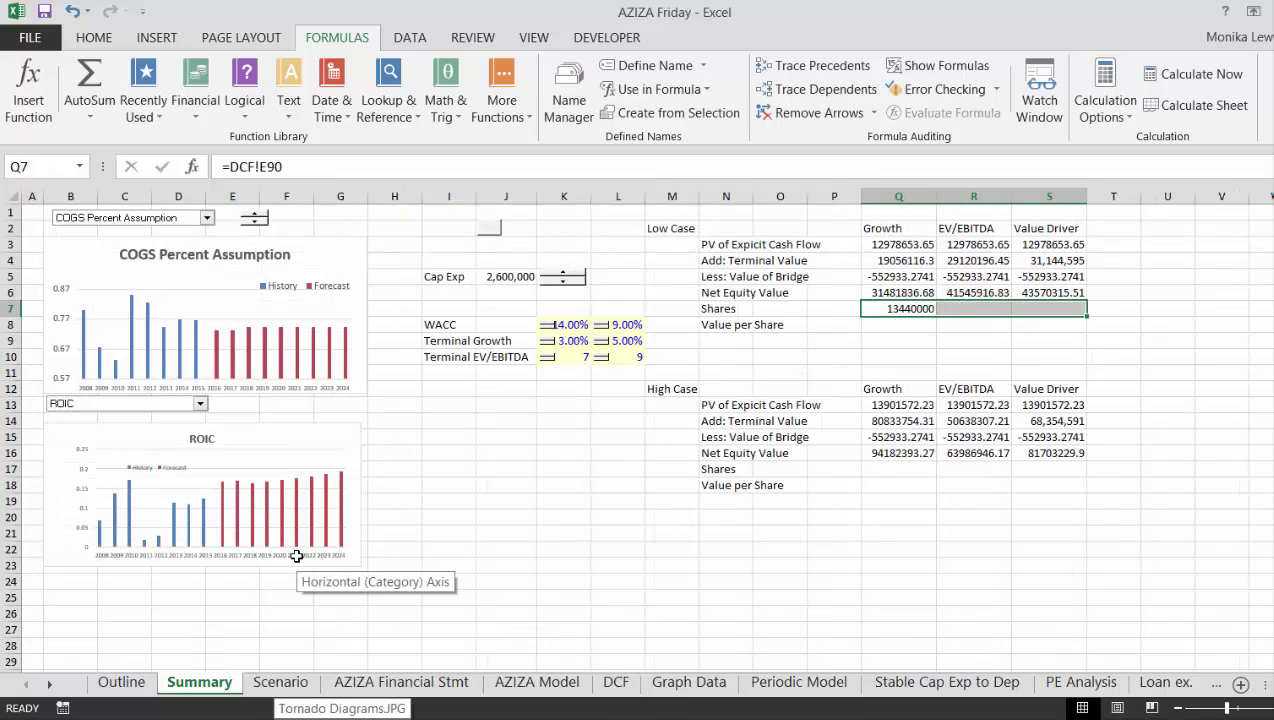
key("ctrl+r")
key("Down")
key("Down")
key("Up")
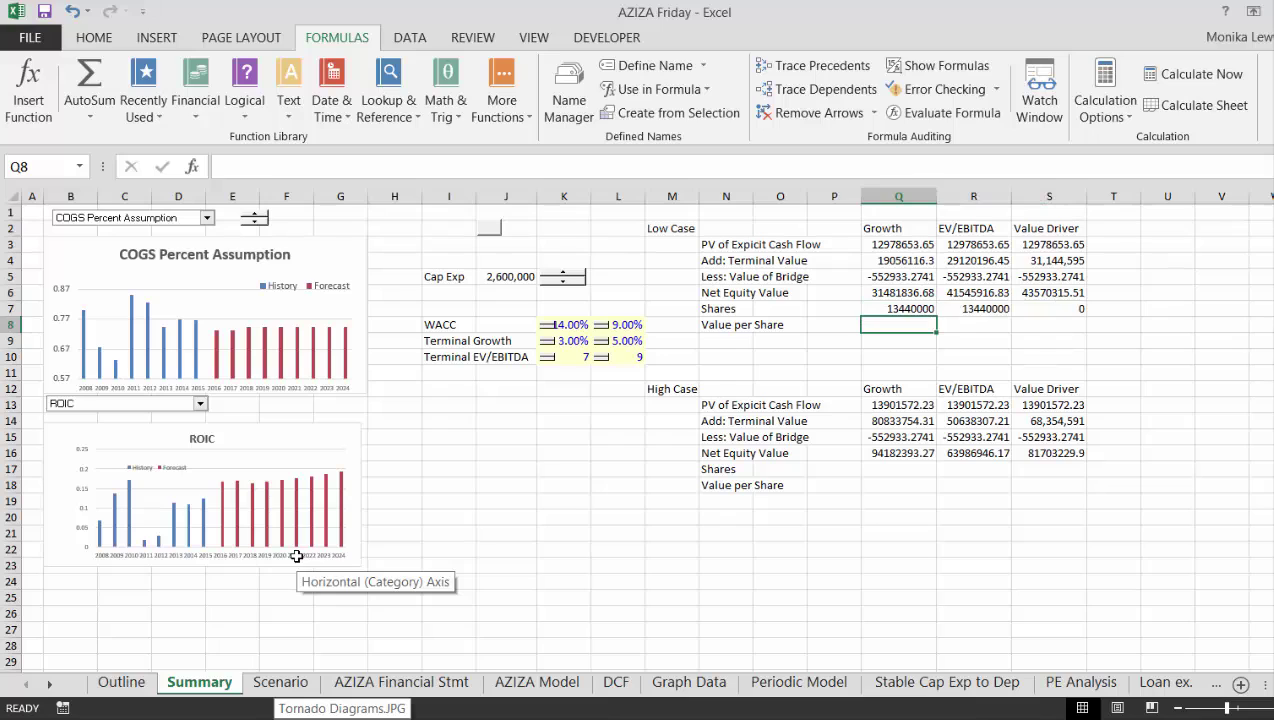
Set the low case EV/EBITDA Shares in R7 to =Q7 and fill it across to Value Driver in S7.
key("Up")
key("Right")
type("=")
key("Left")
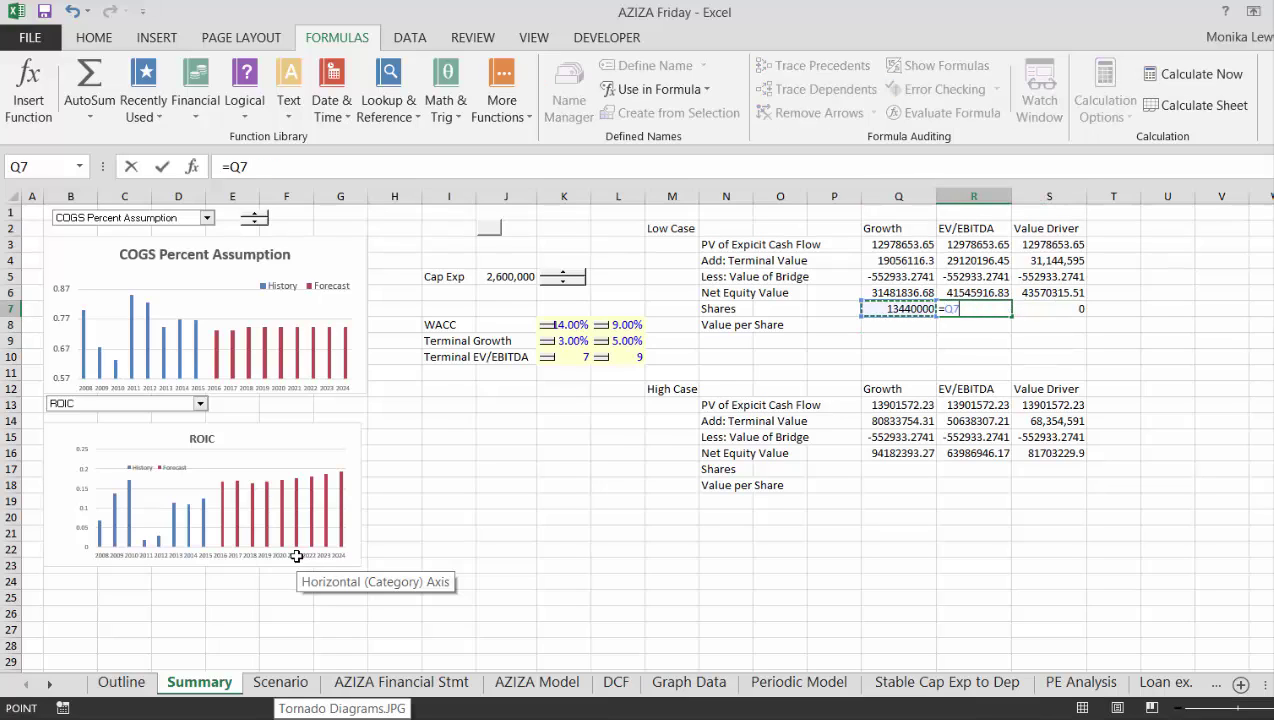
key("Return")
key("Up")
key("shift+Right")
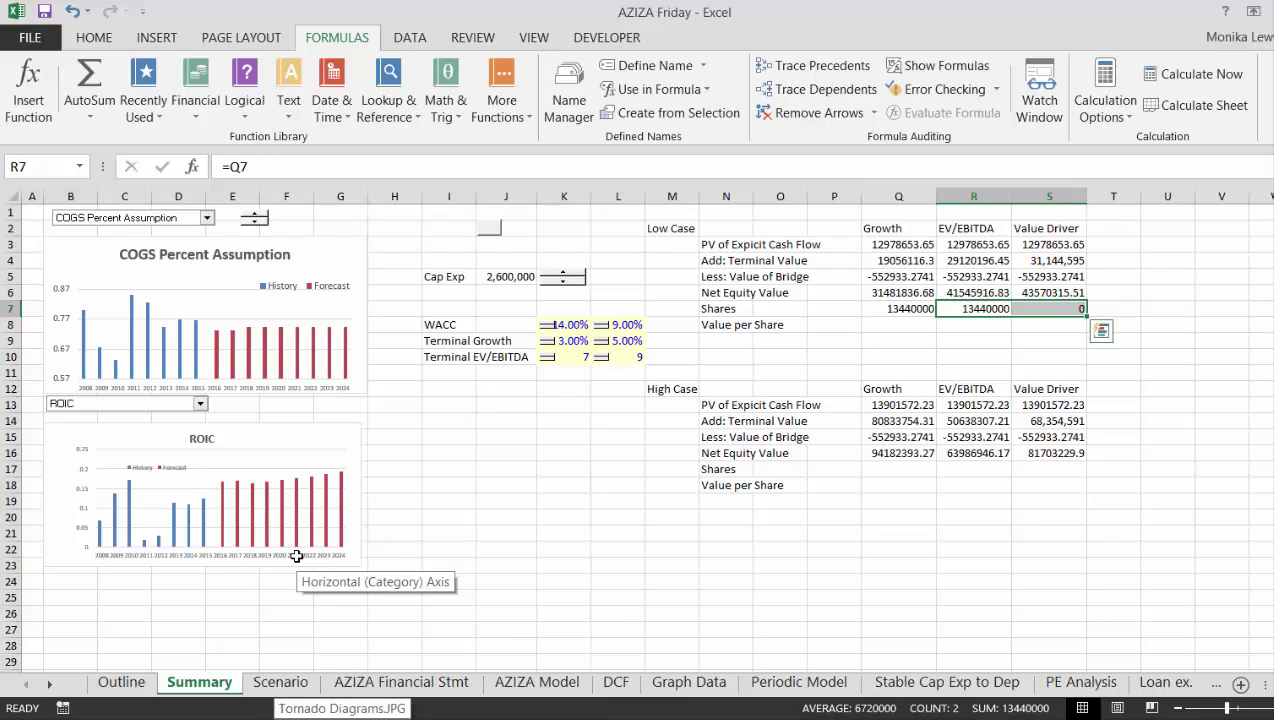
key("ctrl+r")
Link the high case Growth Shares in Q17 to the low case with =Q7.
key("Down")
key("Down")
key("Down")
key("Down")
key("Down")
key("Down")
key("Down")
key("Down")
key("Down")
key("Down")
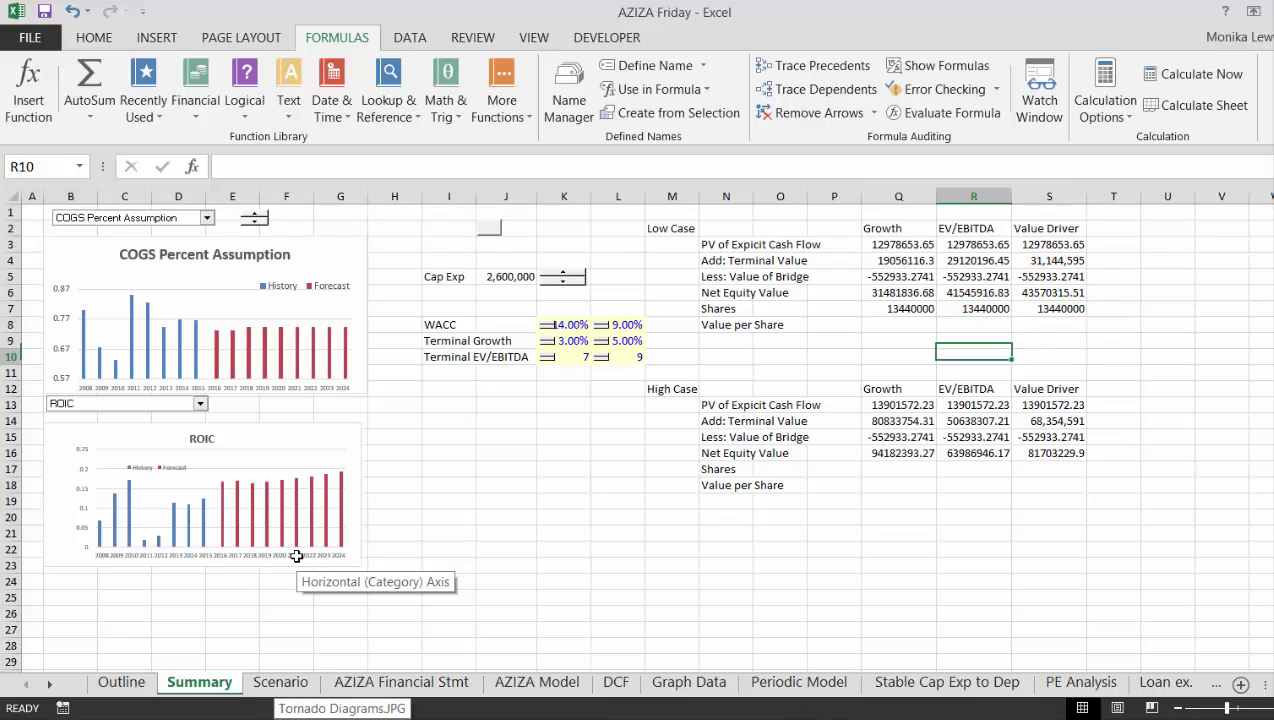
key("Left")
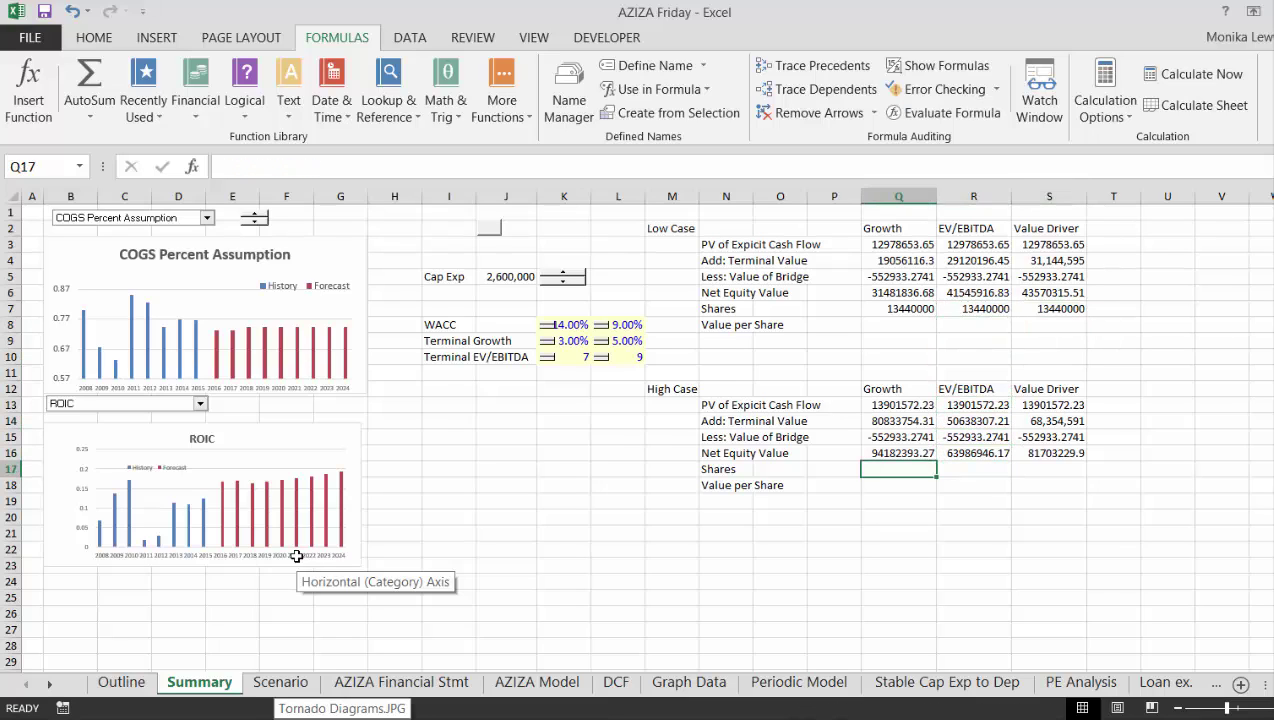
type("=")
key("Up")
key("Up")
key("Up")
key("Up")
key("Up")
key("Up")
key("Up")
key("Up")
key("Up")
key("Up")
key("Up")
key("Up")
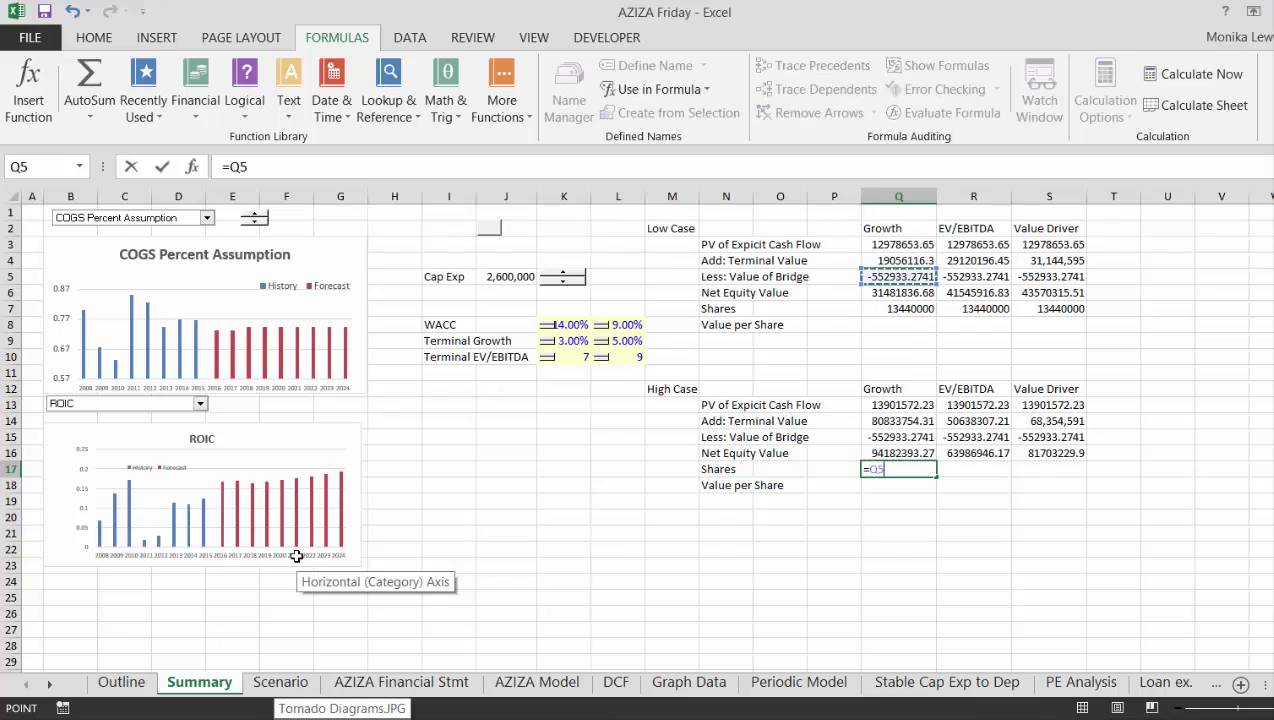
key("Down")
key("Down")
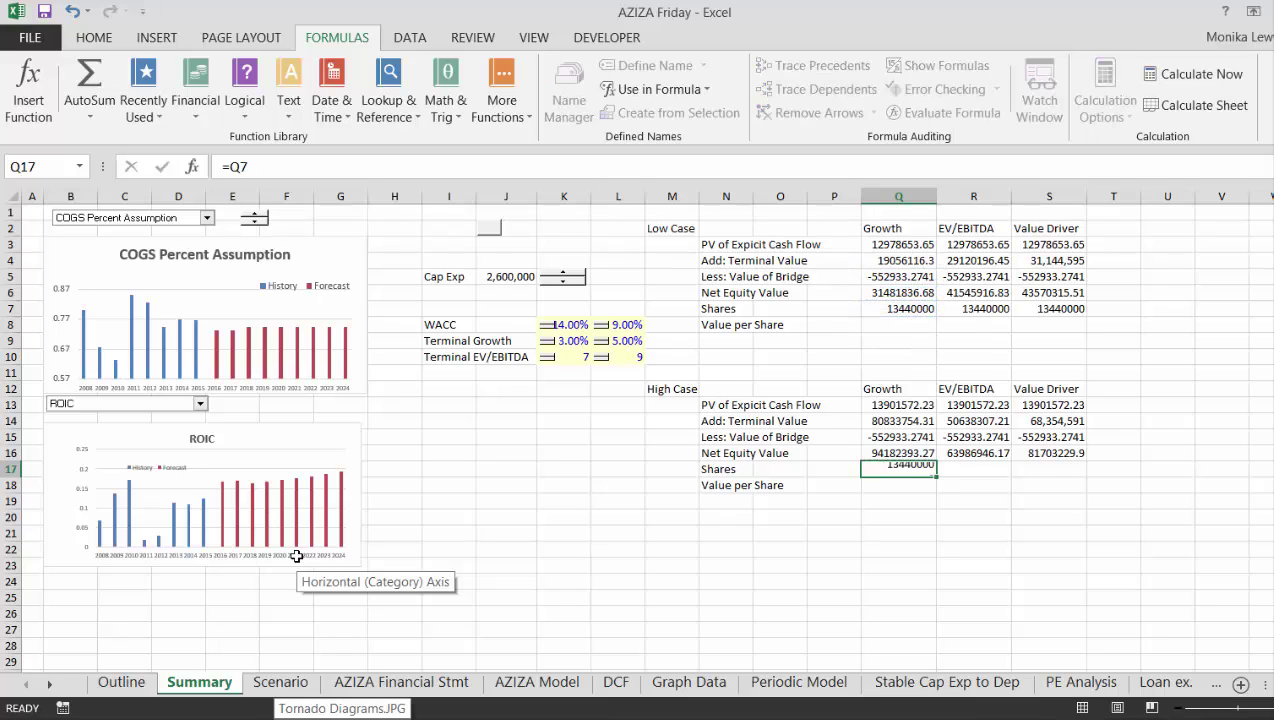
key("Return")
Fill the high case Shares formula from Q17 across to S17.
key("Up")
key("shift+Right")
key("shift+Right")
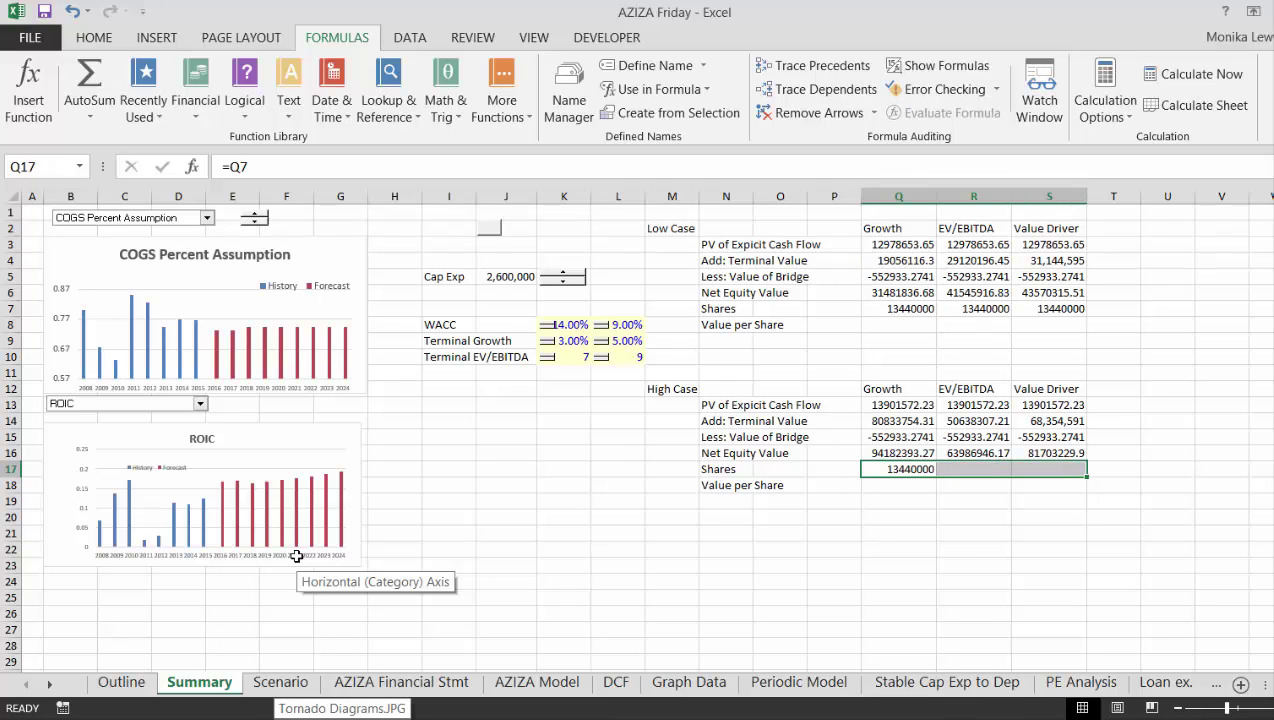
key("ctrl+r")
Calculate the low case Growth Value per Share in Q8 with =Q6/Q7.
key("Down")
key("Up")
key("Up")
key("Up")
key("Up")
key("Up")
key("Up")
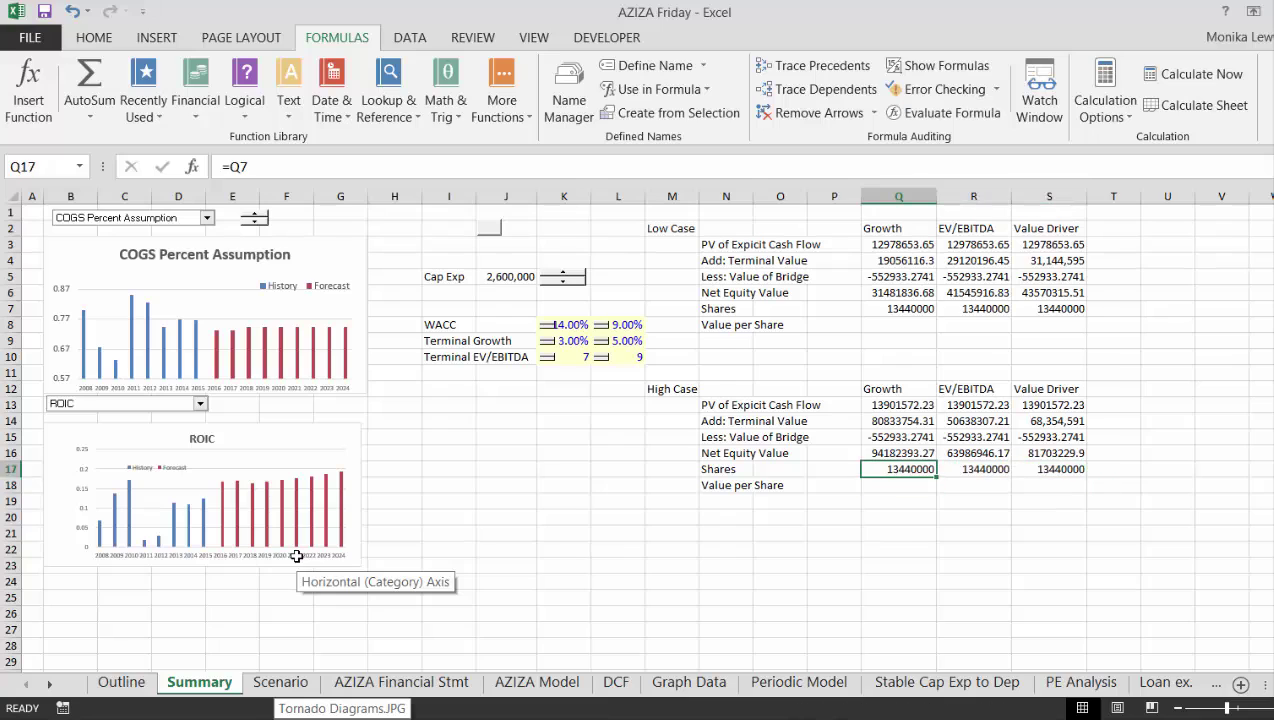
key("Up")
key("Up")
key("Up")
key("Up")
type("=")
key("Up")
key("Up")
type("/")
key("Up")
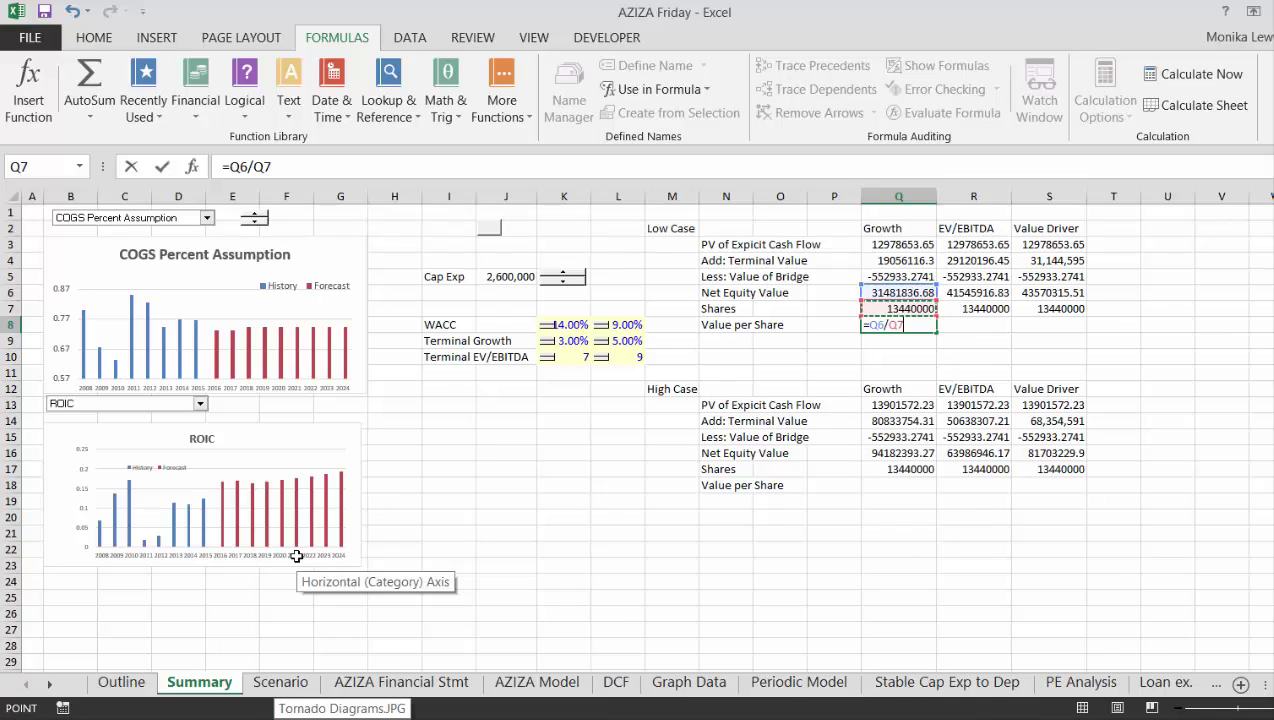
key("Return")
Fill the low case Value per Share formula from Q8 across to S8.
key("Up")
key("shift+Right")
key("shift+Right")
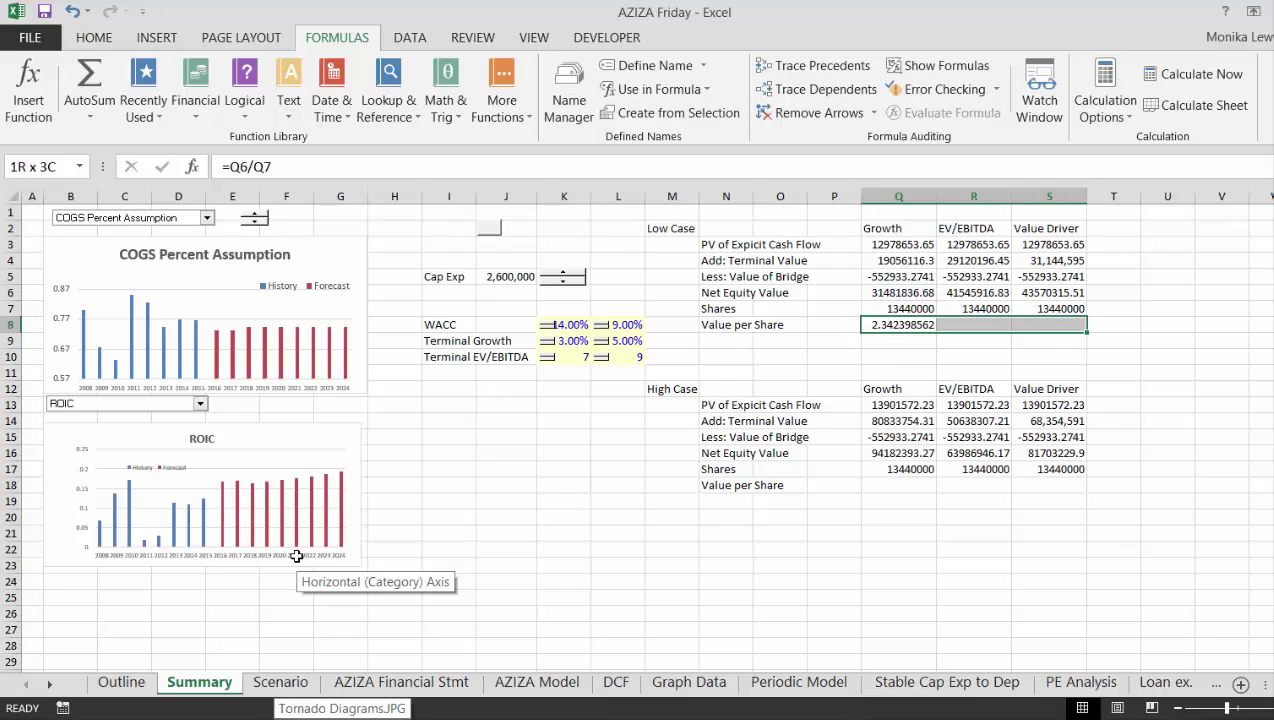
key("ctrl+r")
Calculate the high case Growth Value per Share in Q18 with =Q16/Q17.
key("Down")
key("Down")
key("Down")
key("Down")
key("Down")
key("Down")
key("Down")
key("Down")
key("Down")
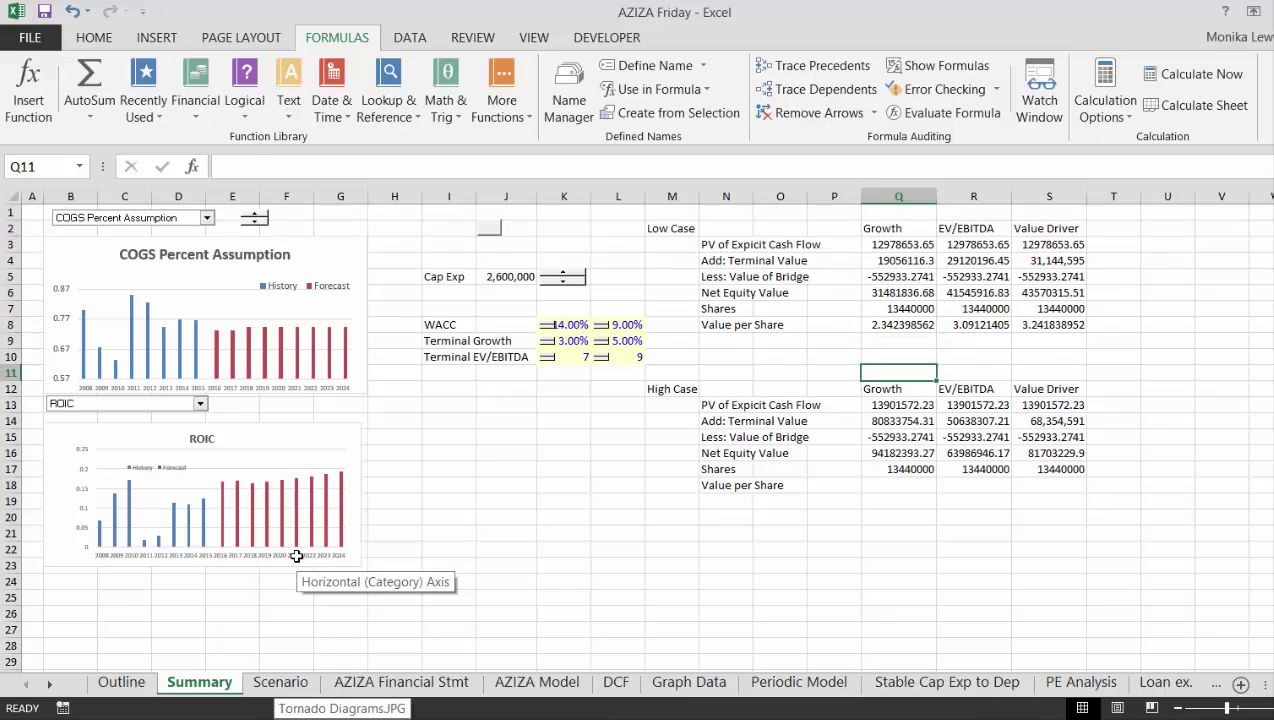
key("Down")
type("=")
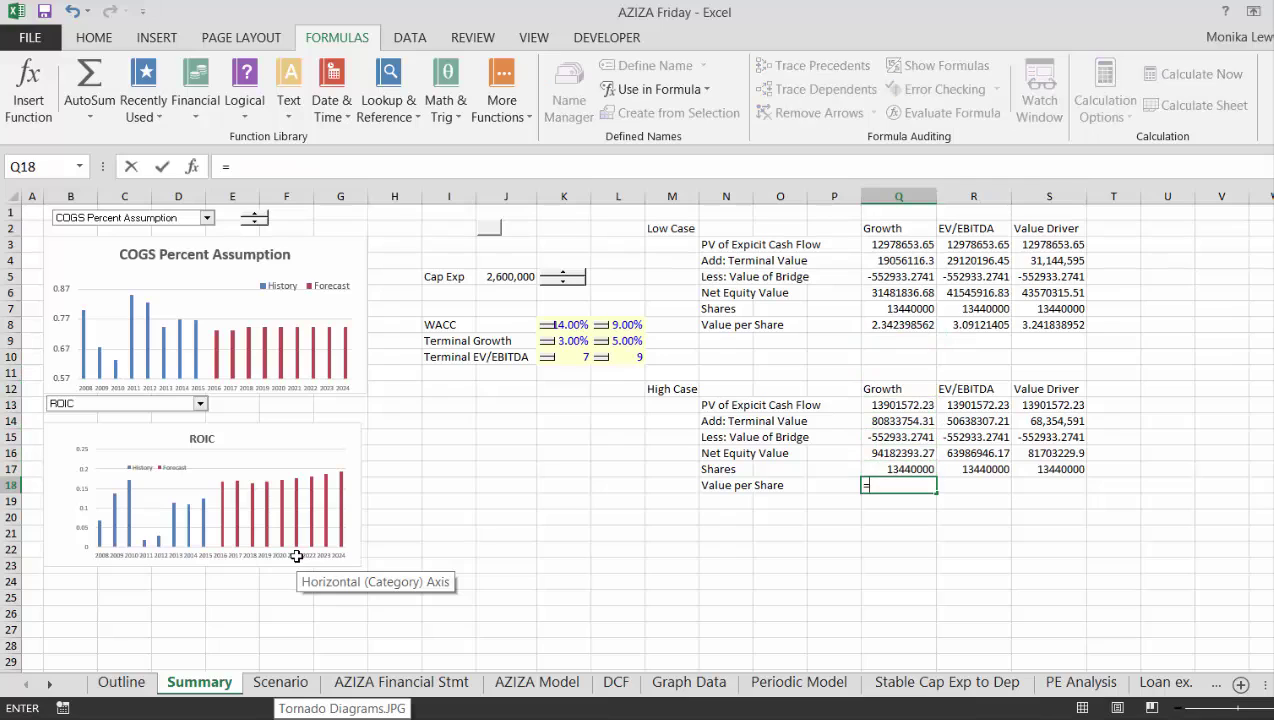
key("Up")
key("Up")
type("/")
key("Up")
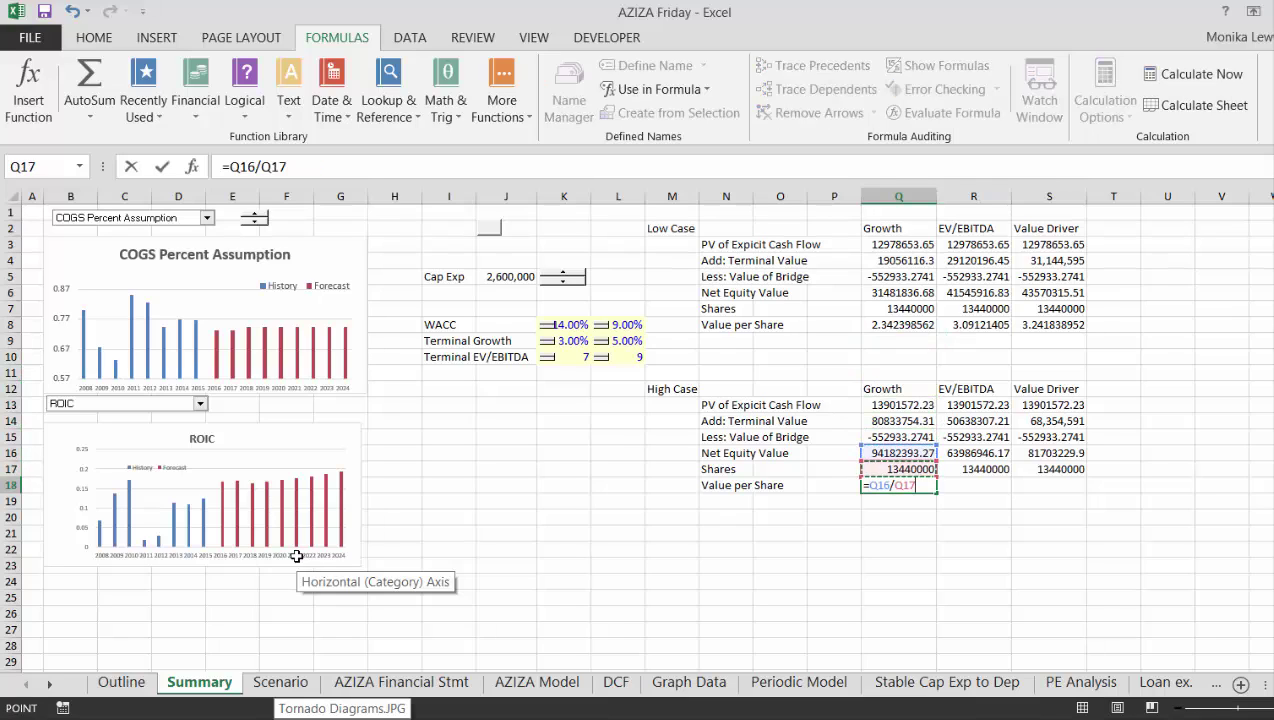
key("Return")
Fill the high case Value per Share formula across Q18:S18 and format the range as numbers with two decimals.
key("Up")
key("shift+Right")
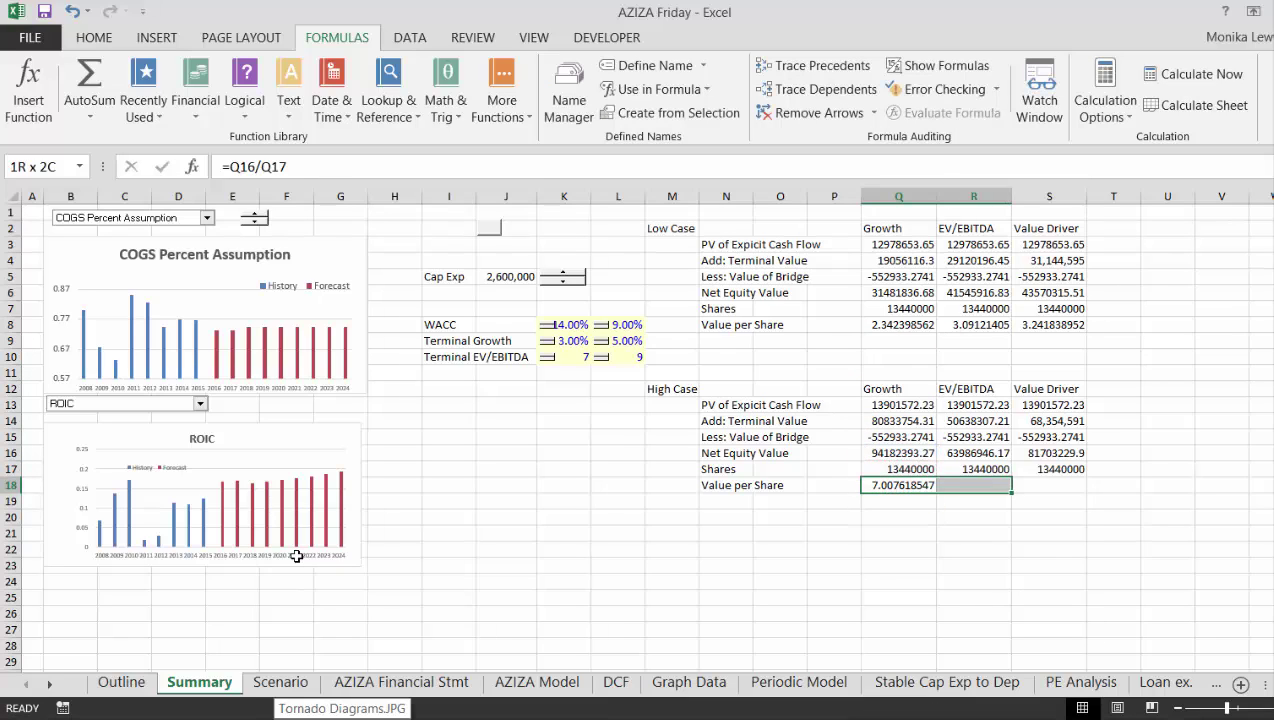
key("shift+Right")
key("ctrl+r")
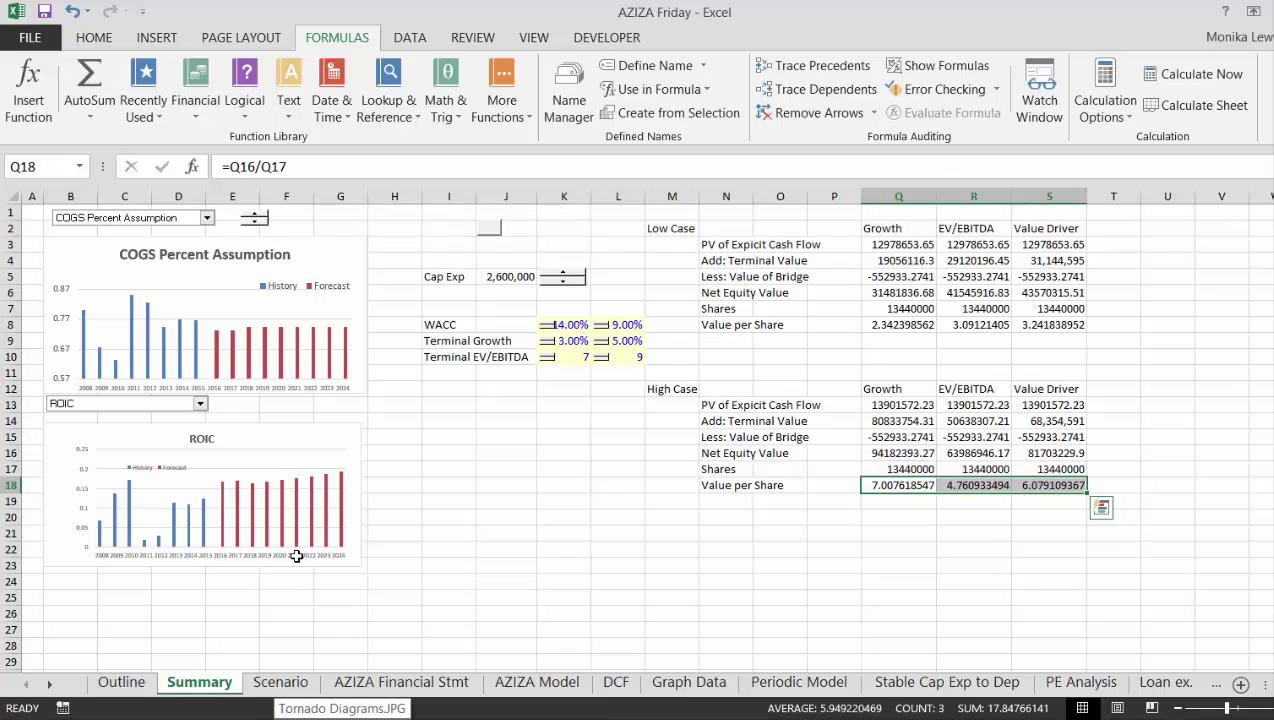
key("ctrl+shift+1")
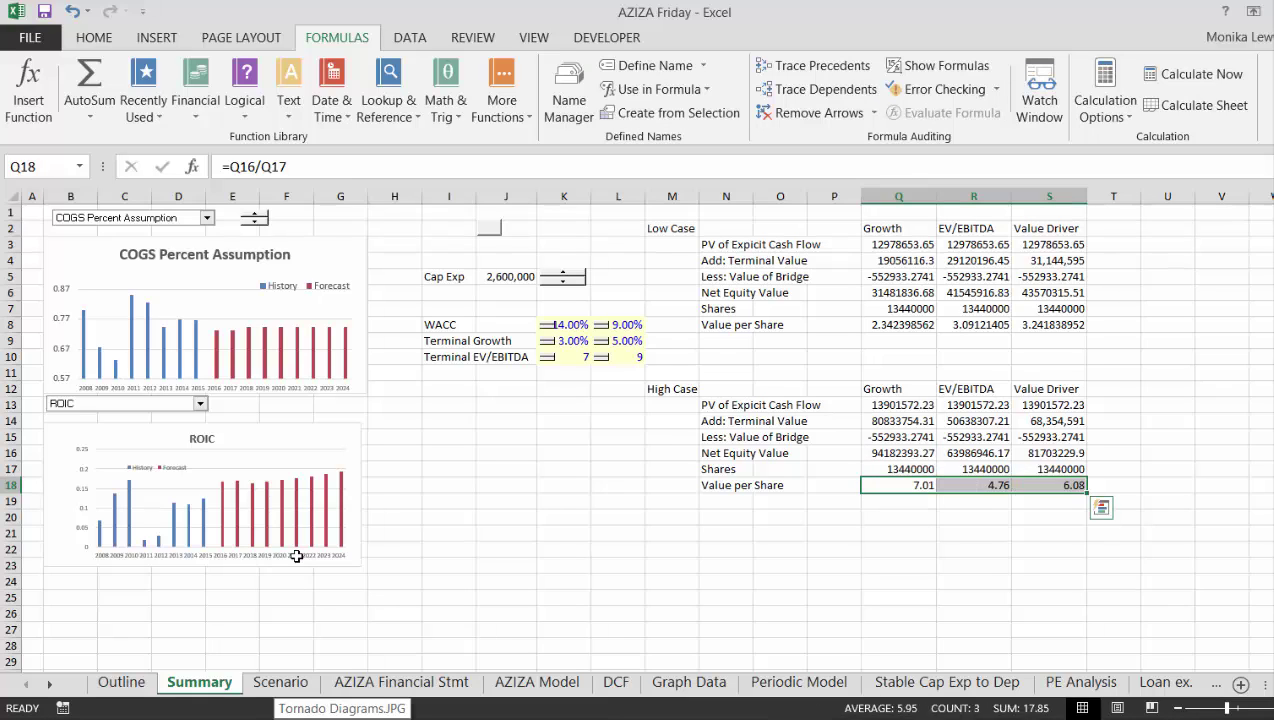
Go to the low case Growth Value per Share in Q8.
key("Up")
key("Up")
key("Up")
key("Up")
key("Up")
key("Up")
key("Up")
key("Up")
key("Up")
key("Up")
key("Up")
key("Down")
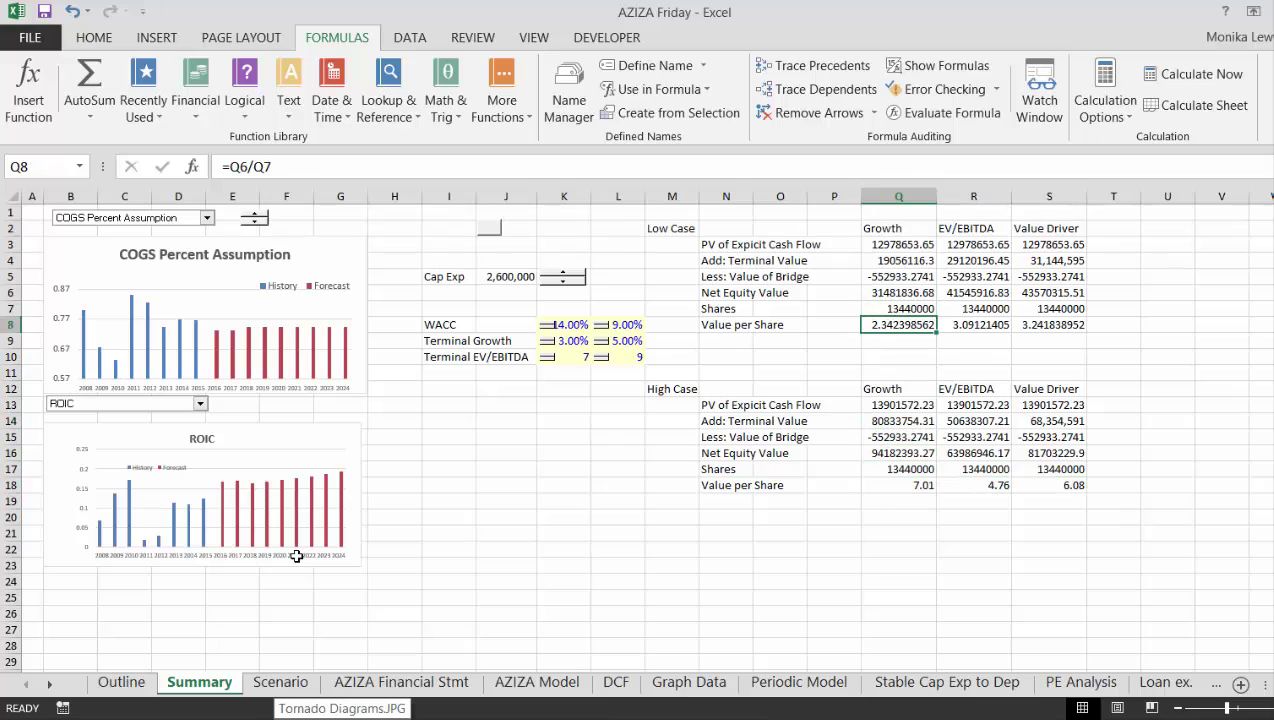
Format the low-case Value per Share cells Q8:S8 as numbers with two decimal places.
key("shift+Right")
key("shift+Right")
key("ctrl+shift+1")
key("Left")
key("Left")
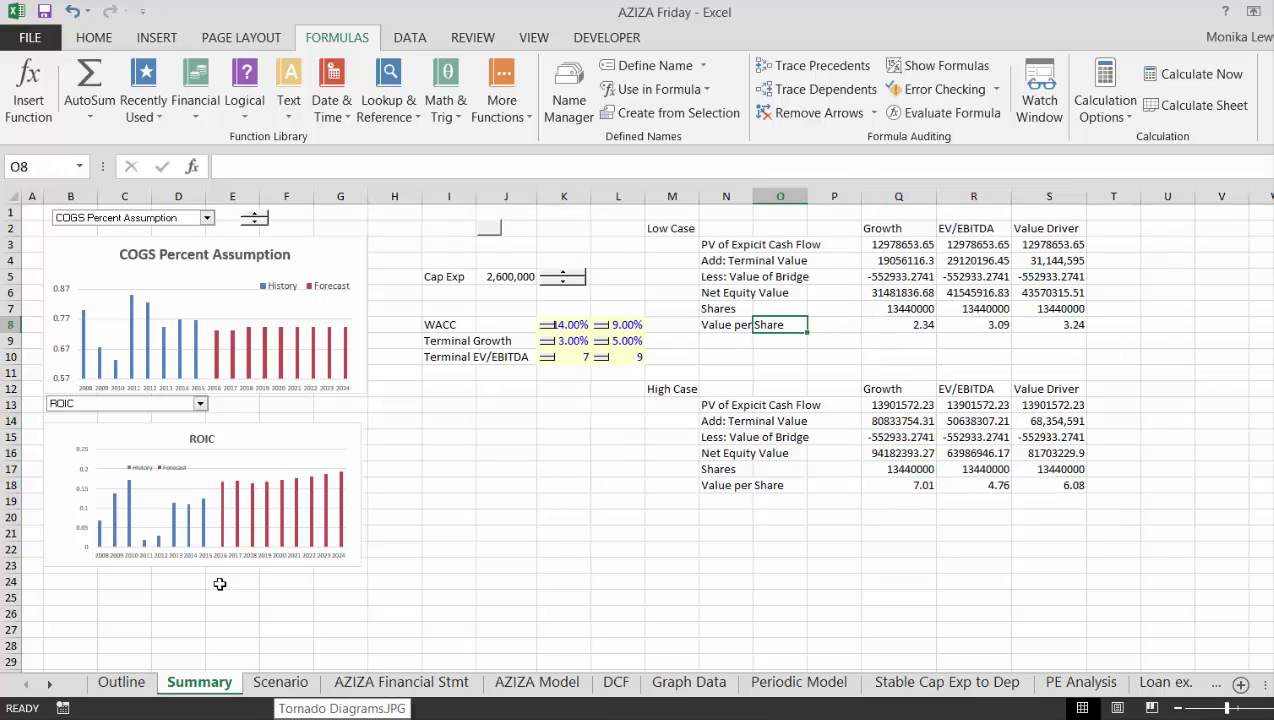
Set the WACC for the low case to 15.00% with its spinner.
left_click(601, 326)
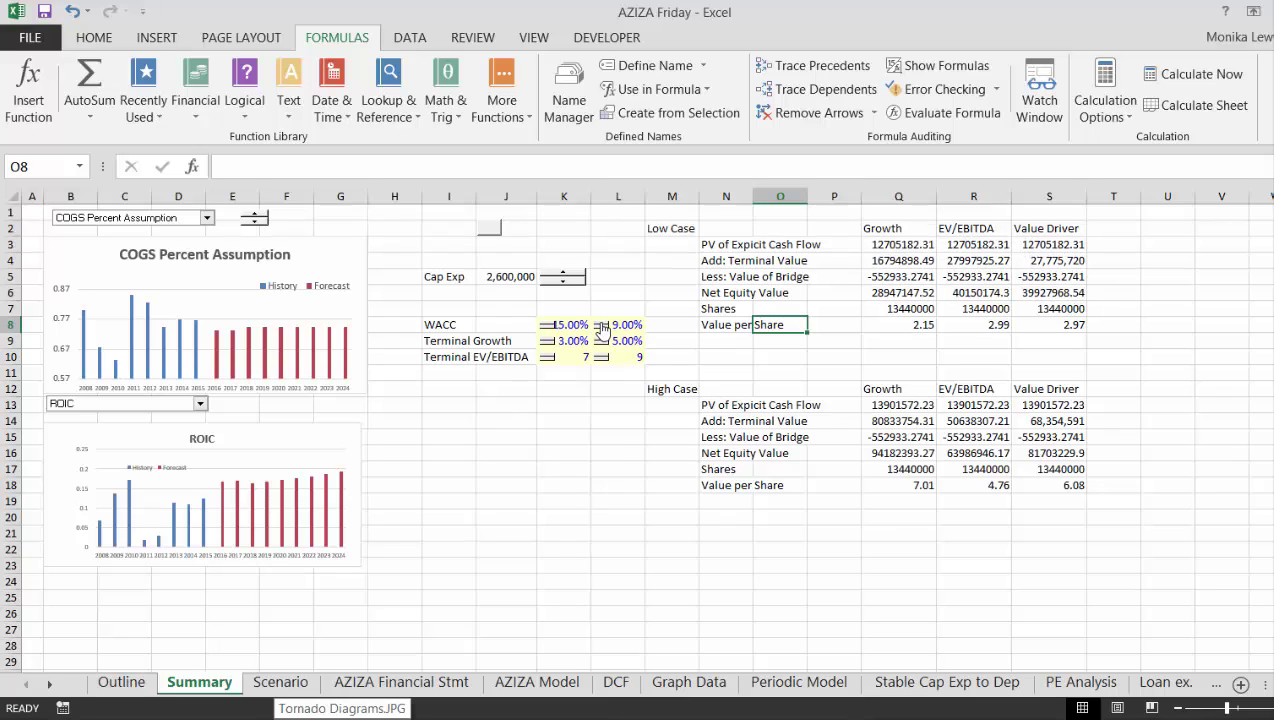
left_click(601, 329)
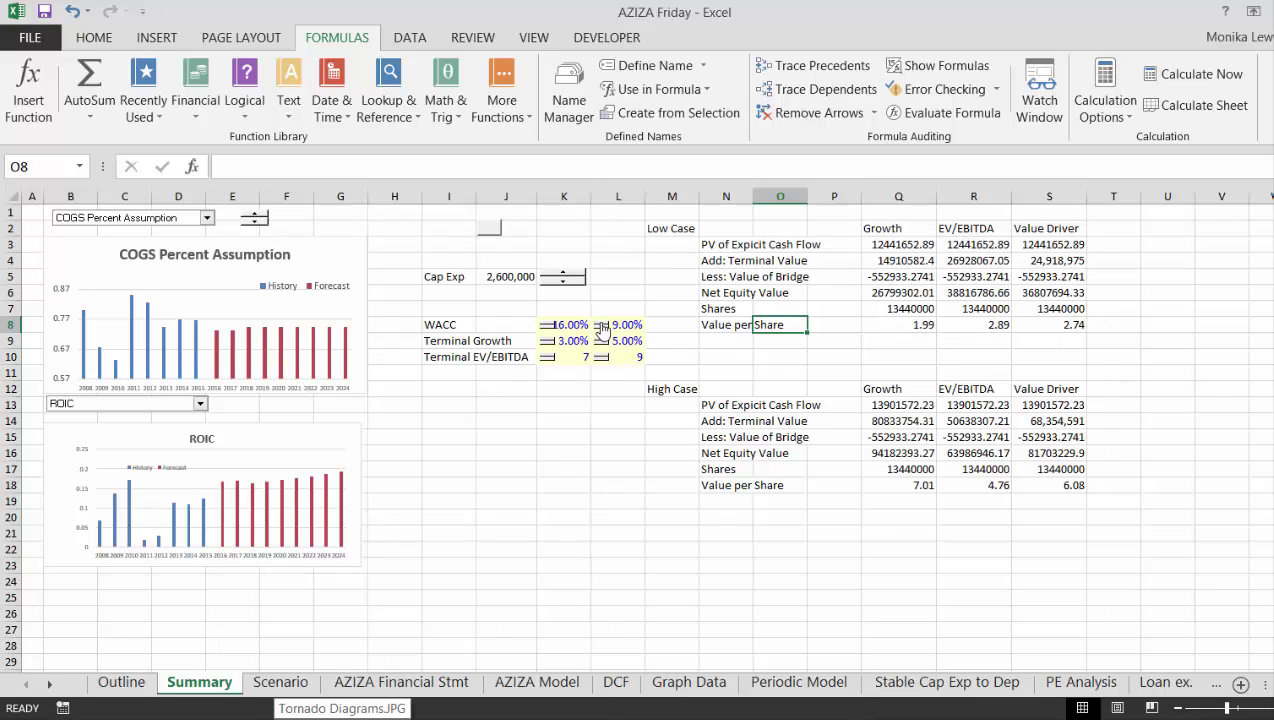
left_click(552, 330)
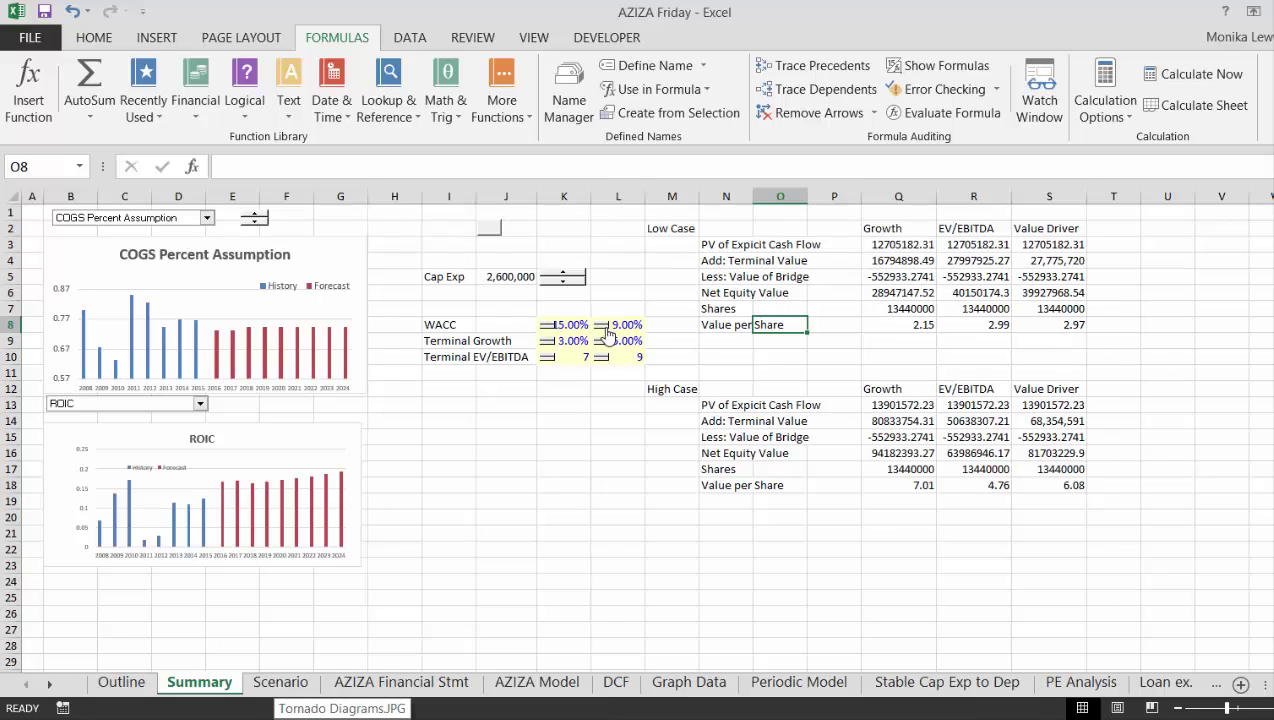
left_click(598, 436)
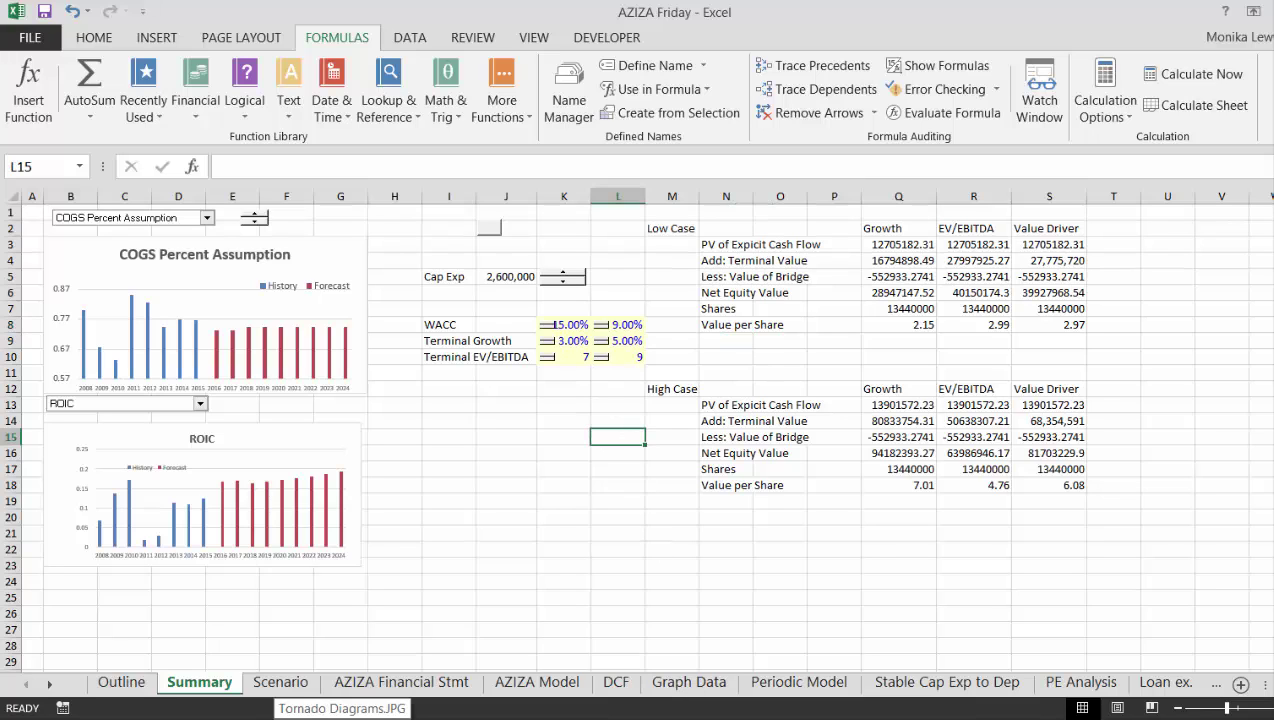
Enter the caption "Increment for Labels" in D8 of the Football Field sheet.
left_click(1187, 660)
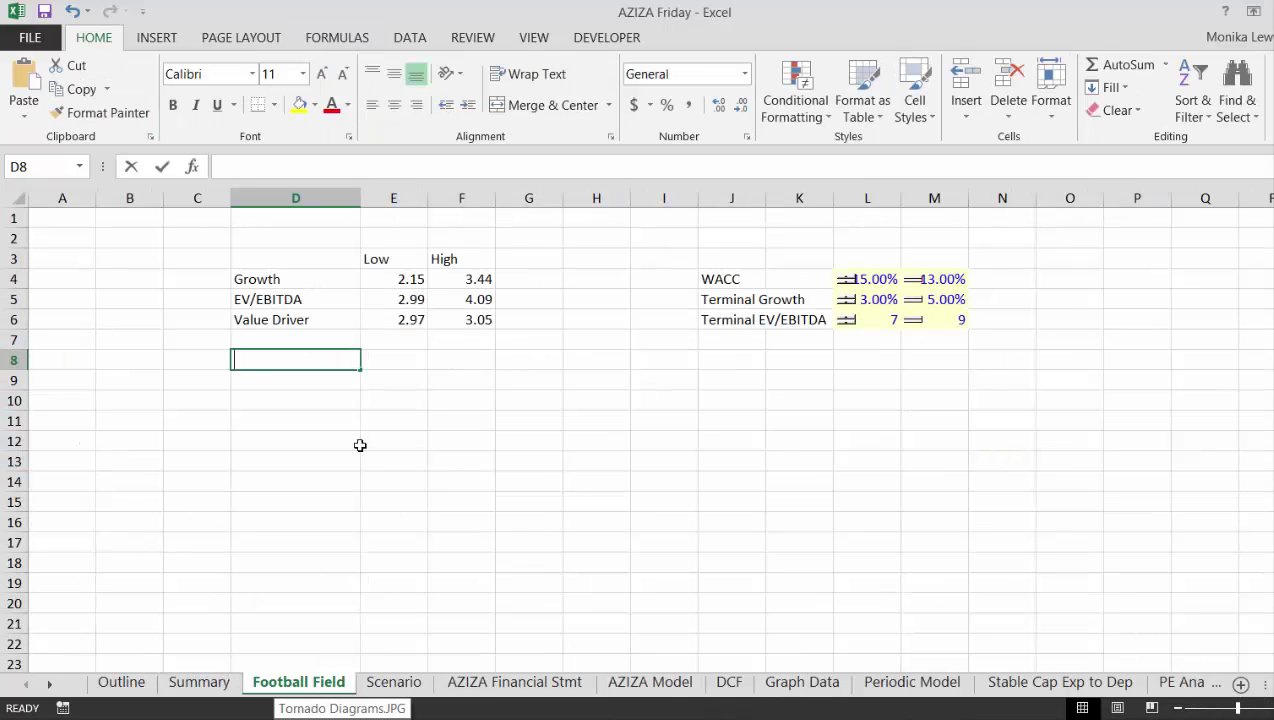
type("In")
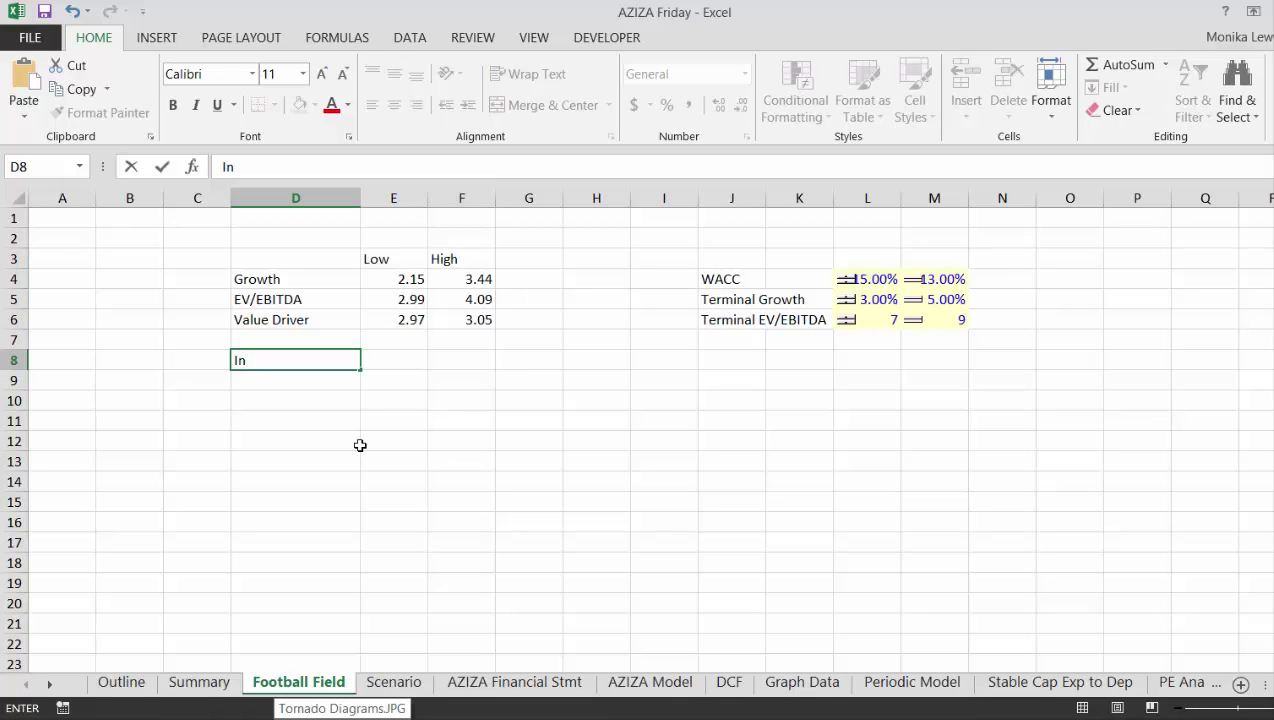
type("crement fol")
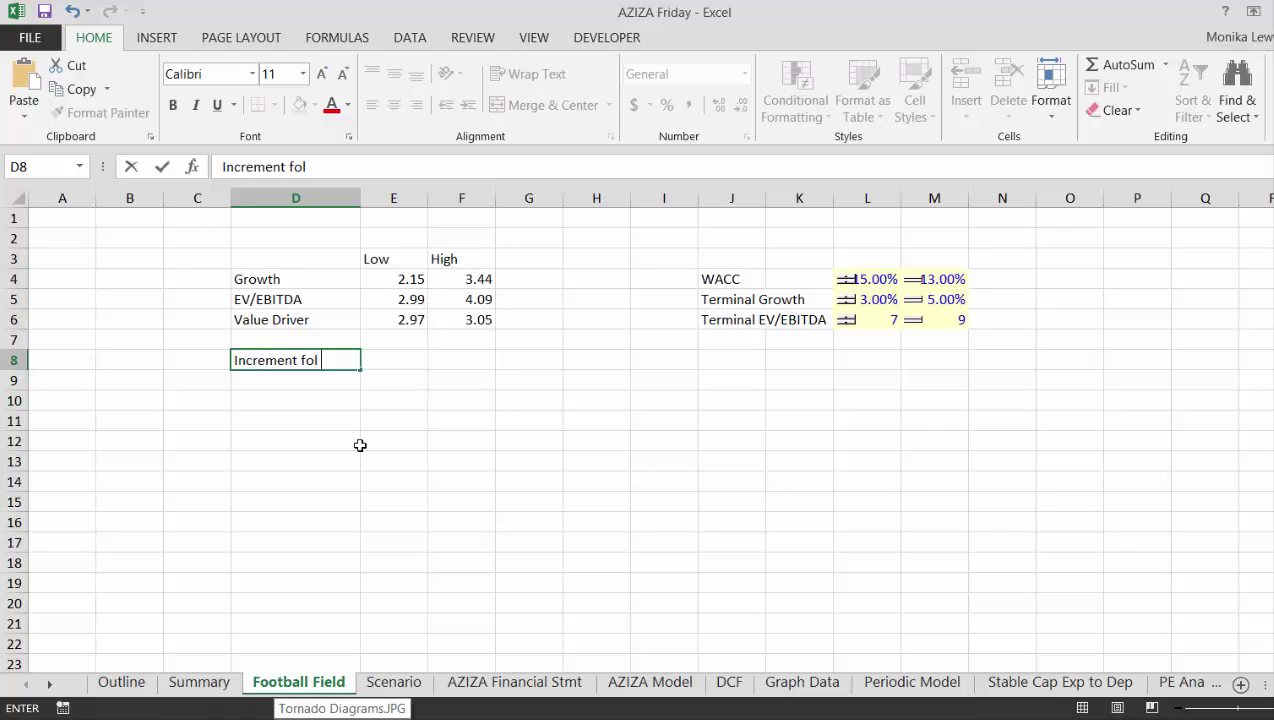
type(" for LAb")
key("Return")
Examine the label table in the valuation and refinancing example workbook's Football Field sheet, and return to the AZIZA Friday workbook.
key("ctrl+Tab")
key("ctrl+Tab")
key("ctrl+Tab")
key("ctrl+Tab")
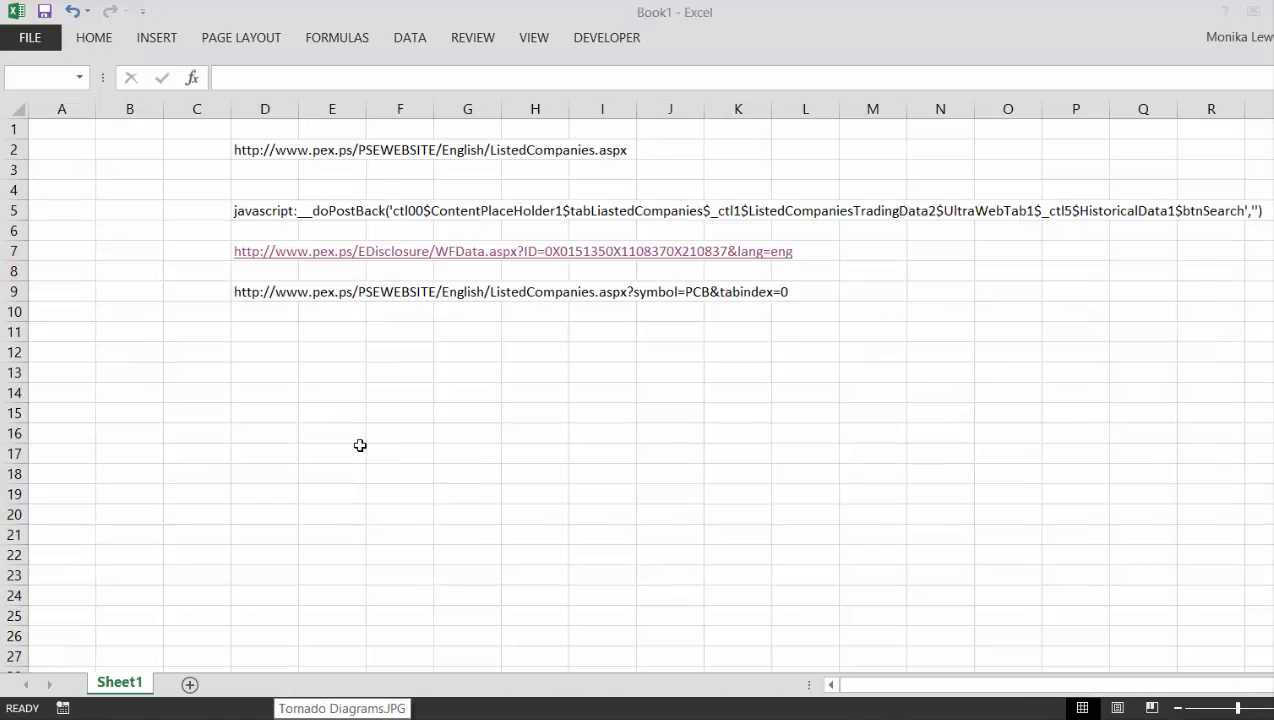
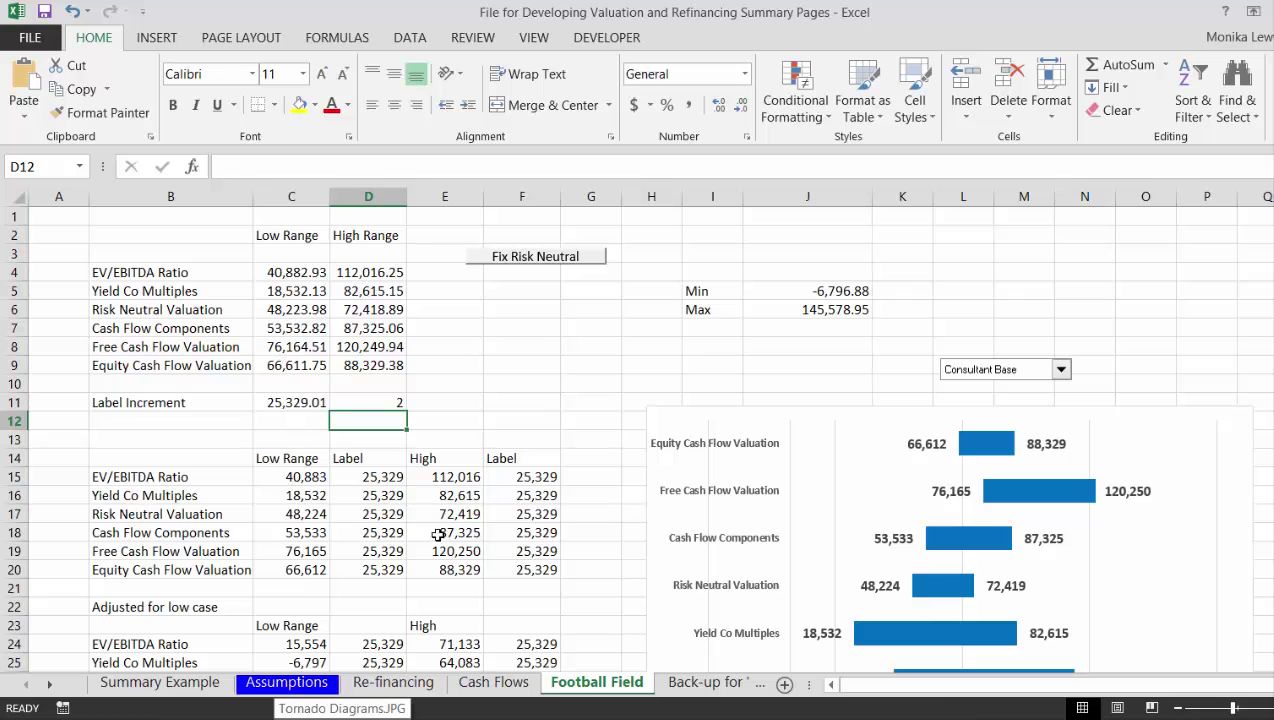
key("ctrl+Tab")
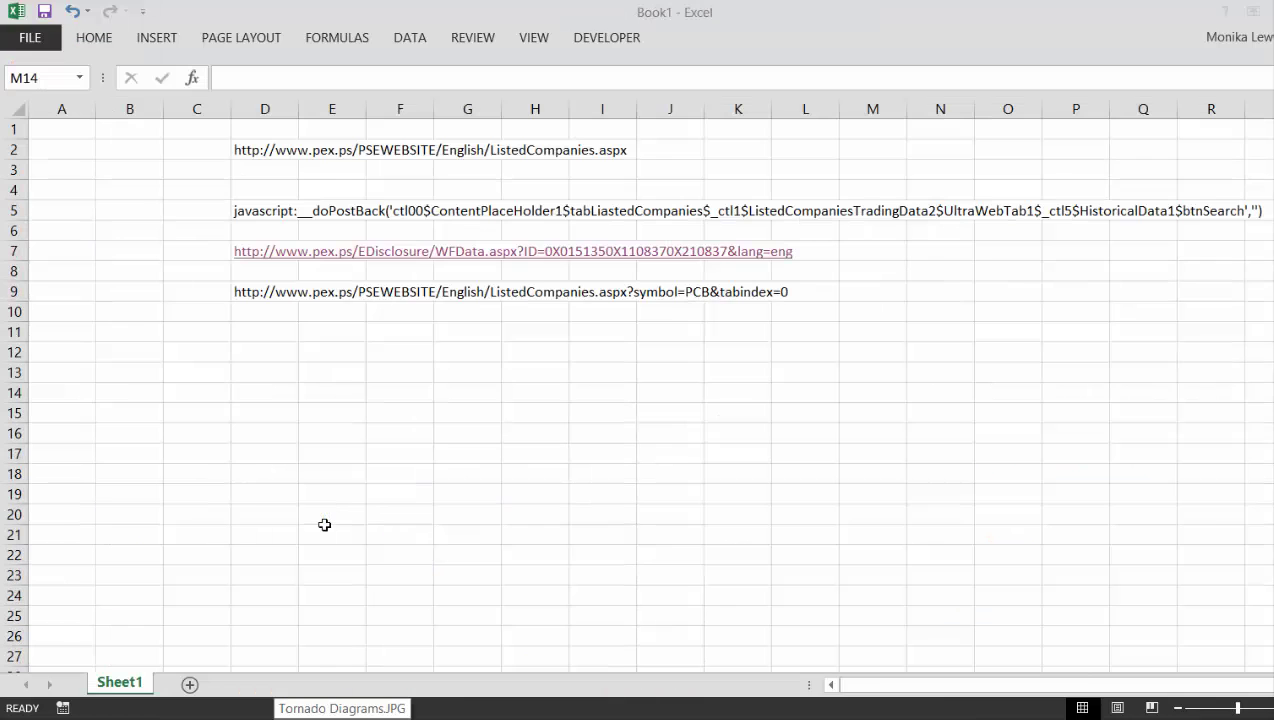
key("ctrl+Tab")
key("ctrl+shift+Tab")
key("ctrl+Tab")
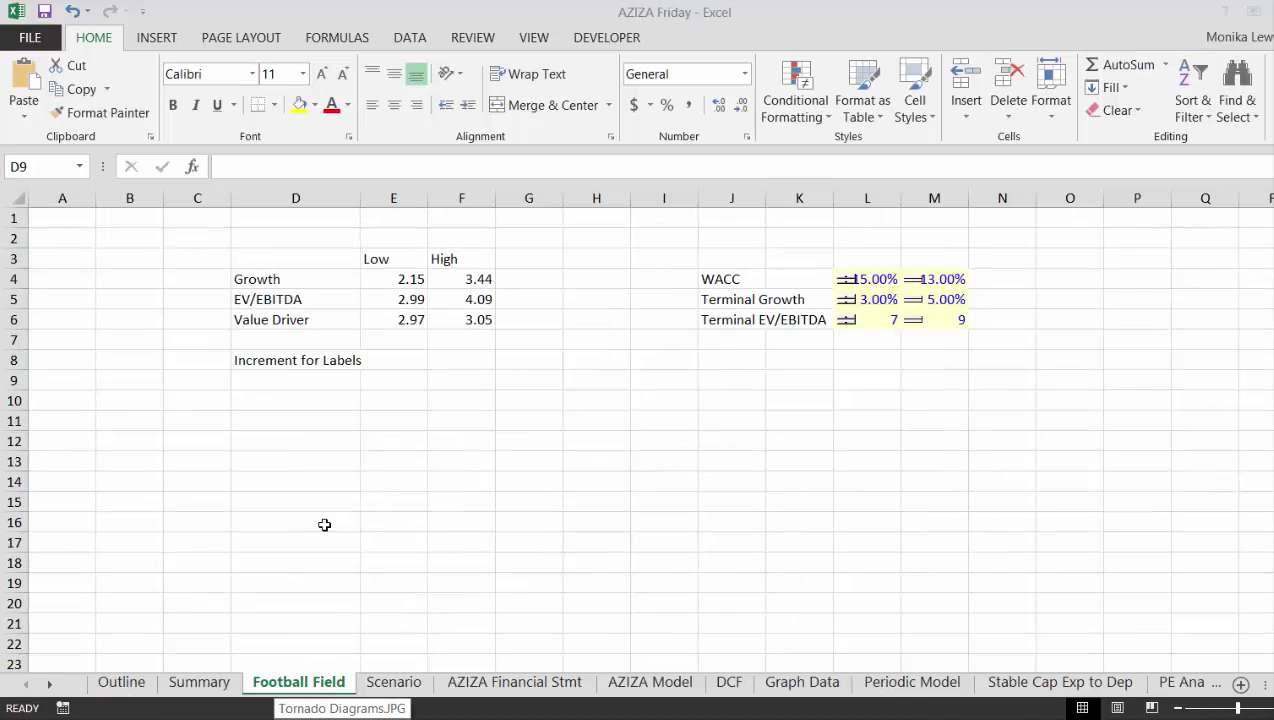
Link D11 to the Growth name in D4 and fill the formula down to D13 for the other methods.
key("Down")
key("Down")
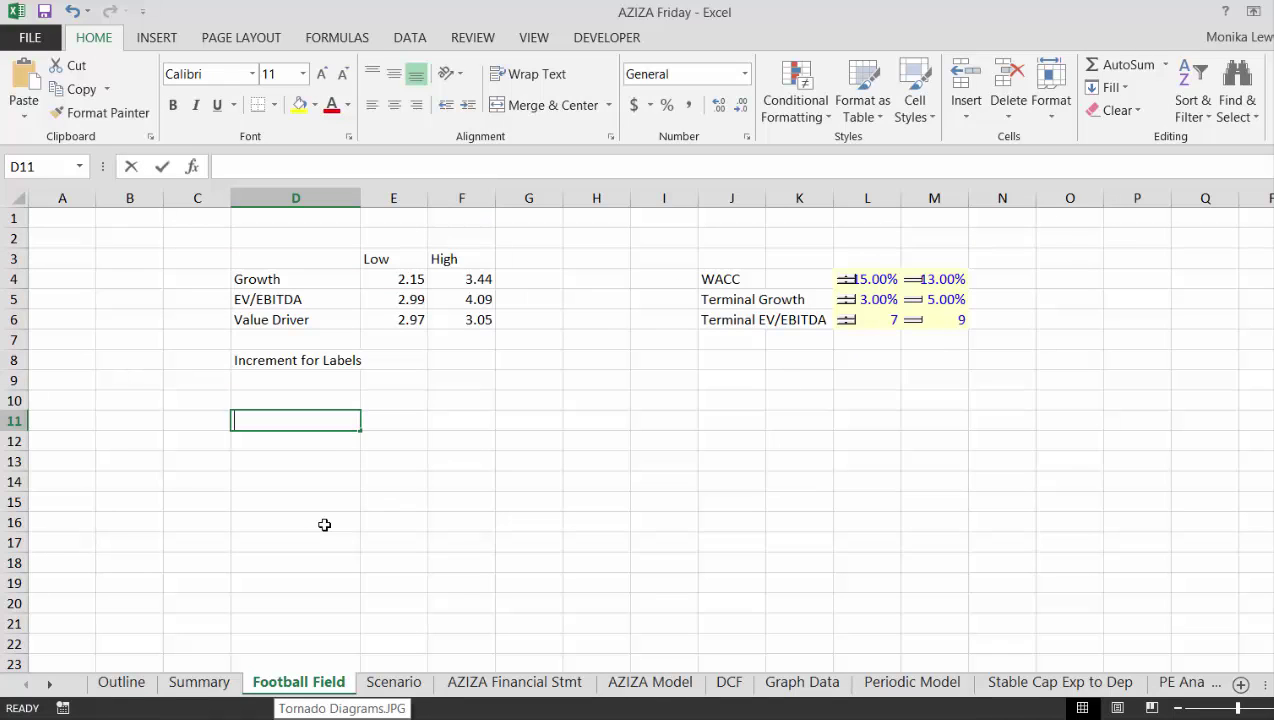
type("=")
key("Up")
key("Up")
key("Up")
key("Up")
key("Up")
key("Up")
key("Up")
key("Return")
key("Up")
key("shift+Down")
key("shift+Down")
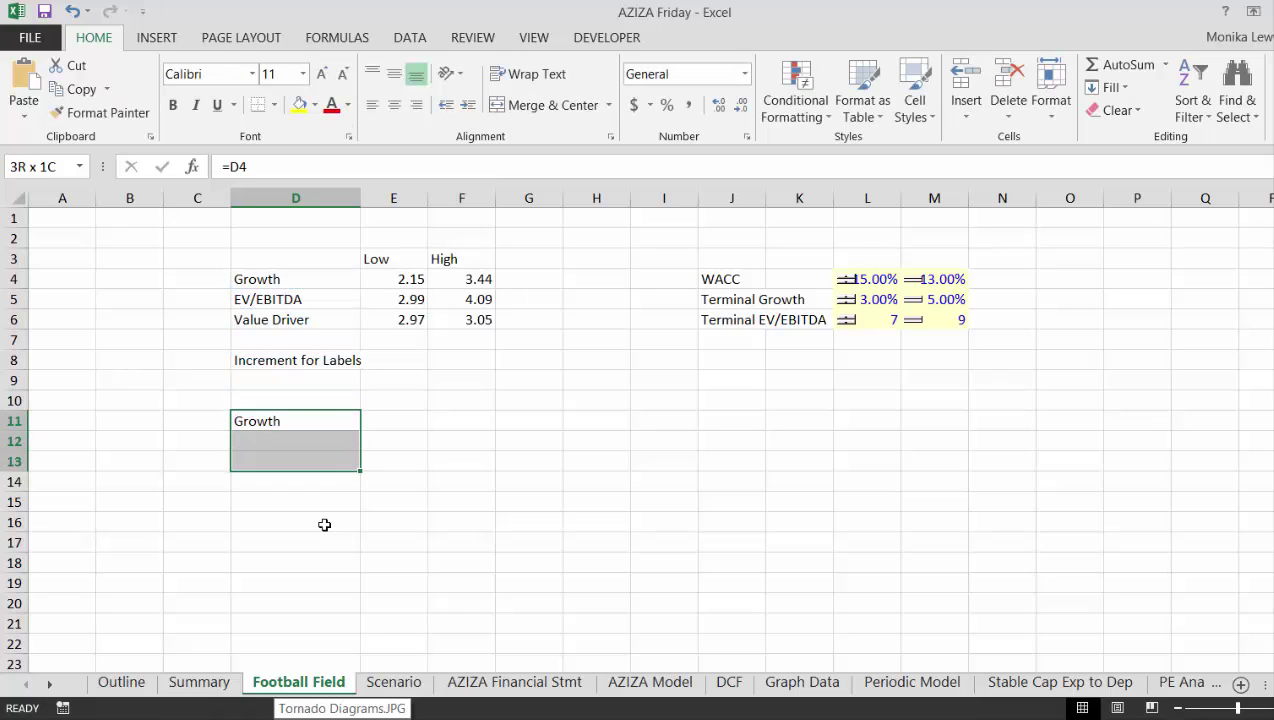
Link cell E10 to the Low heading in E3 as the new table's first column heading.
key("Right")
key("Up")
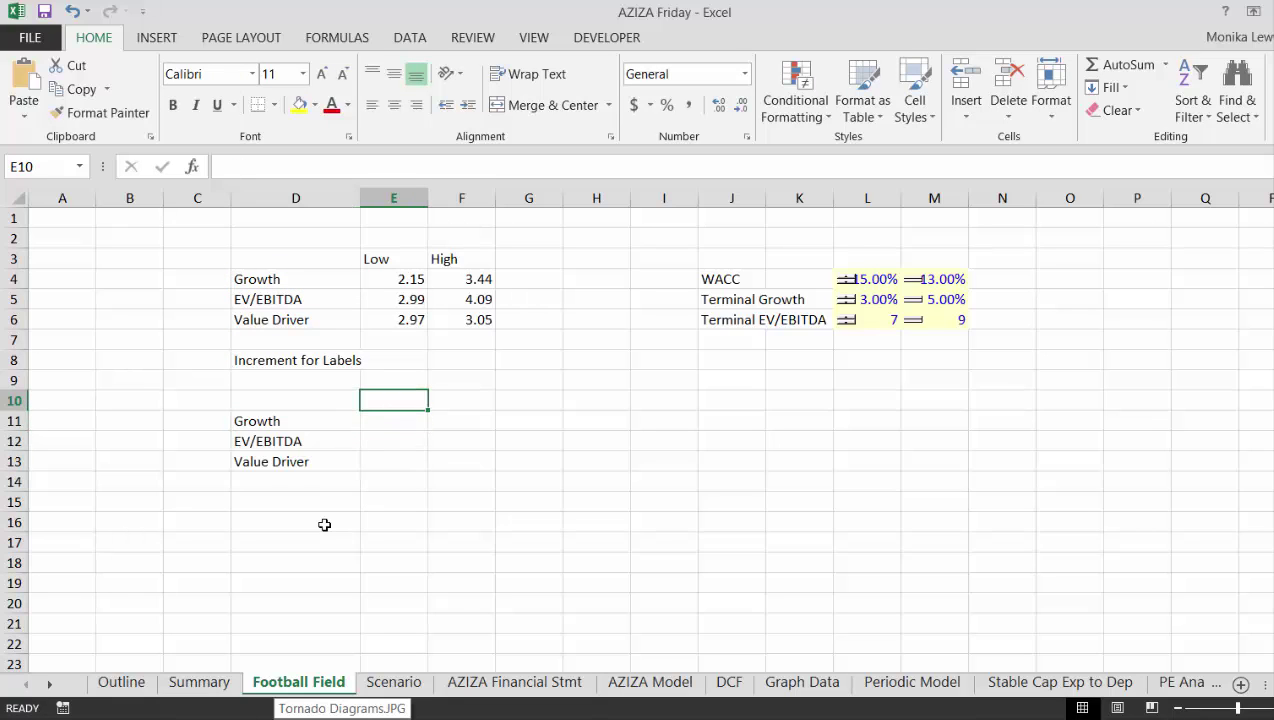
type("=")
key("Up")
key("Up")
key("Up")
key("Up")
key("Up")
key("Up")
key("Up")
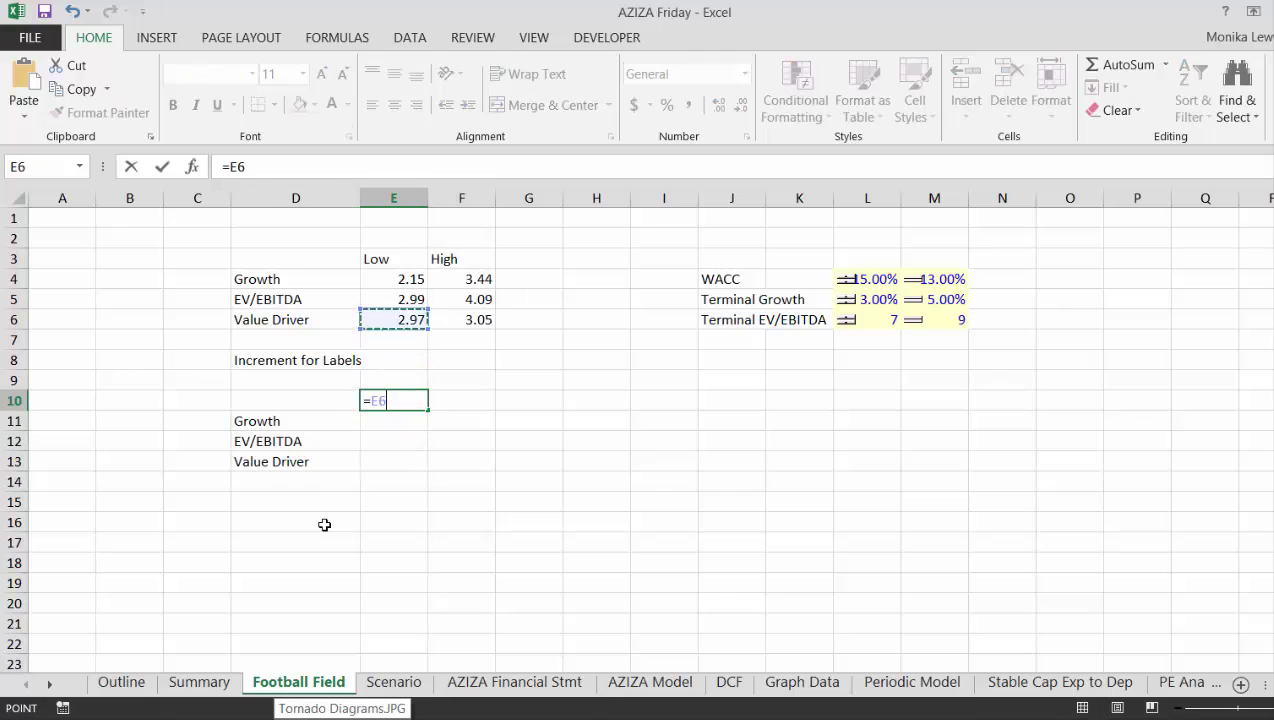
key("Return")
Enter the column headings Label, High and Label in F10, G10 and H10.
key("Right")
key("Up")
type("Label")
key("Return")
key("Up")
key("Right")
type("High")
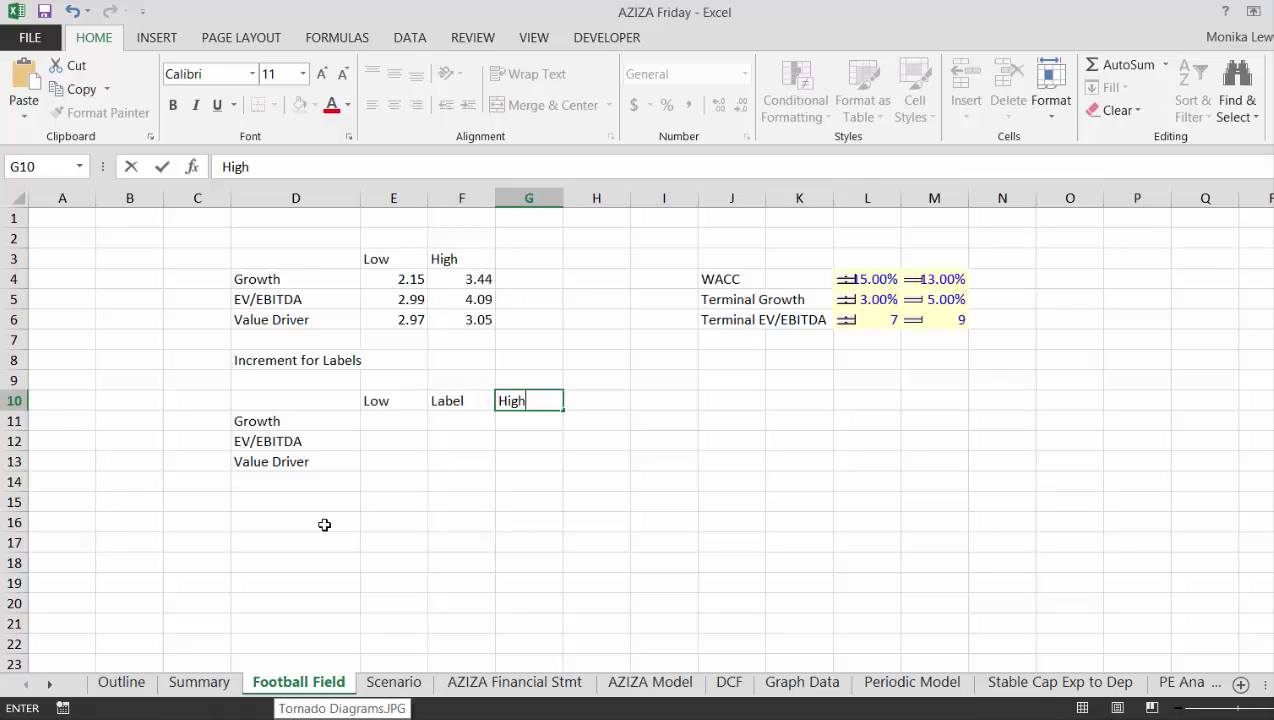
key("Return")
key("Up")
key("Right")
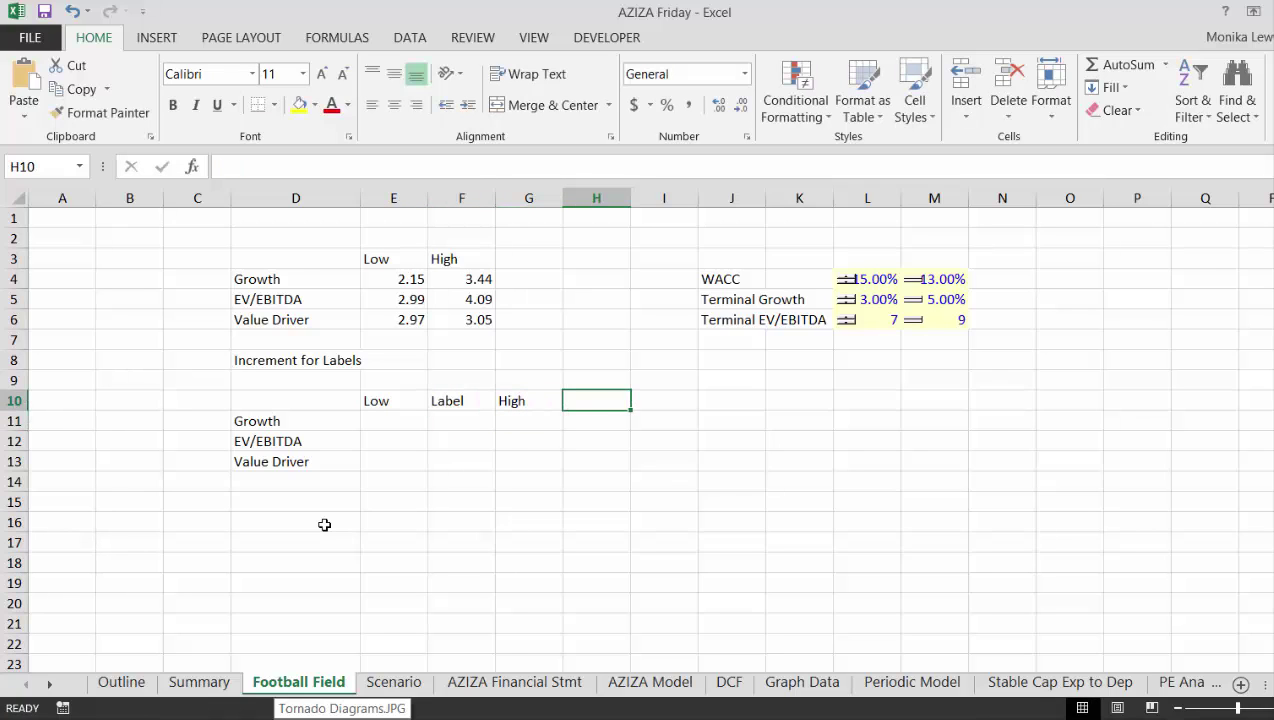
type("Label")
key("Return")
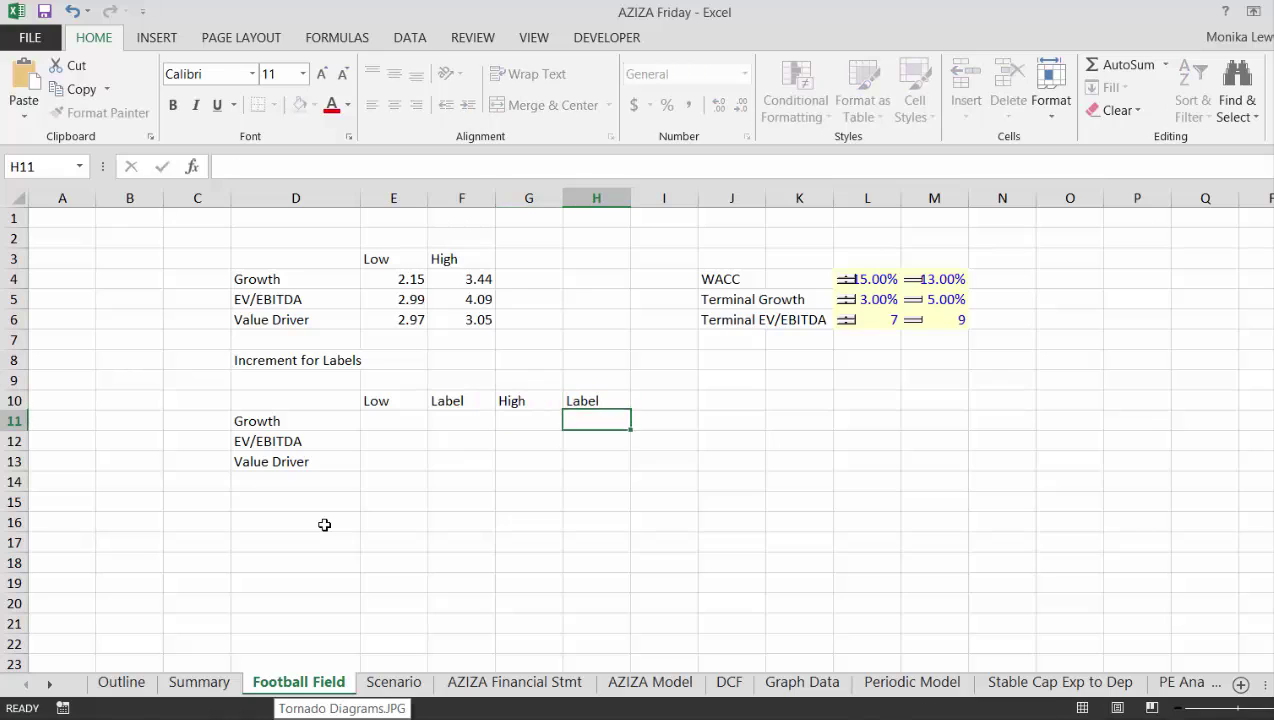
Link E11 to the Growth low value in E4 and fill the formula down to E13.
key("Left")
key("Left")
key("Left")
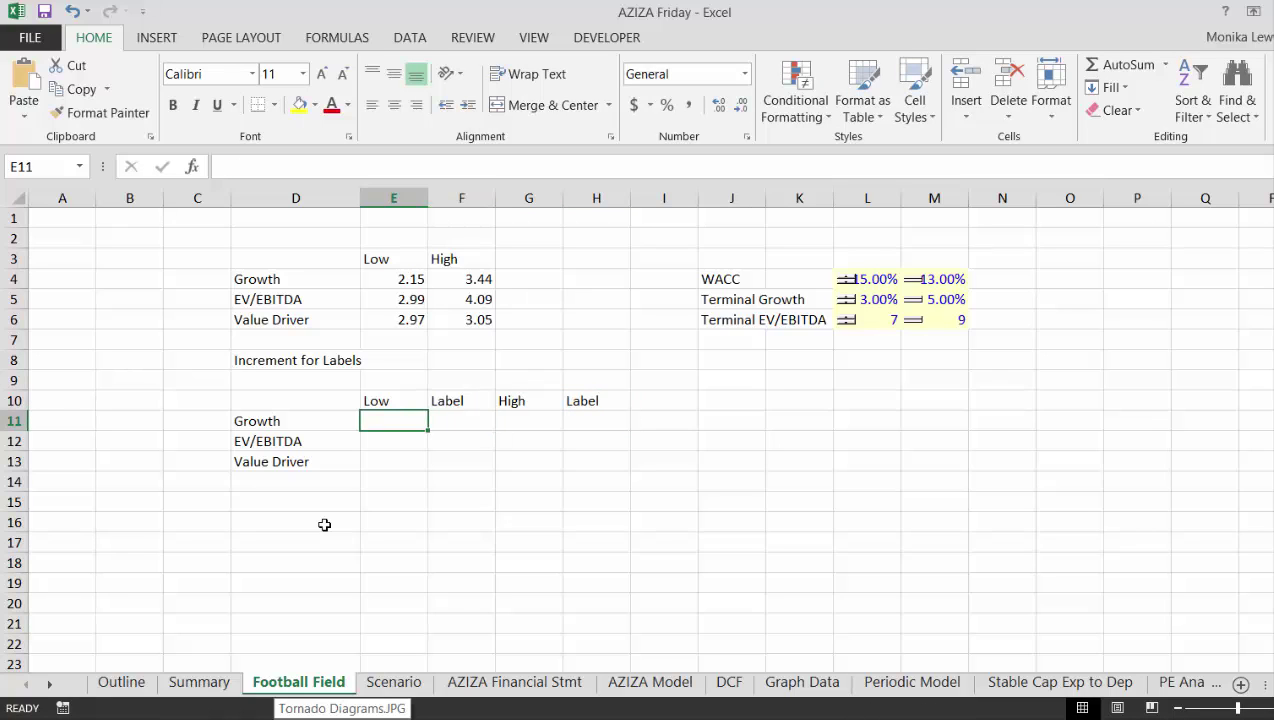
type("=")
key("Up")
key("Up")
key("Up")
key("Up")
key("Up")
key("Up")
key("Up")
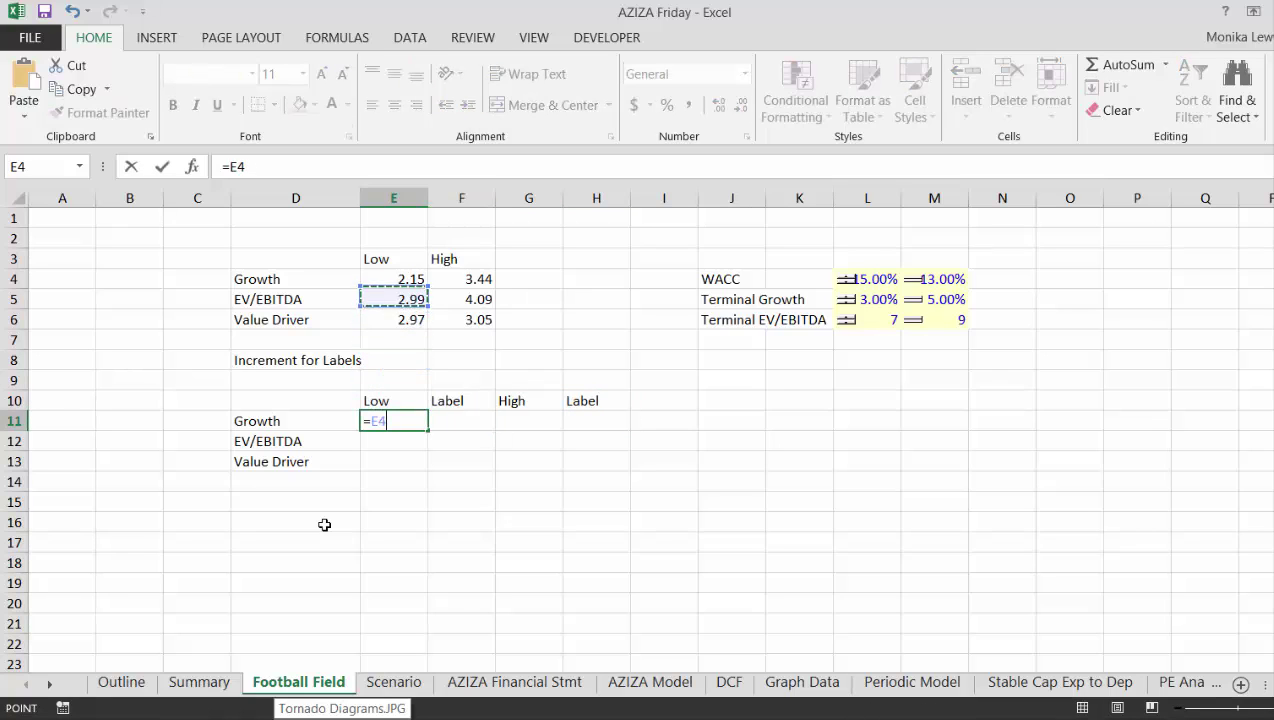
key("Return")
key("Up")
key("shift+Down")
key("shift+Down")
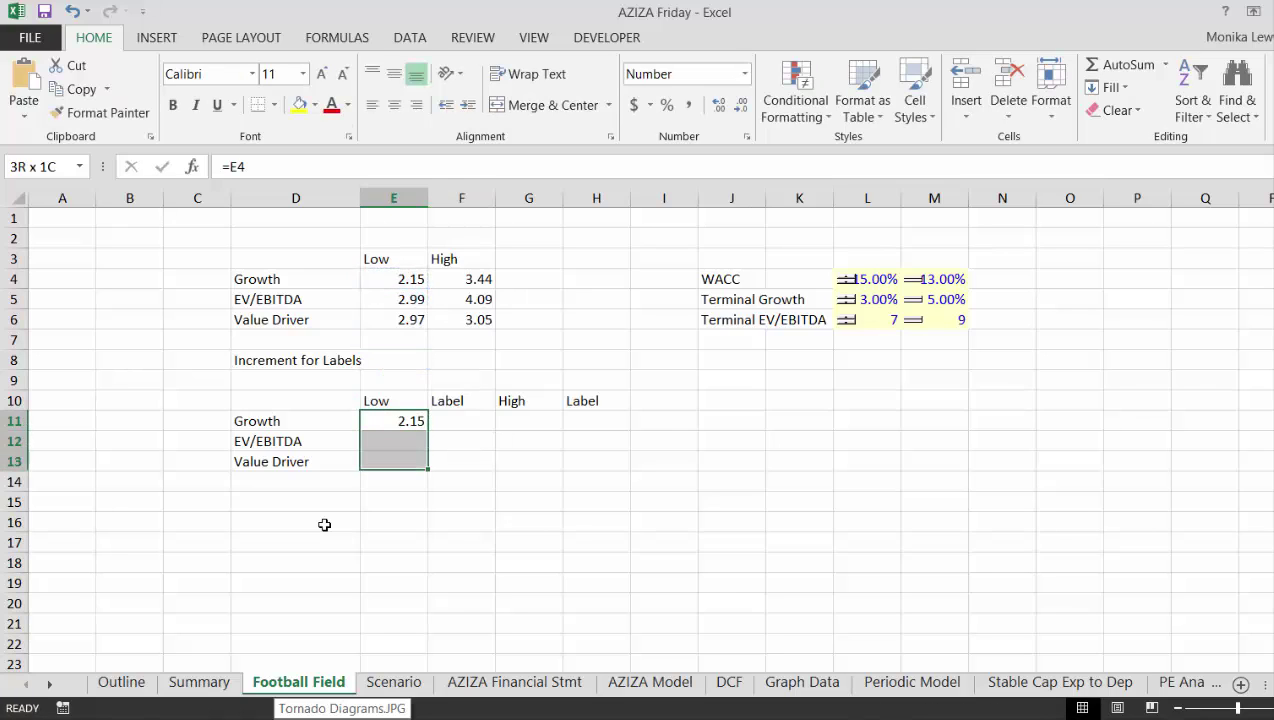
key("ctrl+d")
Link the Growth row's High cell G11 to the high value in F4.
key("Right")
key("Right")
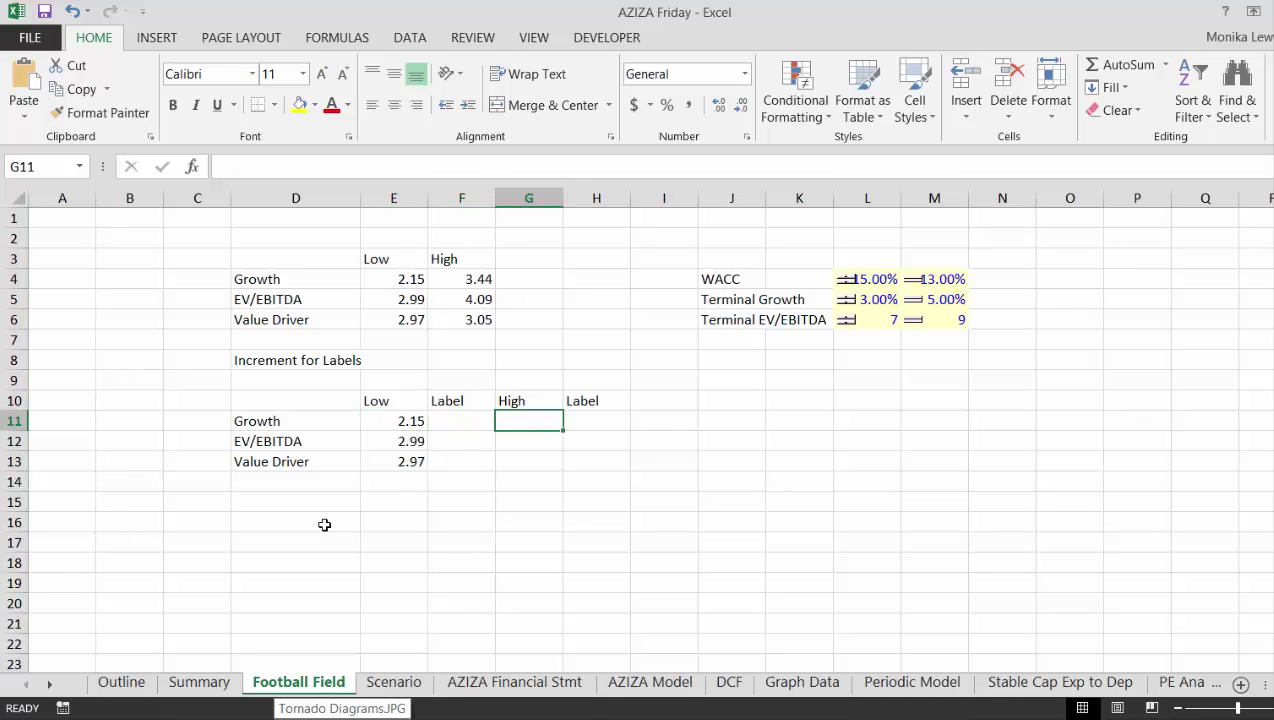
type("=")
key("Up")
key("Up")
key("Up")
key("Up")
key("Up")
key("Up")
key("Up")
key("Up")
key("Up")
key("Up")
key("Left")
key("Down")
key("Down")
key("Down")
key("Return")
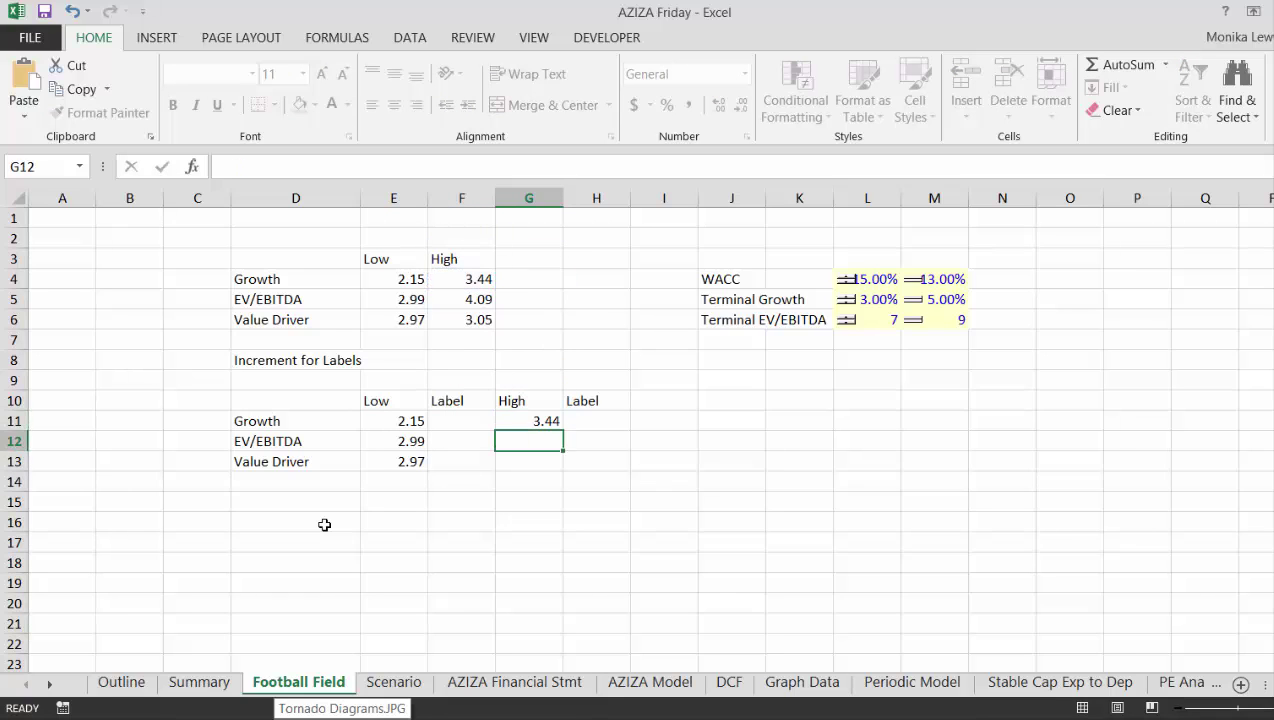
Fill the G11 formula down to G13 and move to cell E8 beside Increment for Labels.
key("Up")
key("shift+Down")
key("shift+Down")
key("ctrl+d")
key("Up")
key("Up")
key("Left")
key("Up")
key("Left")
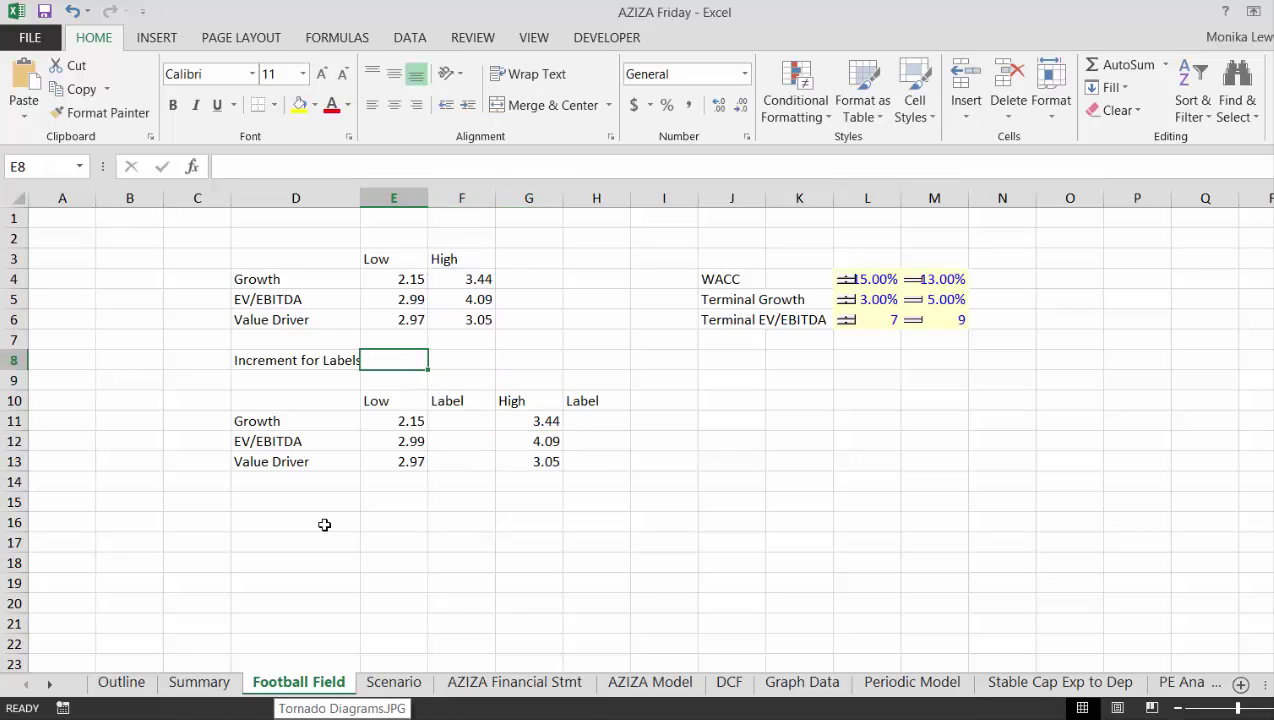
type("=max")
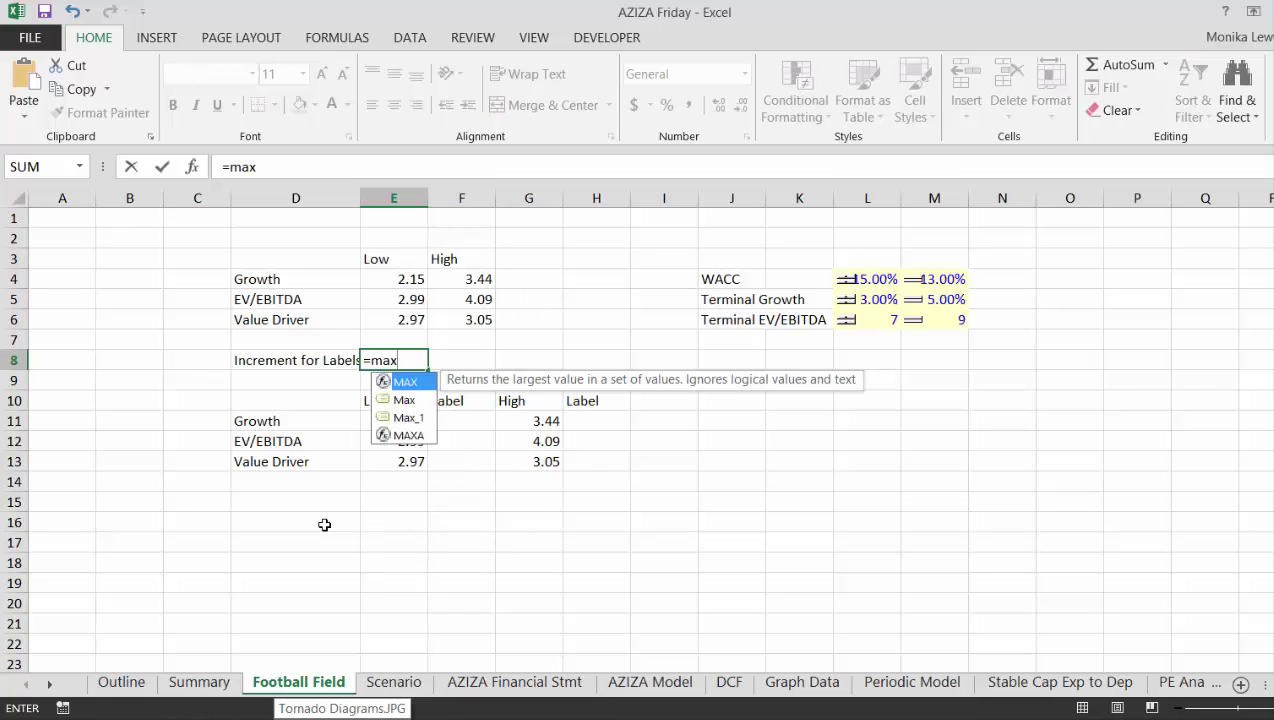
type("(")
key("Up")
key("Up")
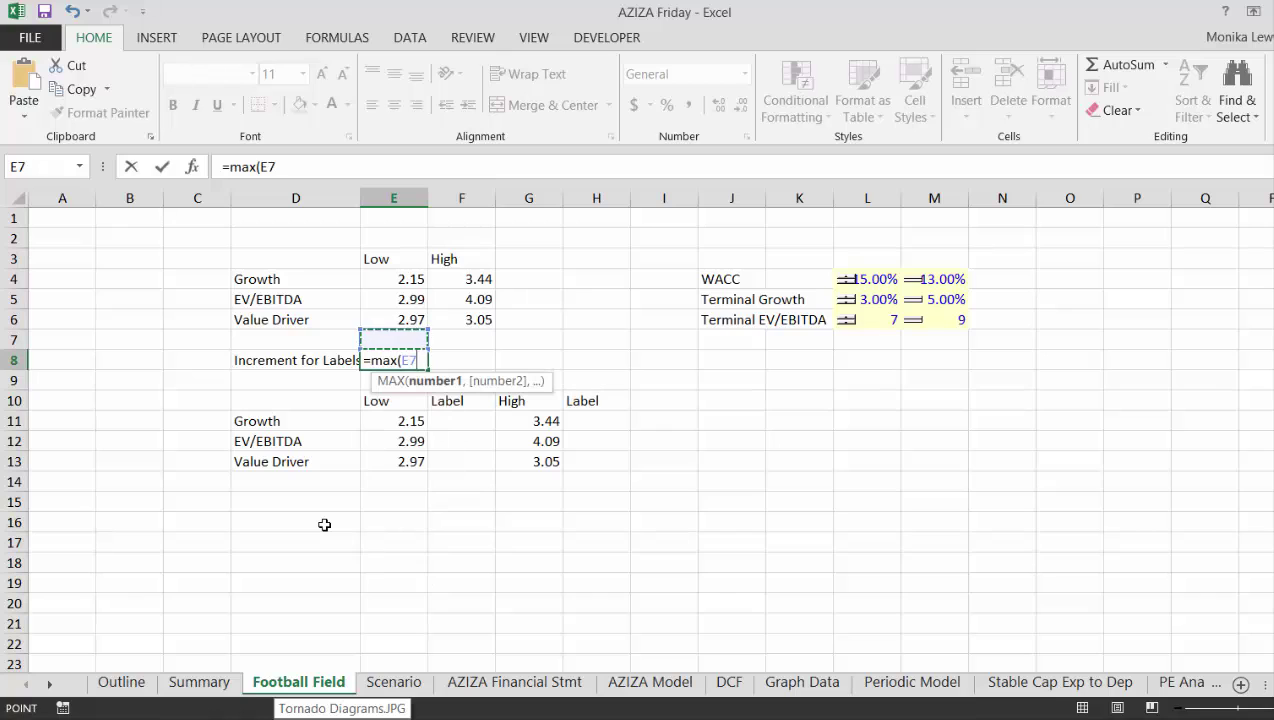
key("Escape")
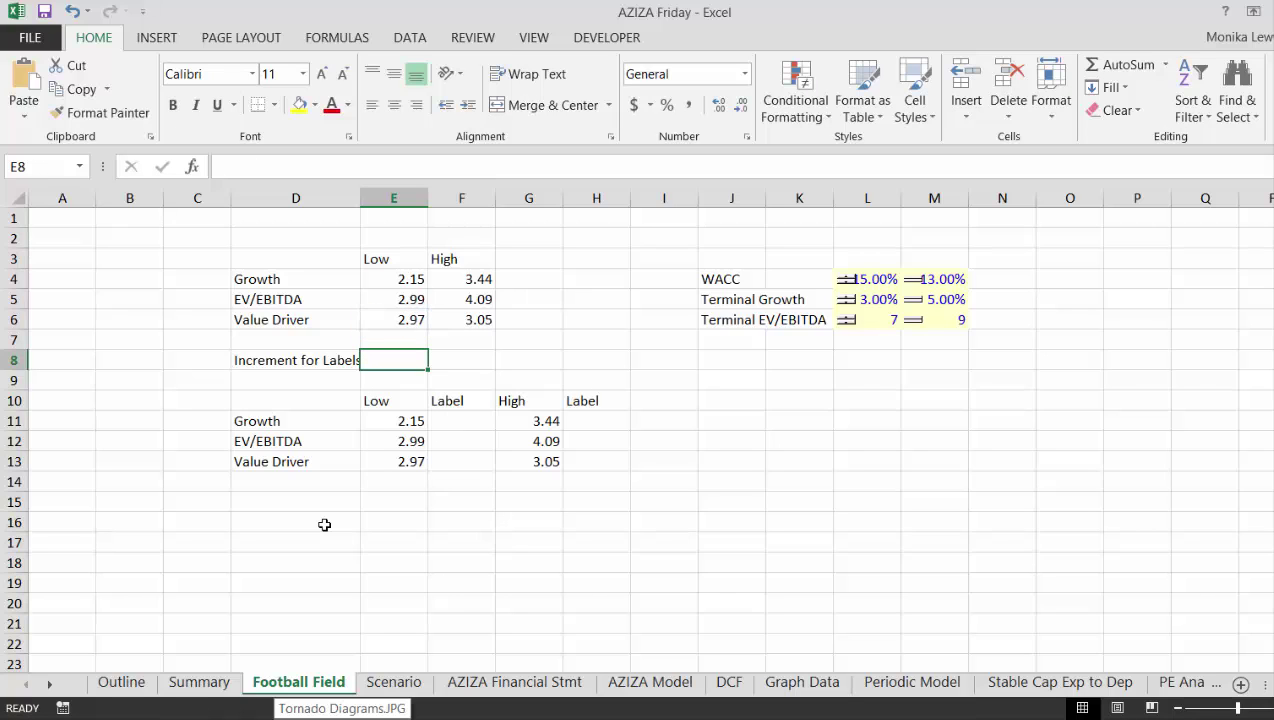
Calculate the minimum of all low and high values in E8 with =MIN(E4:F6).
type("=min(")
key("Up")
key("Up")
key("Up")
key("Up")
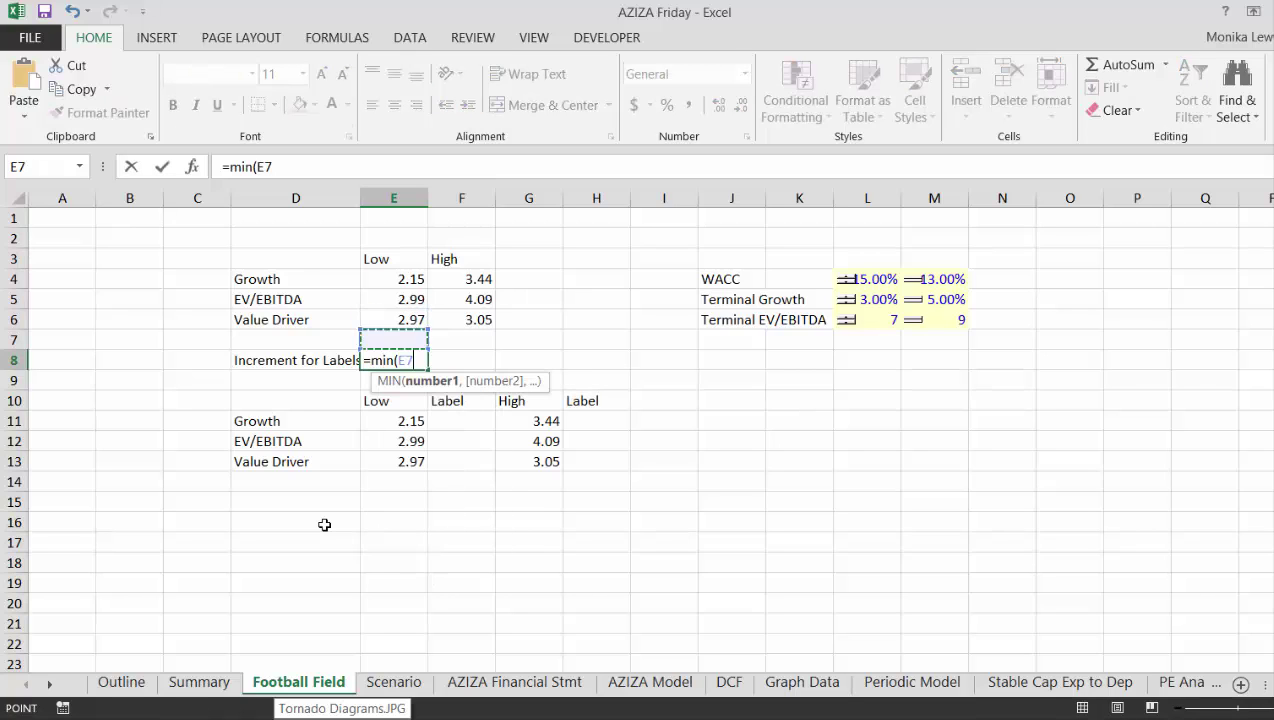
key("shift+Right")
key("shift+Down")
key("shift+Down")
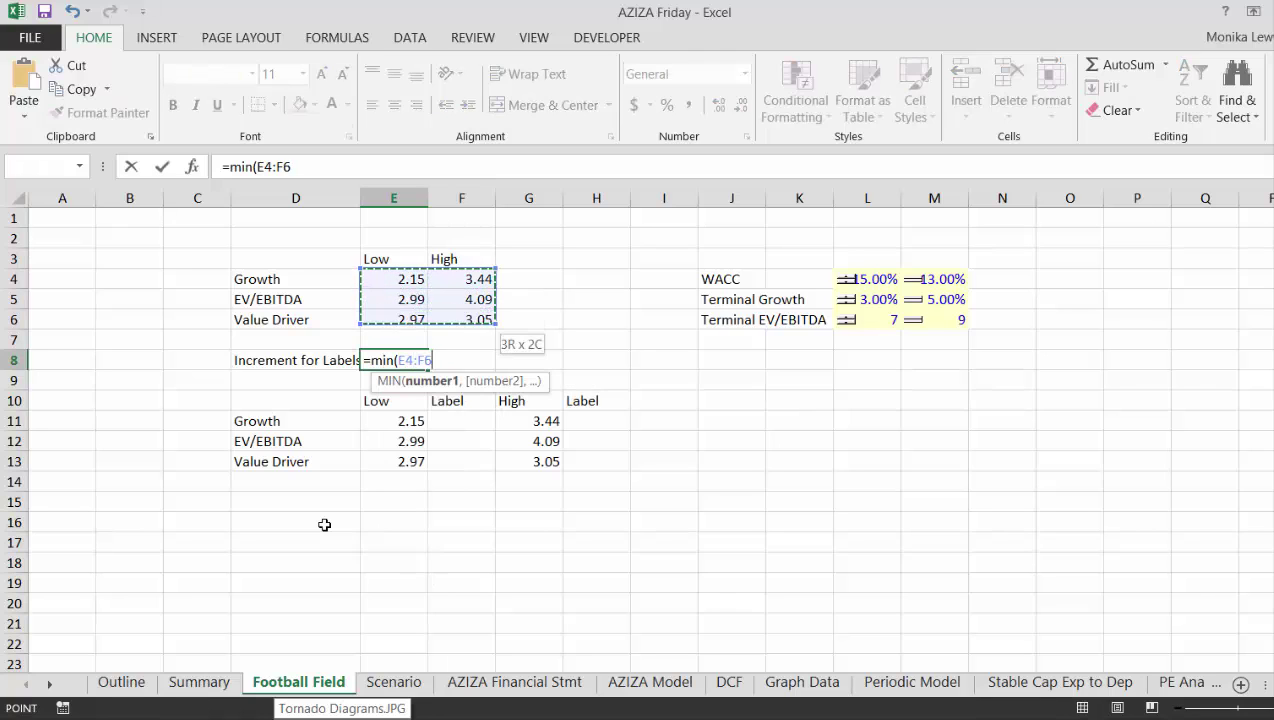
type(")")
key("Return")
key("Up")
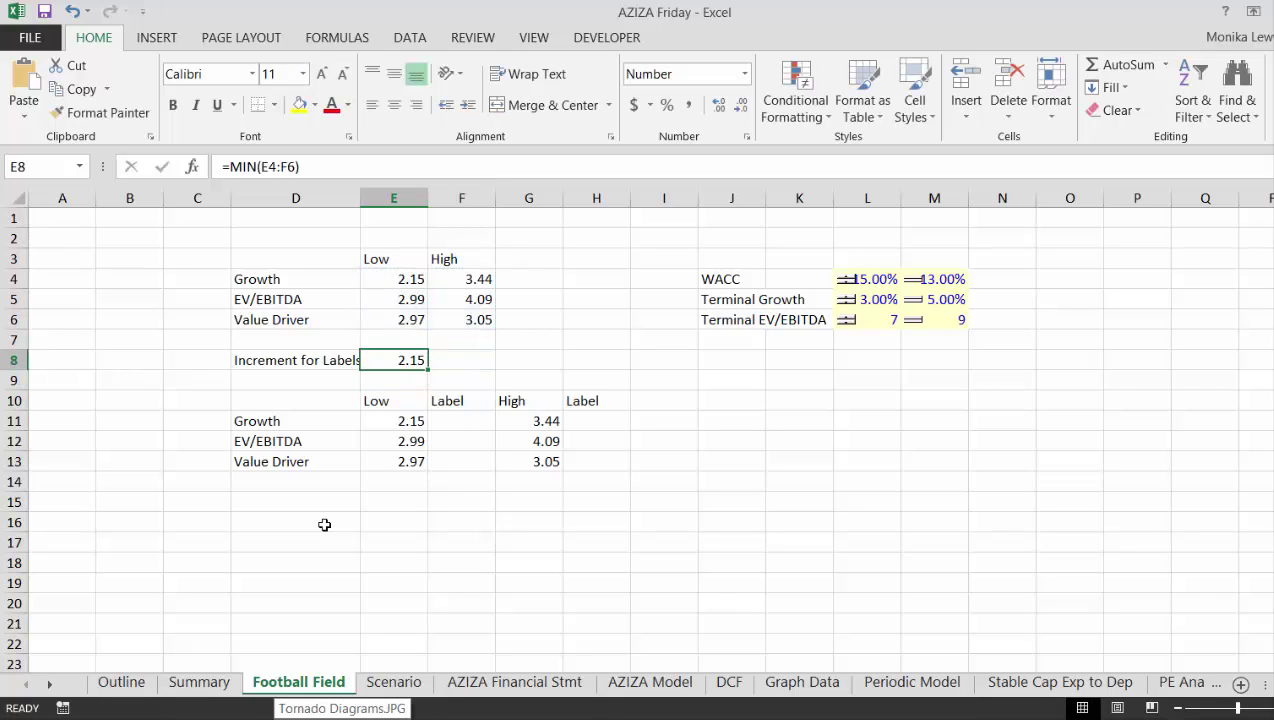
Enter the divisor 2 in F8 and calculate the label increment in G8 as E8 divided by F8.
key("Right")
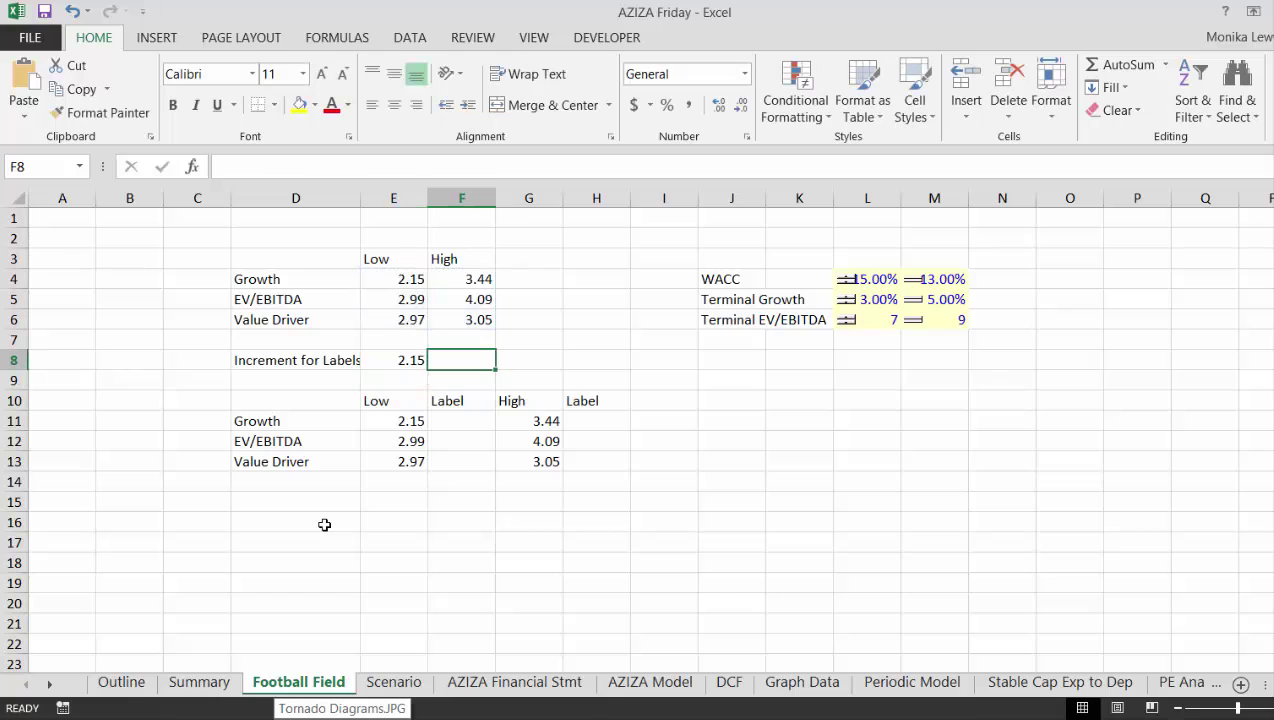
key("Tab")
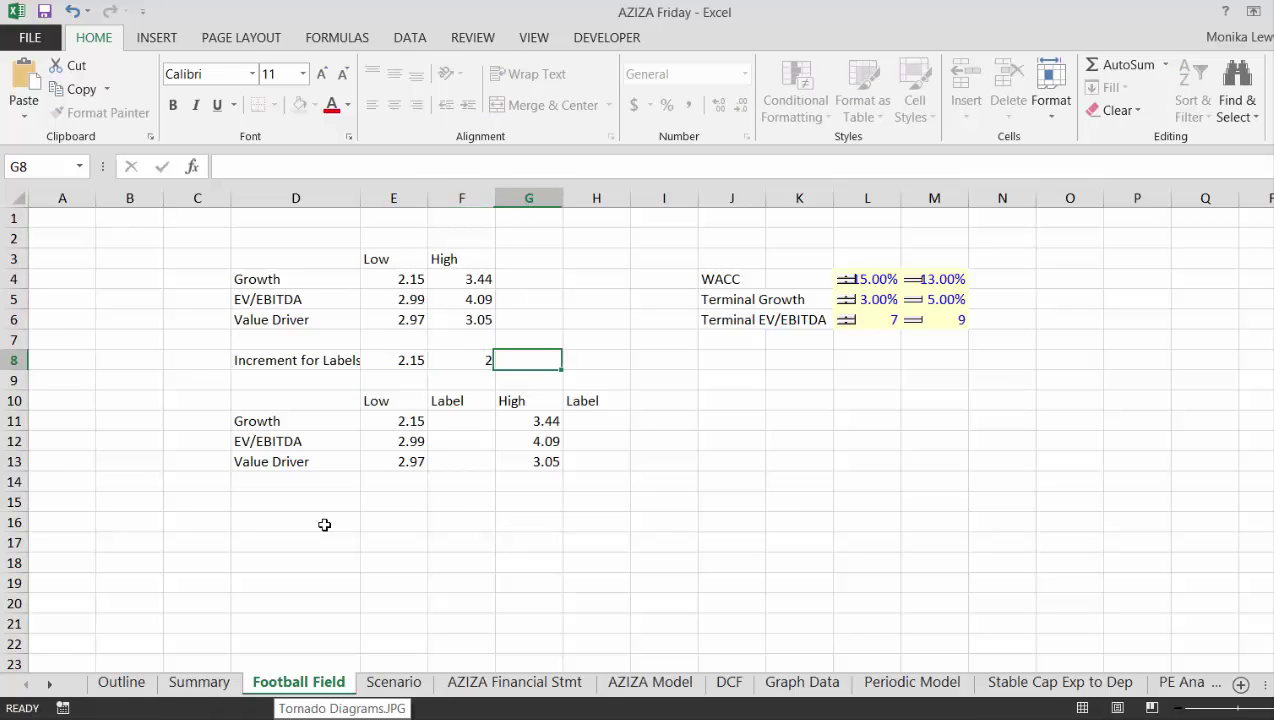
type("=")
key("Left")
key("Left")
type("/")
key("Left")
key("Return")
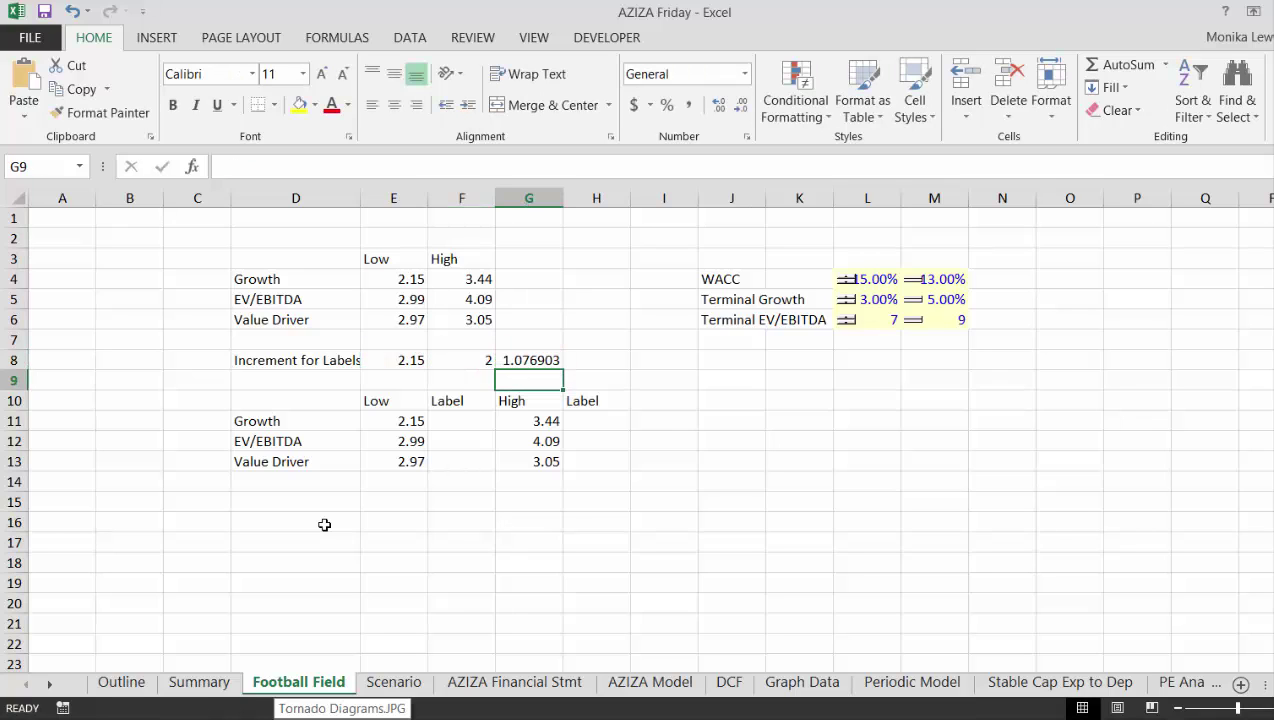
Link the Growth row's first Label cell F11 to the label increment with the absolute reference =$G$8.
key("Down")
key("Down")
key("Left")
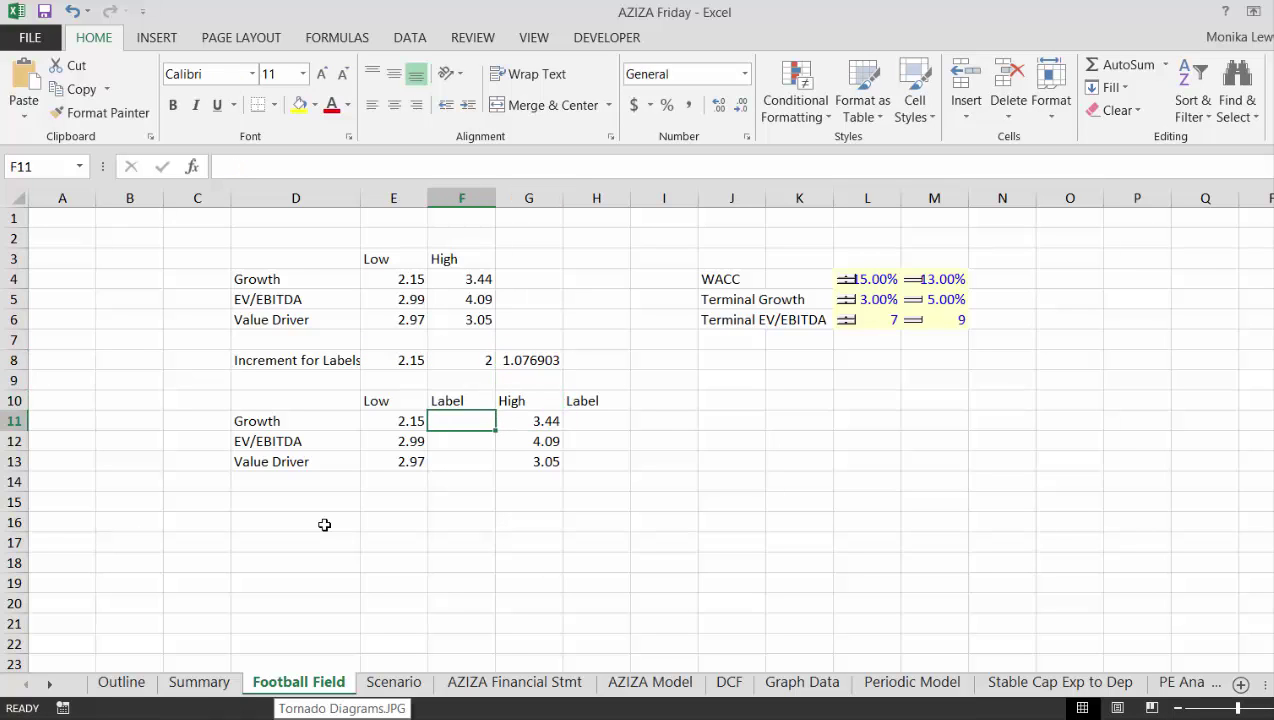
type("=")
key("Up")
key("Up")
key("Up")
key("Right")
key("F4")
key("Return")
Fill the F11 label formula down to F13.
key("Up")
key("shift+Down")
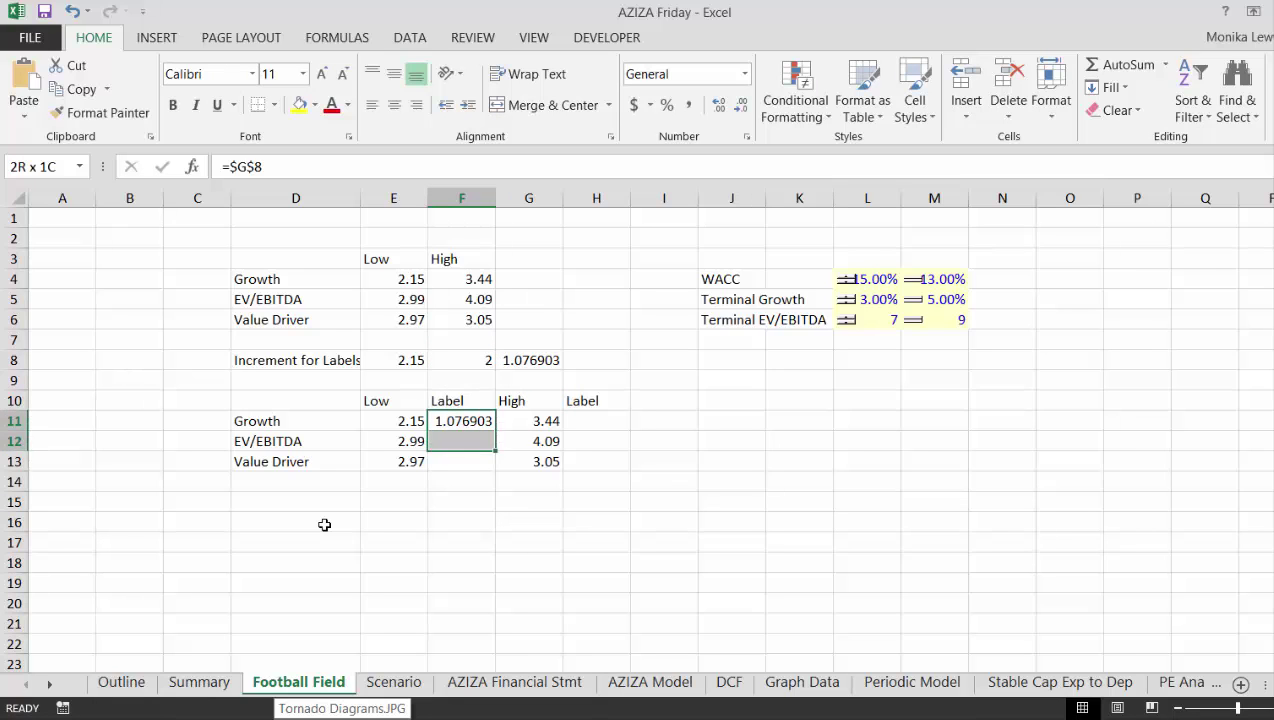
key("shift+Down")
key("ctrl+d")
Link the Growth row's second Label cell H11 to the increment in G8 with an absolute reference.
key("Right")
key("Right")
key("Right")
key("Left")
type("=")
key("Up")
key("Up")
key("Up")
key("Left")
key("shift+Down")
key("shift+Down")
key("shift+Up")
key("shift+Up")
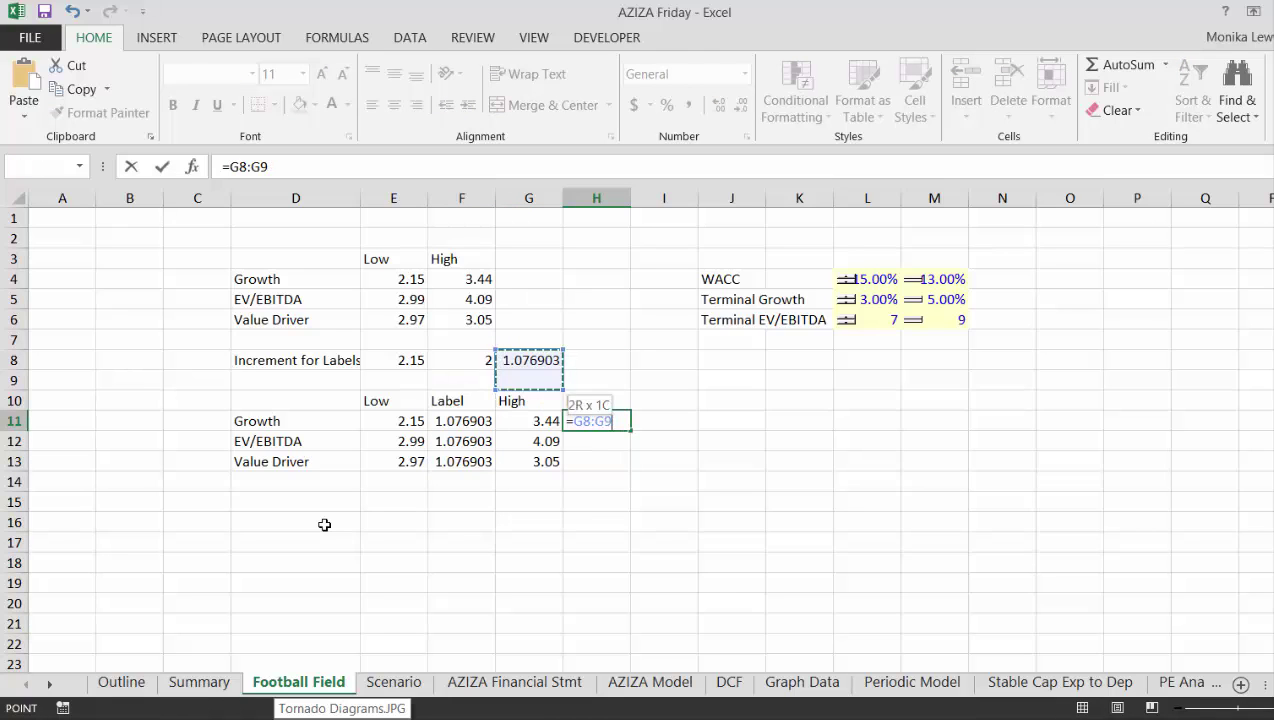
key("F4")
key("Return")
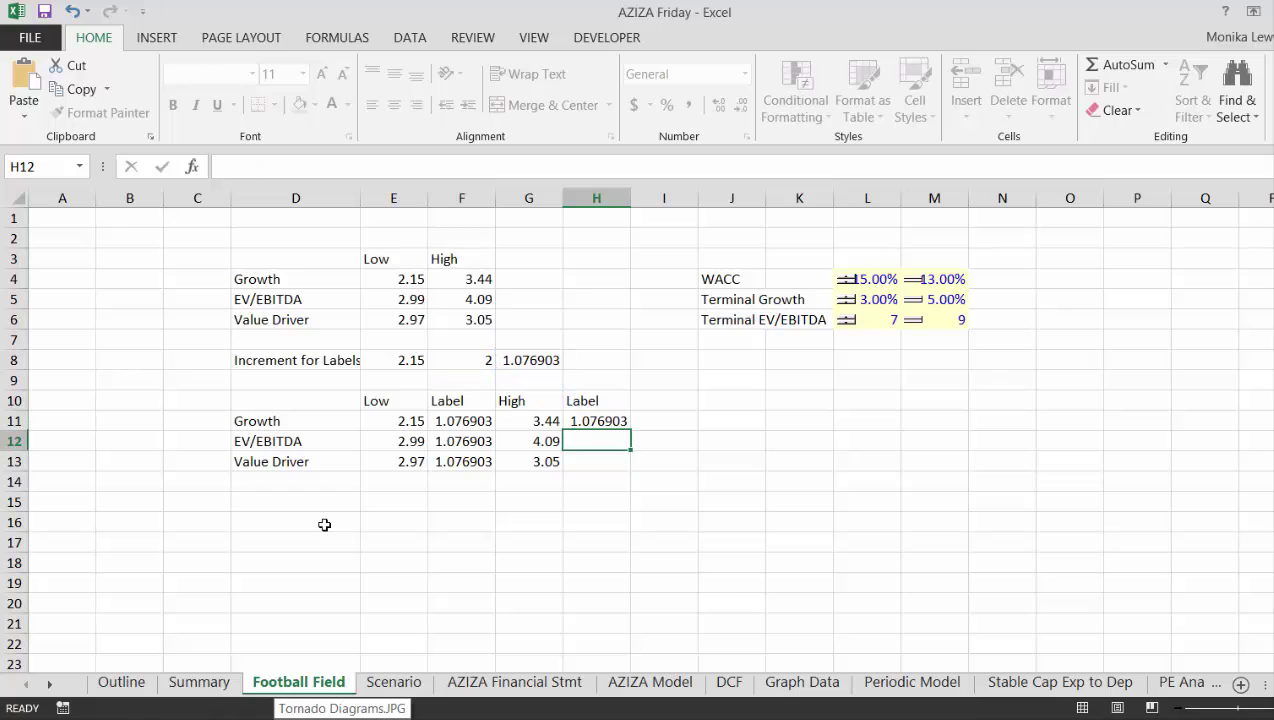
Fill the H11 label formula down to H13.
key("Up")
key("shift+Down")
key("shift+Down")
key("ctrl+d")
Test 0.5 and 3 as the label divisor in F8 and set it back to 2.
key("Up")
key("Up")
key("Left")
key("Up")
key("Left")
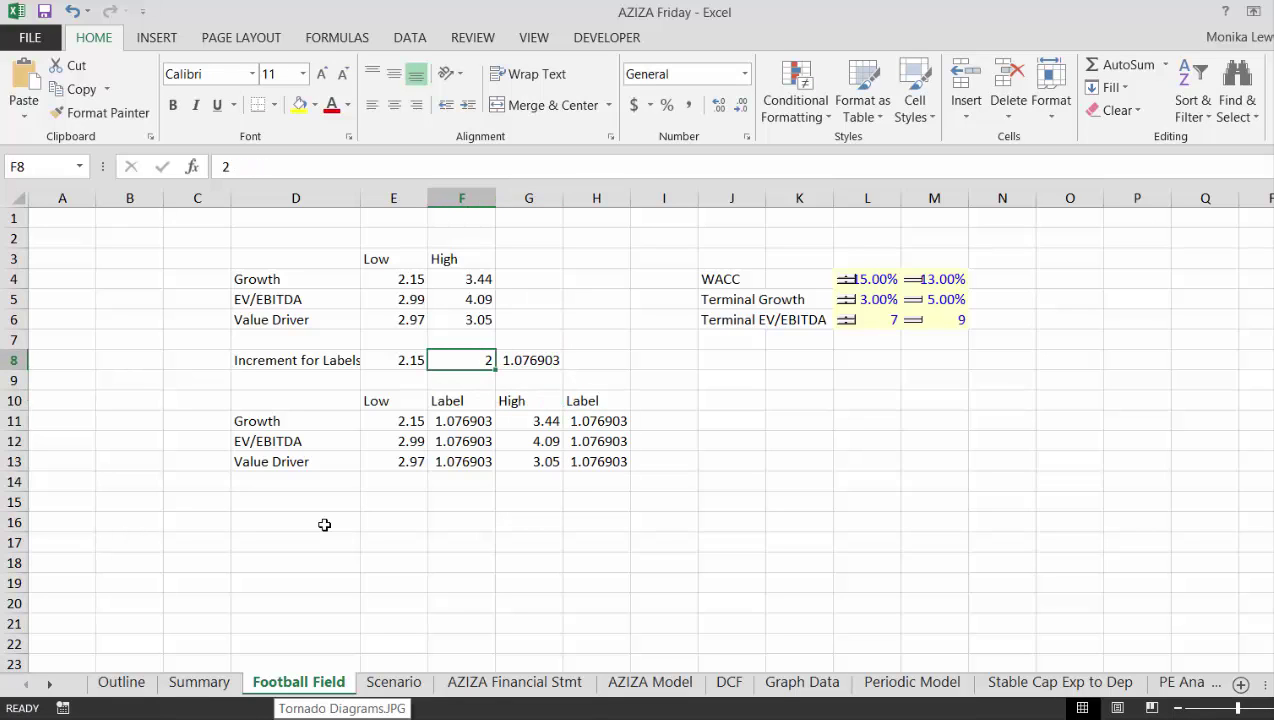
type(".5")
key("Return")
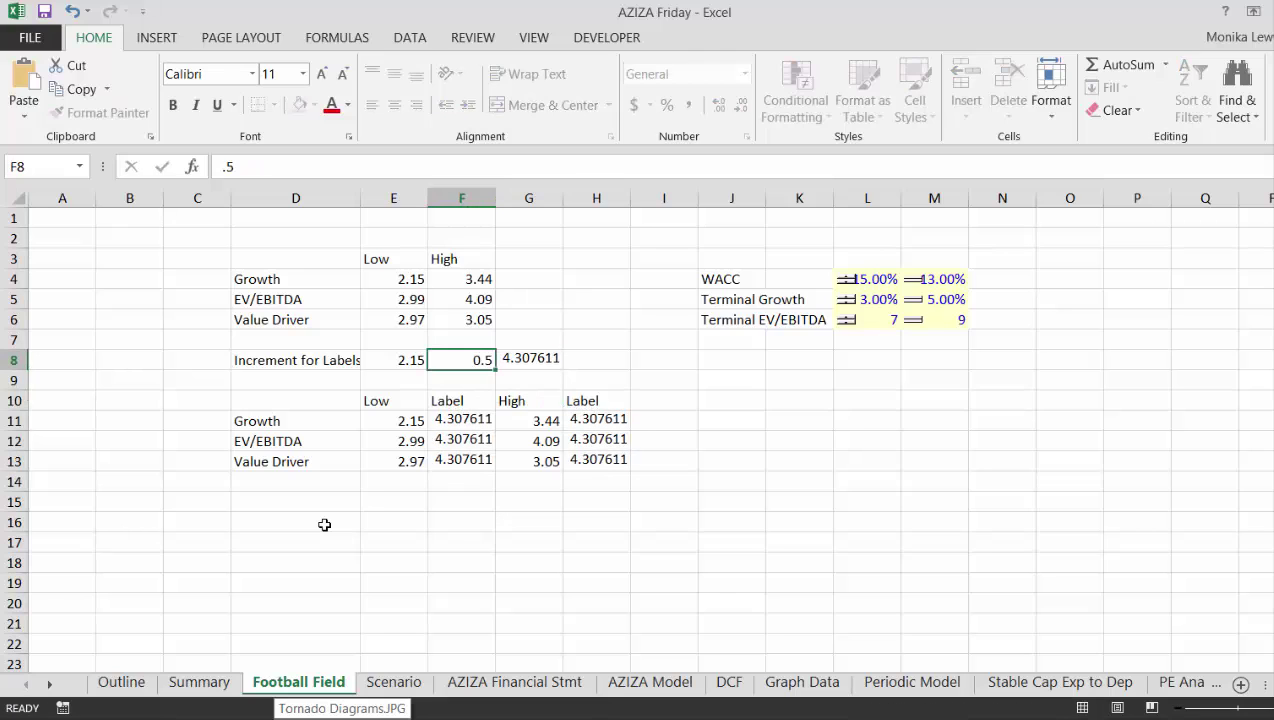
key("Up")
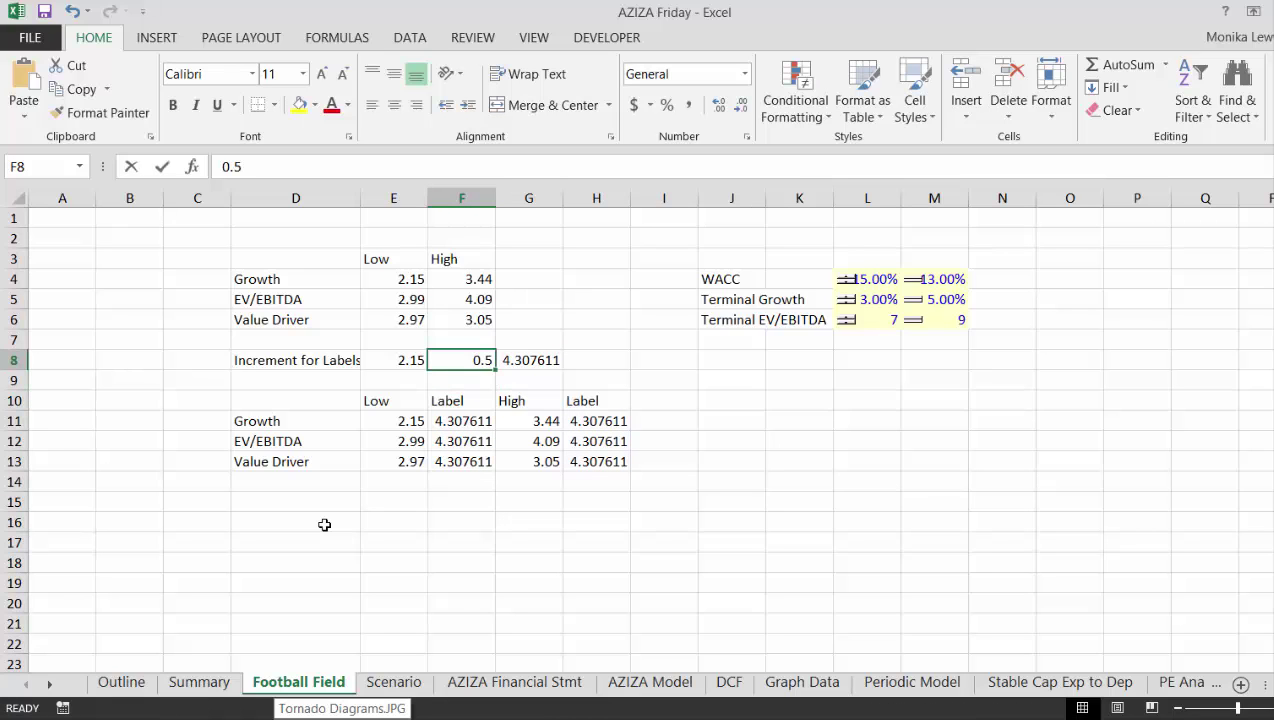
type("3")
key("Return")
key("Up")
key("BackSpace")
type("2")
key("Return")
Insert a default chart from the label table in D10:H13.
key("Down")
key("Down")
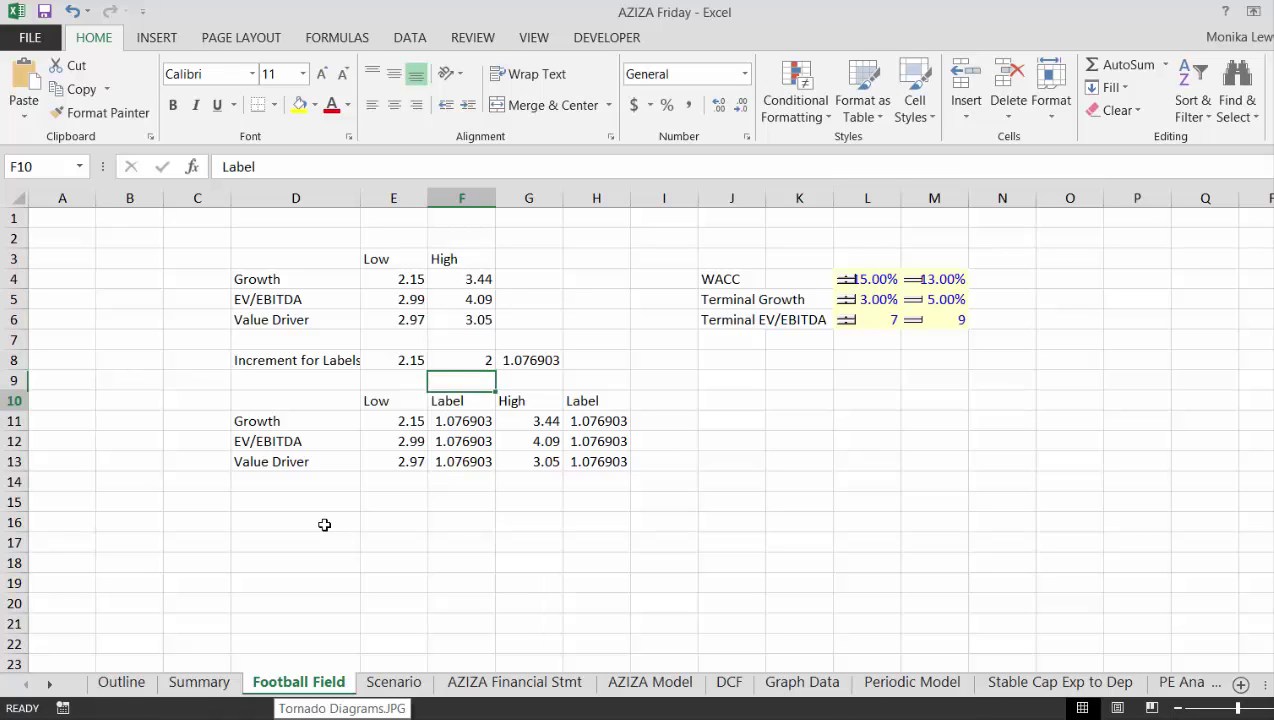
key("Up")
key("Left")
key("Left")
key("shift+Right")
key("shift+Right")
key("shift+Right")
key("shift+Right")
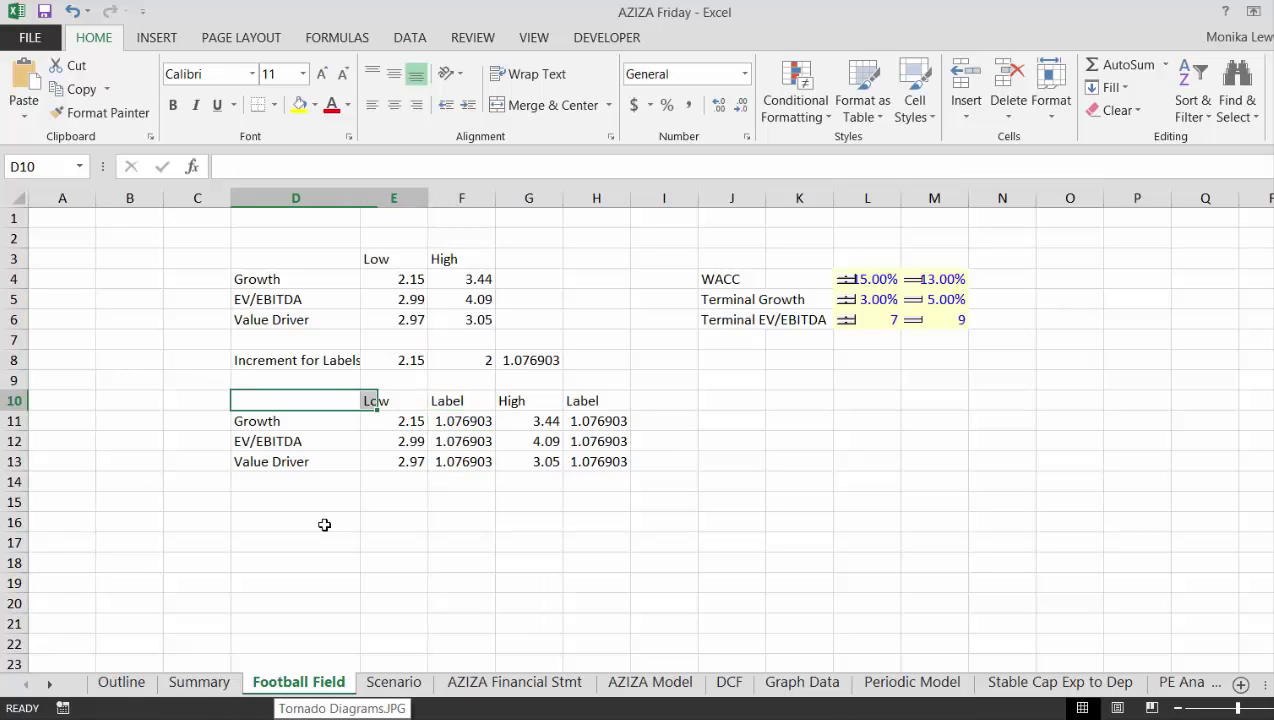
key("shift+Down")
key("shift+Down")
key("shift+Down")
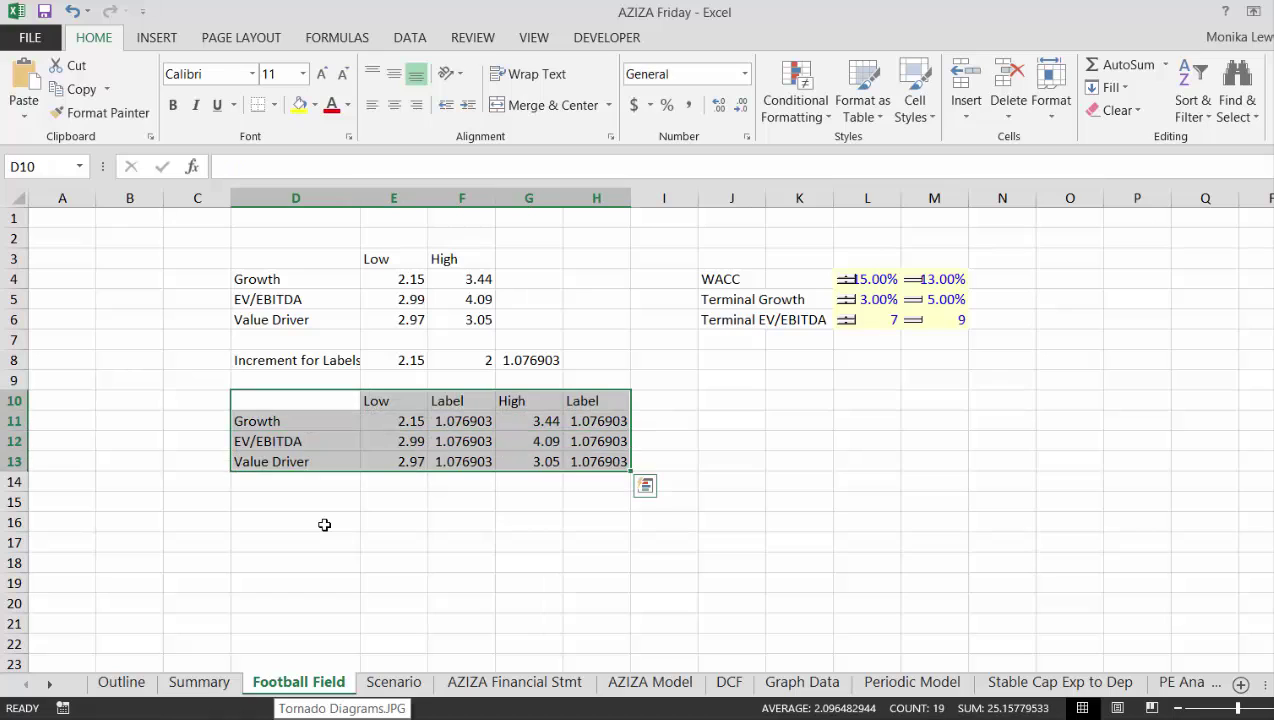
key("alt+F1")
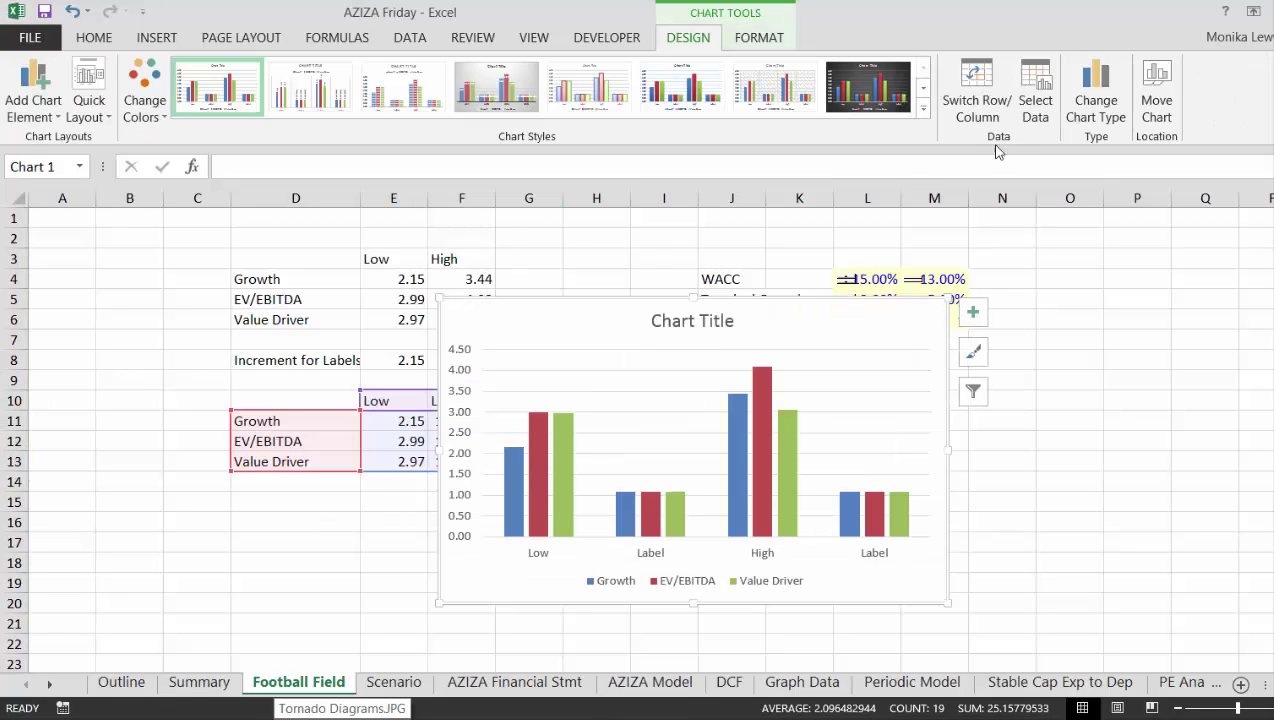
Change the chart type to Stacked Bar, and shrink and move the chart below the WACC and terminal value inputs.
left_click(1099, 86)
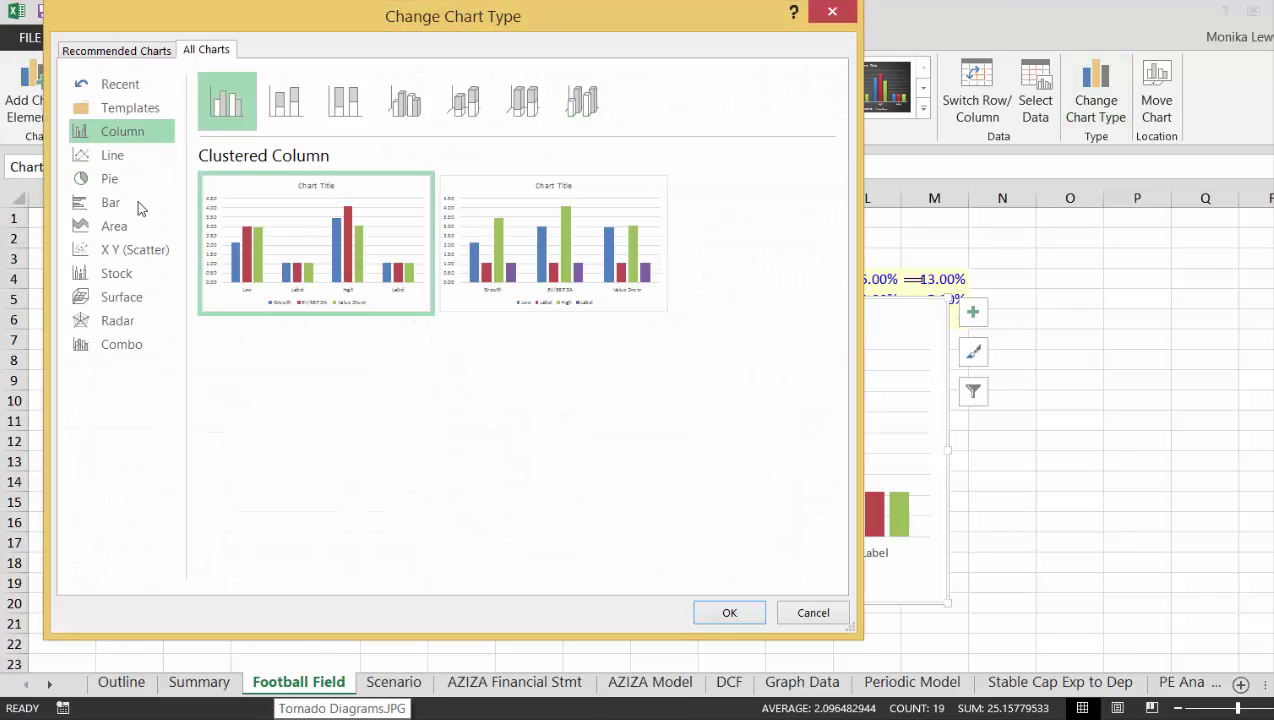
left_click(106, 204)
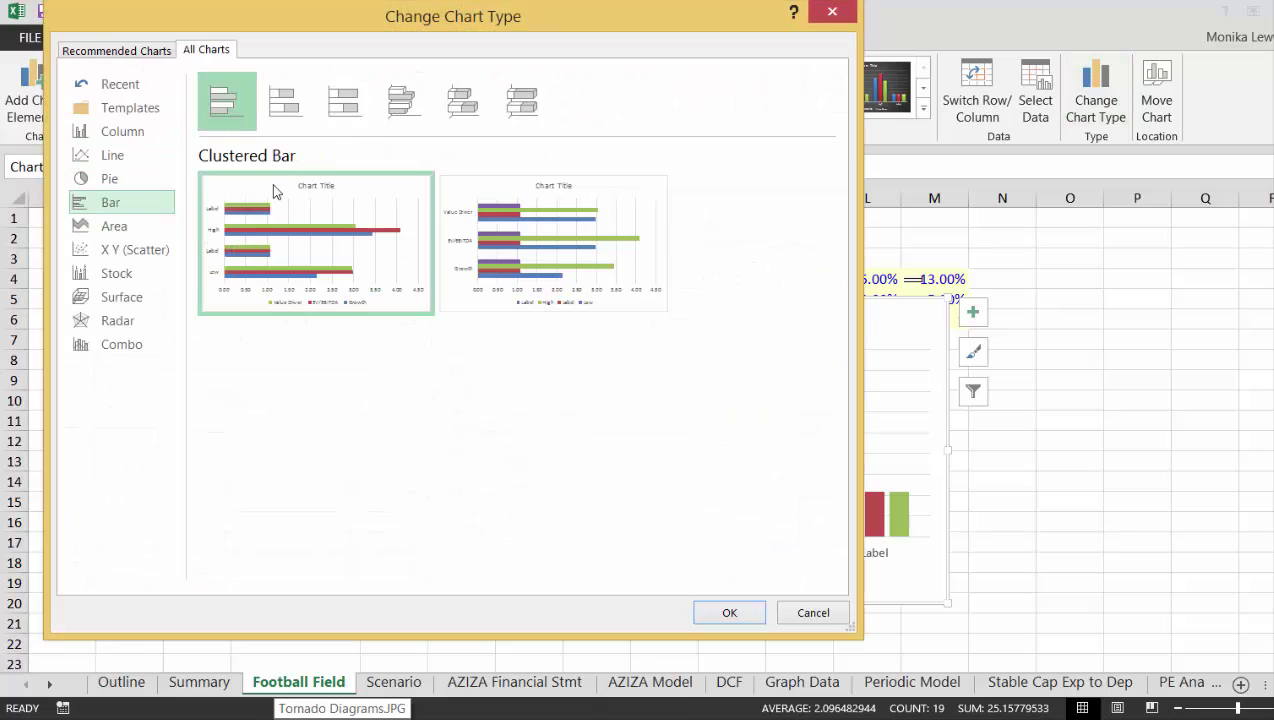
left_click(337, 111)
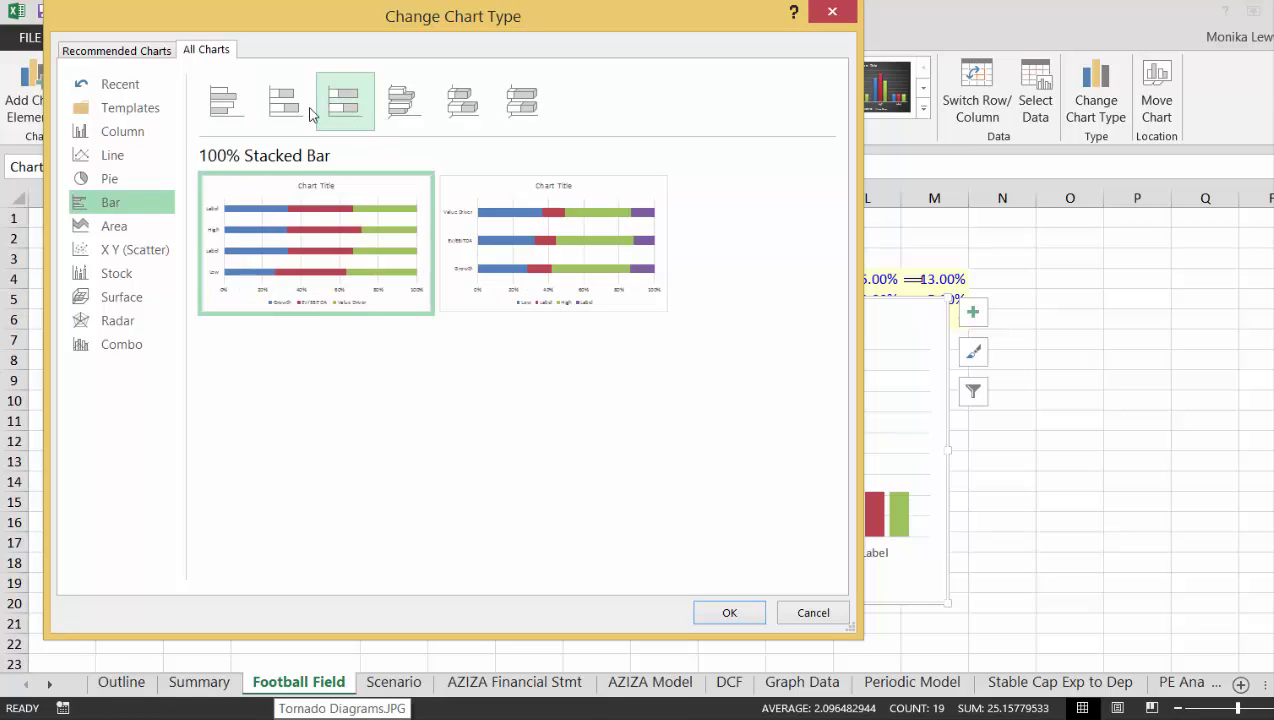
left_click(285, 102)
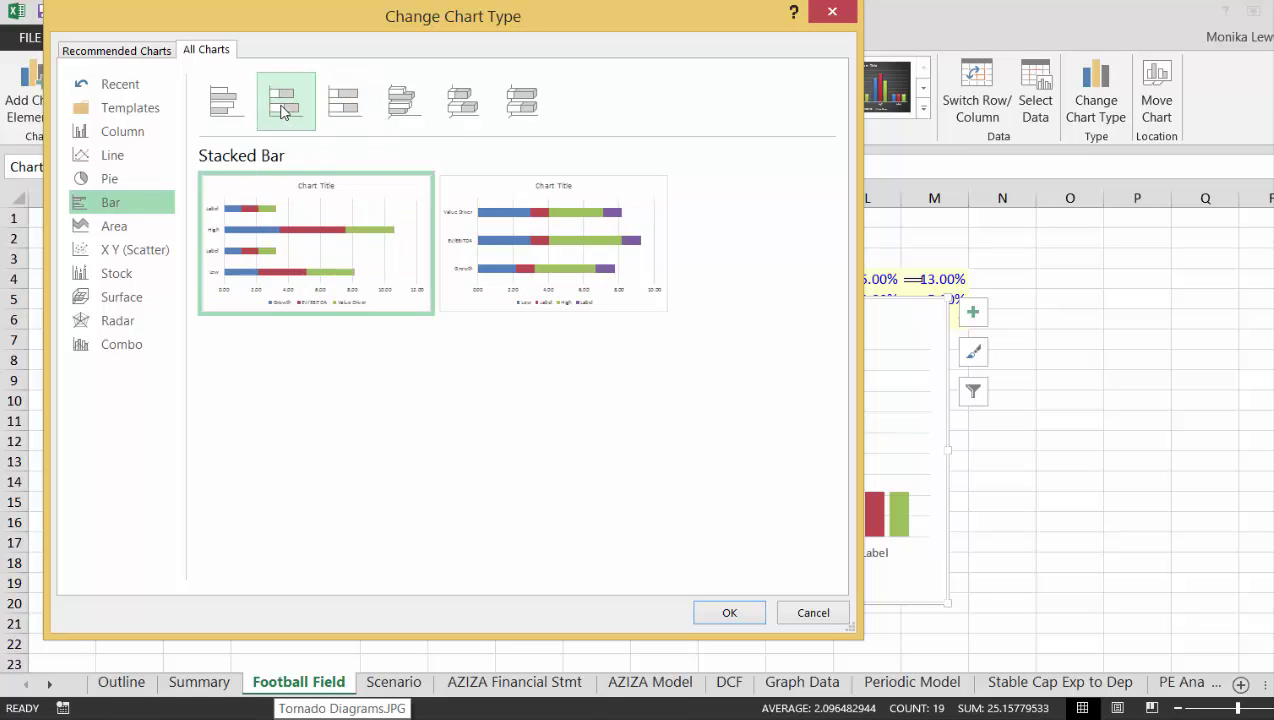
left_click(729, 613)
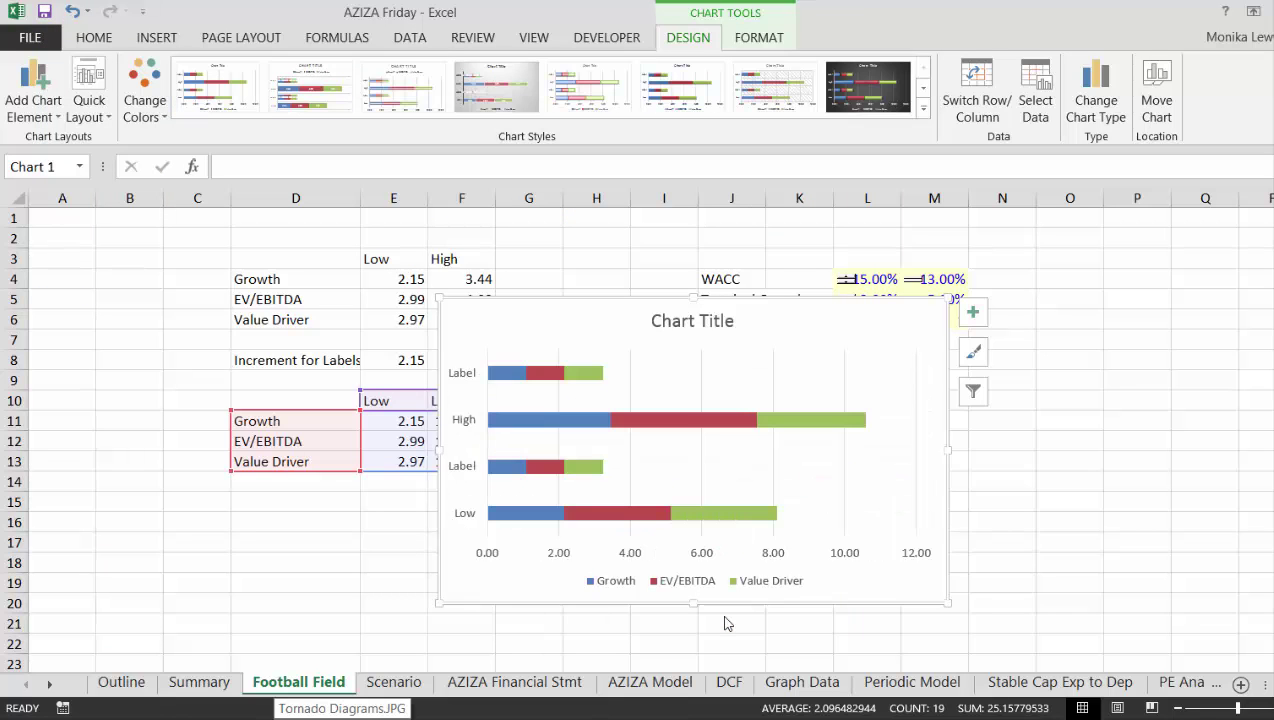
left_click_drag(911, 319, 1124, 298)
left_click_drag(797, 266, 908, 344)
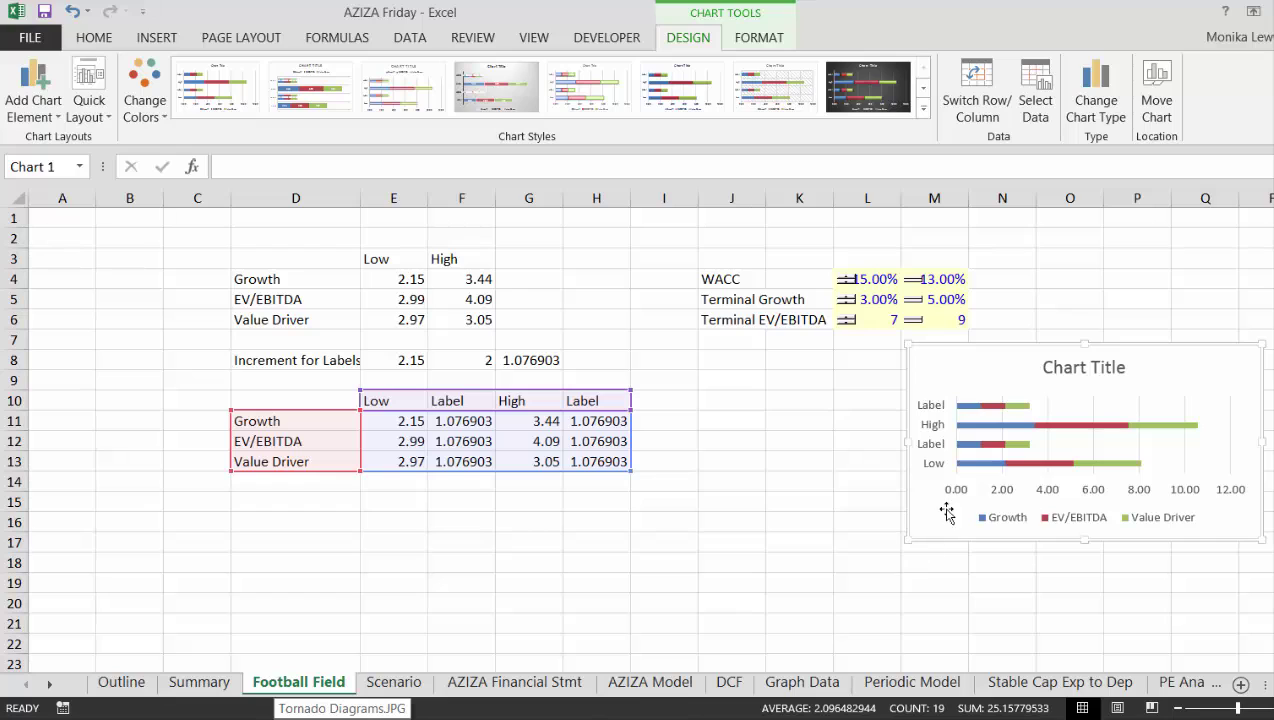
Switch the chart's rows and columns so Growth, EV/EBITDA and Value Driver become the category axis labels.
right_click(1006, 450)
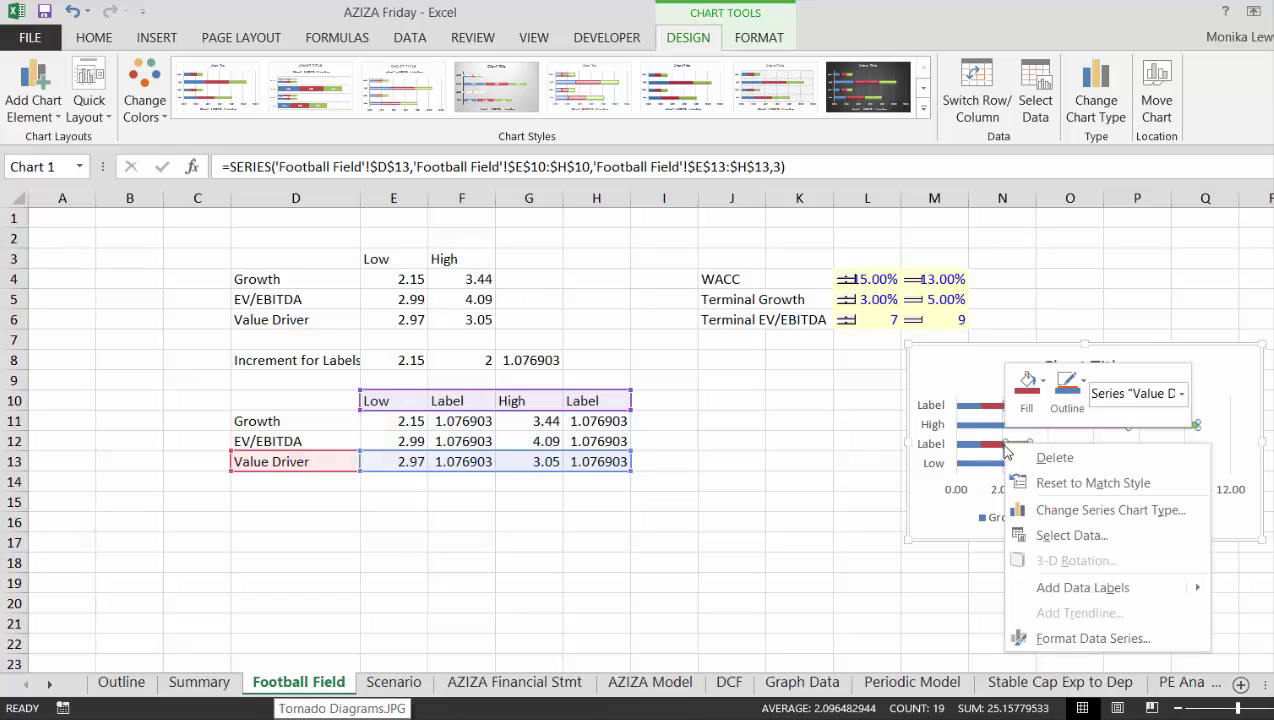
left_click(1054, 535)
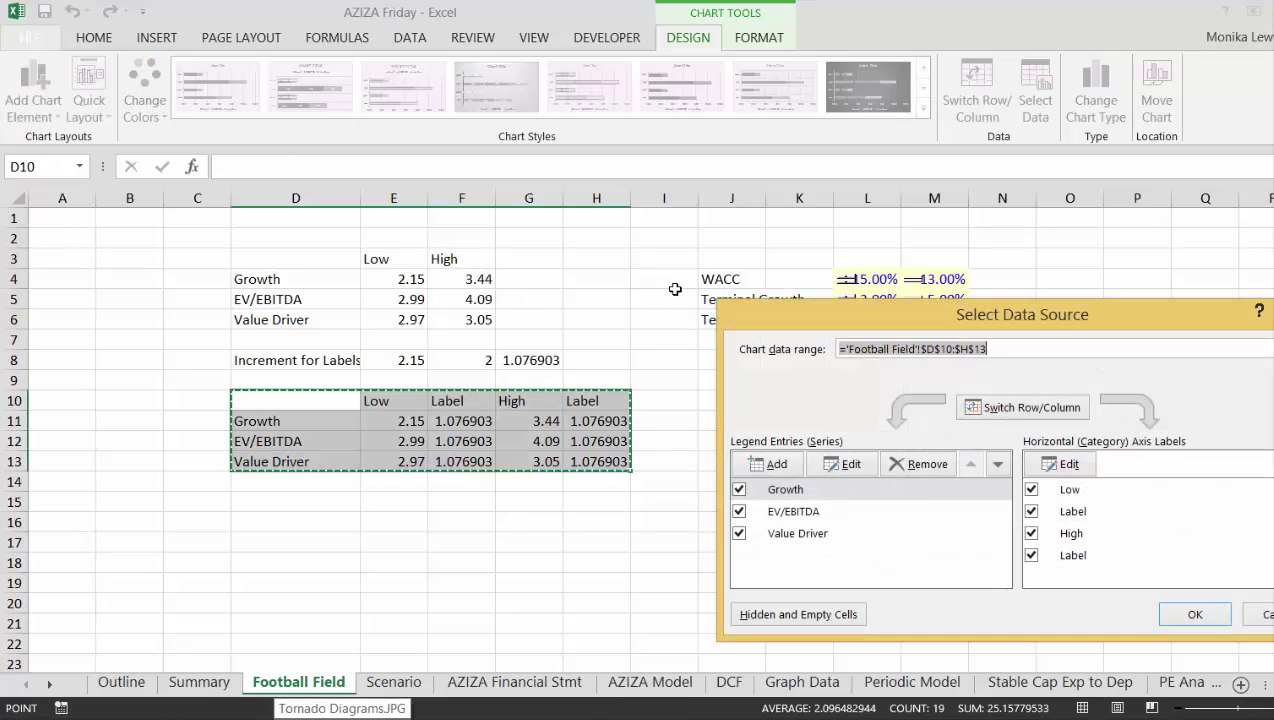
left_click(1058, 412)
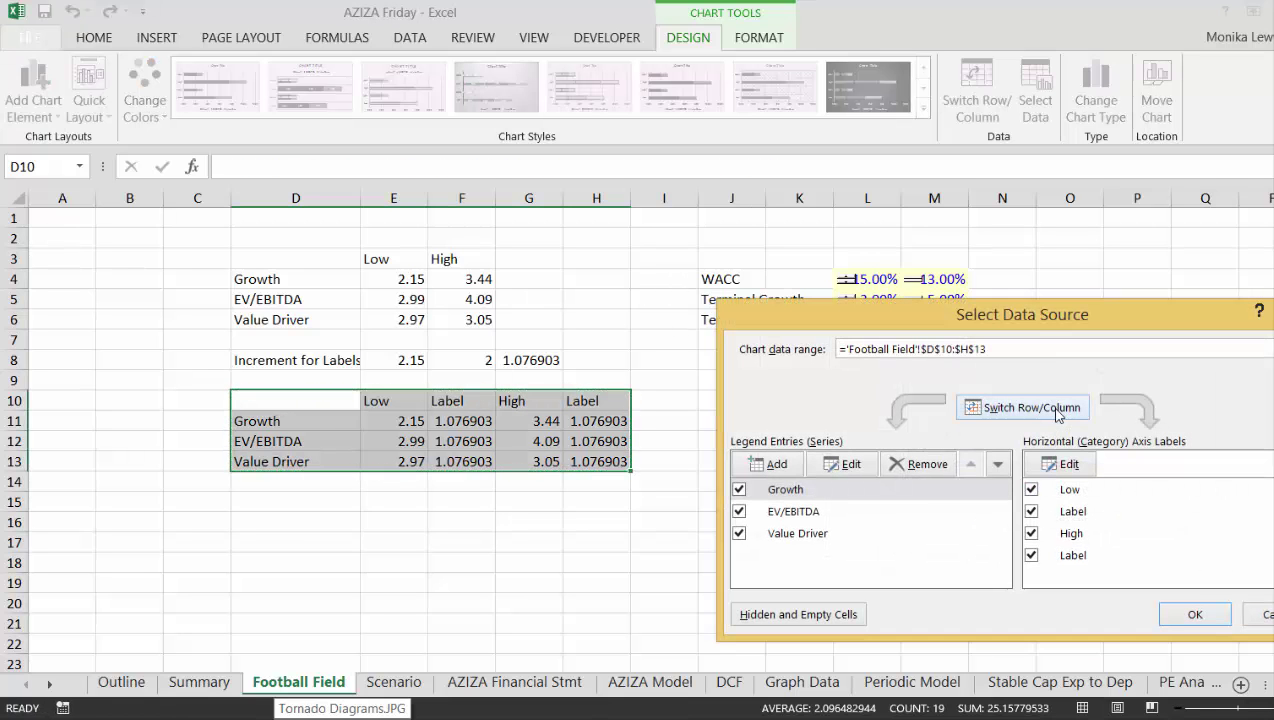
left_click(1192, 615)
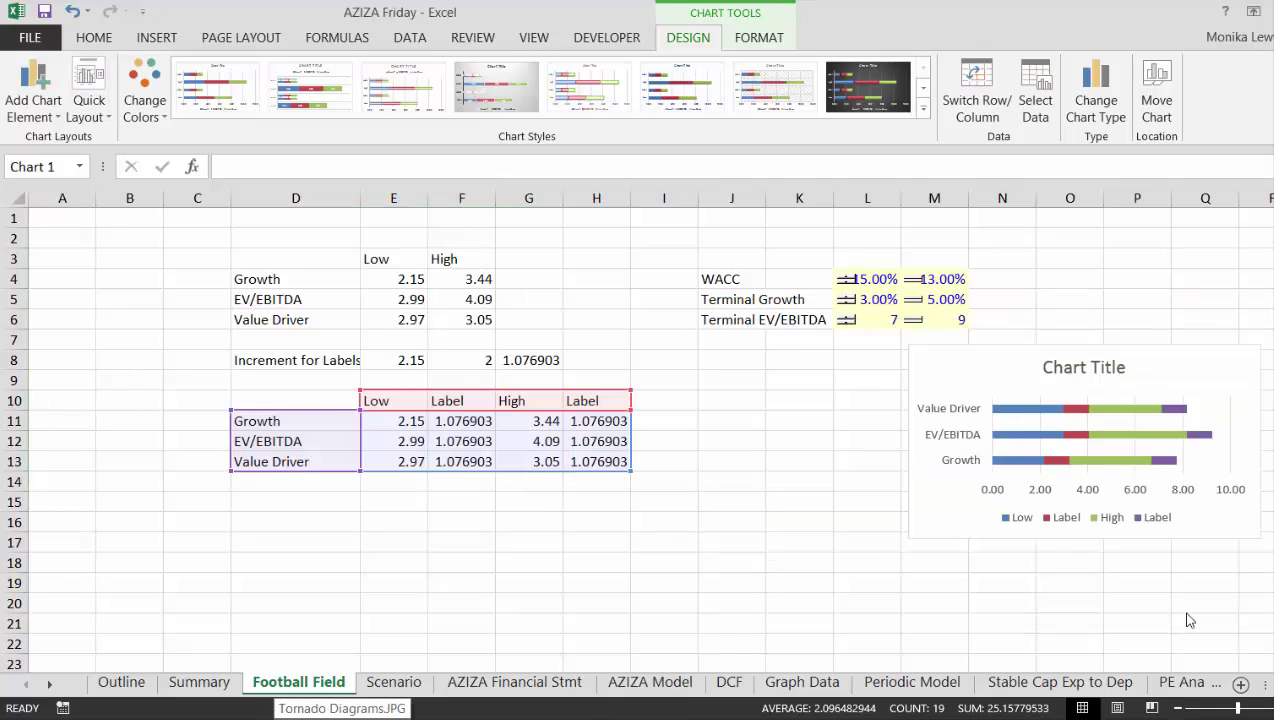
left_click(815, 434)
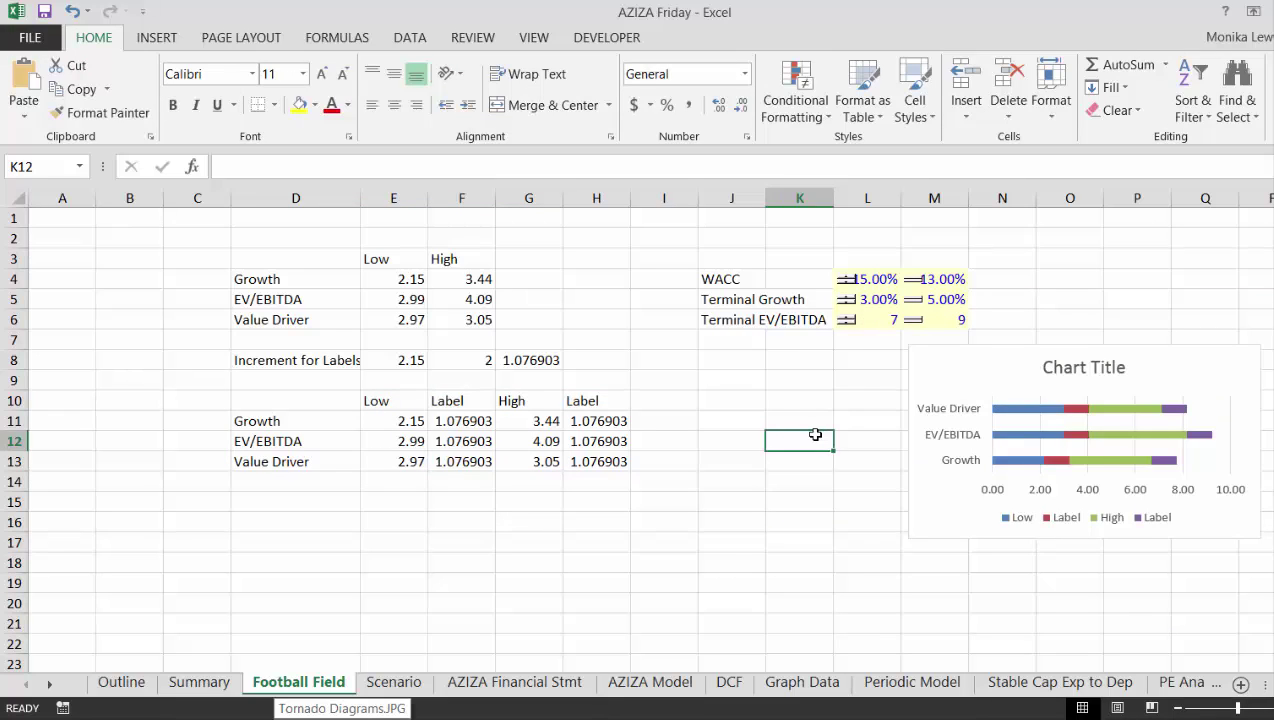
key("Down")
key("Down")
key("Down")
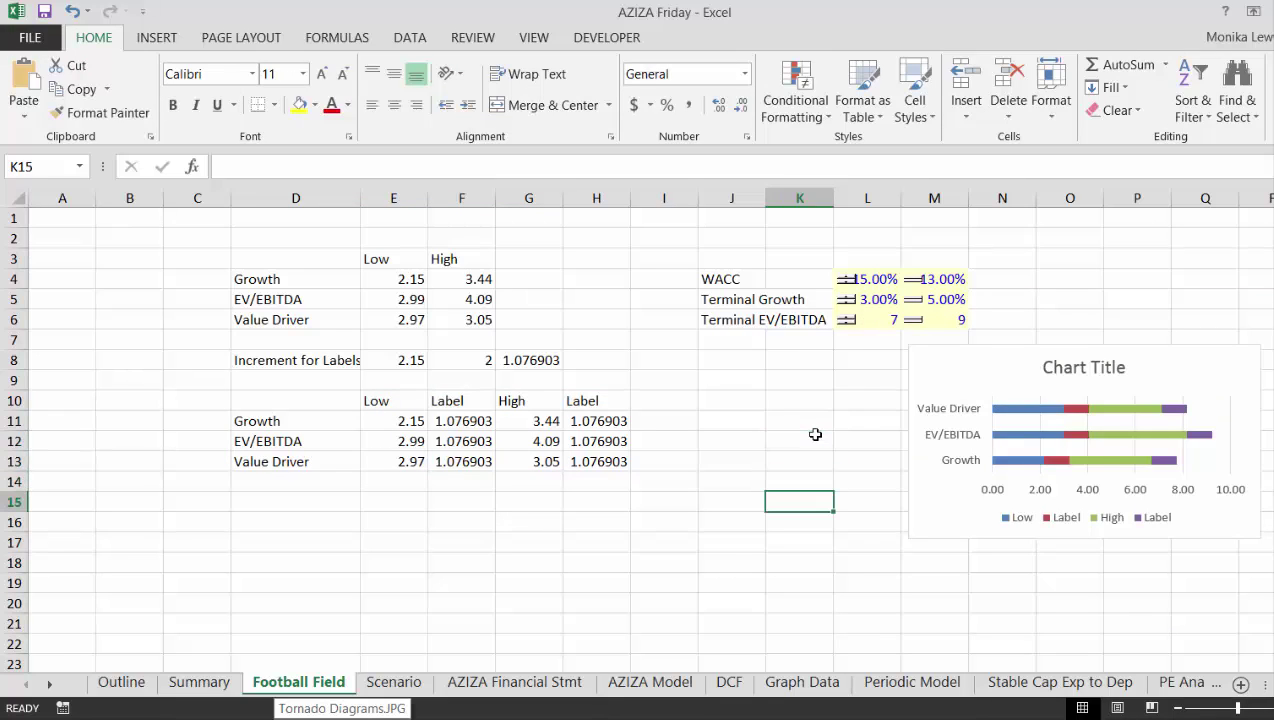
right_click(936, 362)
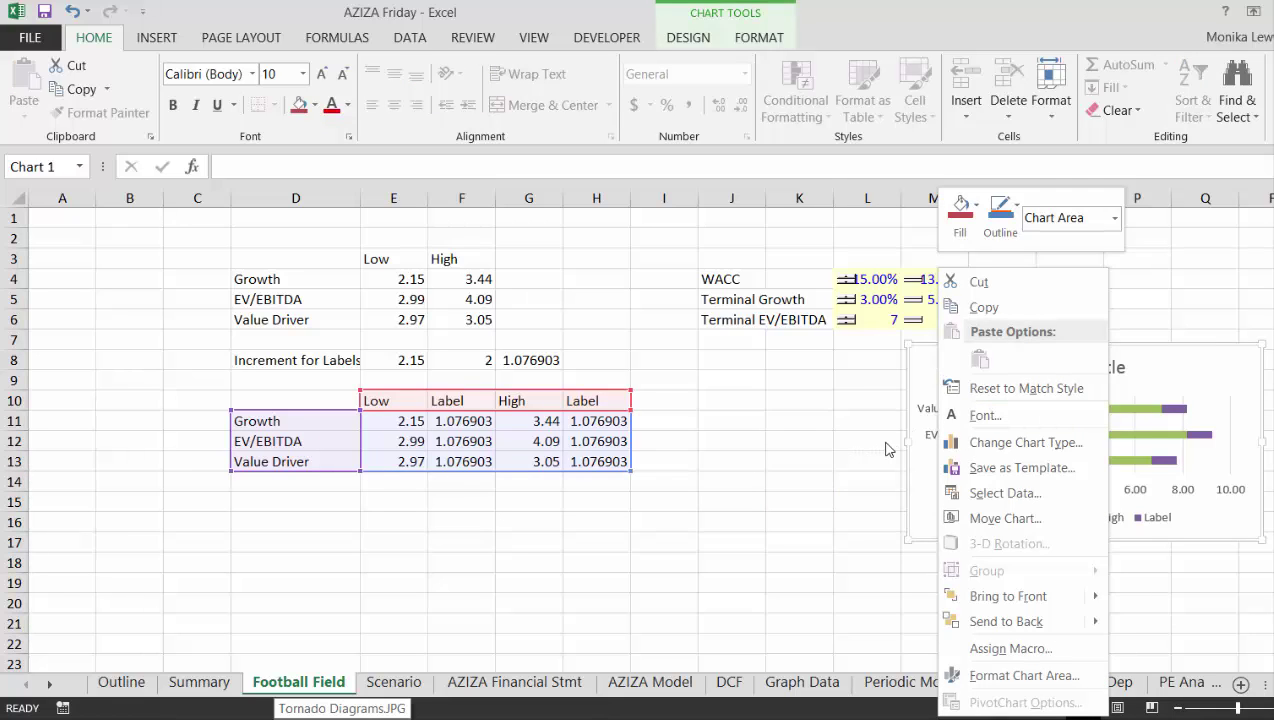
key("Escape")
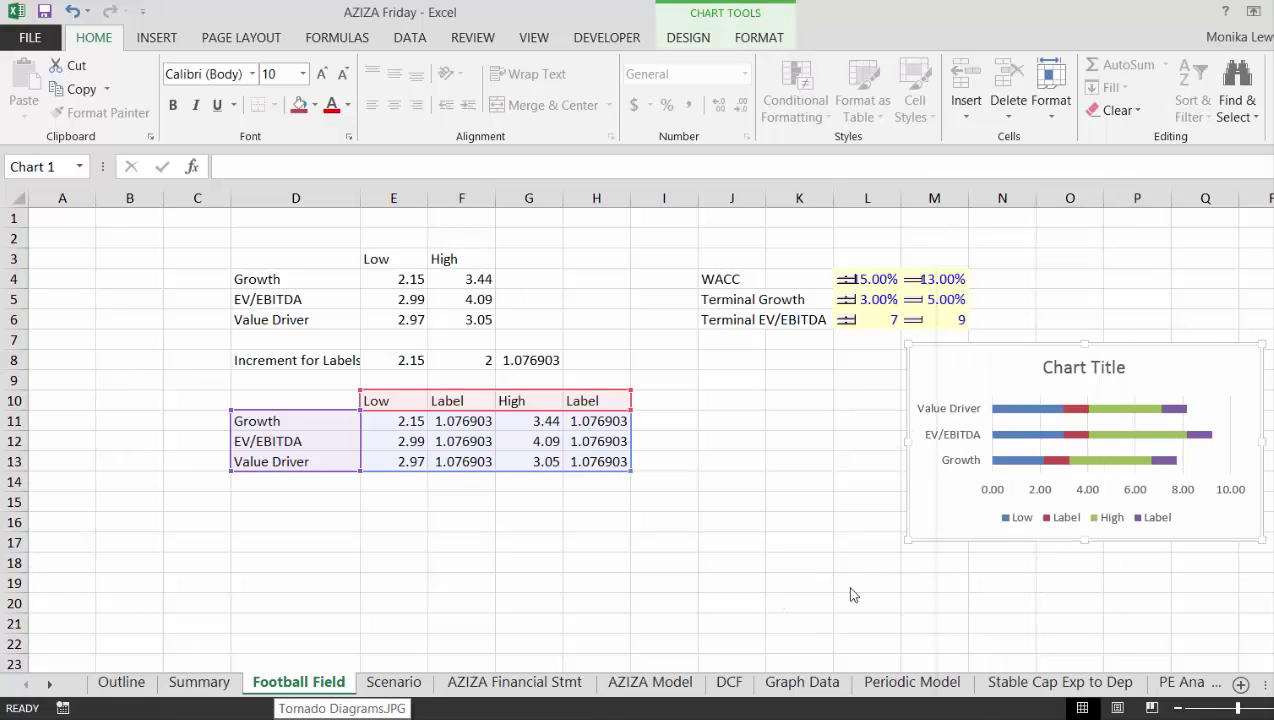
left_click(922, 572)
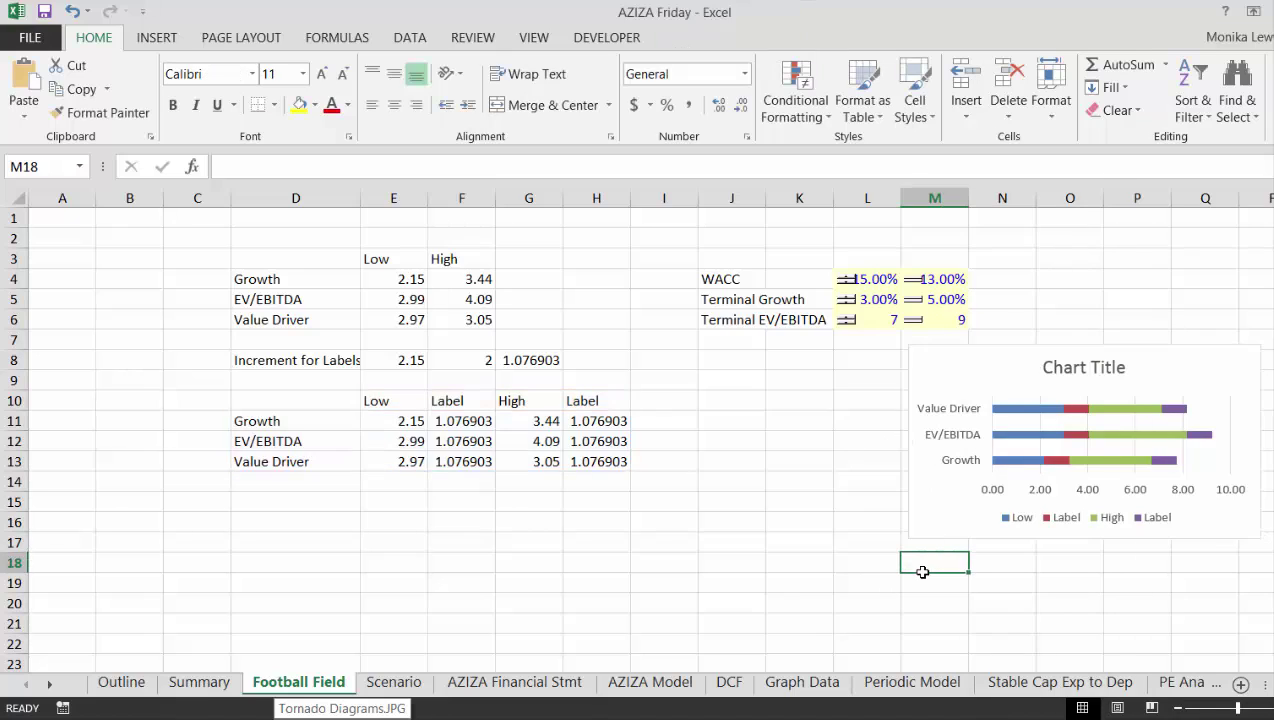
key("ctrl+v")
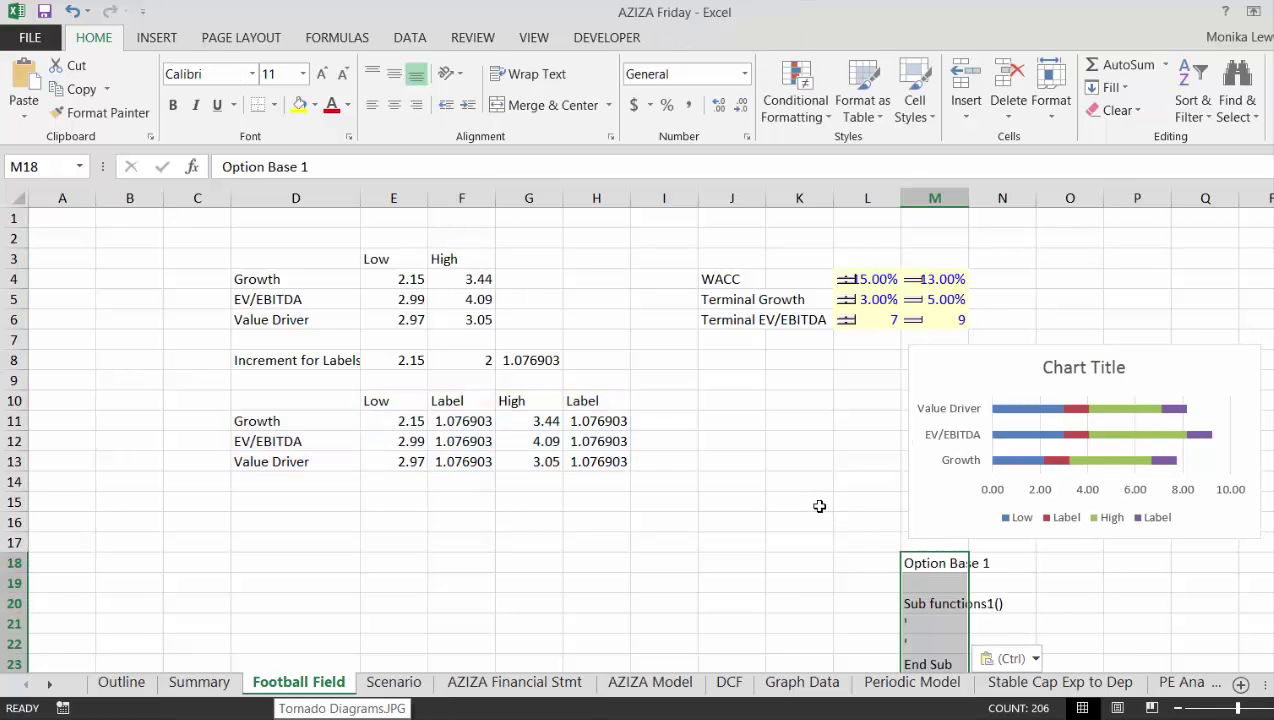
key("ctrl+z")
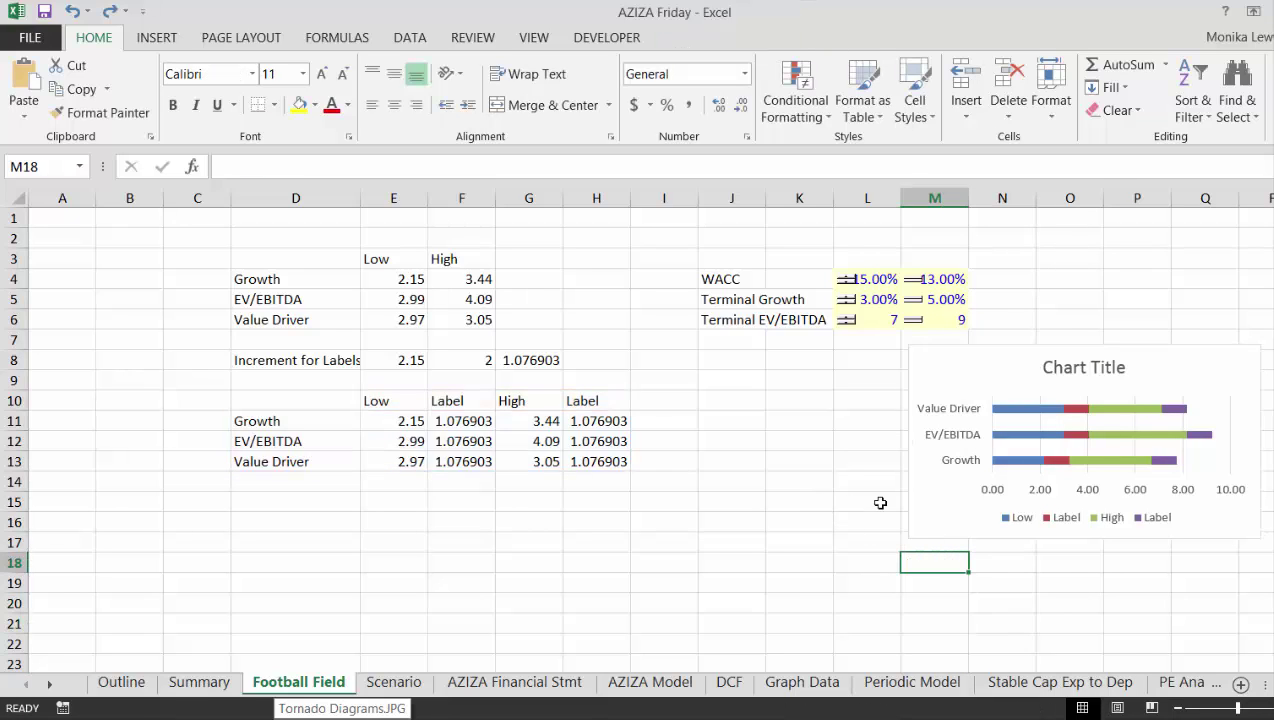
Copy the stacked bar chart and paste a duplicate below the original, starting at cell M19.
left_click(937, 499)
right_click(937, 499)
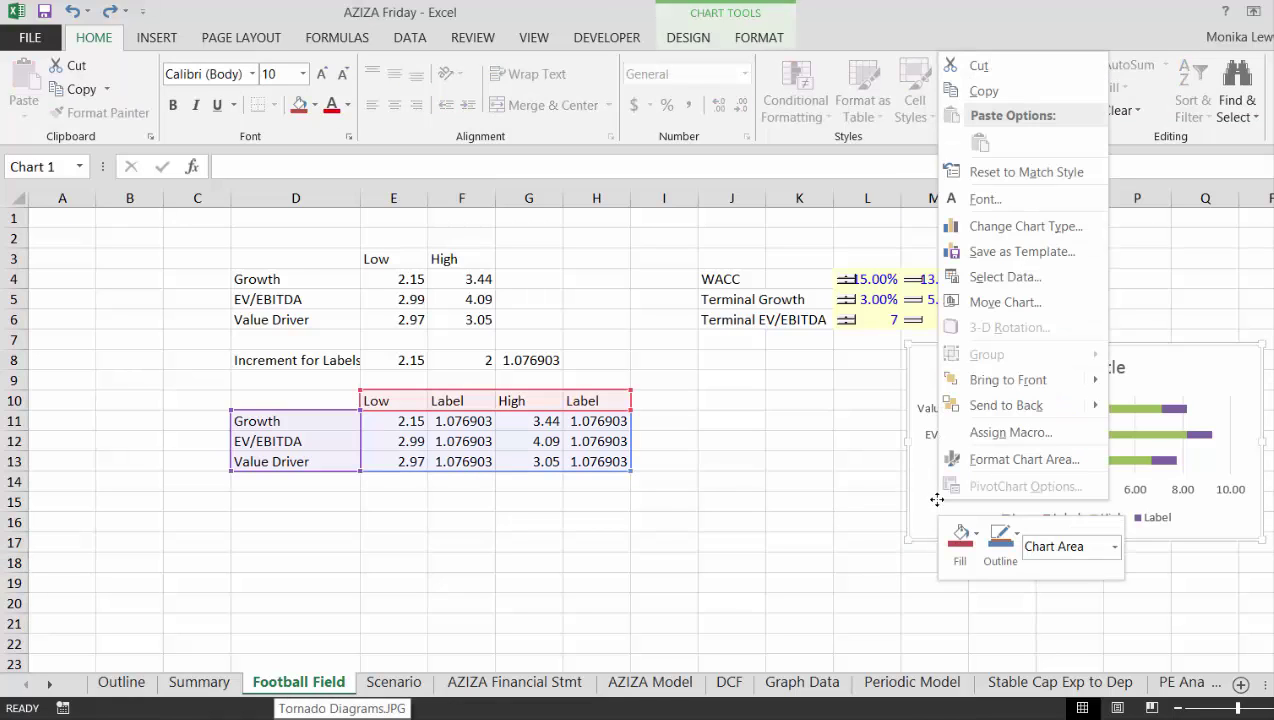
key("Escape")
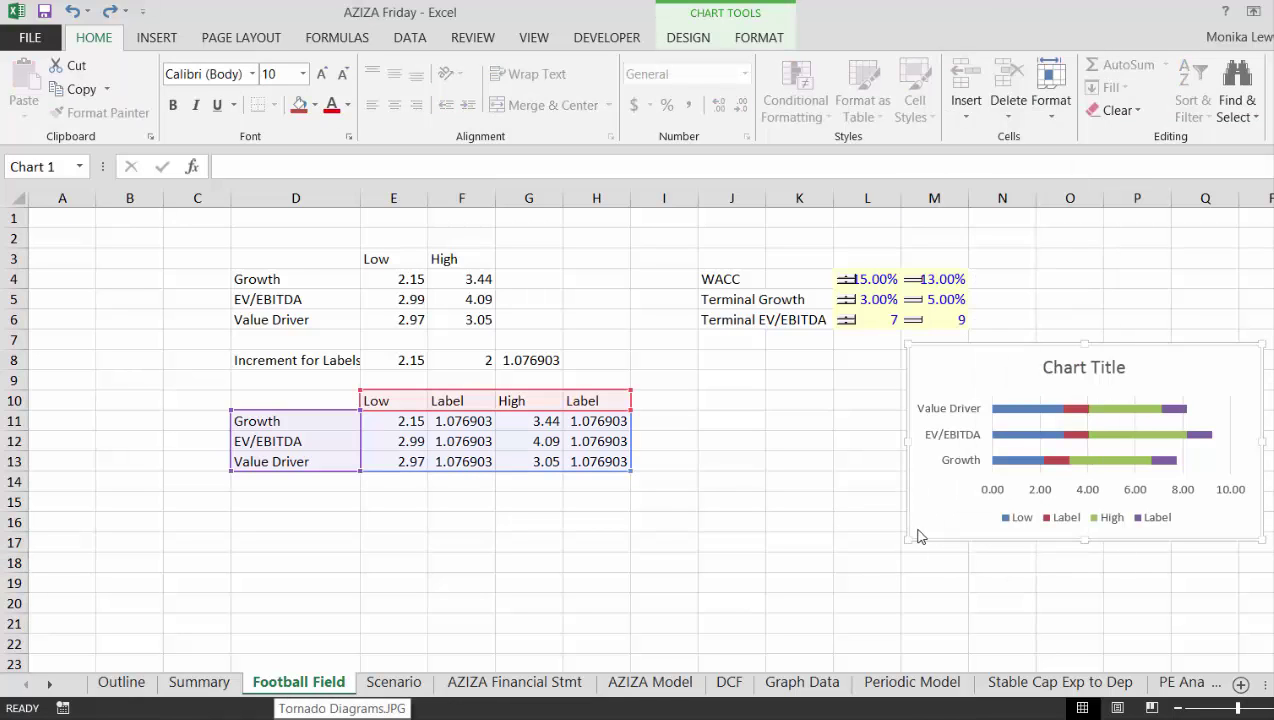
key("ctrl+c")
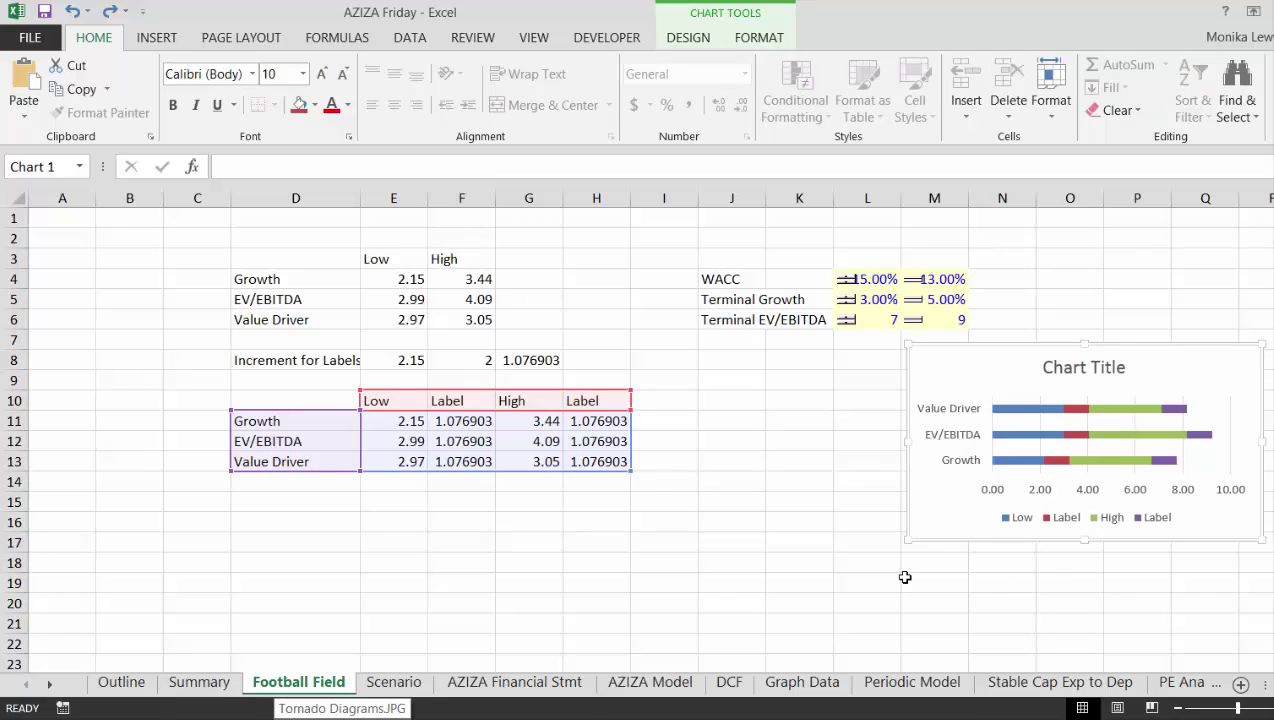
left_click(905, 577)
key("ctrl+v")
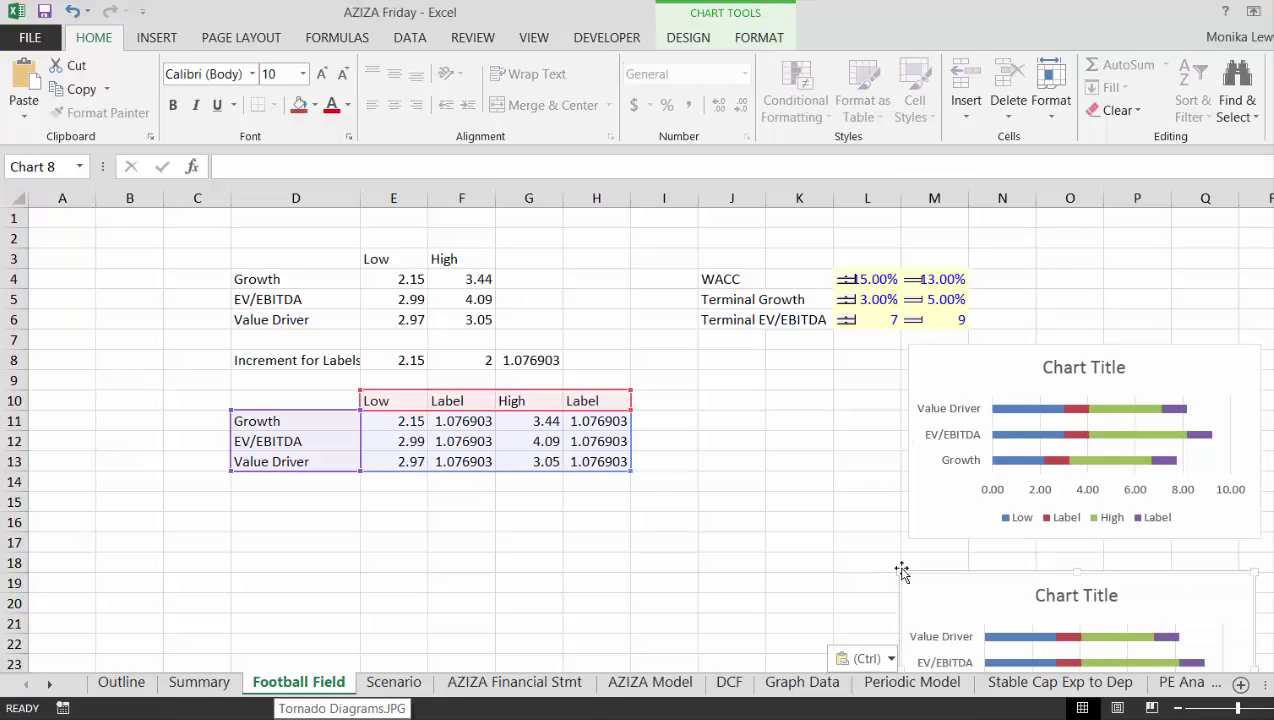
Enter the caption "Step 1: Bar" in K9 beside the first chart.
left_click(866, 412)
key("Up")
key("Left")
key("Up")
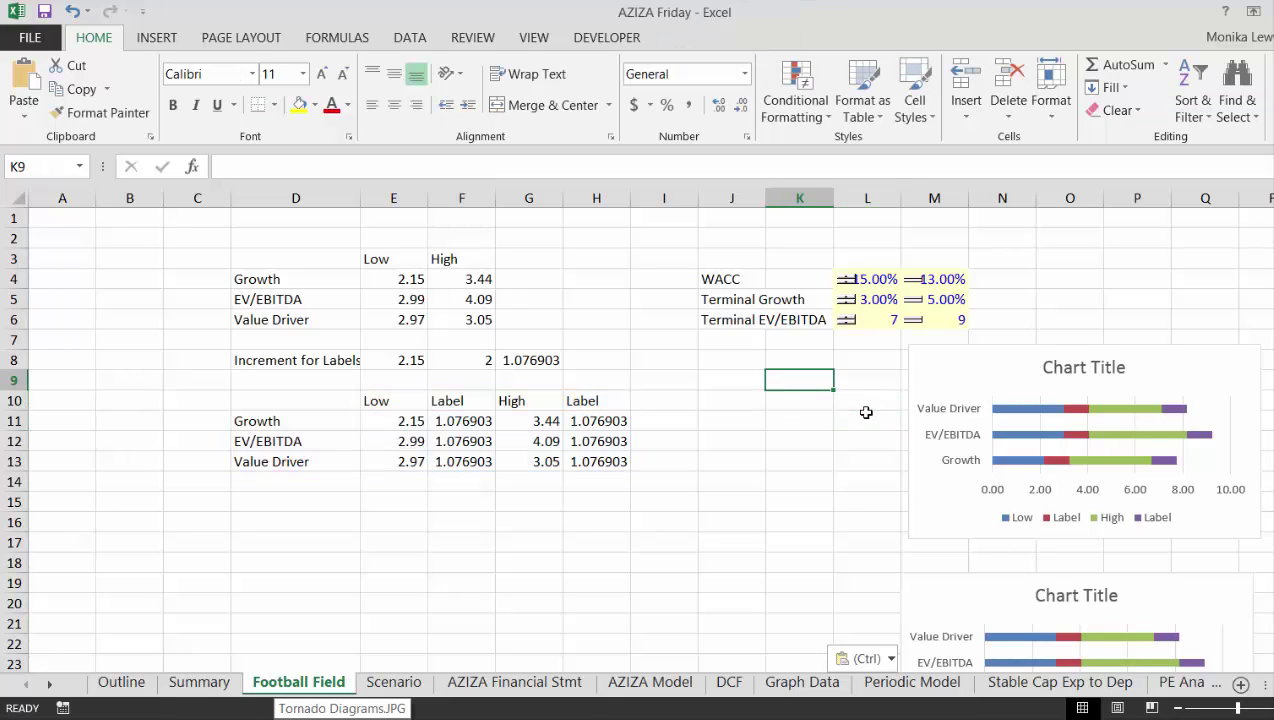
type("Step 1: Bar")
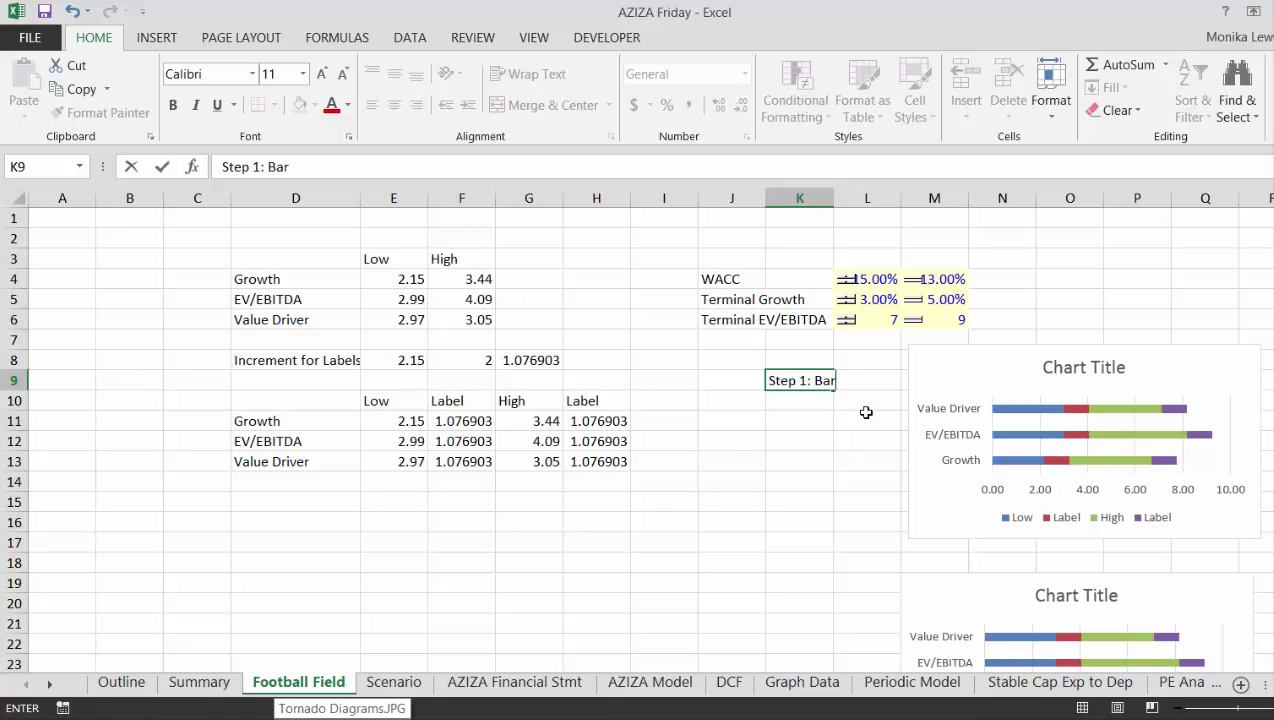
key("Return")
Enter the caption "Step 2: Remove" in K19 beside the duplicate chart.
key("Down")
key("Down")
key("Down")
key("Down")
key("Down")
key("Down")
key("Down")
key("Down")
key("Down")
key("Down")
key("Down")
key("Up")
key("Up")
key("Up")
key("Down")
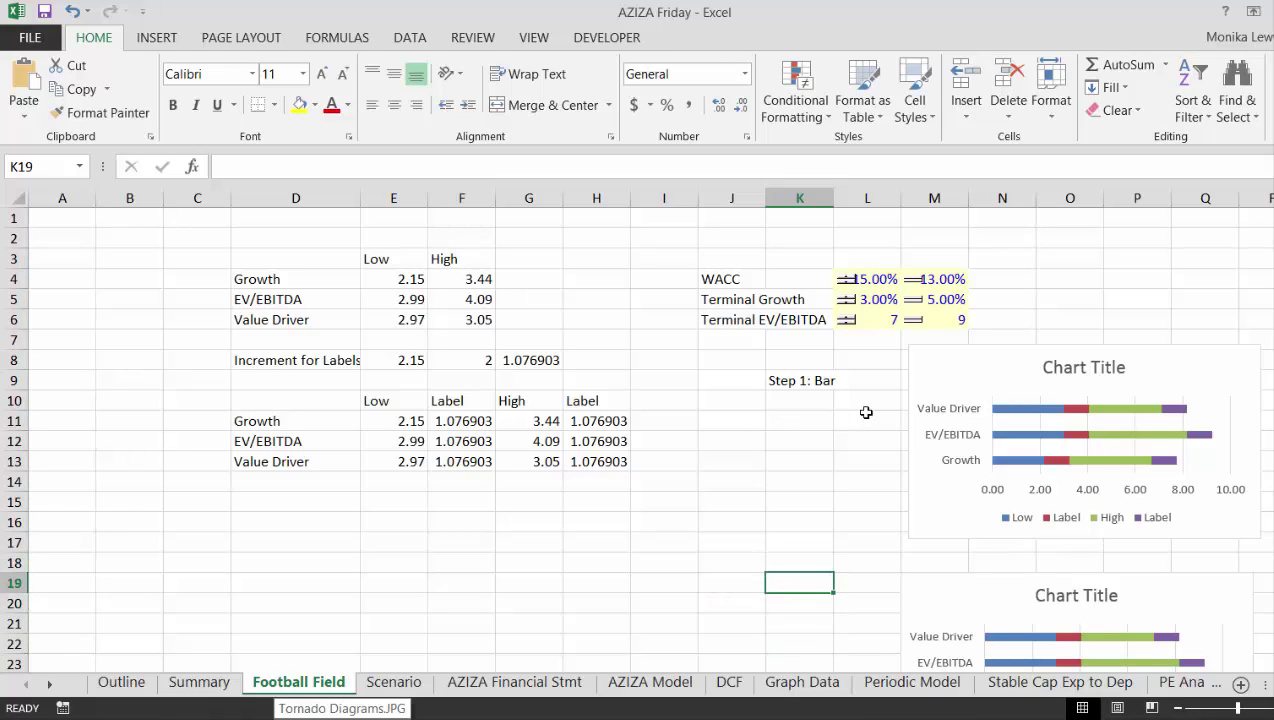
type("Step 2: R")
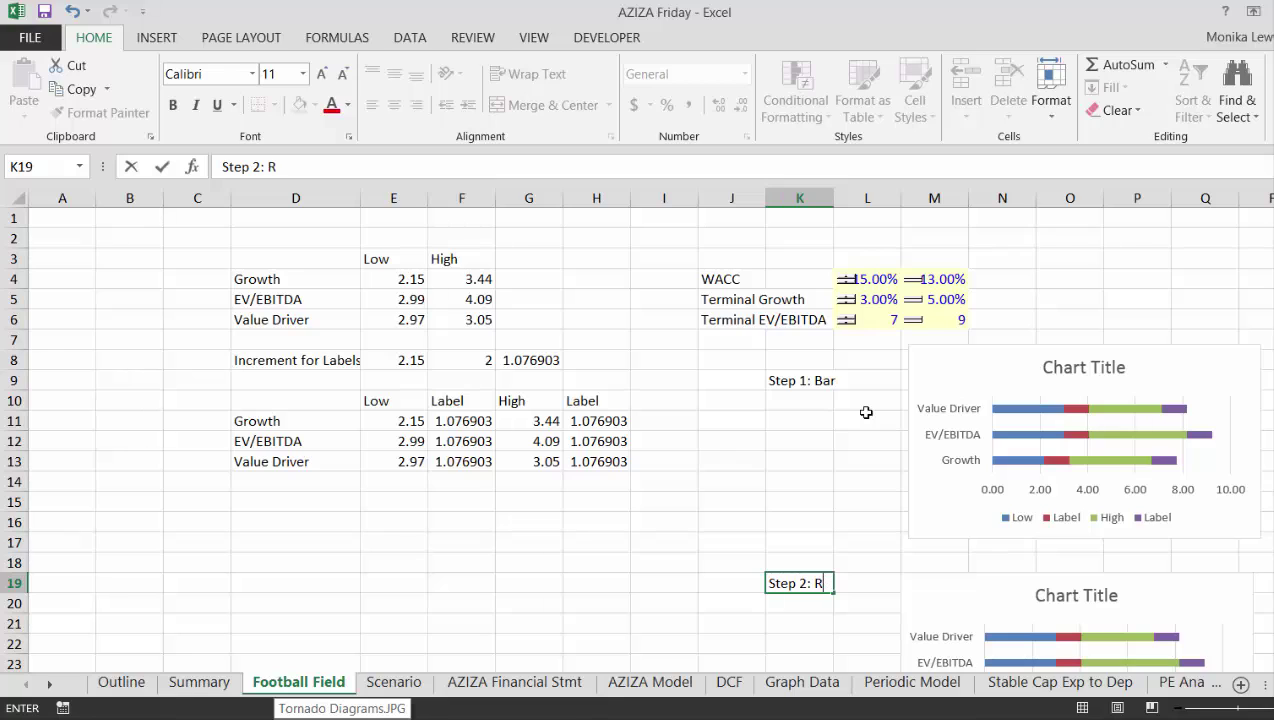
type("emove")
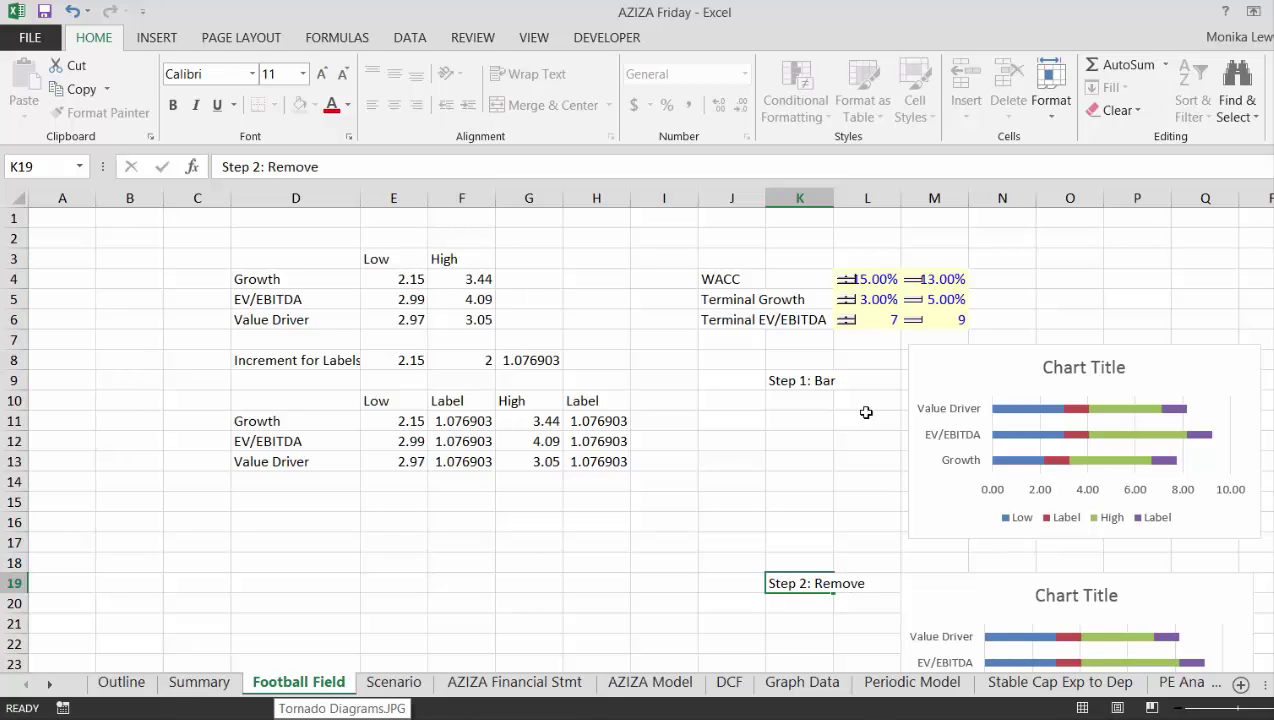
key("Return")
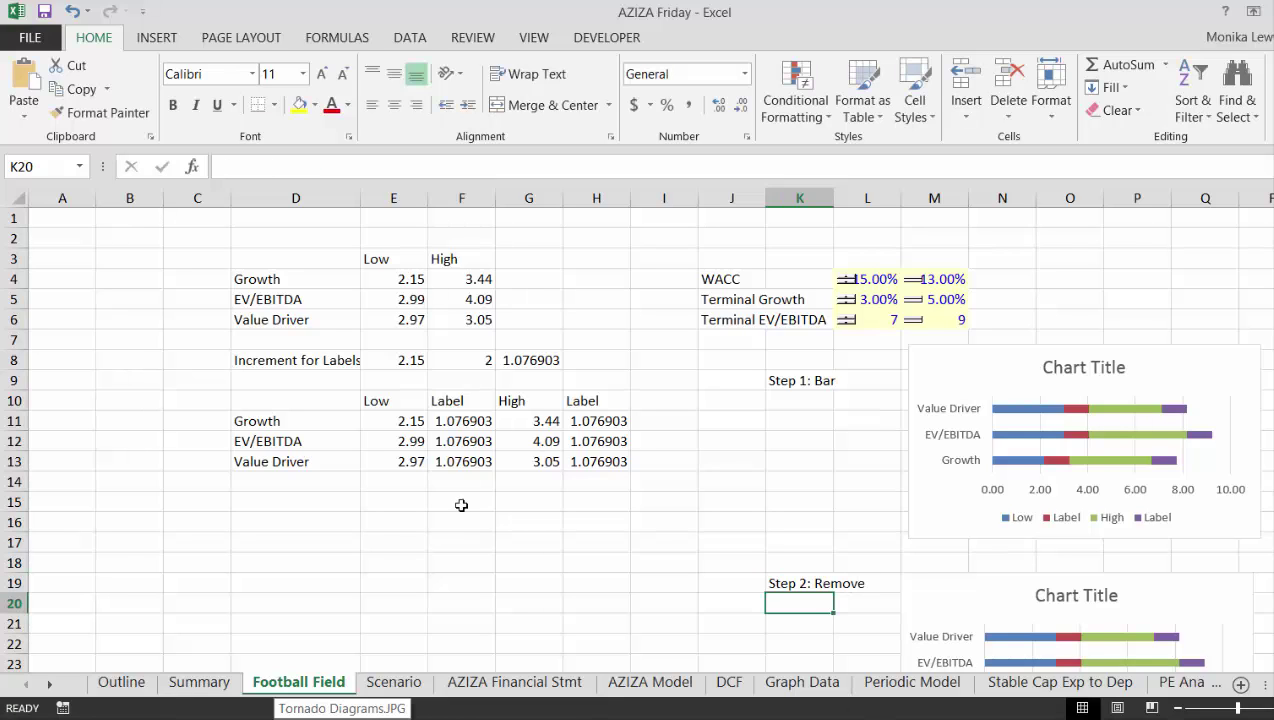
Enter the heading "Alternative" in D15 below the low, high and label table.
left_click(445, 514)
key("Left")
key("Left")
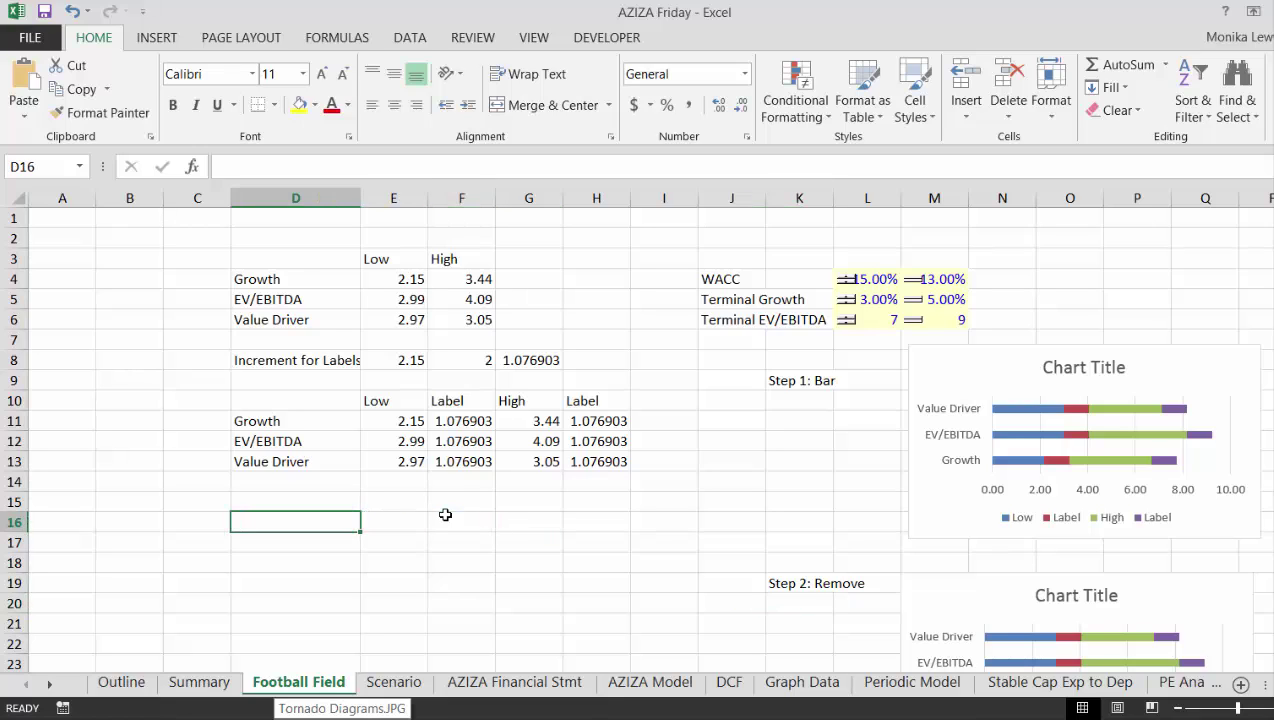
key("Up")
key("Up")
key("Down")
key("Down")
key("Up")
key("Down")
key("Up")
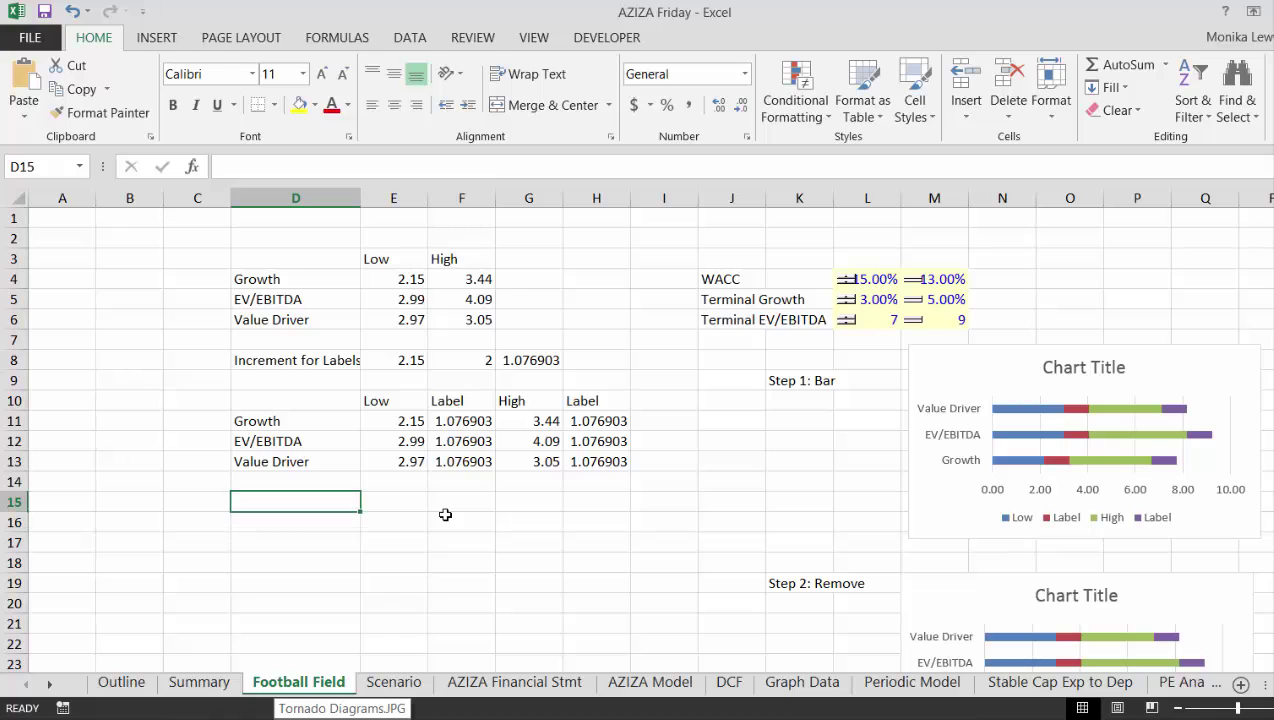
type("Alternat")
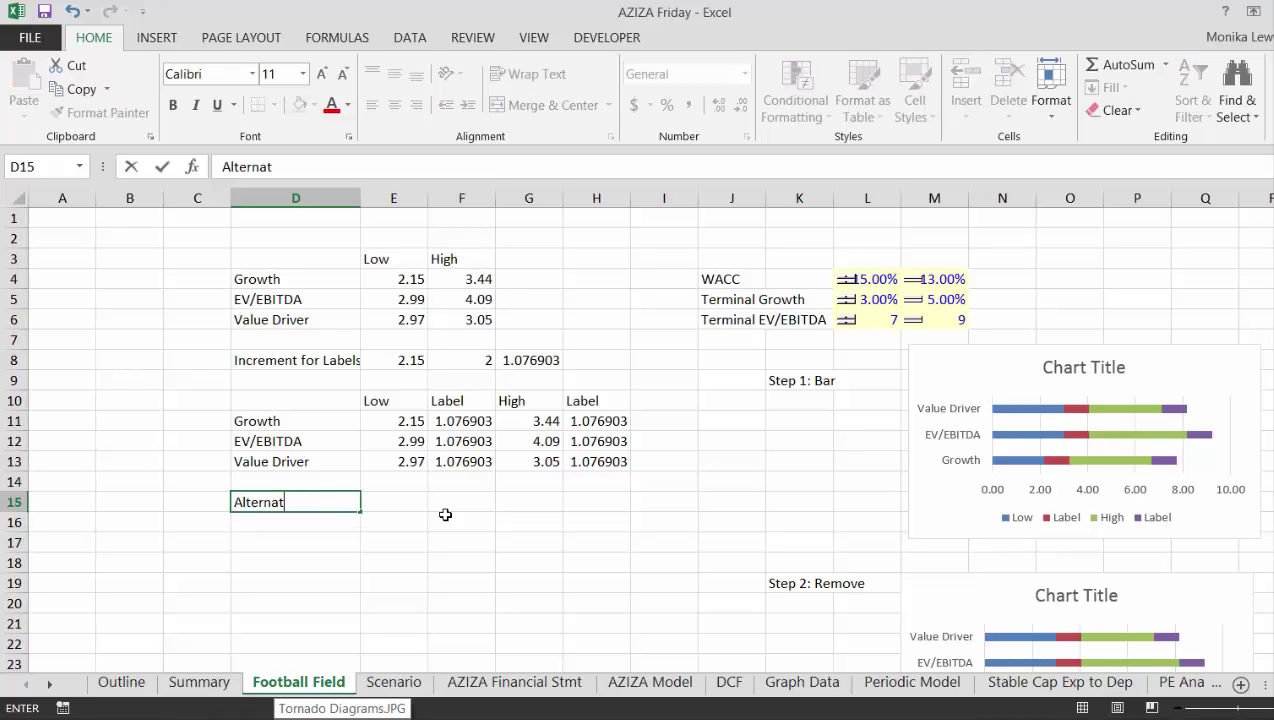
type("ive")
key("Return")
Try to copy the linked method labels in D11:D13 to D17:D19 under the Alternative heading.
key("Up")
key("Up")
key("Up")
key("Up")
key("Up")
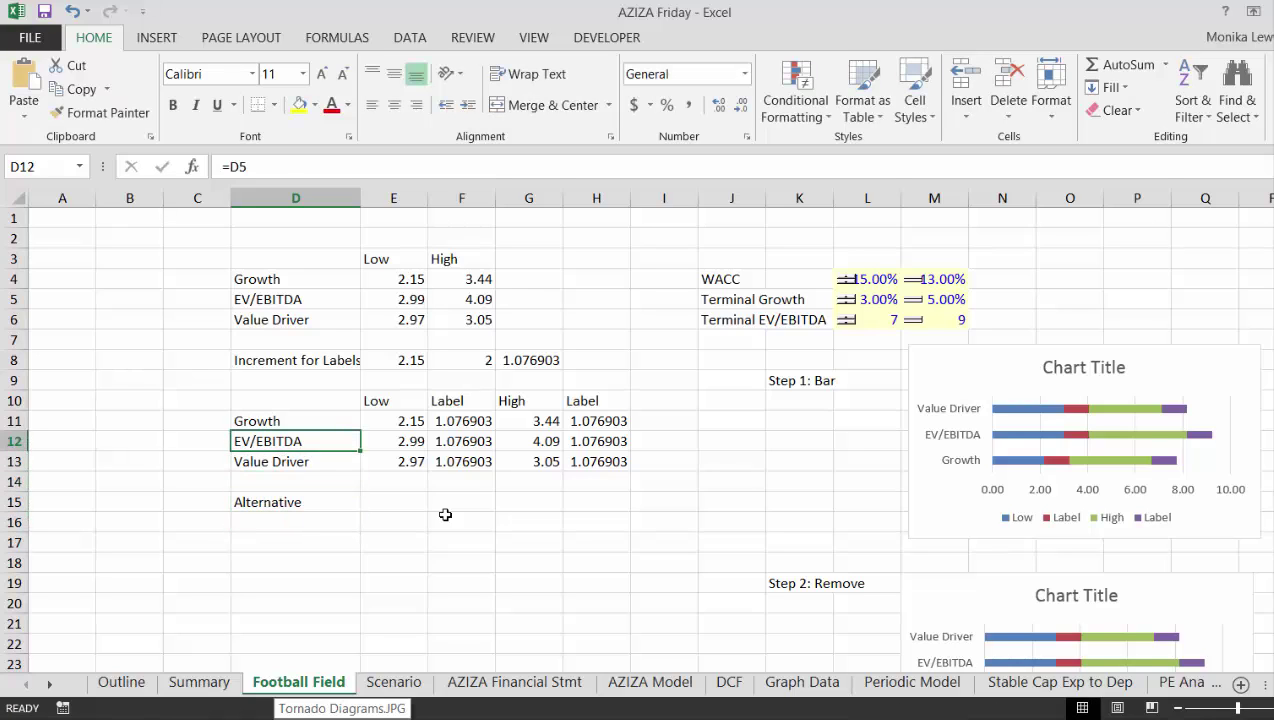
key("shift+Down")
key("shift+Down")
key("ctrl+c")
key("Down")
key("Down")
key("Down")
key("Down")
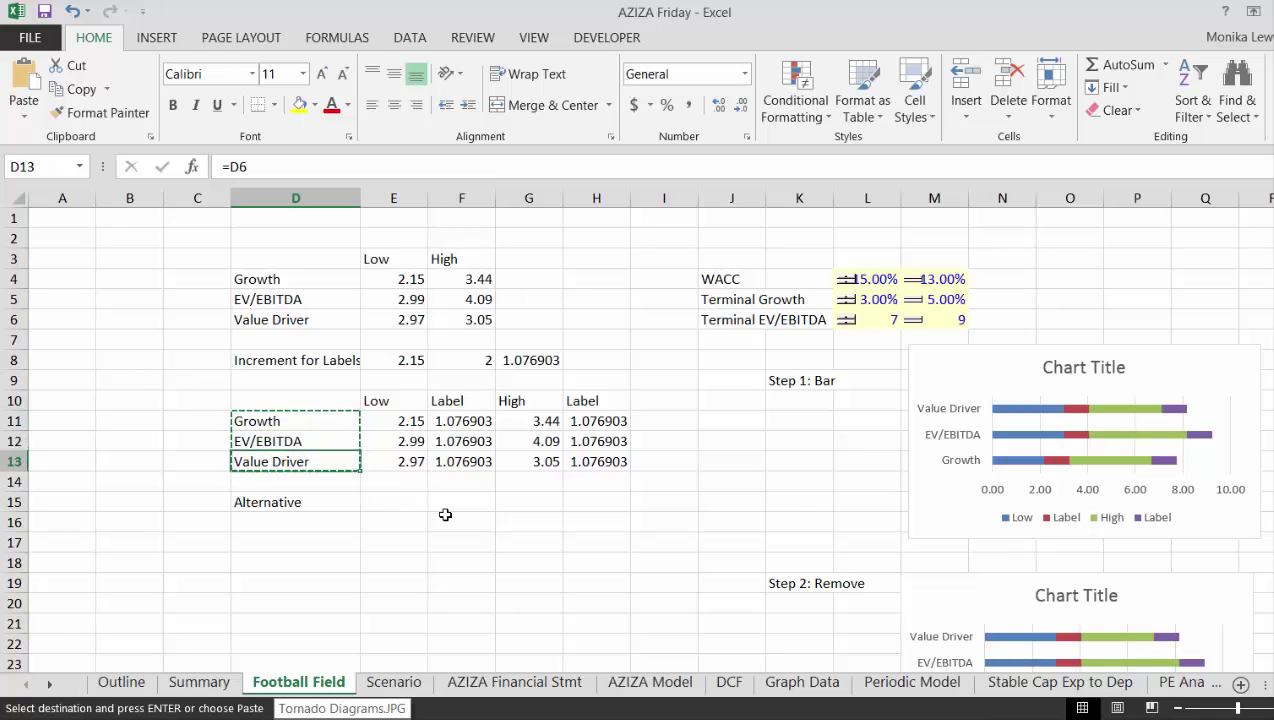
key("Down")
key("Down")
key("ctrl+v")
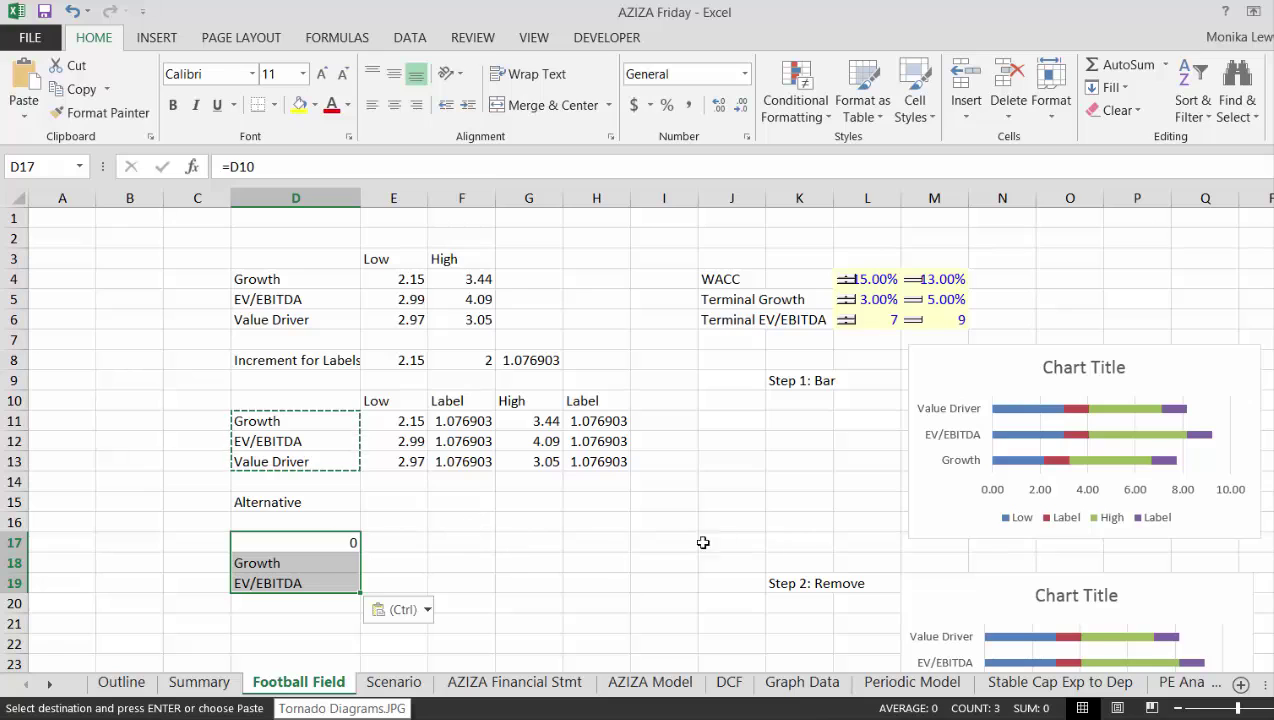
Correct the label link in D17 to =D11 and fill it down through D19.
key("Up")
key("Down")
key("F2")
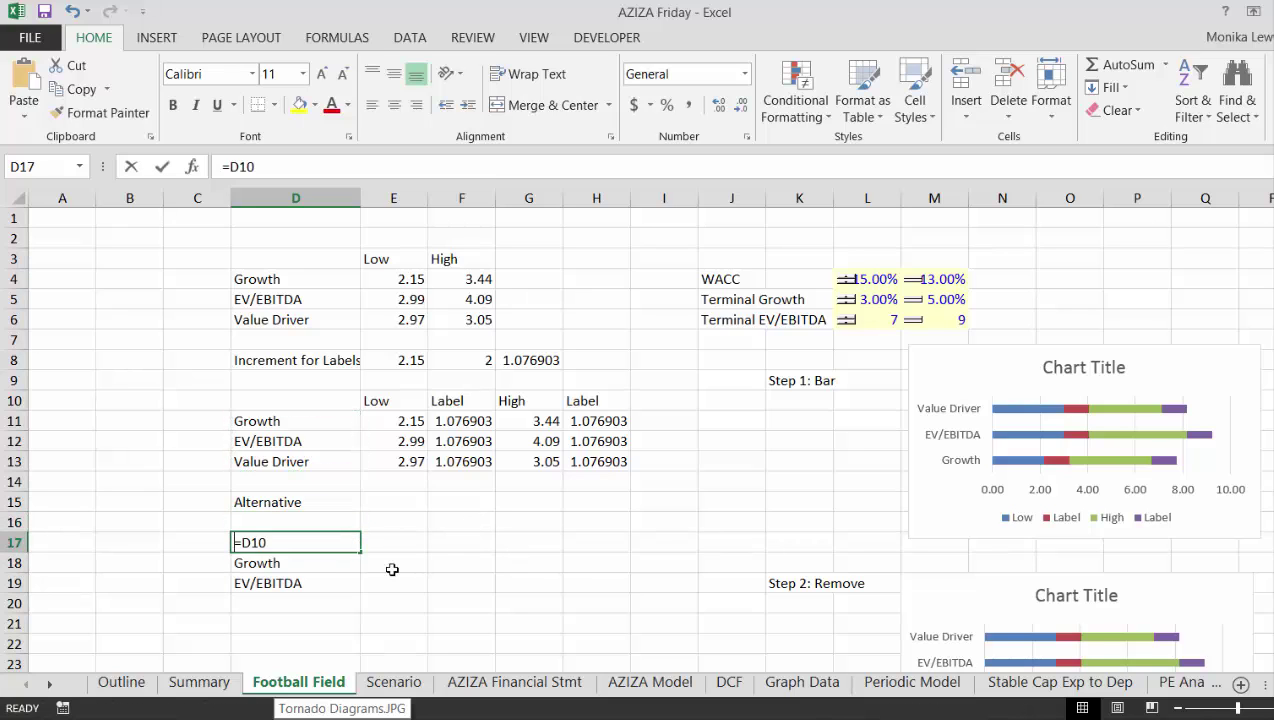
key("BackSpace")
key("BackSpace")
key("BackSpace")
key("Up")
key("Up")
key("Up")
key("Up")
key("Up")
key("Up")
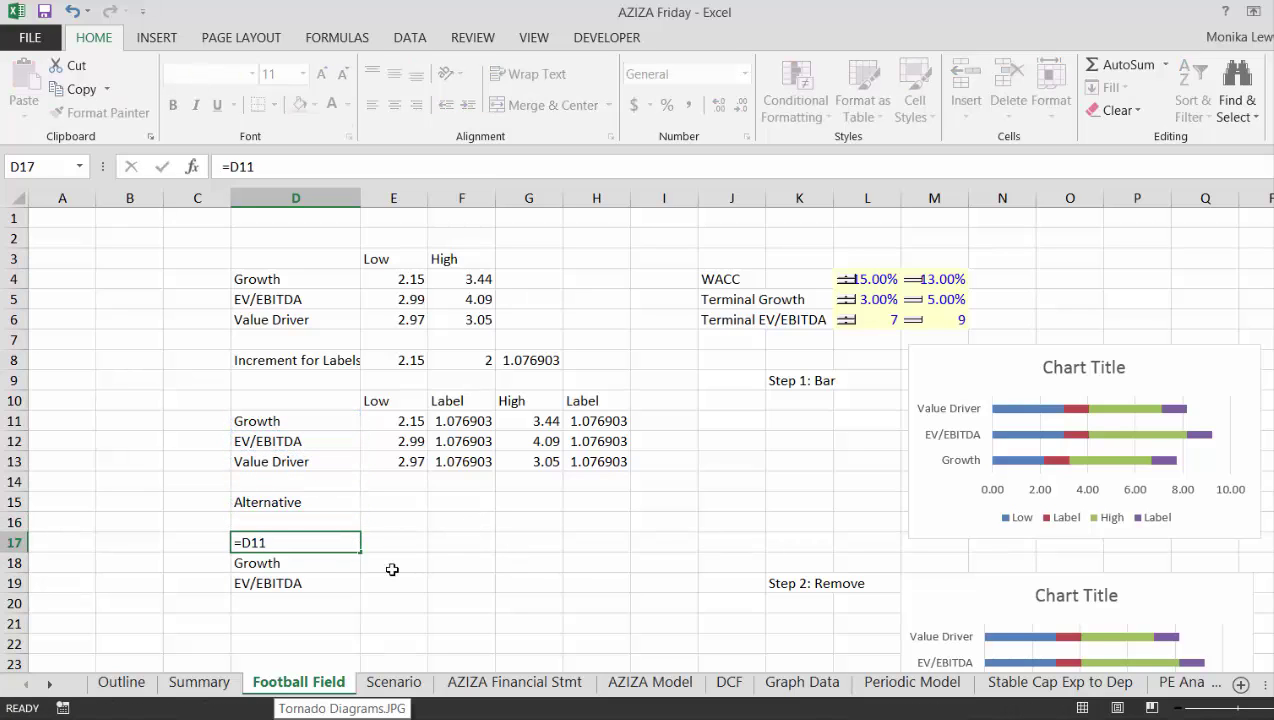
key("Return")
key("Up")
key("shift+Down")
key("shift+Down")
key("ctrl+d")
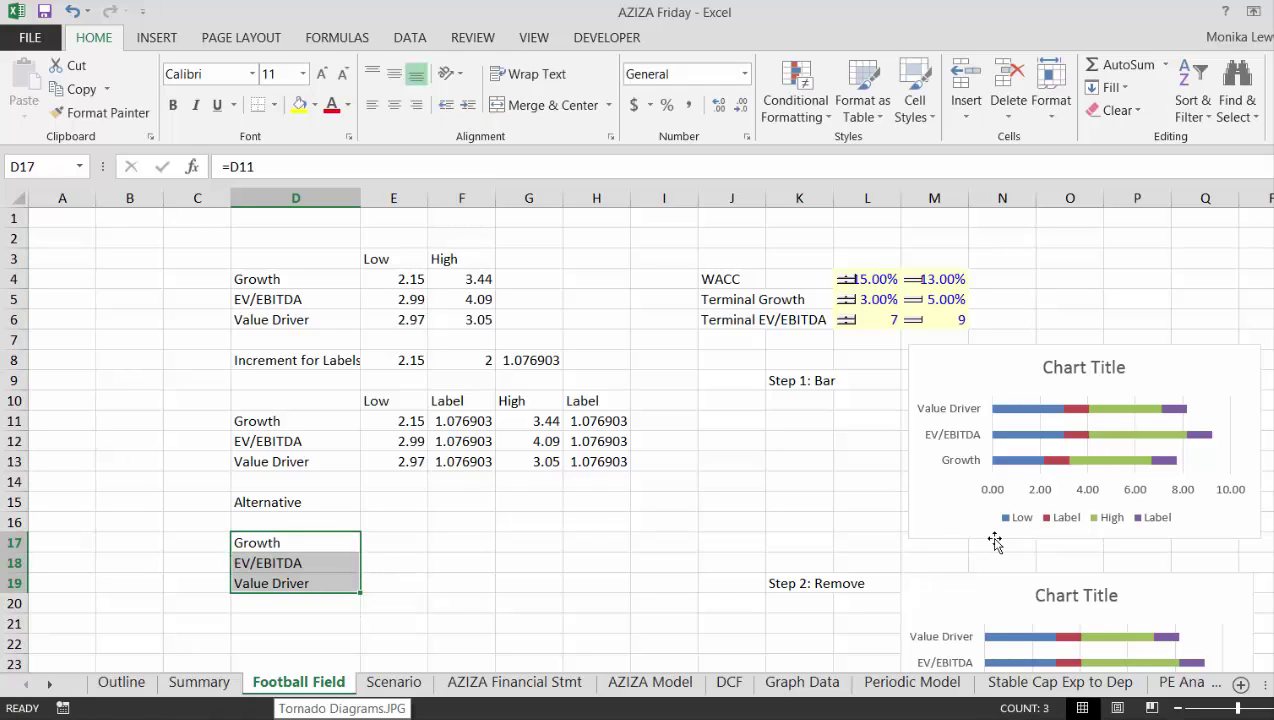
Calculate low minus label with =E11-F11 in E17 and fill the formula down through E19.
mouse_move(1047, 467)
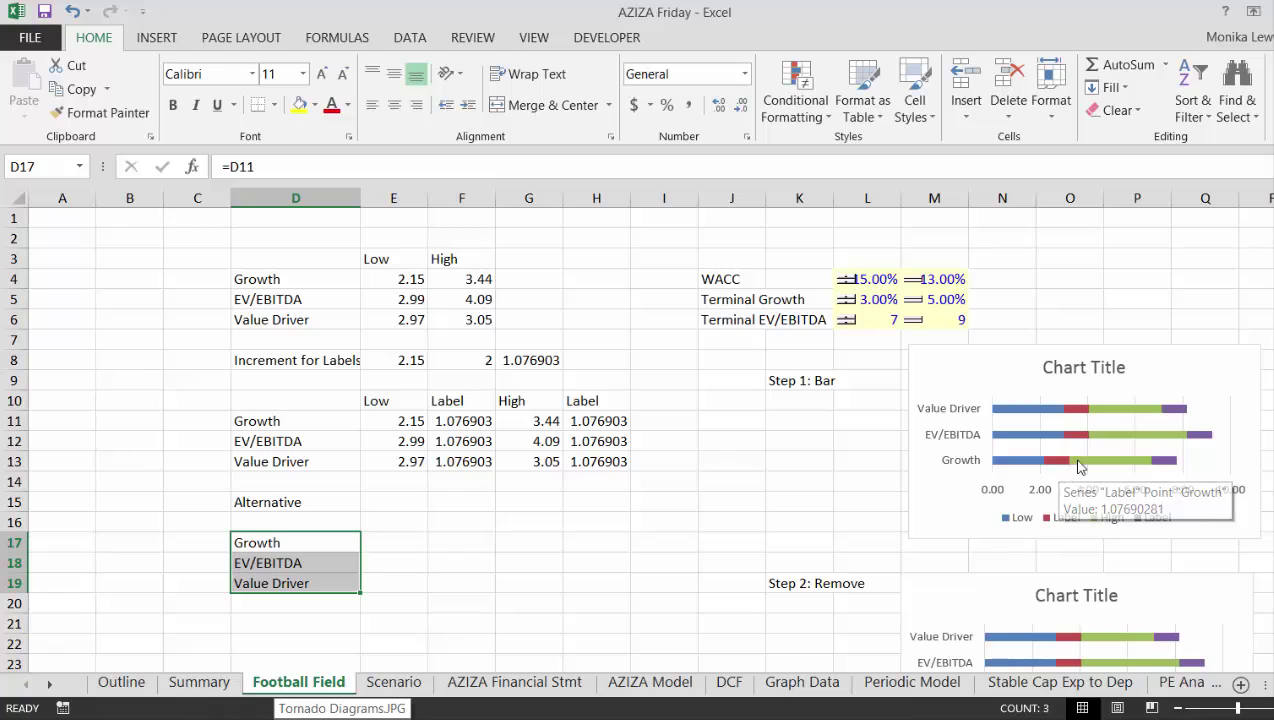
mouse_move(1110, 471)
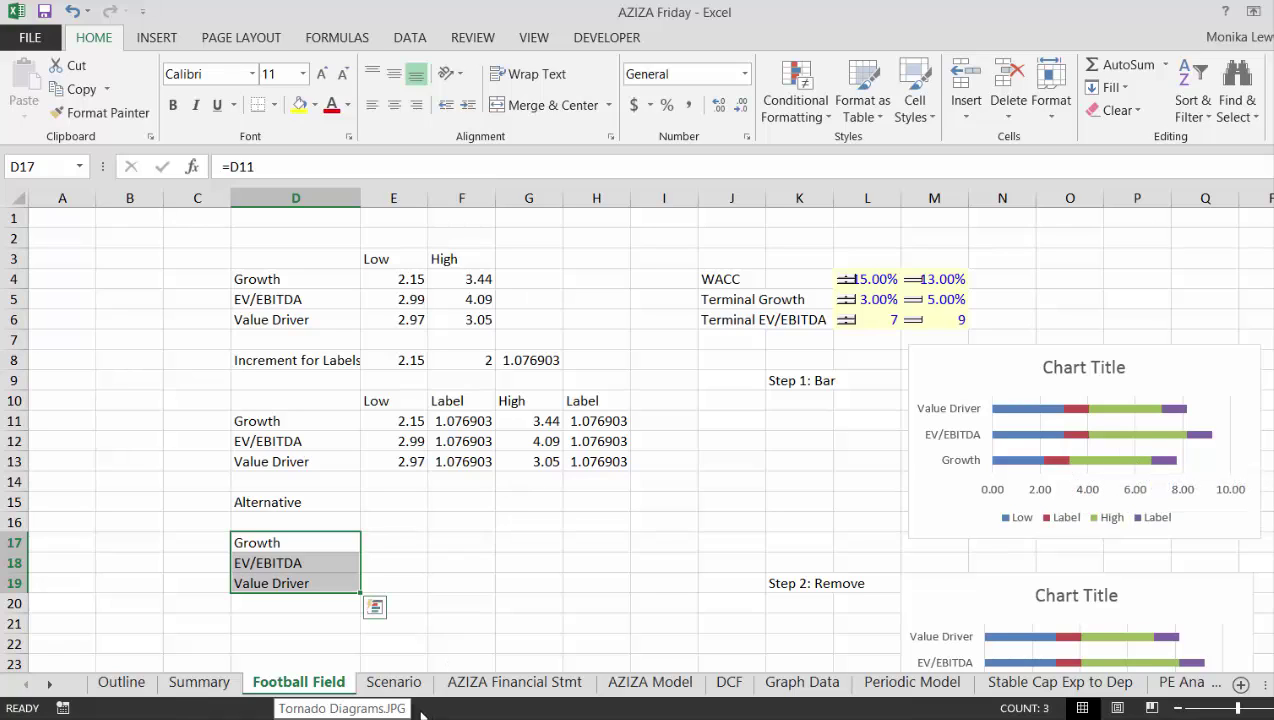
key("Right")
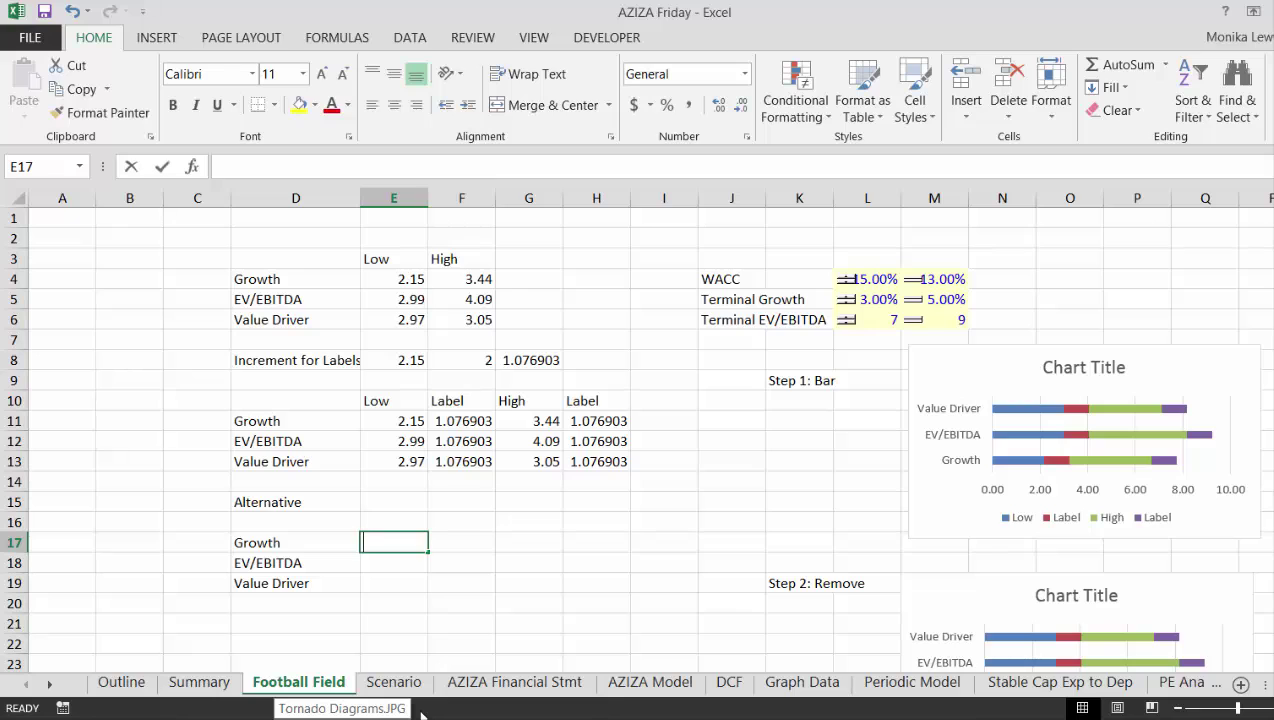
type("=")
key("Up")
key("Up")
key("Up")
key("Up")
key("Up")
key("Up")
type("-")
key("Right")
key("Up")
key("Up")
key("Up")
key("Up")
key("Up")
key("Up")
key("Up")
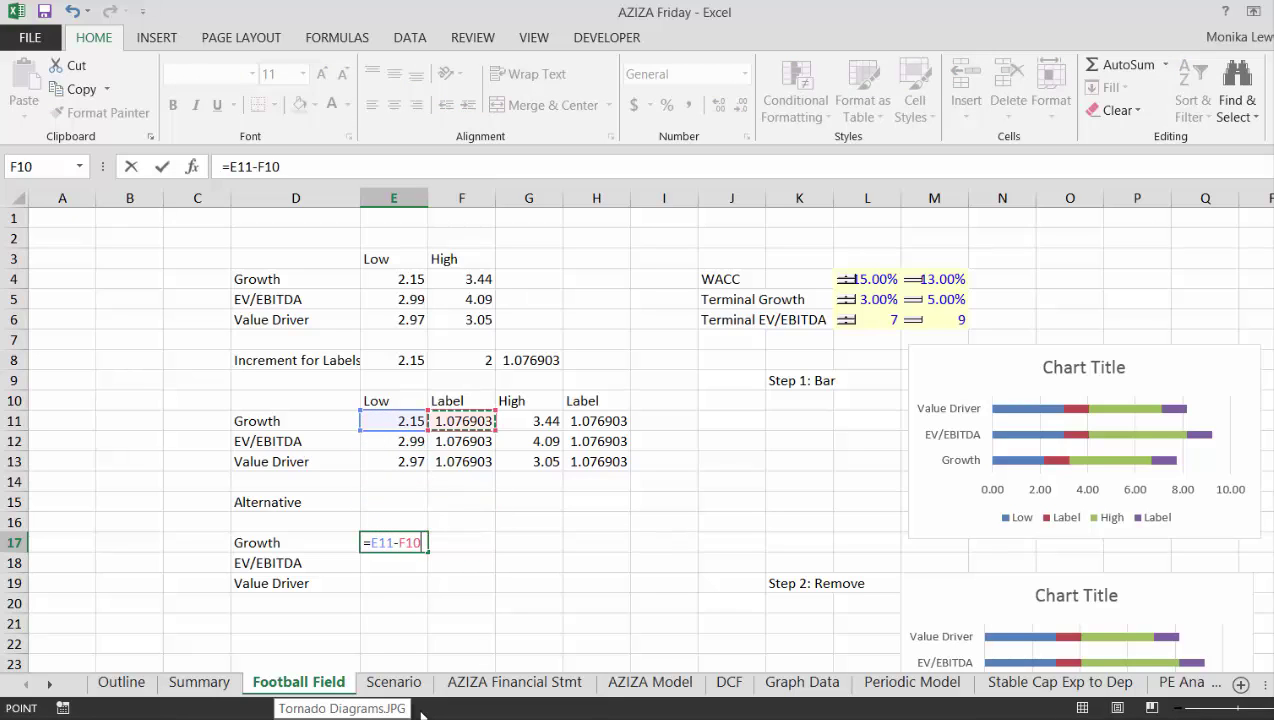
key("Down")
key("Return")
key("Up")
key("Down")
key("Down")
key("Up")
key("Up")
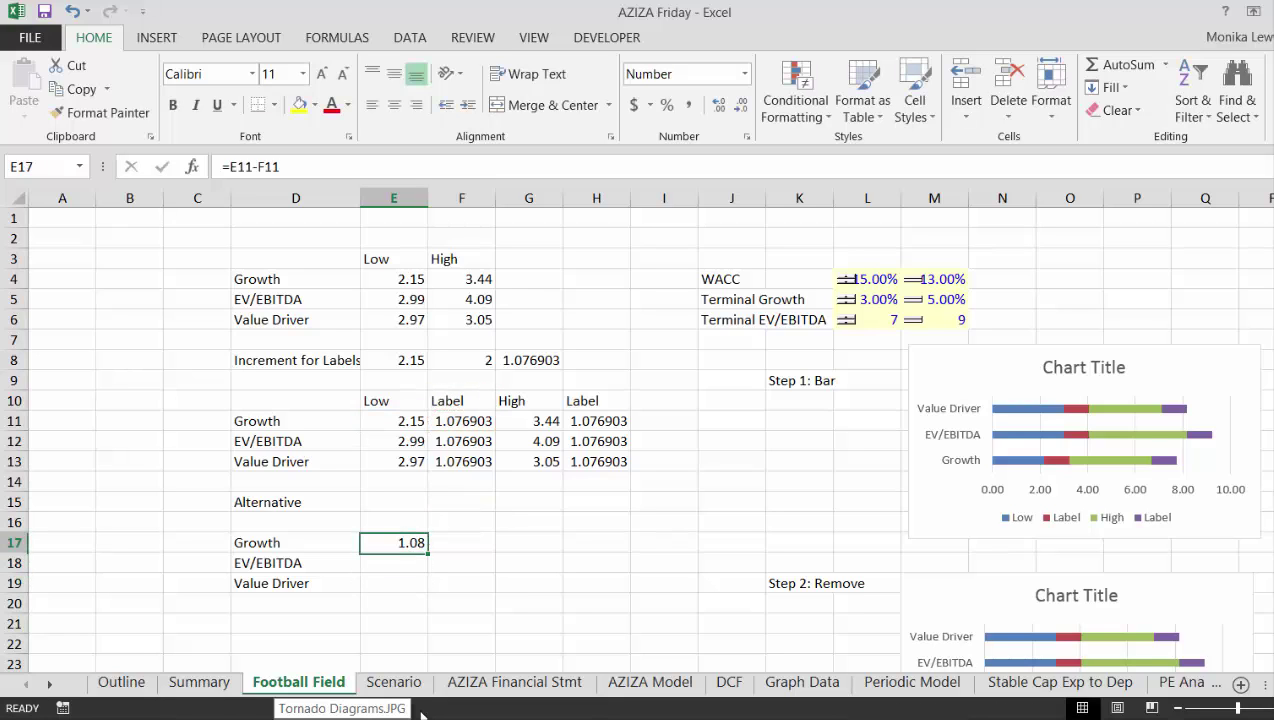
key("Up")
key("Down")
key("shift+Down")
key("shift+Down")
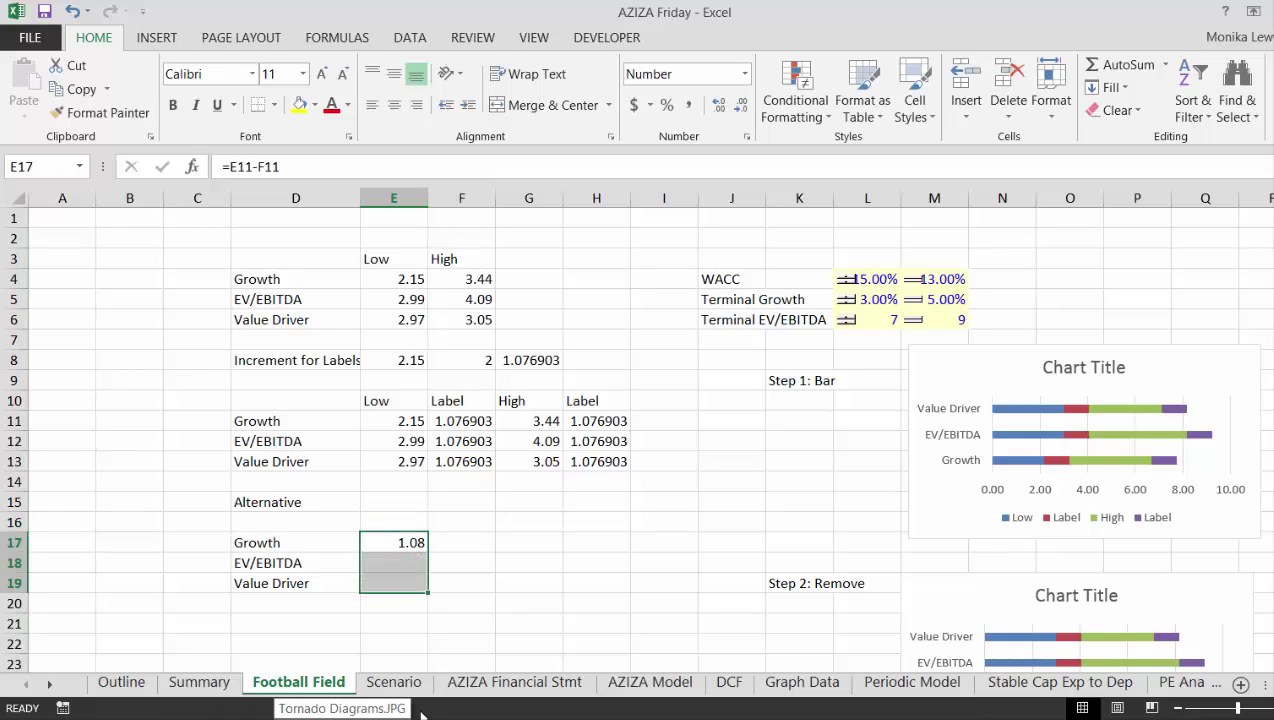
key("ctrl+d")
Link F17 to the label increment with =F11 and fill it down through F19.
key("Right")
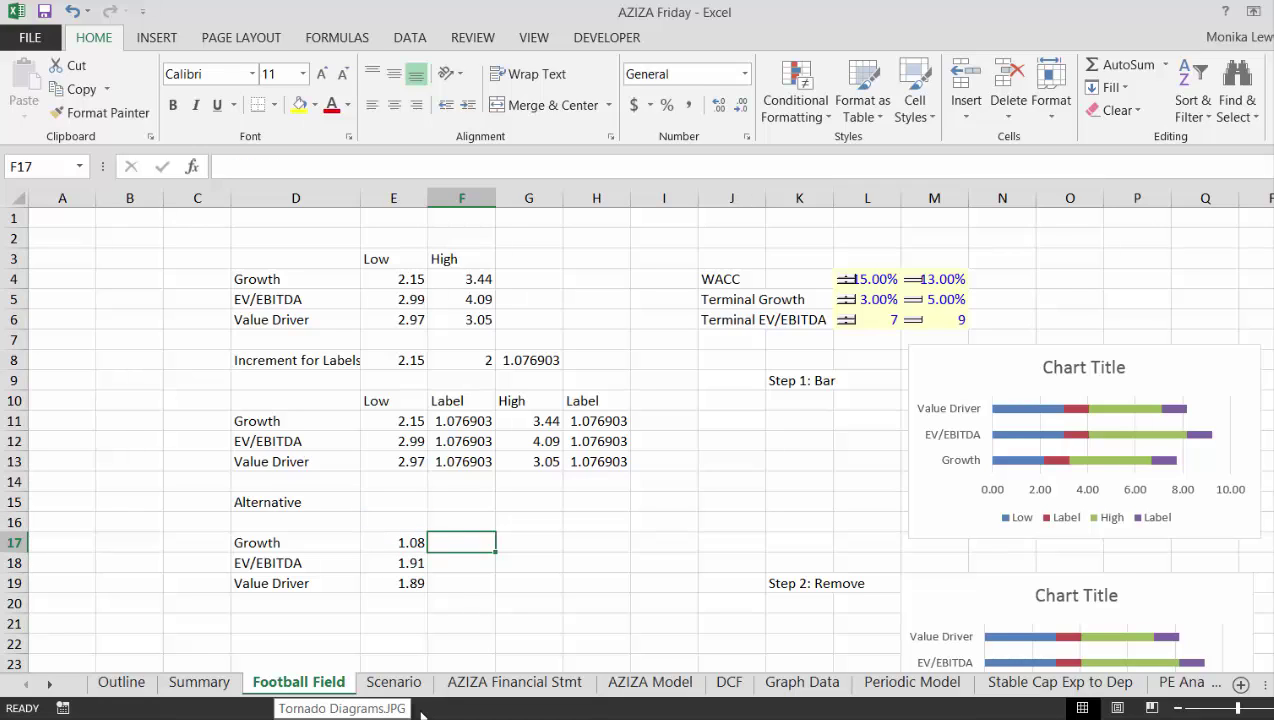
type("=")
key("Up")
key("Up")
key("Up")
key("Up")
key("Up")
key("Up")
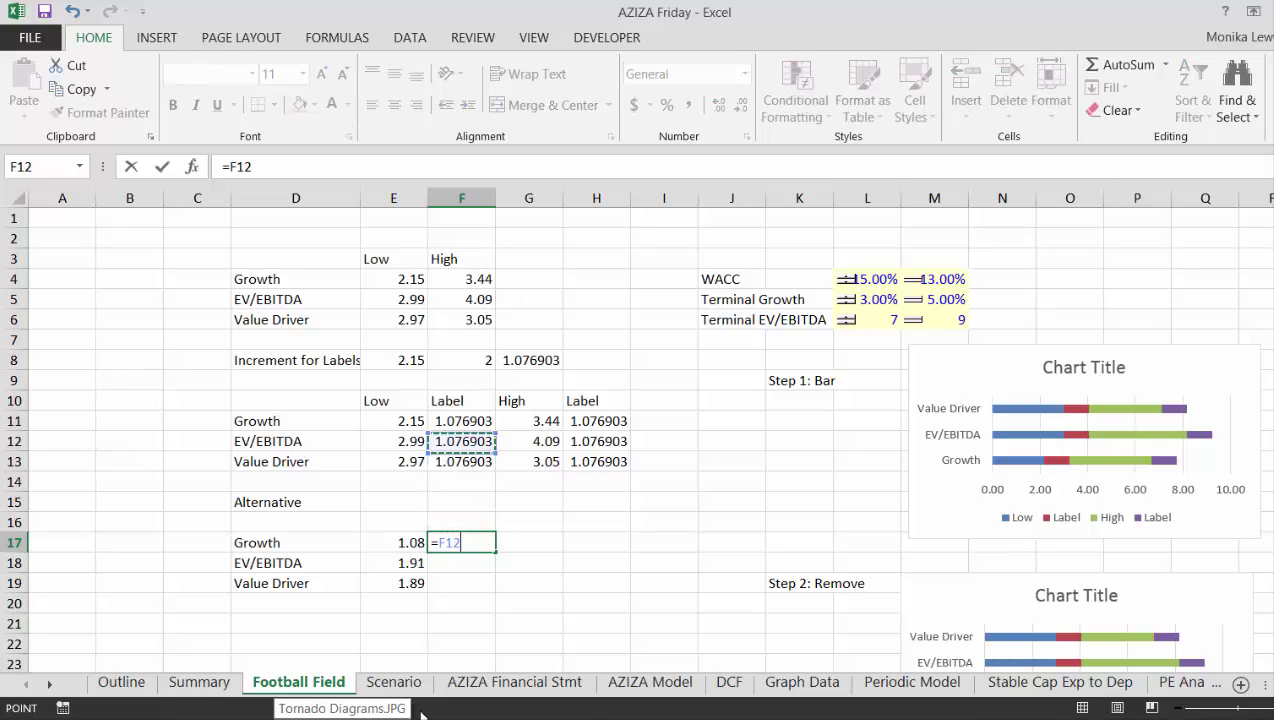
key("ctrl+Return")
key("Up")
key("Down")
key("Down")
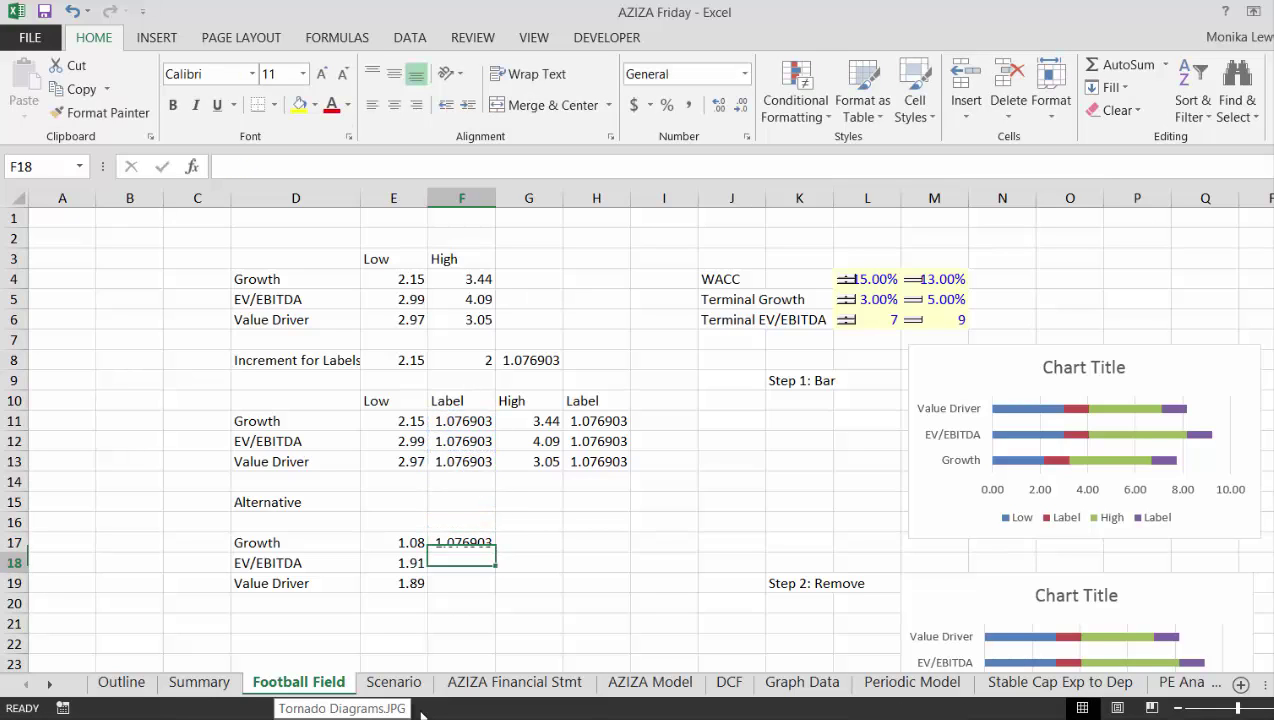
key("Up")
key("Up")
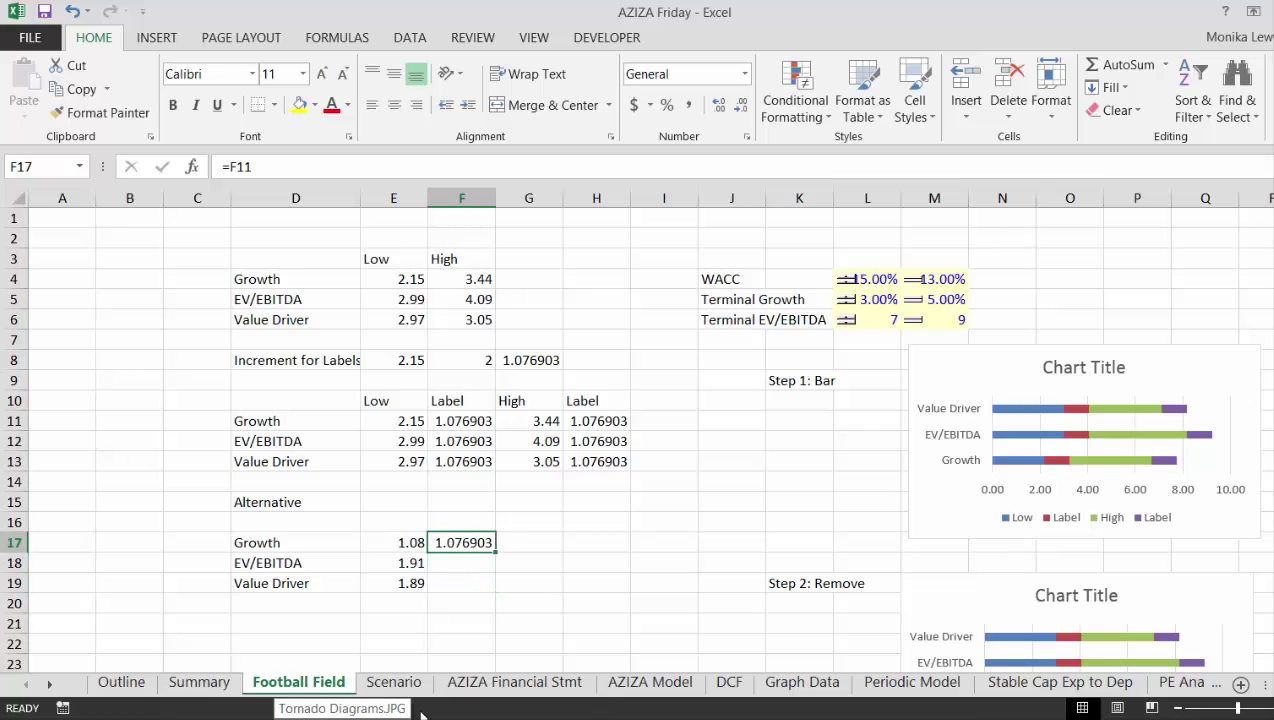
key("shift+Down")
key("shift+Down")
key("ctrl+d")
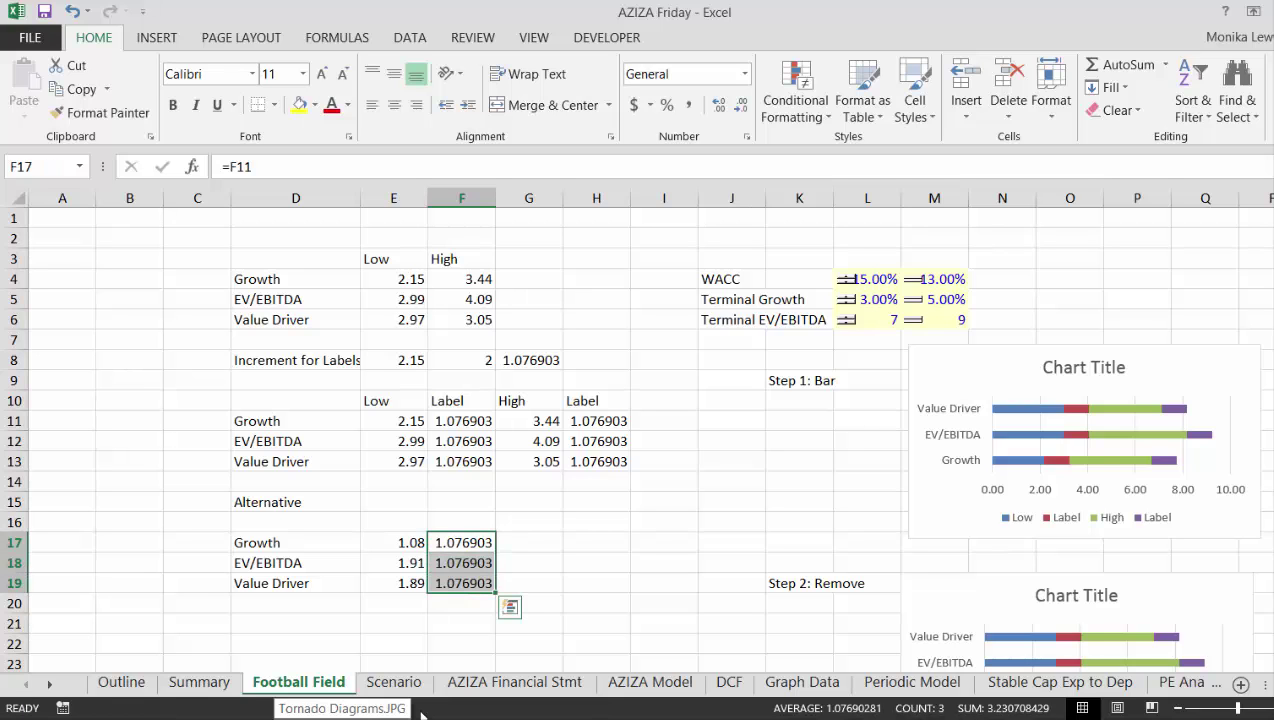
Examine the adjusted High formula in E24 of the File for Developing Valuation and Refinancing Summary Pages workbook, and return to AZIZA Friday.
key("alt+Tab")
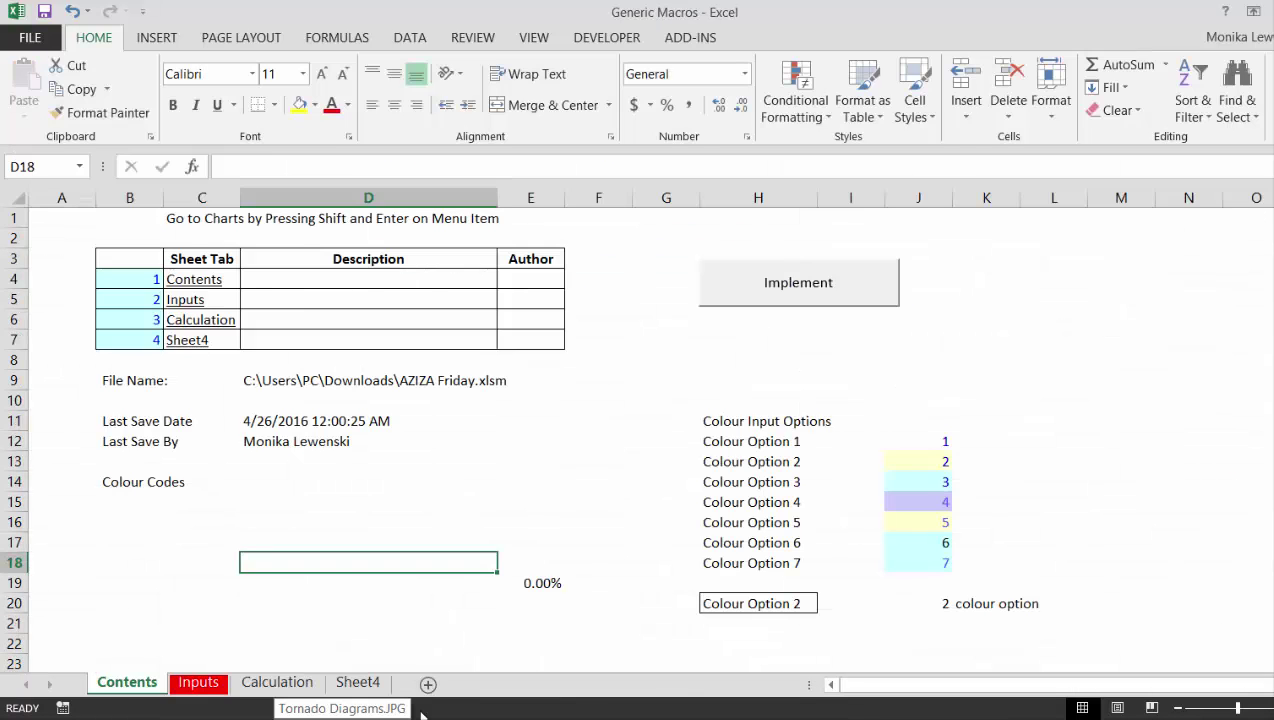
key("ctrl+Tab")
key("ctrl+Tab")
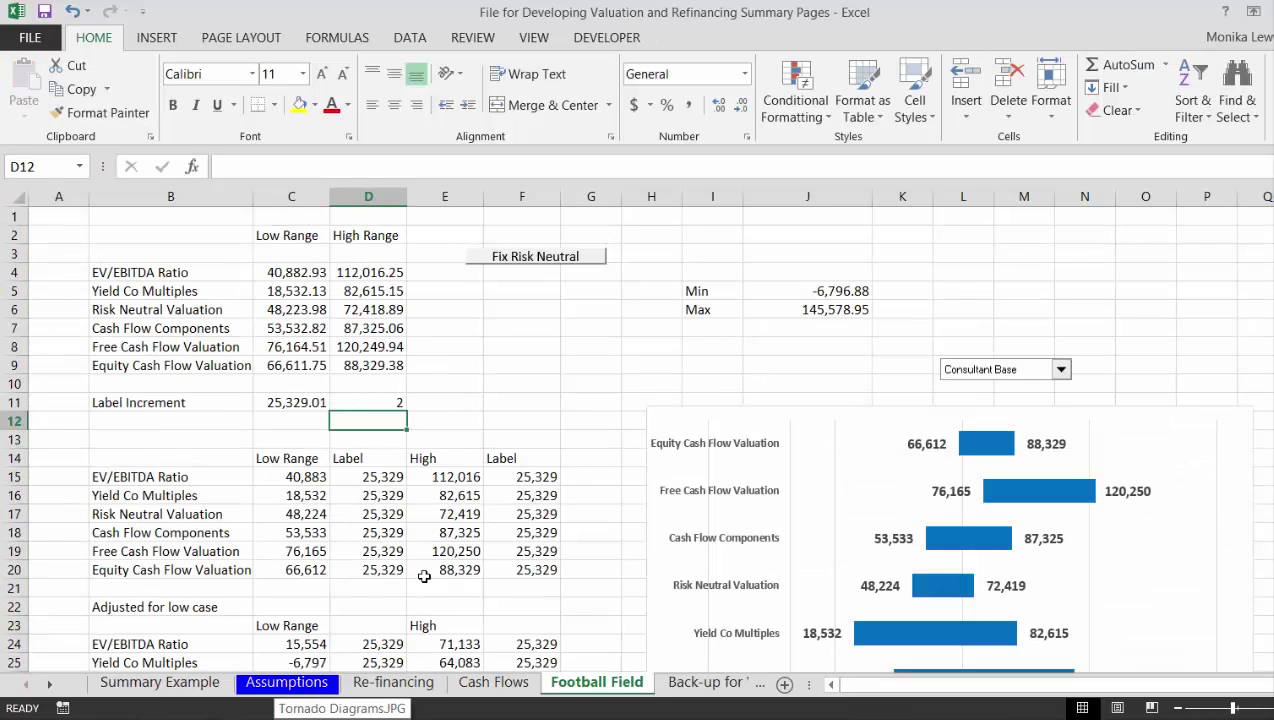
left_click(445, 545)
key("Down")
key("Down")
key("Down")
key("Down")
key("Down")
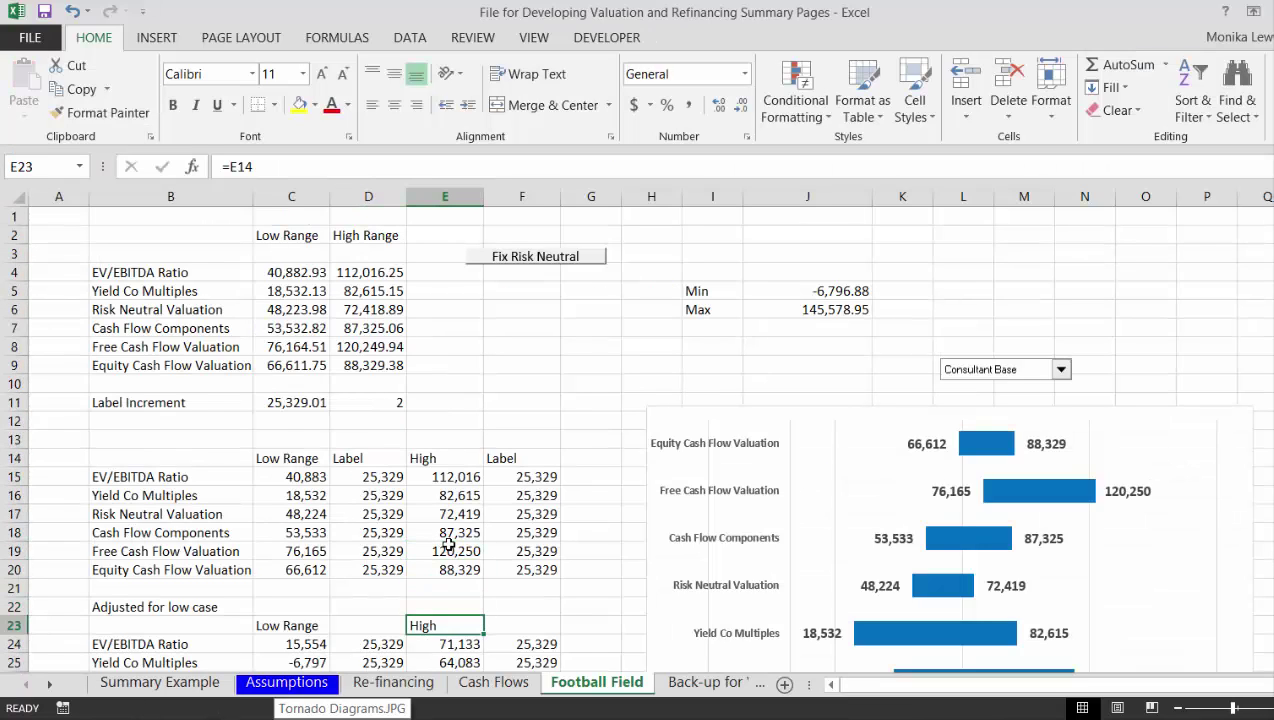
key("F2")
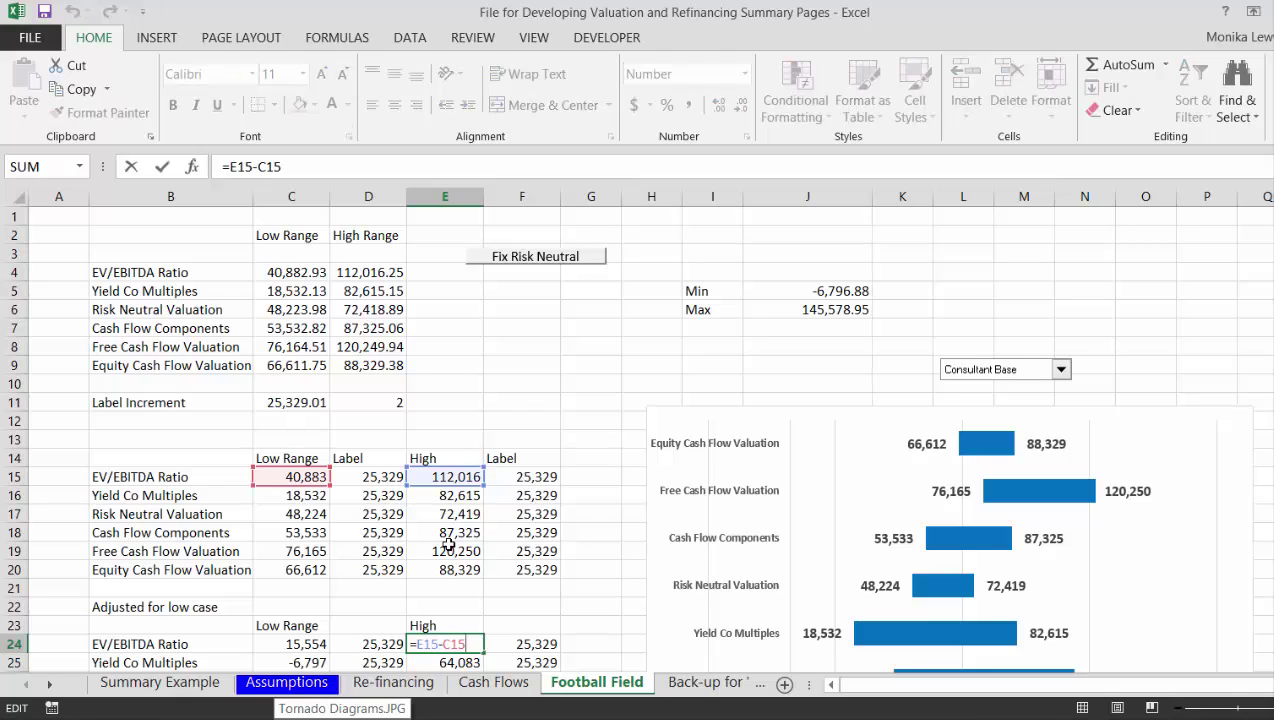
key("Escape")
key("F2")
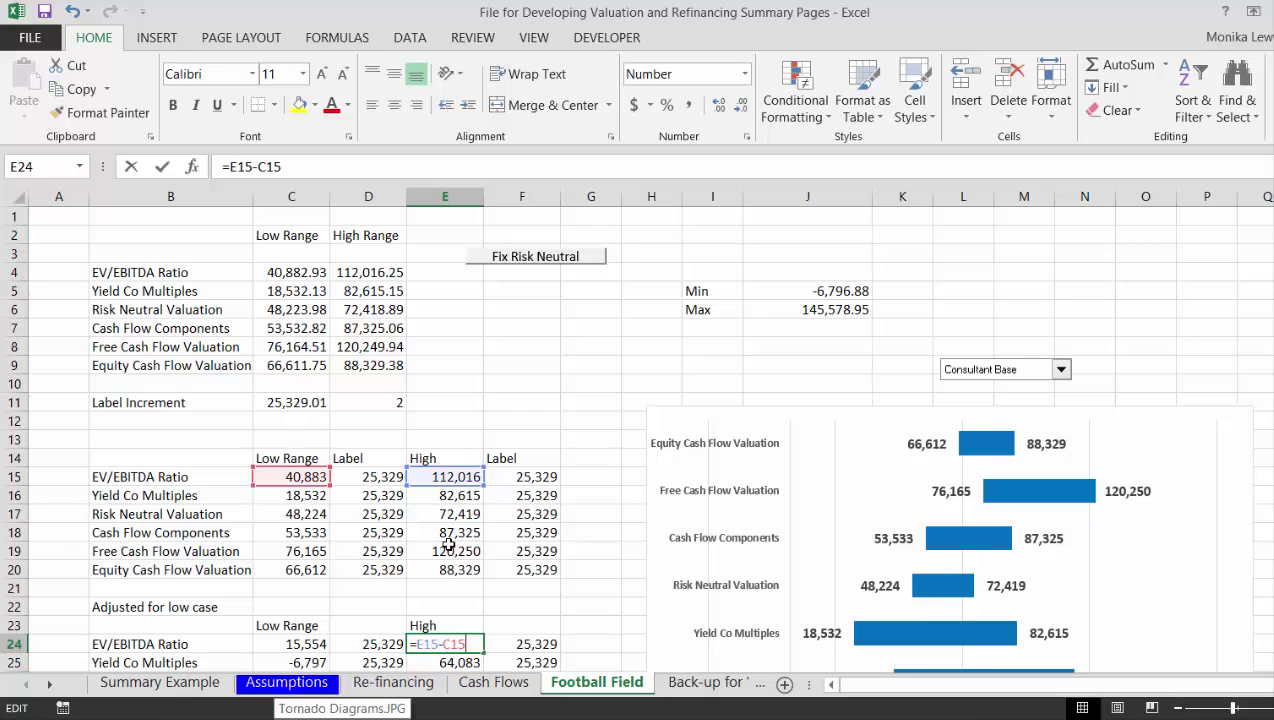
key("Escape")
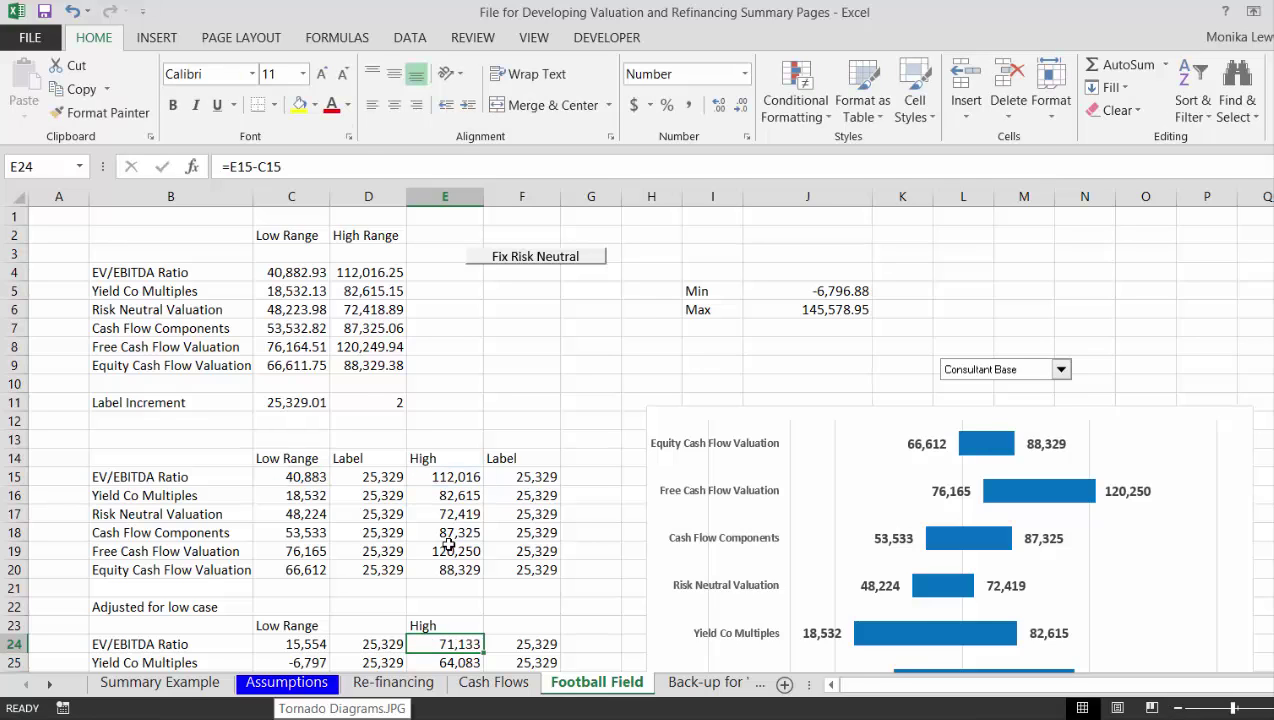
key("ctrl+Tab")
key("ctrl+Tab")
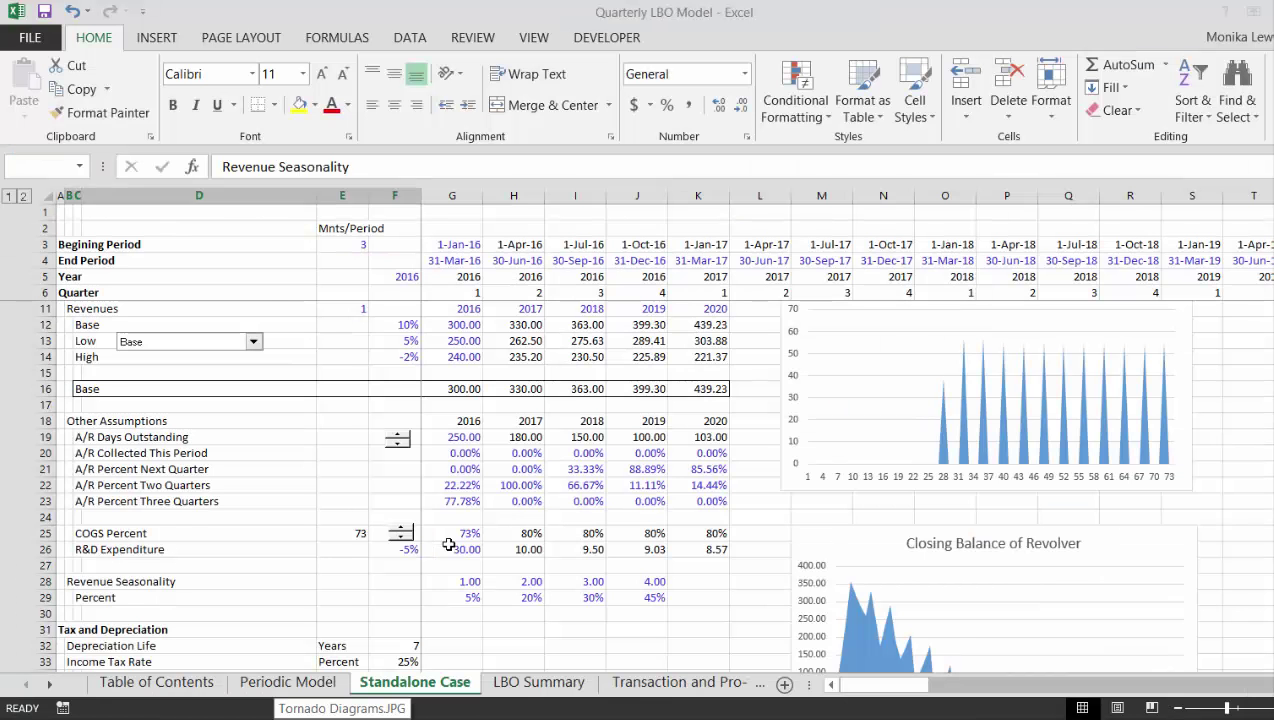
key("ctrl+Tab")
key("ctrl+Tab")
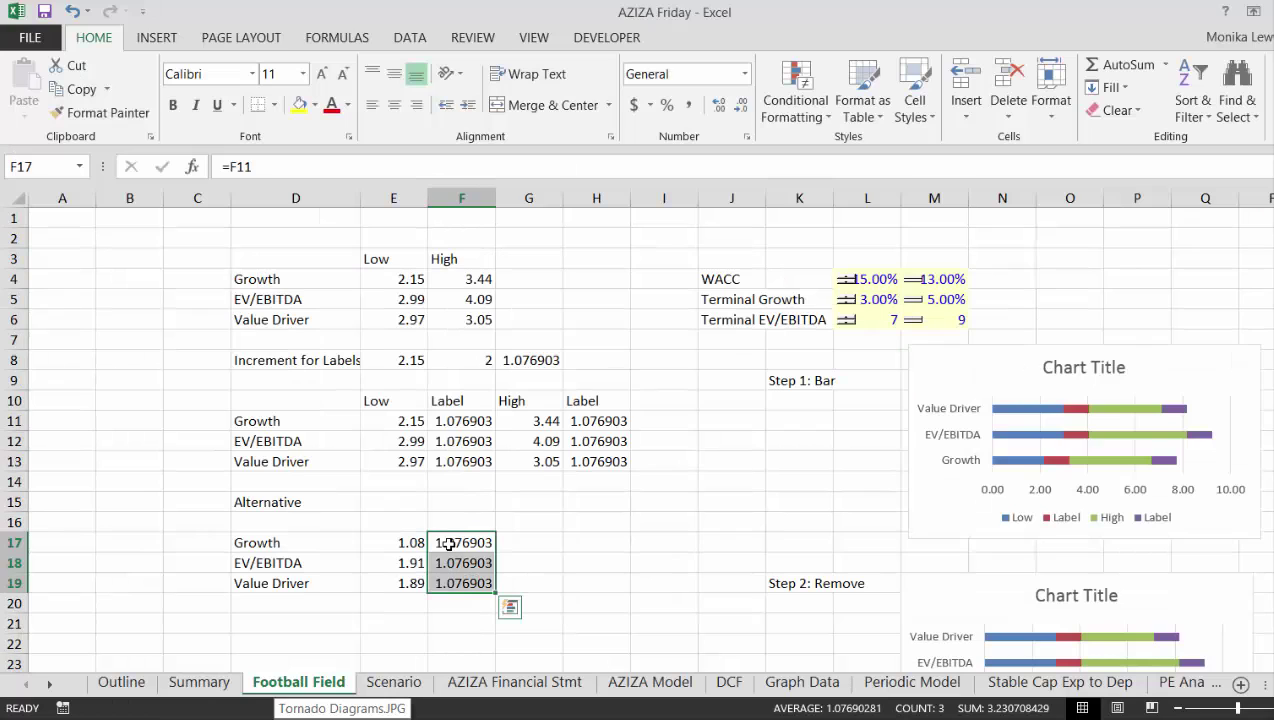
Calculate high minus low with =G11-E11 in G17 and fill the formula down through G19.
key("Right")
type("=")
key("Up")
key("Up")
key("Up")
key("Up")
key("Up")
key("Up")
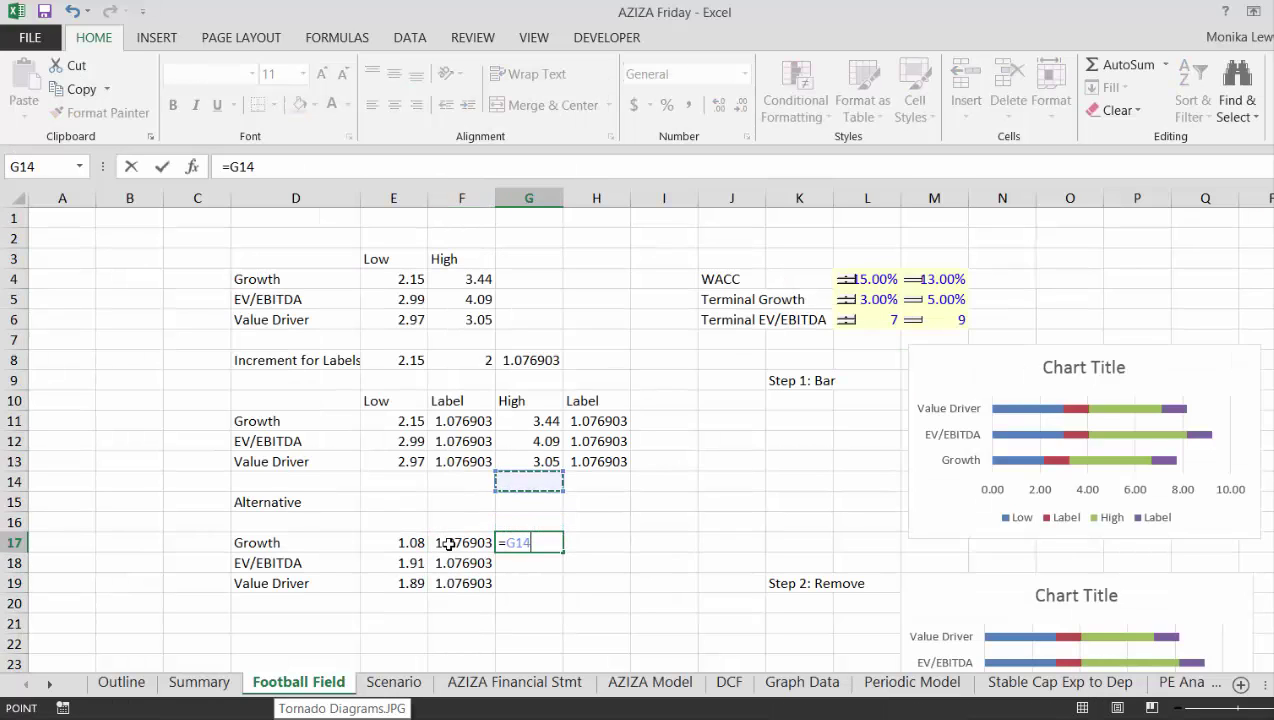
type("-")
key("Left")
key("Left")
key("Up")
key("Up")
key("Up")
key("Up")
key("Up")
key("Up")
key("Return")
key("Up")
key("shift+Down")
key("shift+Down")
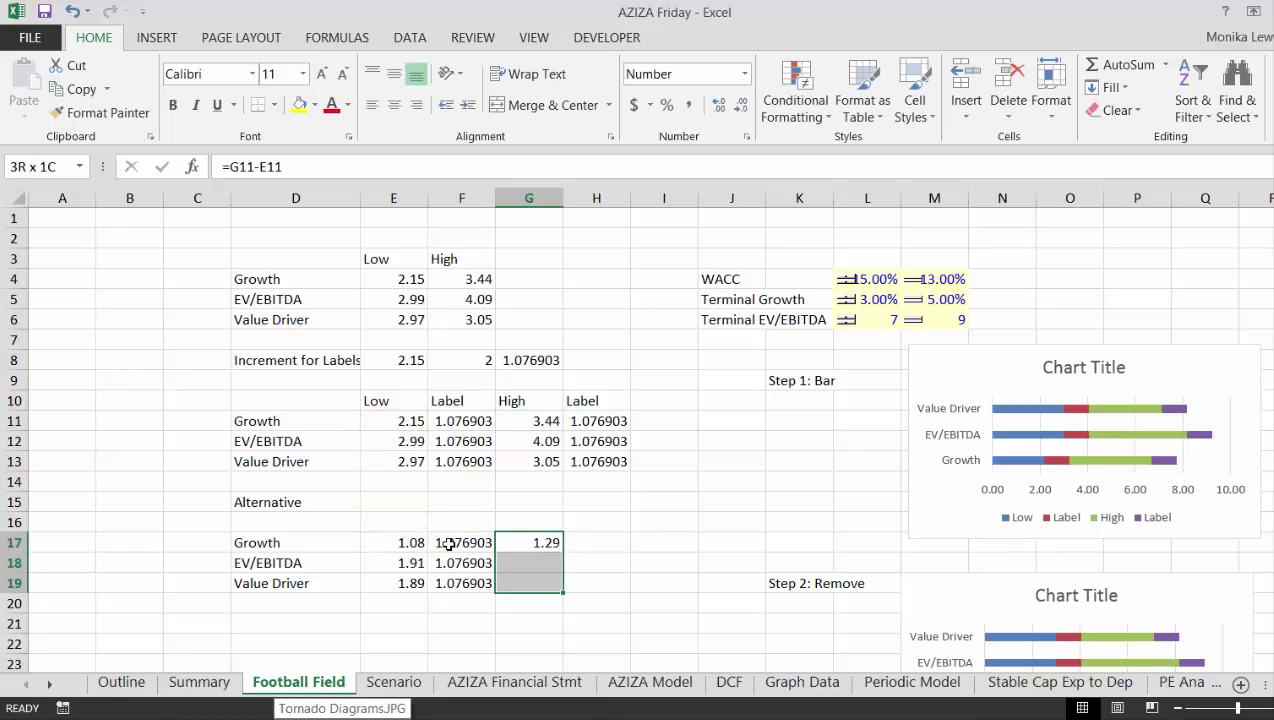
key("ctrl+d")
key("Right")
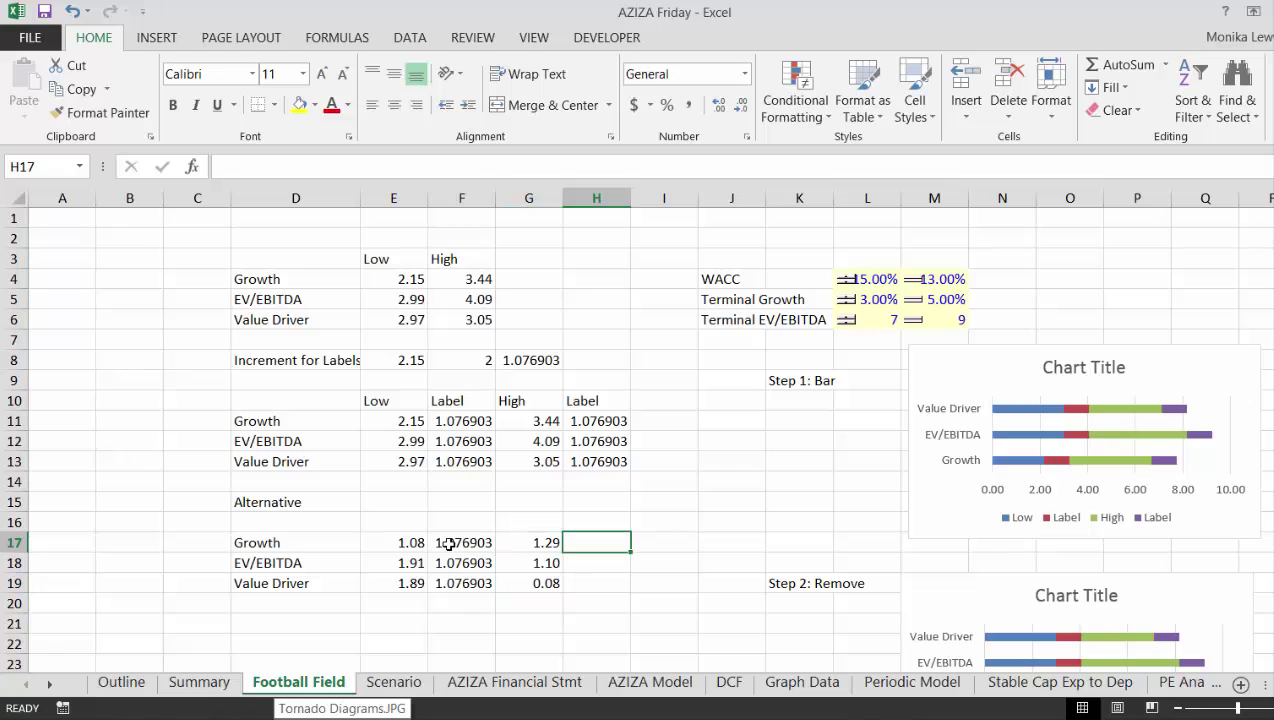
Link H17 to the second label increment with =H11 and fill the formula down through H19.
type("=")
key("Up")
key("Up")
key("Up")
key("Up")
key("Up")
key("Up")
key("Return")
key("Up")
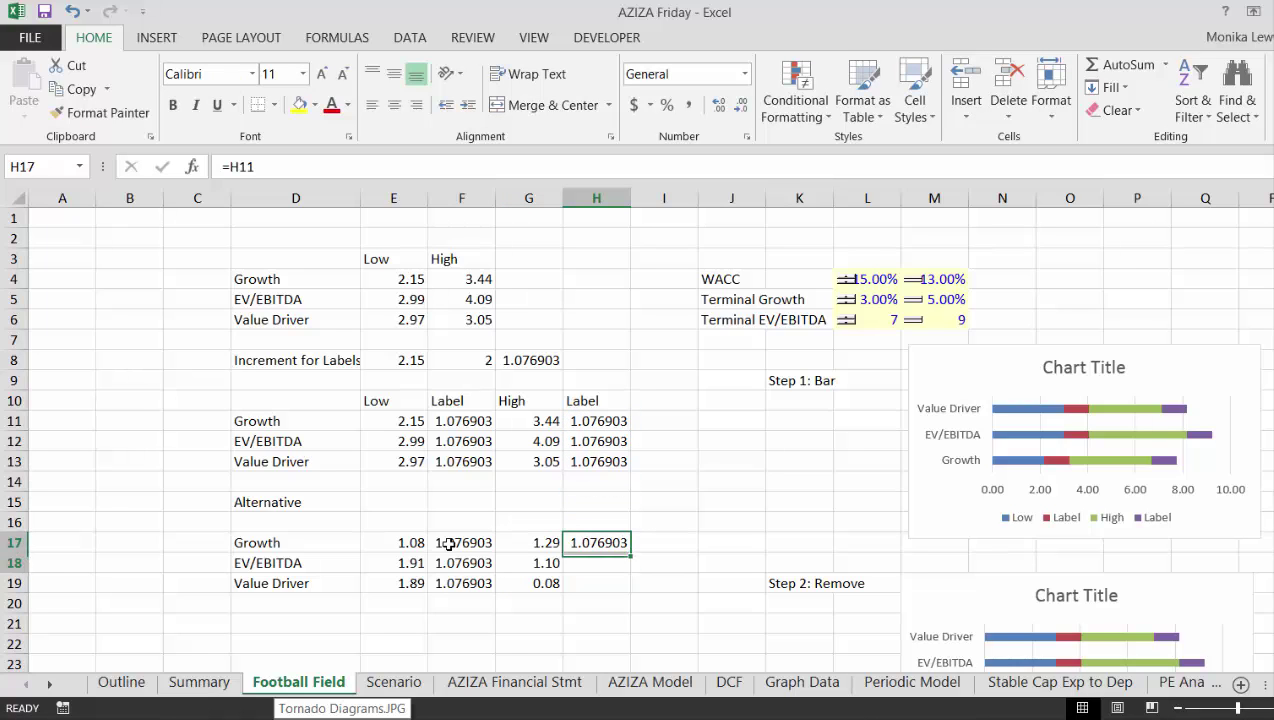
key("shift+Down")
key("shift+Down")
key("ctrl+d")
key("Down")
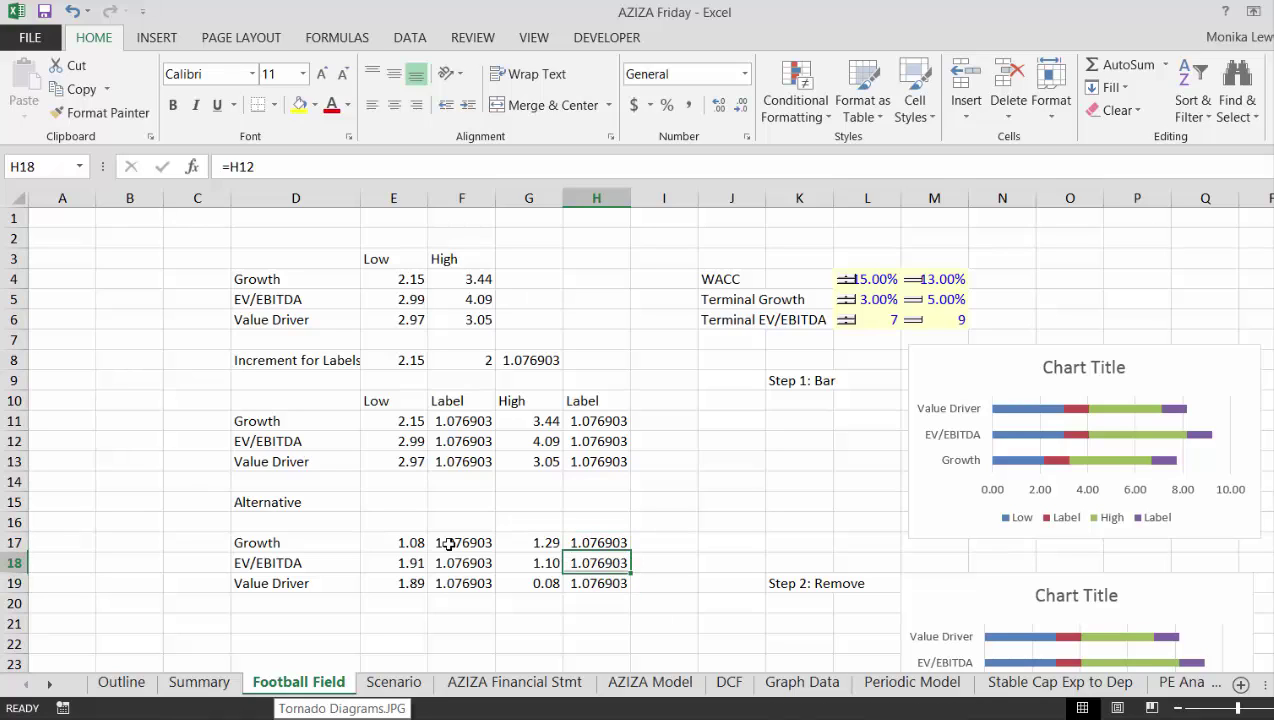
Replace the Alternative heading in D15 with "Format for Chart".
key("Down")
key("Left")
key("Left")
key("Right")
key("Up")
key("Up")
key("Up")
key("Up")
key("Left")
key("Left")
key("Left")
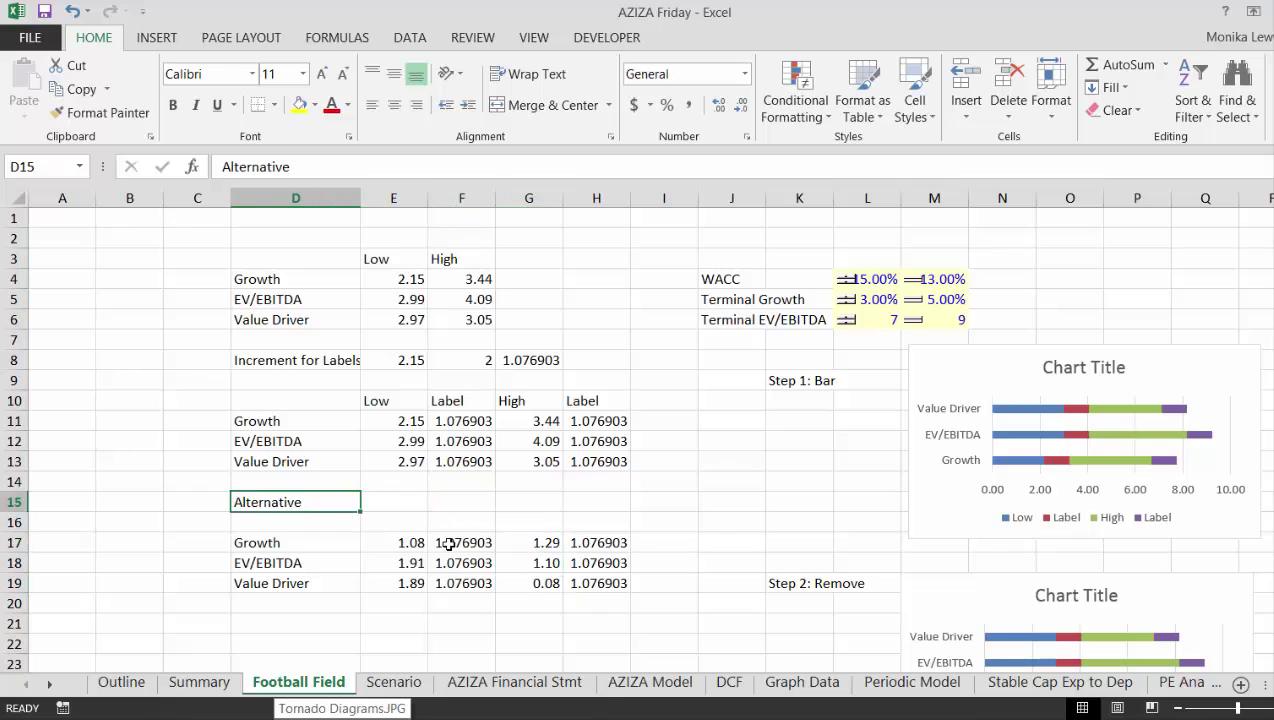
type("Forma")
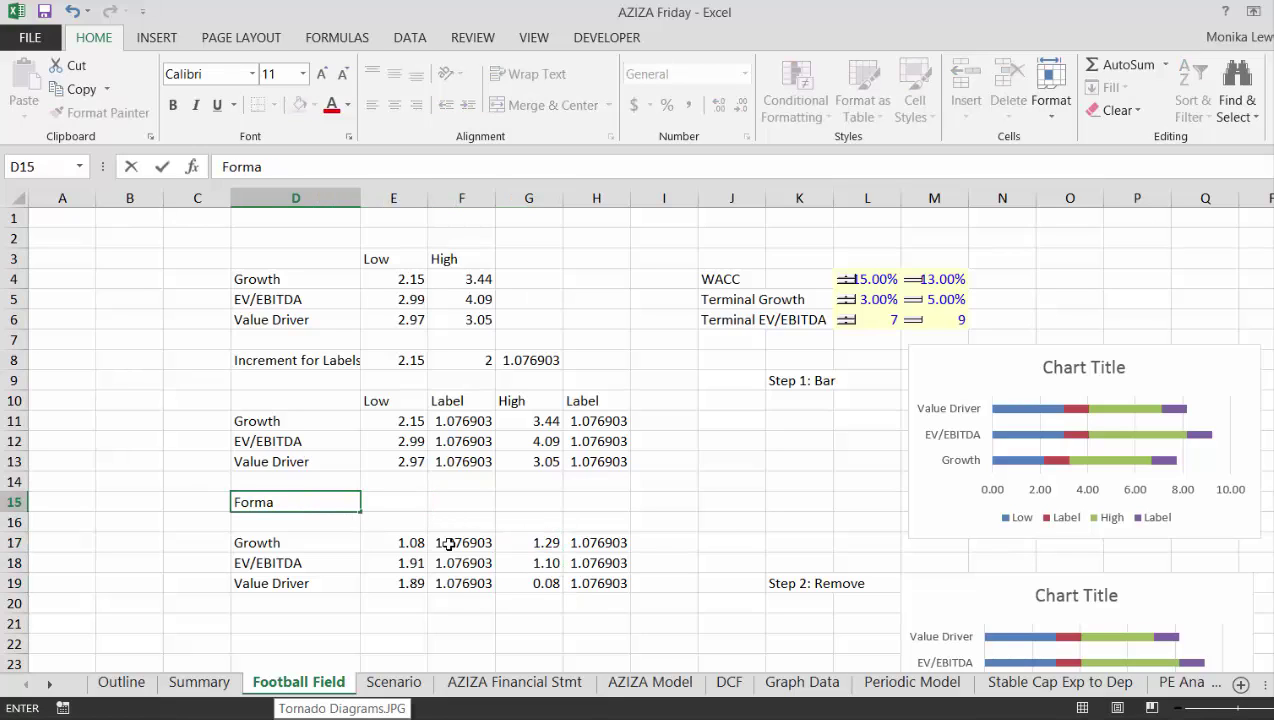
type("t for Chargt")
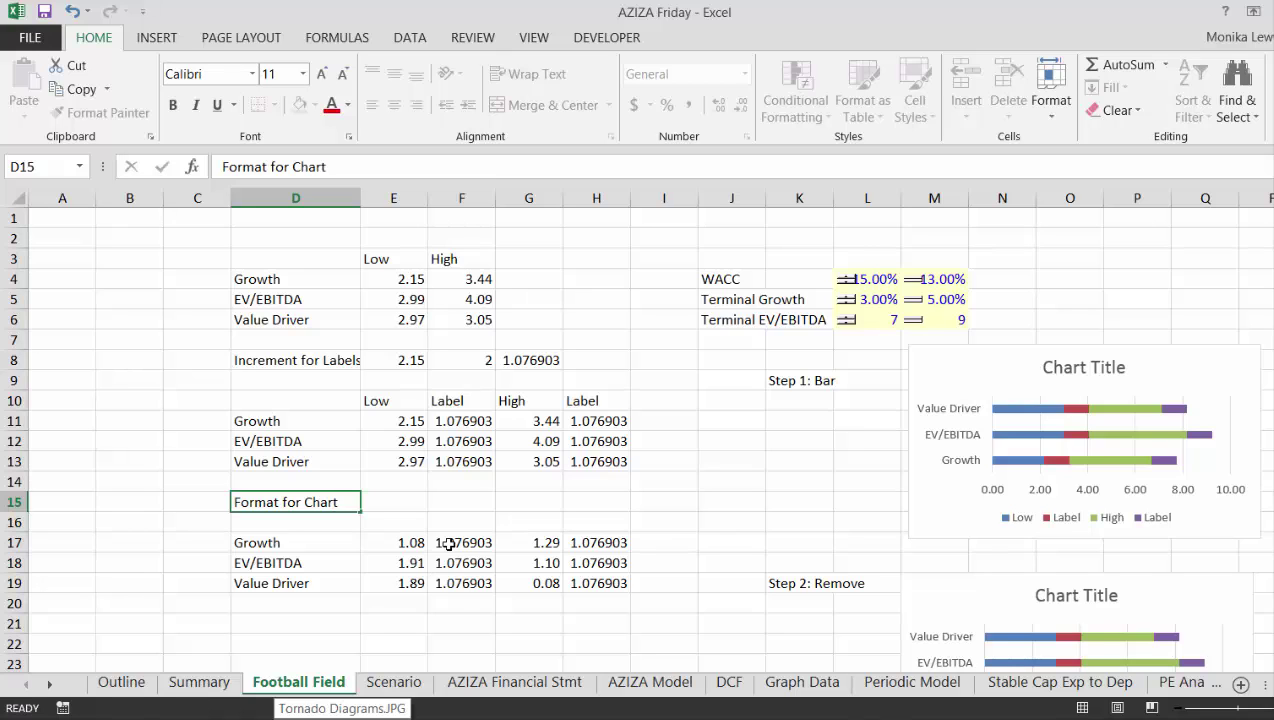
key("Return")
Delete the two old stacked bar charts beside the Step 1 and Step 2 captions.
left_click(945, 519)
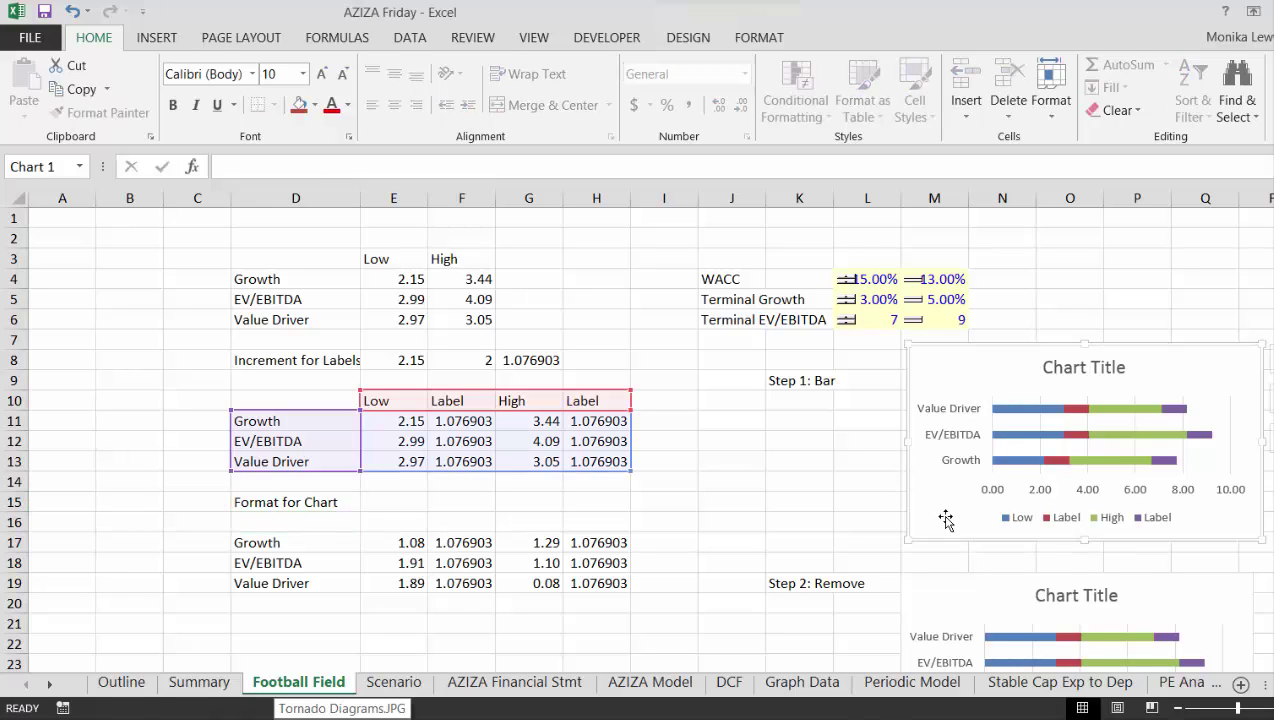
key("Delete")
left_click(943, 597)
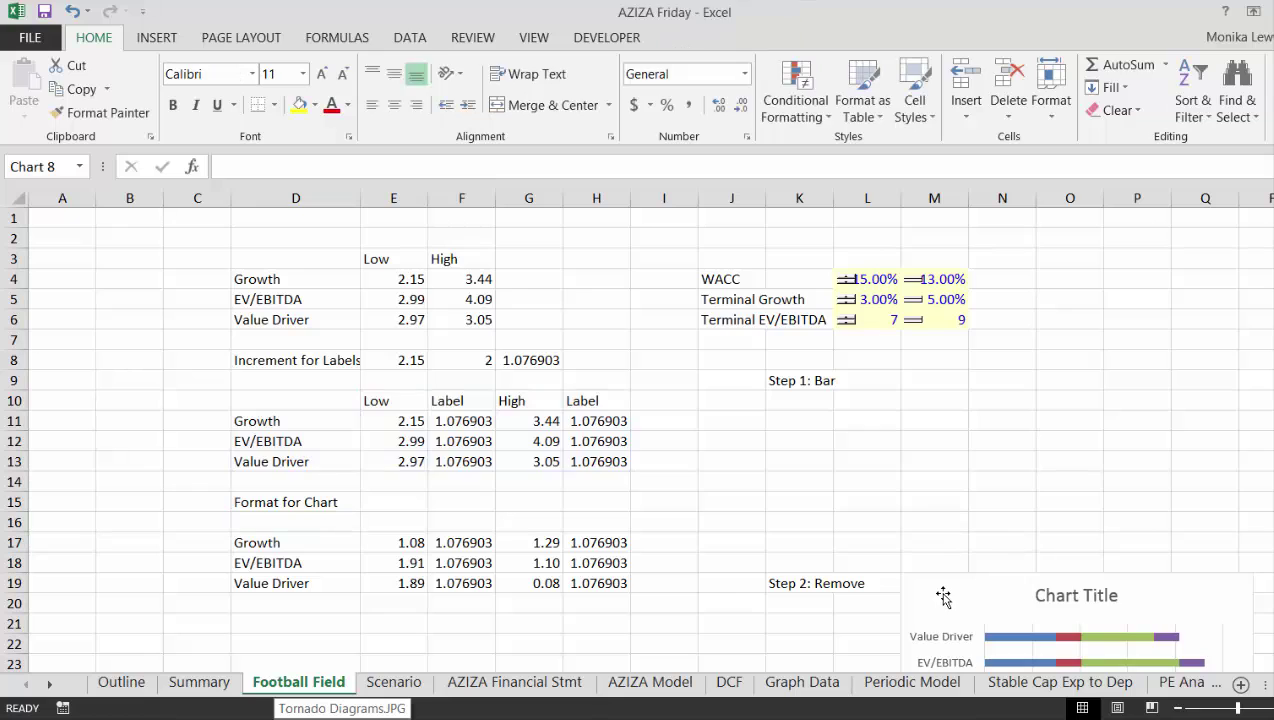
key("Delete")
Link the column heading in E16 to the Low heading with =E10.
key("Right")
key("Right")
key("Left")
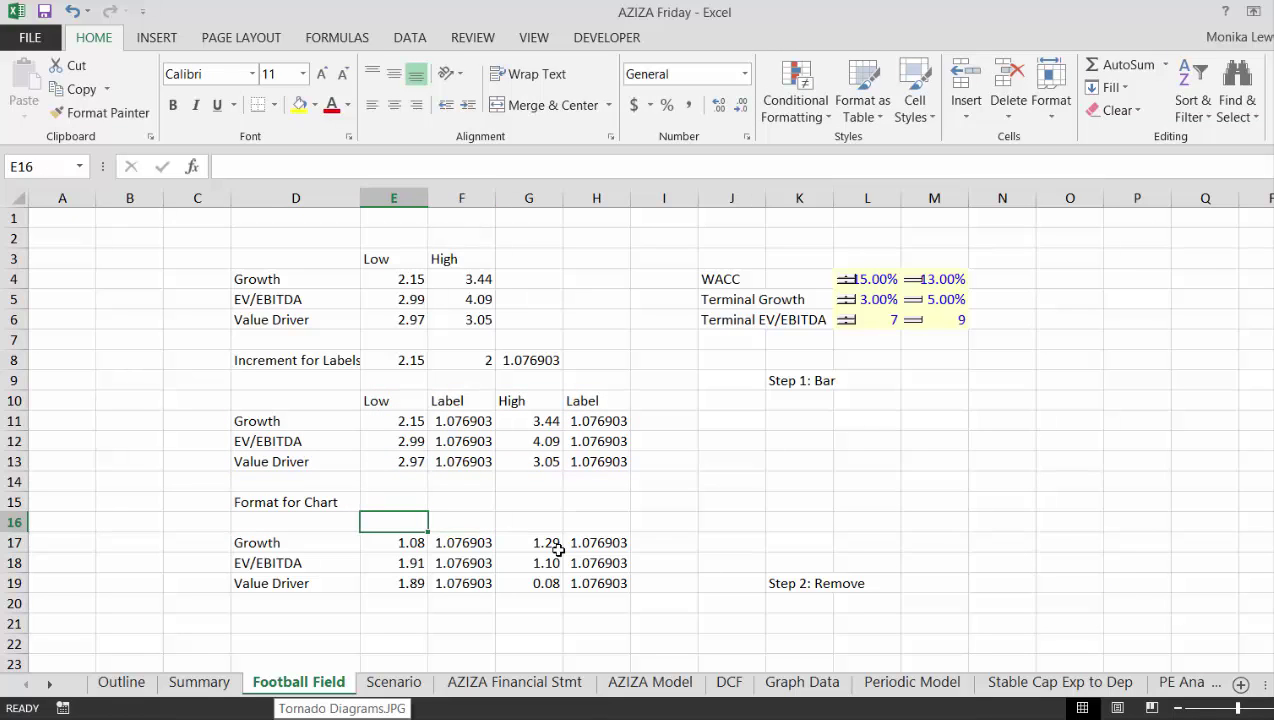
type("=")
key("Up")
key("Up")
key("Up")
key("Up")
key("Up")
key("Up")
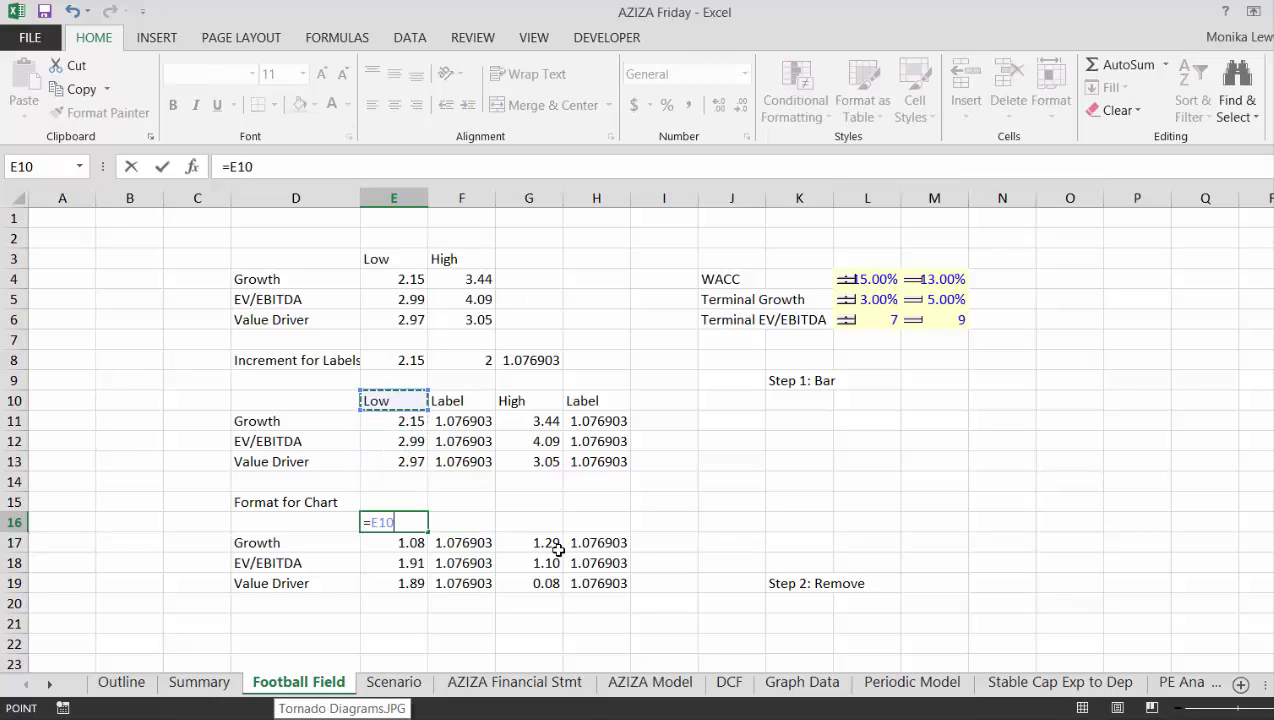
key("Return")
Link the column heading in G16 to the High heading with =G10.
key("Right")
key("Up")
key("Right")
type("=")
key("Up")
key("Up")
key("Up")
key("Up")
key("Up")
key("Up")
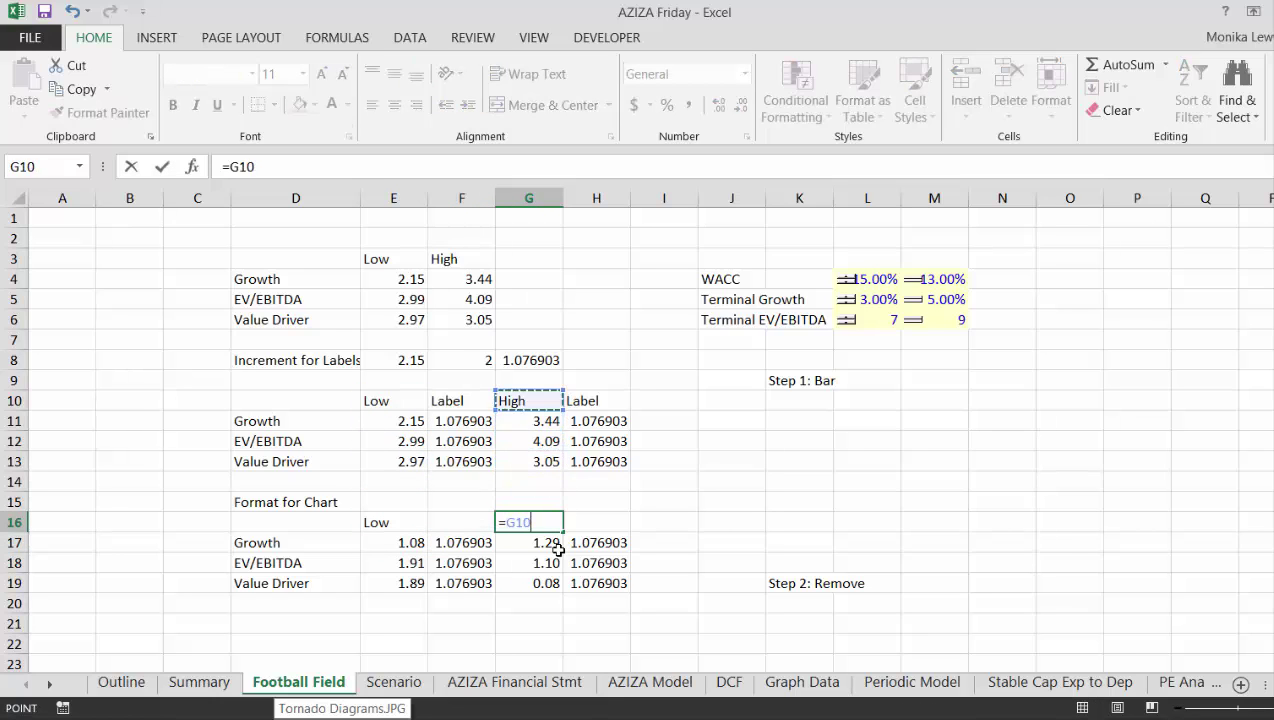
key("Return")
Insert a default chart from the Format for Chart table in D16:H19.
key("Left")
key("Up")
key("Left")
key("Left")
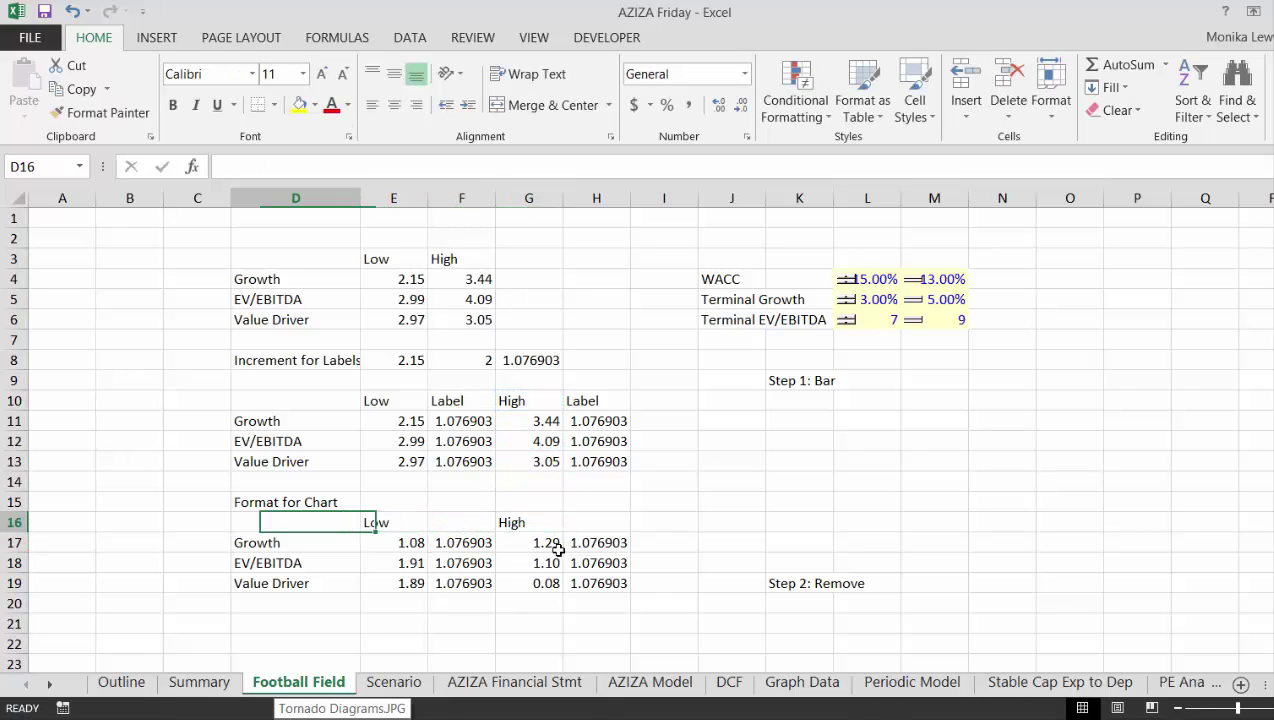
key("shift+Right")
key("shift+Right")
key("shift+Right")
key("shift+Right")
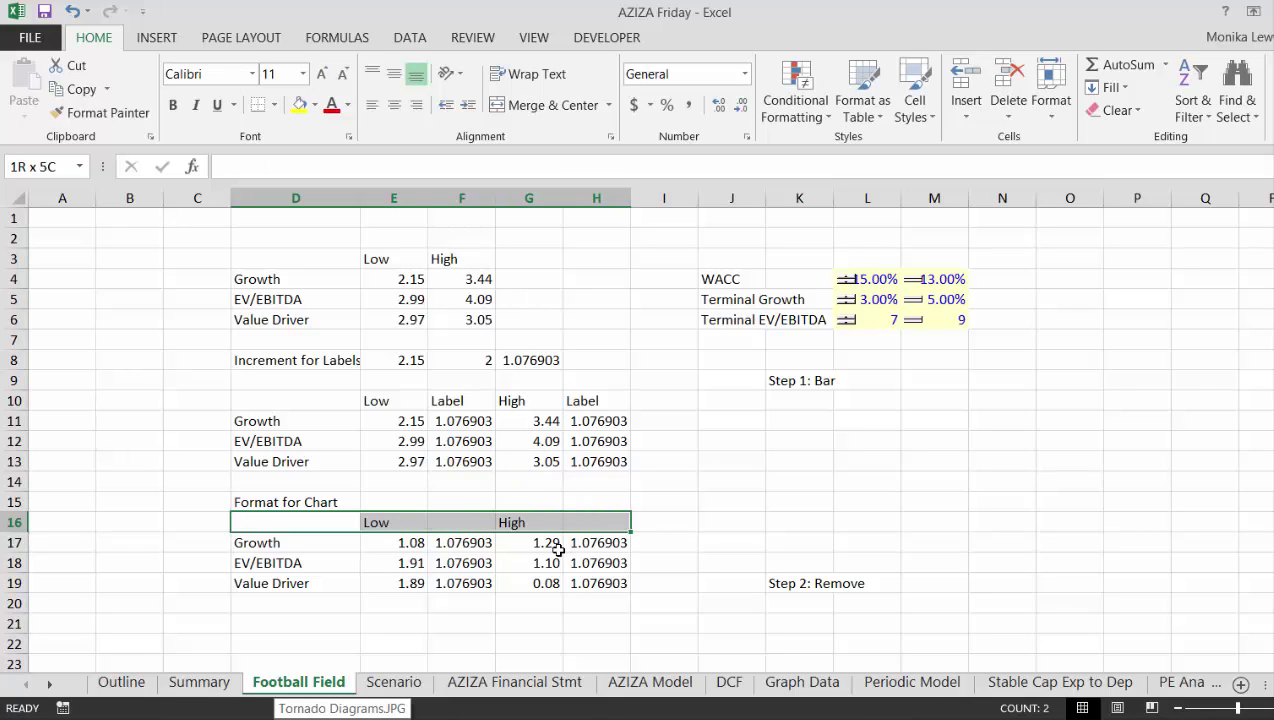
key("shift+Down")
key("shift+Down")
key("shift+Down")
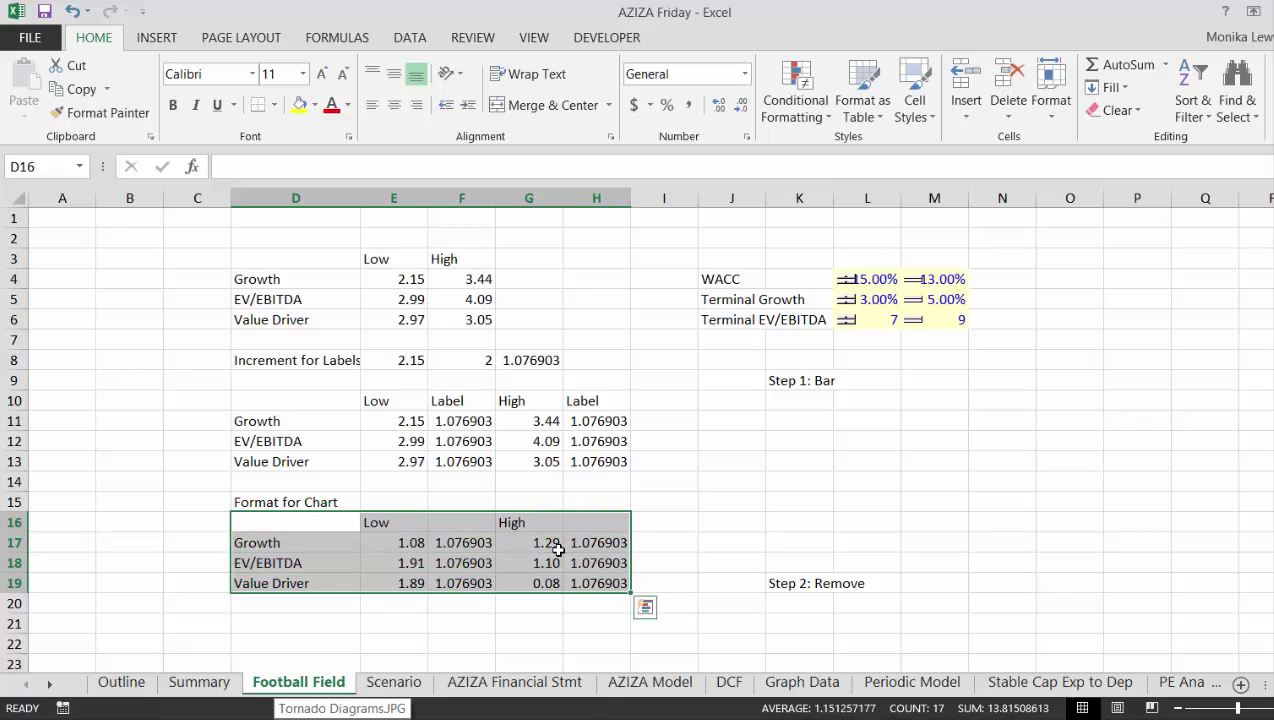
key("alt+F1")
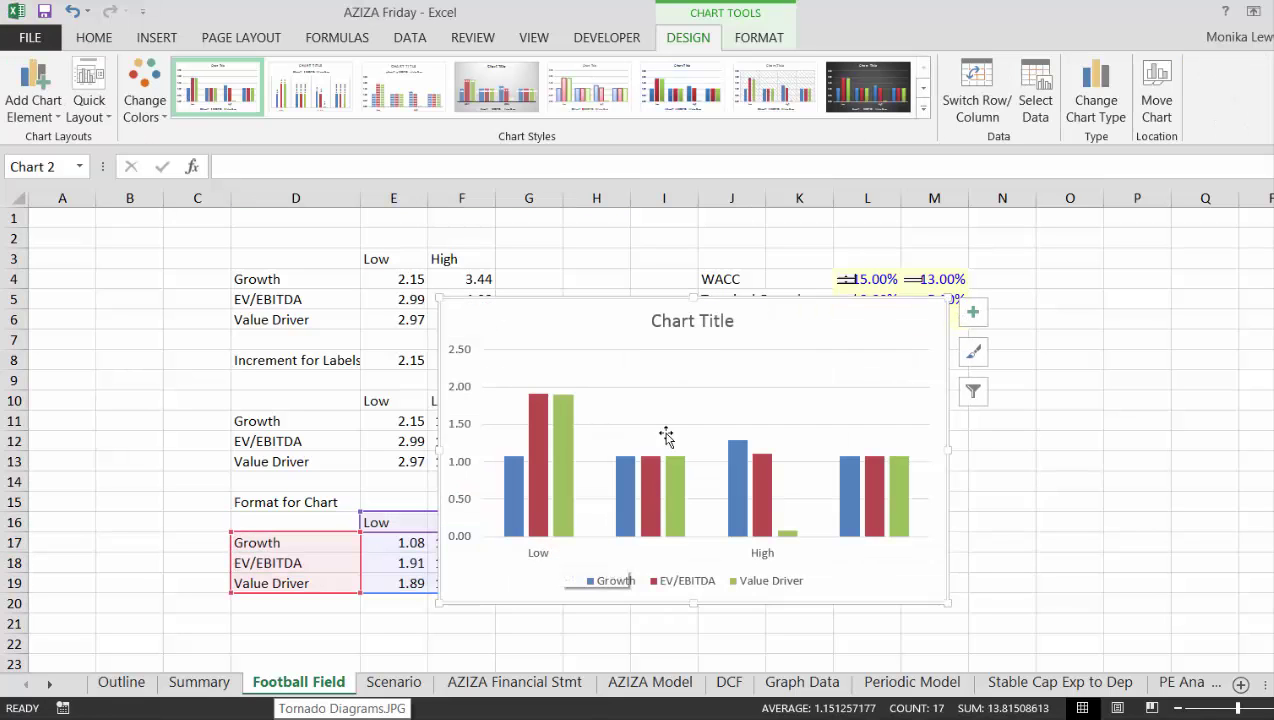
Change the new chart's type to Stacked Bar.
left_click(1114, 108)
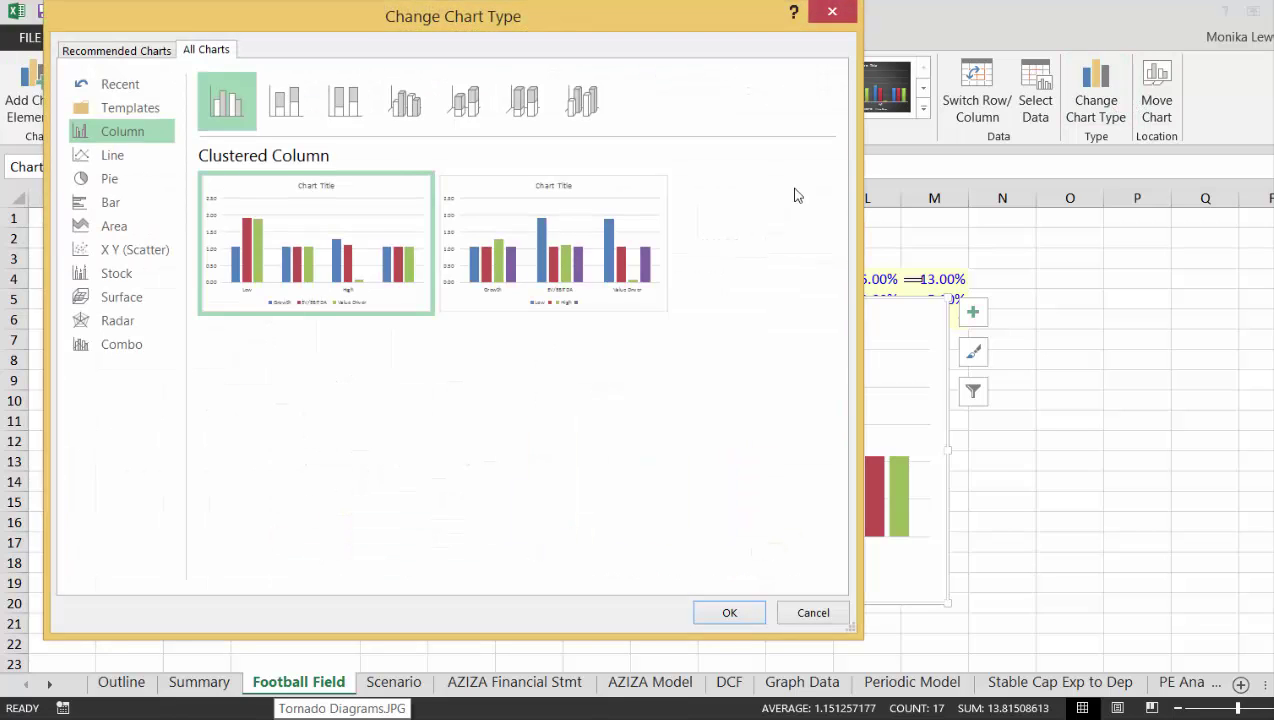
left_click(97, 208)
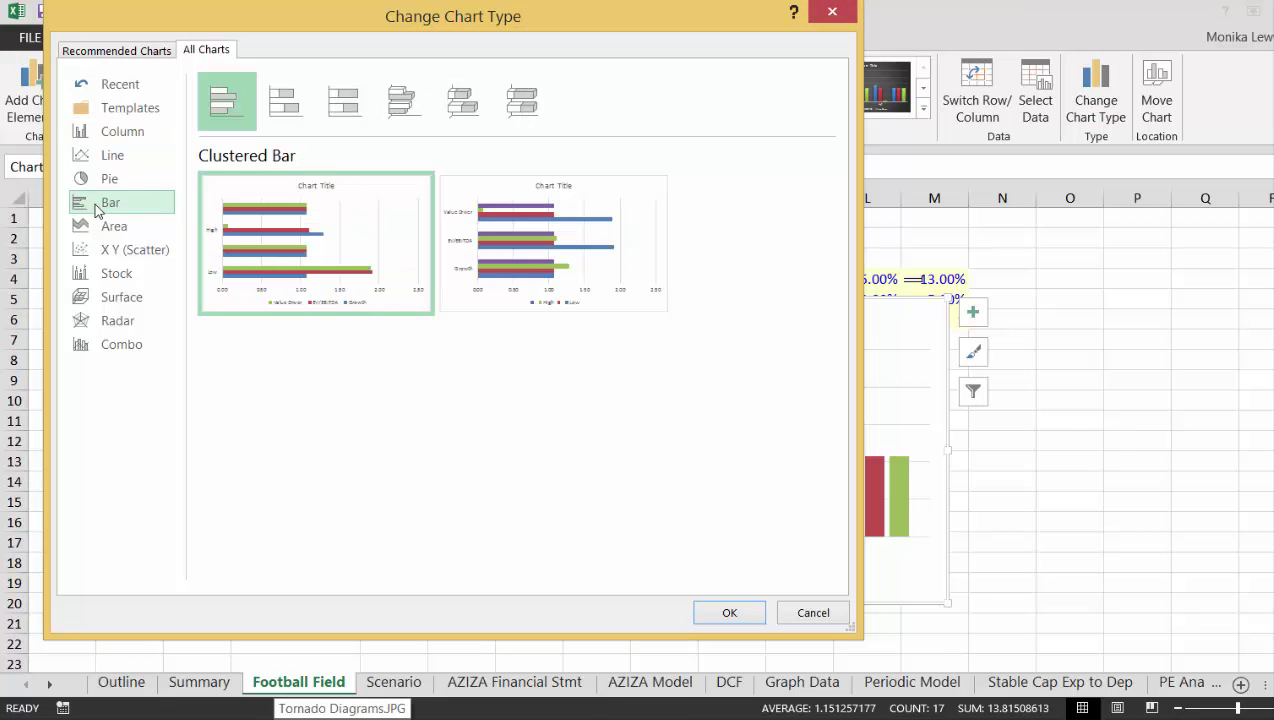
left_click(283, 106)
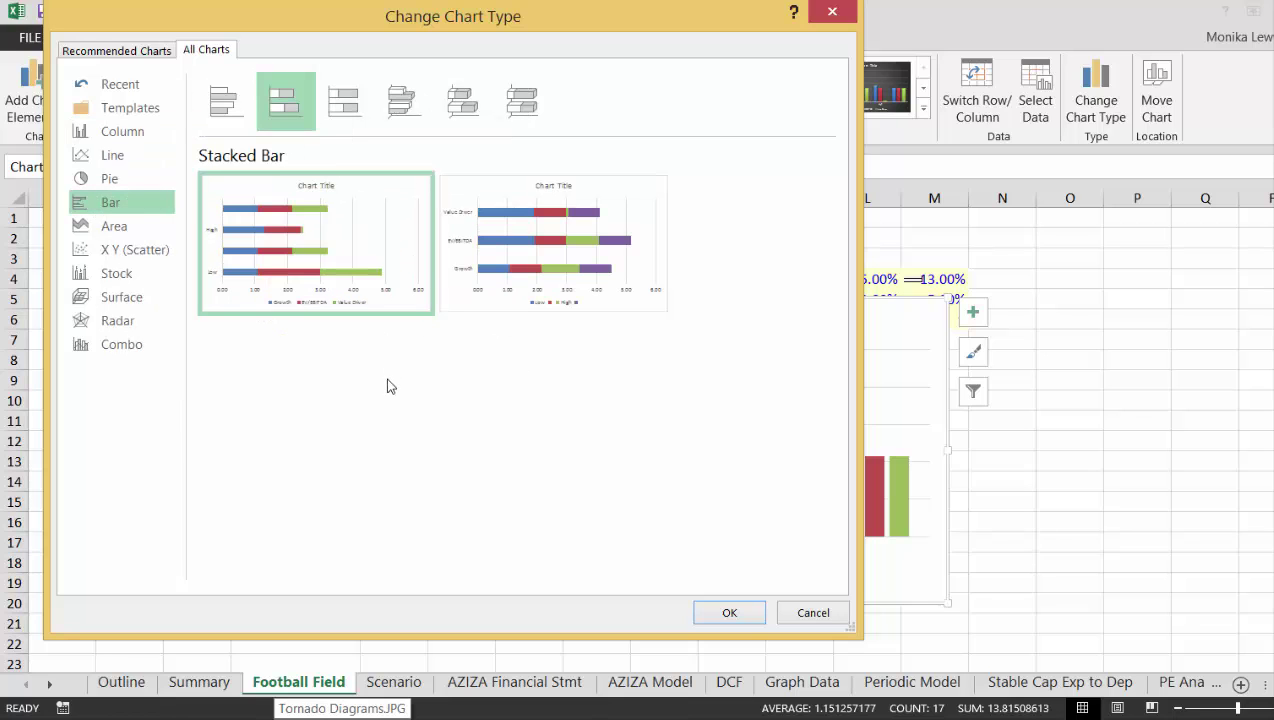
left_click(729, 613)
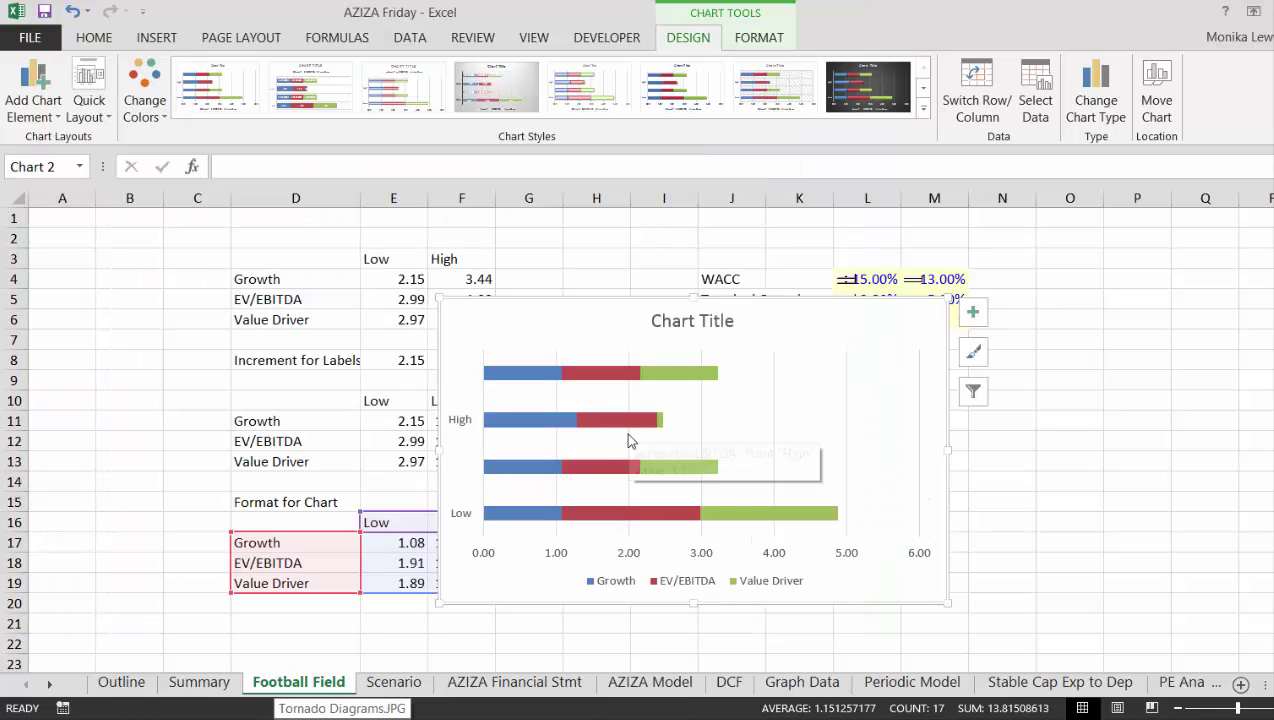
Switch the rows and columns of the chart's data source so Growth, EV/EBITDA and Value Driver are the categories.
right_click(584, 378)
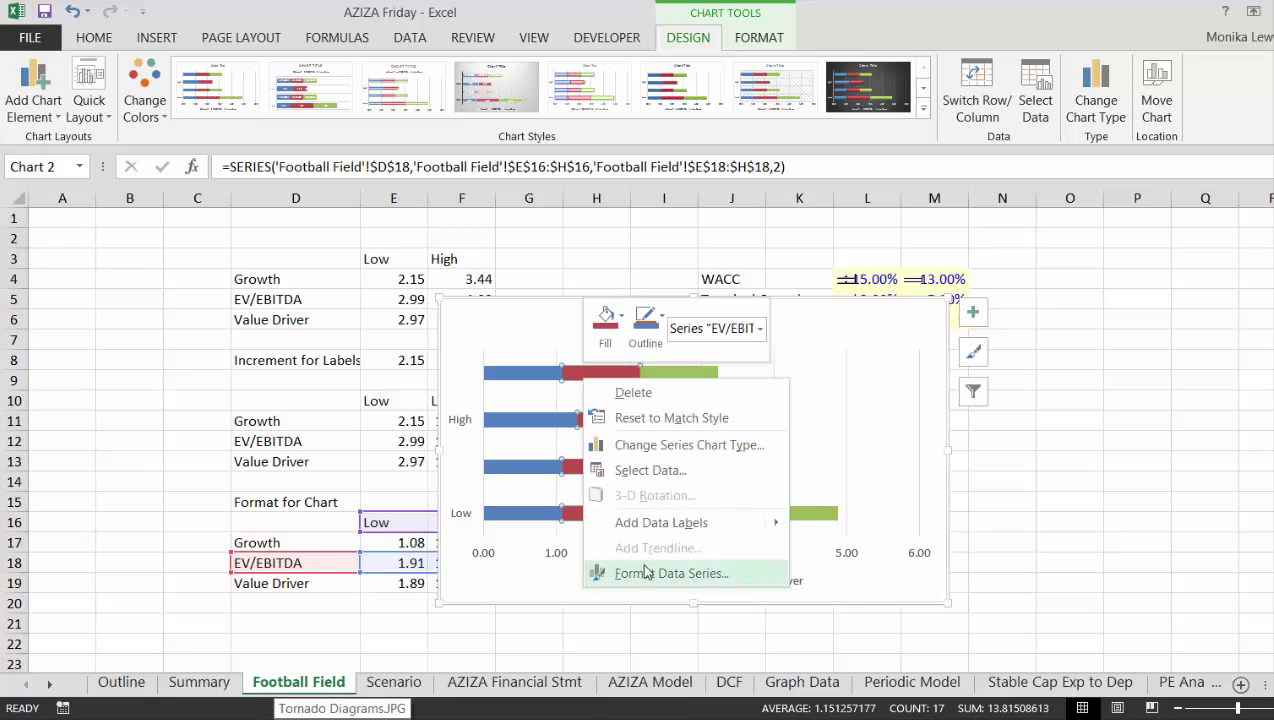
left_click(624, 470)
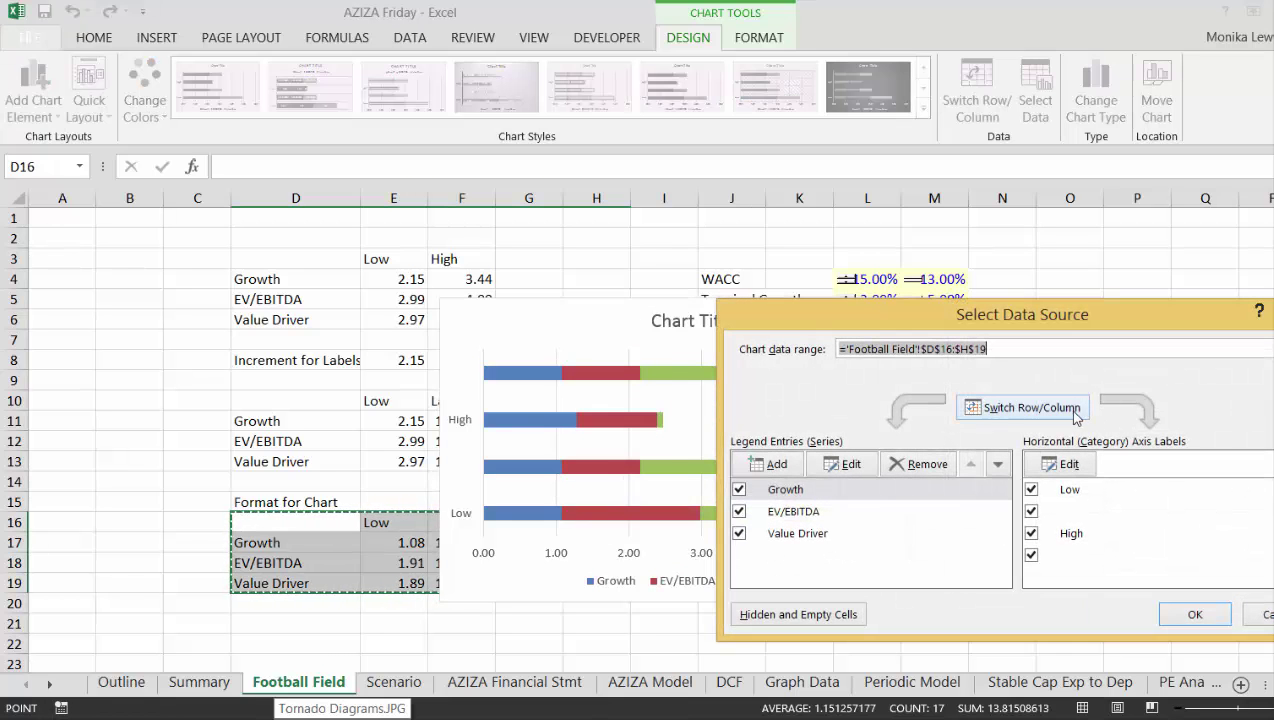
left_click(1076, 417)
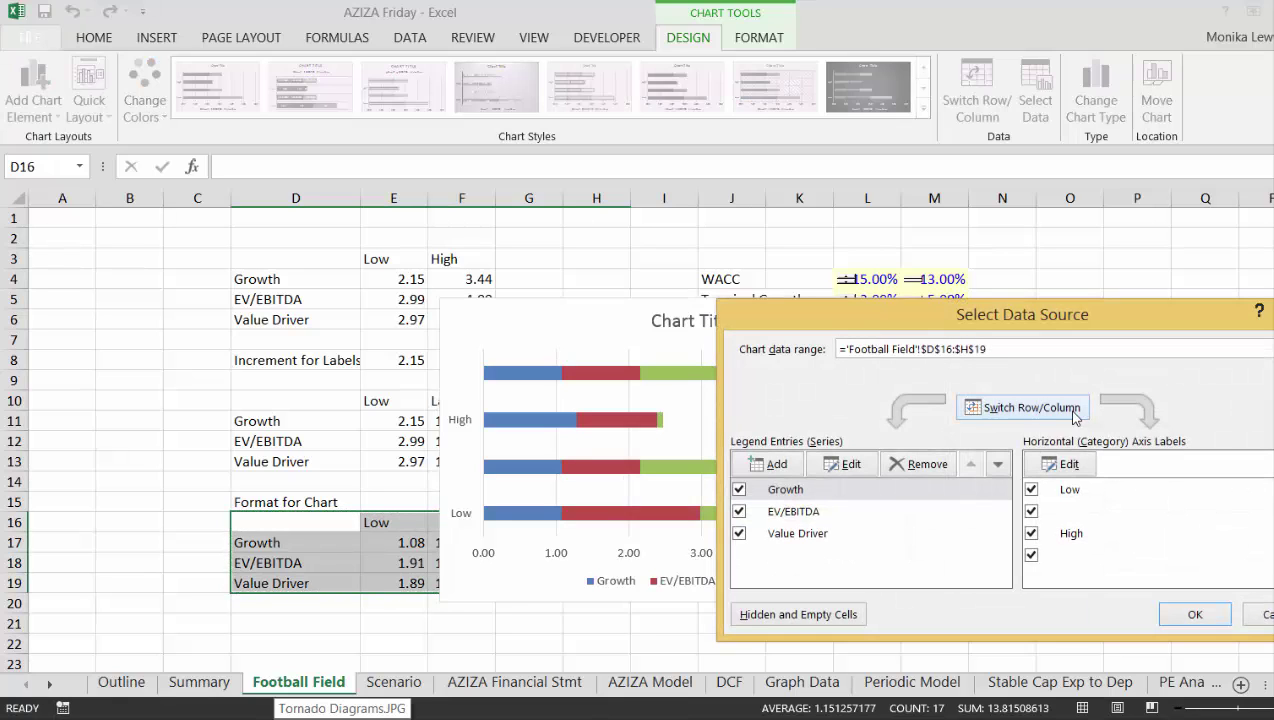
left_click(1076, 410)
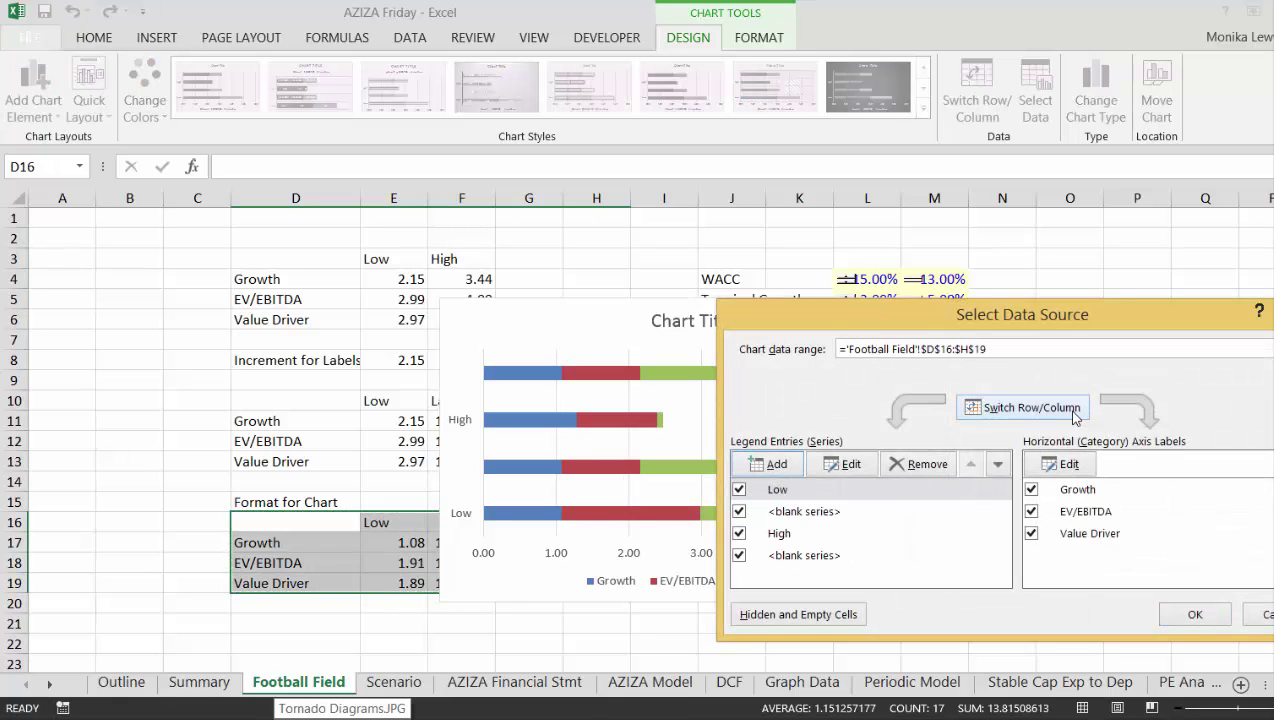
left_click(1193, 616)
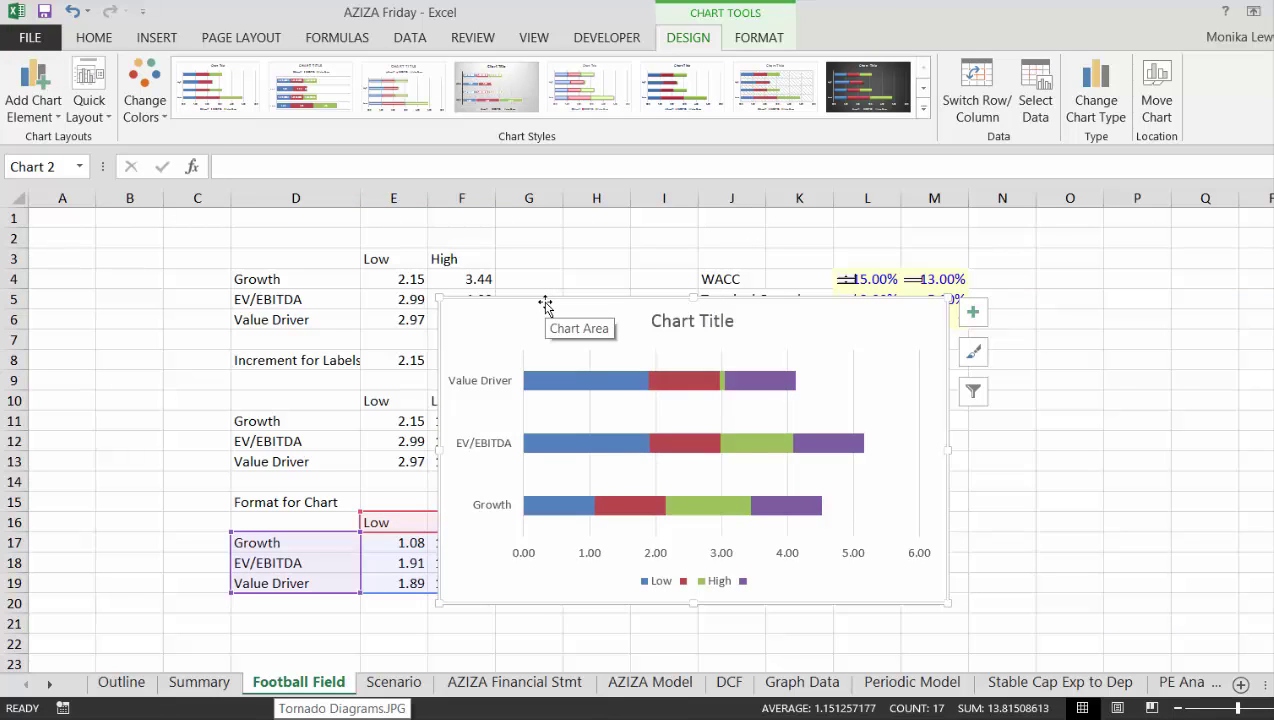
Place the chart beside the Step 1: Bar caption at a reduced size and delete its title.
left_click_drag(560, 301, 995, 350)
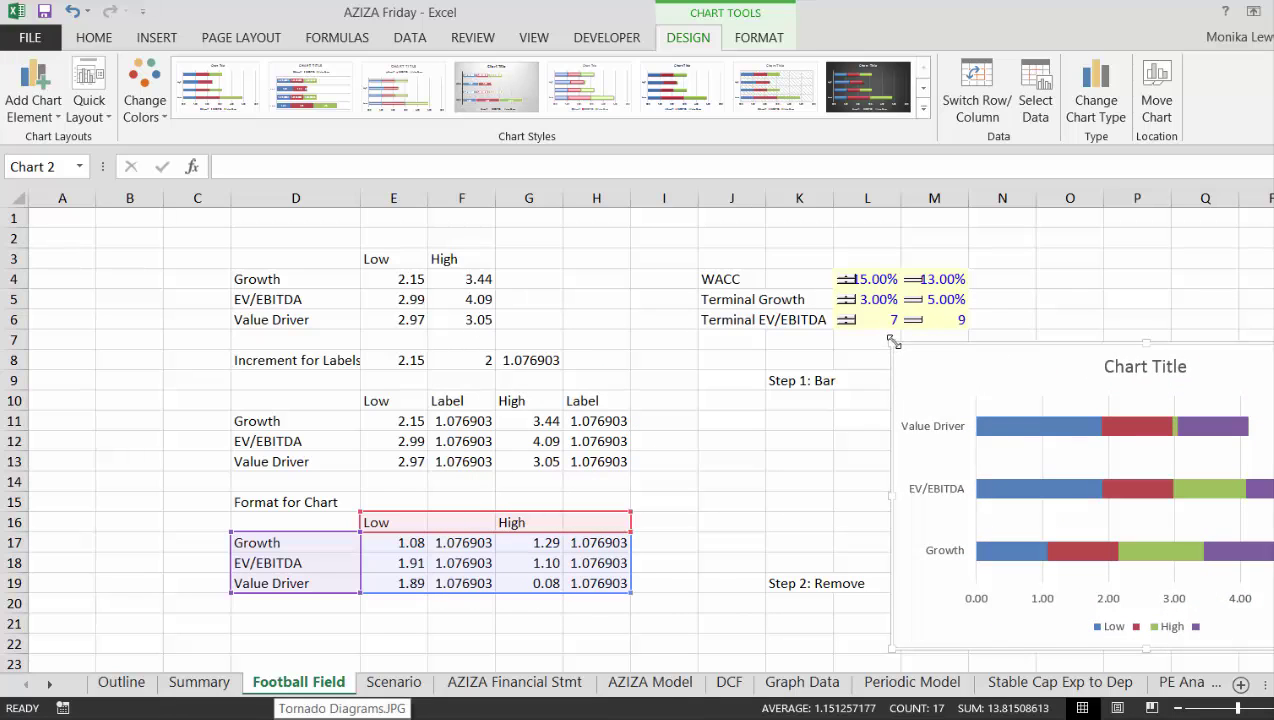
mouse_move(900, 350)
left_mouse_down()
mouse_move(954, 396)
mouse_move(903, 382)
mouse_move(987, 435)
mouse_move(946, 405)
mouse_move(908, 341)
left_mouse_up()
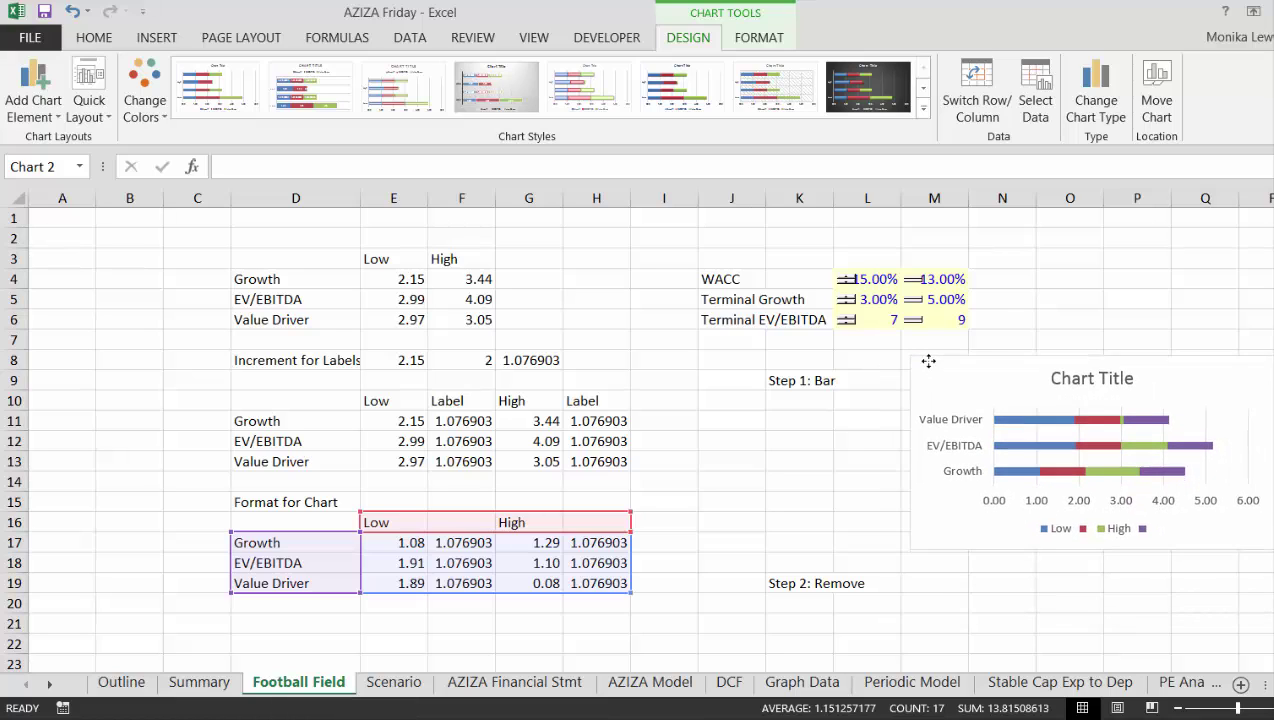
left_click(1068, 381)
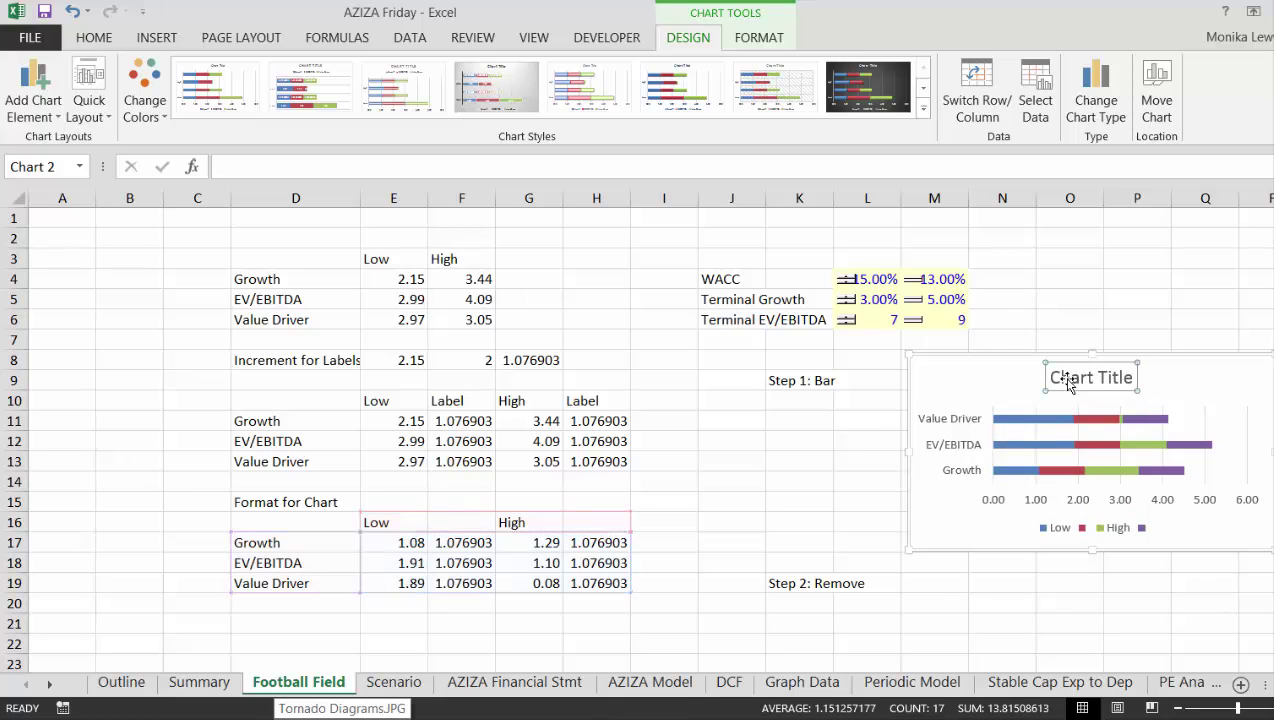
key("Delete")
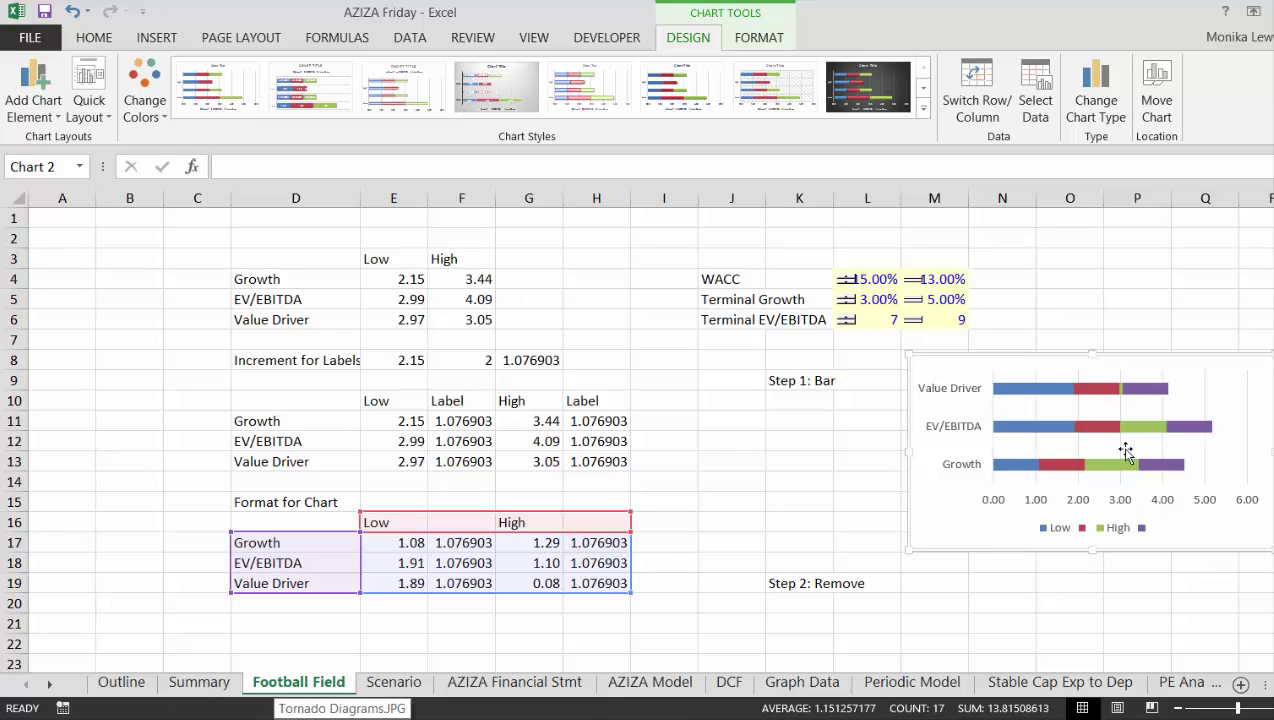
right_click(1040, 392)
key("Escape")
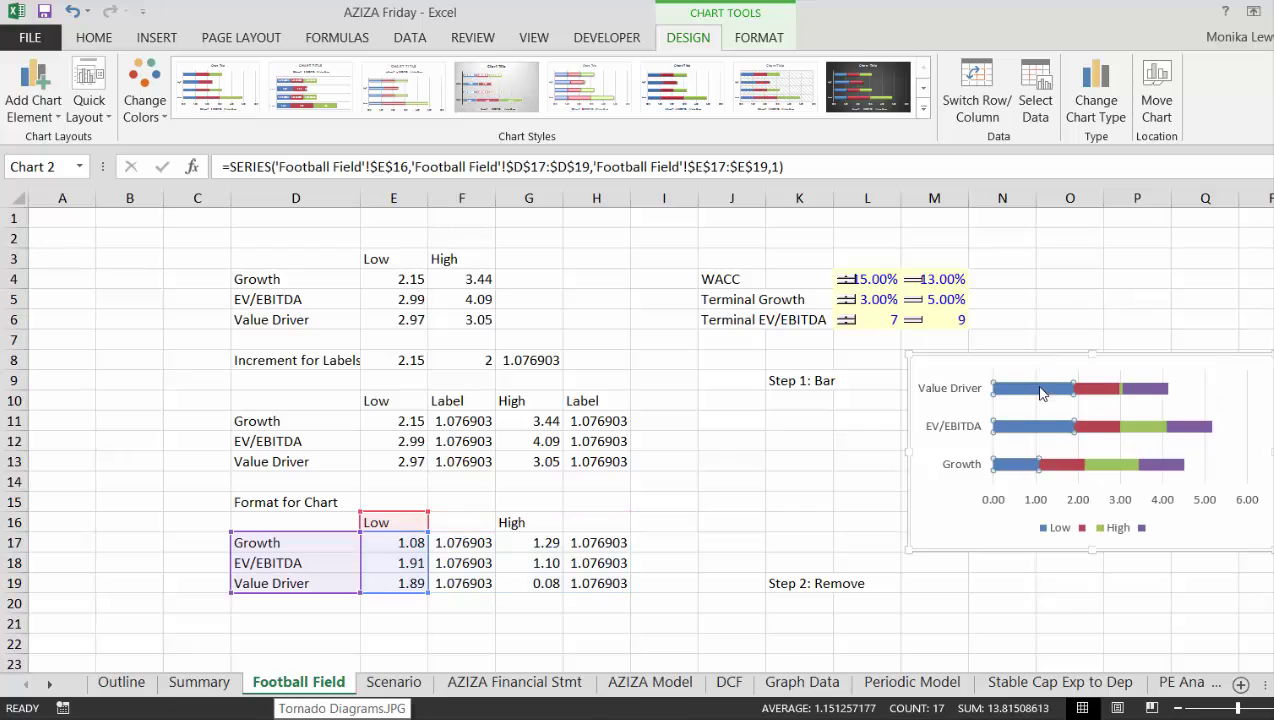
right_click(1040, 392)
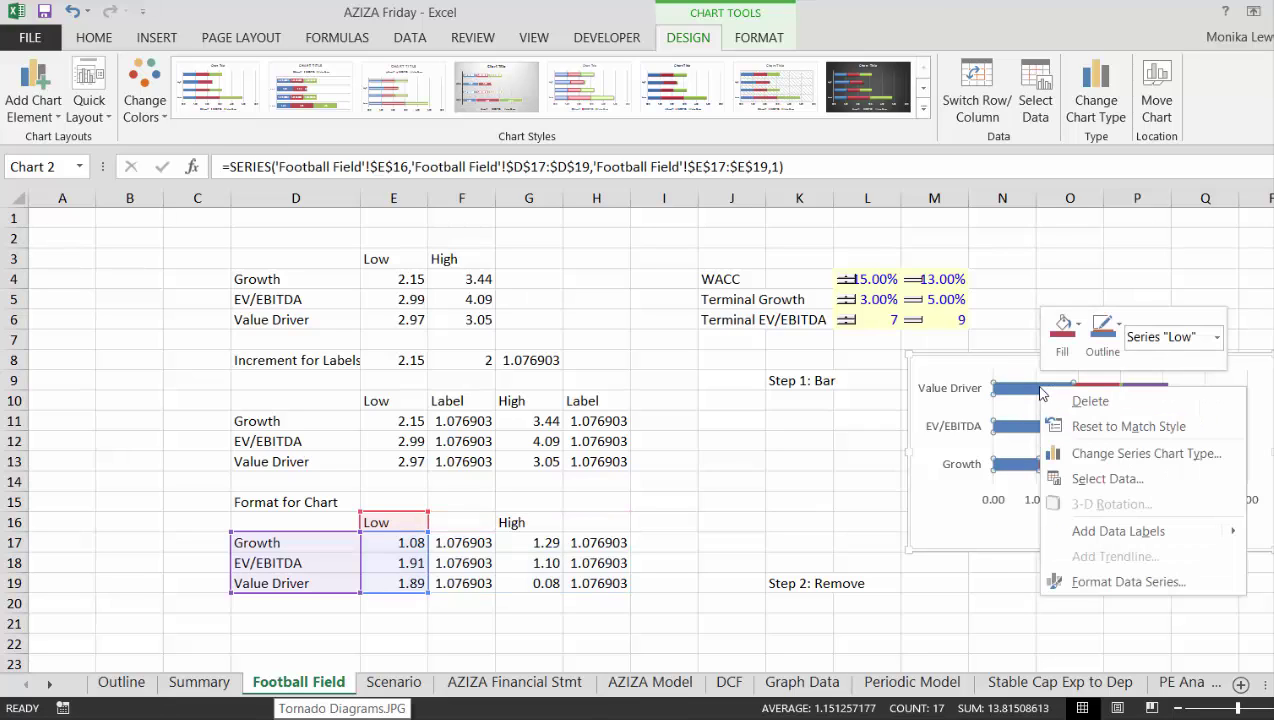
key("Escape")
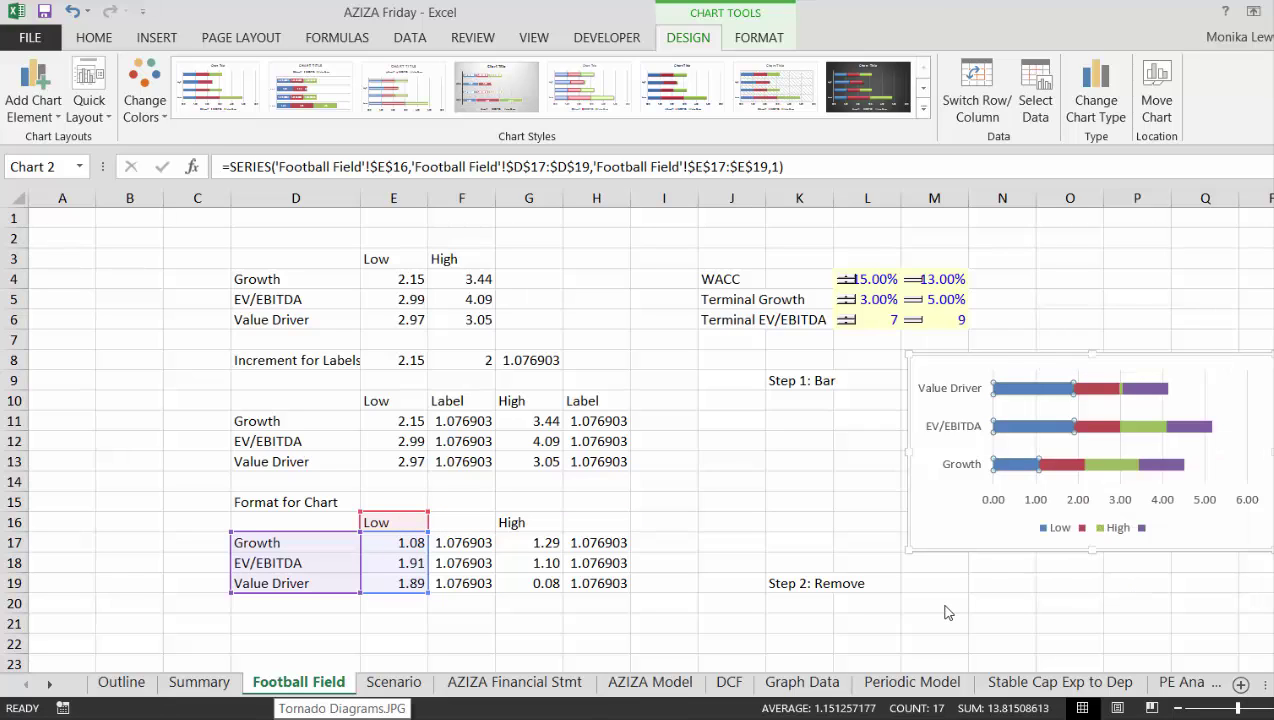
key("Escape")
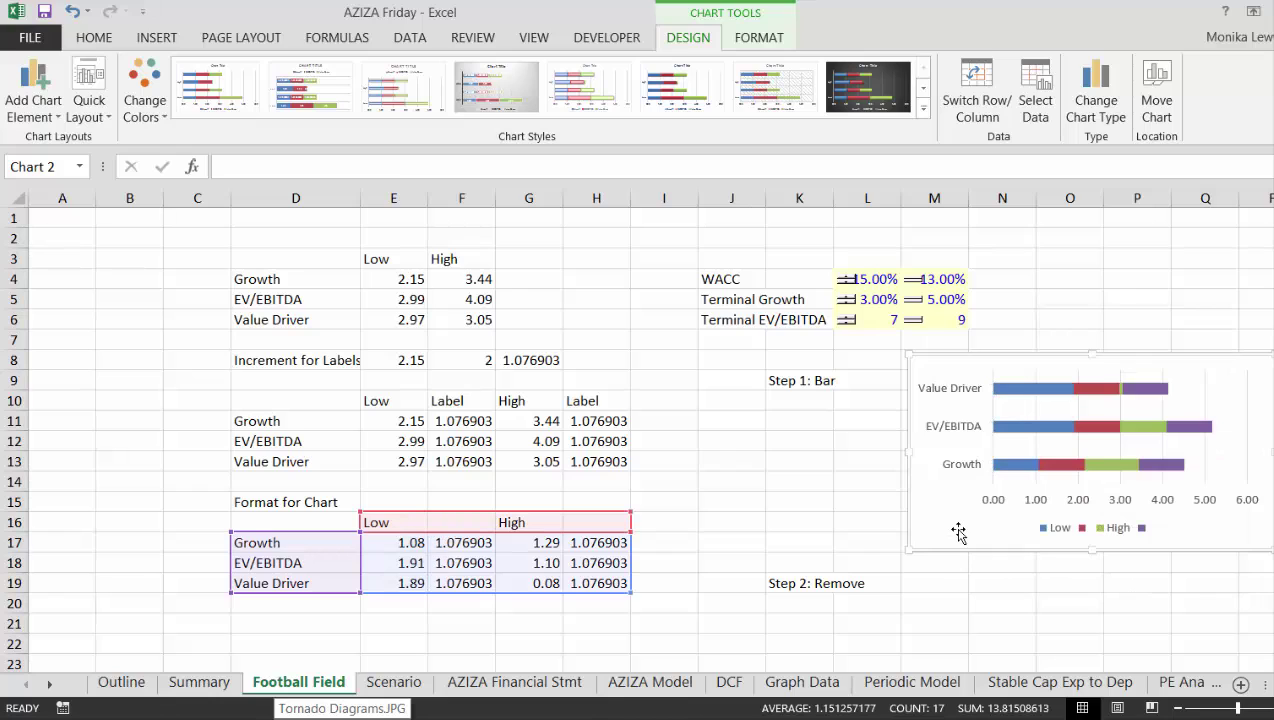
Copy the stacked bar chart and paste the duplicate at M19 beside the Step 2 caption.
key("Escape")
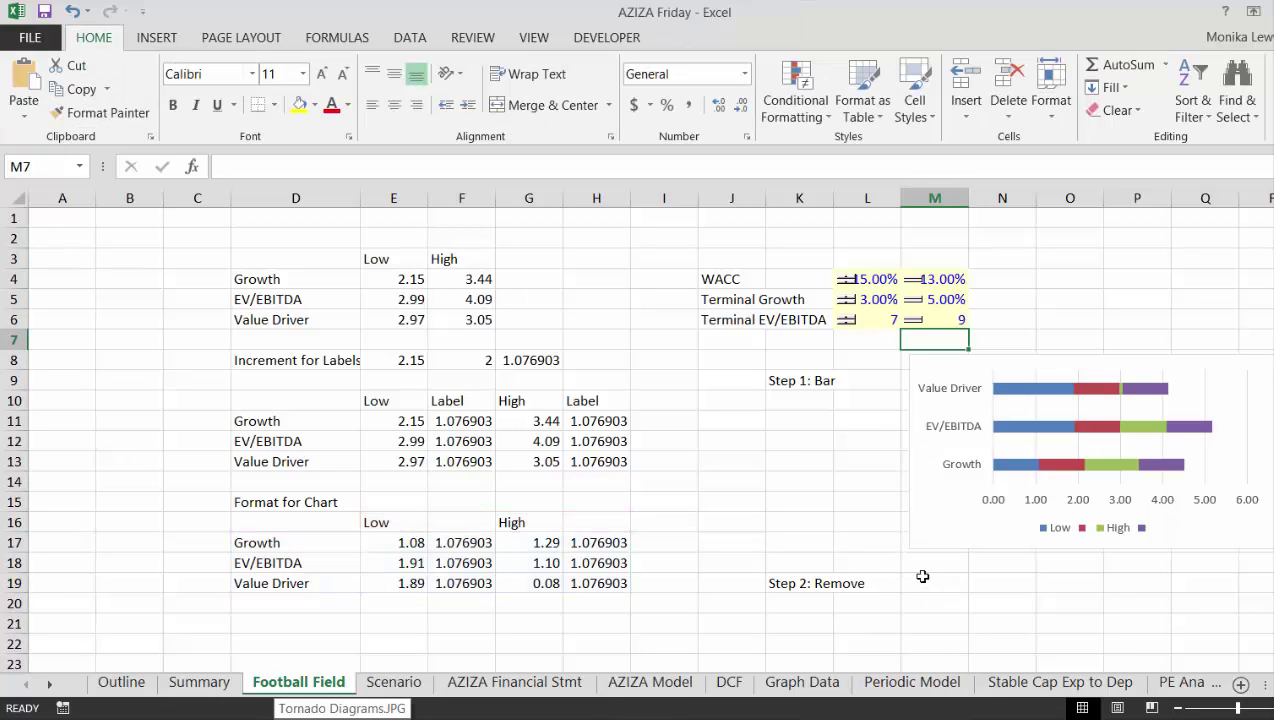
left_click(922, 577)
key("ctrl+v")
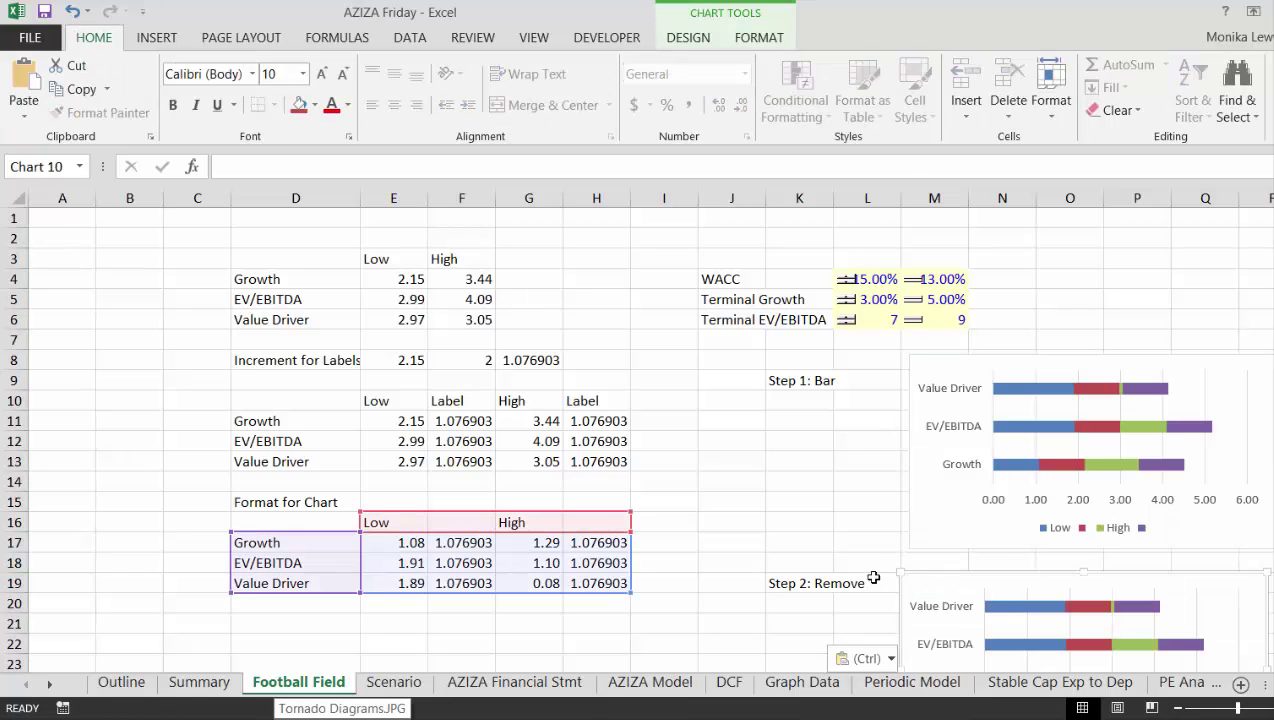
Complete the Step 2 caption in K19 so it reads "Step 2: Remove Fill".
left_click(849, 581)
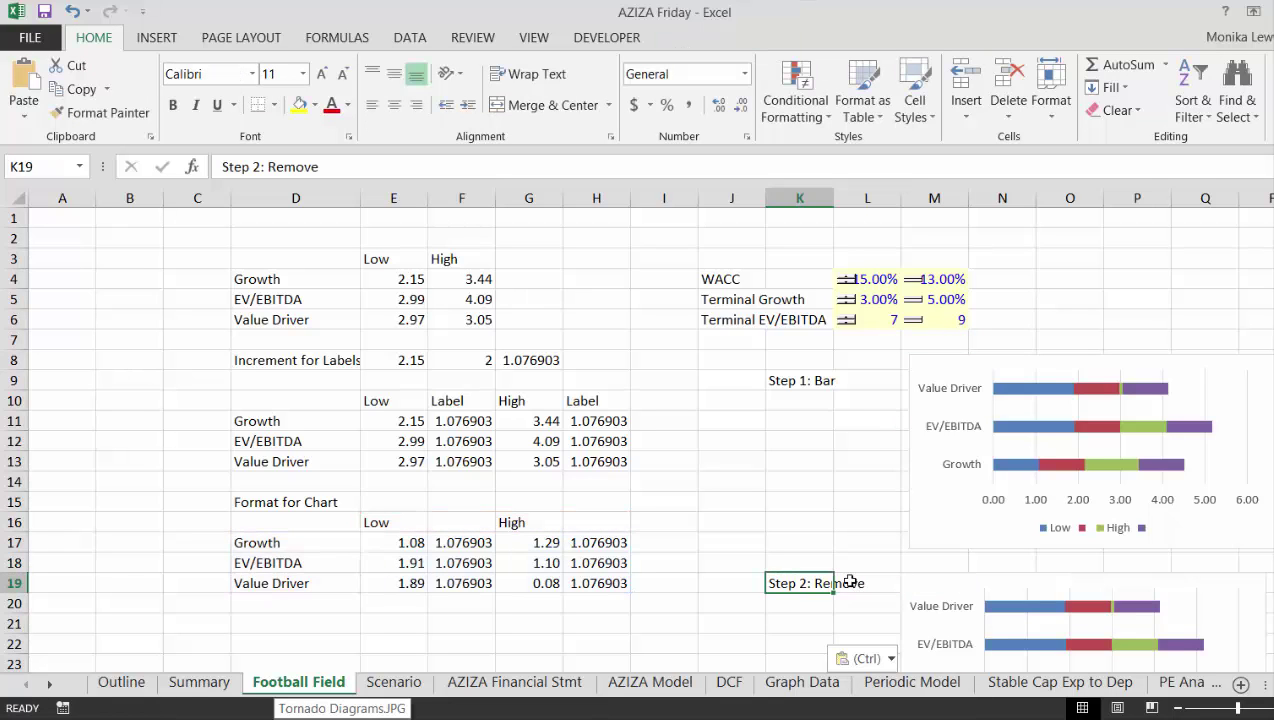
key("F2")
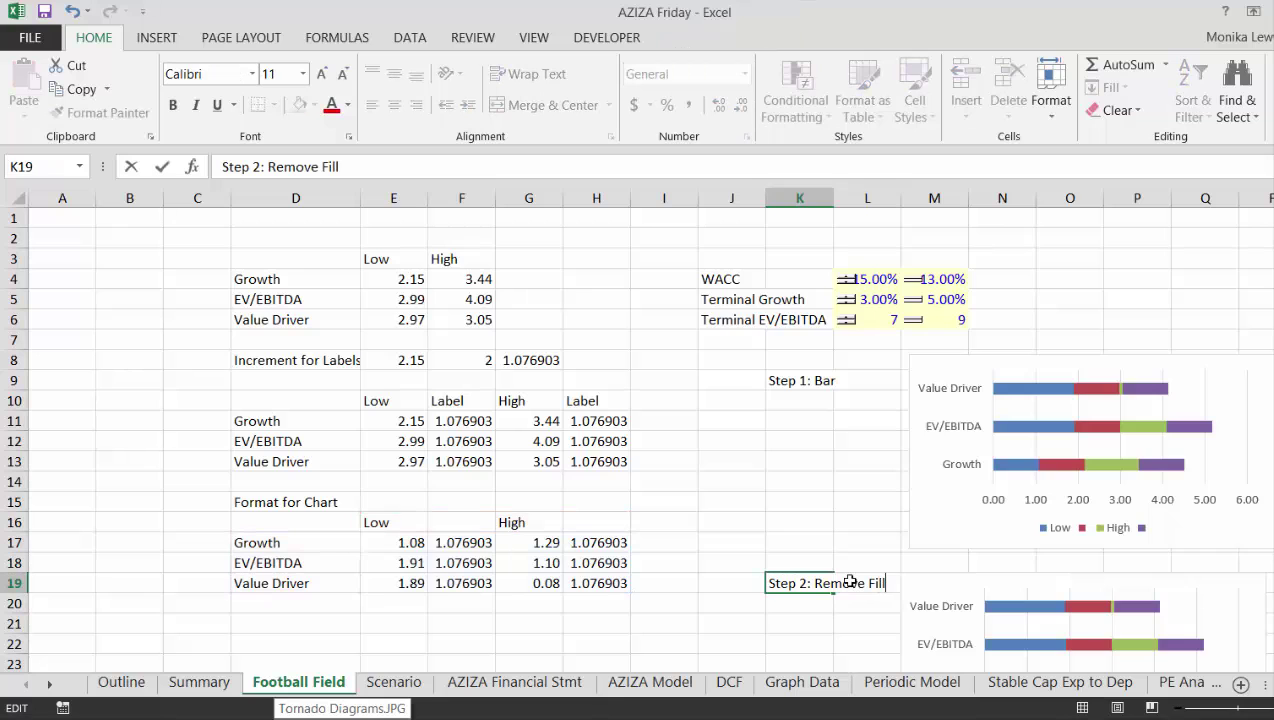
key("Return")
Set the Low series of the Step 2 chart to No fill and close the formatting pane.
key("Down")
key("Down")
key("Down")
key("Down")
key("Down")
key("Down")
key("Down")
key("Down")
key("Down")
key("Down")
key("Down")
key("Down")
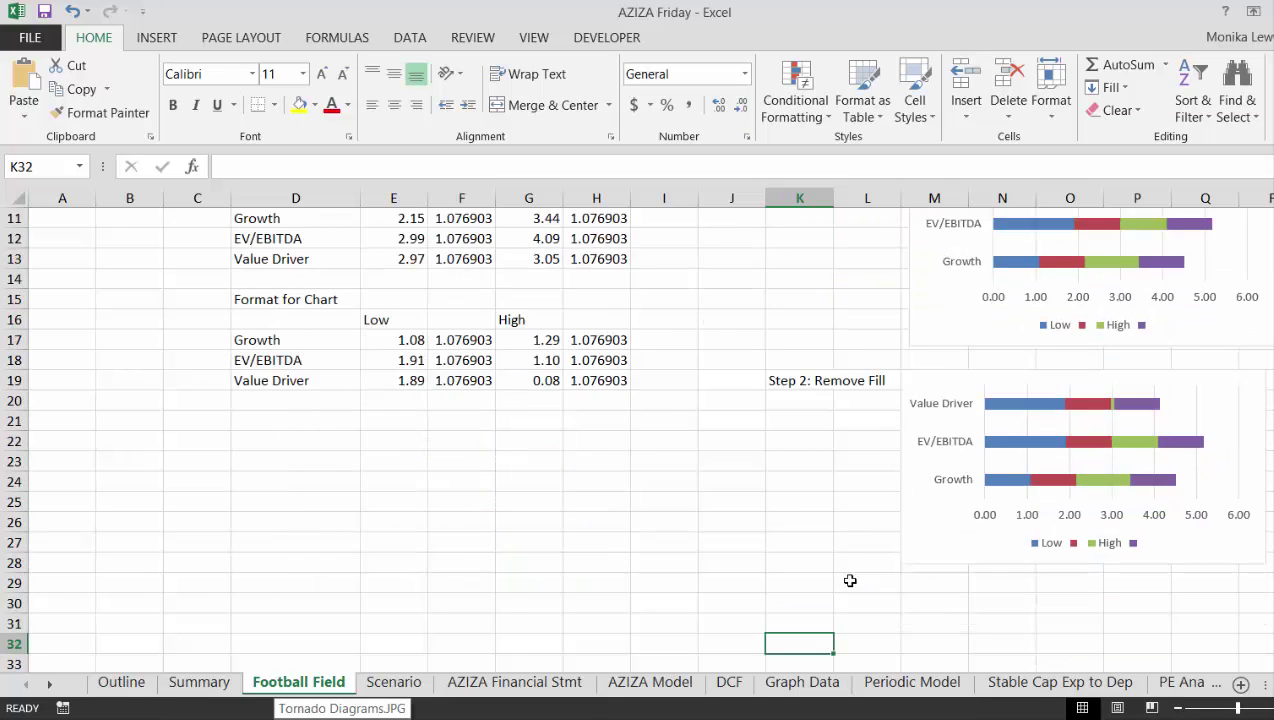
key("Down")
key("Down")
key("Down")
key("Down")
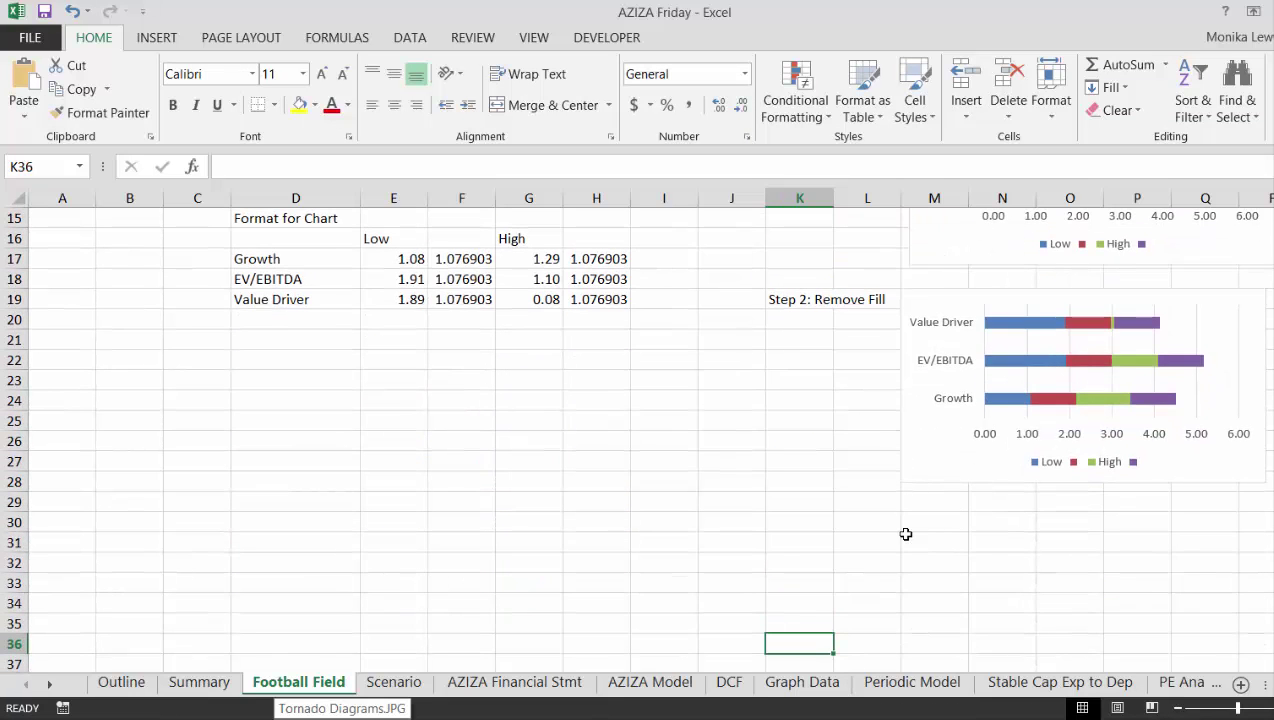
left_click(1027, 325)
right_click(1027, 325)
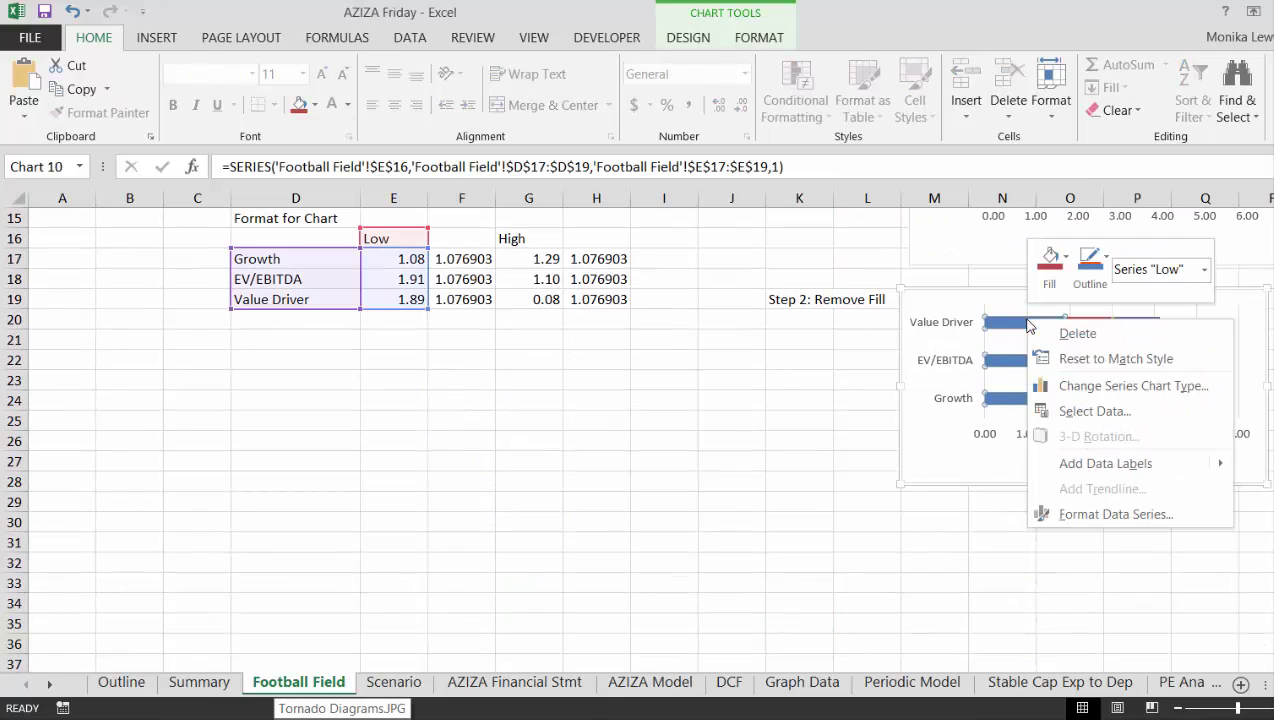
left_click(1050, 515)
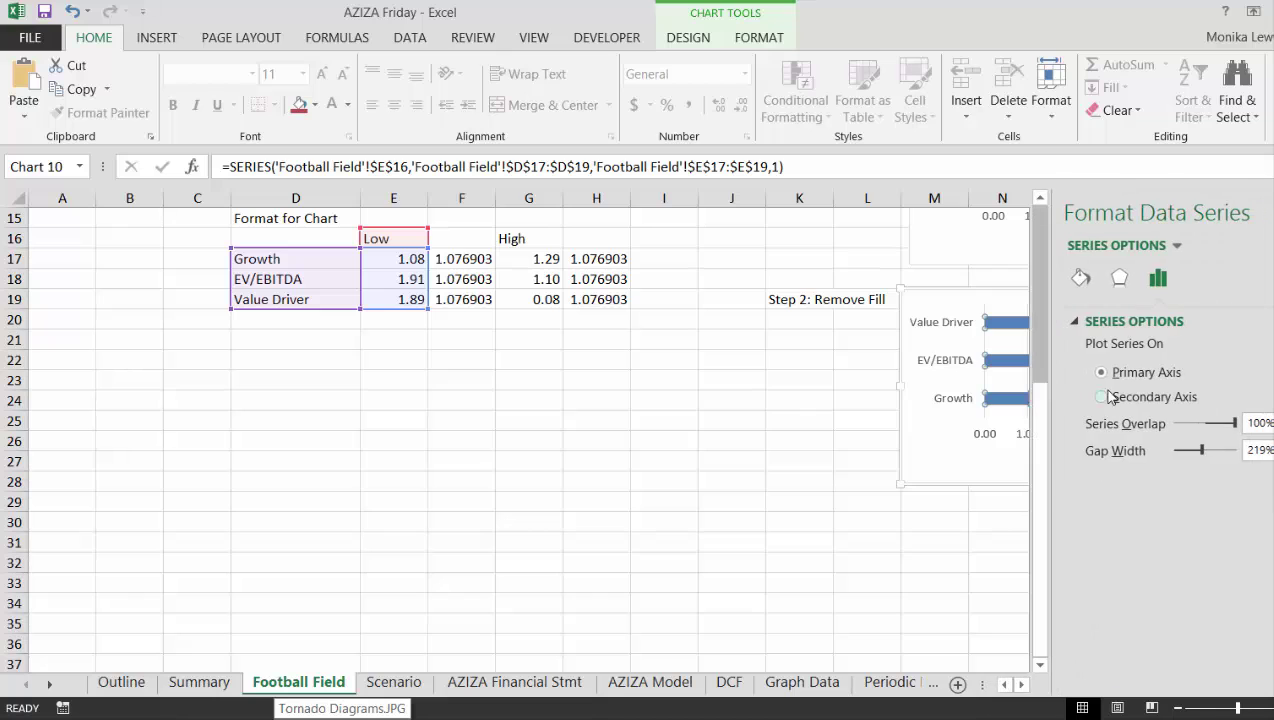
left_click(1080, 280)
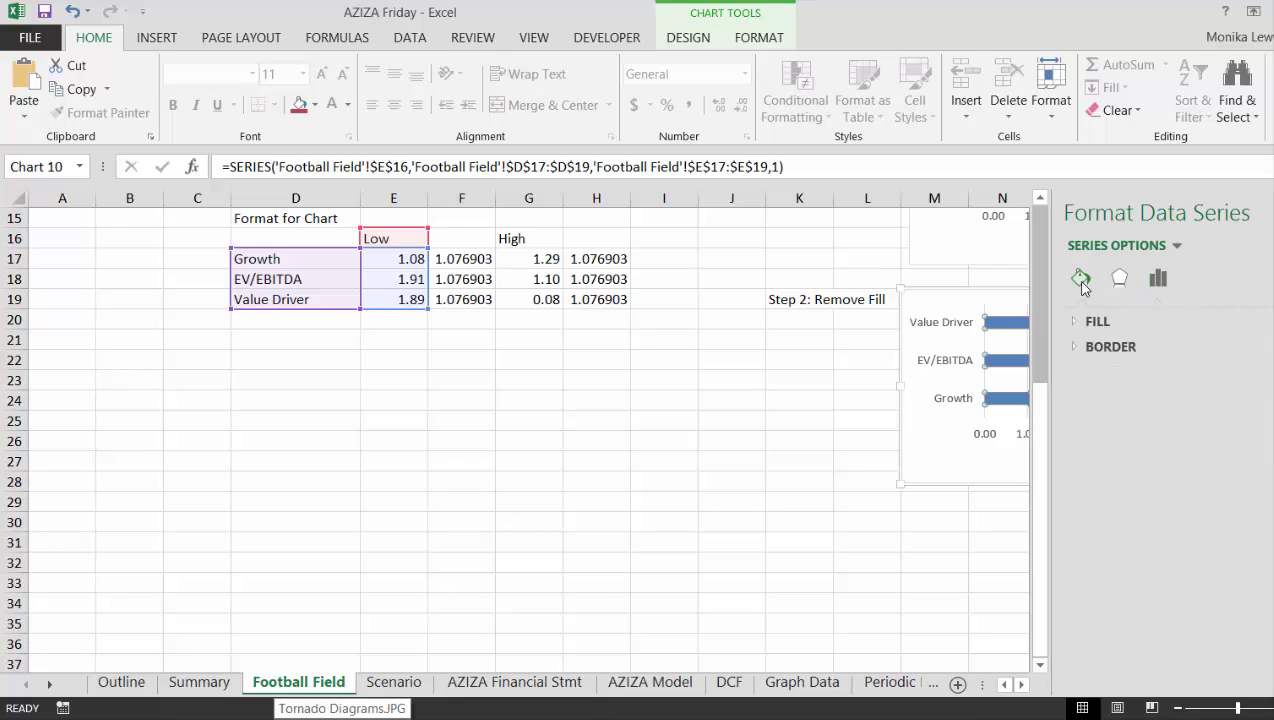
left_click(1091, 324)
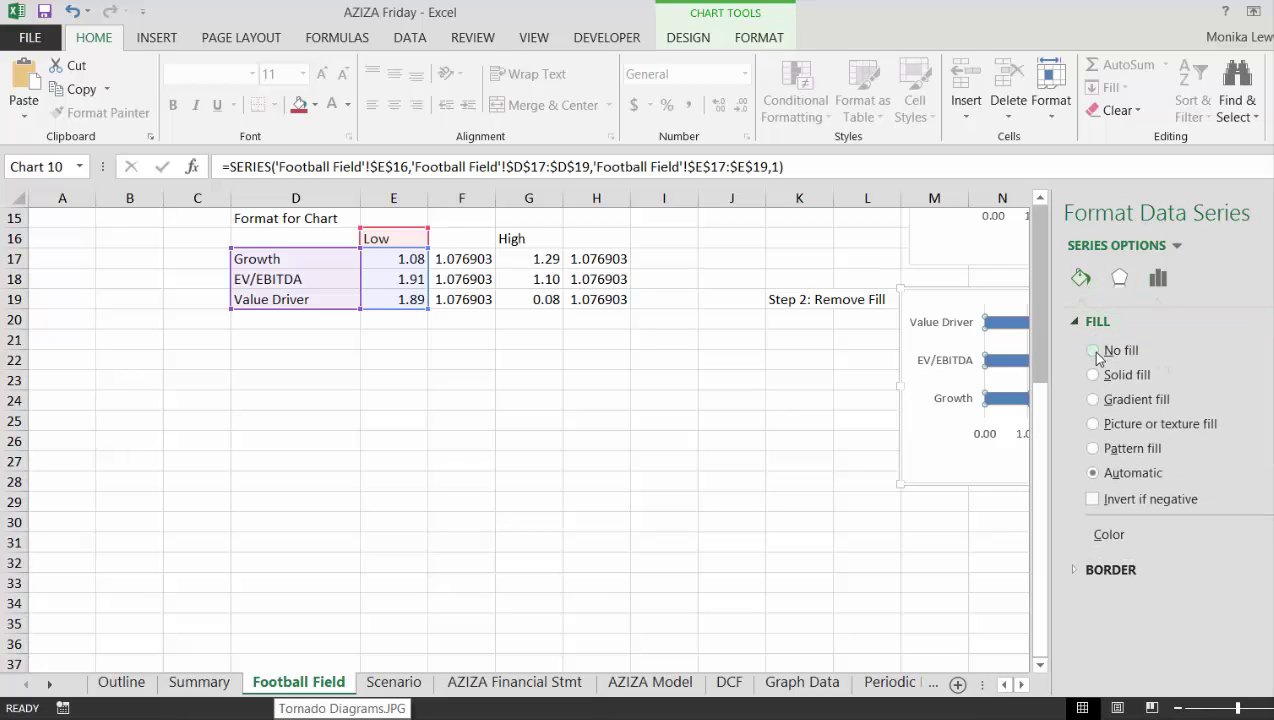
left_click(1094, 351)
left_click(945, 637)
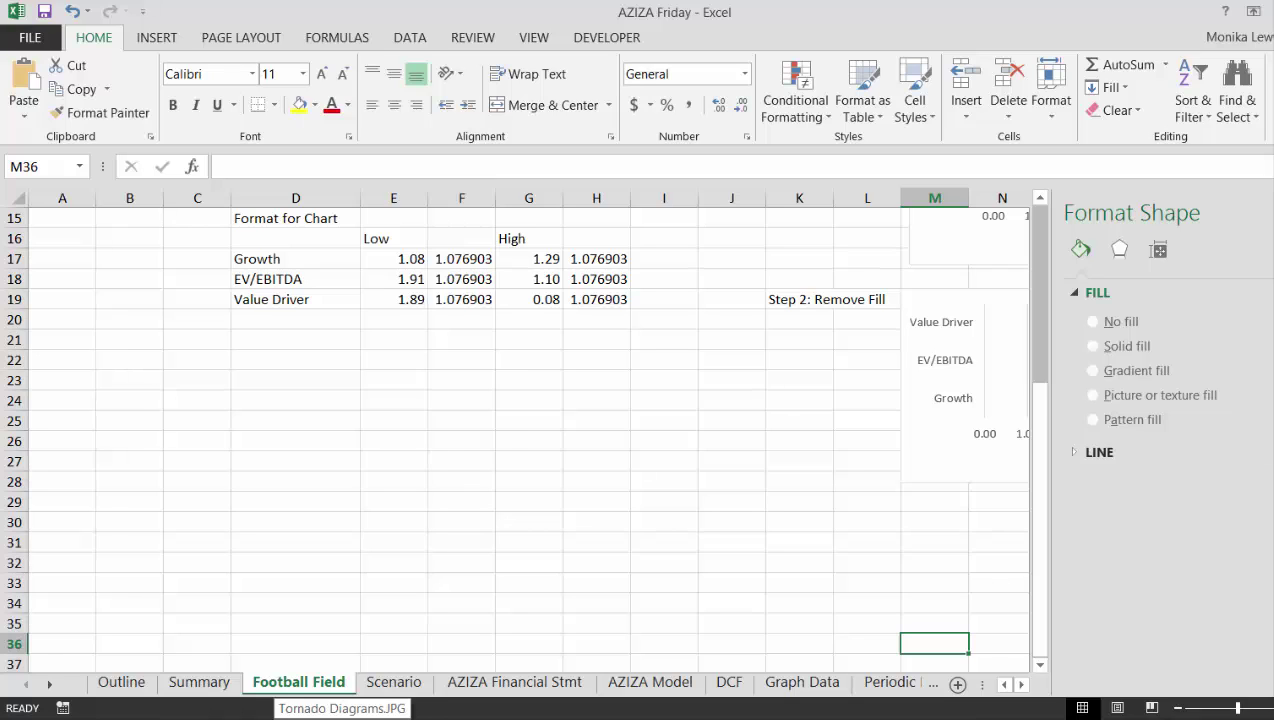
left_click(1268, 212)
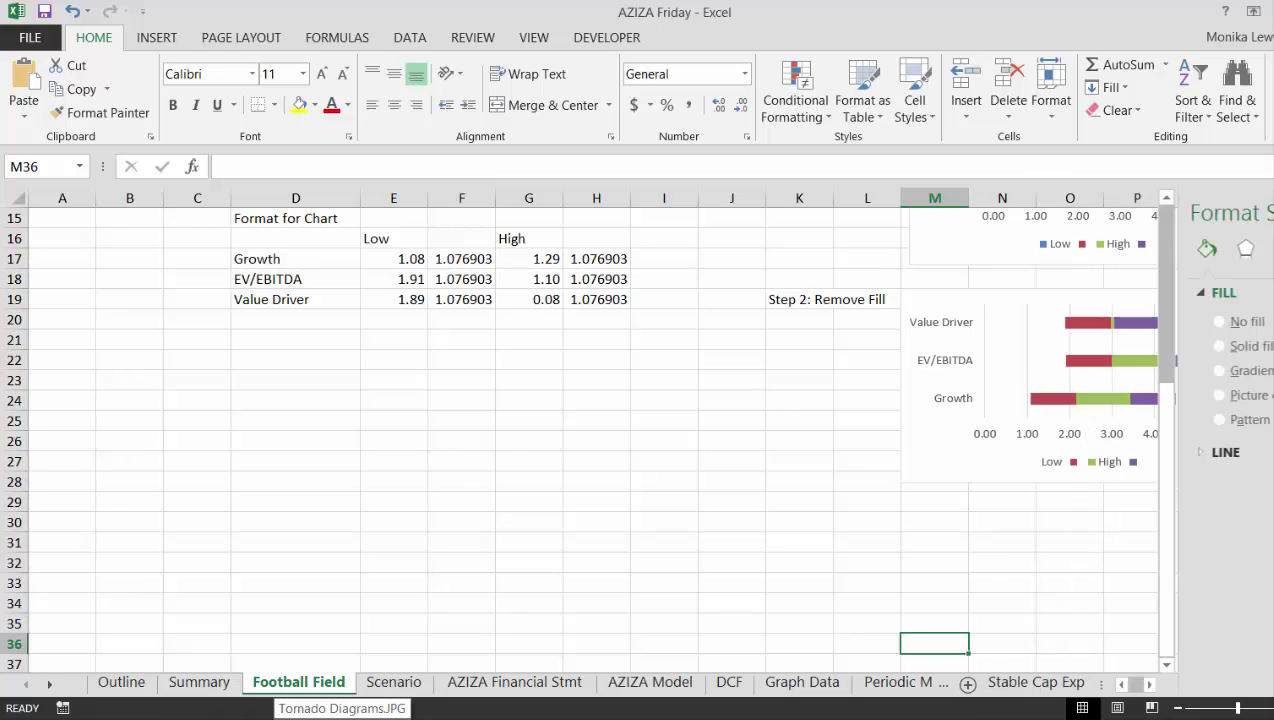
Try setting the label series after High (H17:H19) in the Step 2 chart to No fill.
right_click(1148, 332)
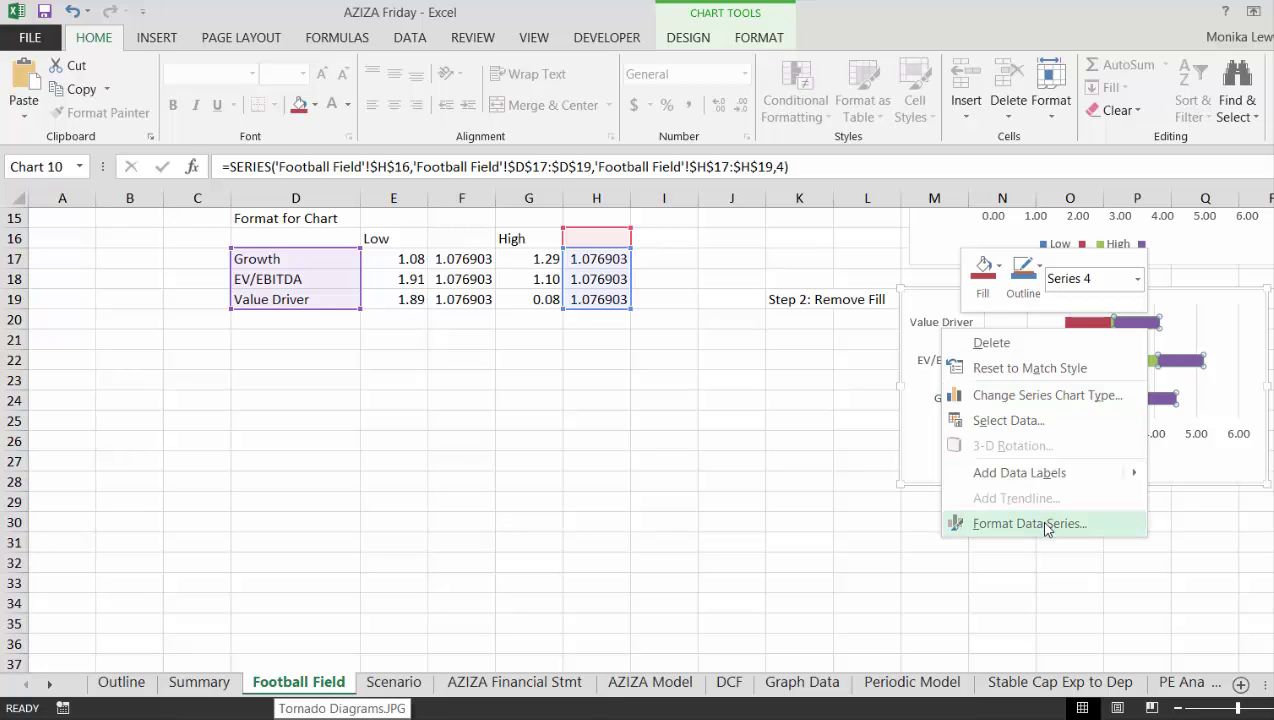
left_click(1030, 523)
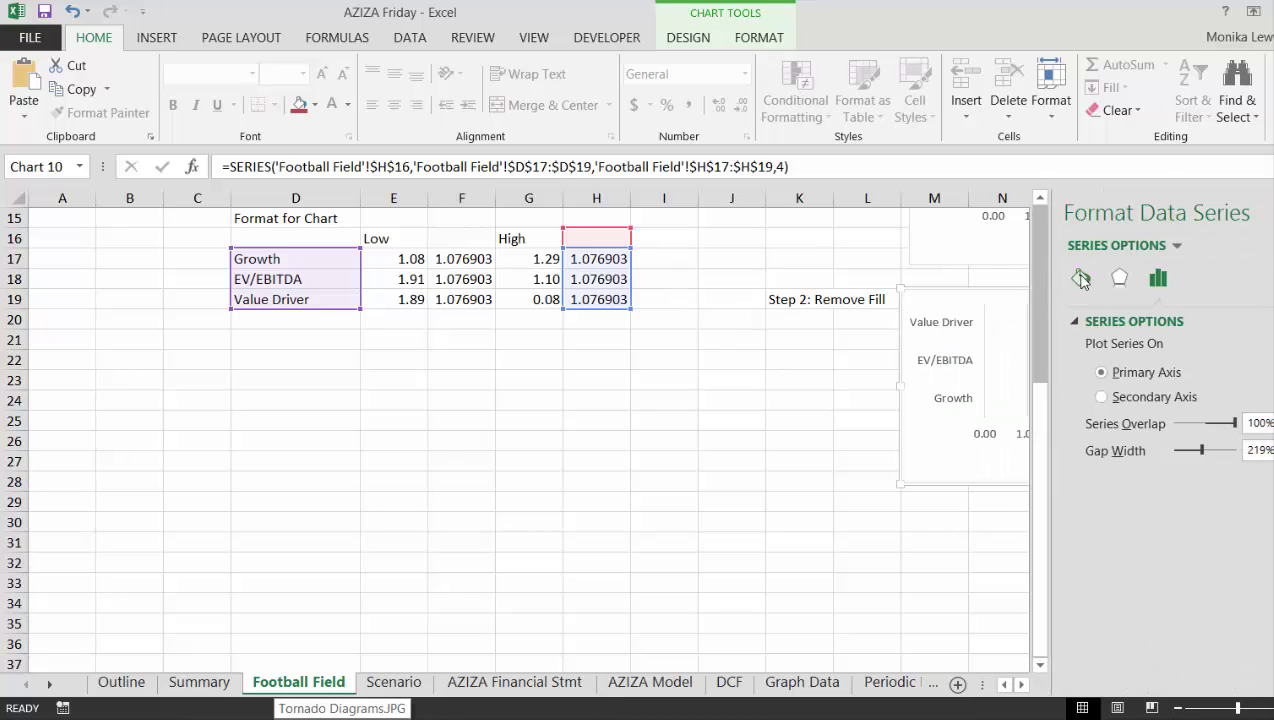
left_click(1080, 279)
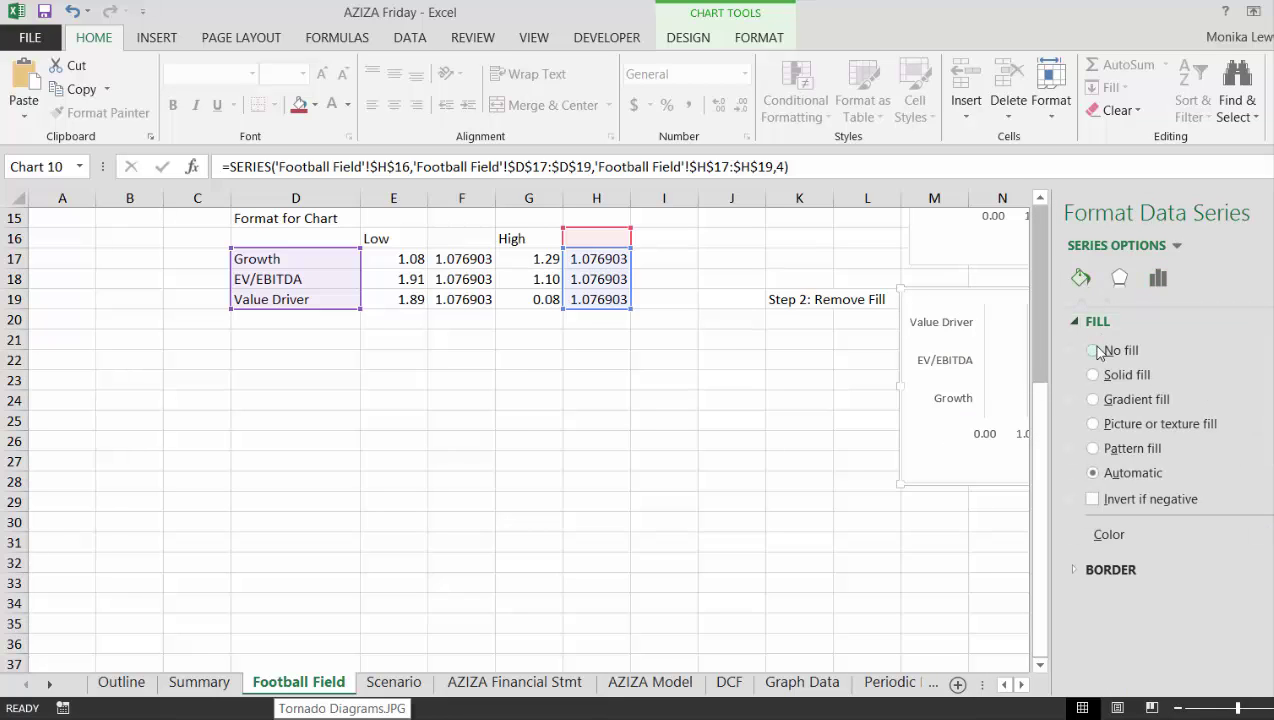
left_click(1096, 351)
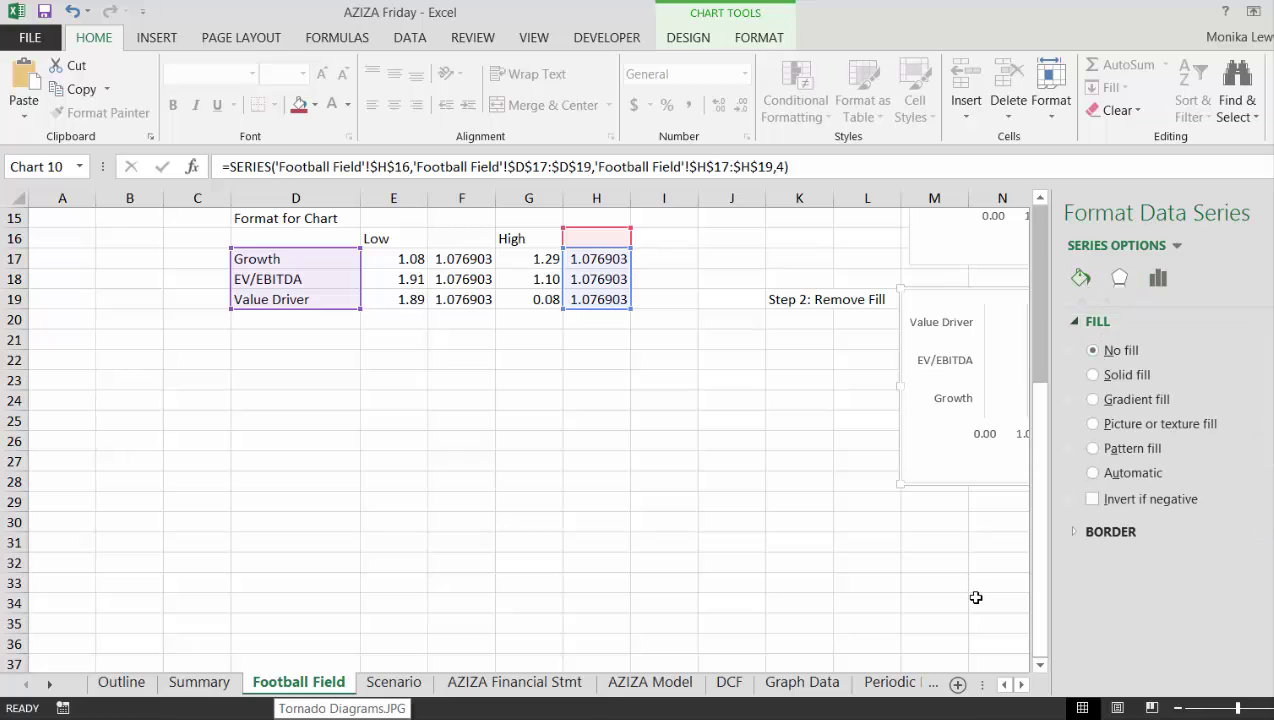
left_click(976, 597)
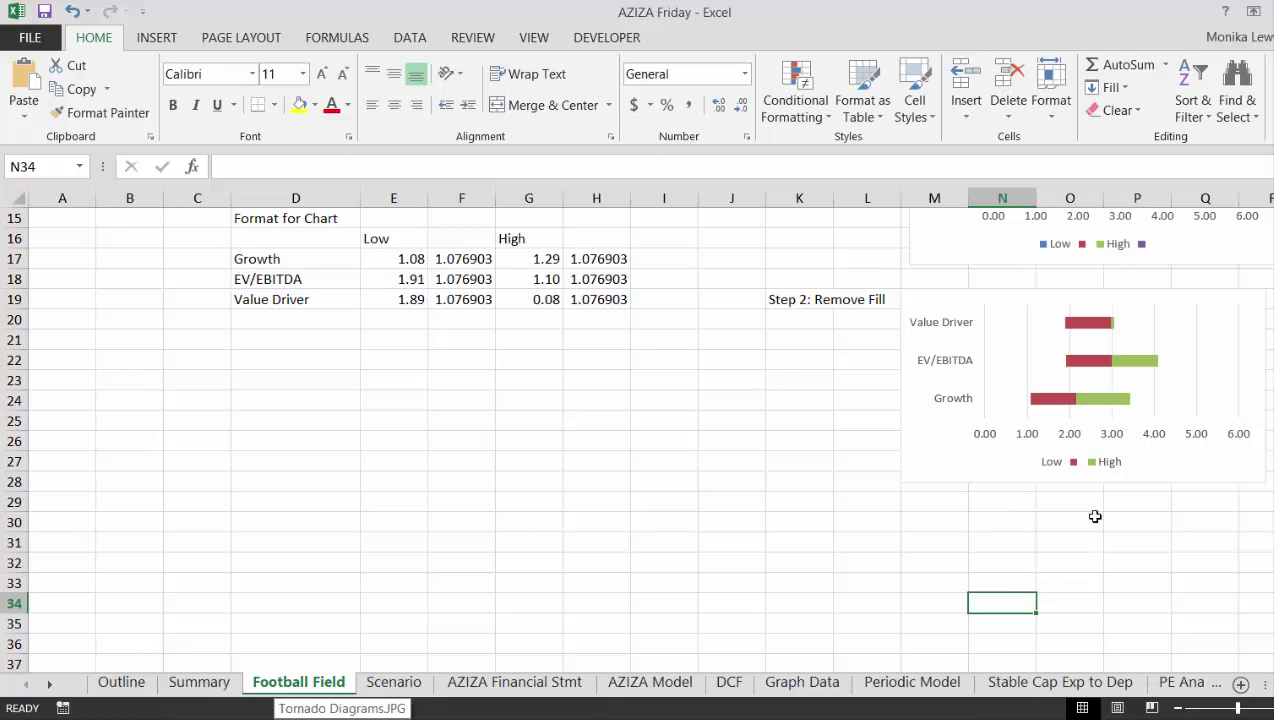
left_click(1101, 532)
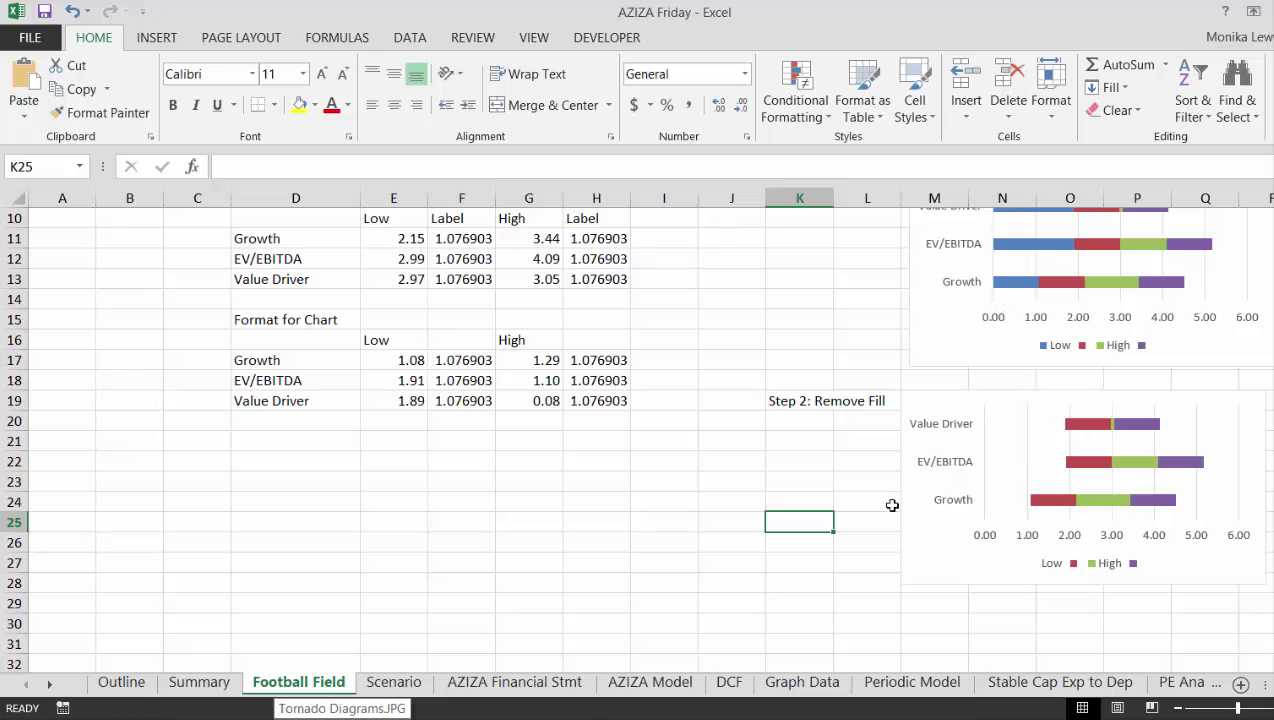
Add data labels to the two unnamed label series, F17:F19 and H17:H19, in the Step 2 chart.
left_click(1080, 432)
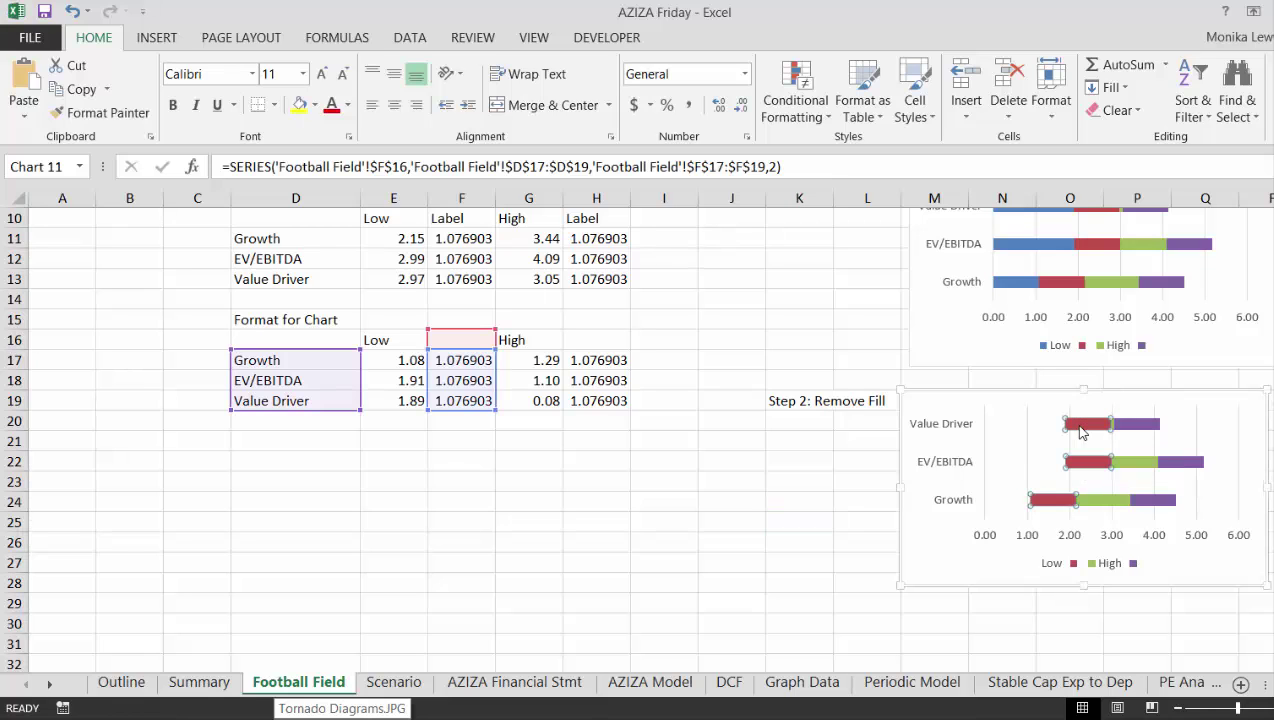
right_click(1080, 432)
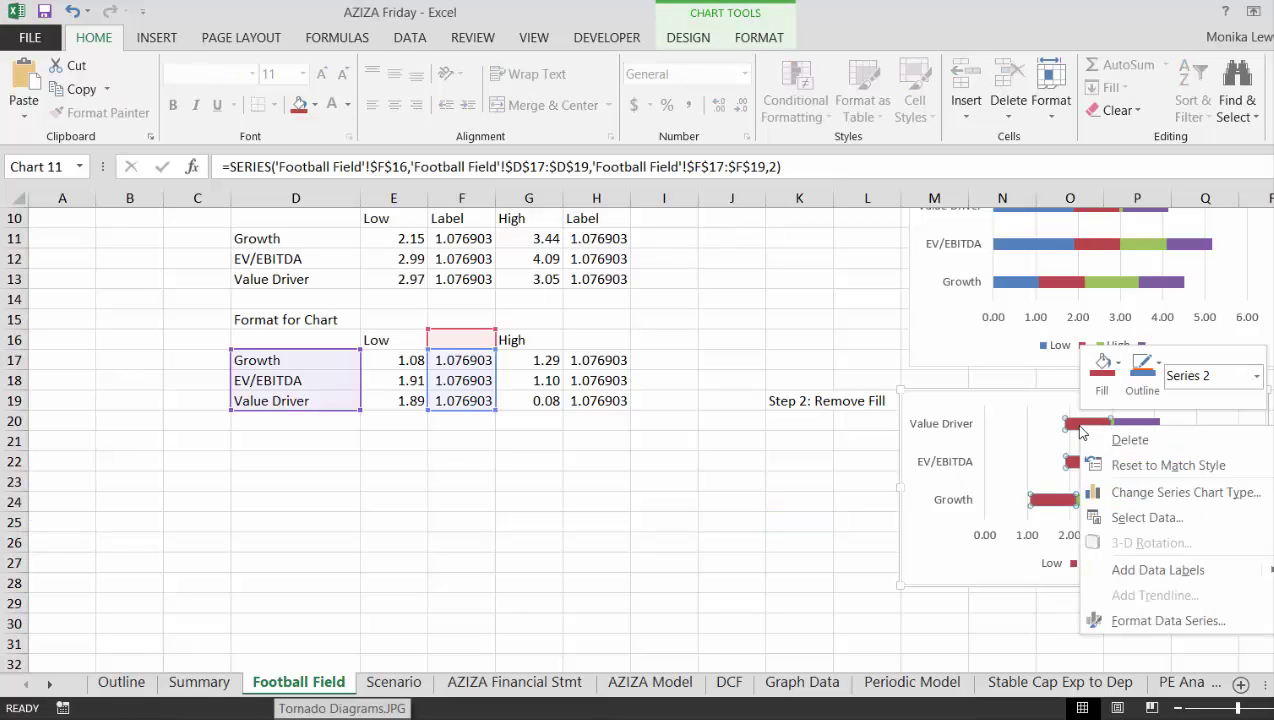
left_click(1118, 579)
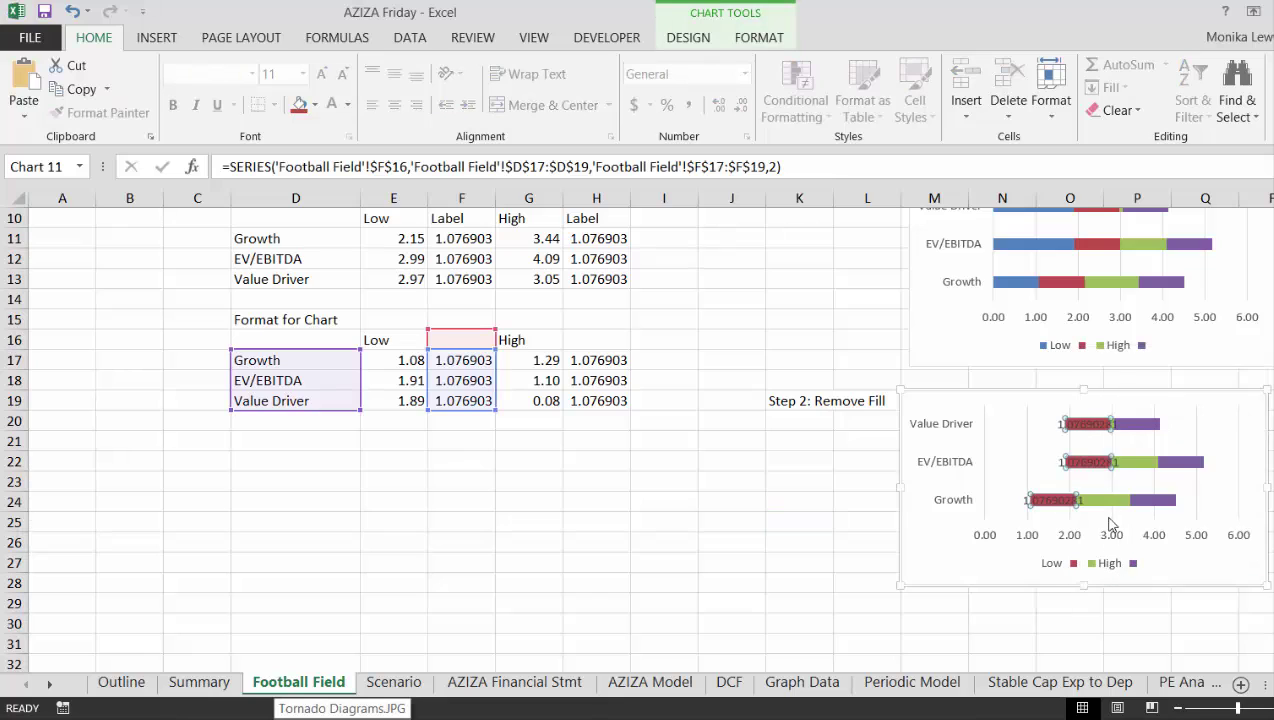
left_click(1140, 425)
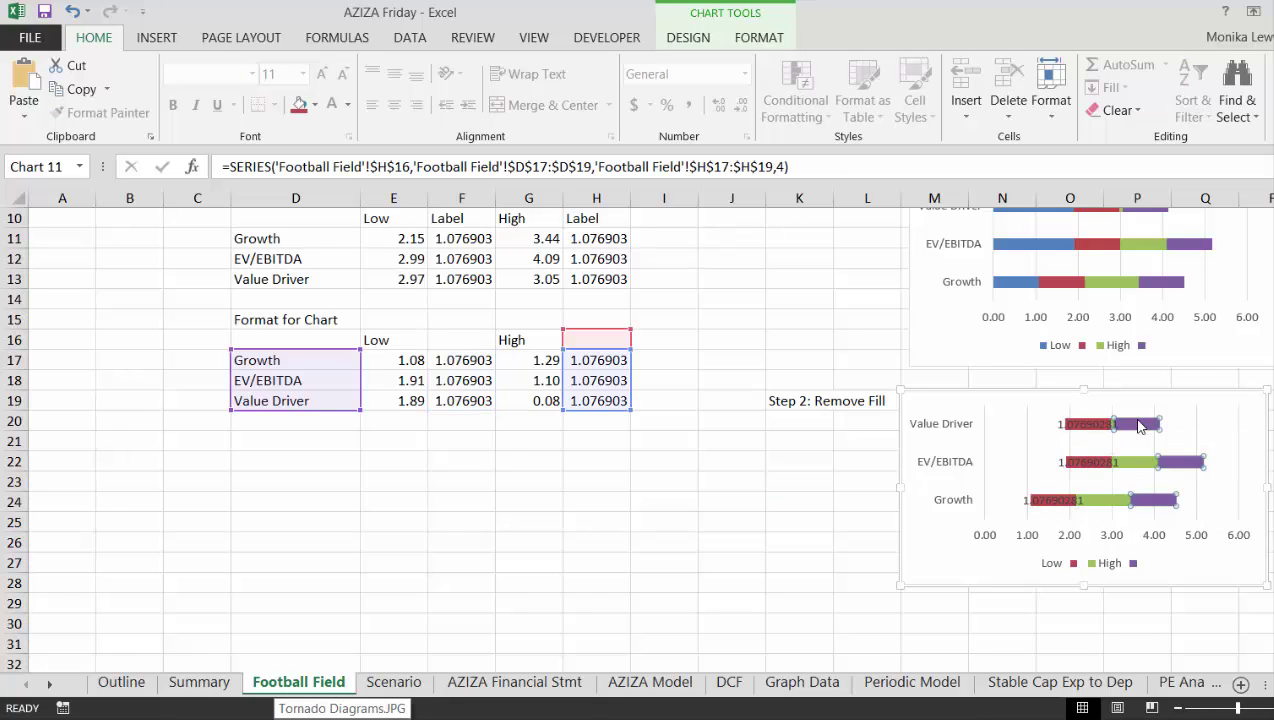
right_click(1140, 425)
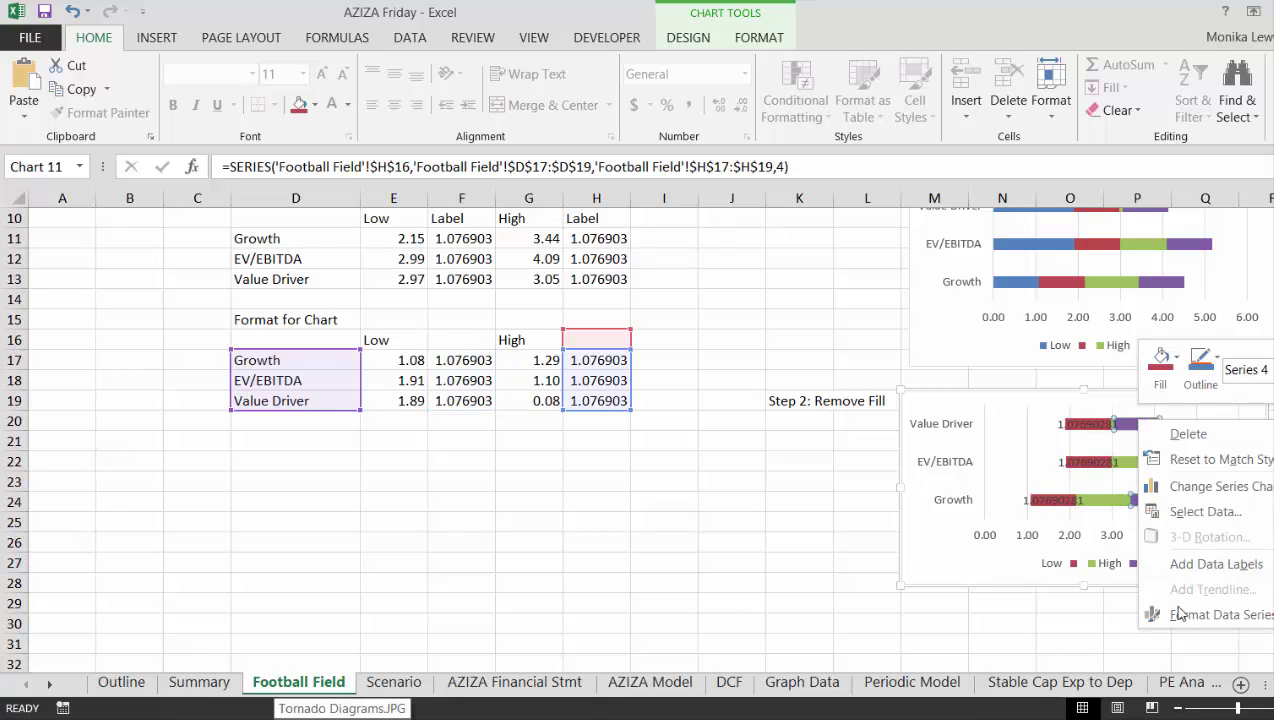
left_click(1182, 566)
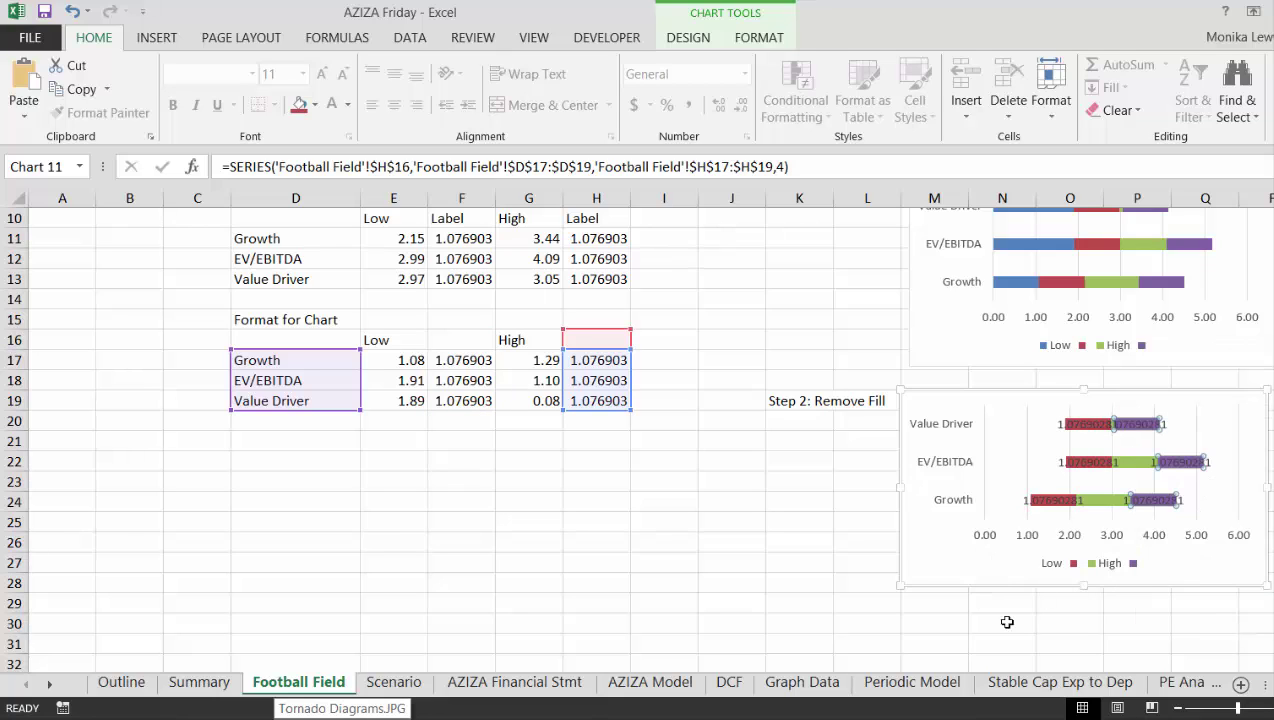
left_click(967, 649)
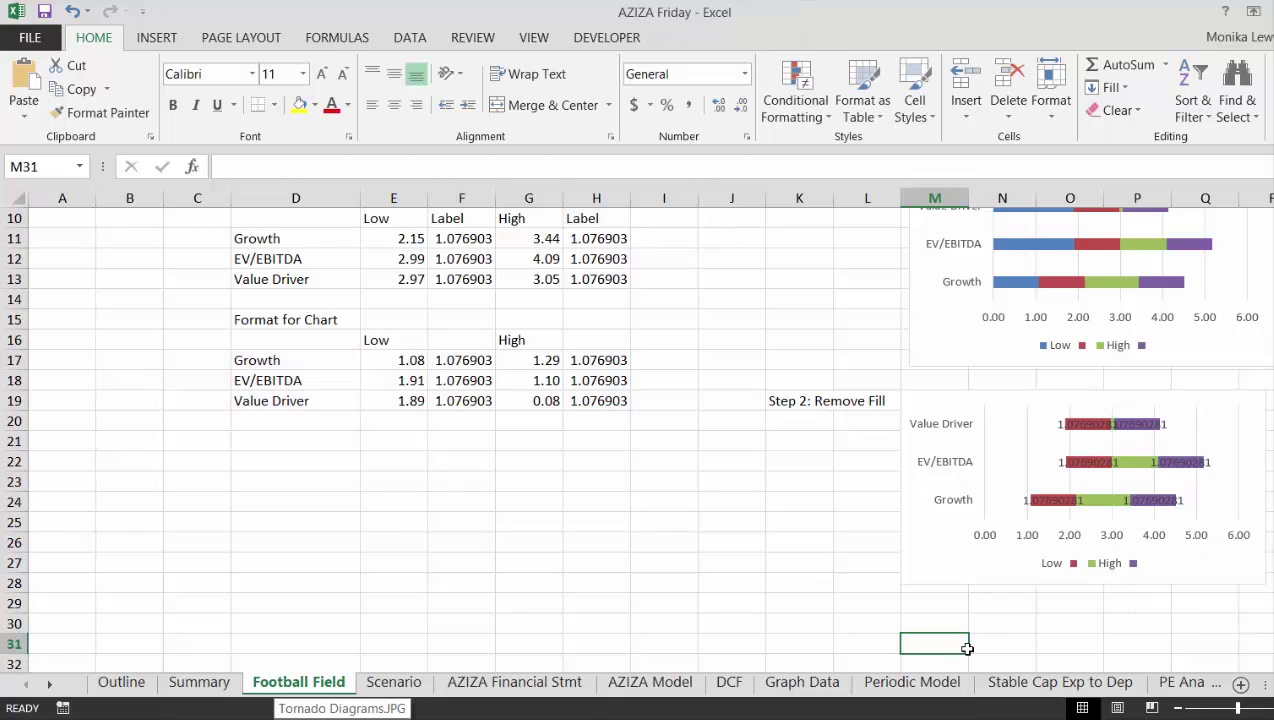
Format F17:H19 of the Format for Chart table as numbers with two decimal places.
left_click(446, 363)
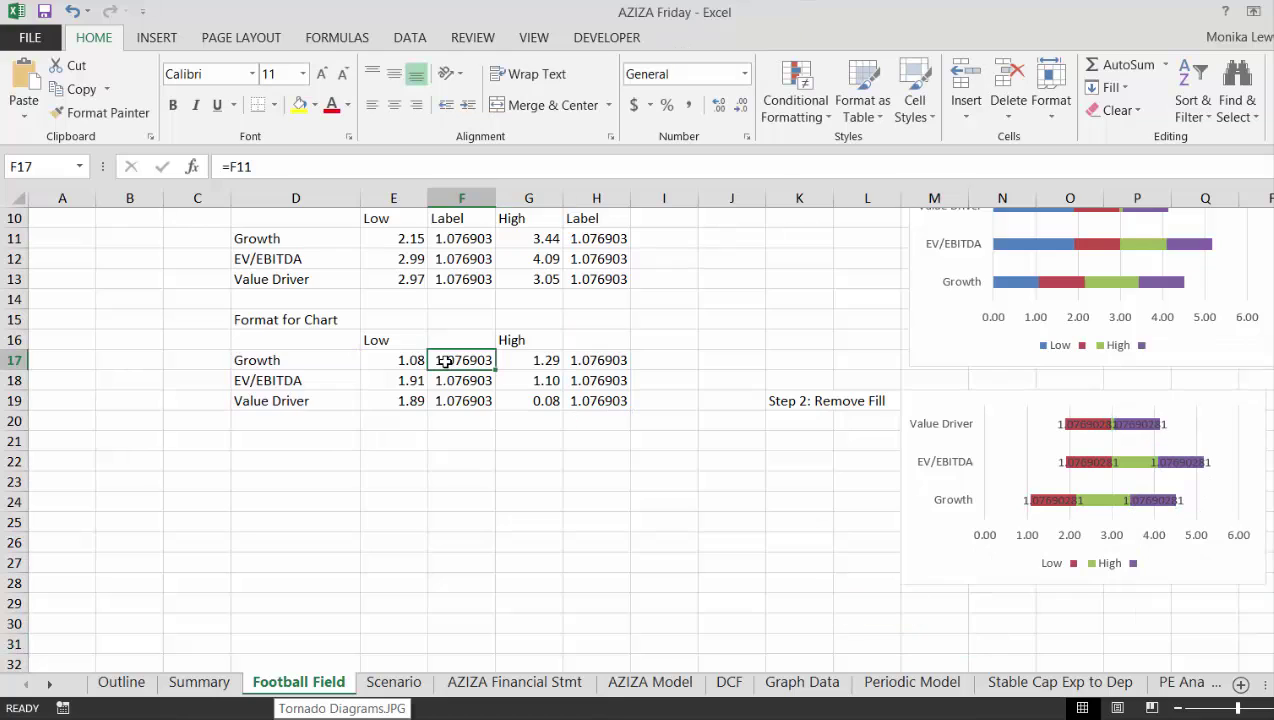
key("shift+Down")
key("shift+Down")
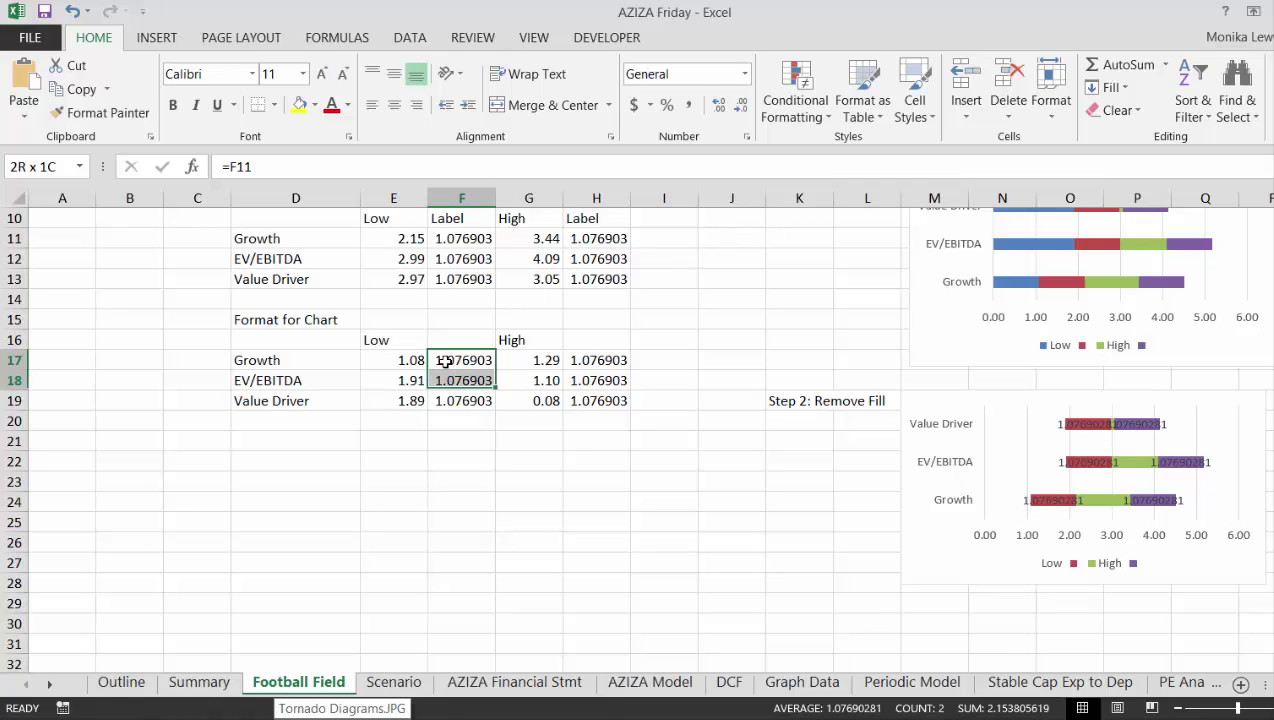
key("shift+Right")
key("shift+Right")
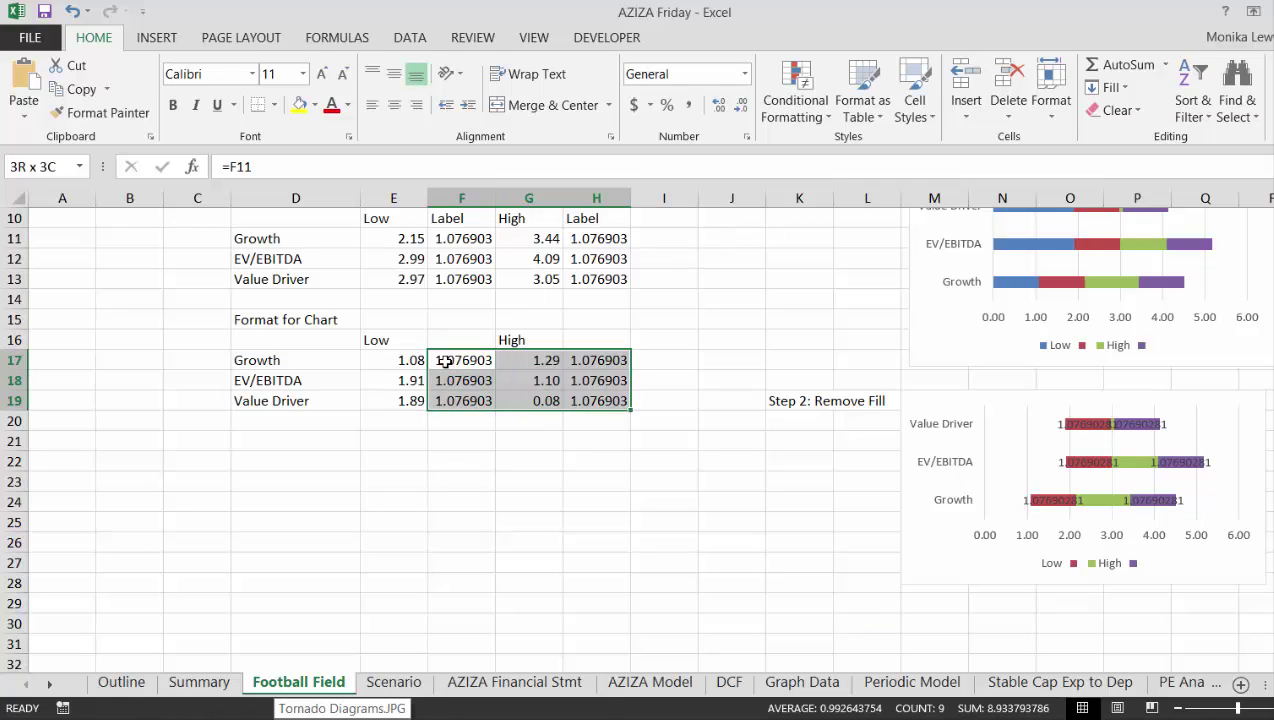
key("ctrl+shift+1")
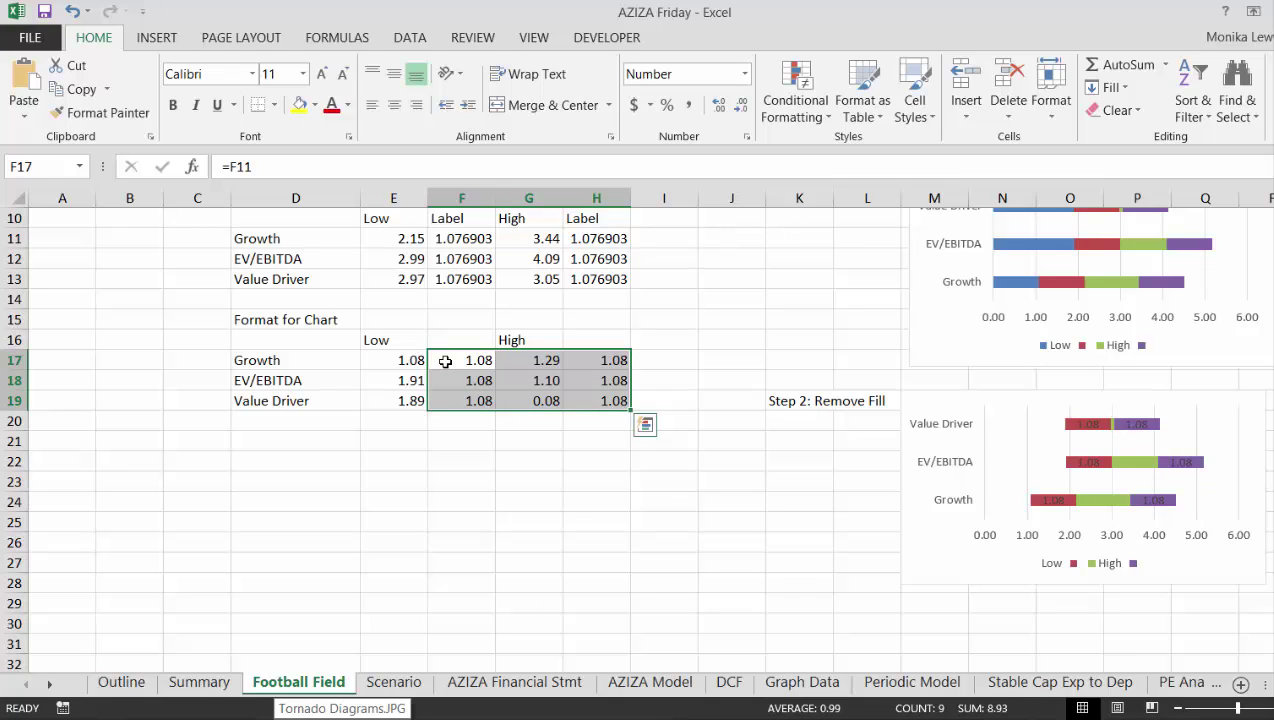
left_click(621, 537)
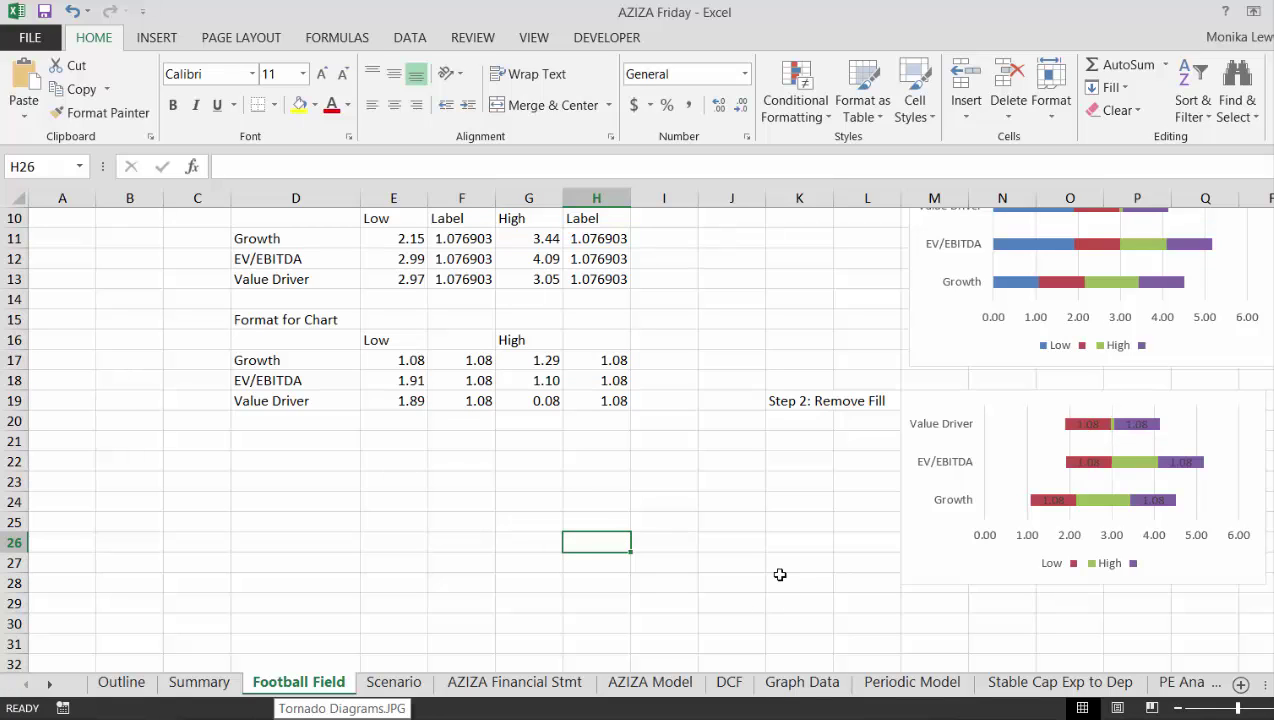
Enter the caption "Step 3: Repair Data Labels" in K29, below the Step 2 chart.
left_click(778, 576)
key("Down")
key("Down")
key("Down")
key("Down")
key("Down")
key("Down")
key("Down")
key("Down")
key("Down")
key("Down")
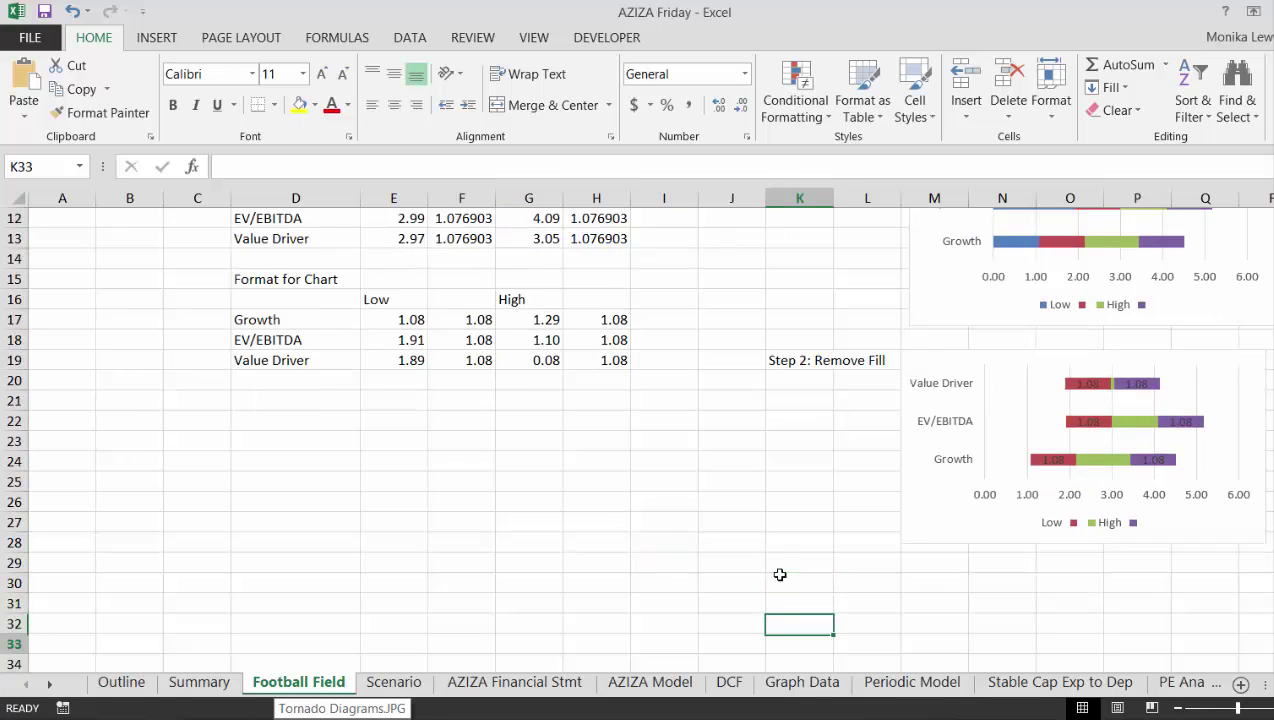
key("Up")
key("Up")
key("Up")
key("Up")
key("Up")
key("Up")
key("Up")
key("Up")
key("Up")
key("Up")
key("Up")
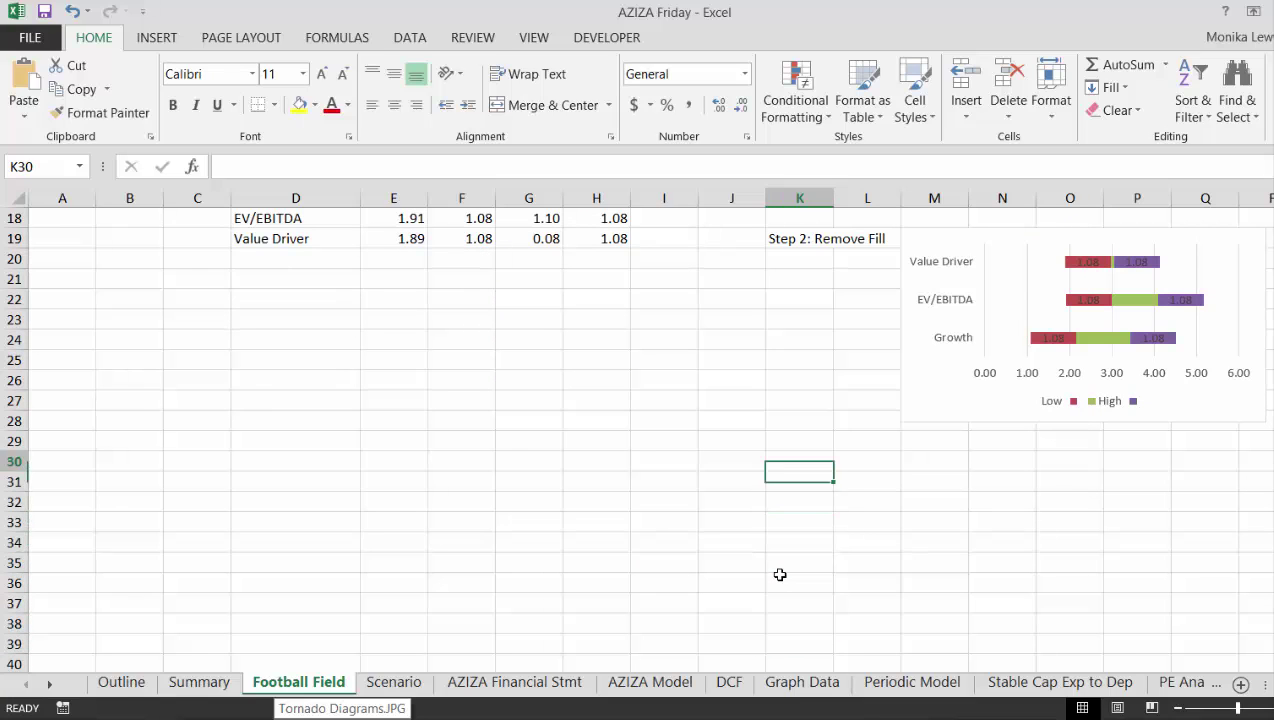
key("Down")
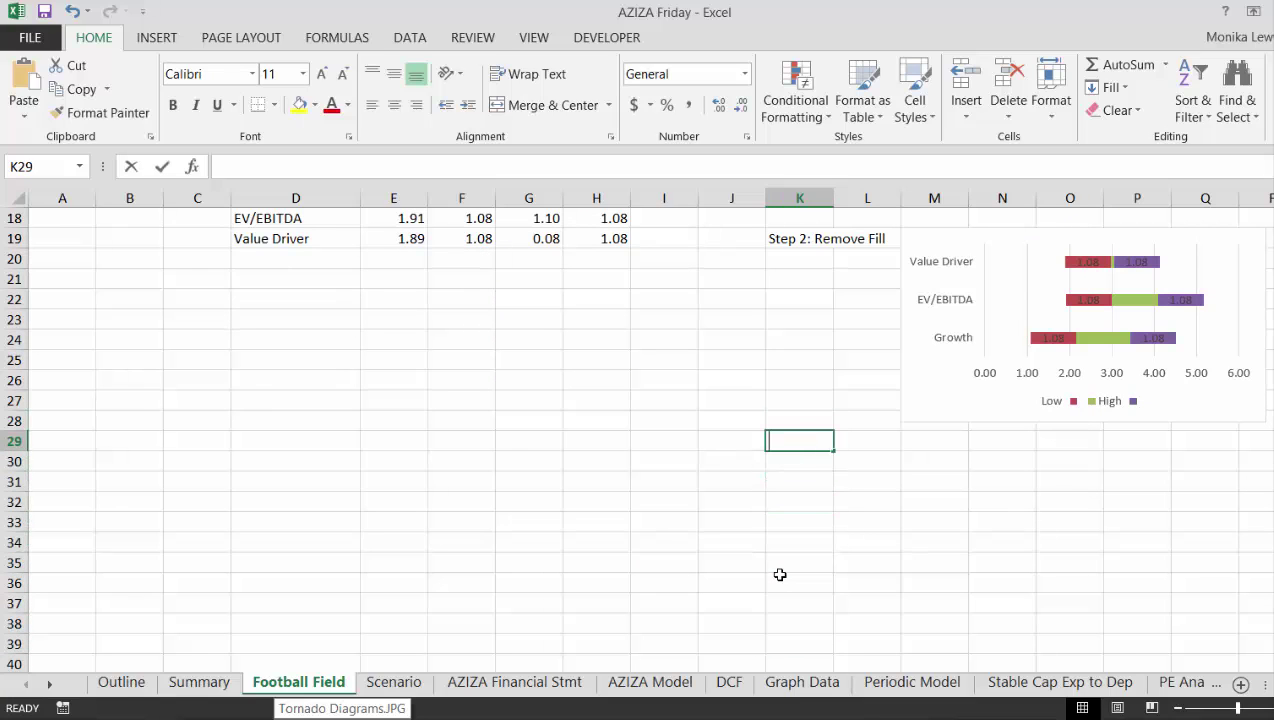
type("Step 3:")
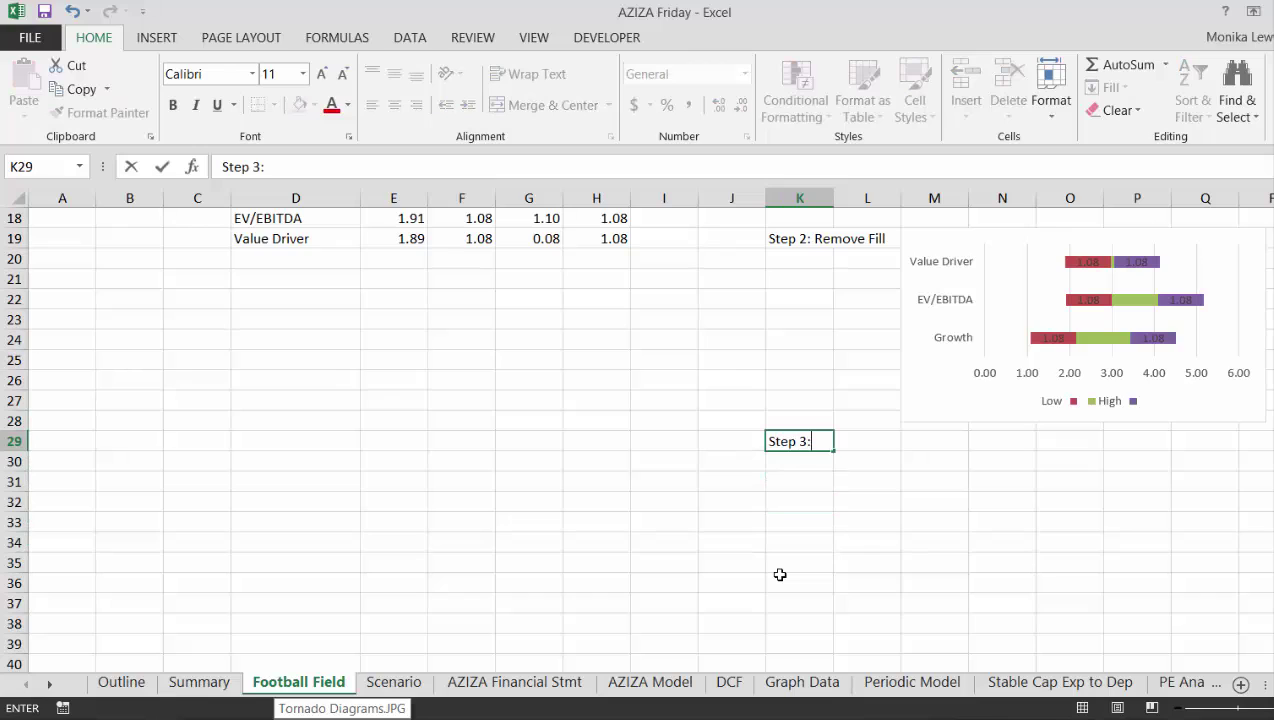
type(" Repair De")
key("BackSpace")
type("at")
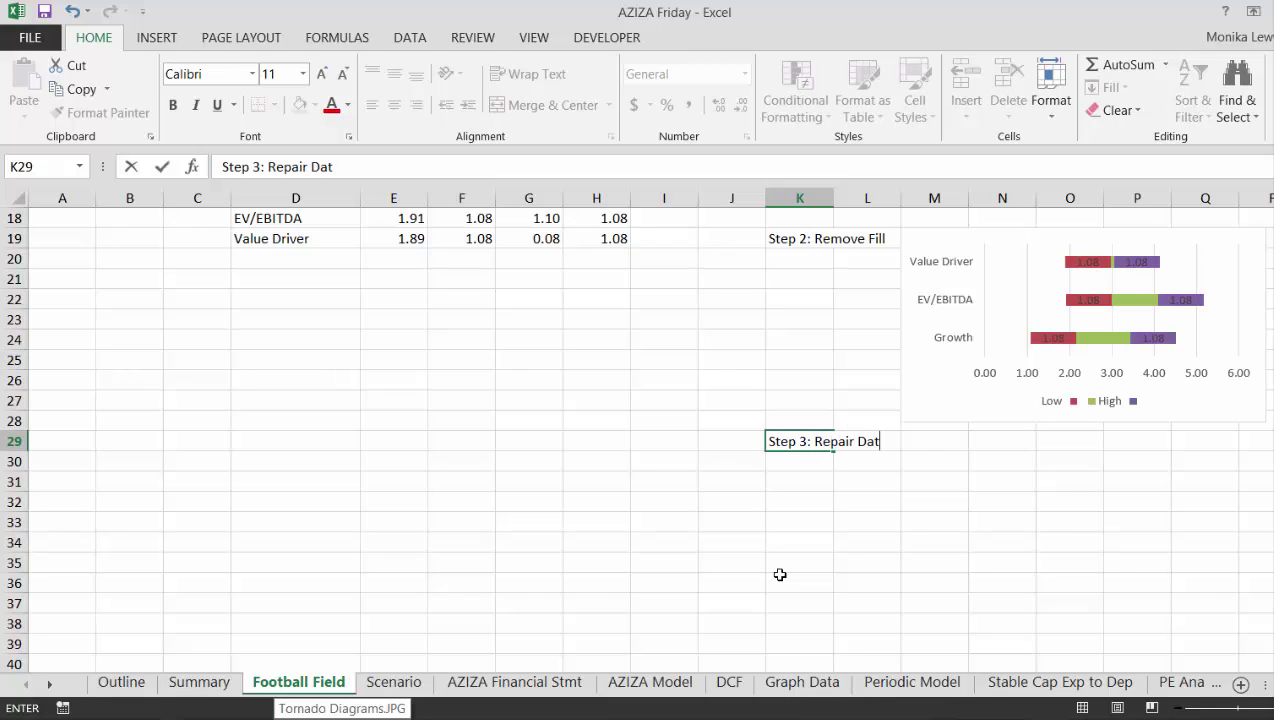
type("a Lables")
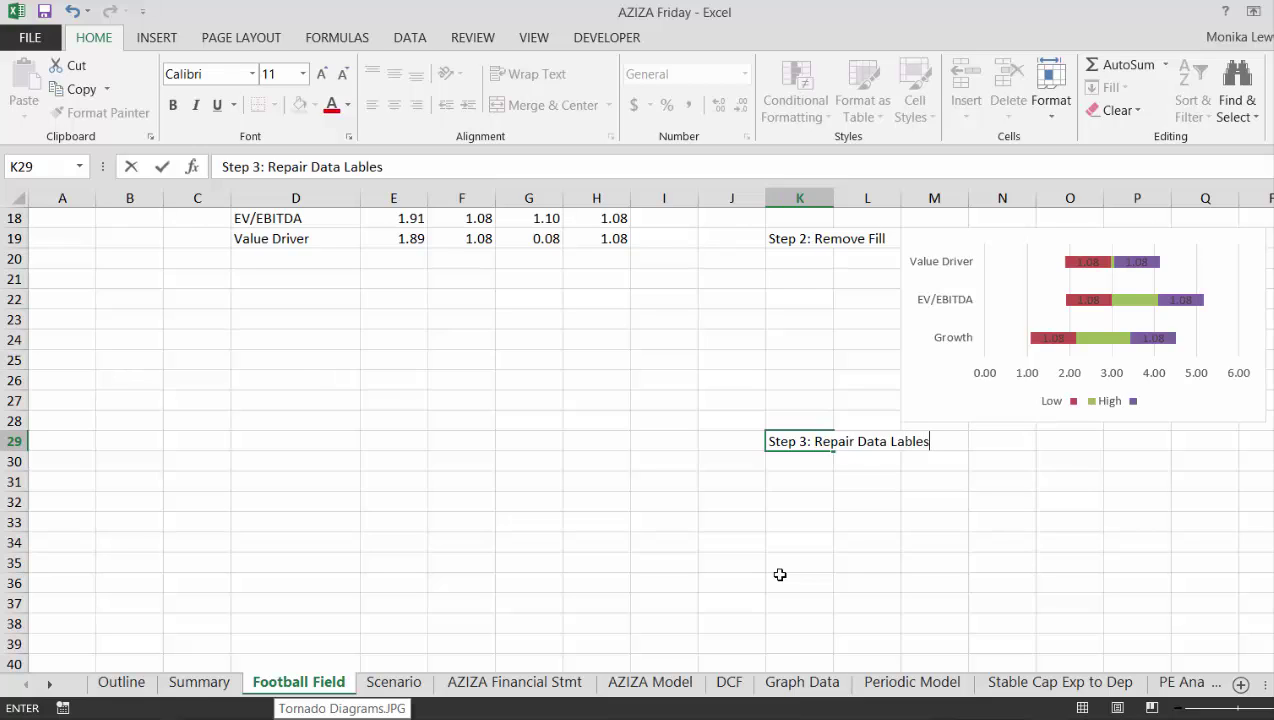
key("BackSpace")
key("BackSpace")
key("BackSpace")
key("Return")
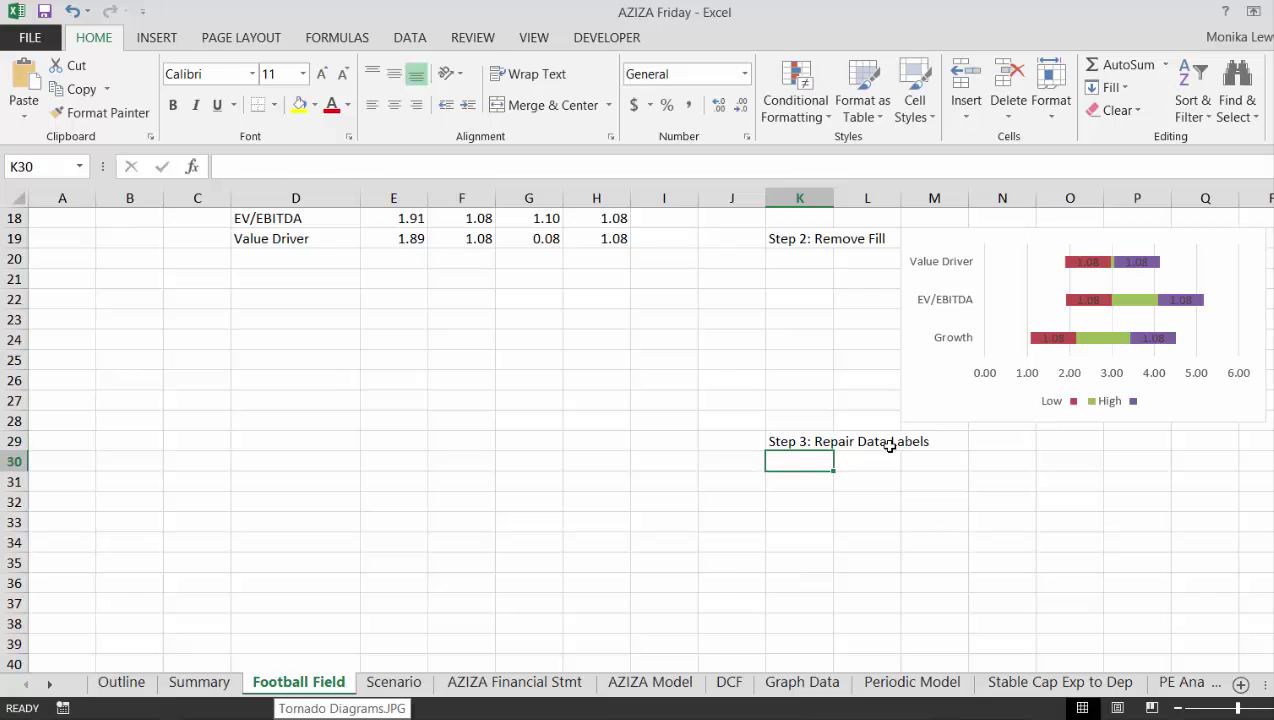
Duplicate the Step 2 chart to M30, below the "Step 3: Repair Data Labels" caption.
left_click(913, 408)
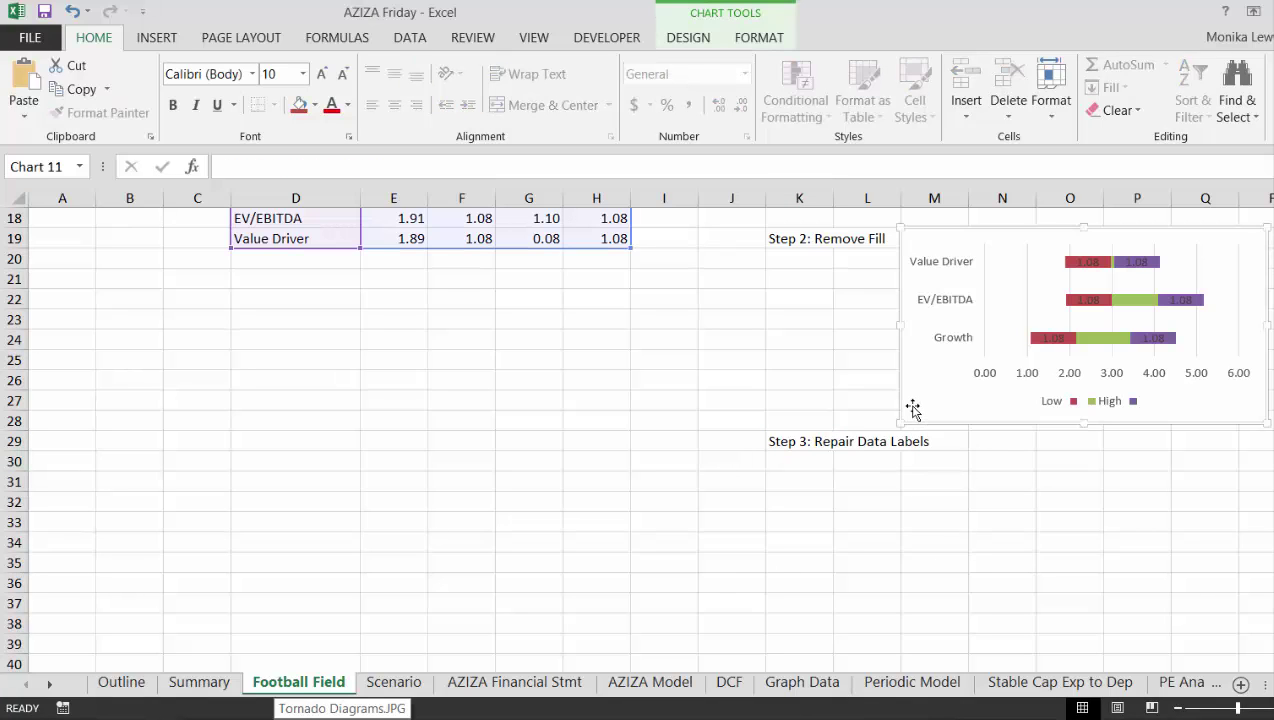
left_click(917, 470)
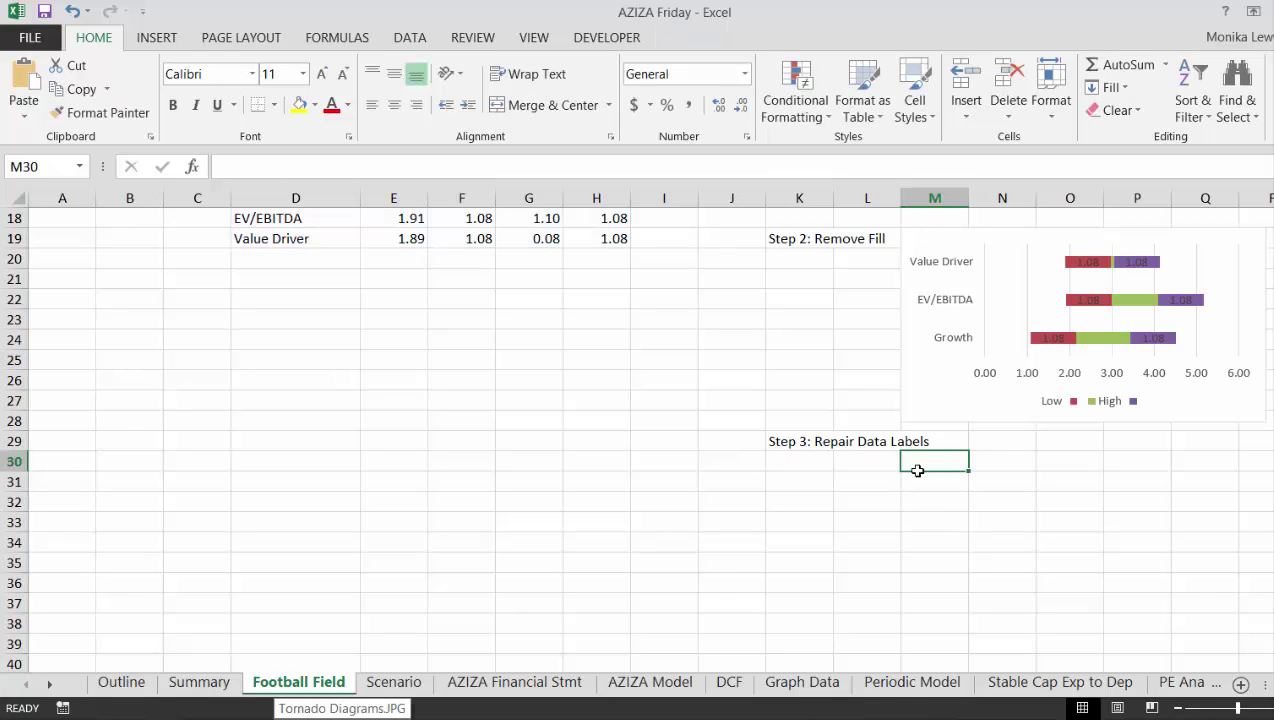
key("ctrl+v")
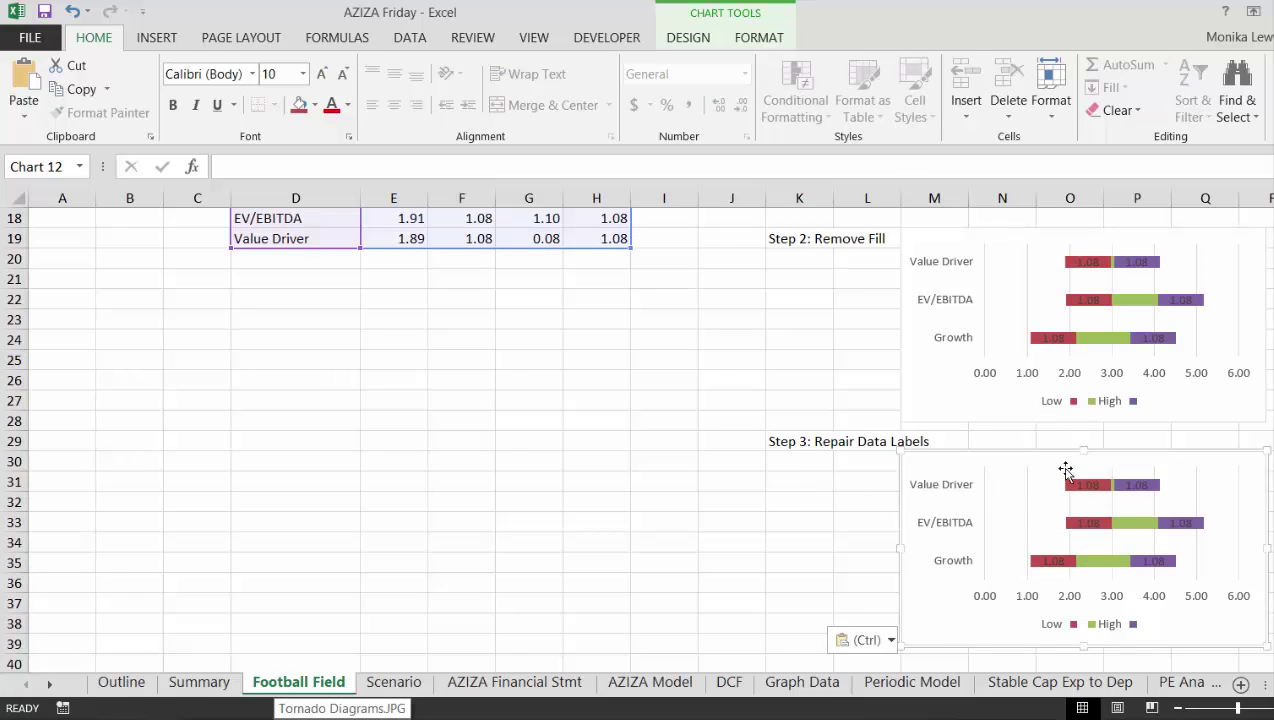
Link the low-side data label of the Value Driver bar in the Step 3 chart to cell E17.
left_click(1089, 486)
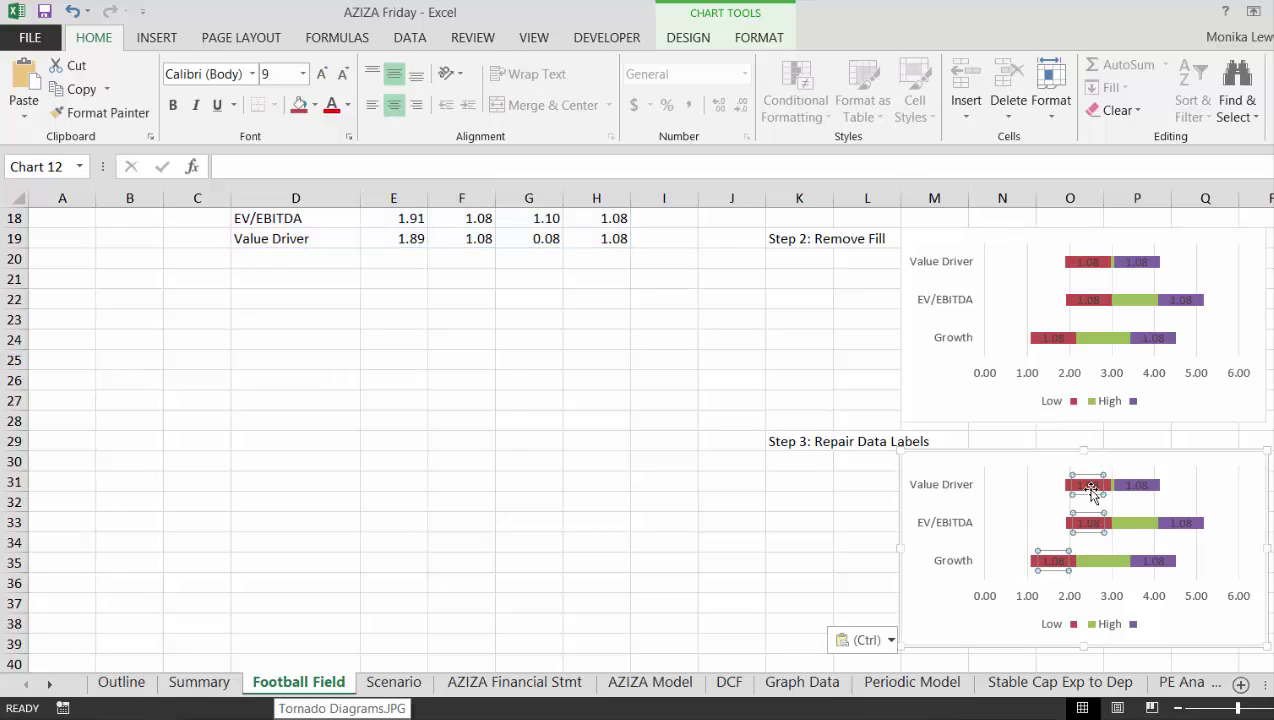
left_click(1092, 489)
type("=")
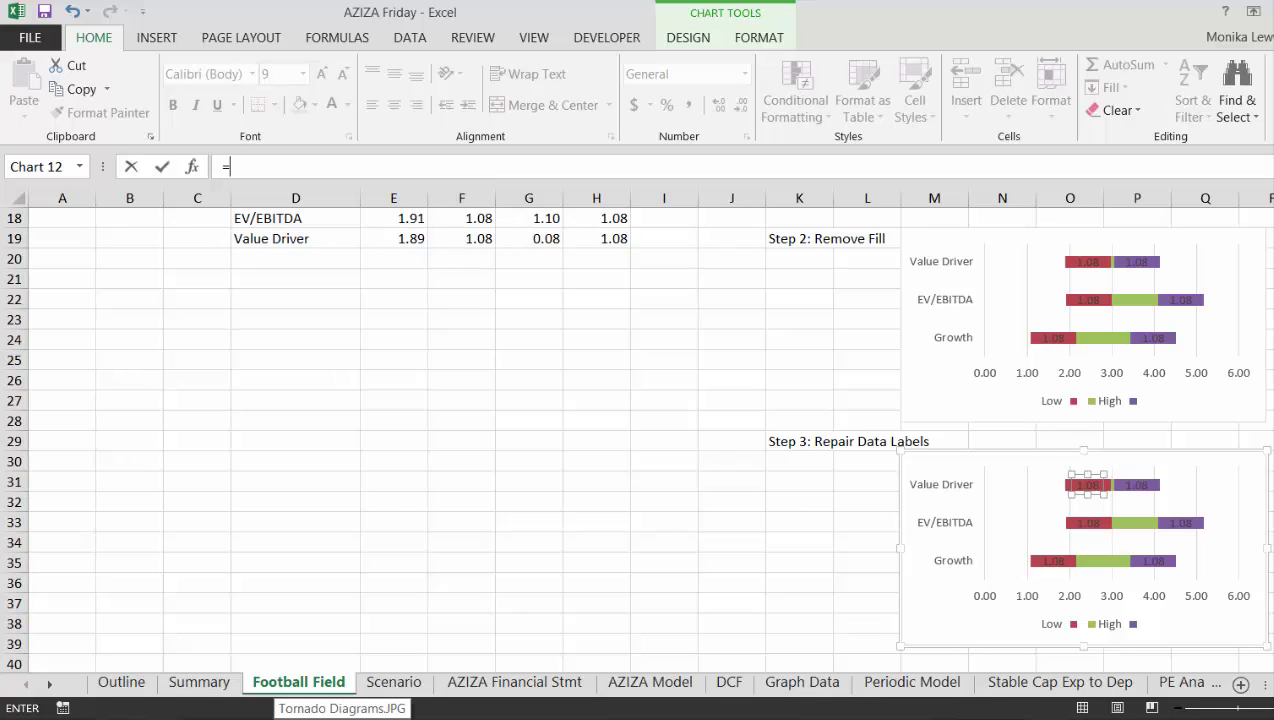
scroll(400, 232, "up", 1)
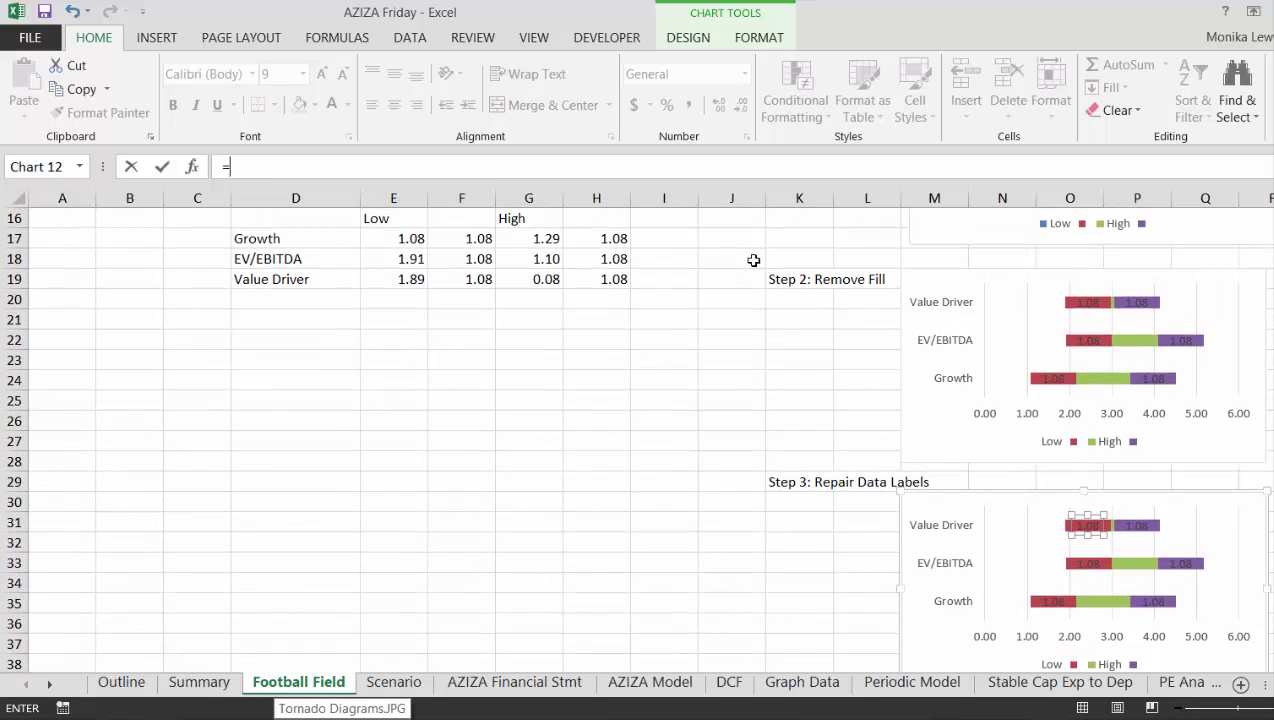
left_click(403, 240)
key("Return")
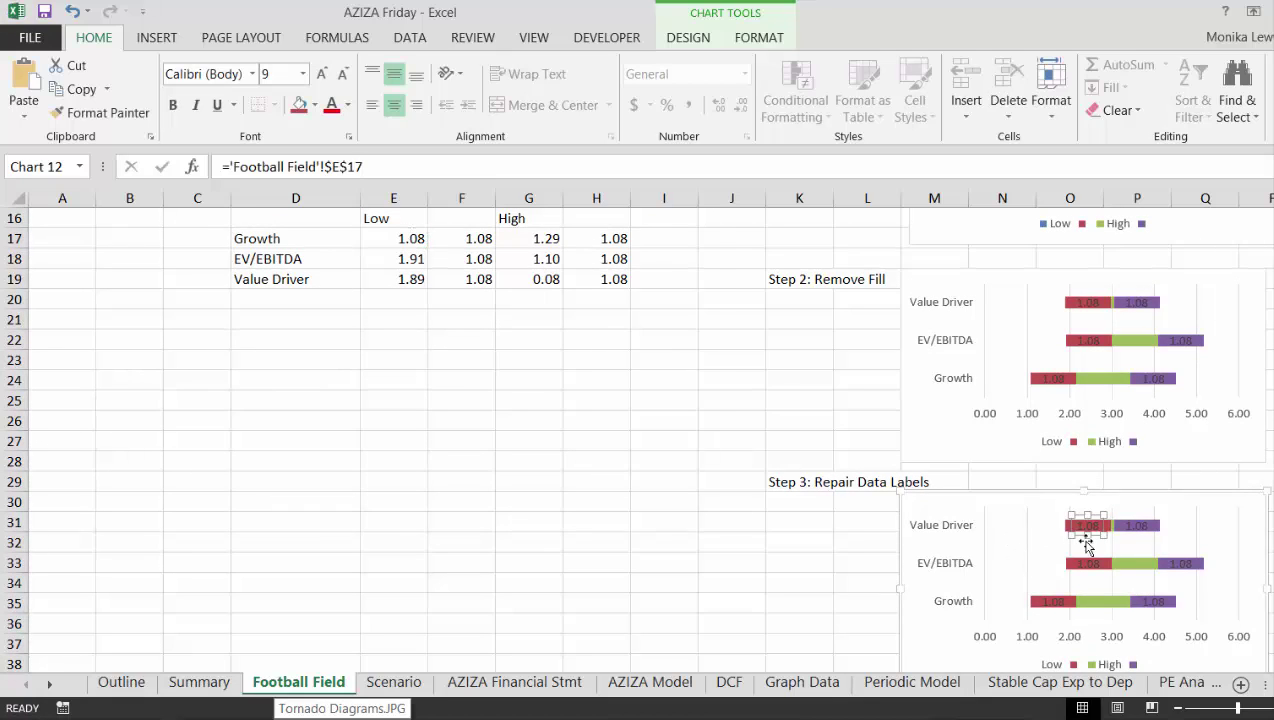
Link the high-side data label of the Value Driver bar in the Step 3 chart to cell G11.
left_click(1134, 531)
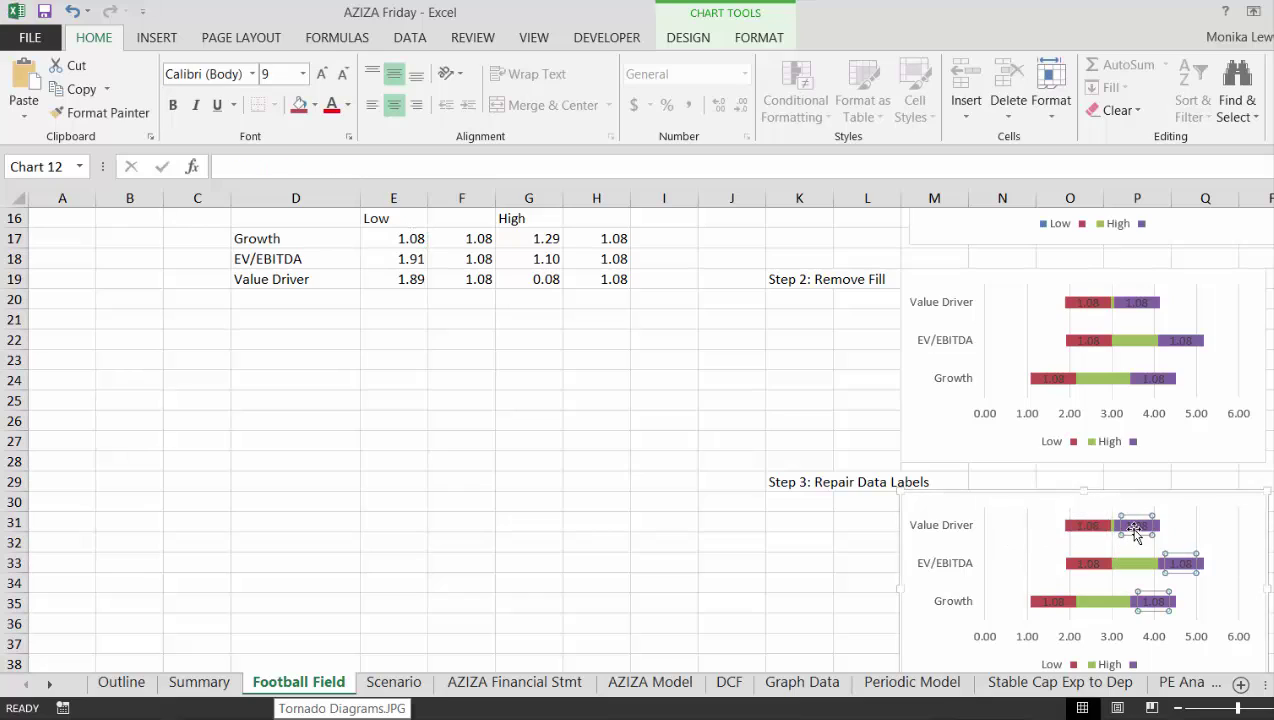
left_click(1134, 531)
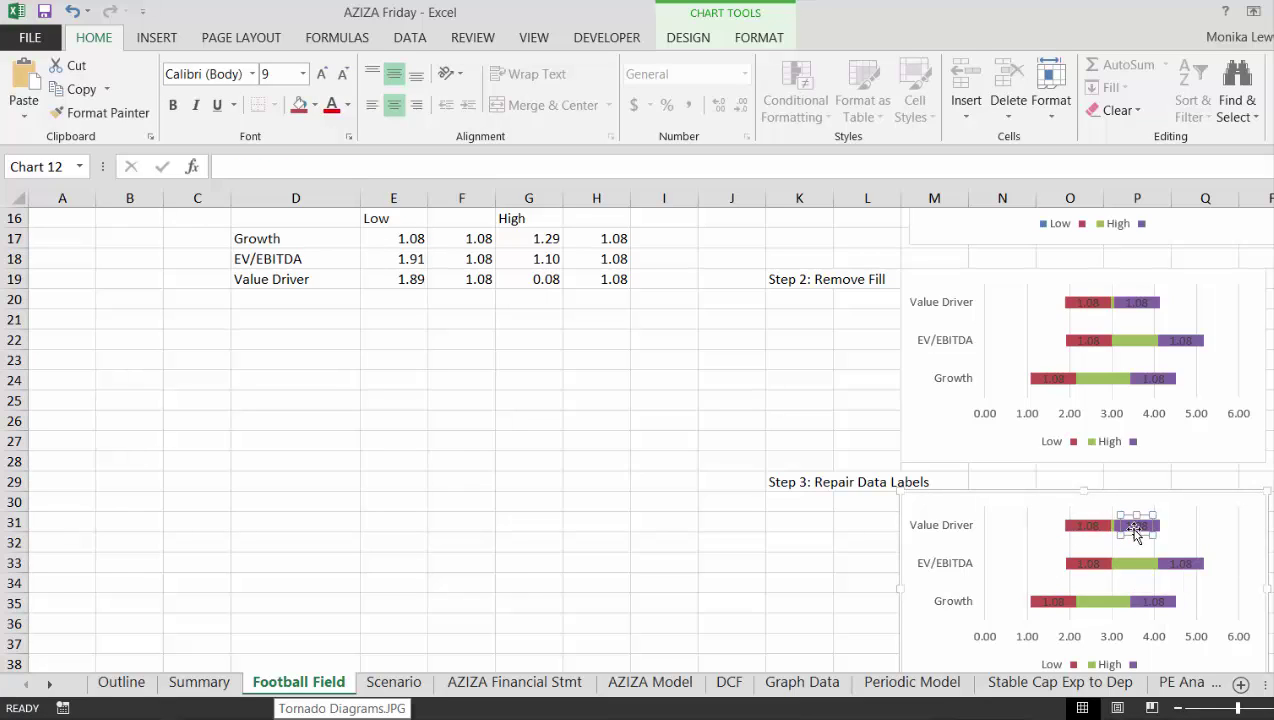
type("=")
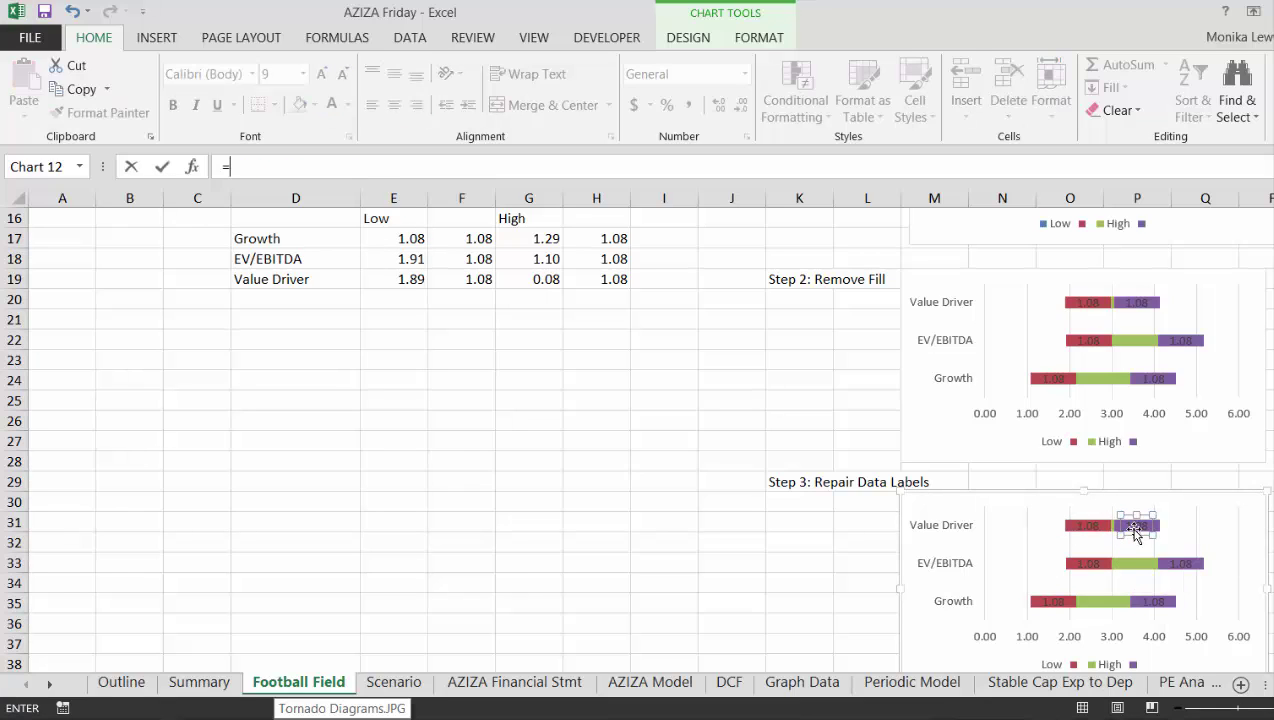
left_click(534, 237)
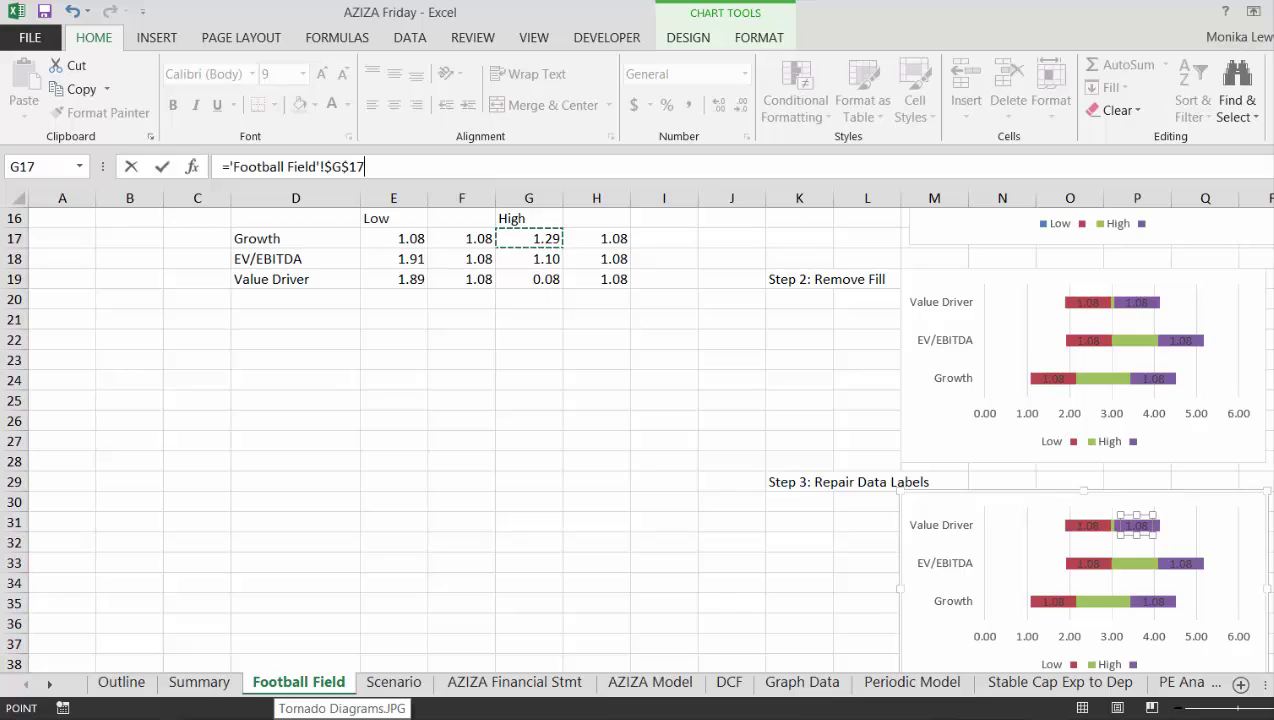
scroll(637, 440, "up", 2)
scroll(637, 440, "up", 2)
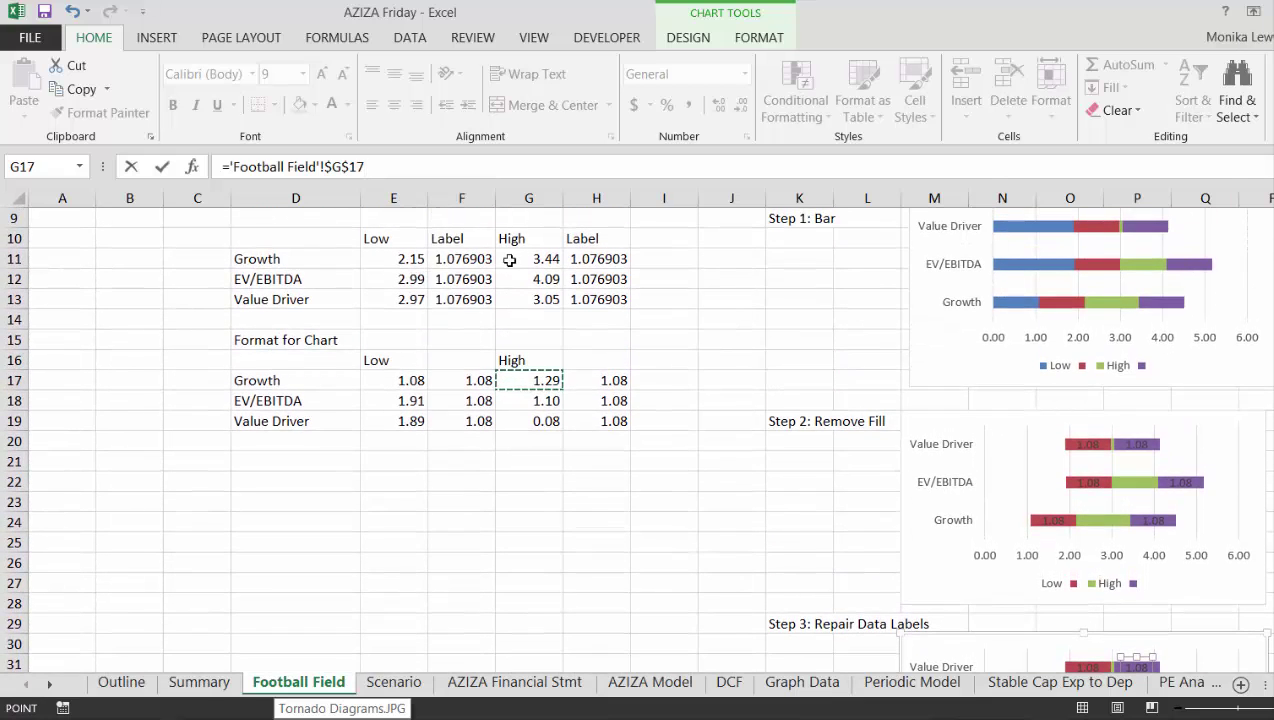
left_click(537, 259)
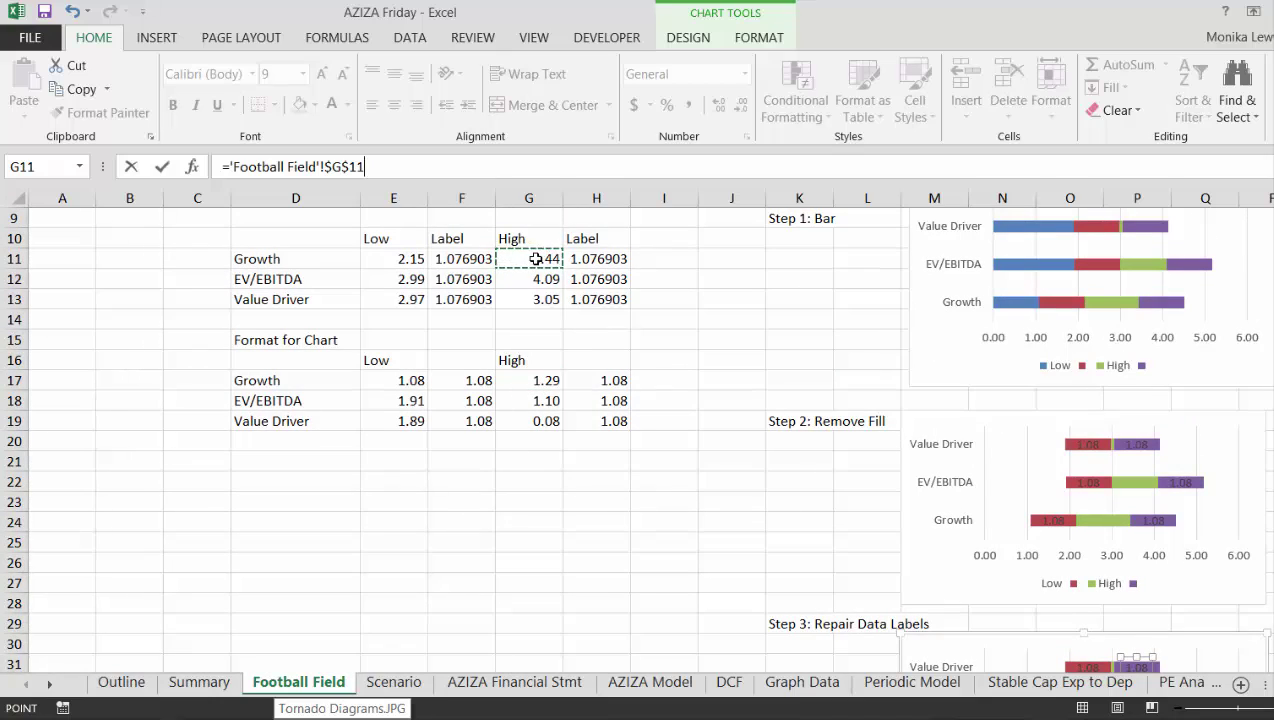
key("Return")
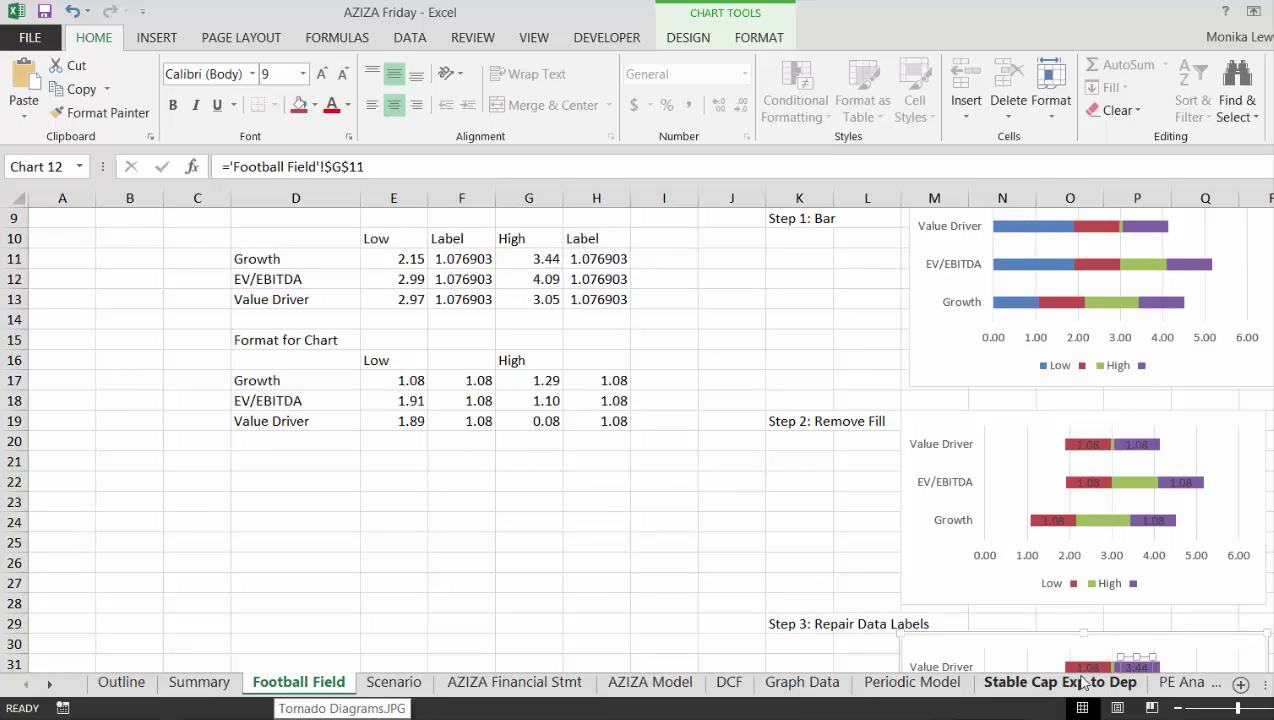
Relink the low-side data label of the Value Driver bar in the Step 3 chart to cell E11.
left_click(1083, 666)
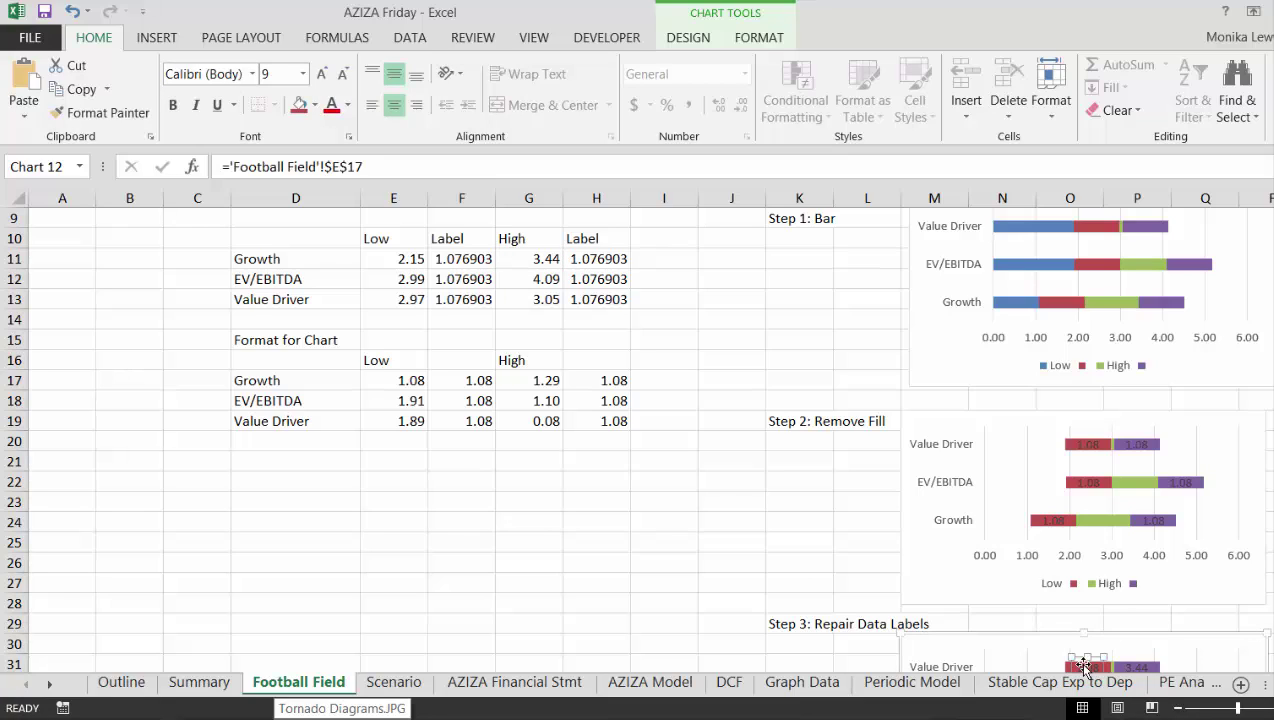
type("=")
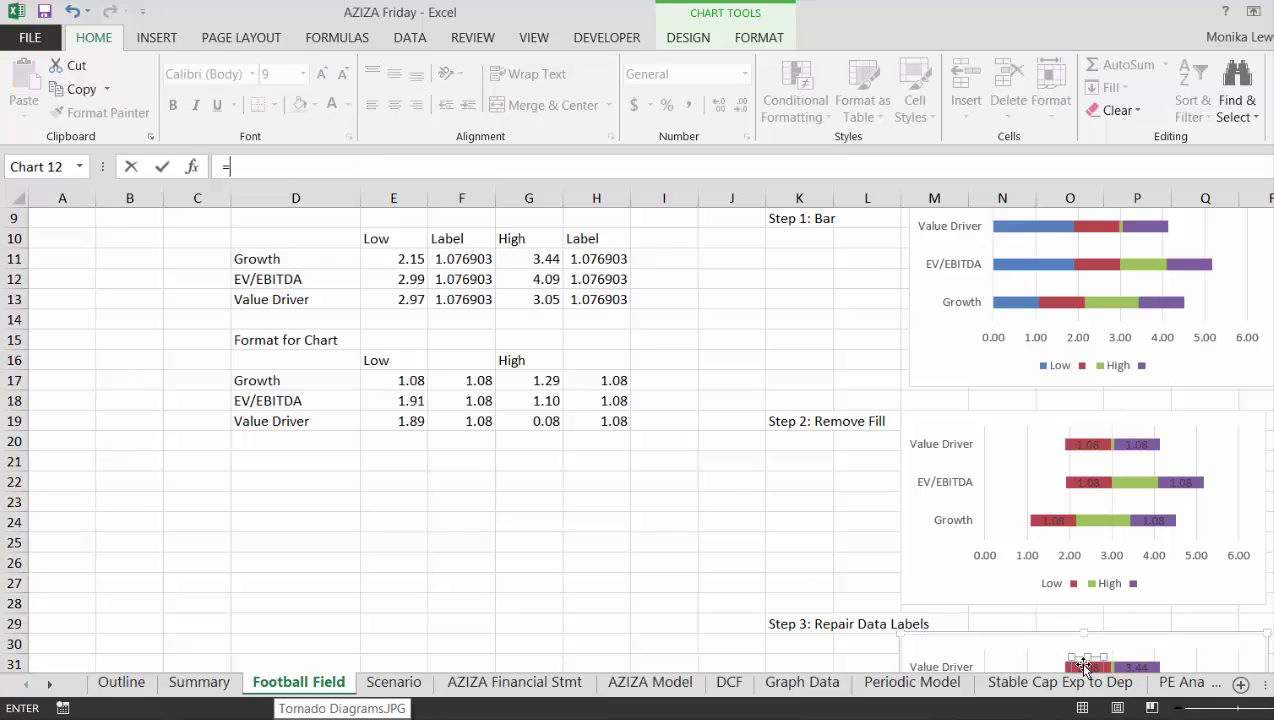
left_click(395, 265)
key("Return")
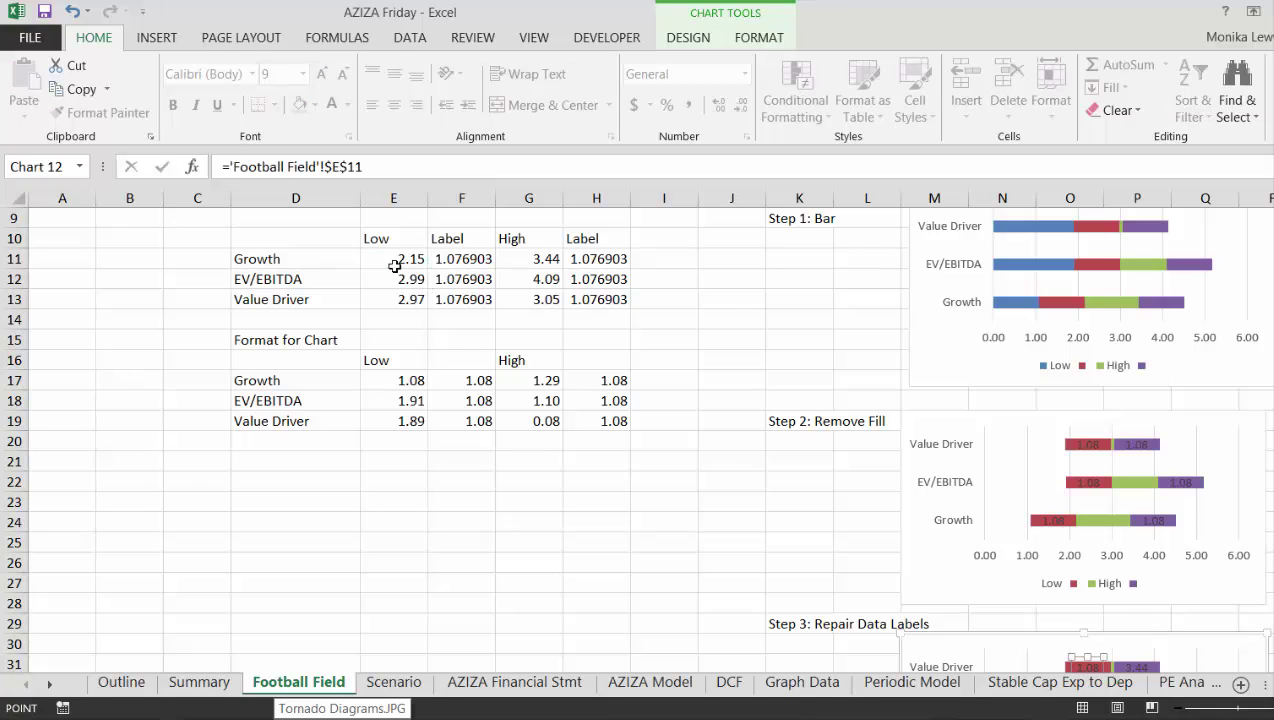
left_click(524, 539)
Link the low-side data label of the EV/EBITDA bar in the Step 3 chart to cell E12.
key("Down")
key("Down")
key("Down")
key("Down")
key("Down")
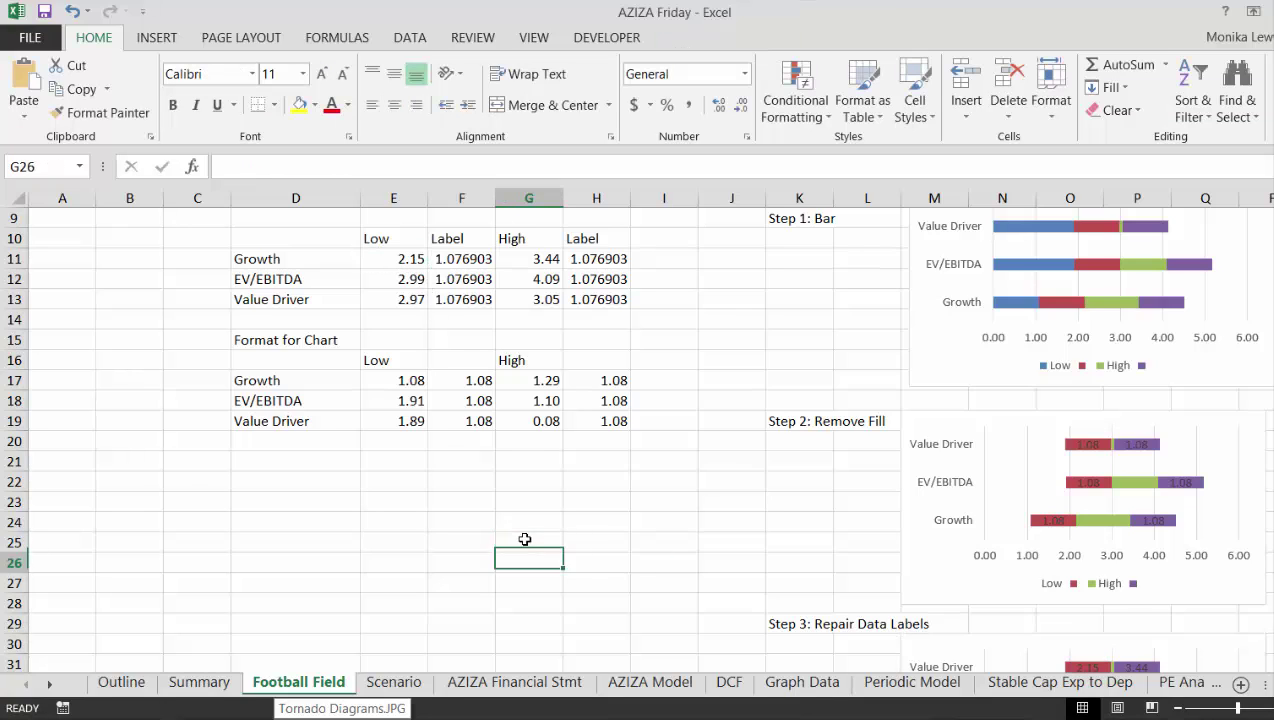
key("Down")
key("Down")
key("Down")
key("Down")
key("Down")
key("Down")
key("Down")
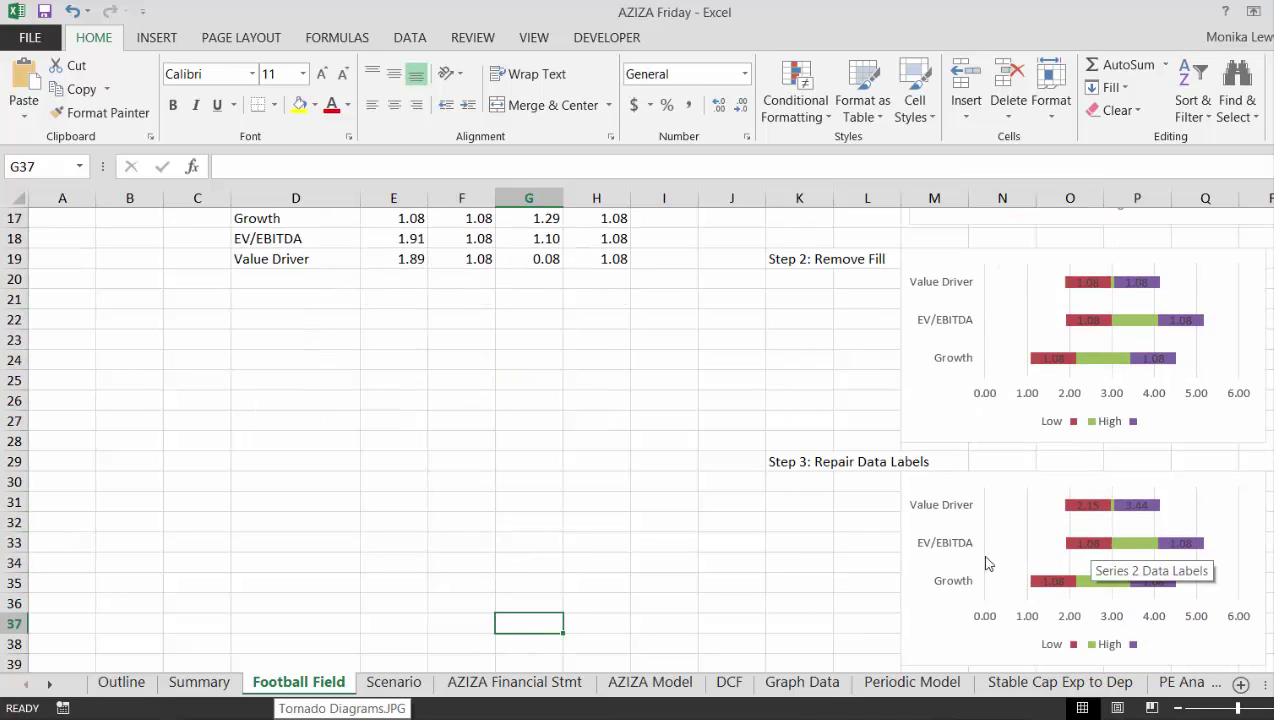
left_click(1180, 708)
left_click(1180, 708)
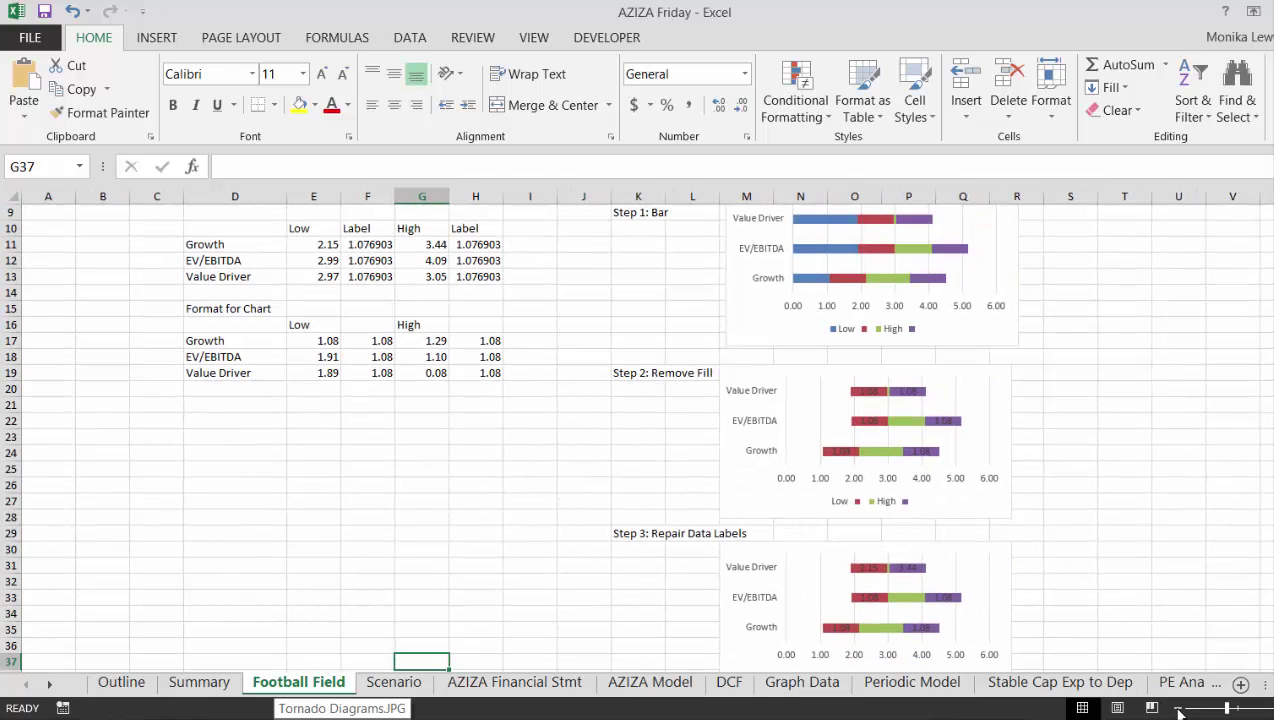
left_click(868, 599)
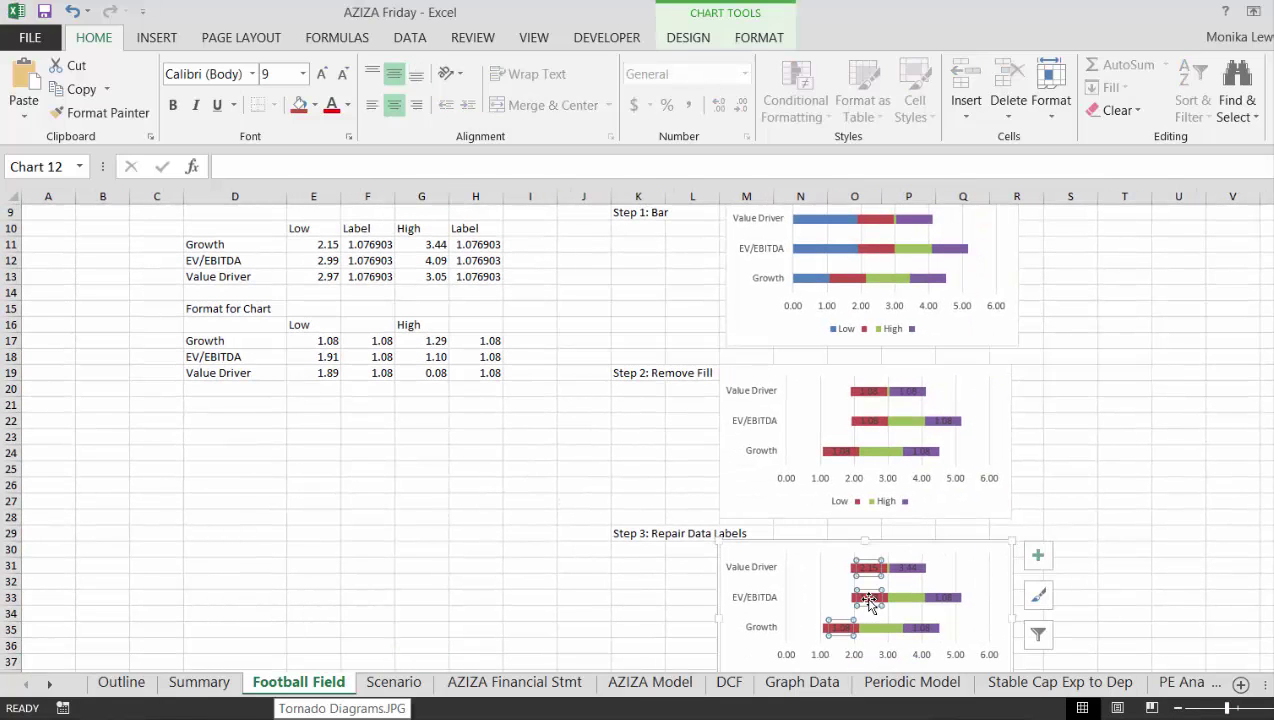
left_click(868, 599)
type("=")
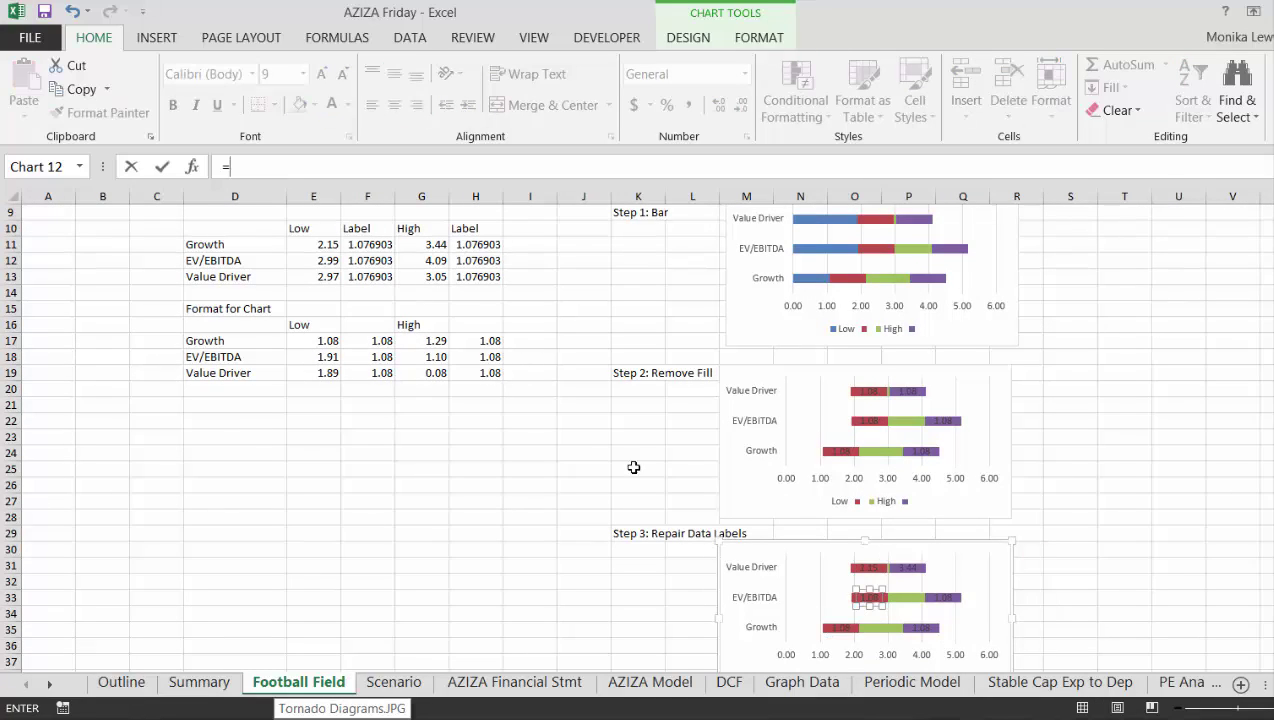
left_click(317, 257)
key("Return")
Link the high-side data label of the EV/EBITDA bar in the Step 3 chart to cell G12.
left_click(940, 600)
left_click(940, 600)
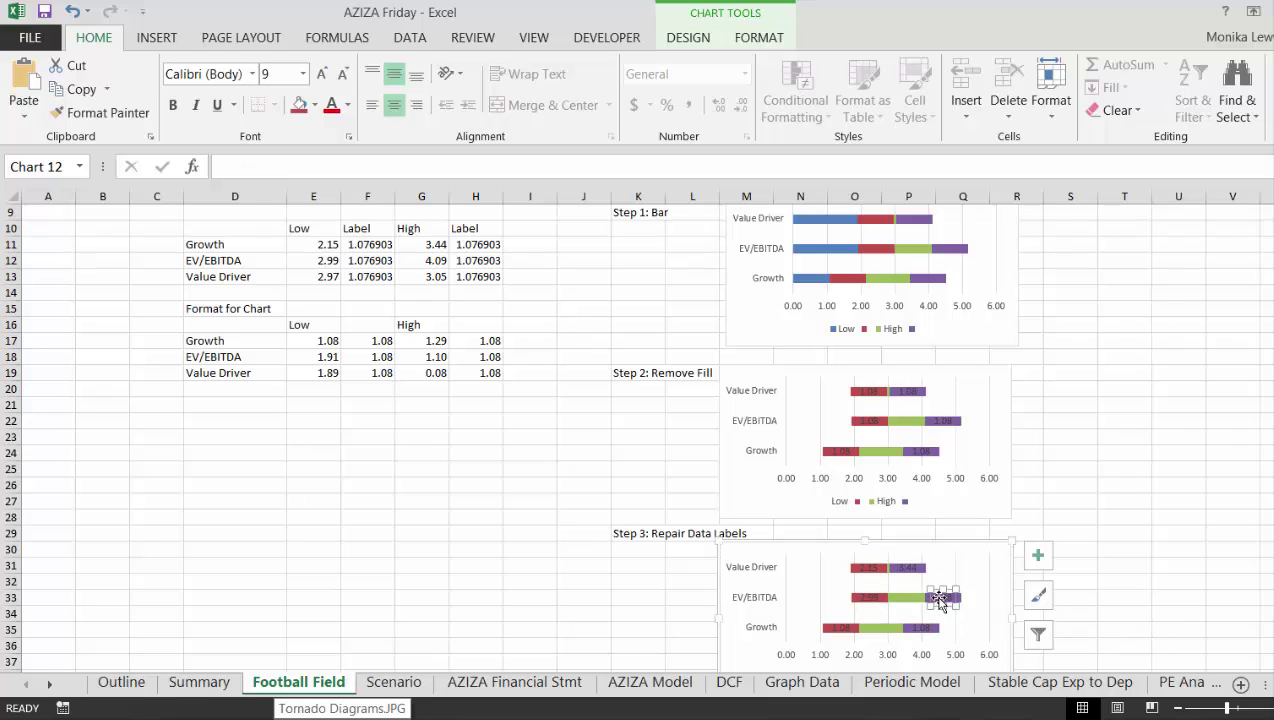
type("=")
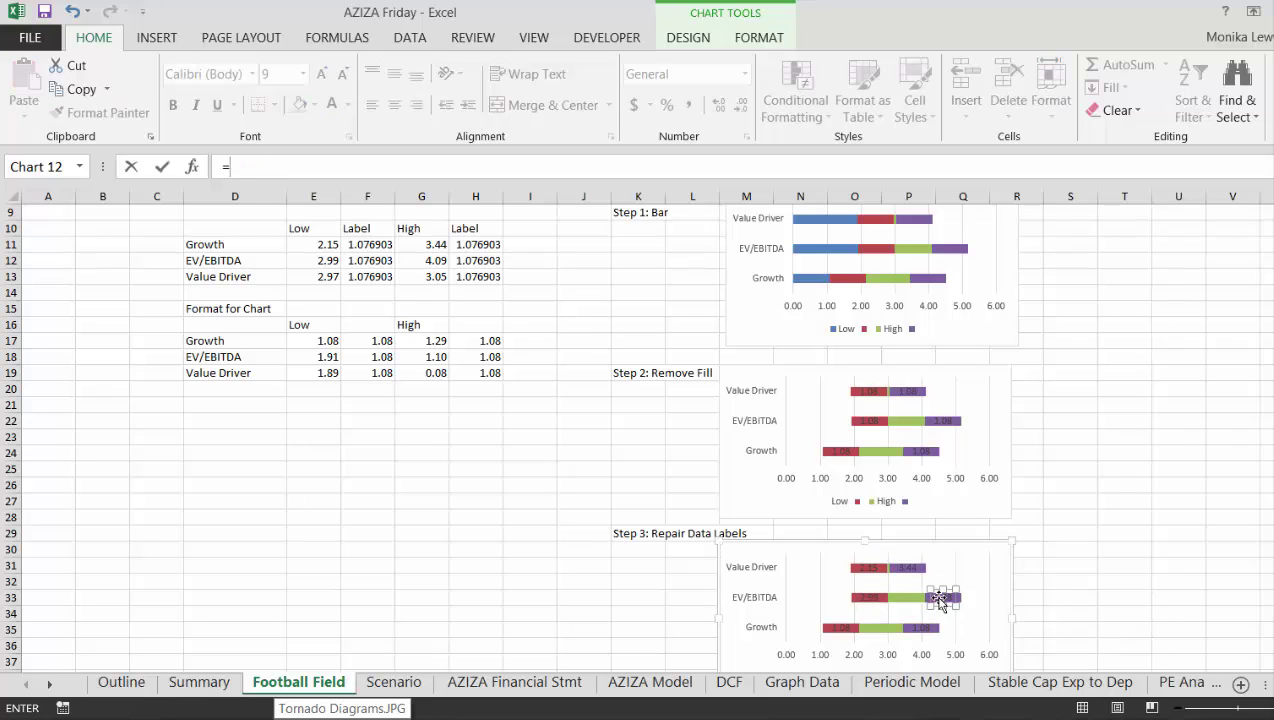
left_click(437, 260)
key("Return")
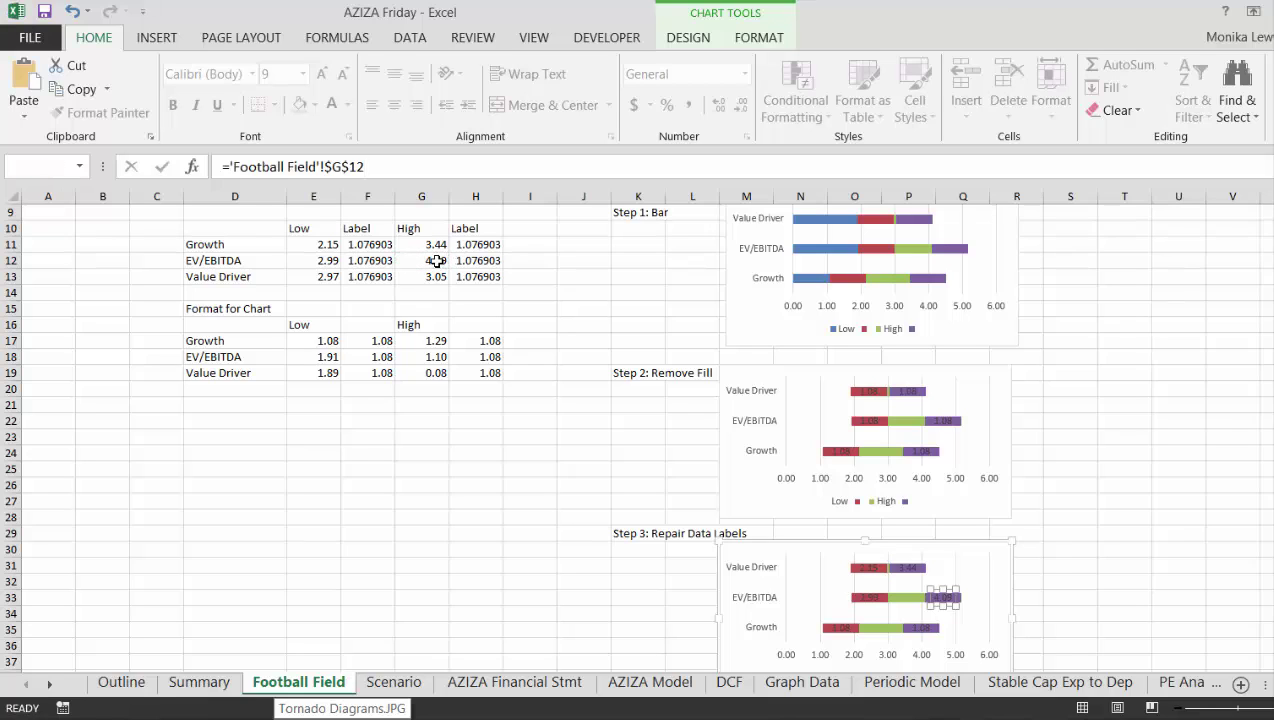
Link the low-side data label of the Growth bar in the Step 3 chart to cell E13.
left_click(833, 627)
left_click(833, 627)
type("=")
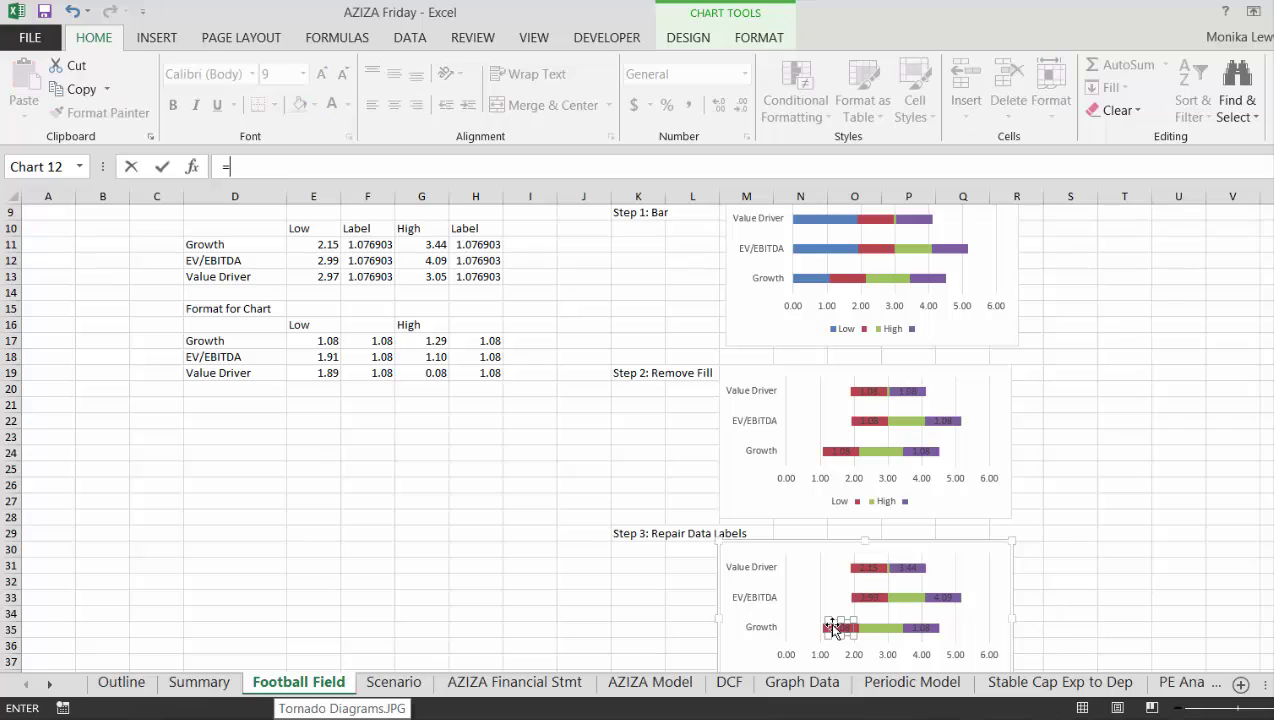
left_click(310, 281)
key("Return")
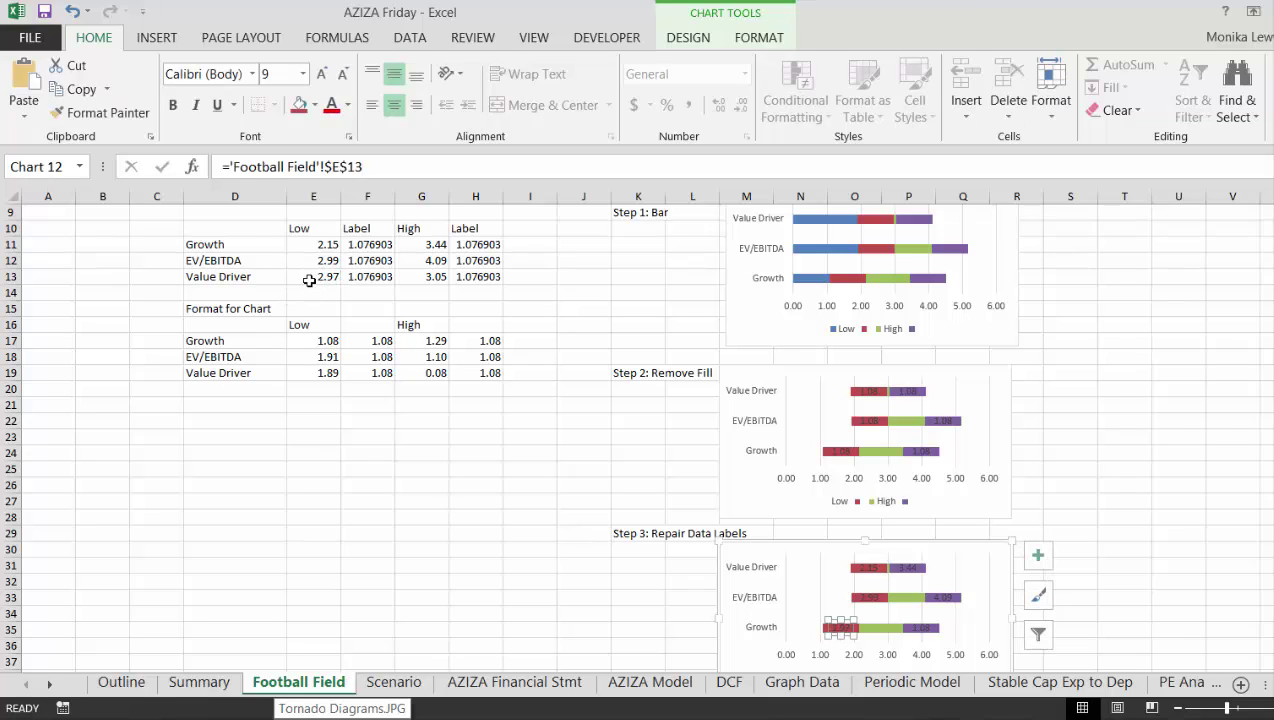
Link the high-side data label of the Growth bar in the Step 3 chart to cell G13.
left_click(922, 630)
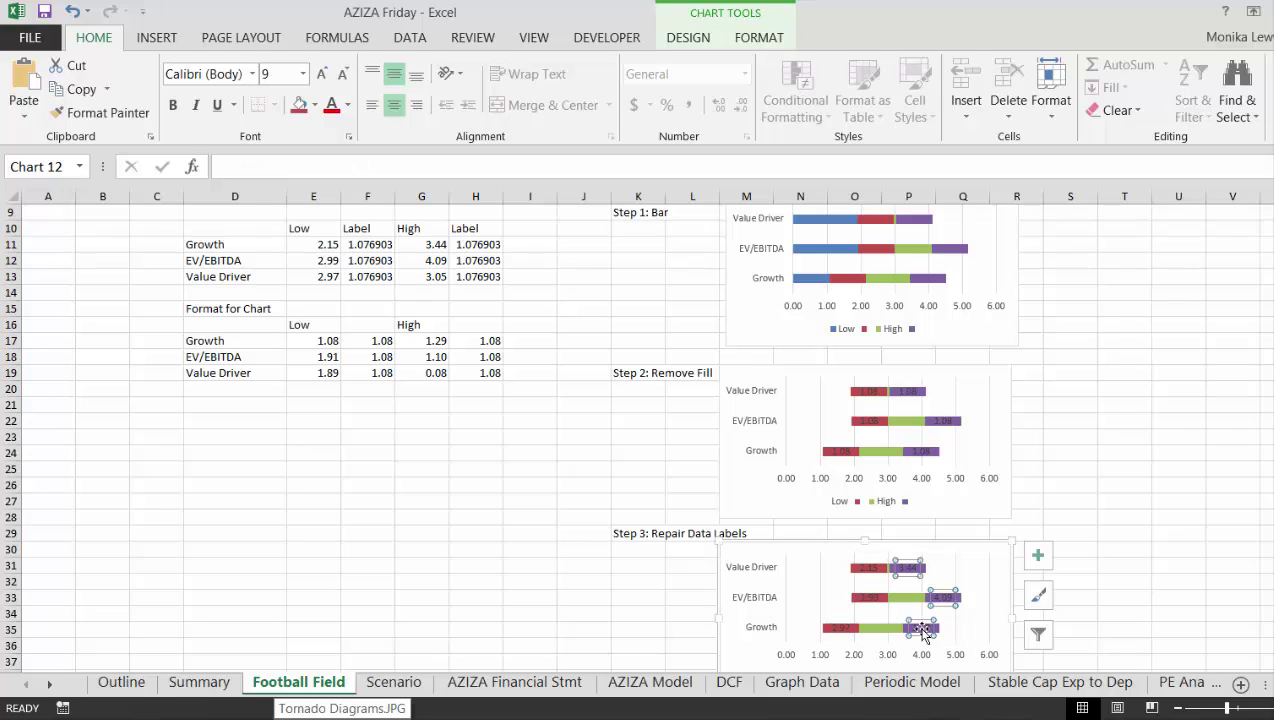
left_click(922, 630)
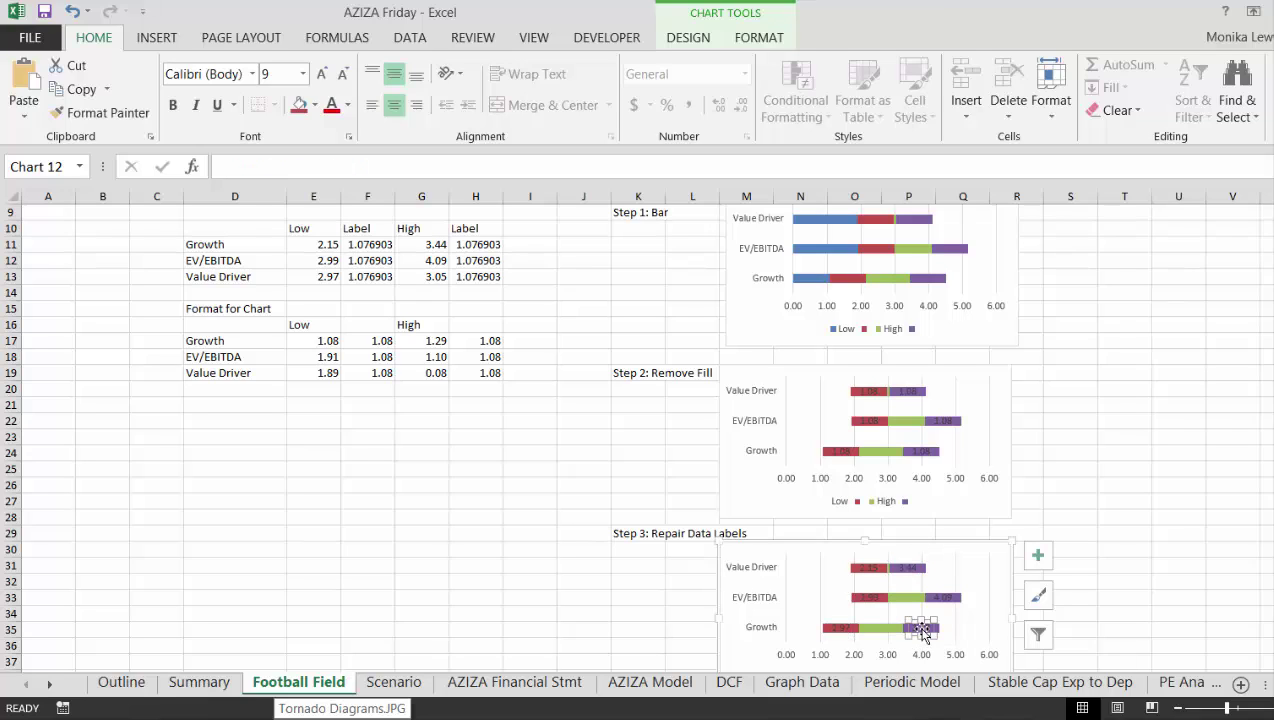
type("=")
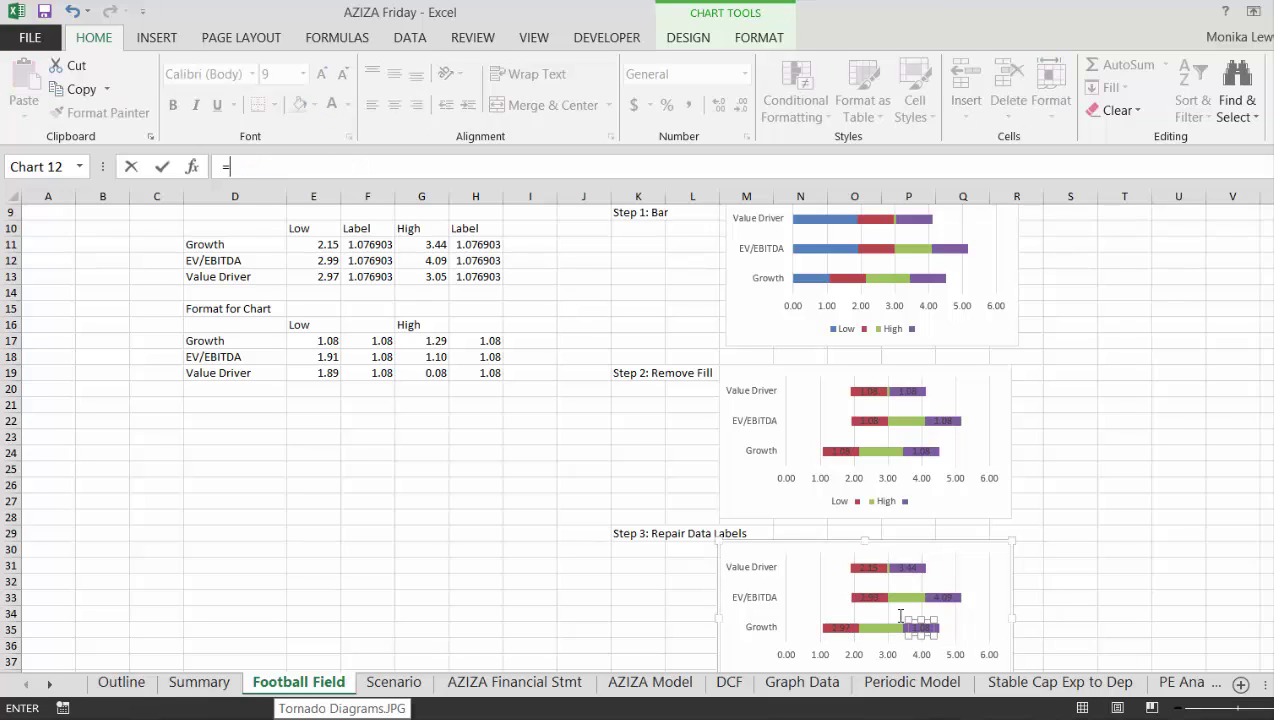
left_click(432, 281)
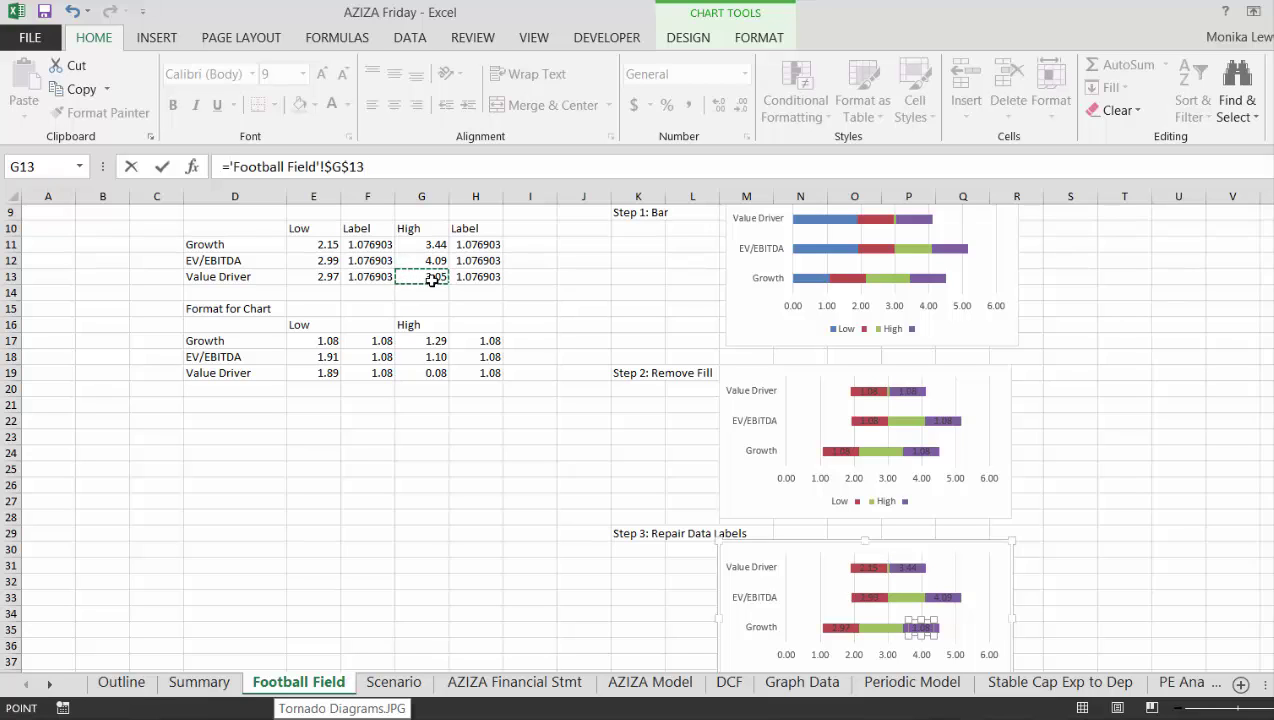
key("Return")
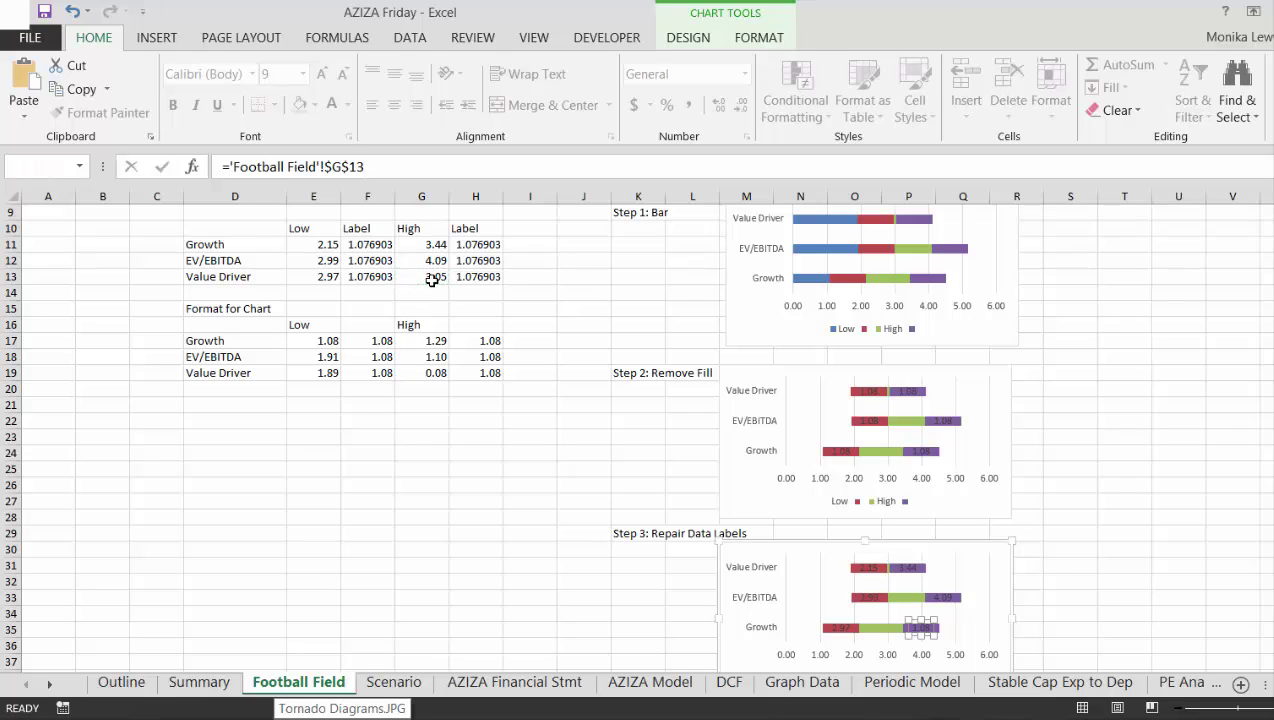
left_click(456, 486)
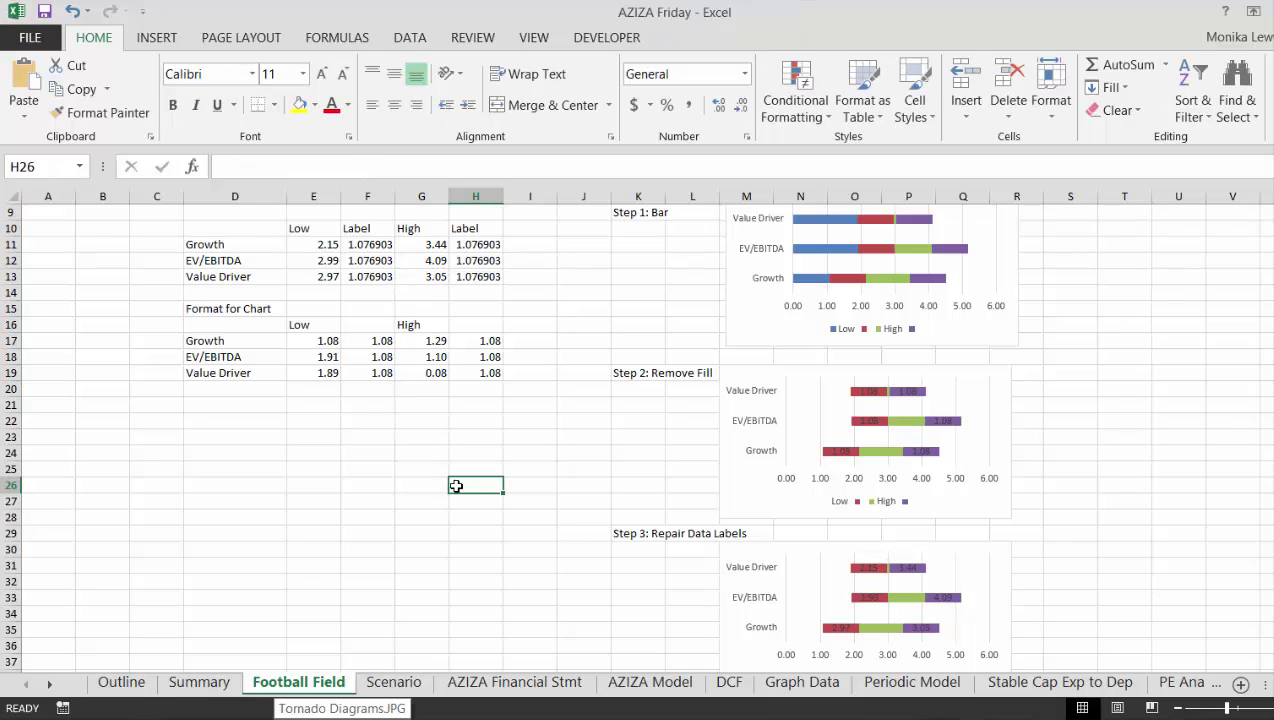
left_click(559, 583)
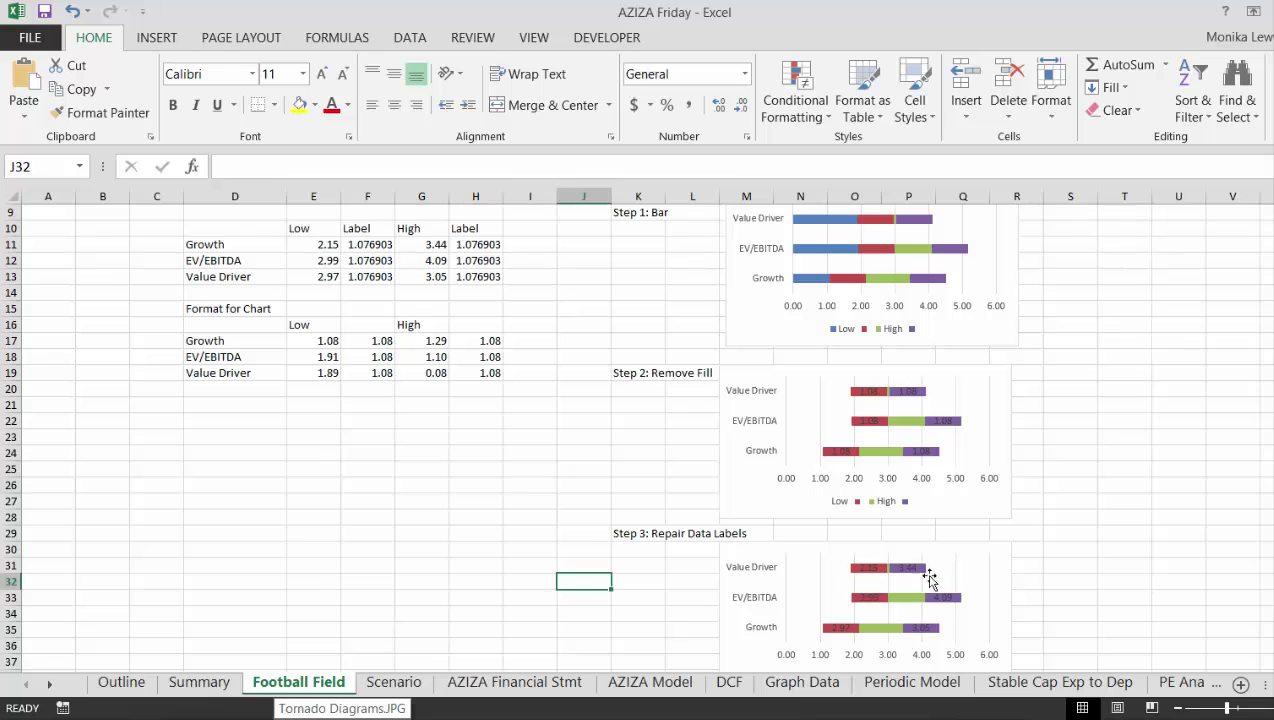
left_click(866, 571)
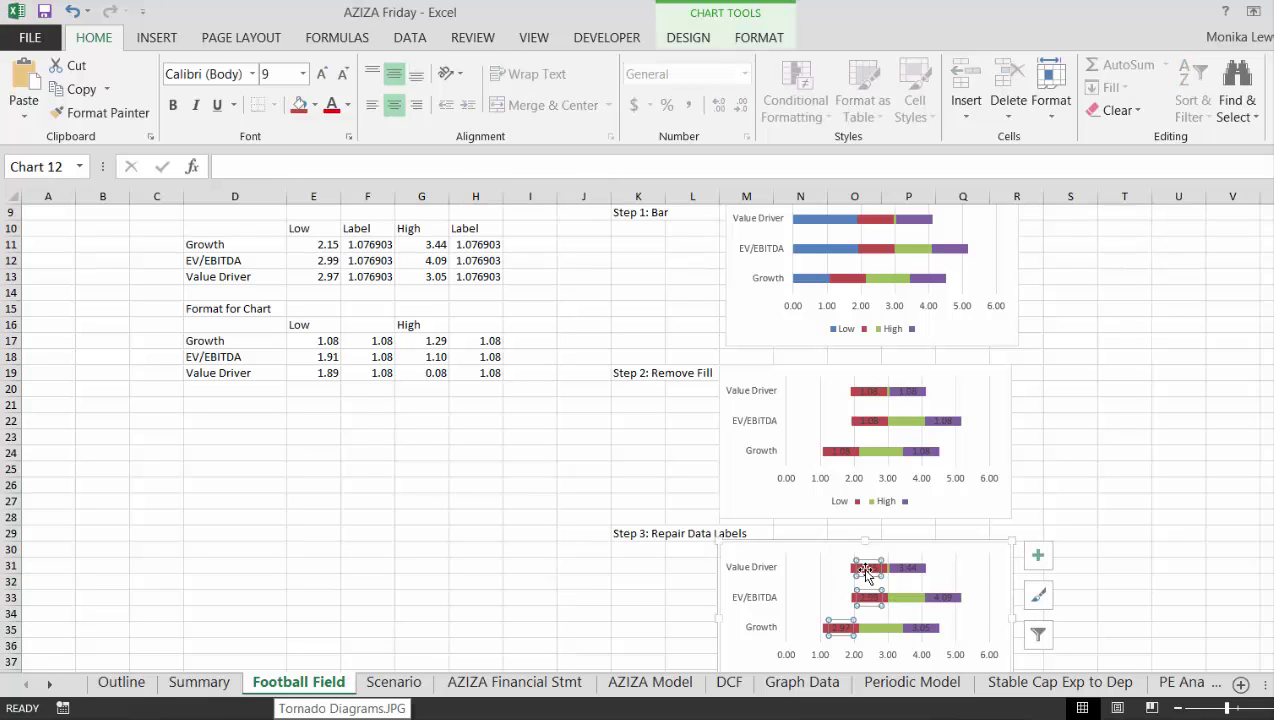
right_click(866, 571)
left_click(940, 556)
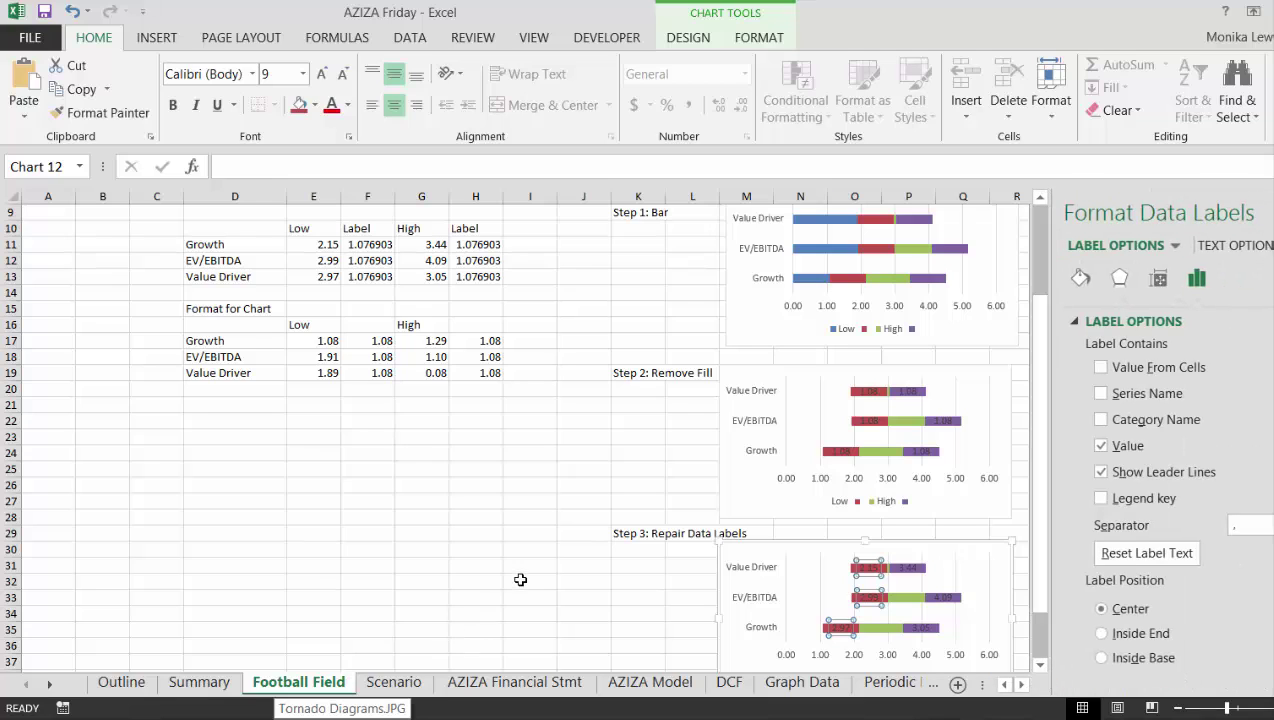
left_click(520, 580)
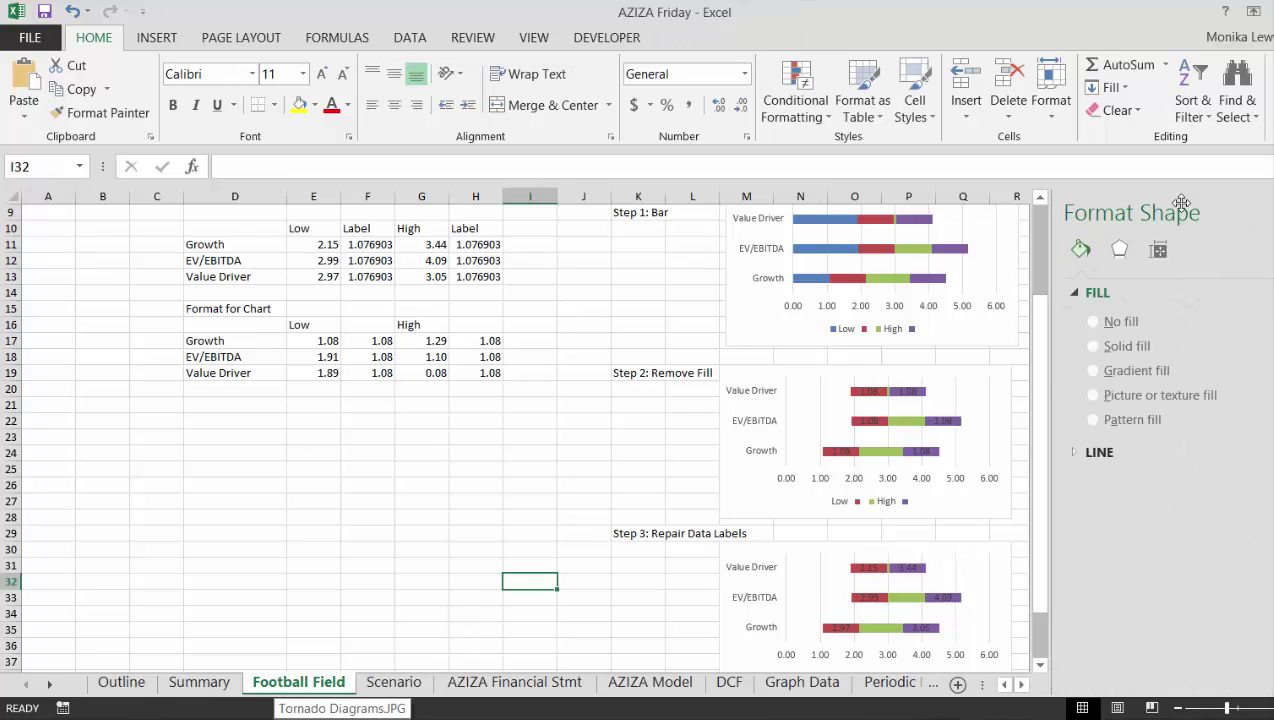
left_click(1272, 212)
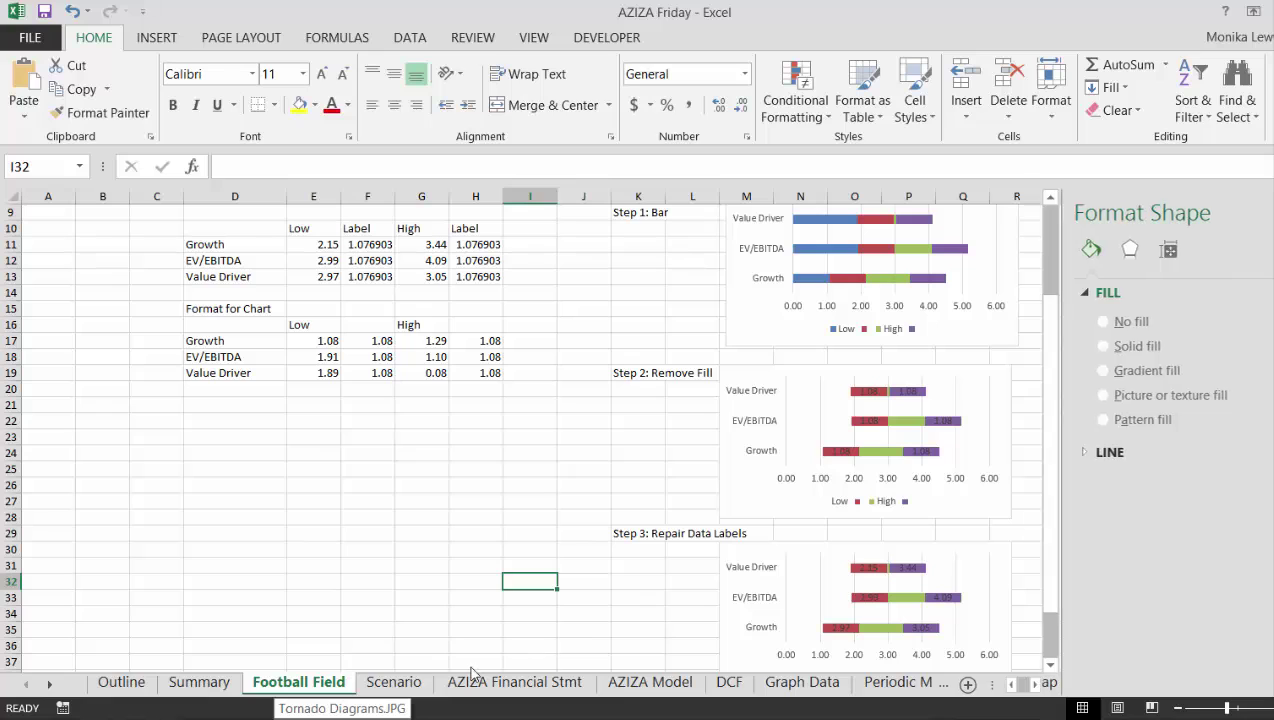
Enter the caption "Step 4: Take Away Background Colour" in cell K41 below the Step 3 chart.
left_click(475, 520)
key("Down")
key("Down")
key("Down")
key("Down")
key("Down")
key("Down")
key("Down")
key("Down")
key("Down")
key("Down")
key("Down")
key("Down")
key("Down")
key("Down")
key("Down")
key("Down")
key("Down")
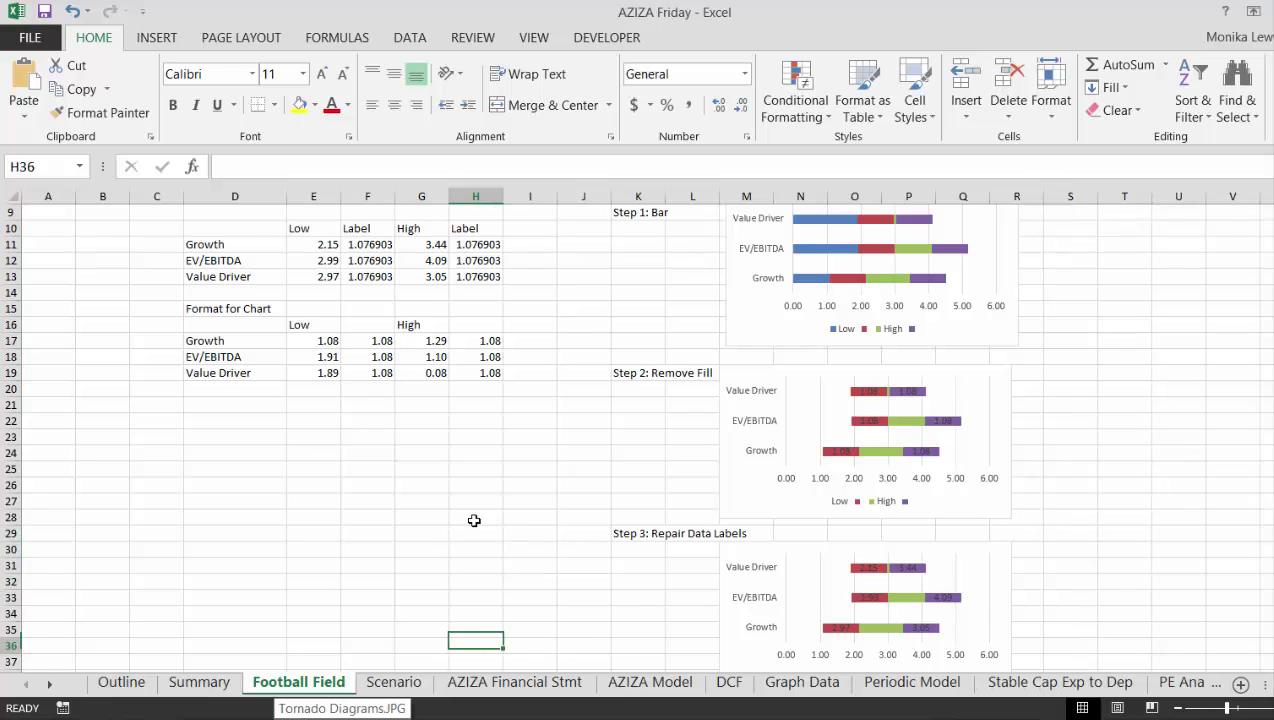
key("Up")
key("Up")
key("Up")
key("Right")
key("Right")
key("Right")
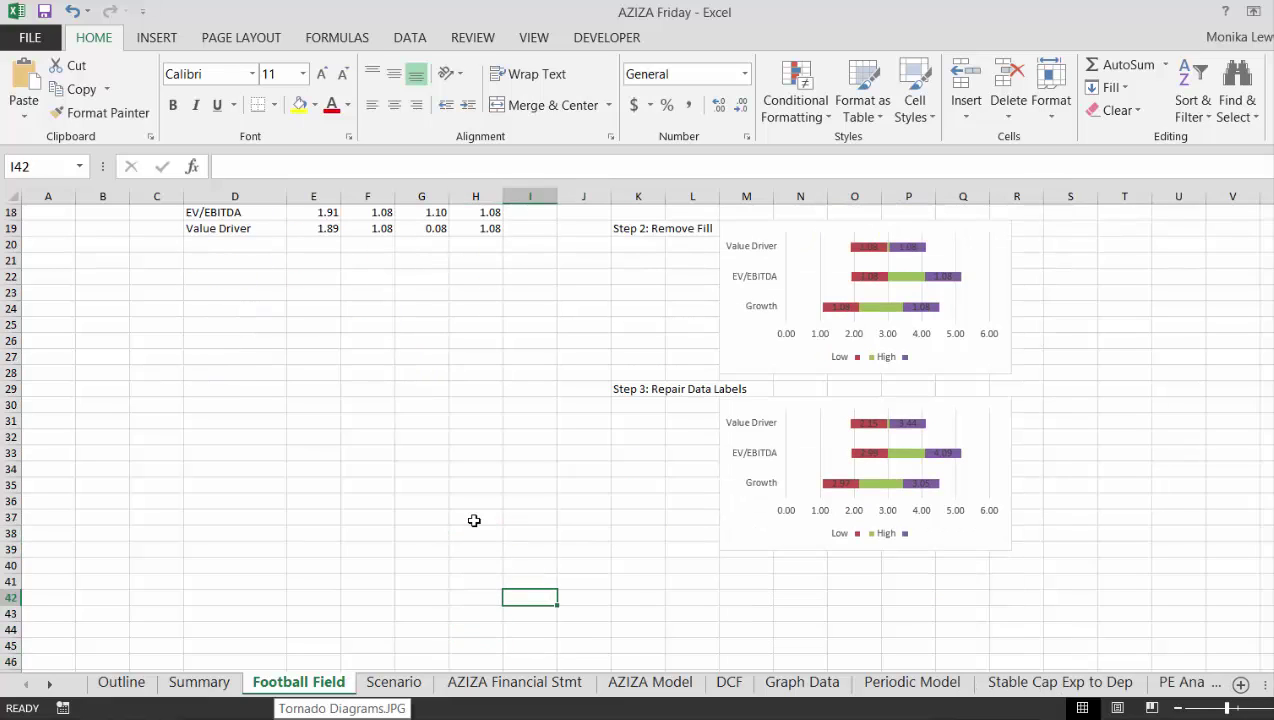
key("Up")
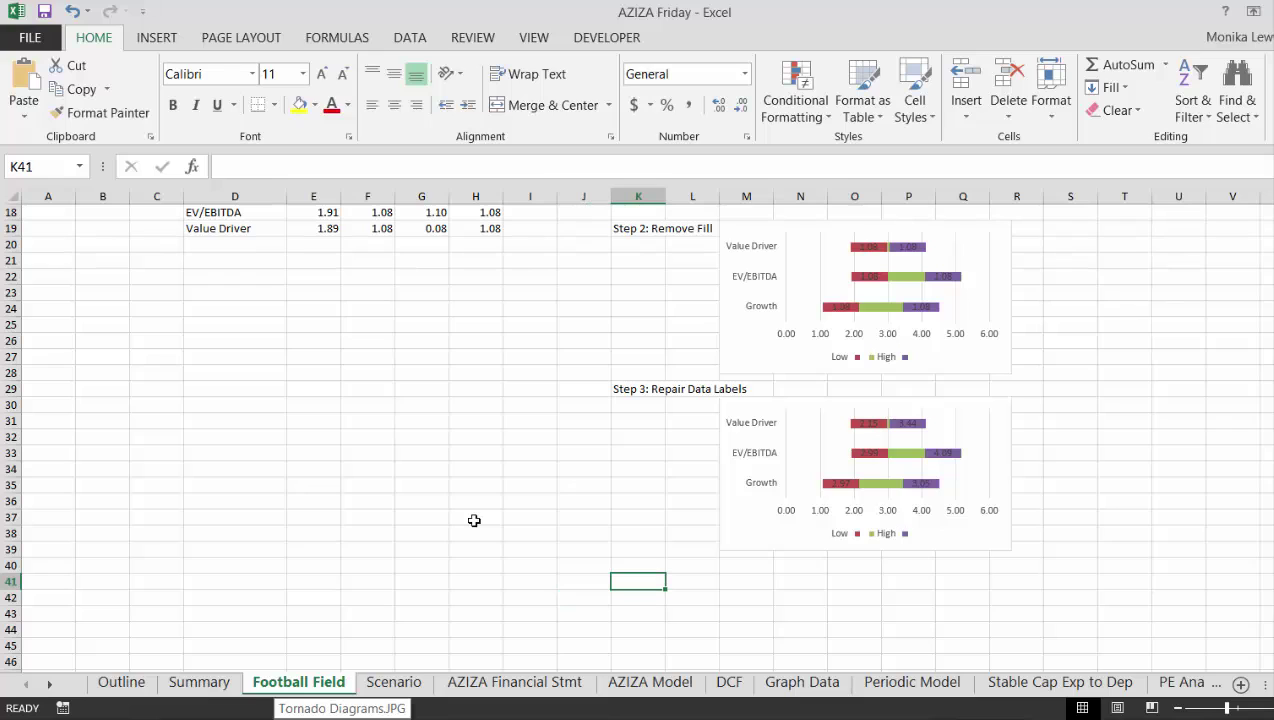
type("Step 4:")
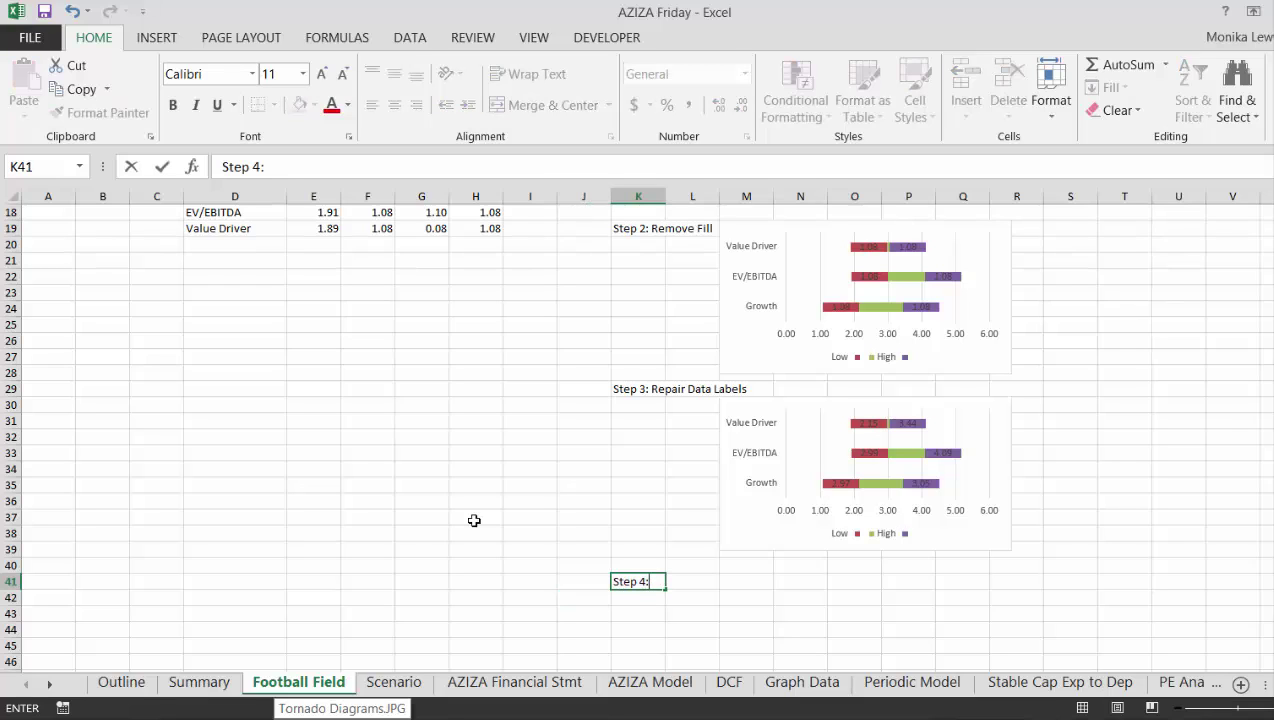
type(" Take Away Ba")
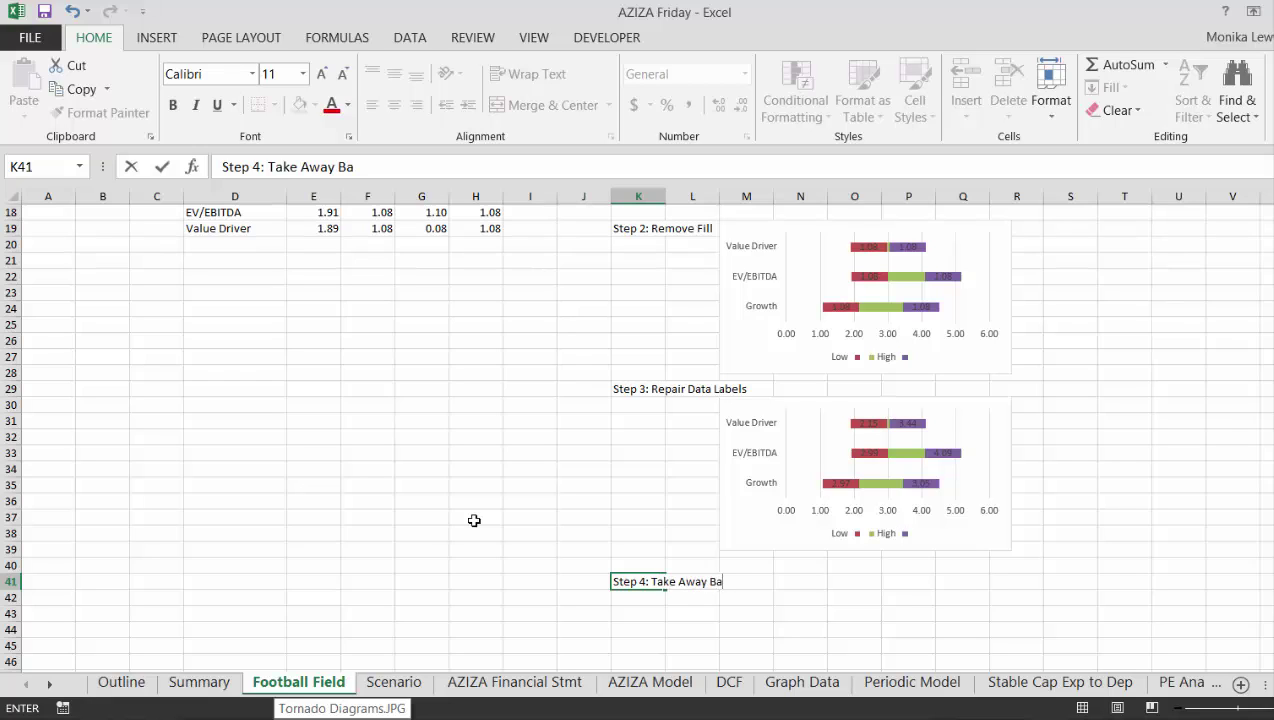
type("ound Colour")
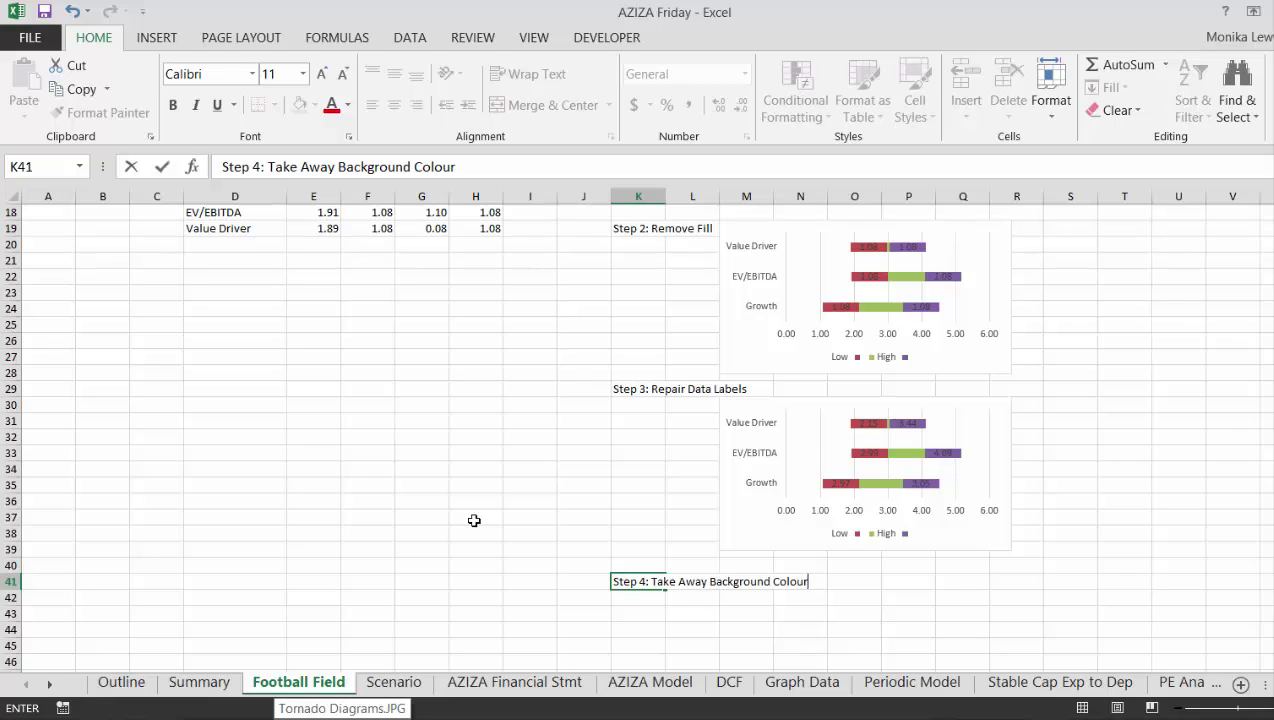
key("Return")
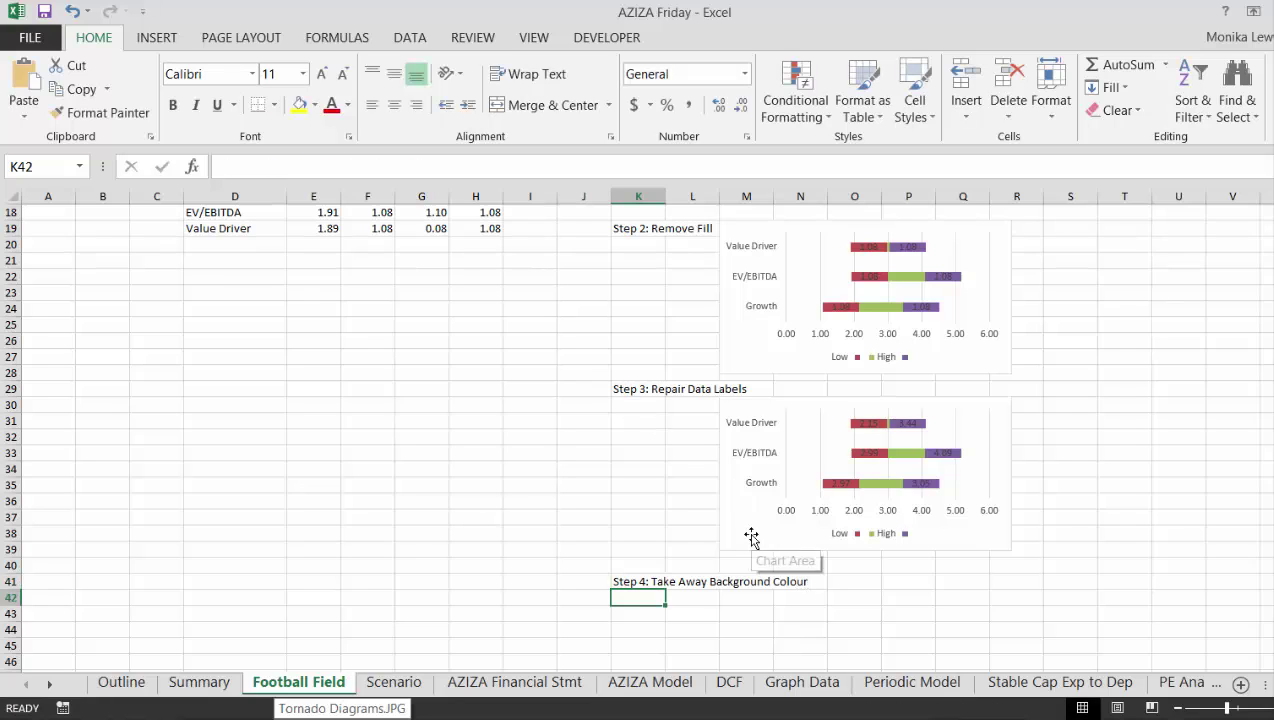
Copy the Step 3 chart and paste the duplicate at cell M43 beneath the Step 4 caption.
left_click(751, 537)
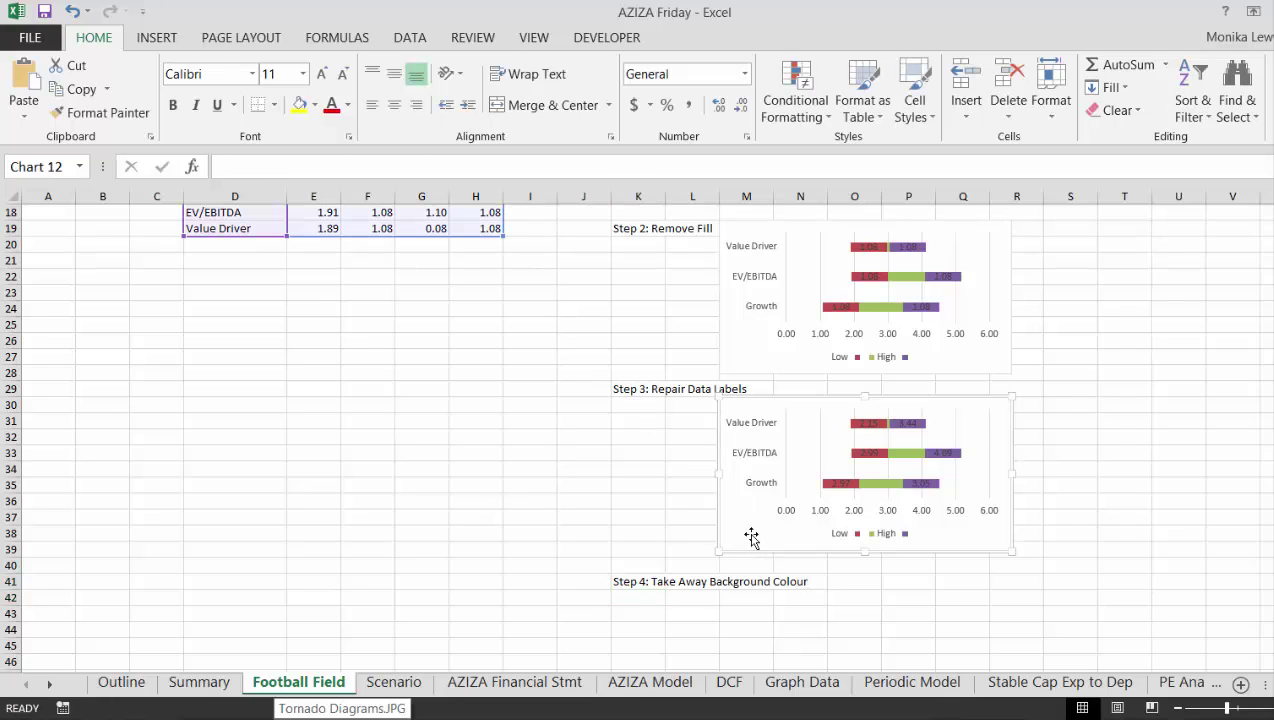
left_click(735, 610)
key("ctrl+v")
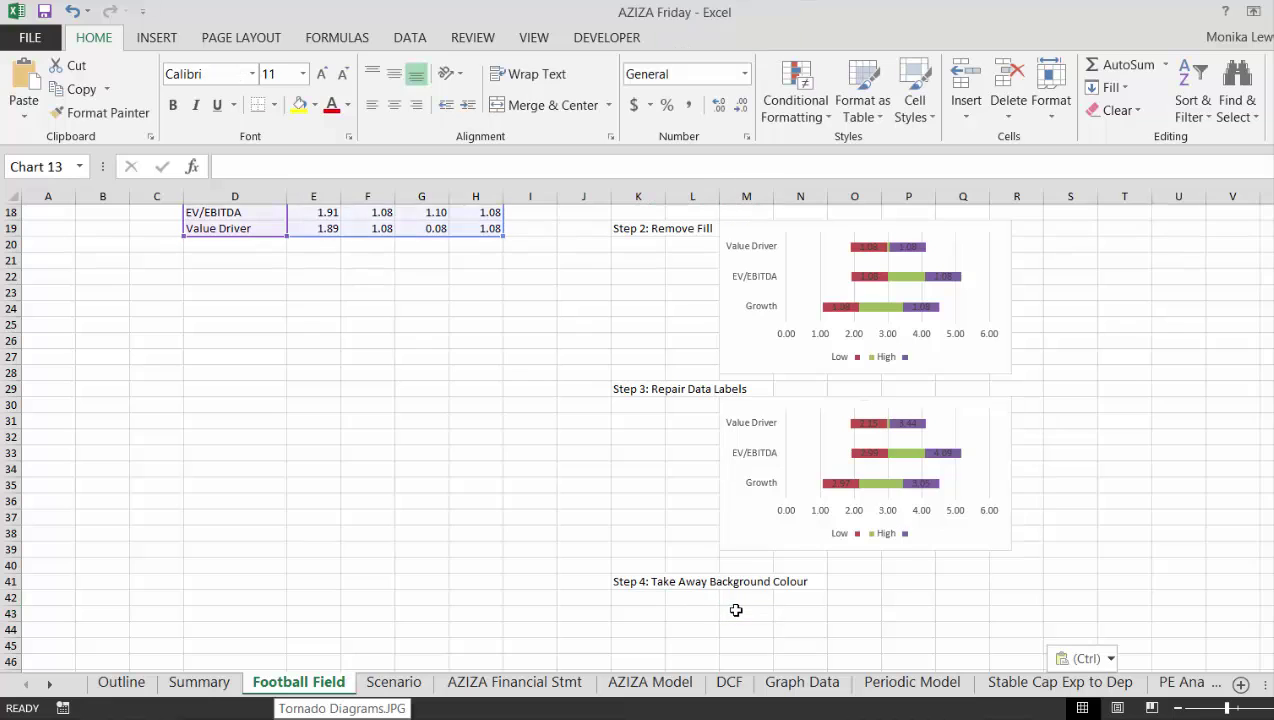
Set the fill of the low-side data labels in the Step 4 chart to No fill.
left_click(582, 616)
key("Down")
key("Down")
key("Down")
key("Down")
key("Down")
key("Down")
key("Down")
key("Down")
key("Down")
key("Down")
key("Down")
key("Down")
key("Down")
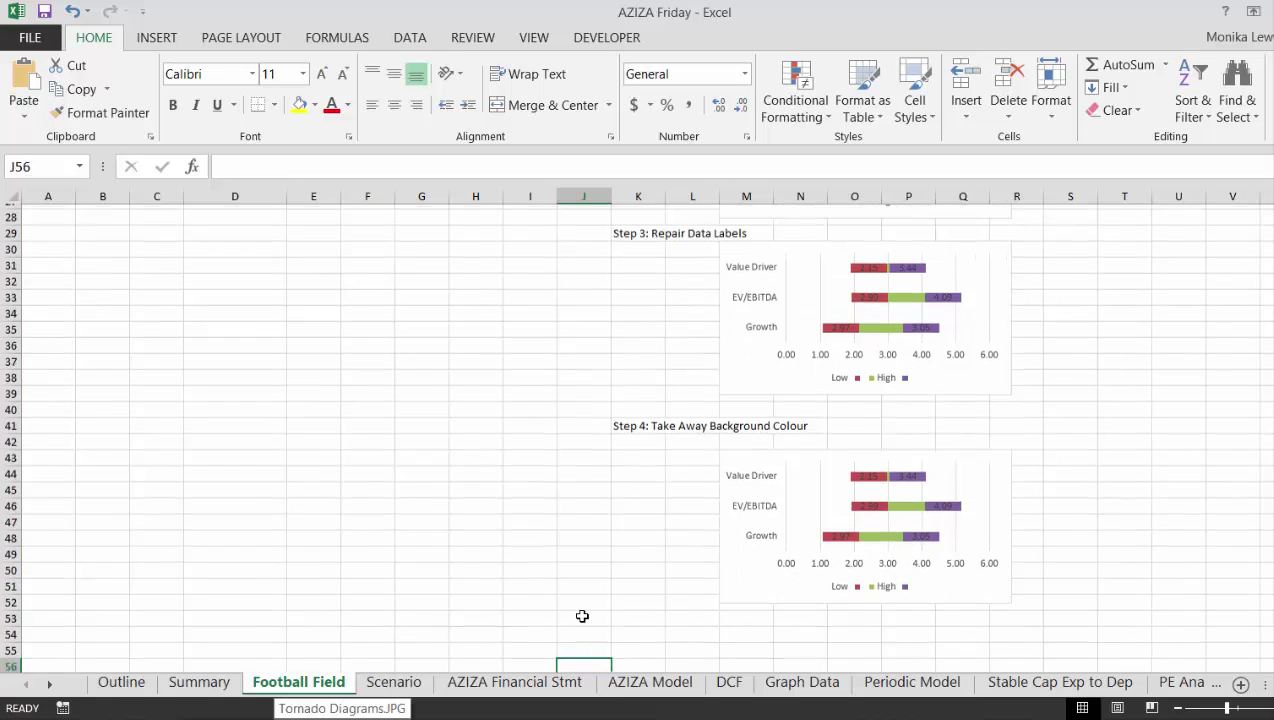
left_click(863, 480)
right_click(863, 480)
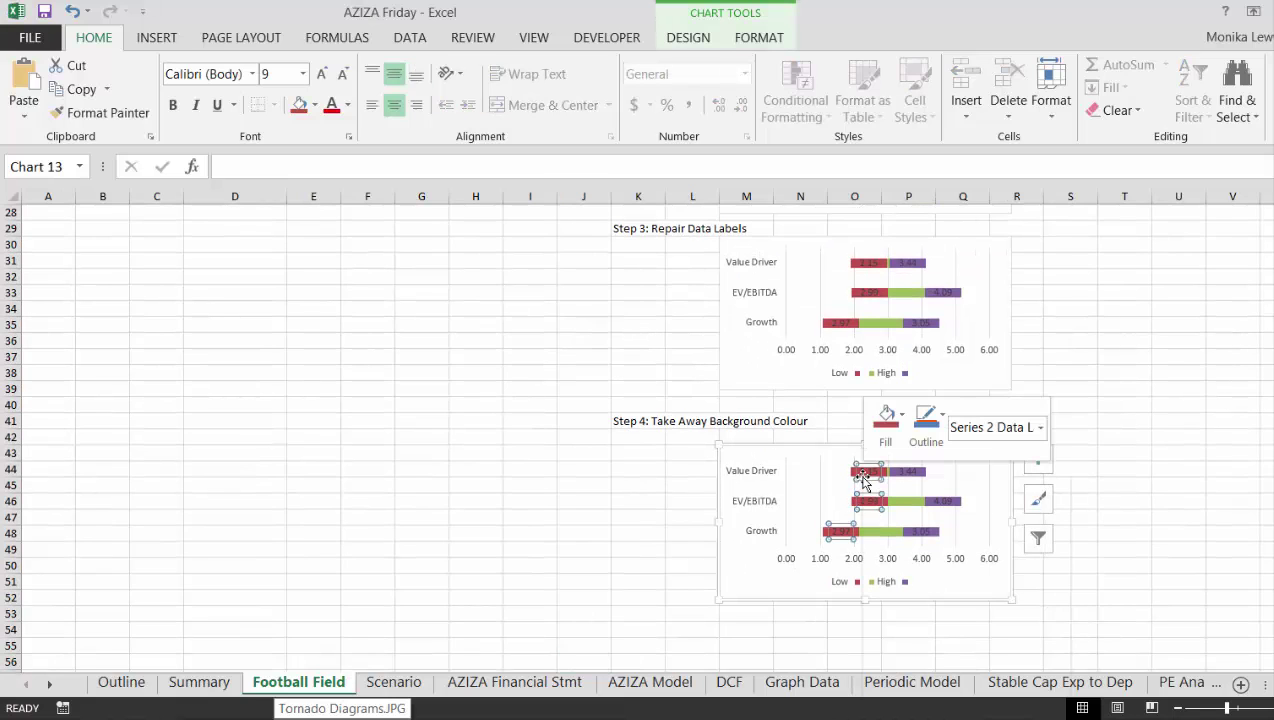
left_click(890, 700)
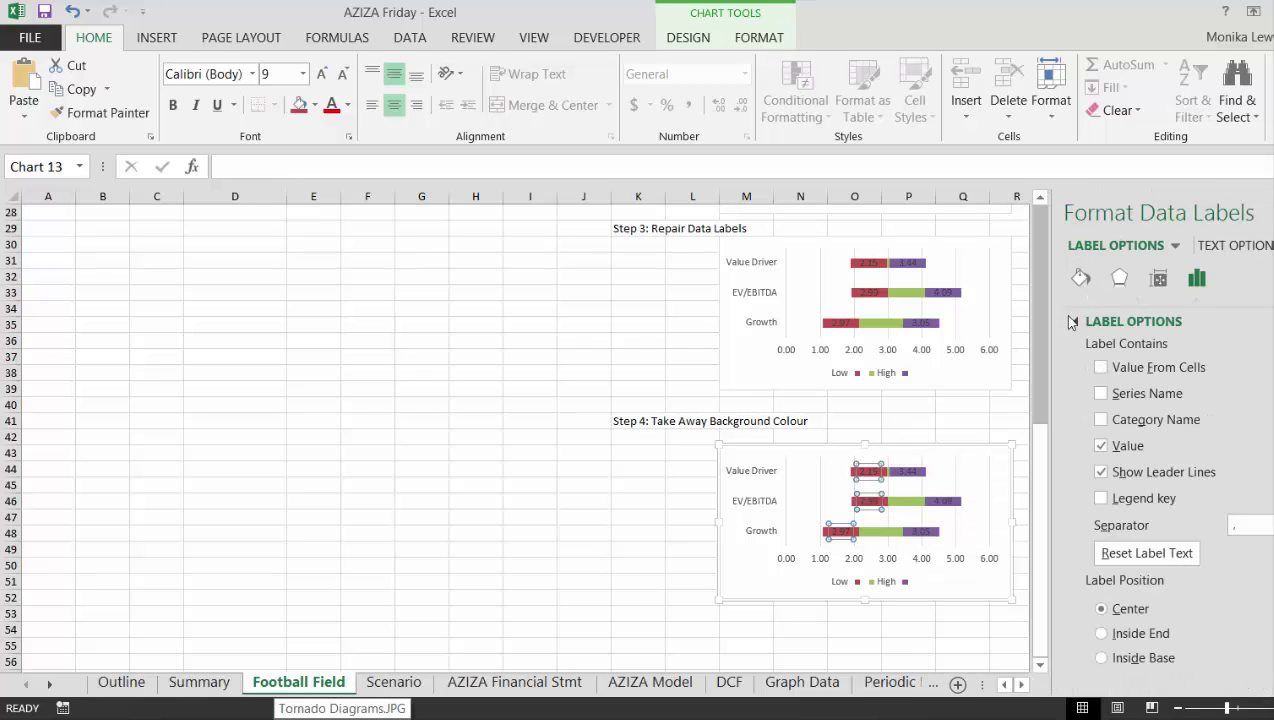
left_click(1080, 278)
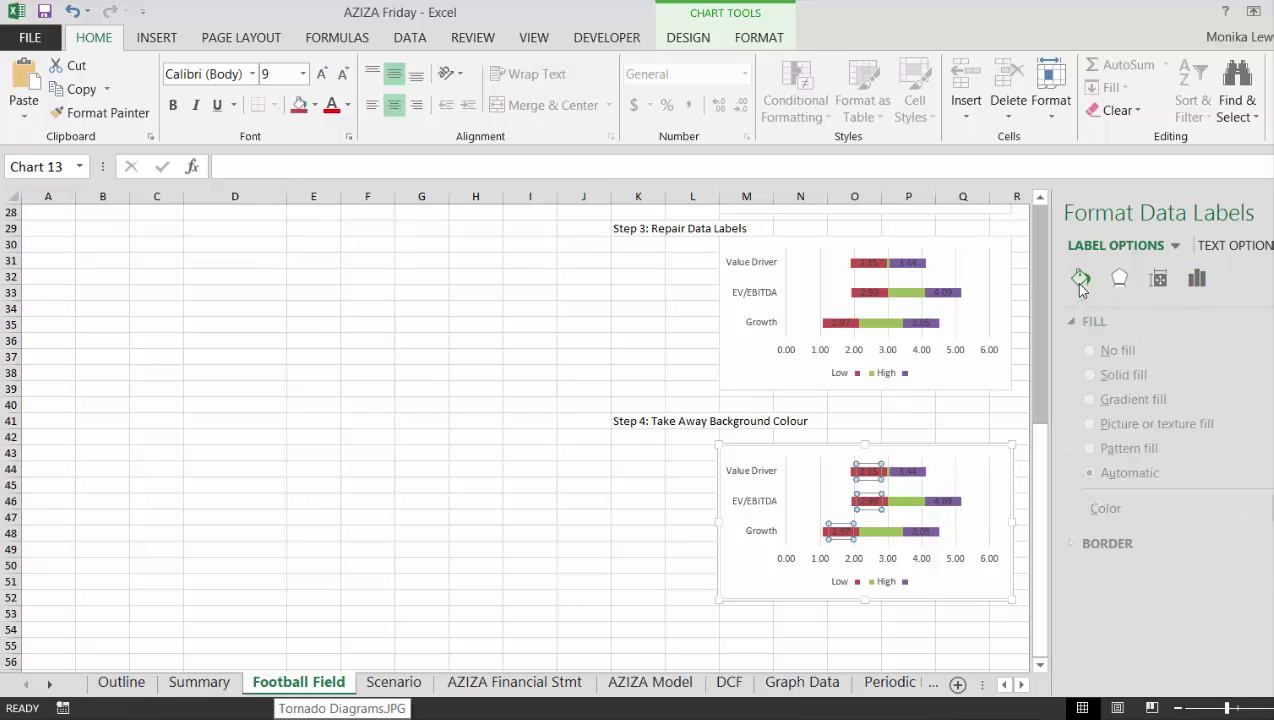
left_click(1094, 351)
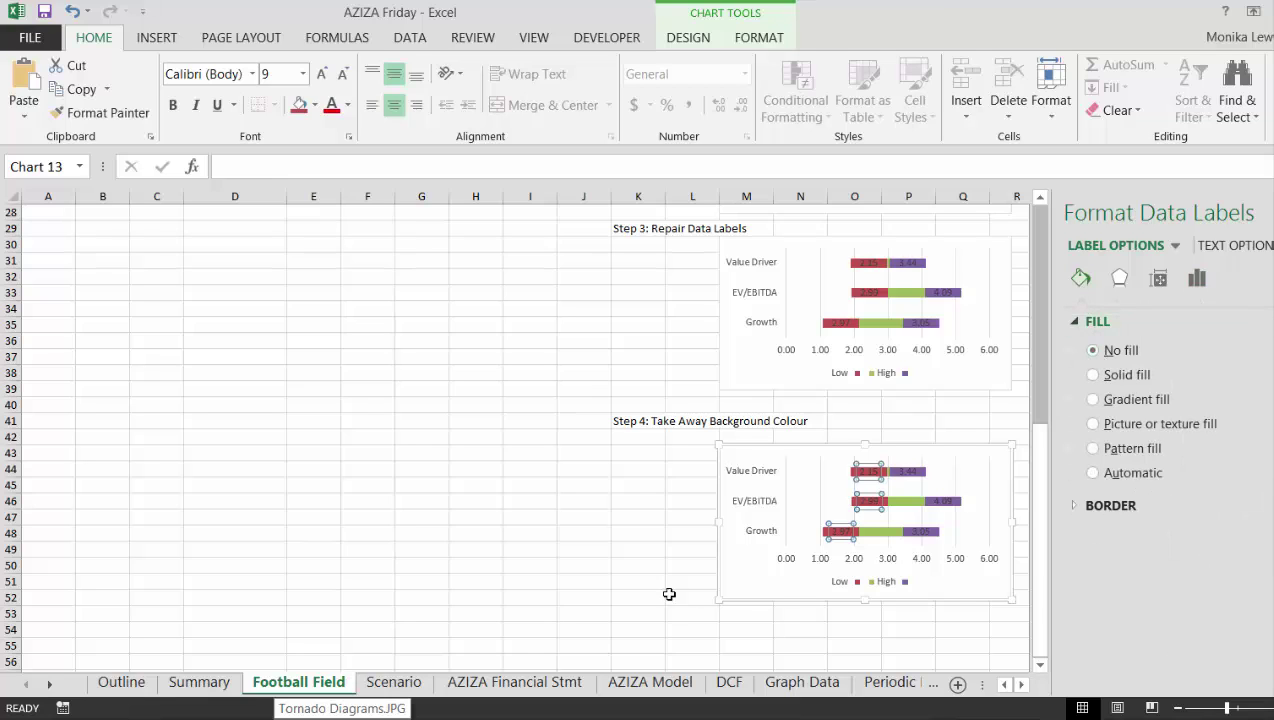
left_click(649, 555)
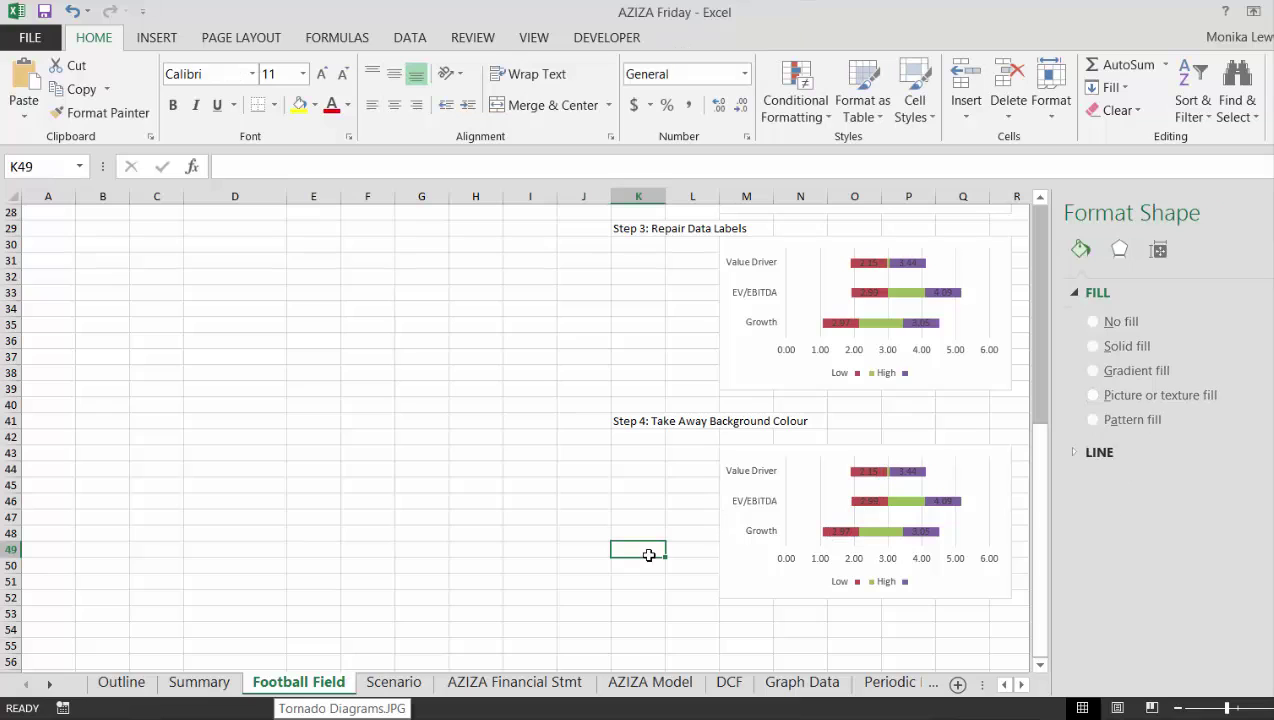
Remove the fill from the red low-side label bars in the Step 4 chart.
left_click(857, 480)
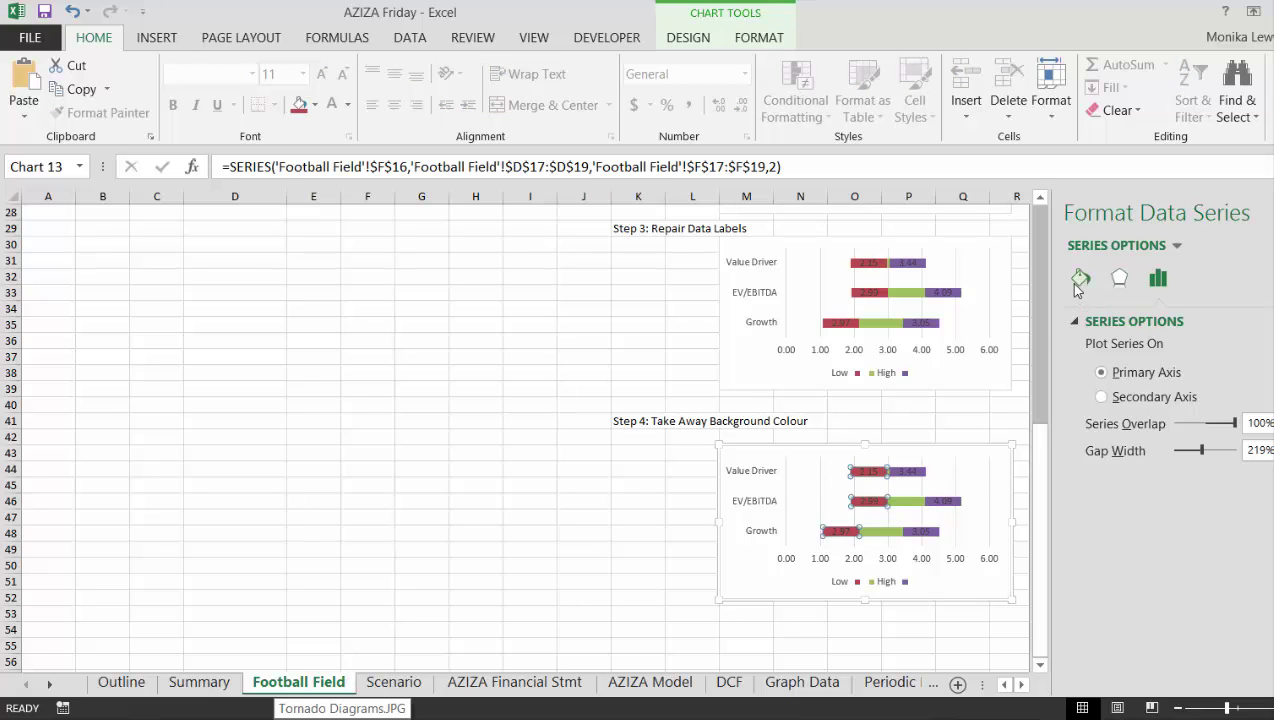
left_click(1079, 280)
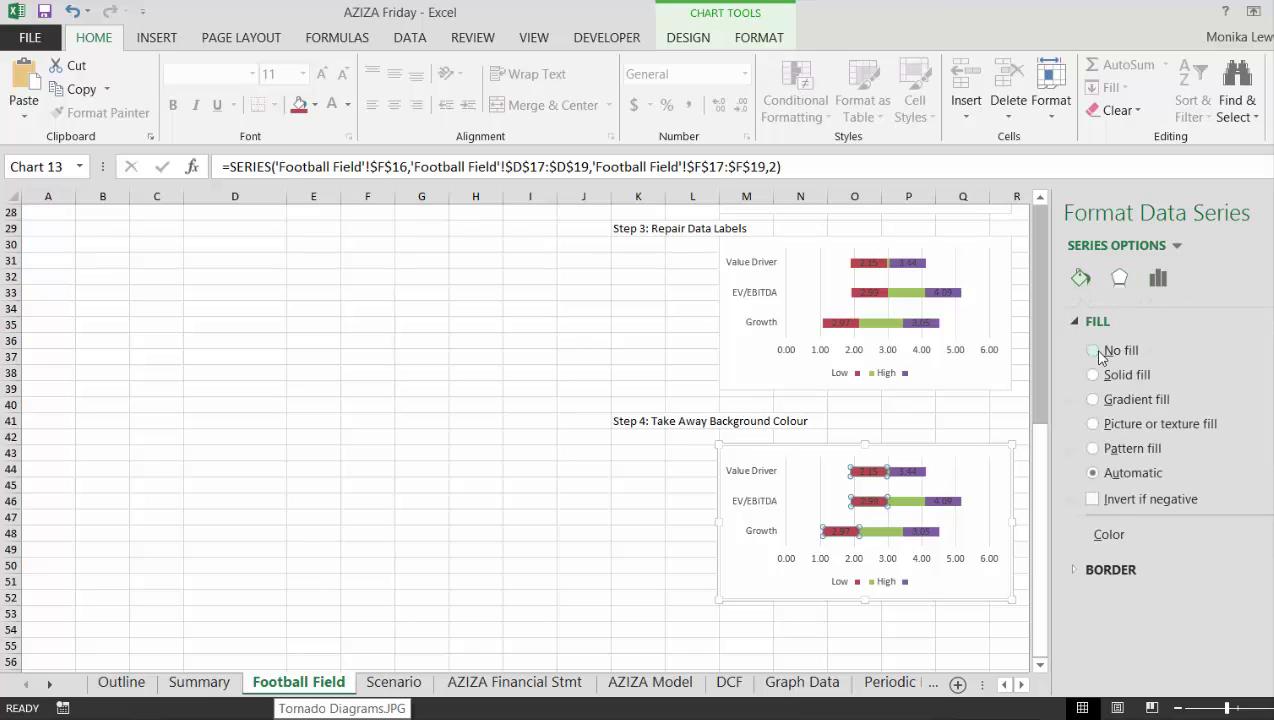
left_click(1101, 355)
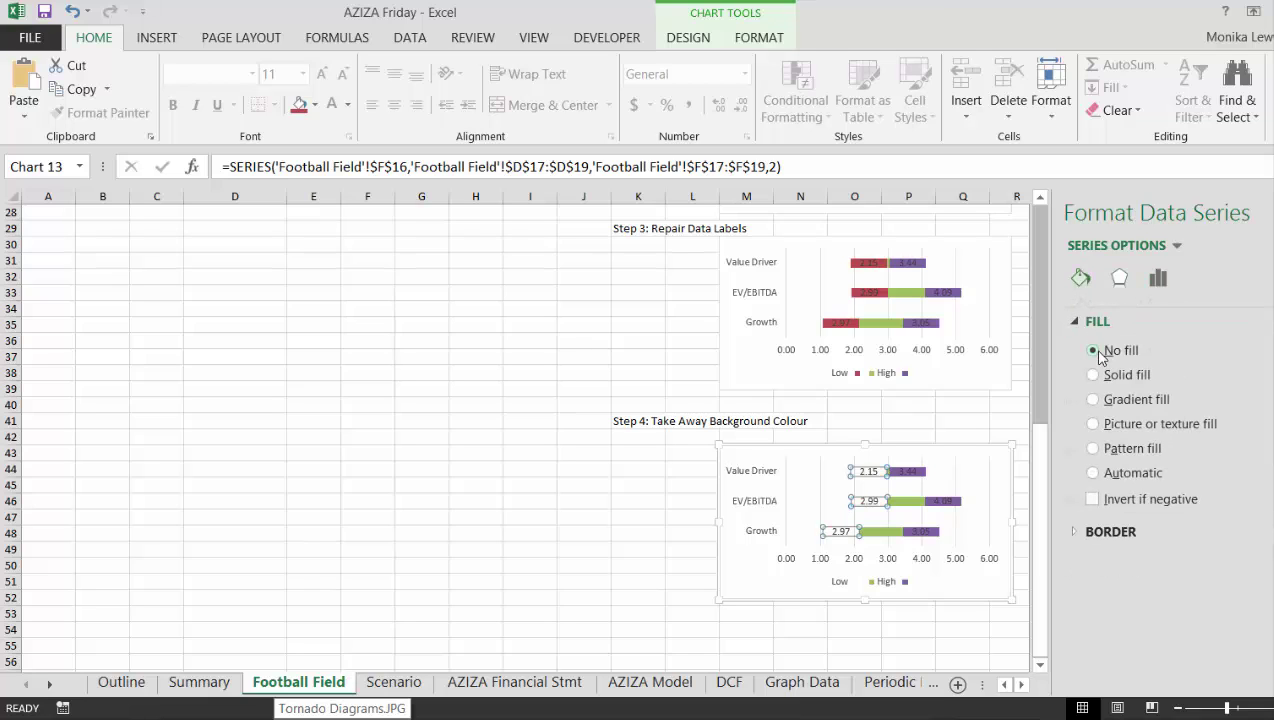
Set the fill of the high-side data labels on the purple bars in the Step 4 chart to No fill.
left_click(906, 473)
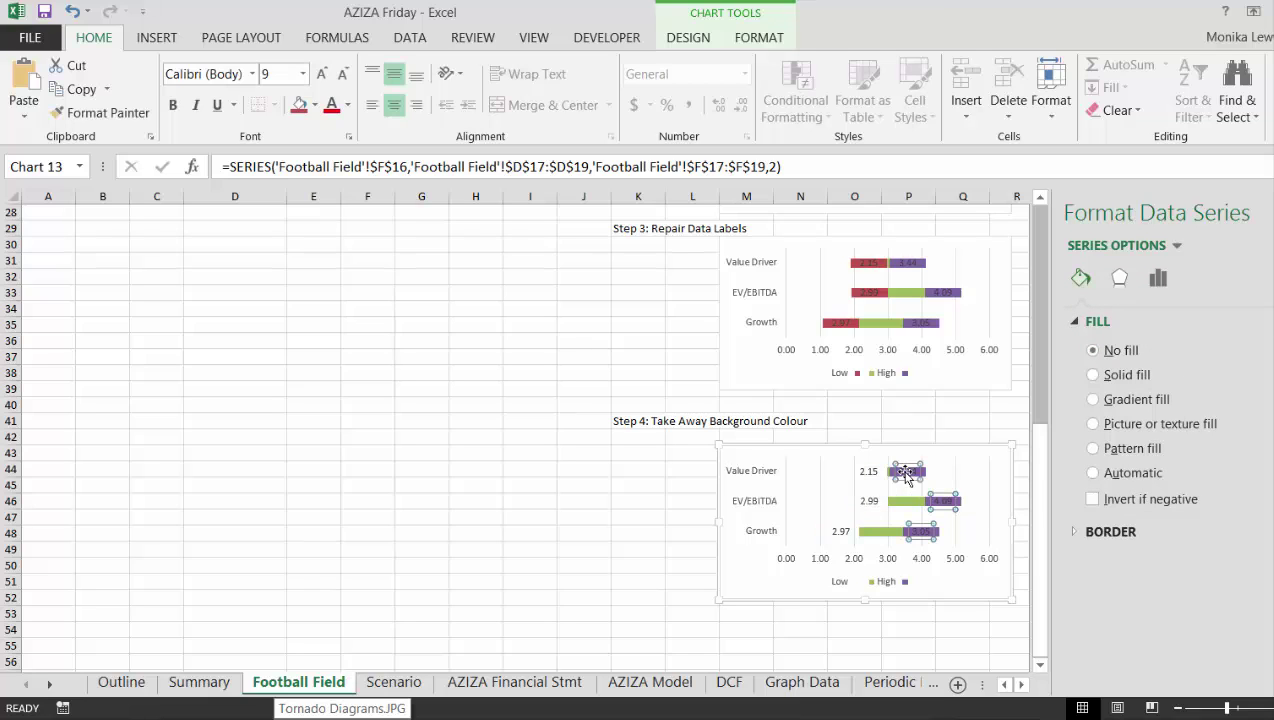
left_click(1093, 355)
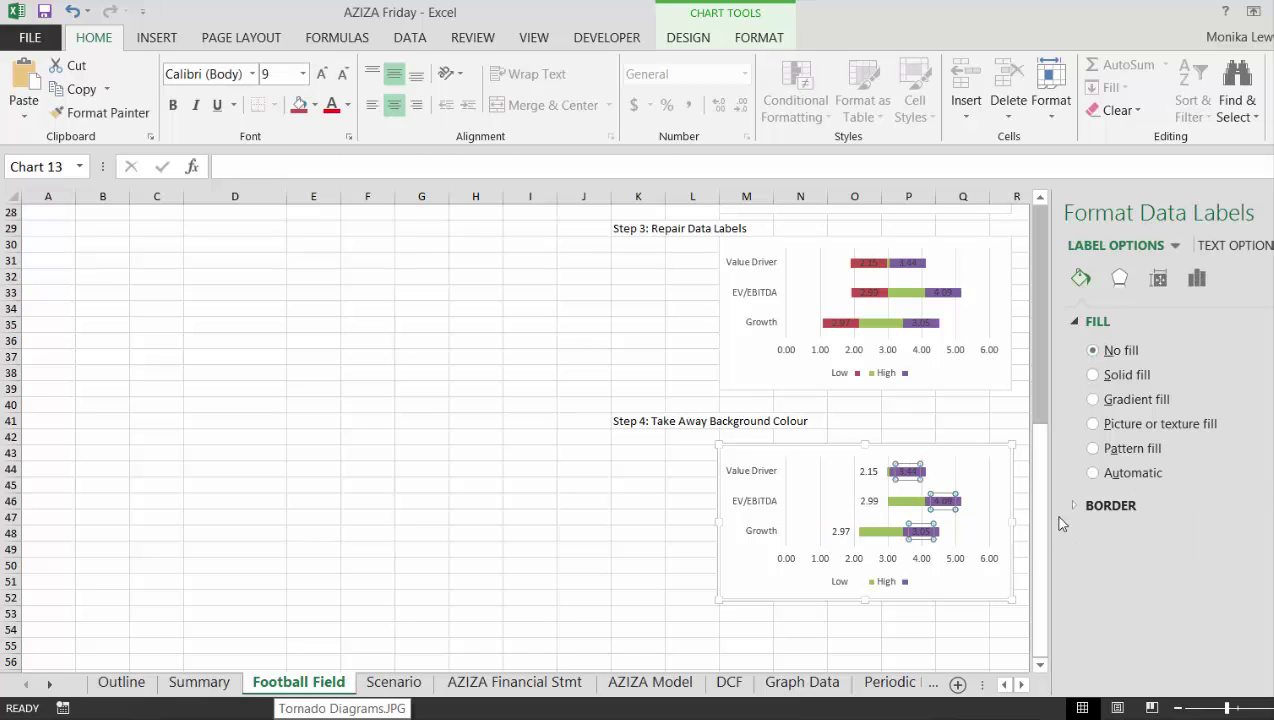
left_click(1009, 637)
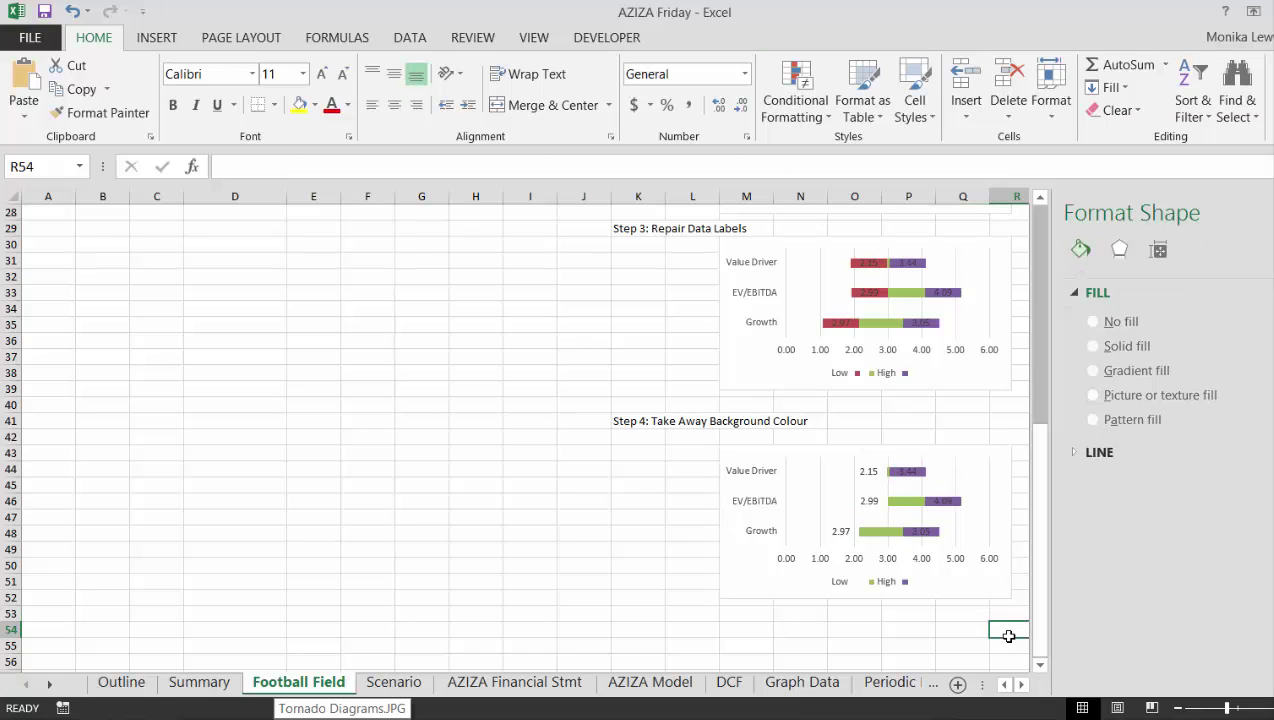
left_click(902, 478)
left_click(902, 476)
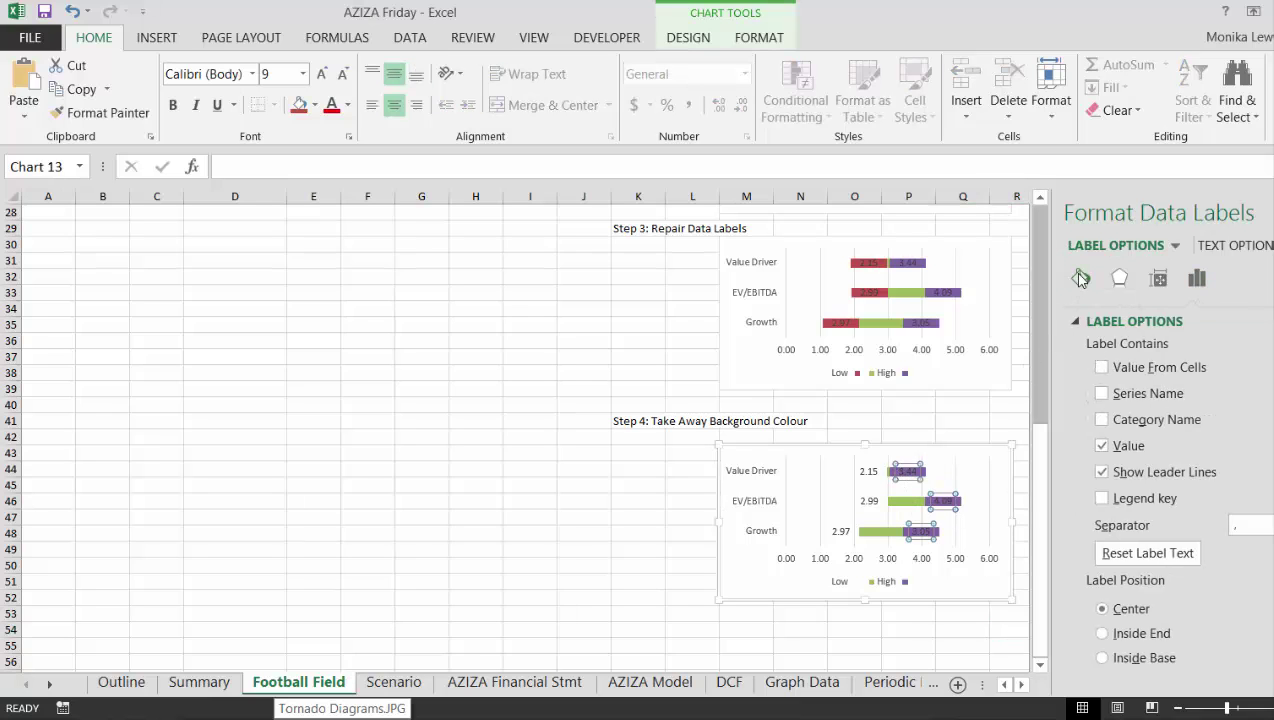
left_click(1076, 274)
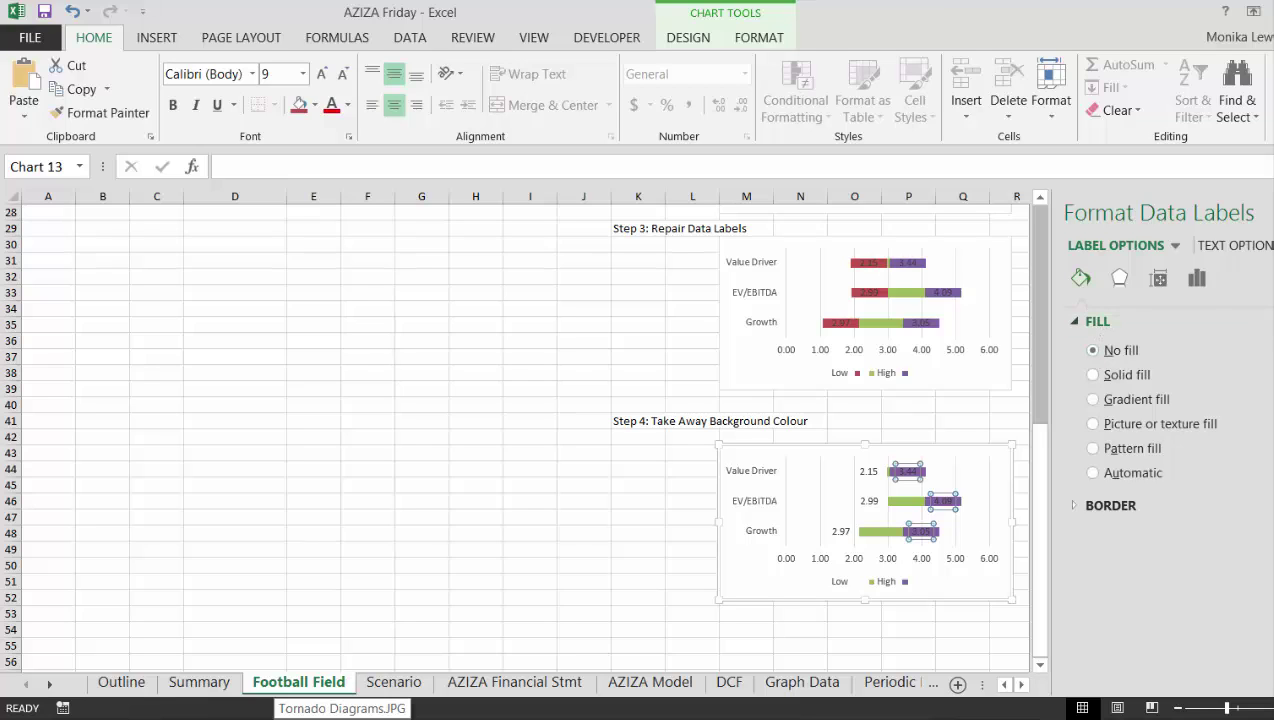
left_click(1272, 206)
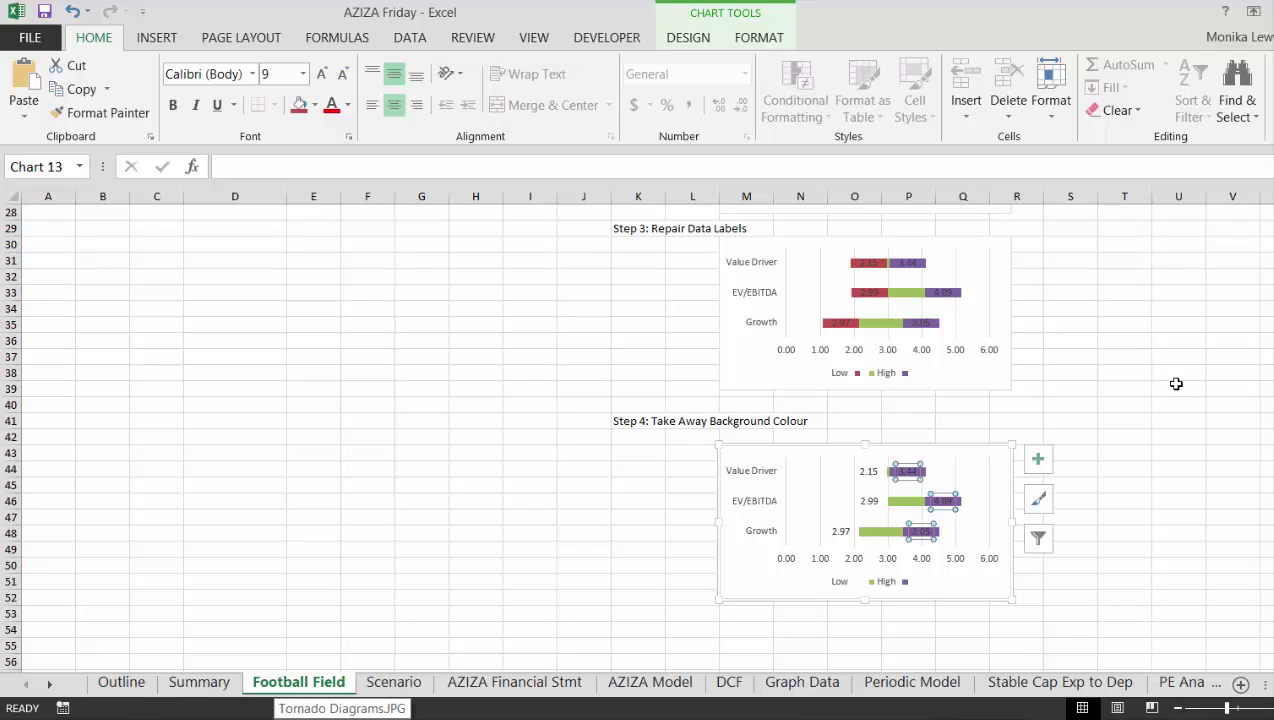
left_click(1128, 453)
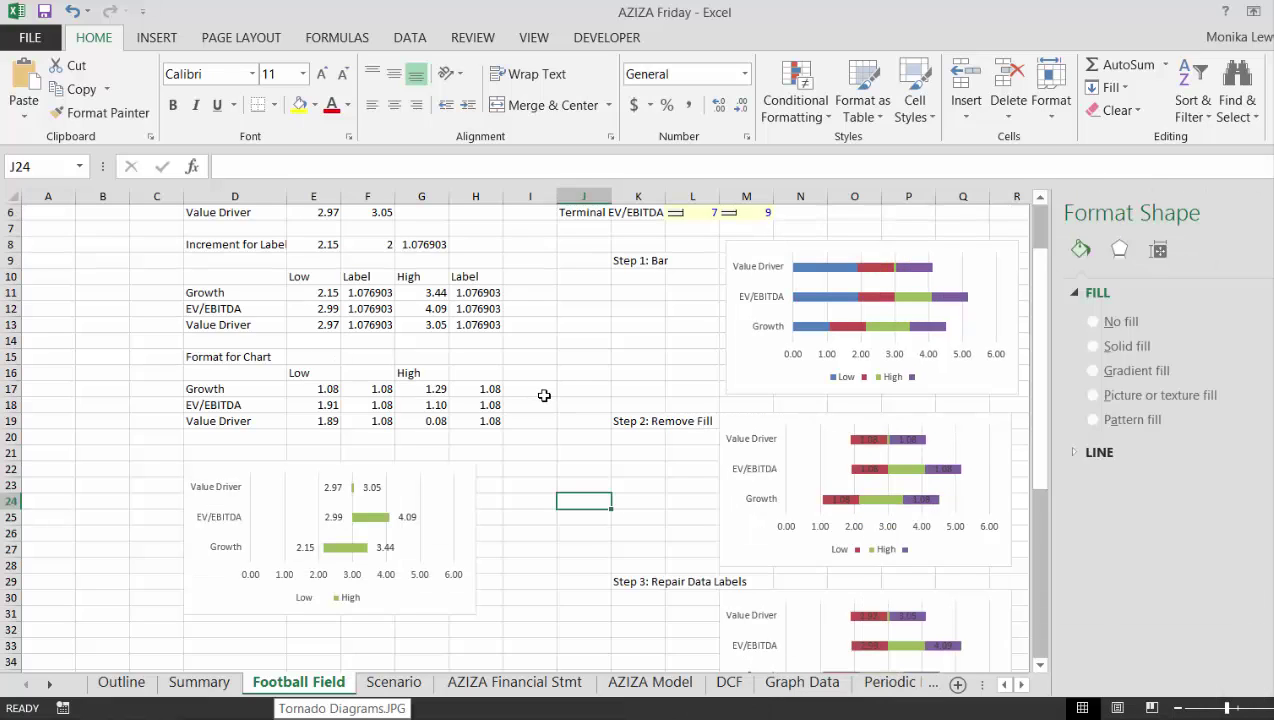
Check which cell the low-side data label of the Value Driver bar in the Step 3 chart is linked to.
left_click(865, 620)
left_click(865, 620)
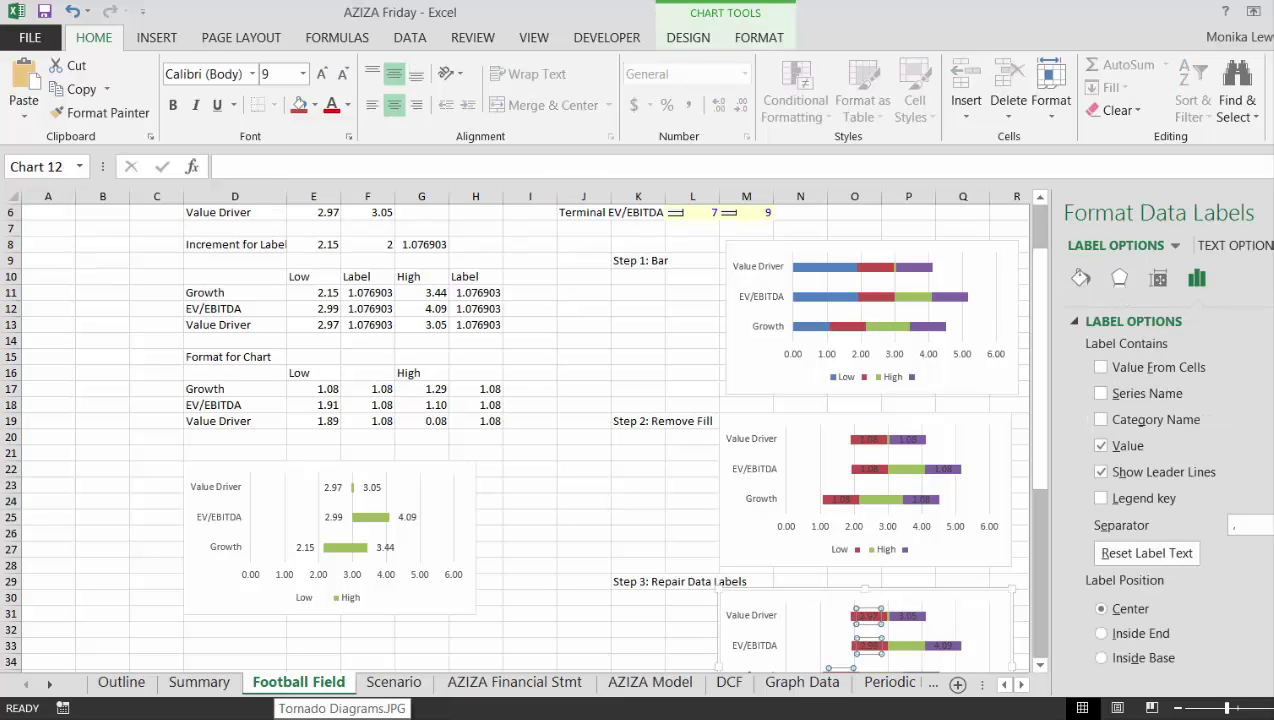
left_click(1272, 212)
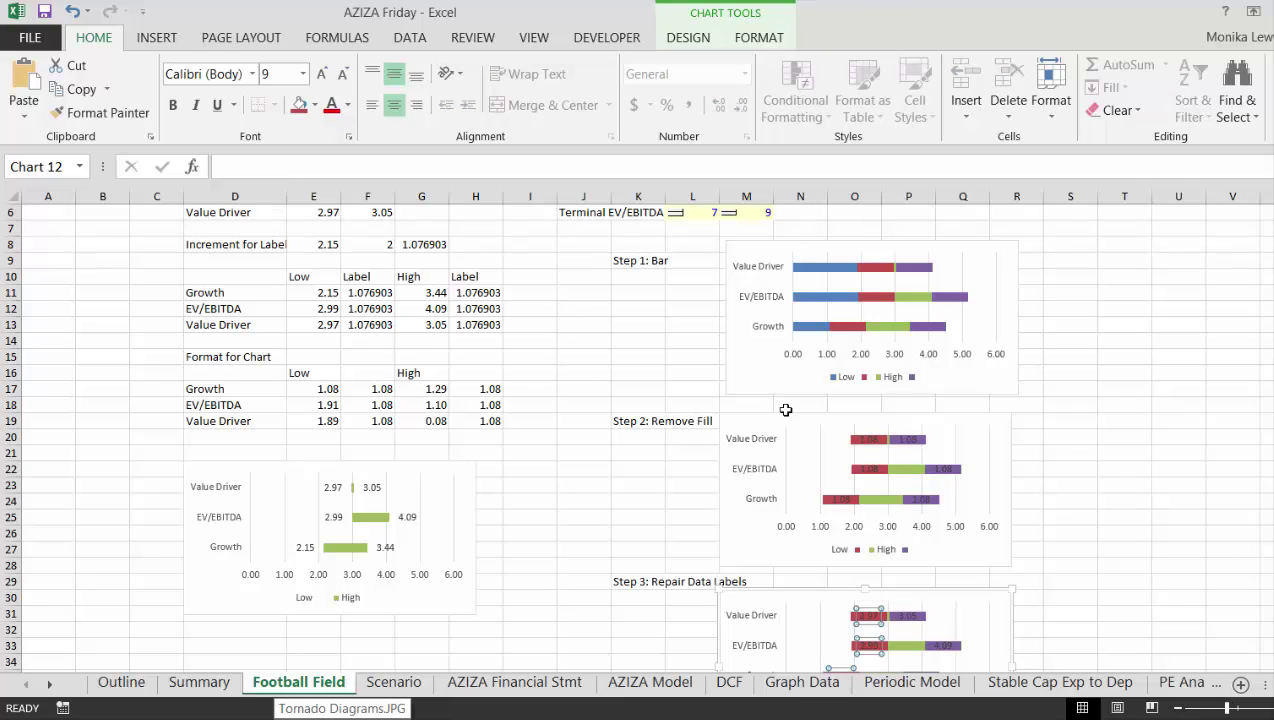
left_click(855, 615)
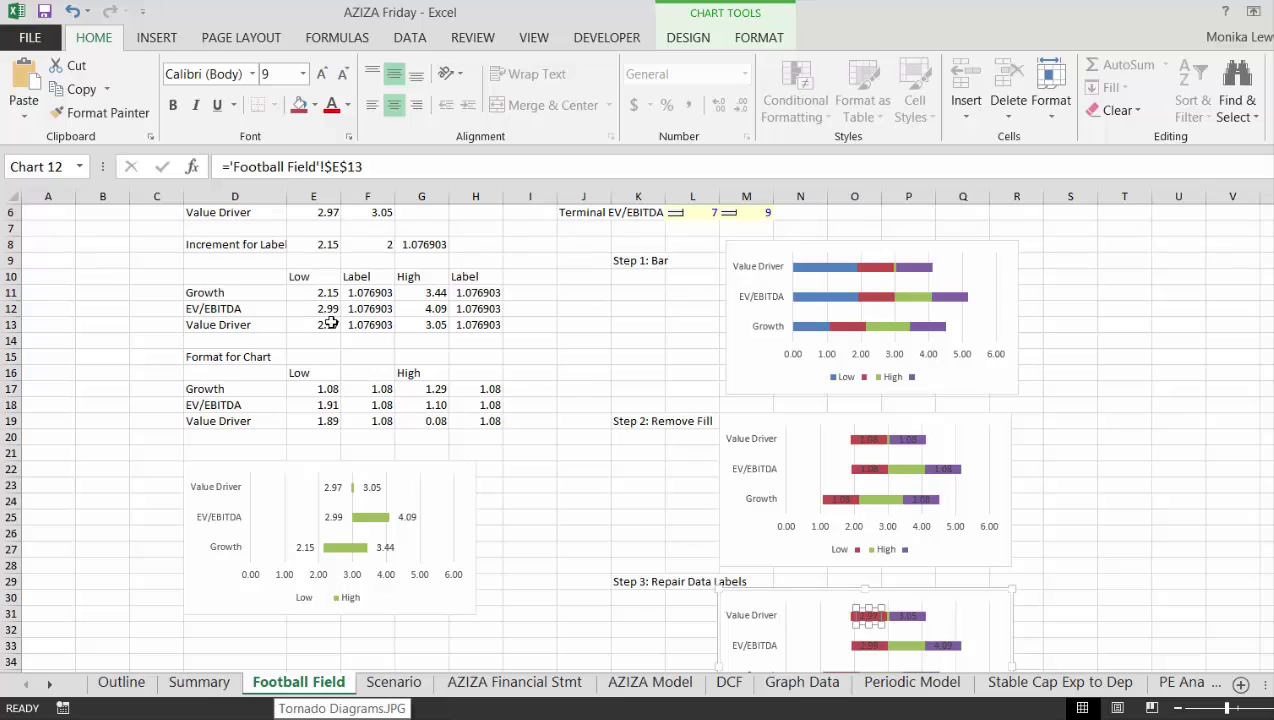
key("Escape")
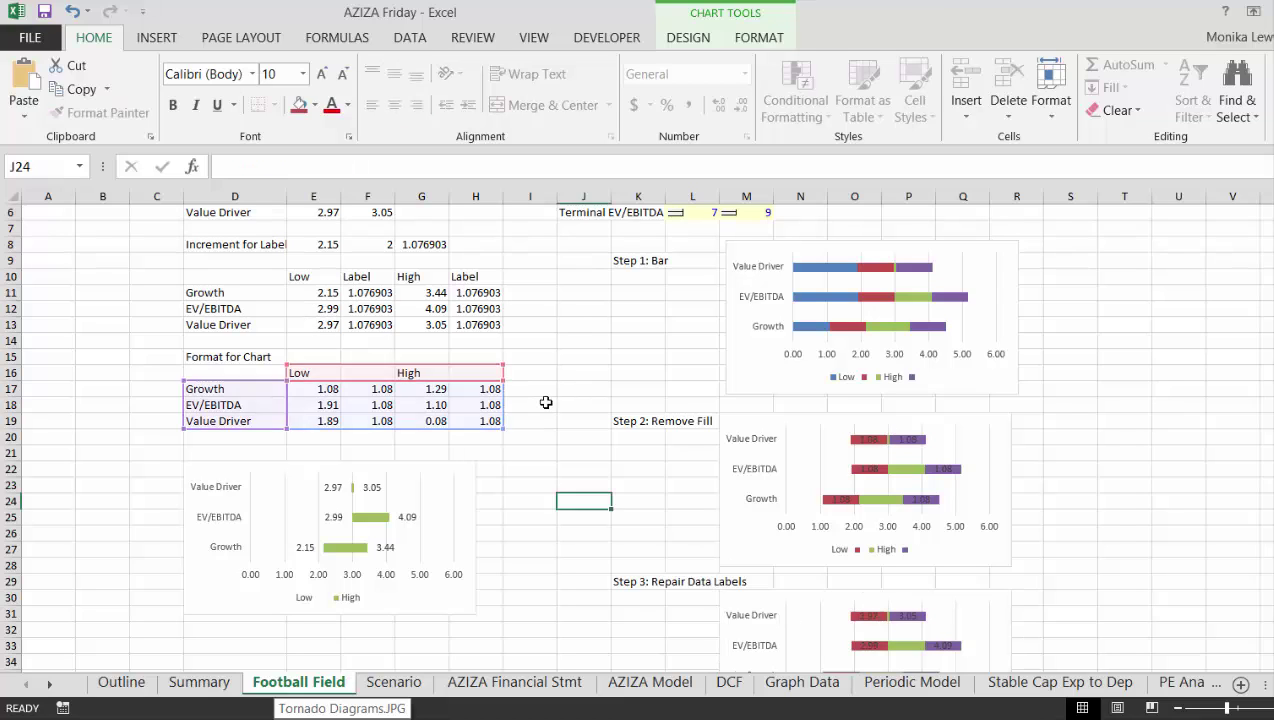
key("Escape")
key("Left")
key("Left")
key("Up")
key("Up")
key("Up")
key("Up")
key("Up")
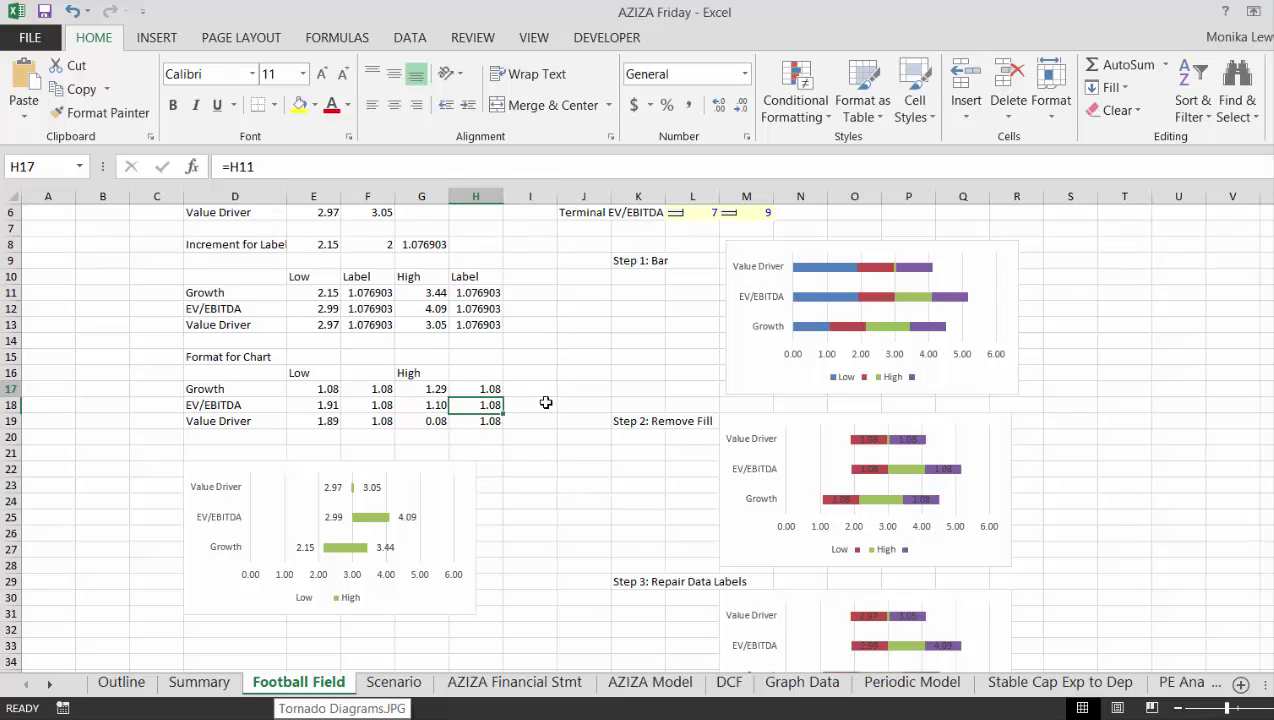
Inspect the Low formula for Growth in the Format for Chart table to see which cells it subtracts.
key("Up")
key("Left")
key("Left")
key("Left")
key("Up")
key("Down")
key("F2")
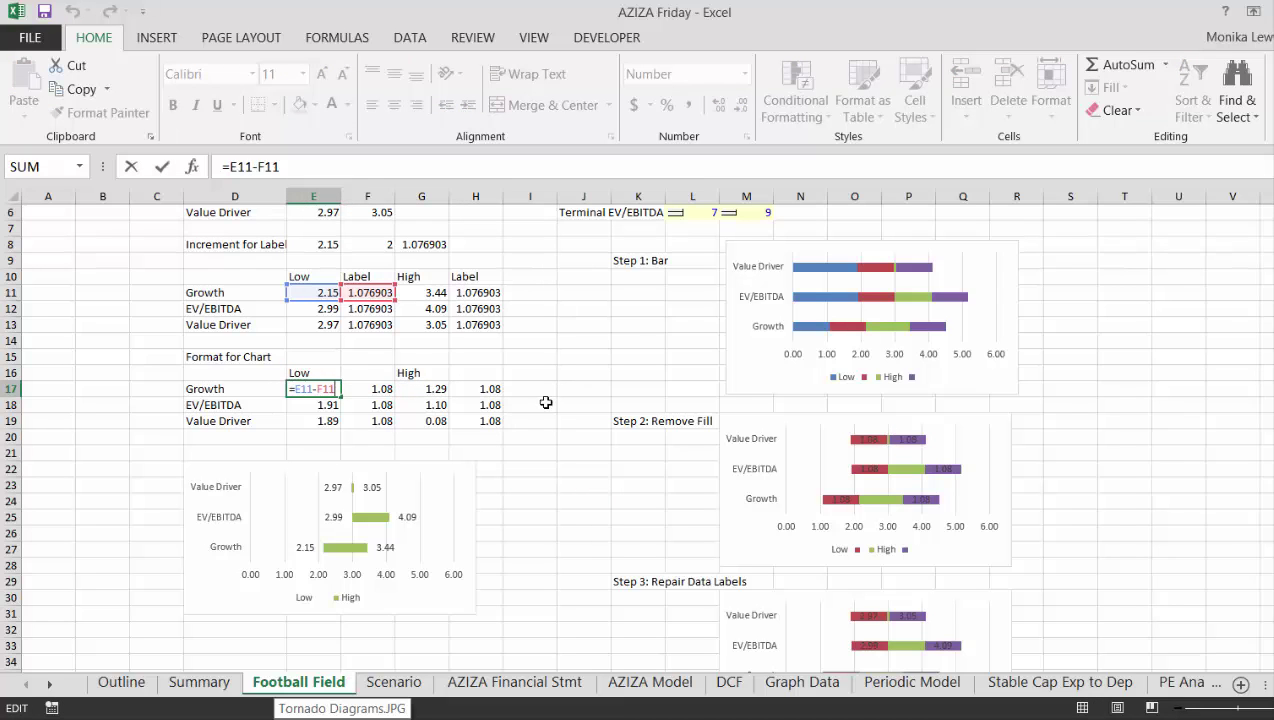
key("Return")
key("Up")
key("Up")
Inspect the High formula for Growth and the Value Driver formulas in the Format for Chart table.
key("Right")
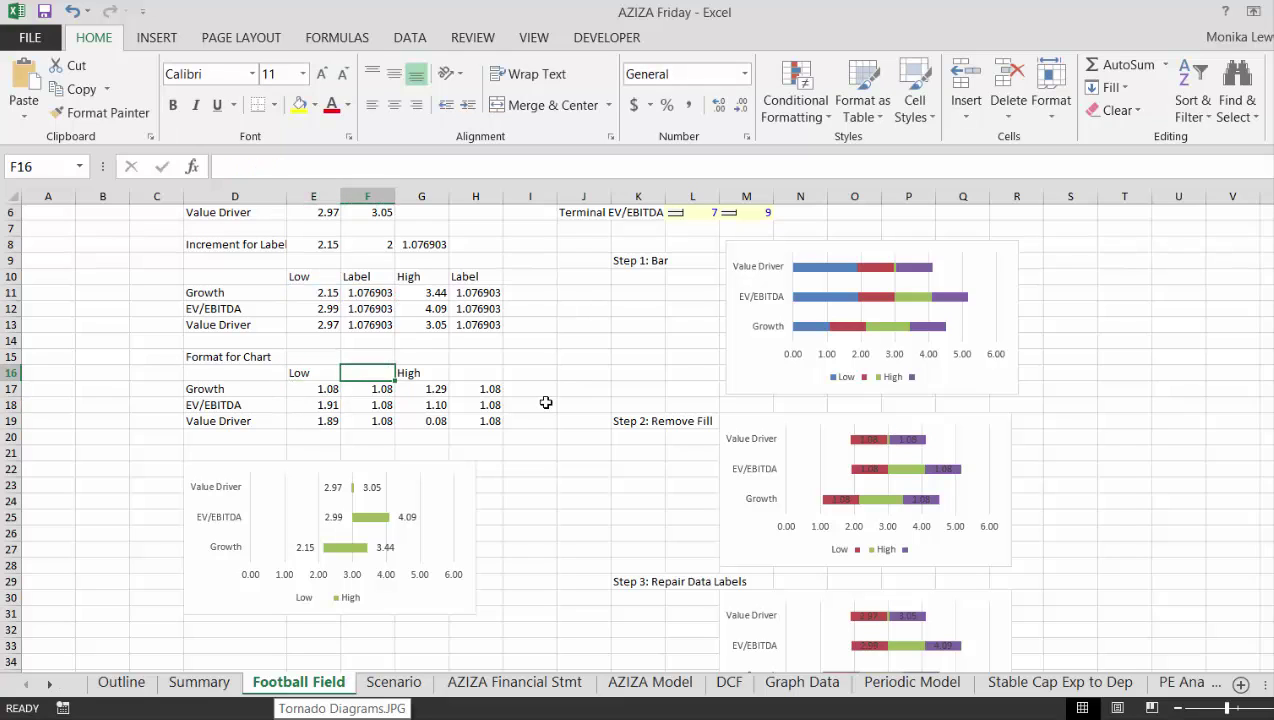
key("Right")
key("Down")
key("F2")
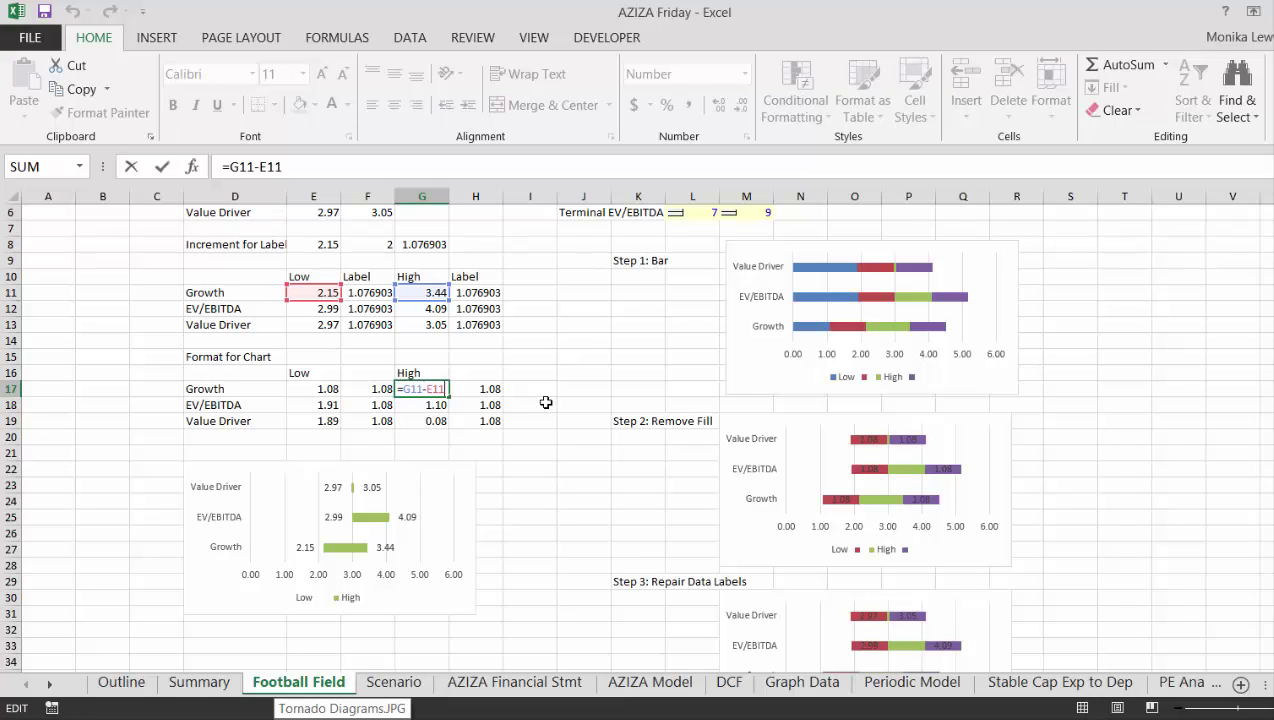
key("Return")
key("Left")
key("Left")
key("Down")
key("Right")
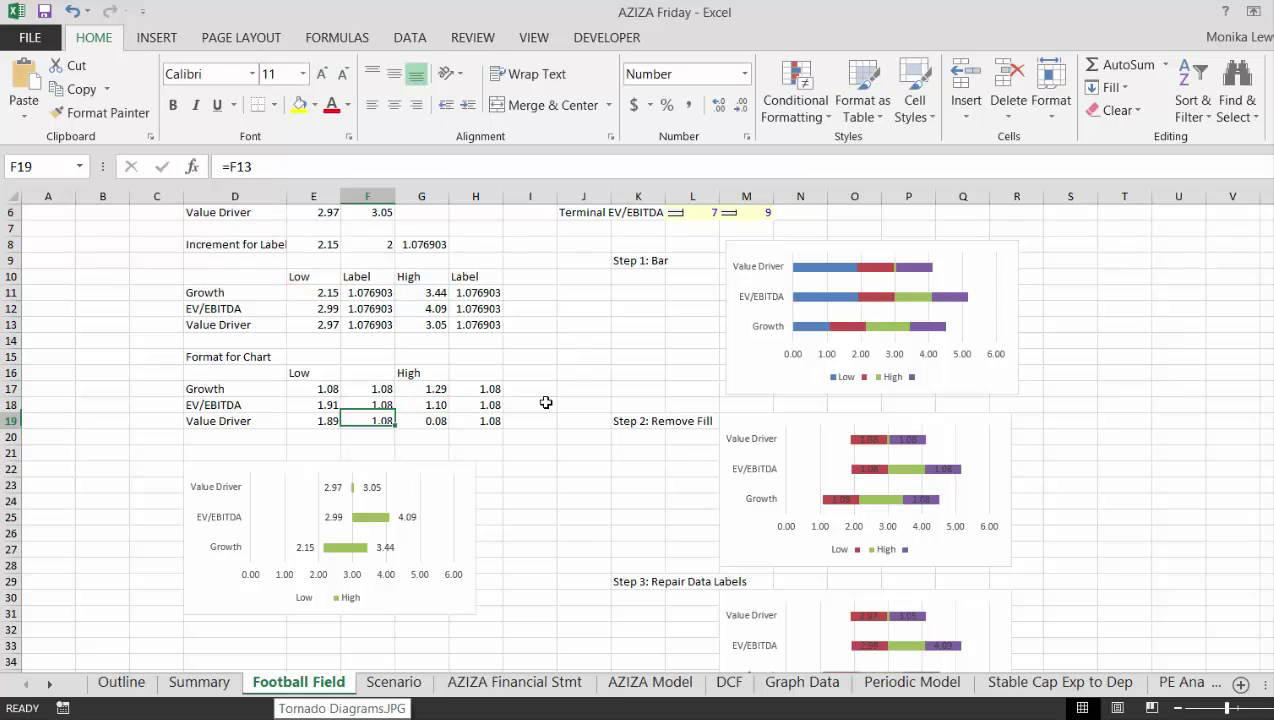
key("Left")
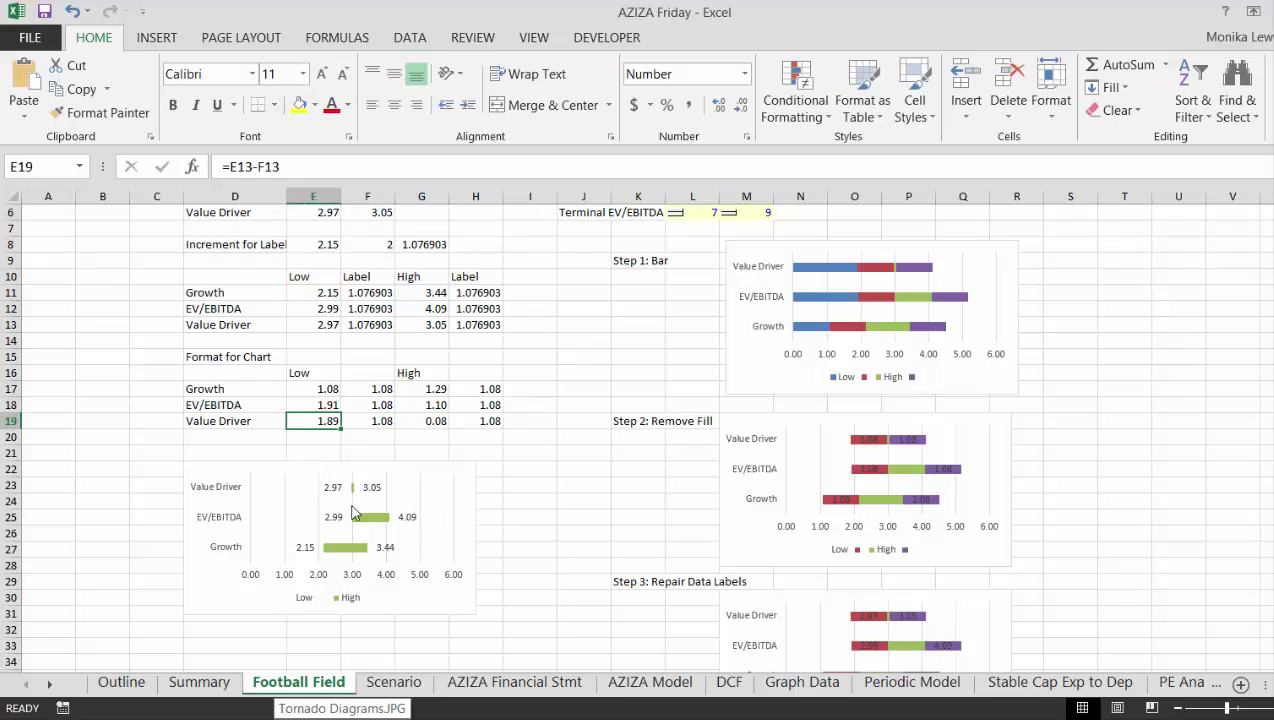
Delete the legend of the football field chart below the Format for Chart table and give its High bars a solid blue fill.
left_click(350, 609)
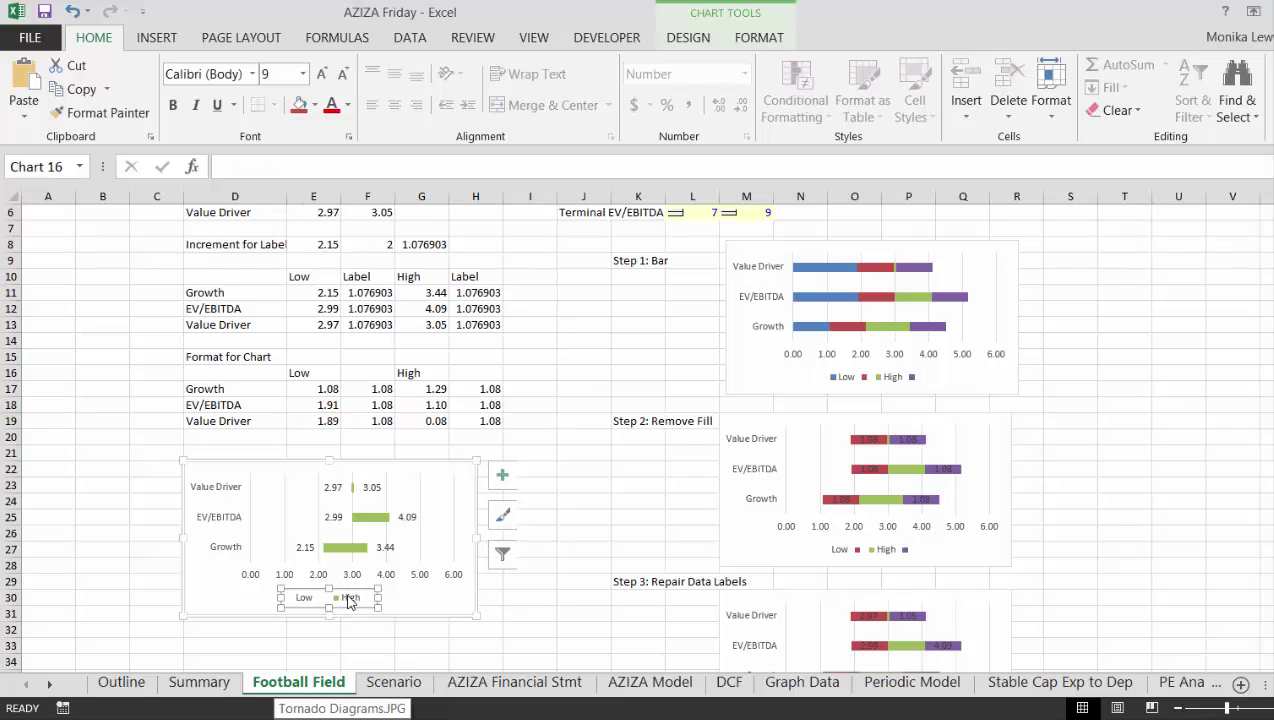
key("Delete")
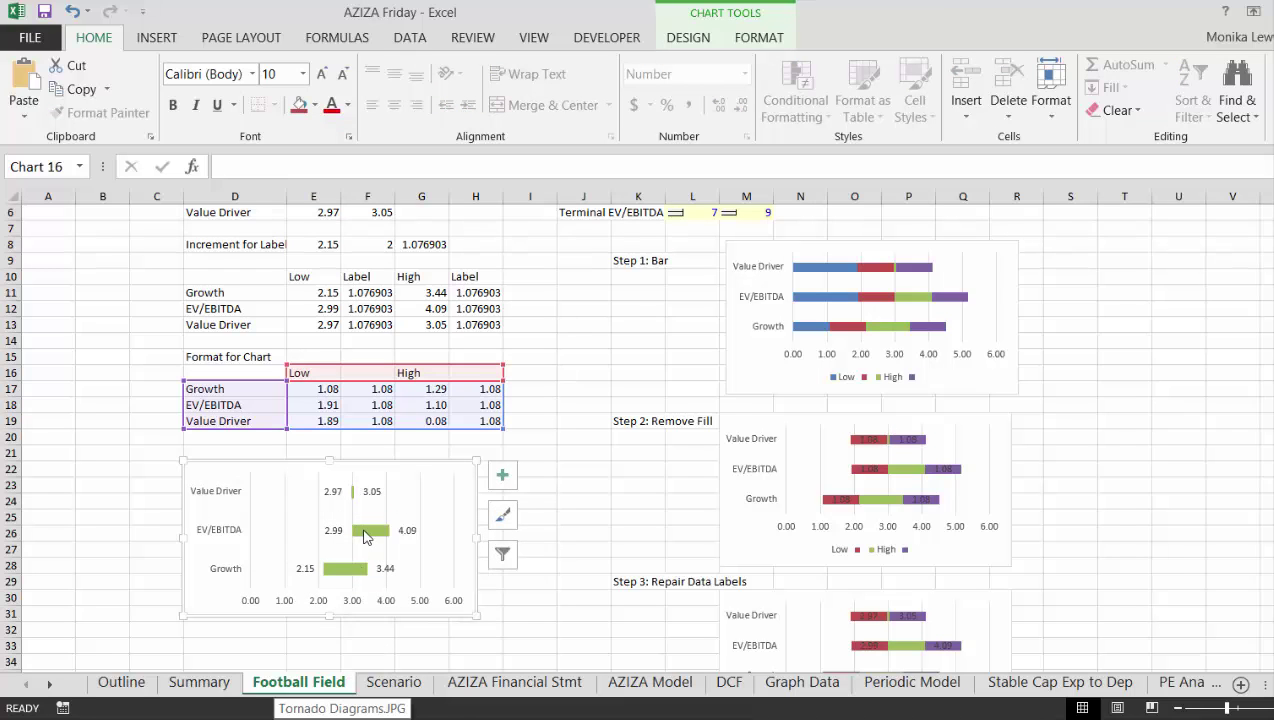
left_click(365, 537)
right_click(365, 537)
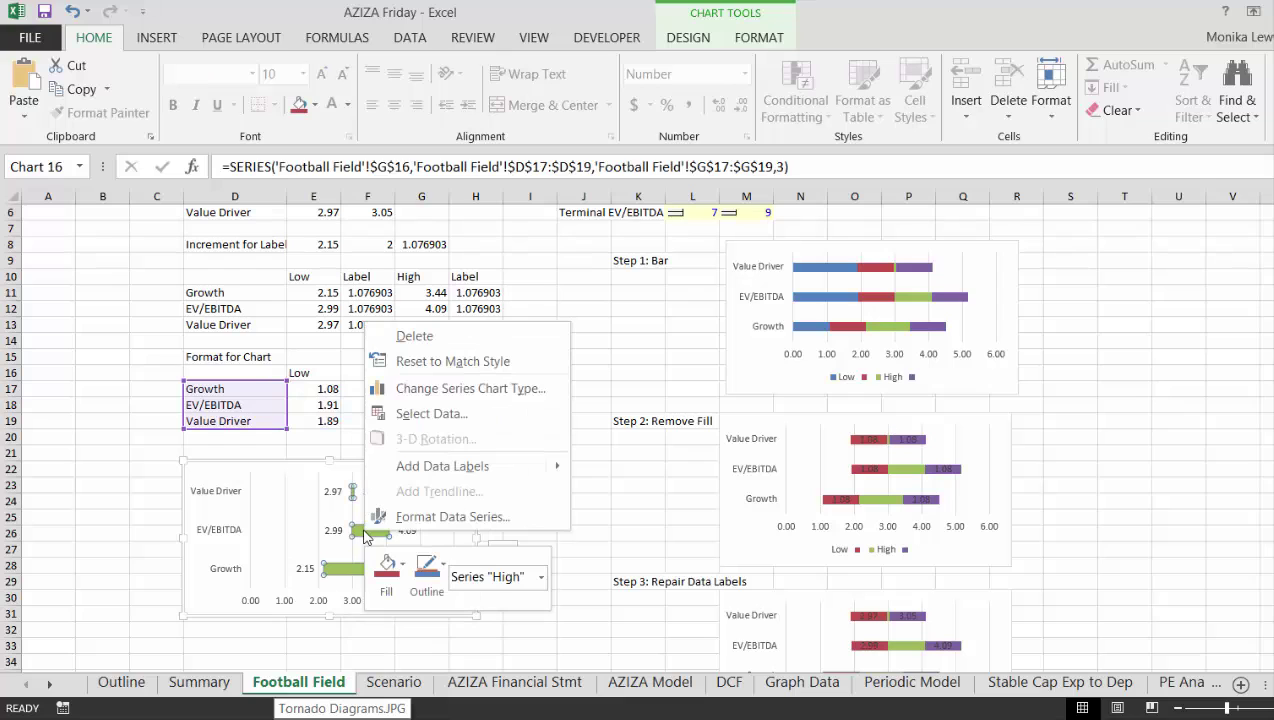
left_click(453, 517)
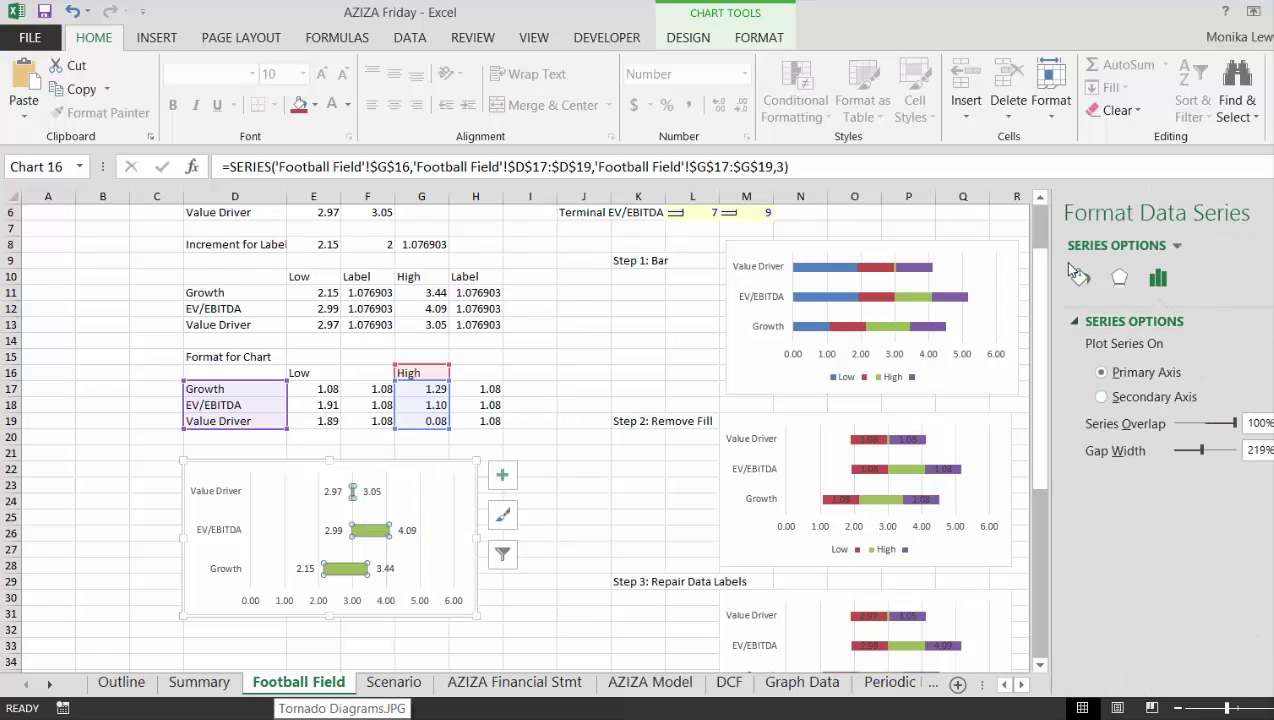
left_click(1080, 278)
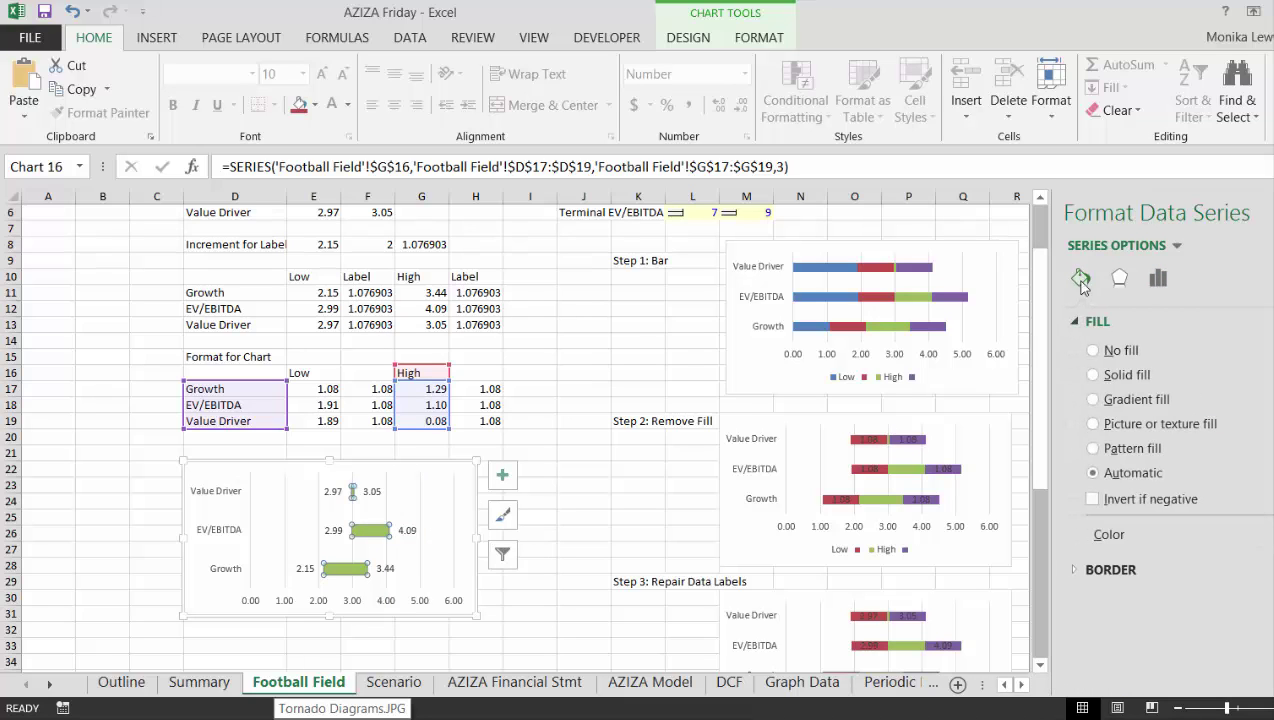
left_click(1094, 374)
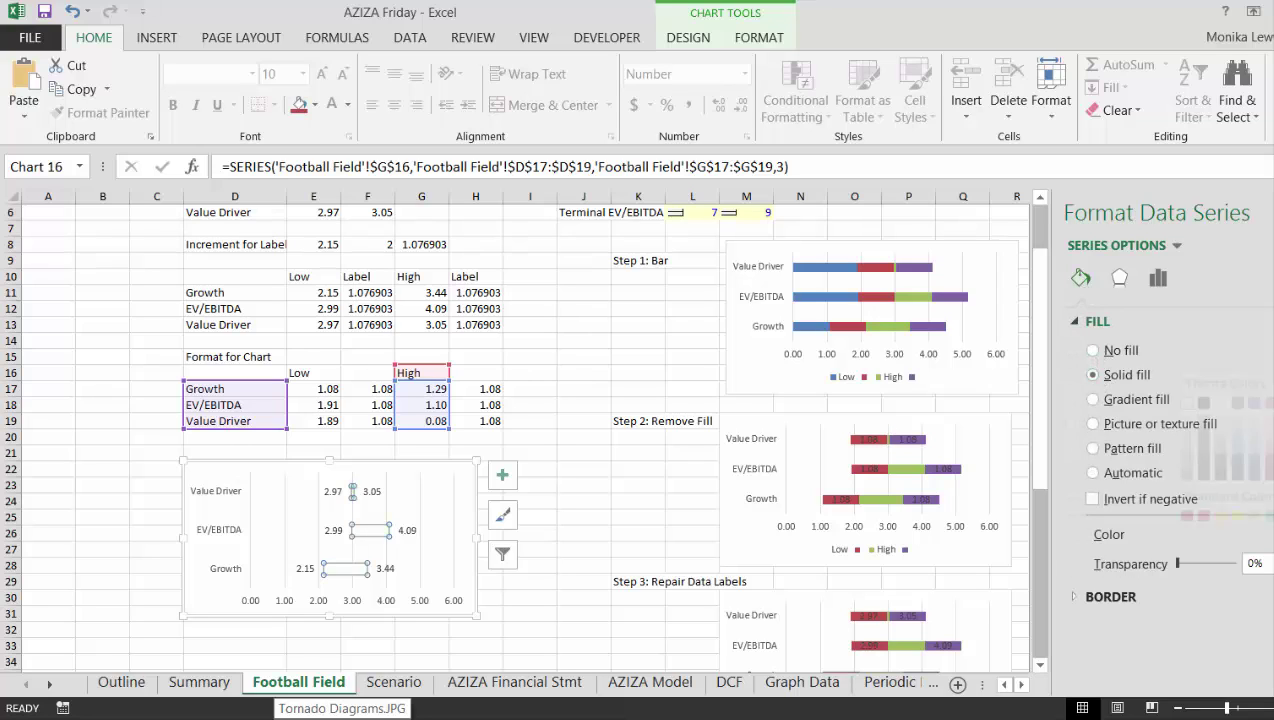
left_click(1265, 536)
left_click(1272, 492)
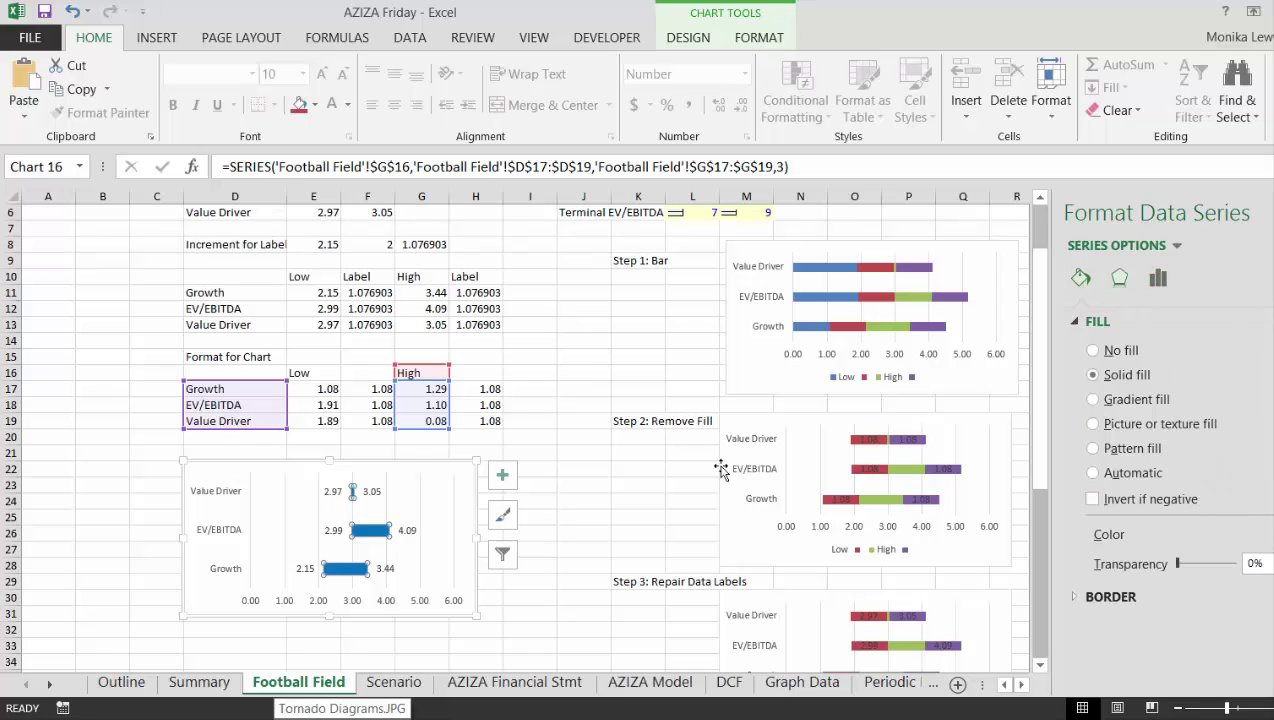
left_click(367, 535)
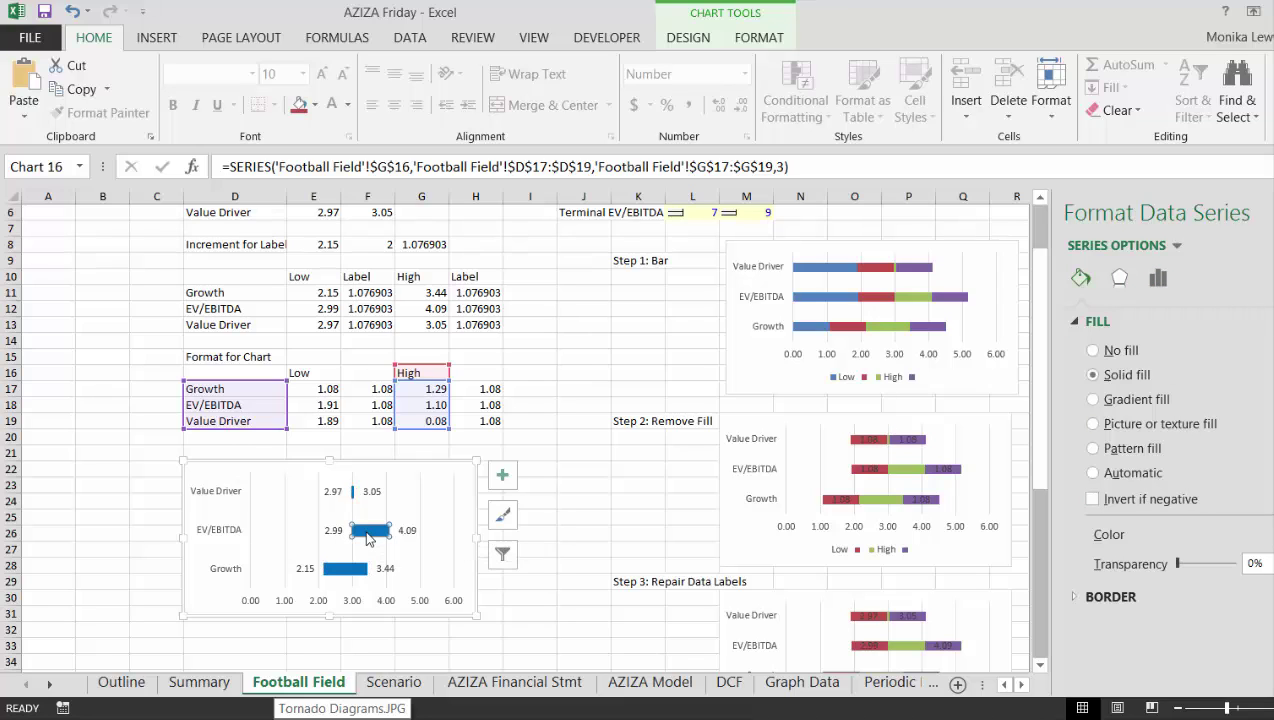
right_click(367, 535)
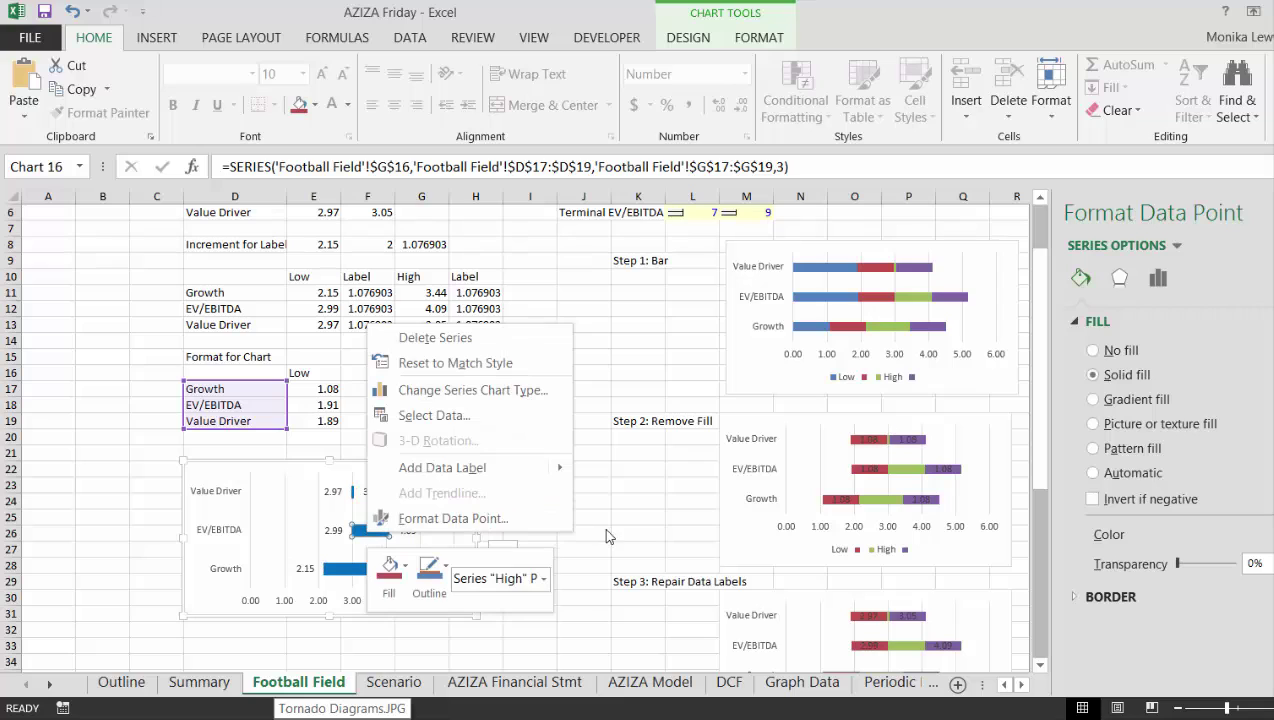
key("Escape")
left_click(1273, 212)
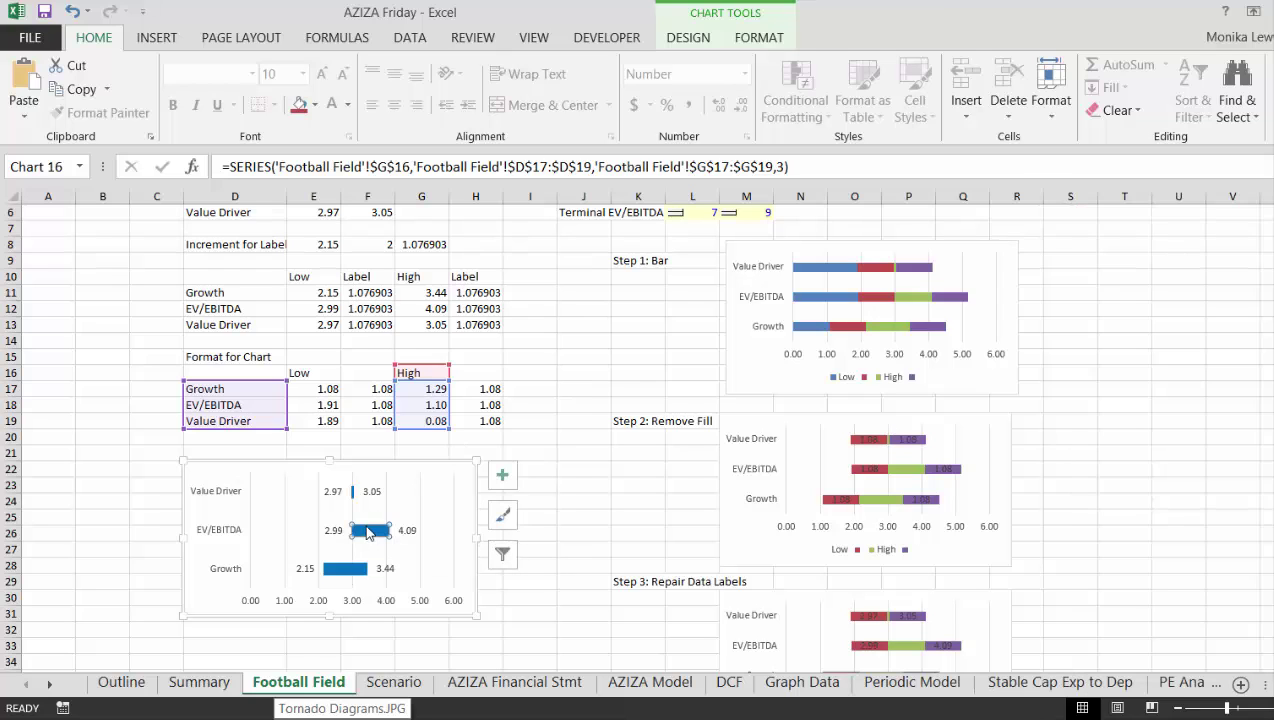
left_click(575, 552)
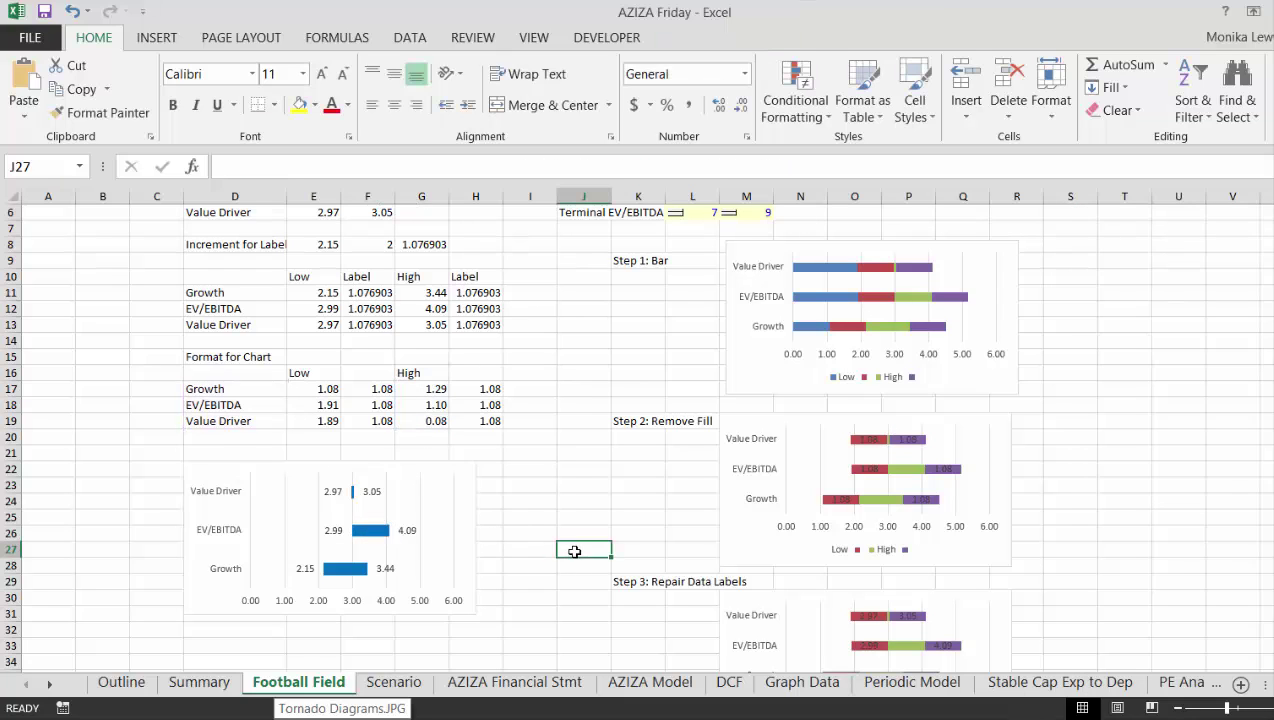
Thicken the blue High bars of the football field chart by reducing the series gap width to 117%.
left_click(375, 540)
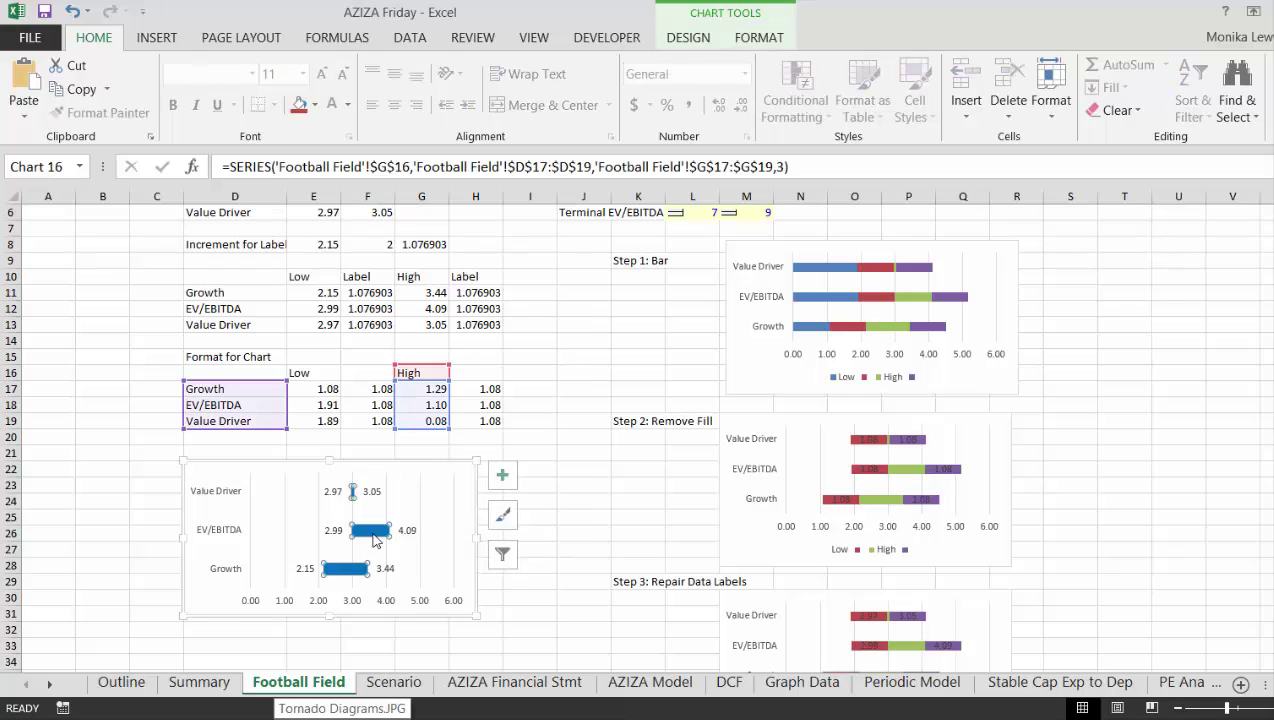
right_click(375, 539)
left_click(430, 520)
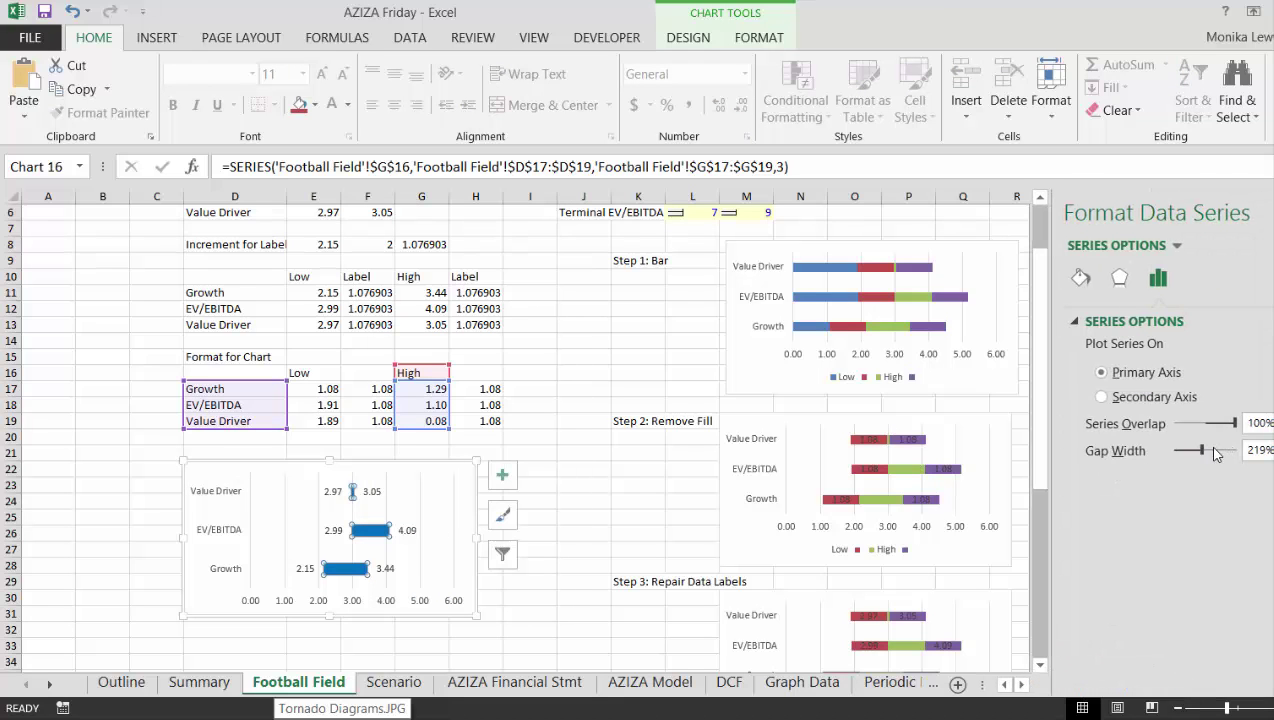
left_click_drag(1205, 456, 1192, 456)
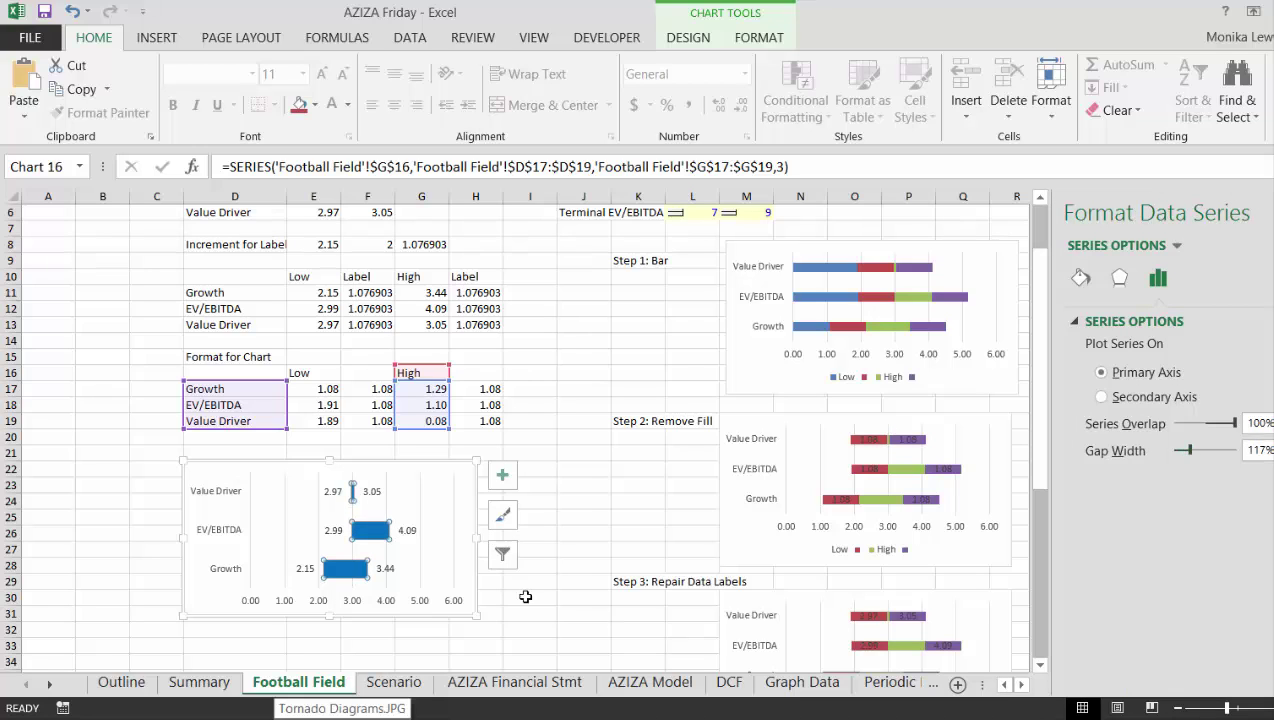
left_click(573, 567)
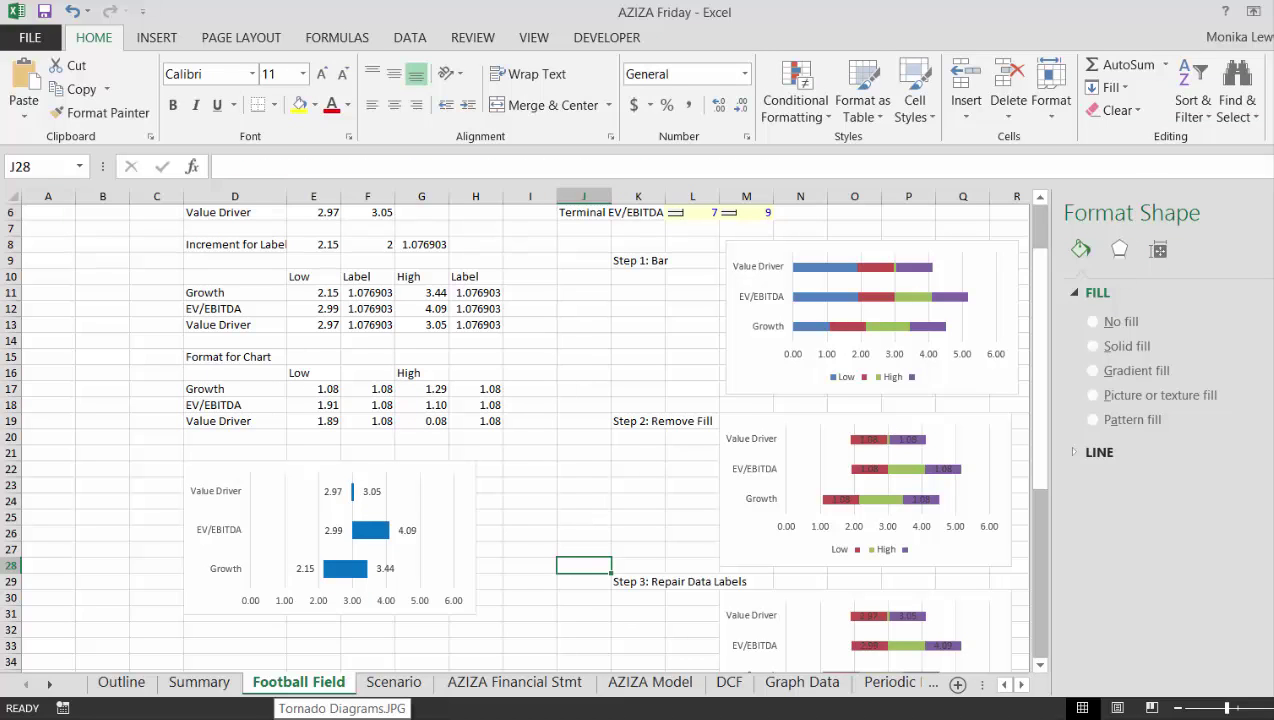
left_click(519, 498)
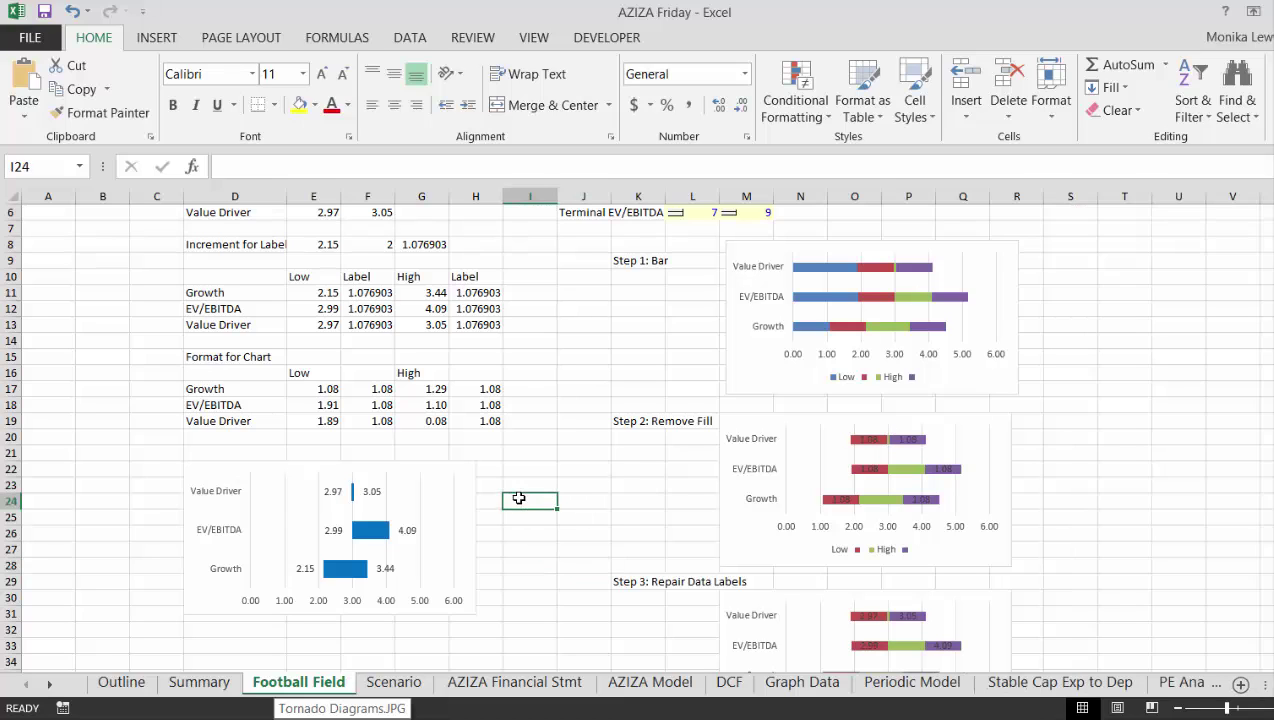
Copy the finished football field chart to the Summary sheet, placing it beside the ROIC chart below the terminal value assumptions.
left_click(231, 474)
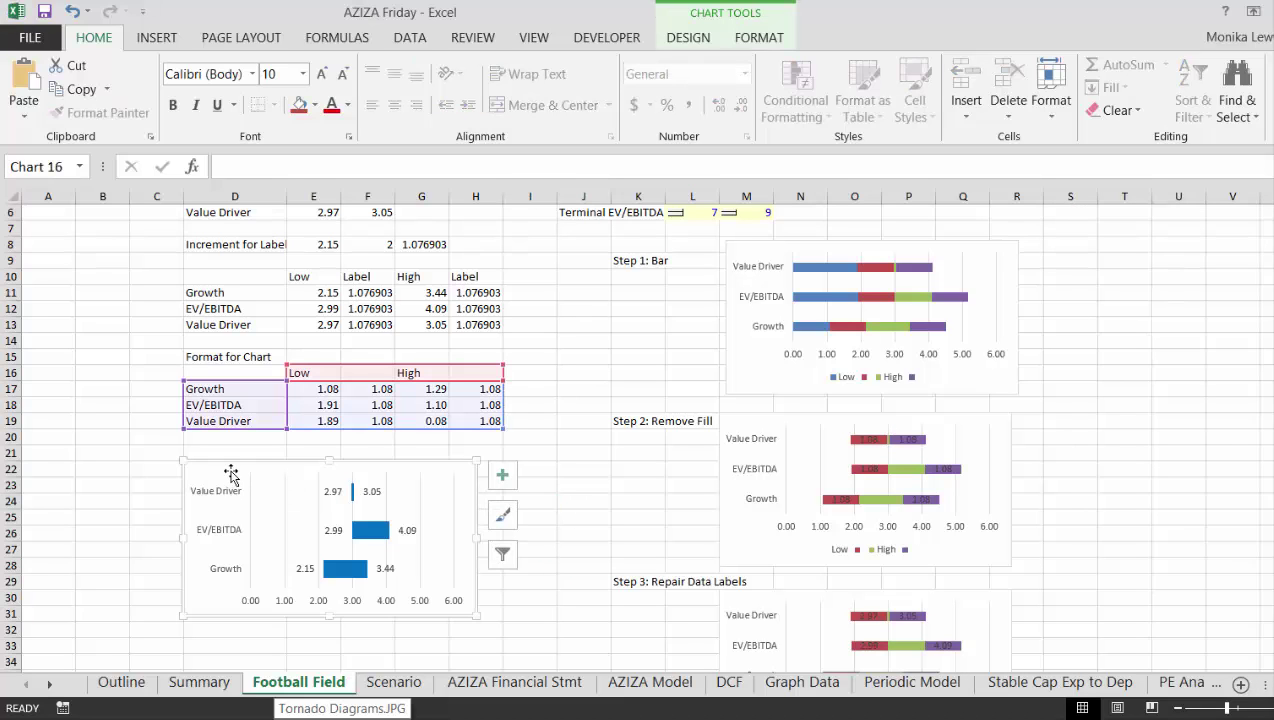
left_click(181, 684)
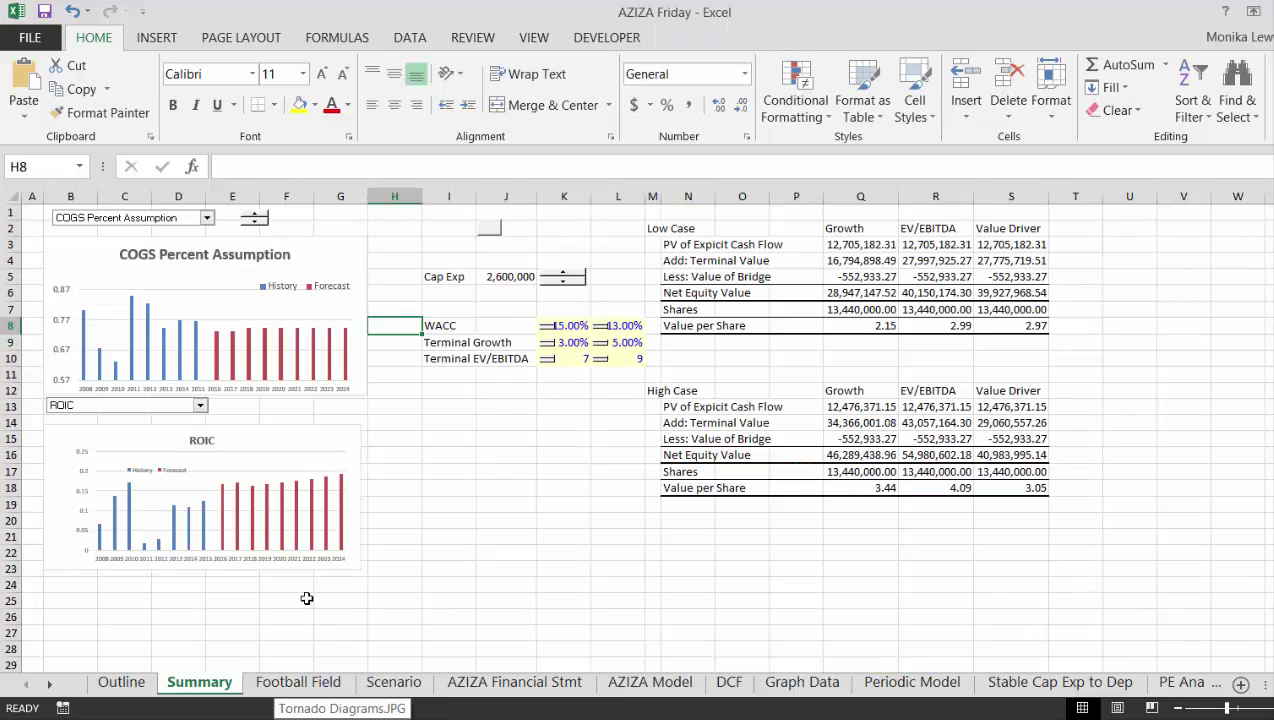
left_click(420, 425)
key("ctrl+v")
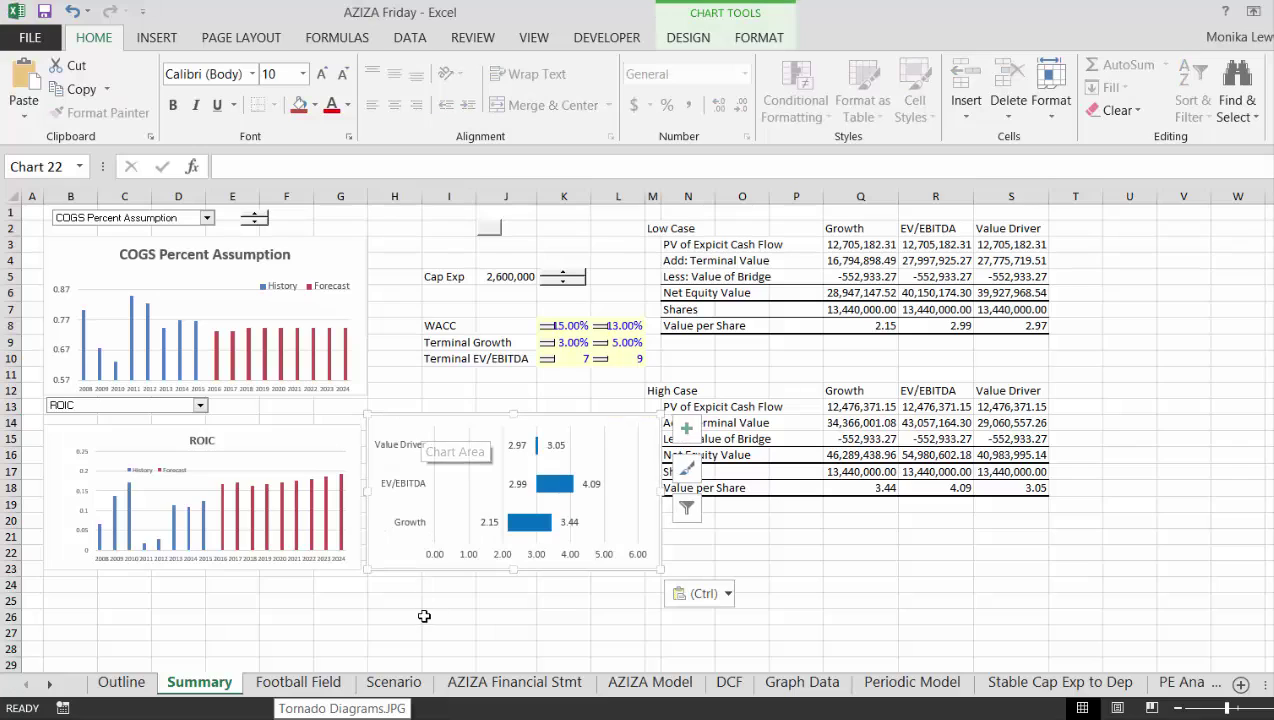
left_click(424, 616)
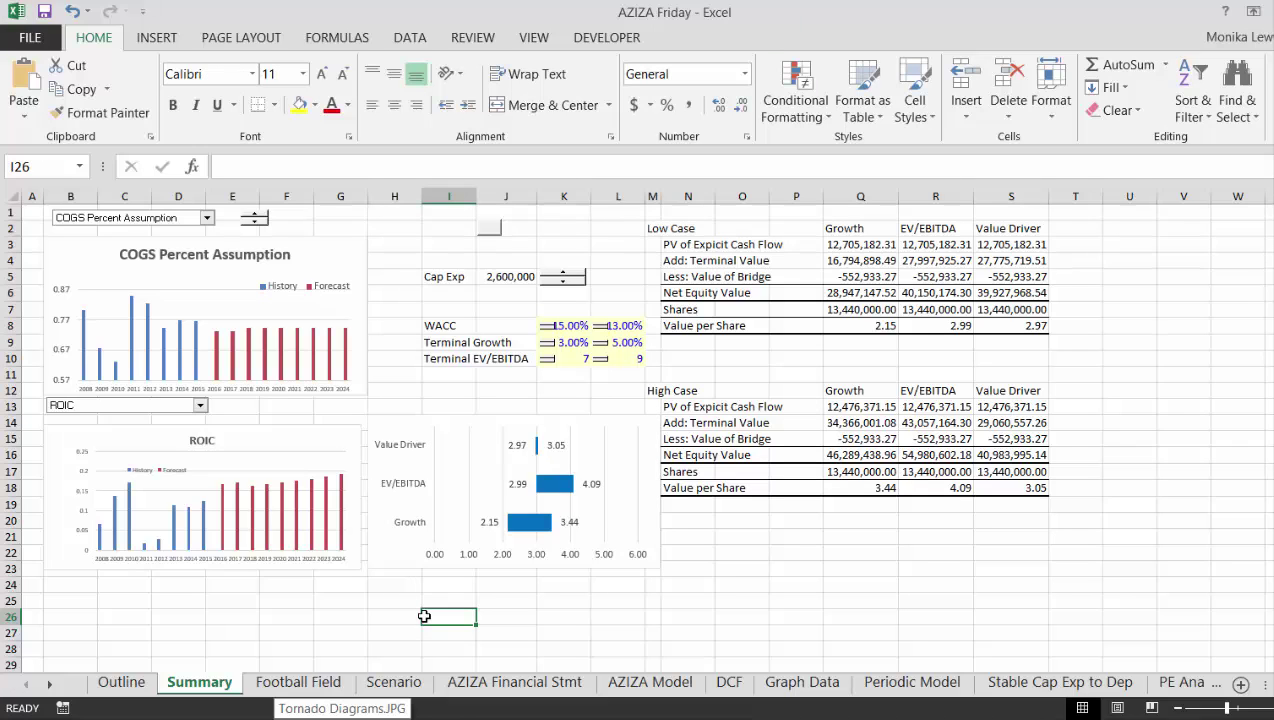